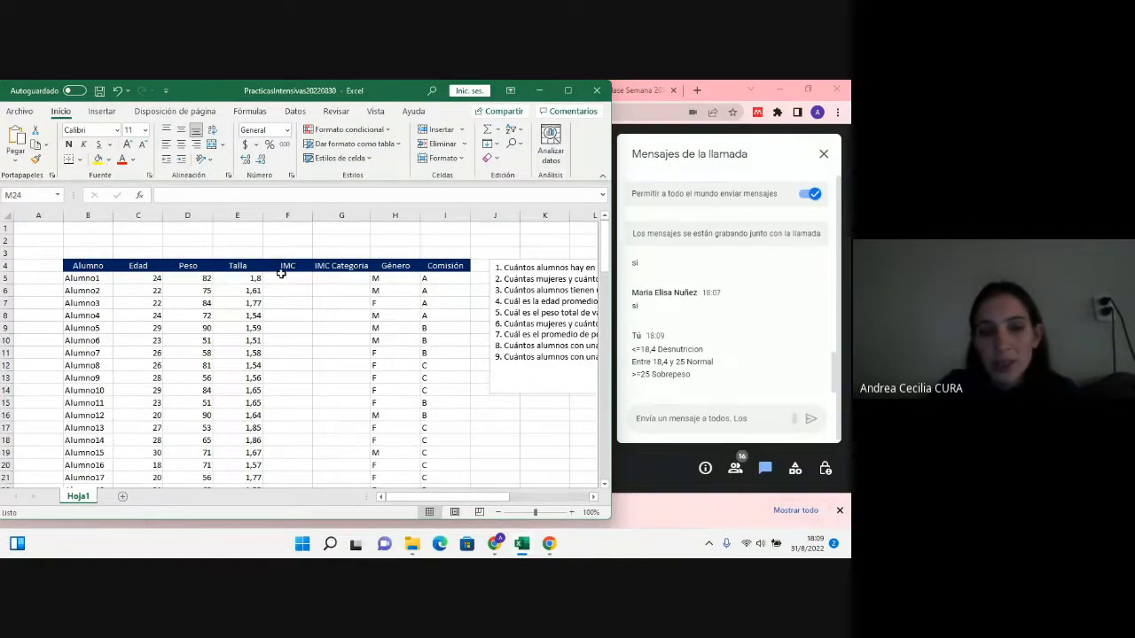
Step: Calculate Alumno1's IMC in F5 with the formula =D5/E5^2, dividing Peso by Talla squared
click(285, 282)
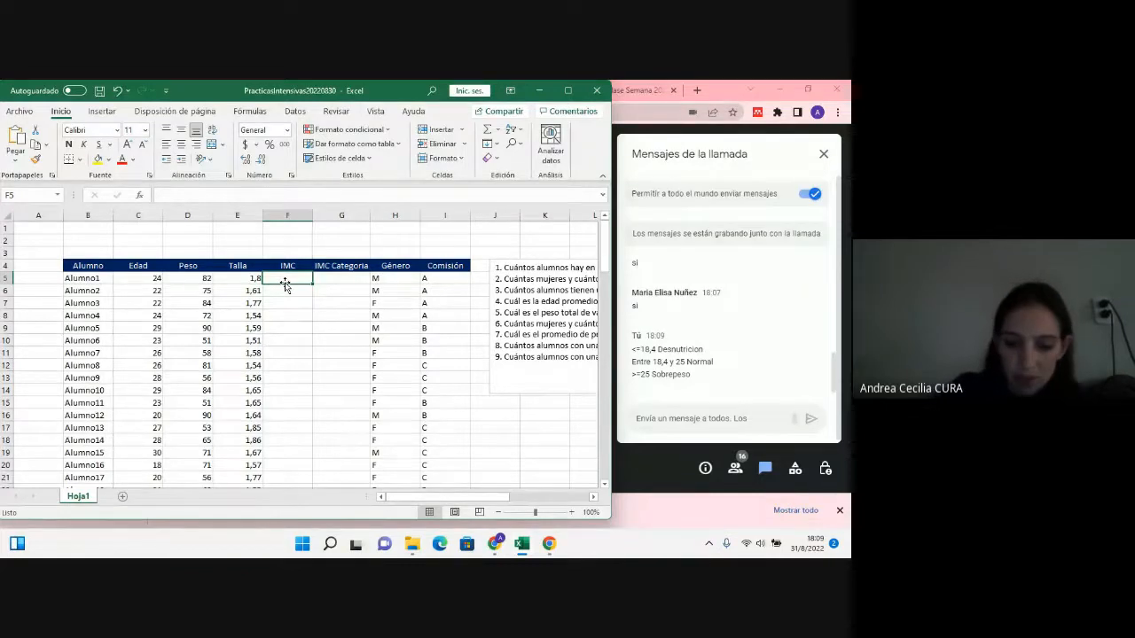
text(=)
click(200, 278)
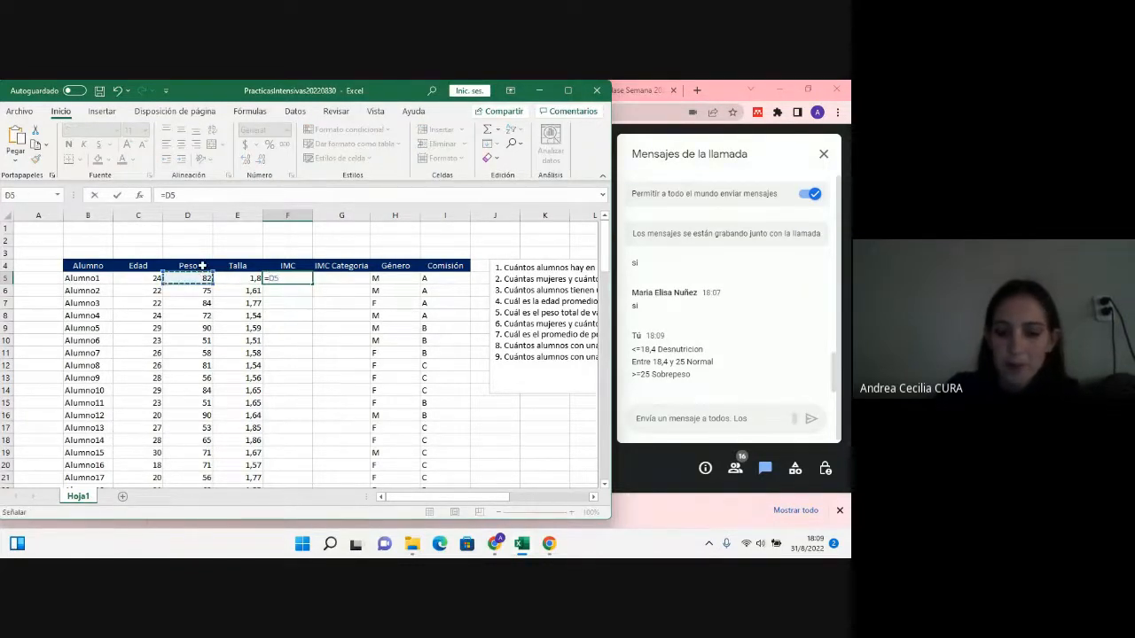
text(/)
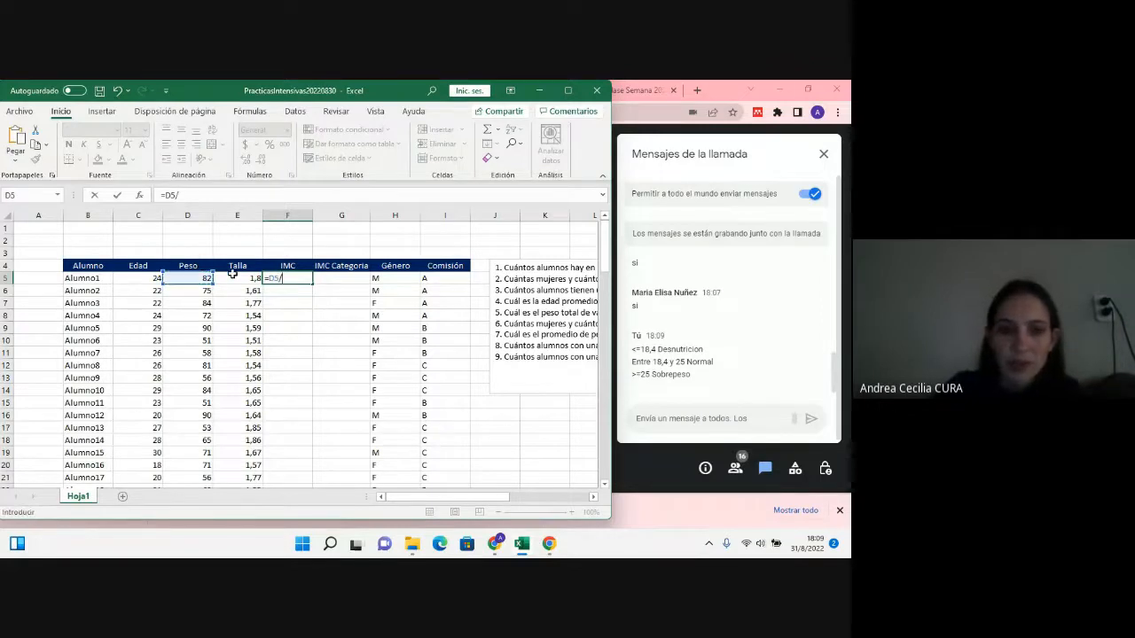
click(233, 277)
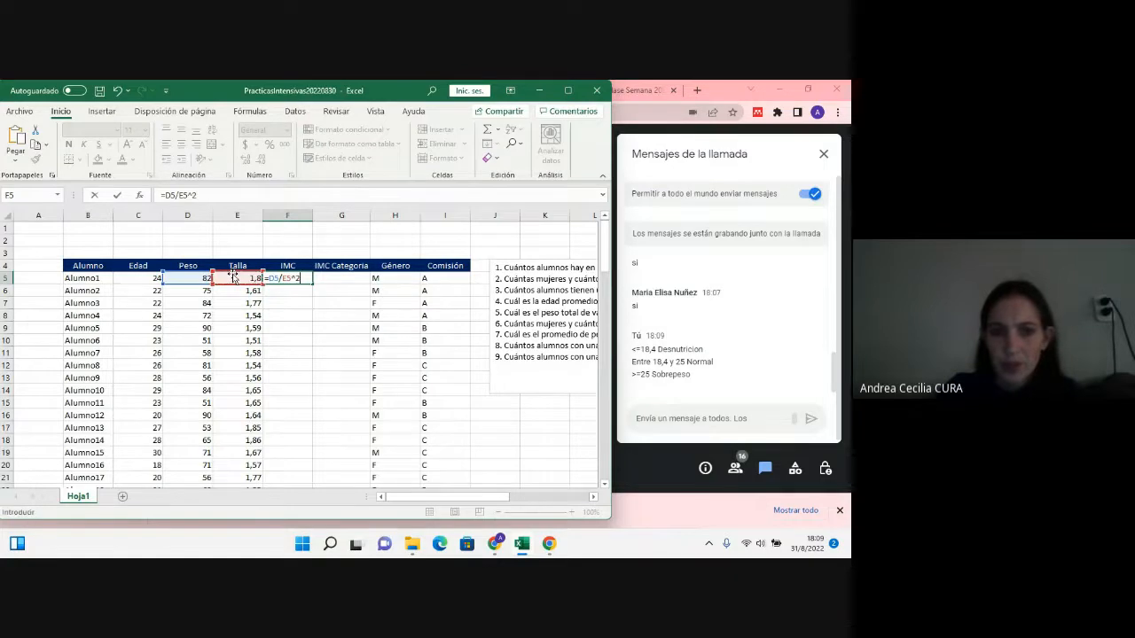
key(Return)
Step: Fill the IMC formula from F5 down to row 104 and show the column's values with one decimal
click(286, 280)
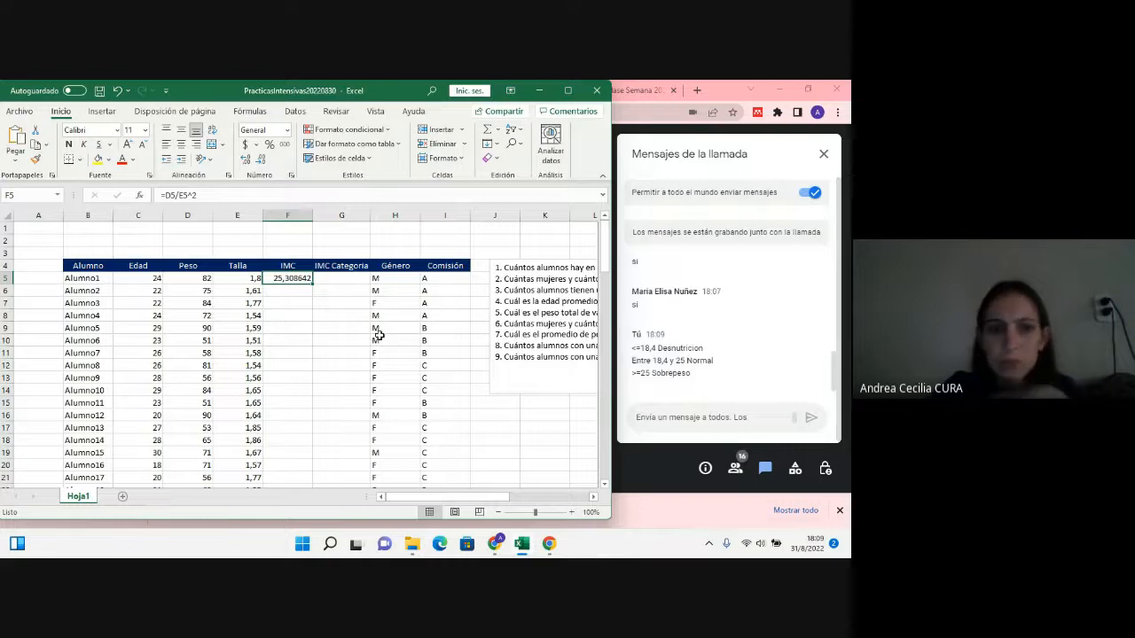
drag(312, 283, 296, 475)
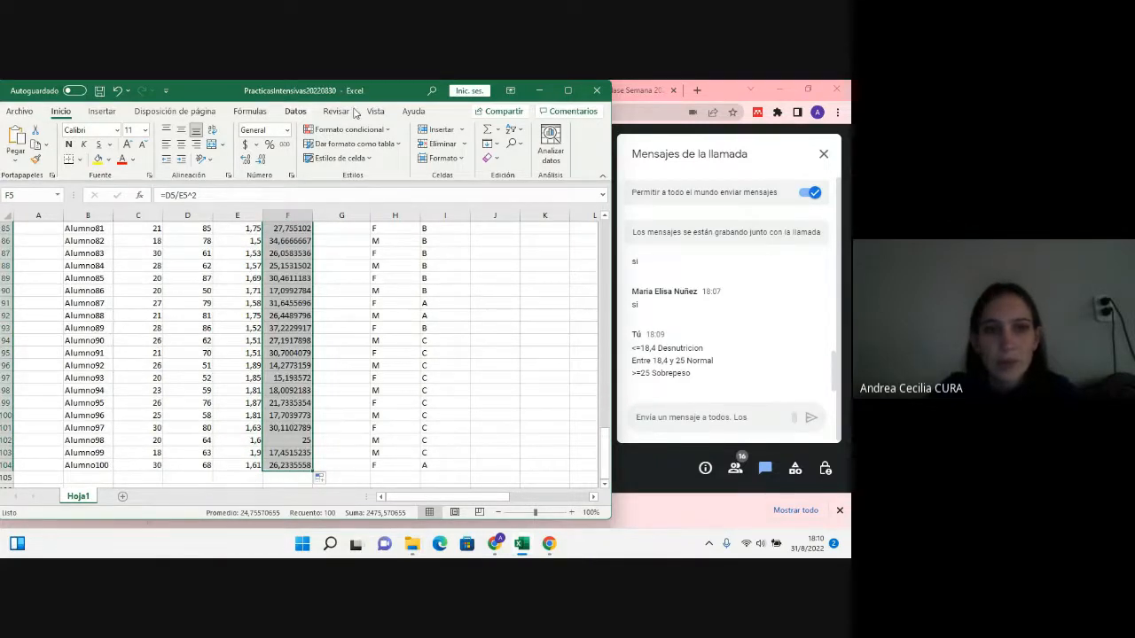
click(263, 159)
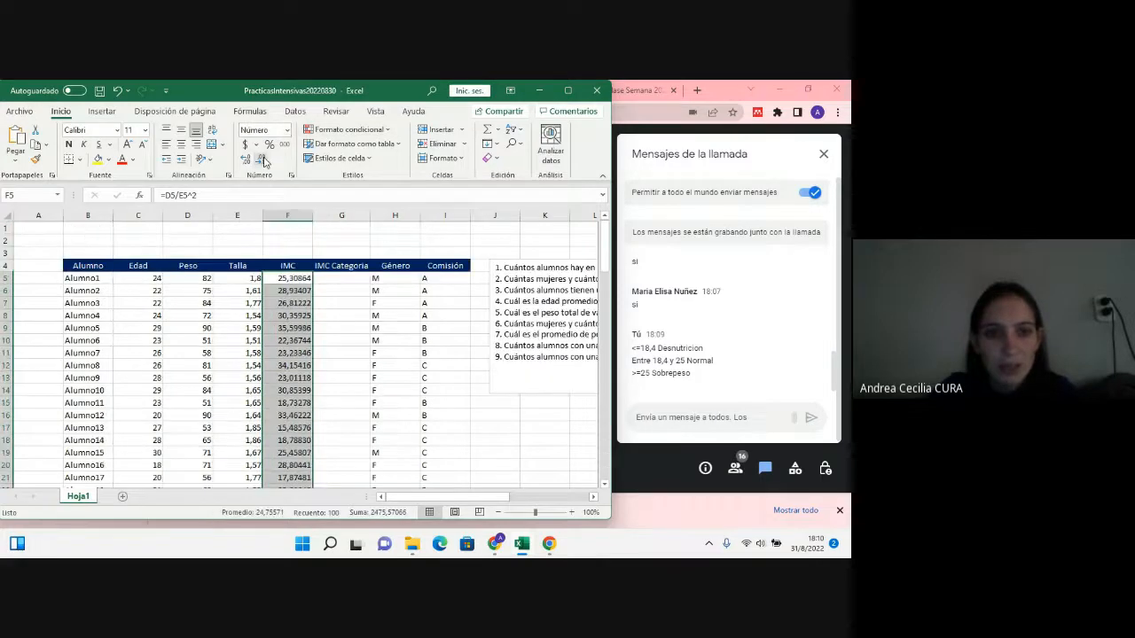
click(263, 160)
click(263, 159)
click(263, 160)
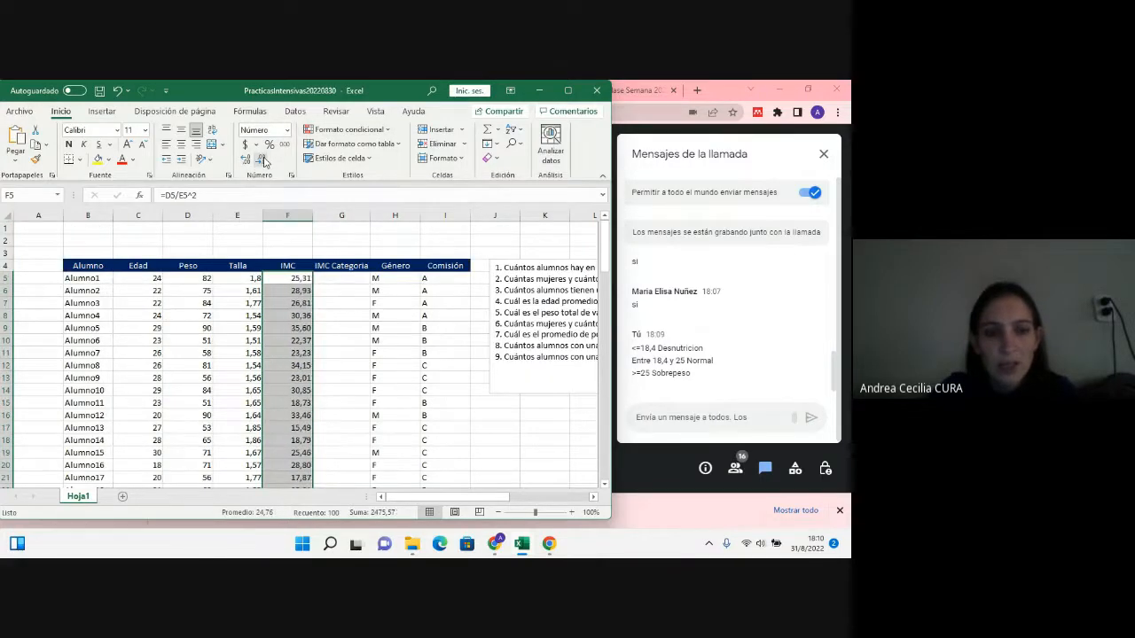
click(263, 160)
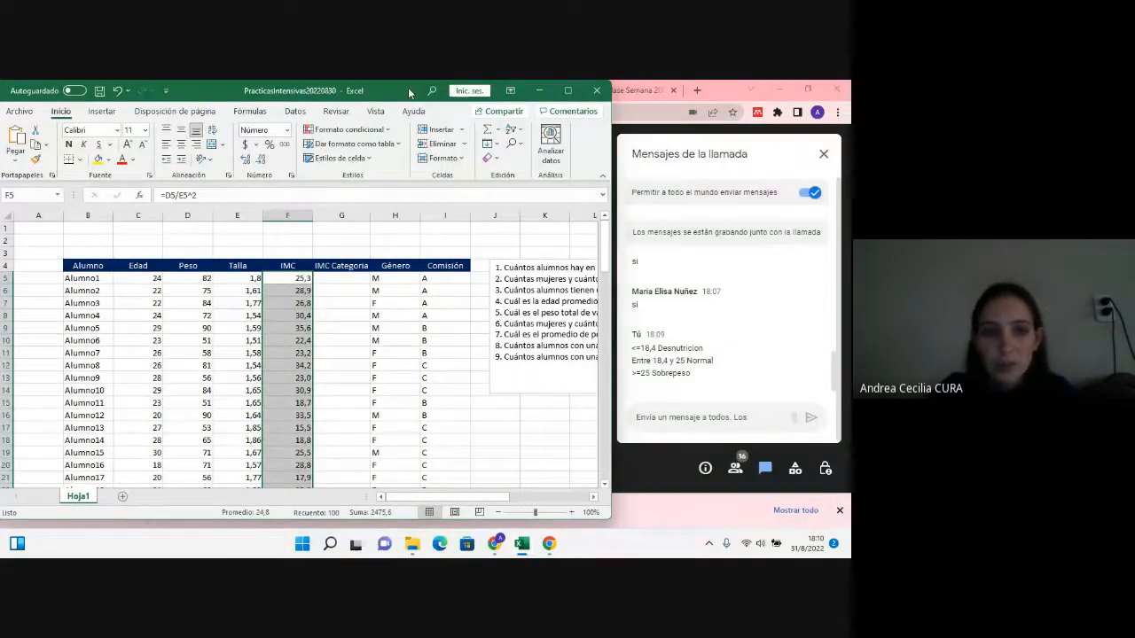
Step: Examine the IMC category thresholds in the call's chat messages alongside the IMC Categoria column of the worksheet
drag(411, 93, 405, 93)
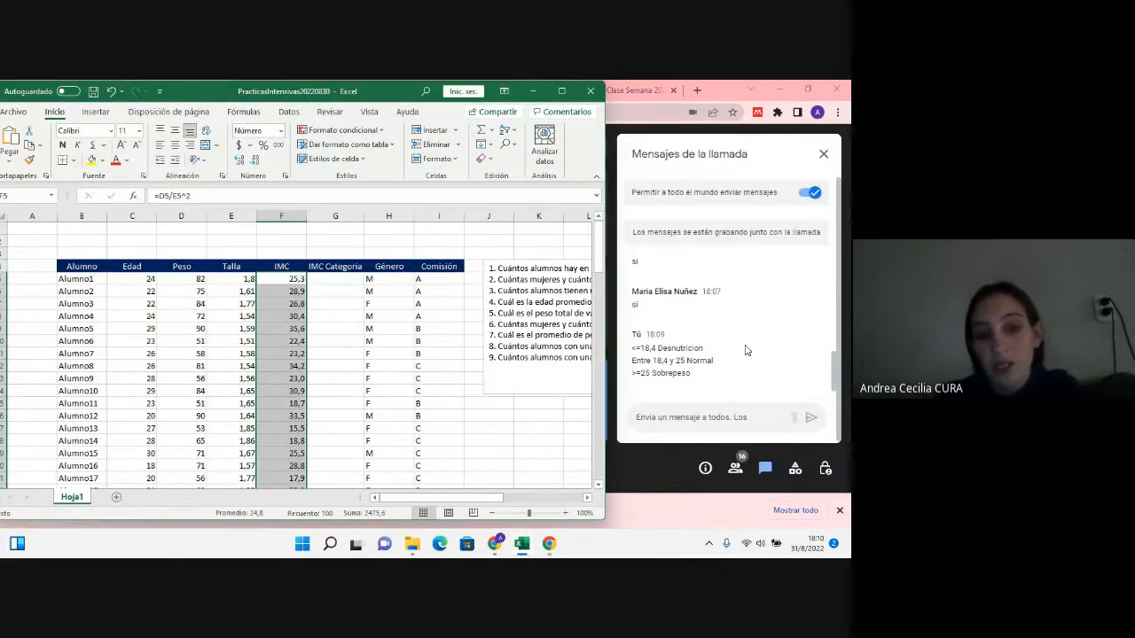
click(326, 277)
click(294, 278)
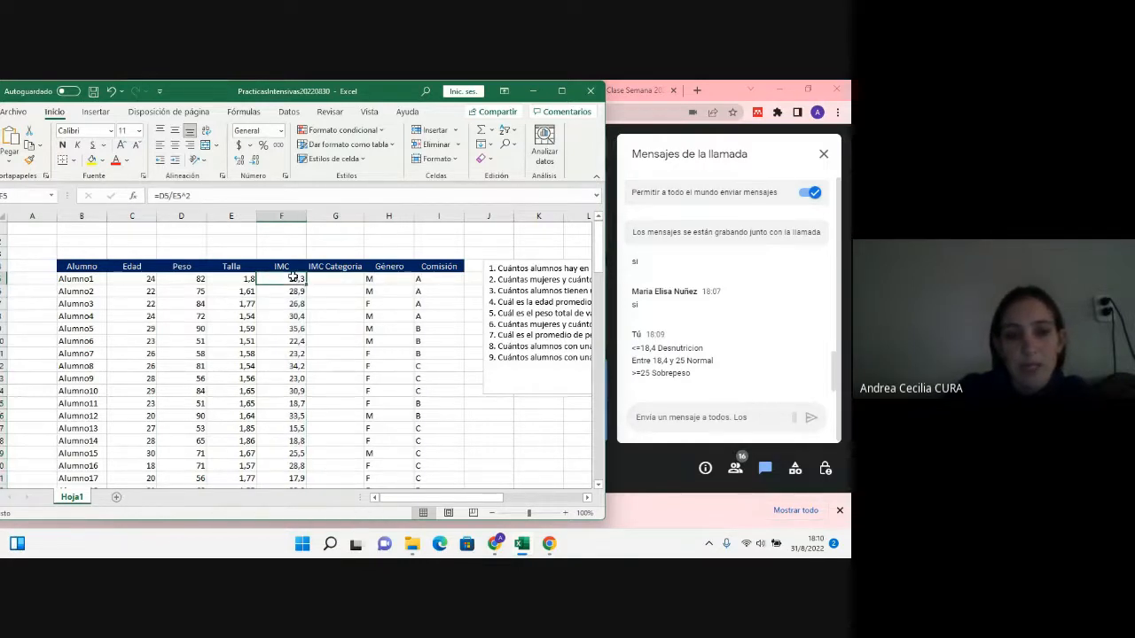
click(317, 276)
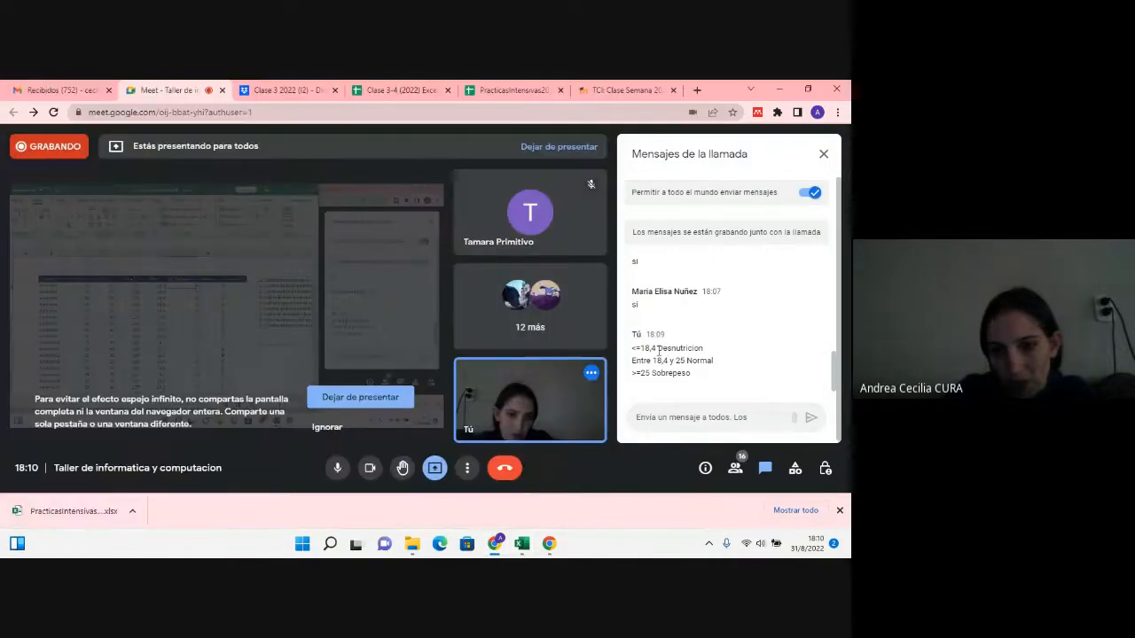
click(669, 351)
double_click(673, 349)
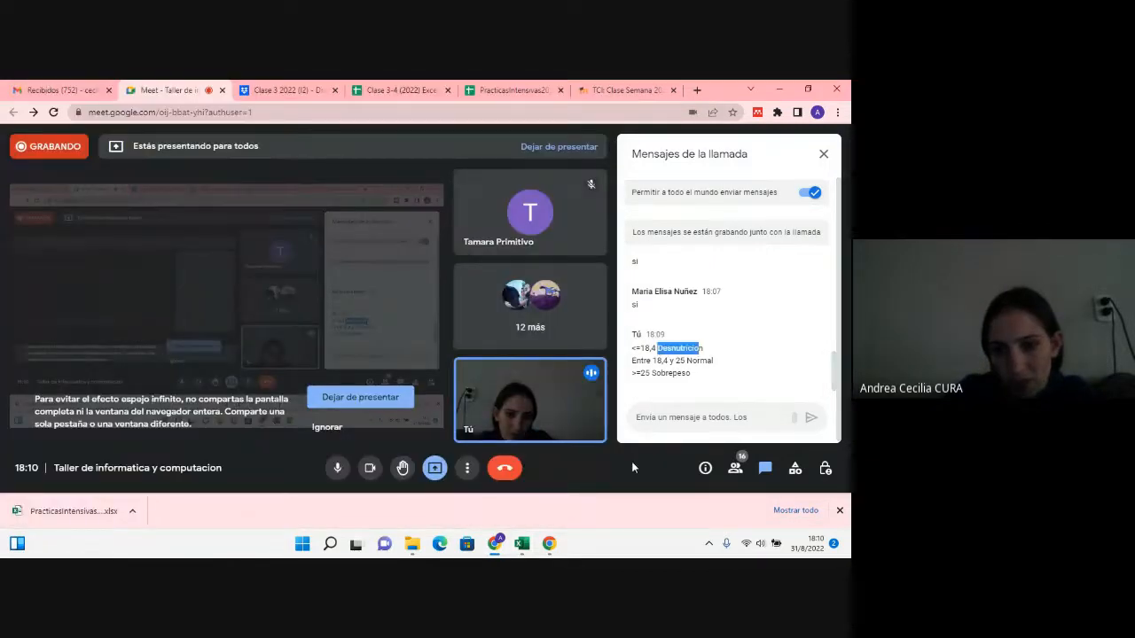
click(521, 544)
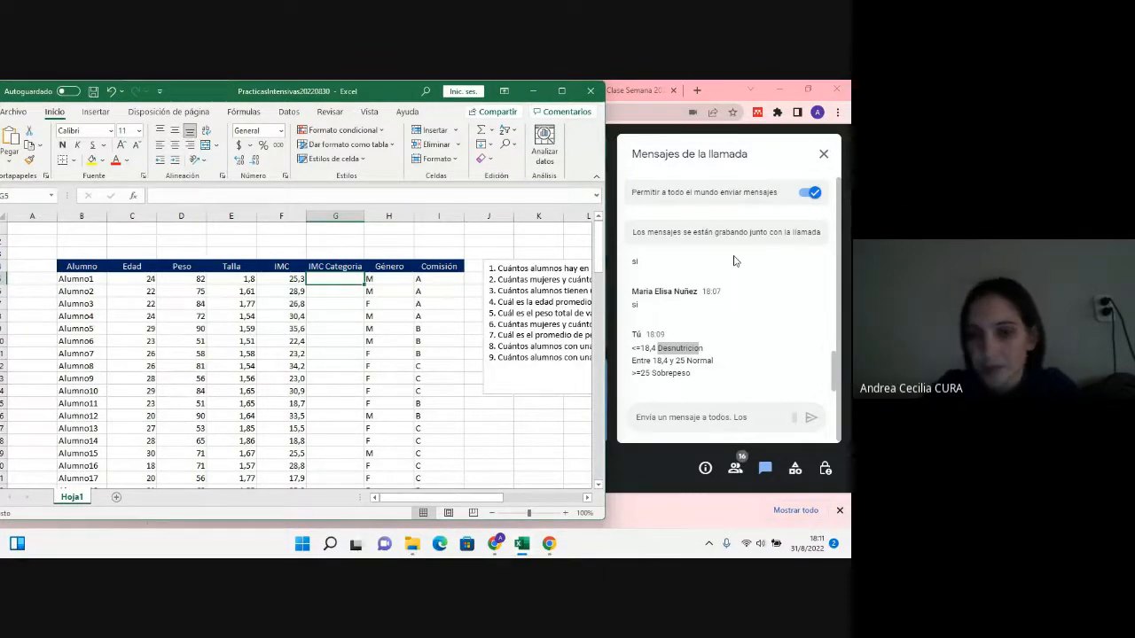
scroll(740, 304, up, 1)
scroll(740, 304, down, 1)
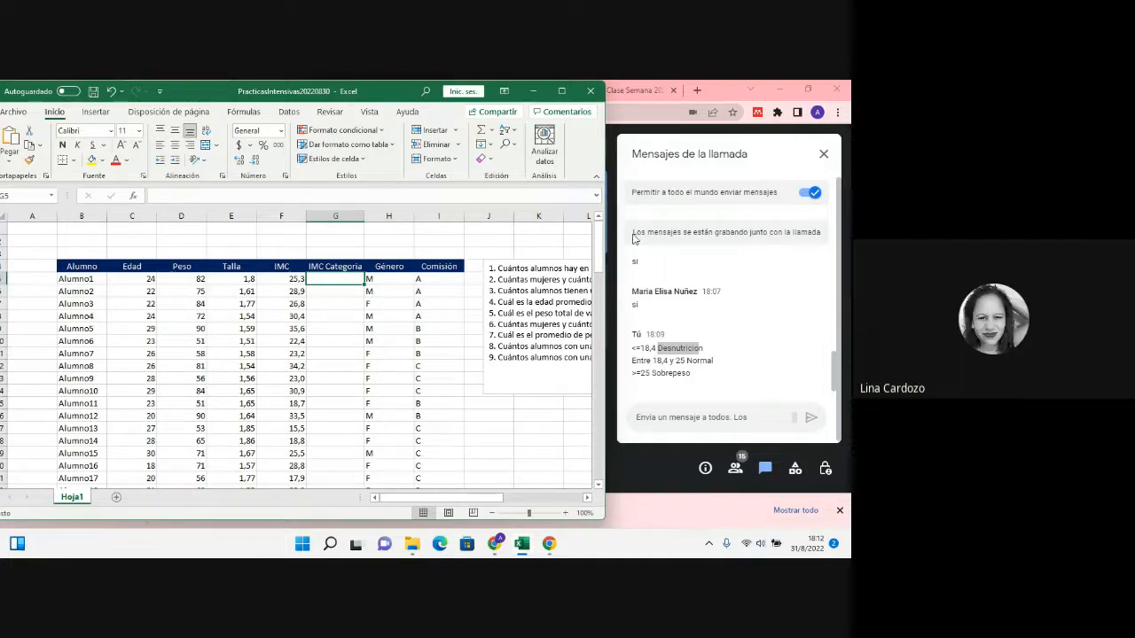
drag(379, 176, 430, 400)
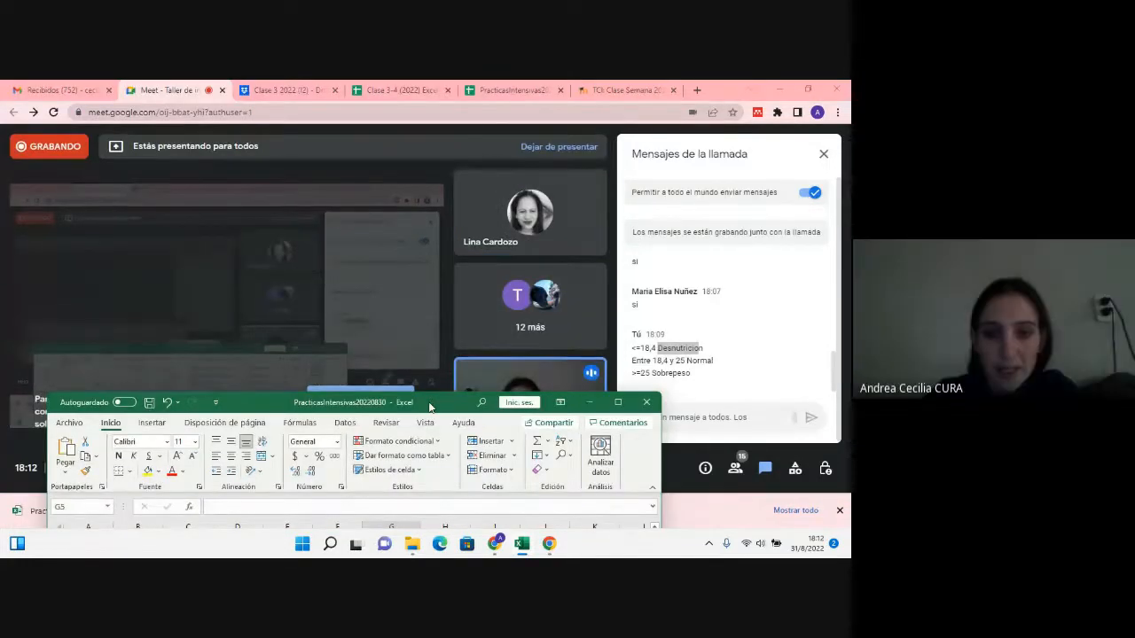
drag(375, 130, 376, 99)
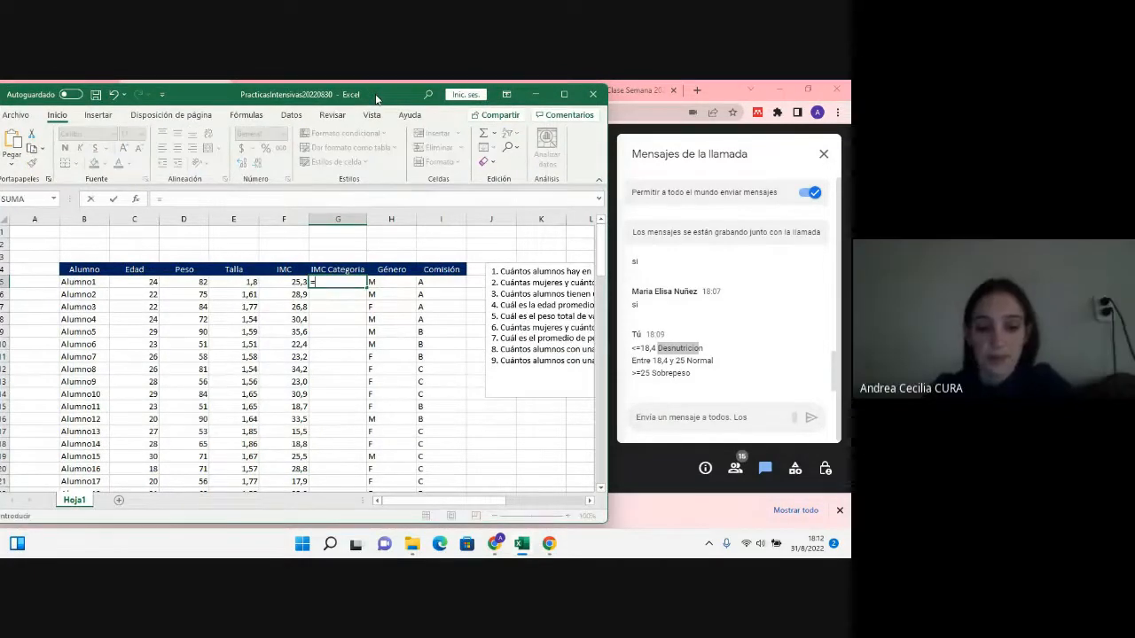
text(=si)
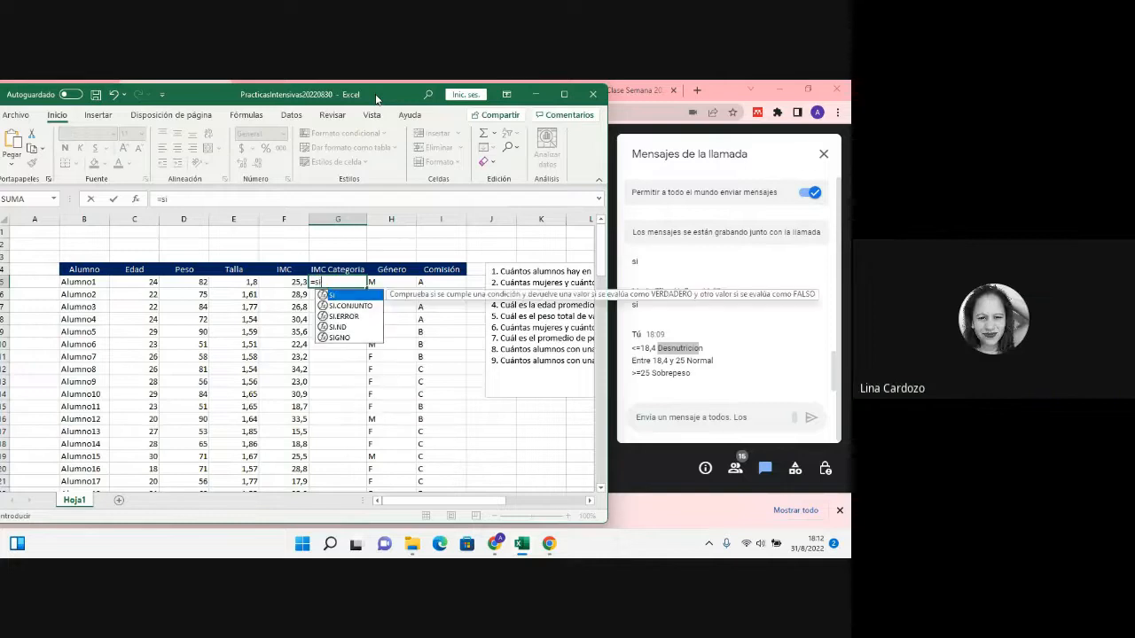
text(()
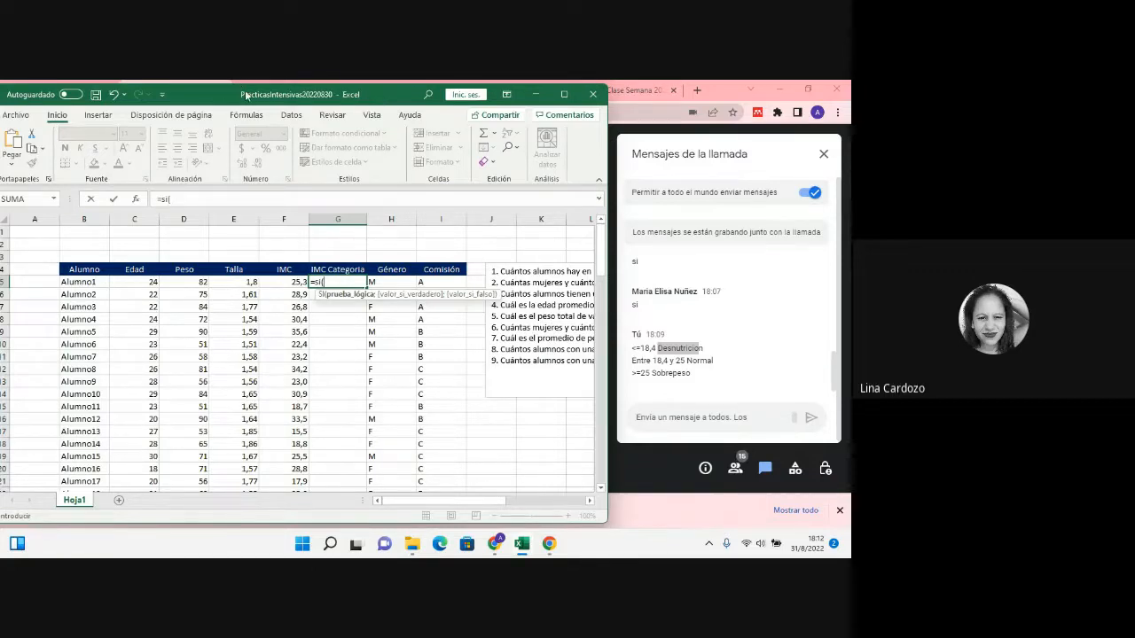
drag(249, 97, 260, 103)
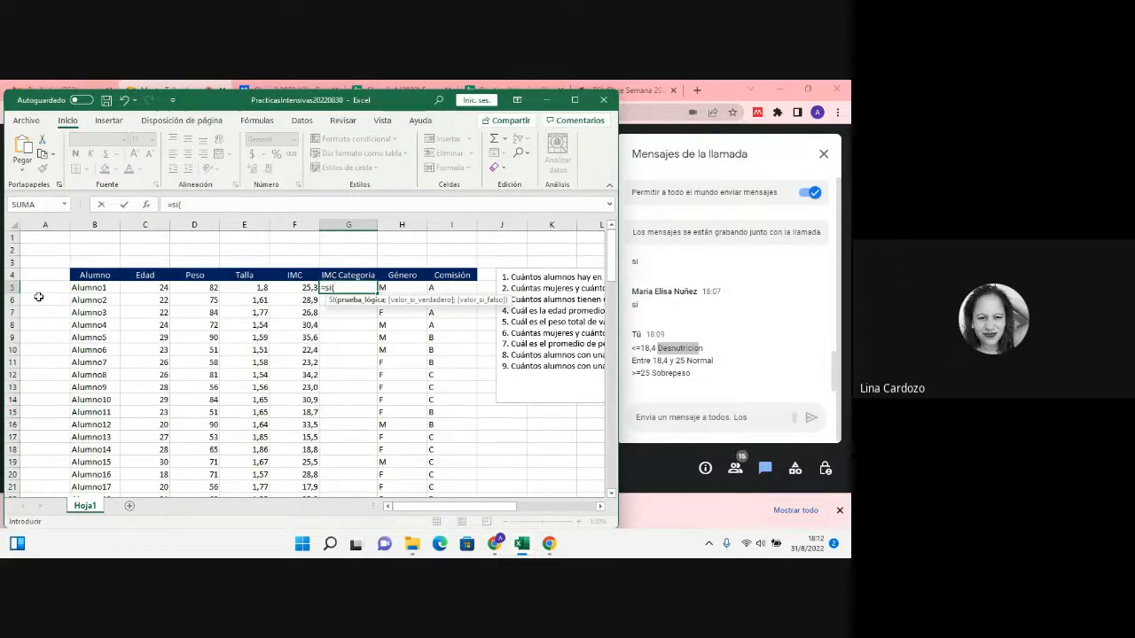
click(291, 287)
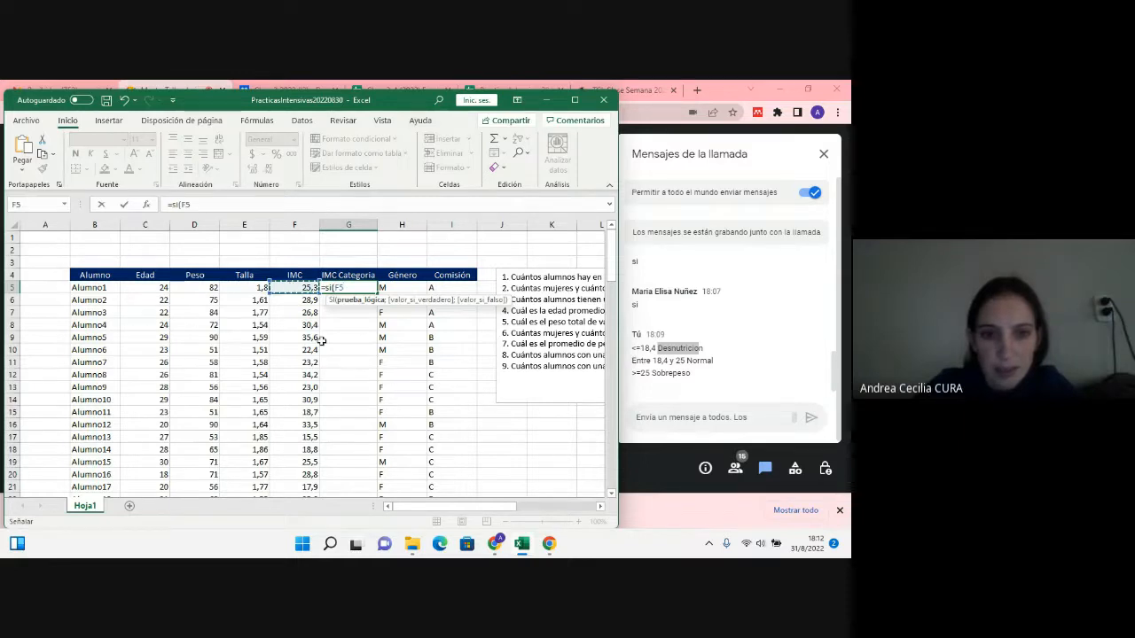
key(Escape)
Step: Start a SI formula in G5 under IMC Categoria with the logical test F5<=18,4
ctrl+scroll(399, 293, up, 1)
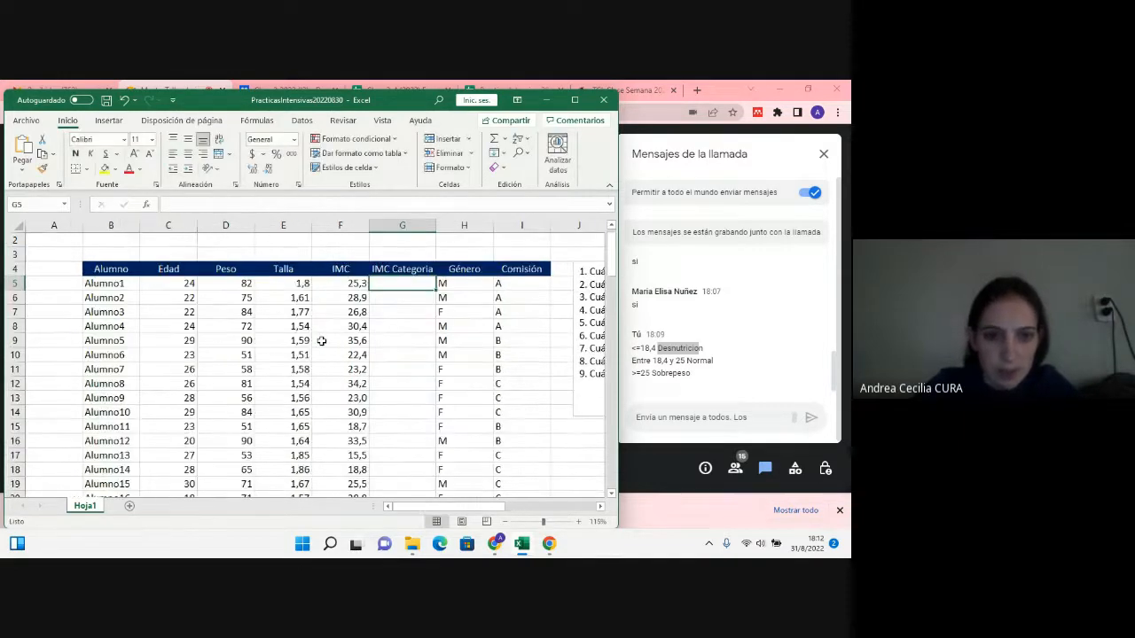
text(=)
scroll(398, 293, up, 1)
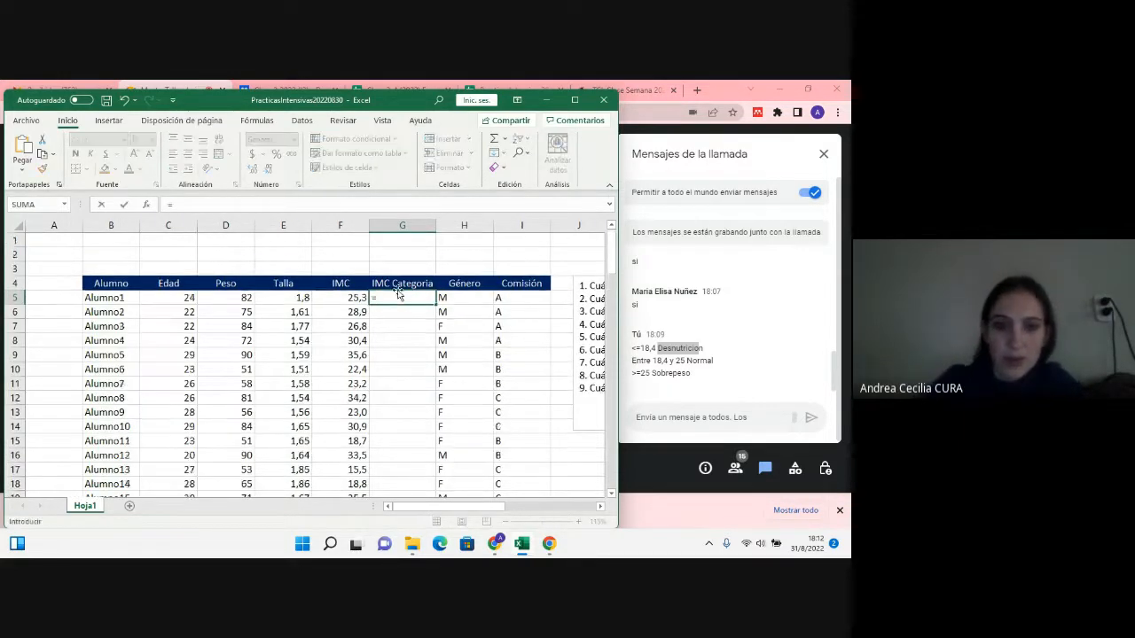
text(si()
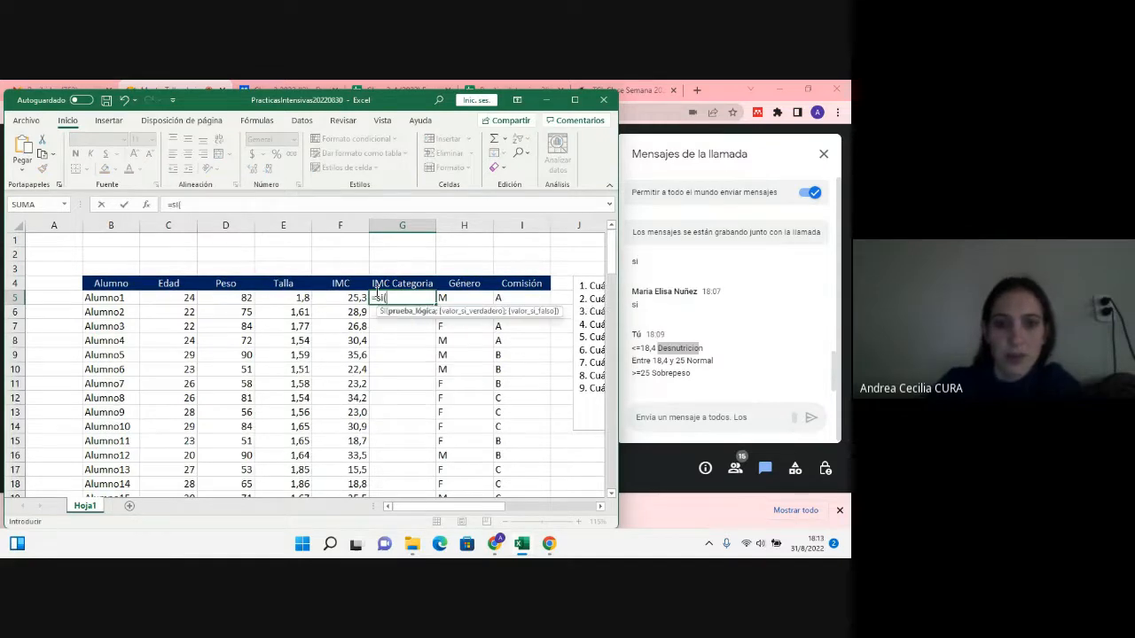
click(341, 298)
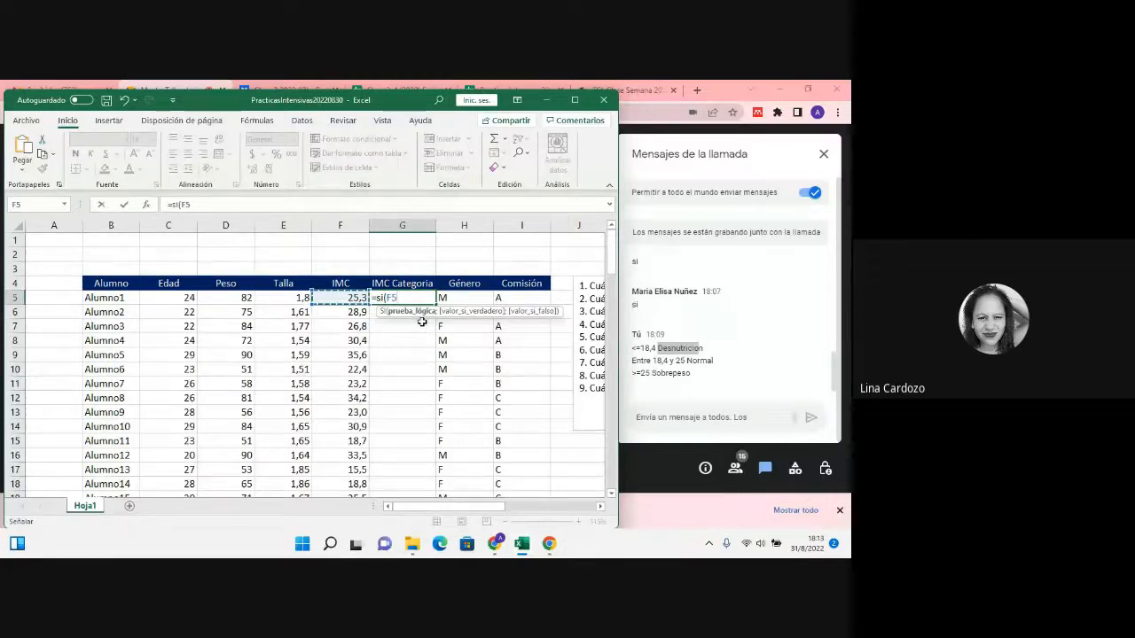
text(<=18)
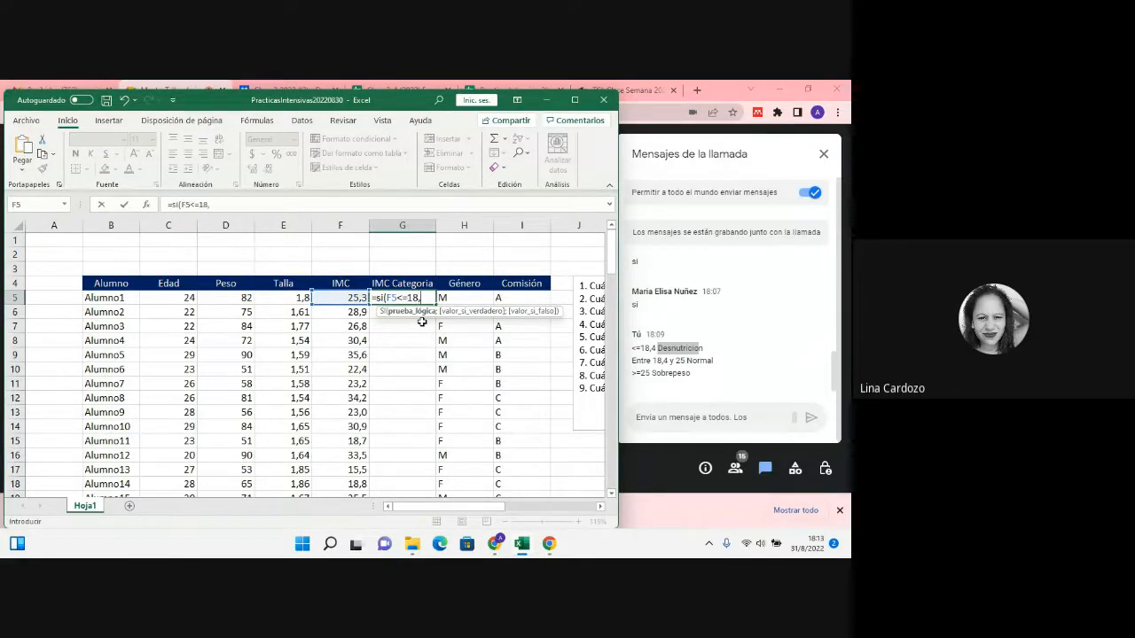
text(,4;")
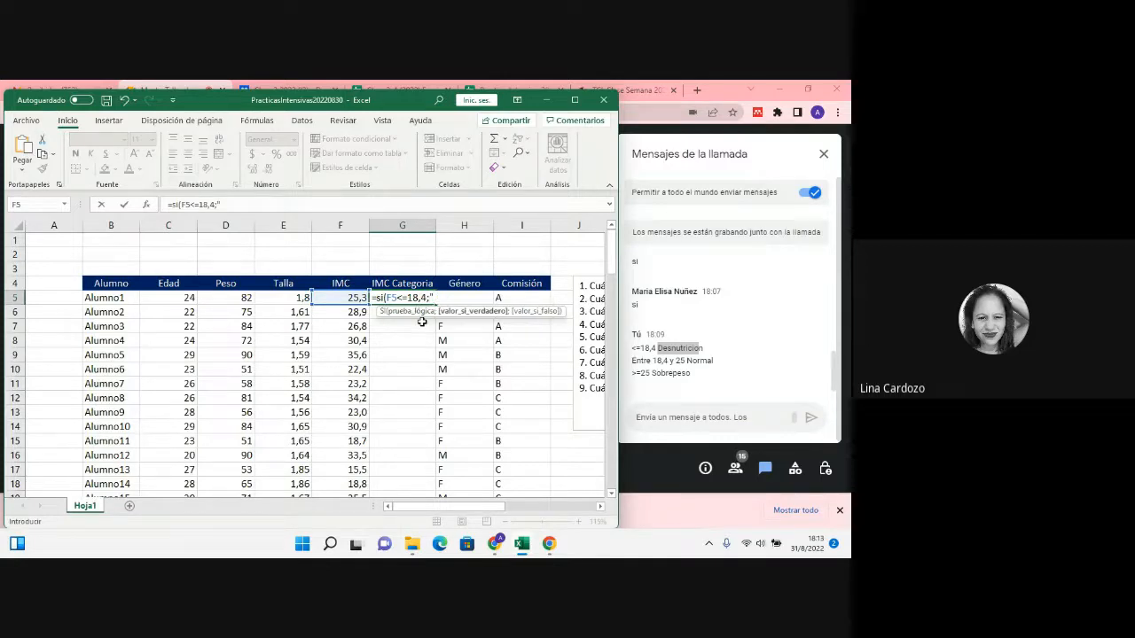
text(desnutricion";)
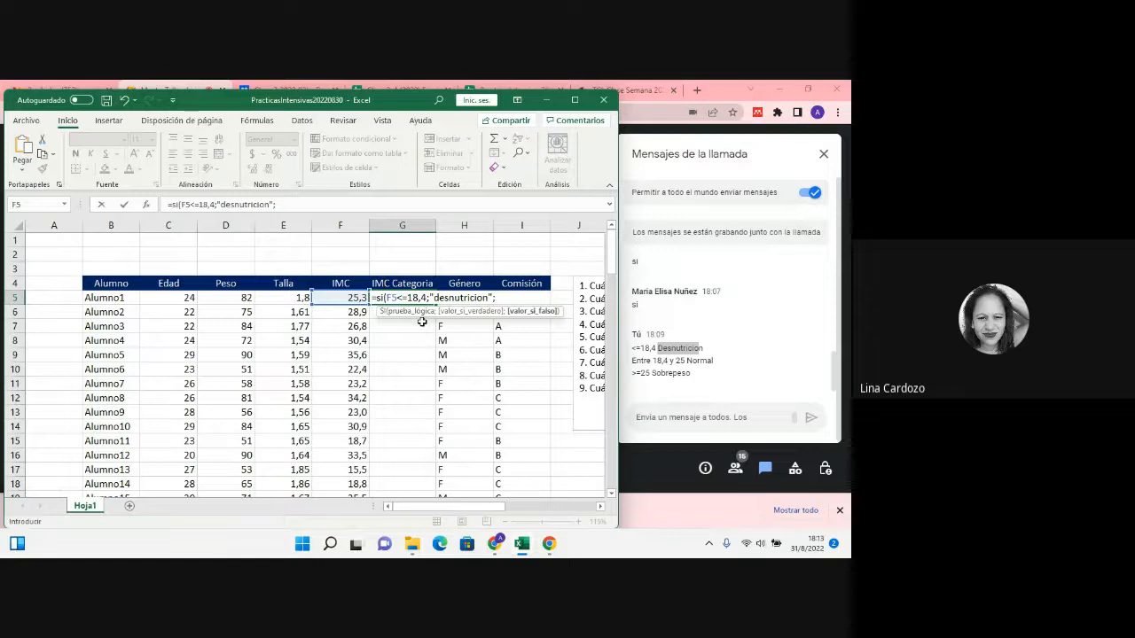
Step: Nest a second SI as the false argument in G5, with the logical test F5>=25
text(si)
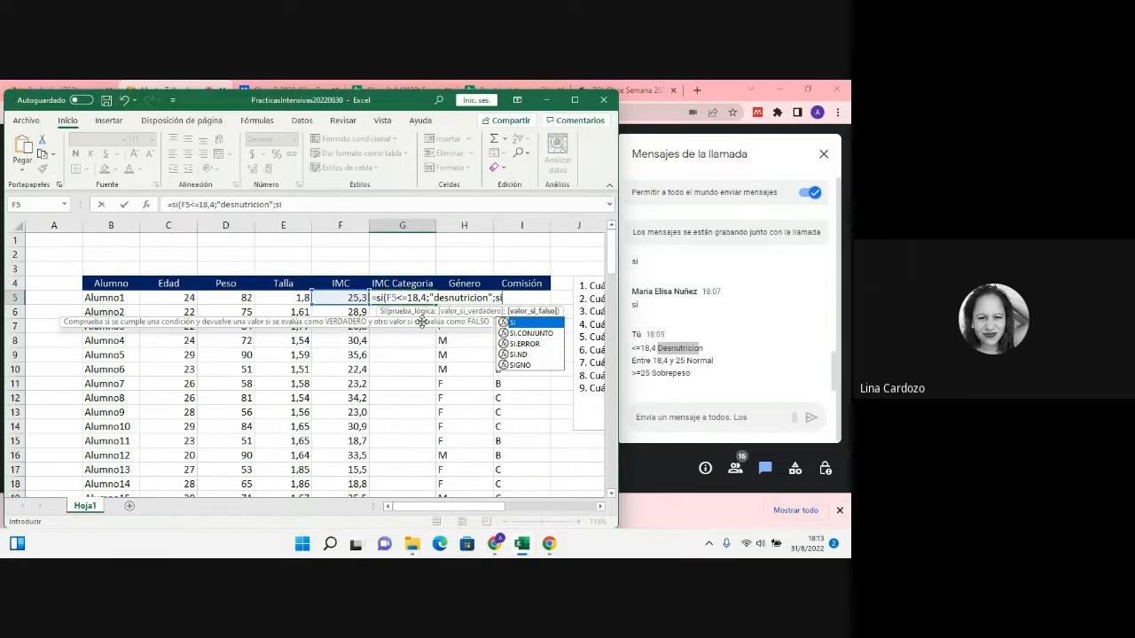
text(()
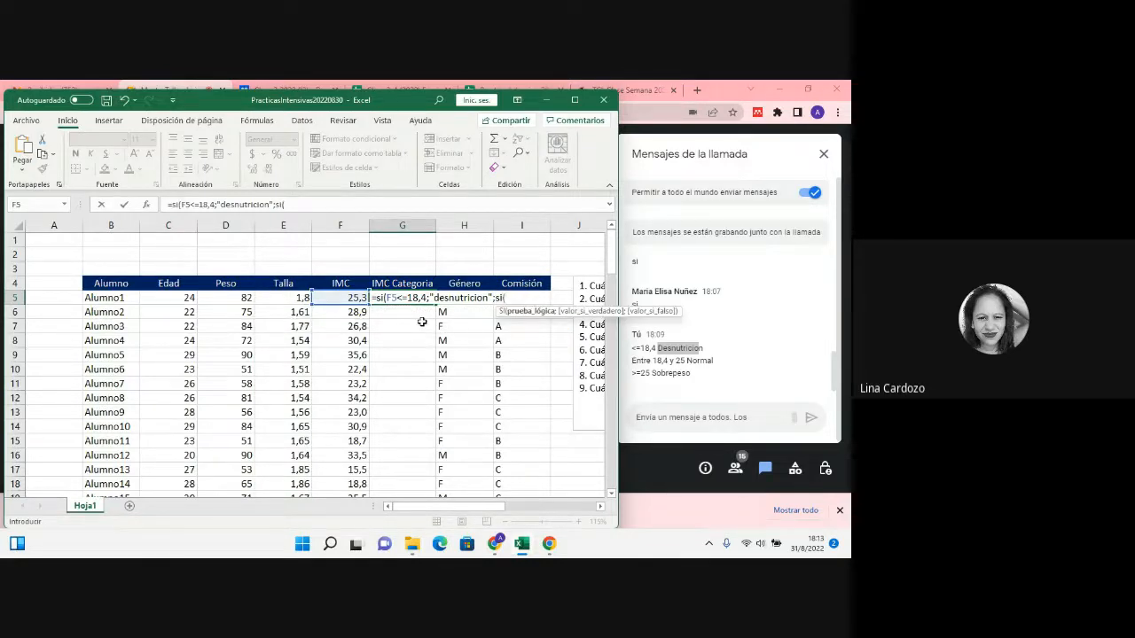
click(353, 299)
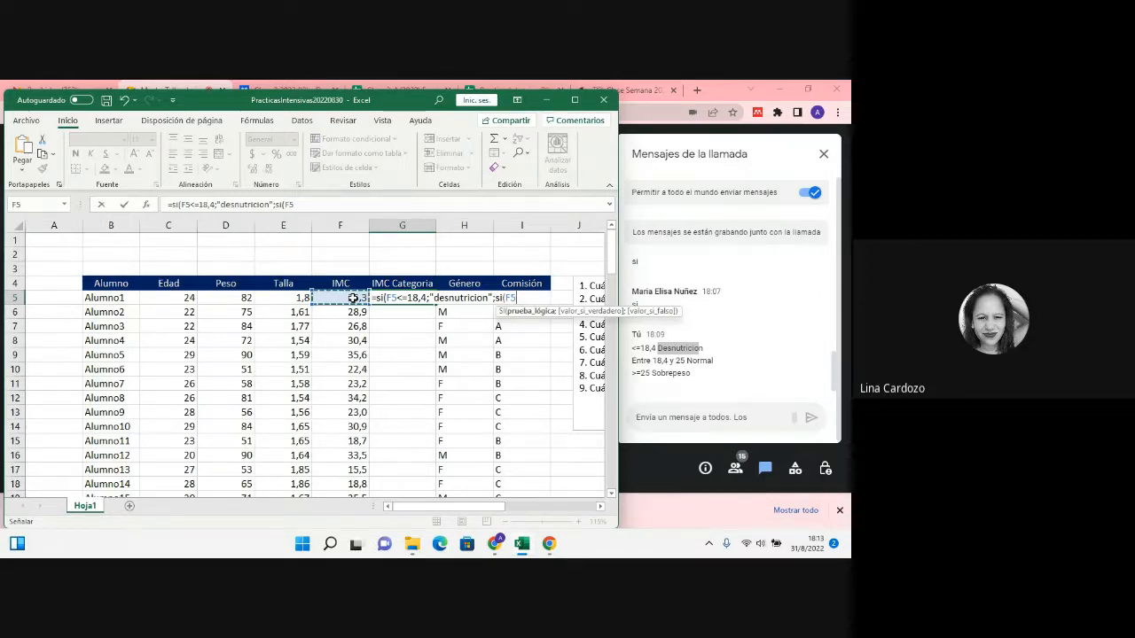
text(>=25;)
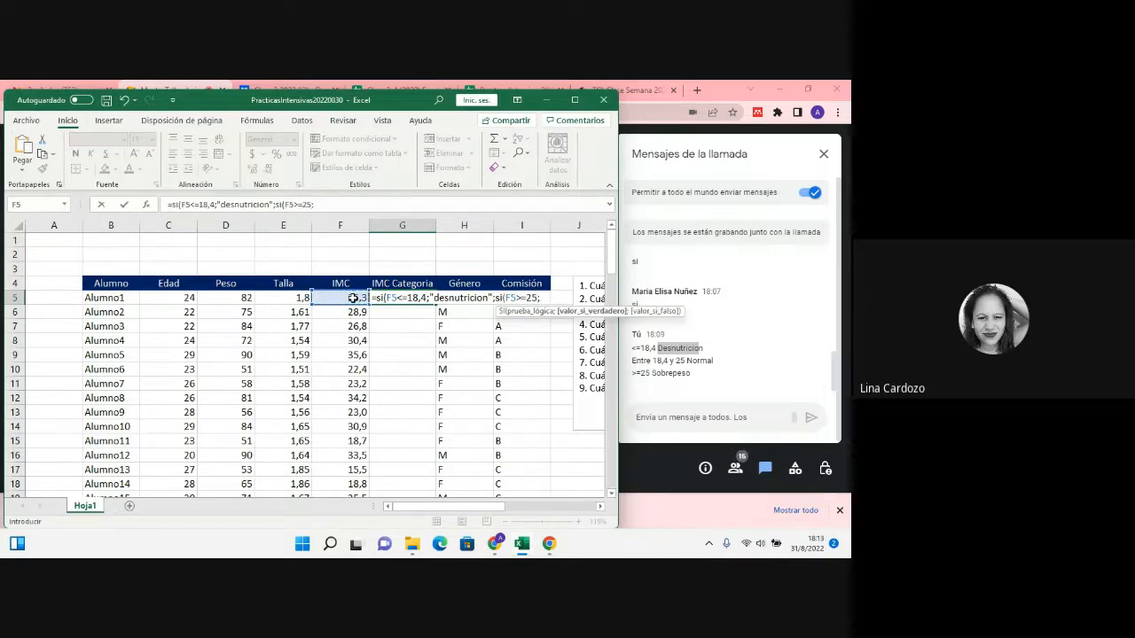
text("sobrepeso)
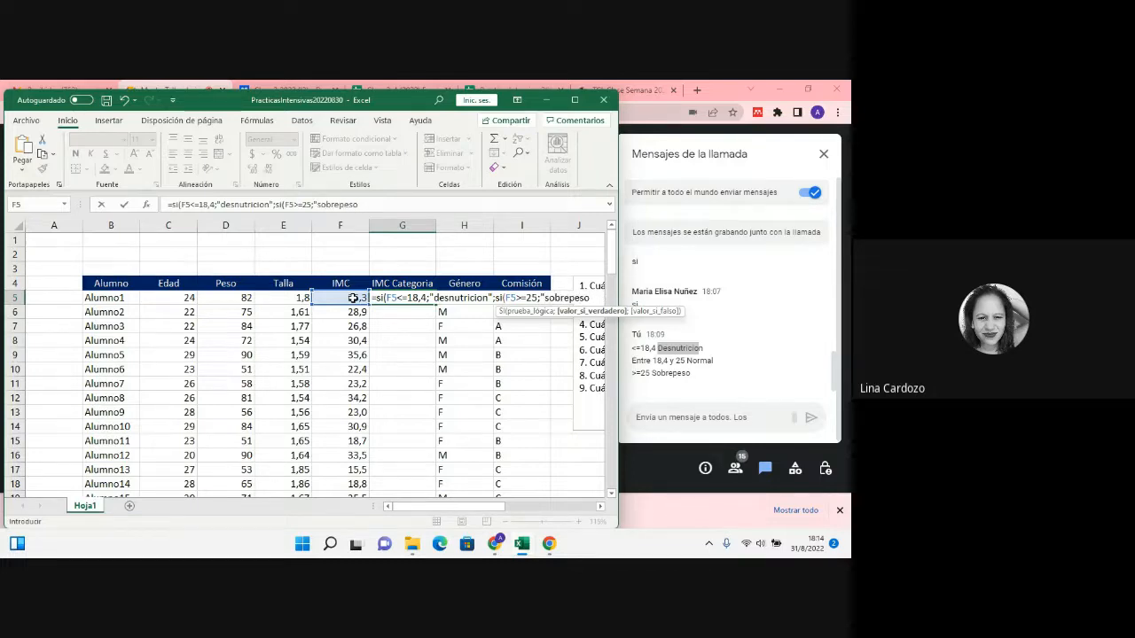
text(";)
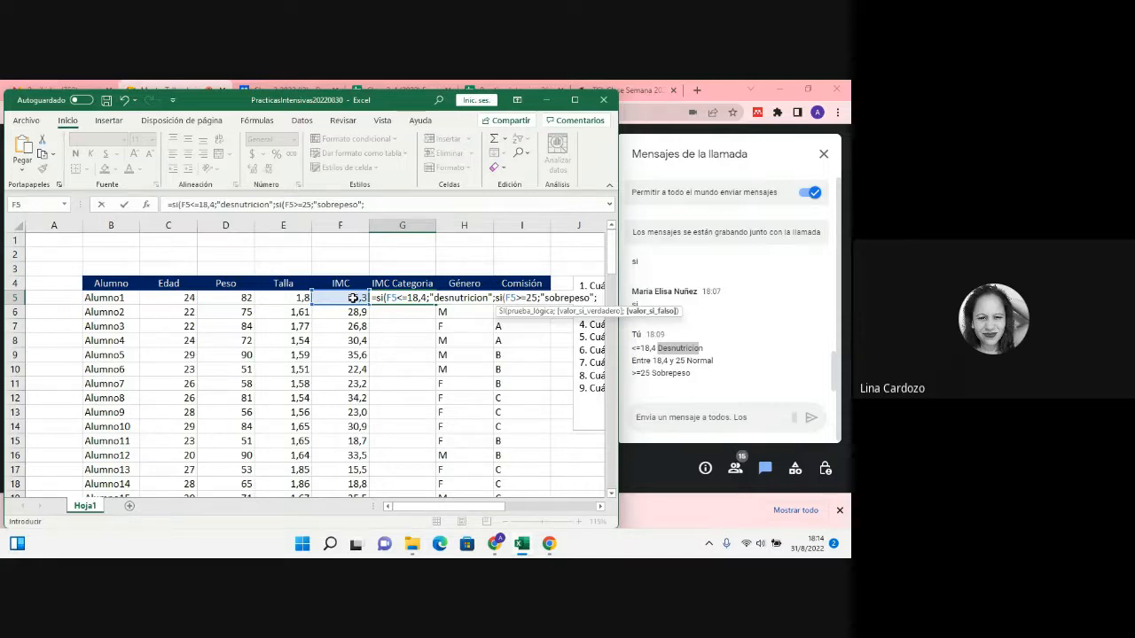
text("normal)
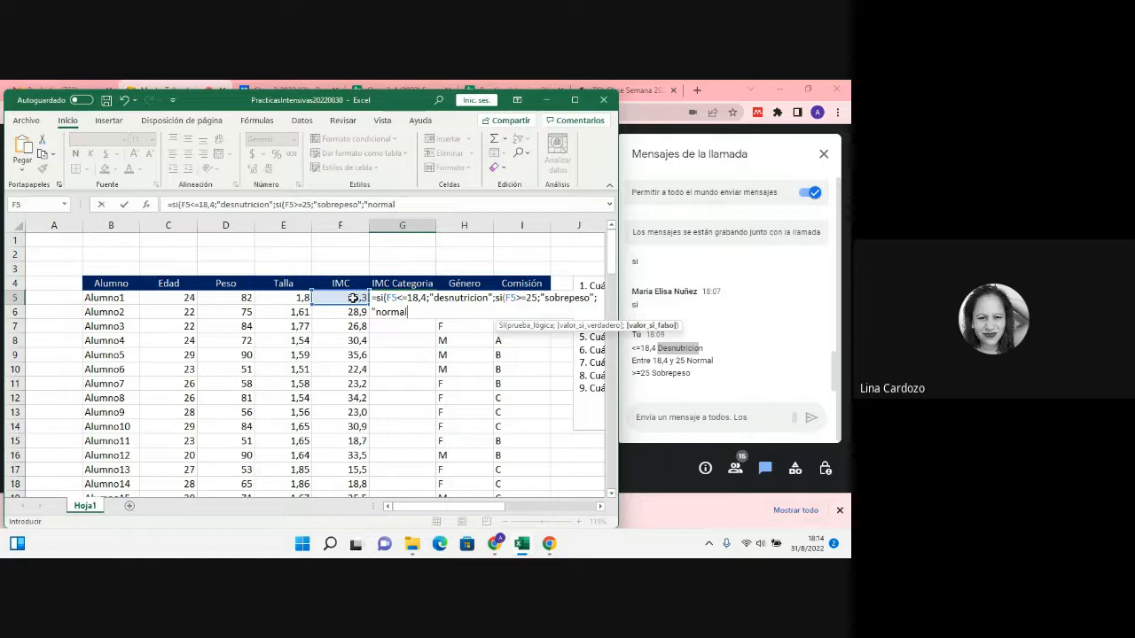
text("))
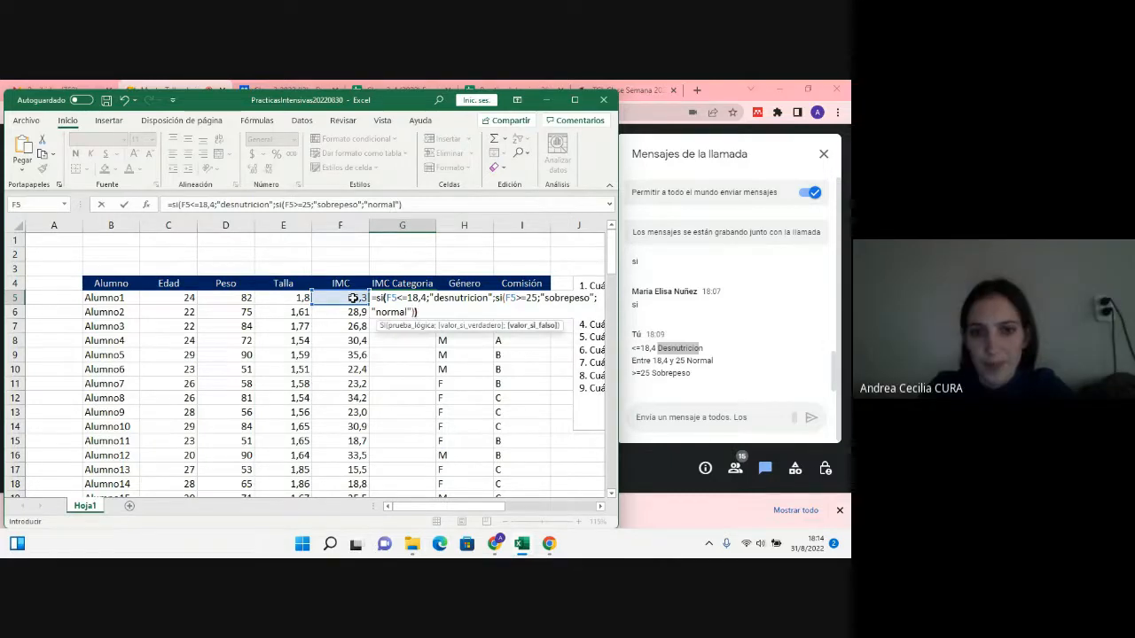
text())
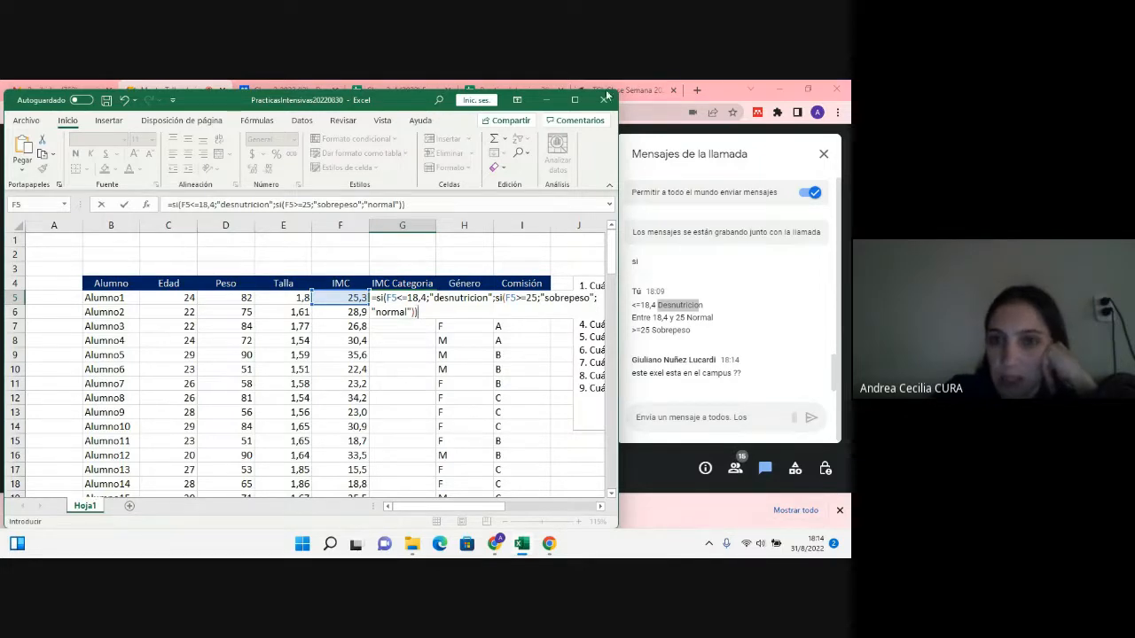
Step: Give the nested SI "sobrepeso" when true and "normal" when false, close both functions and enter the formula in G5
drag(405, 104, 382, 157)
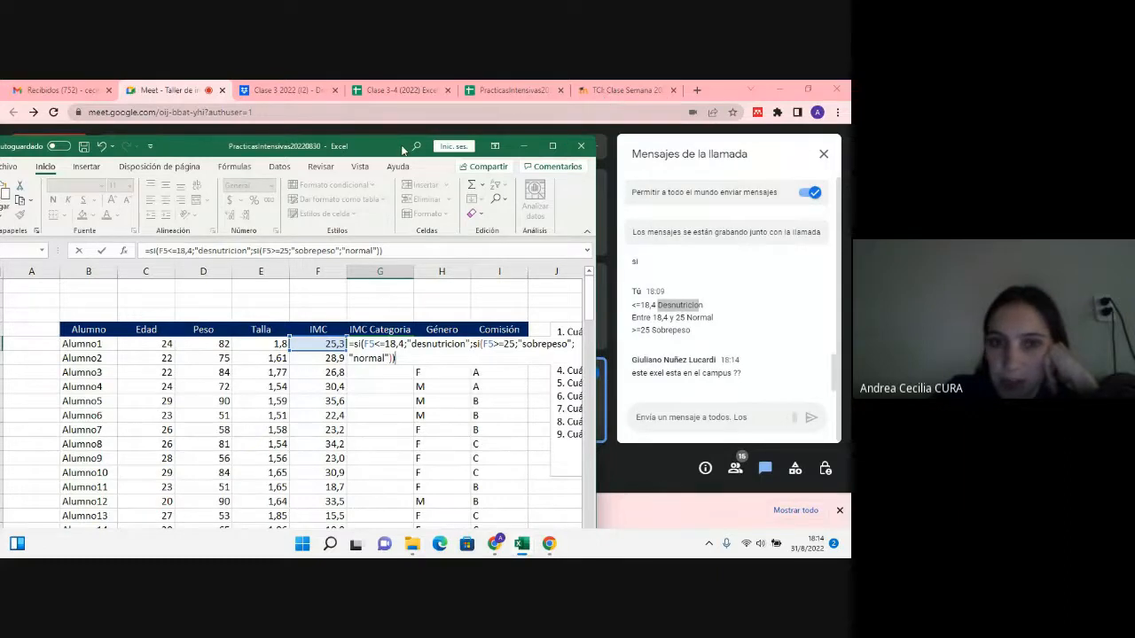
drag(402, 151, 436, 108)
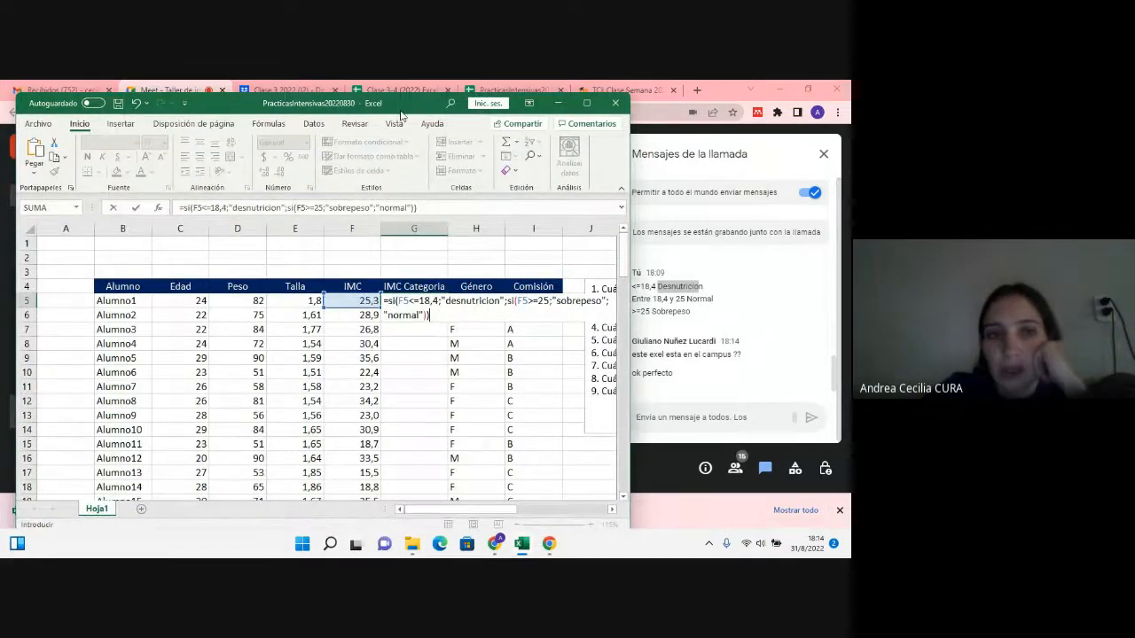
drag(401, 113, 387, 98)
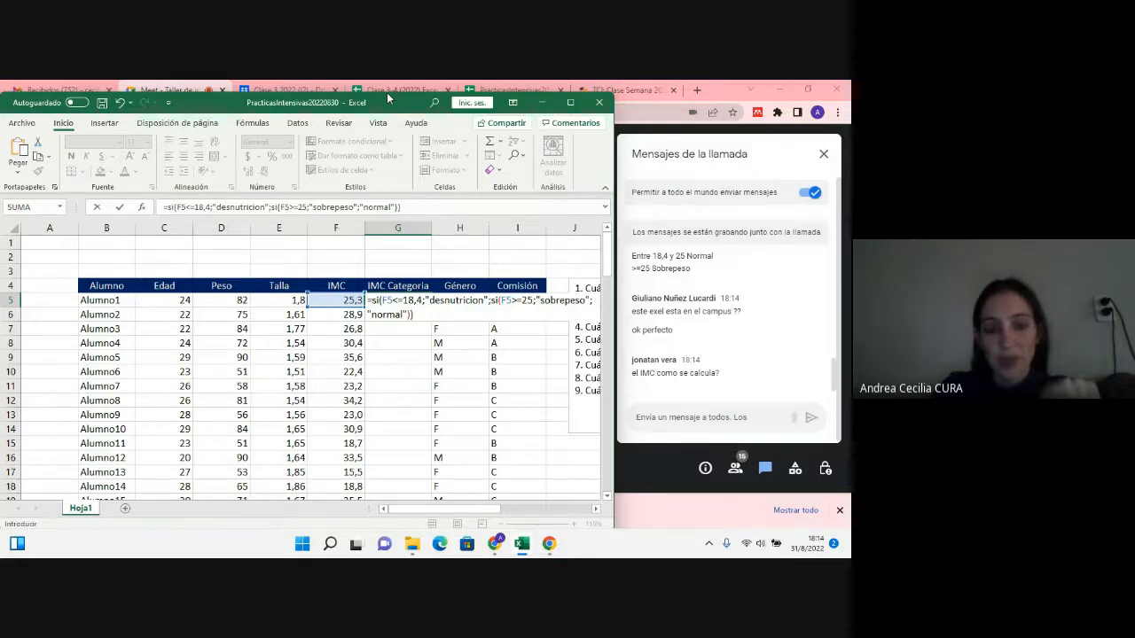
key(Return)
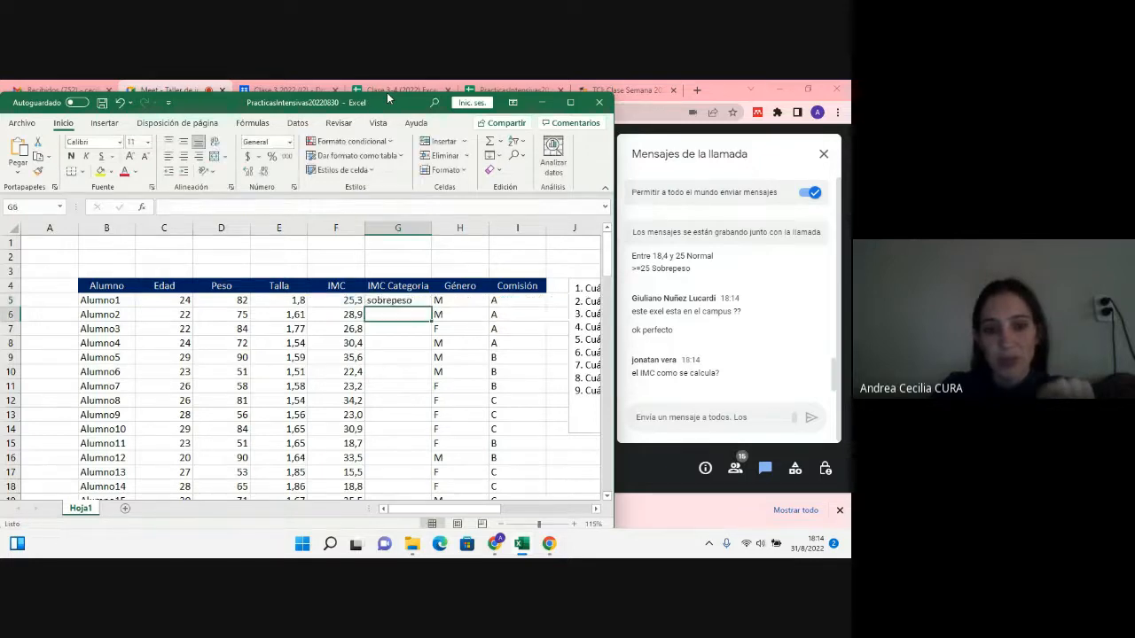
Step: Review the IMC formula in F5 and the first logical test and true value of the SI formula in G5
double_click(344, 300)
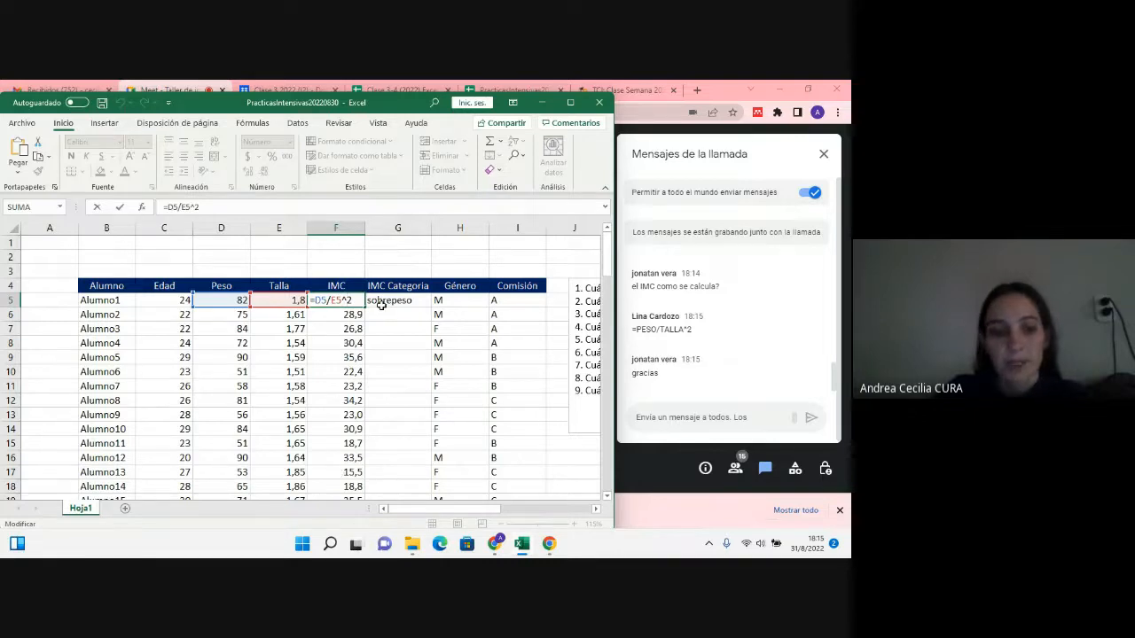
key(ctrl+Return)
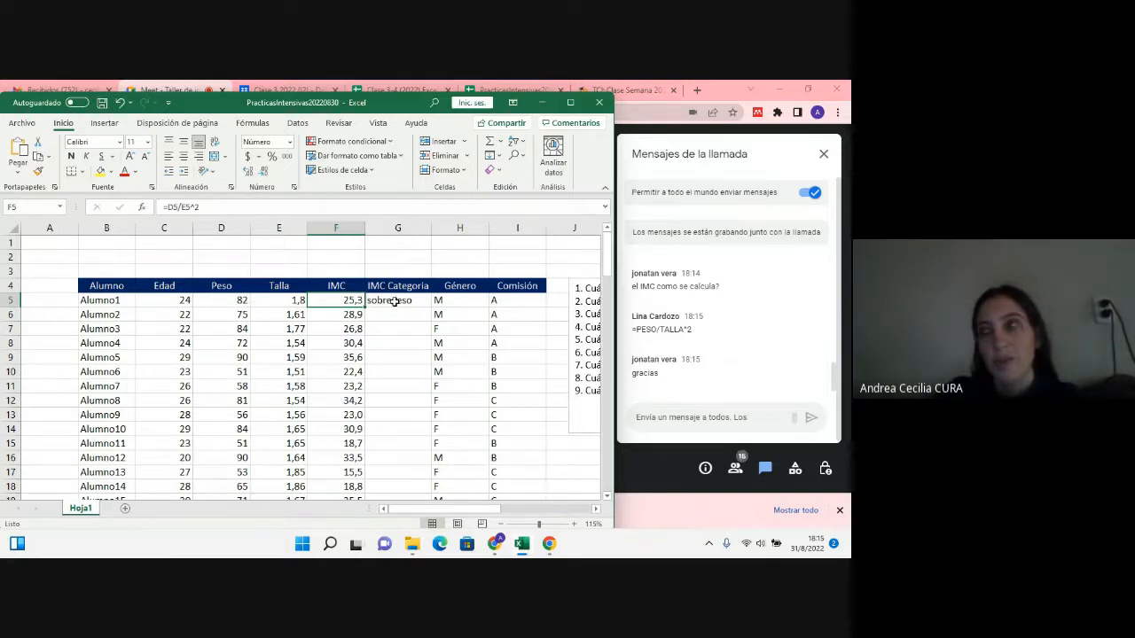
double_click(395, 301)
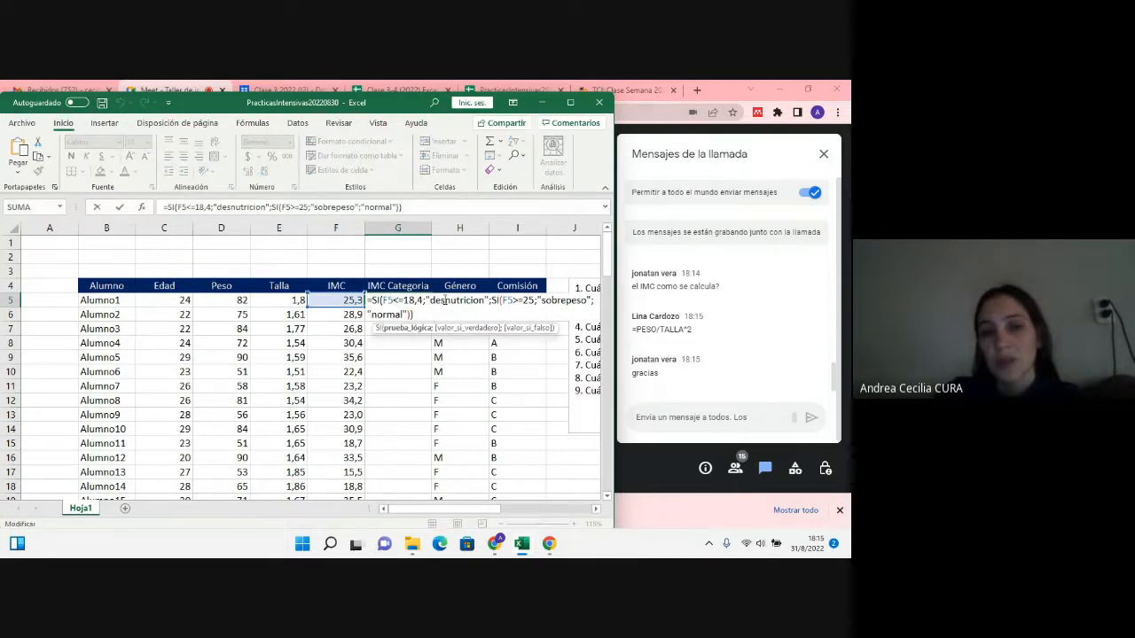
click(443, 300)
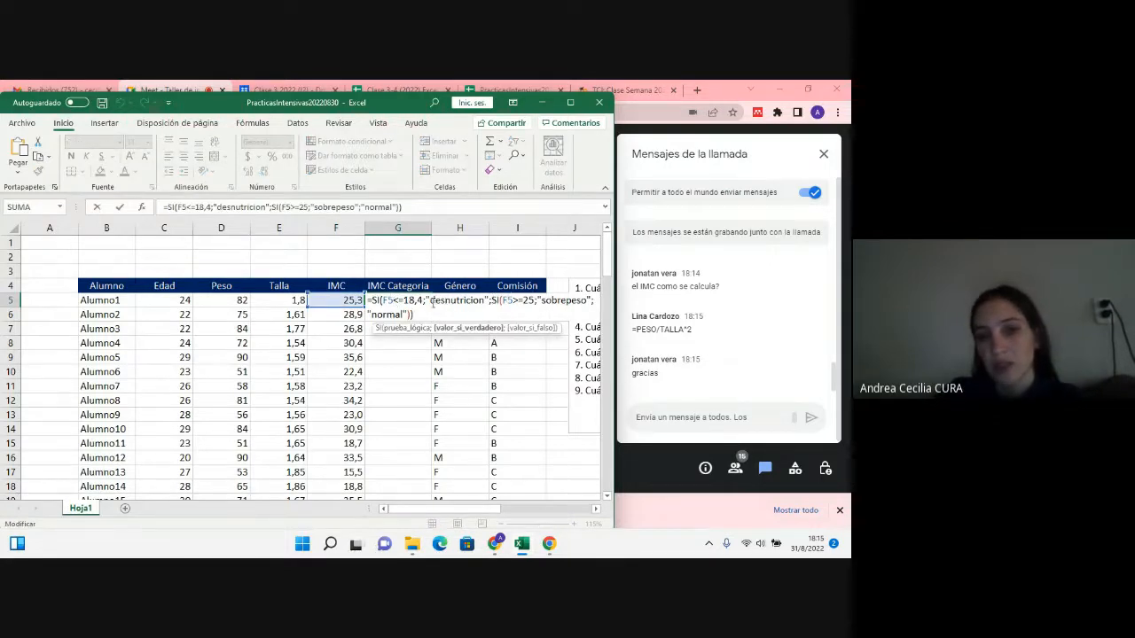
drag(431, 301, 469, 300)
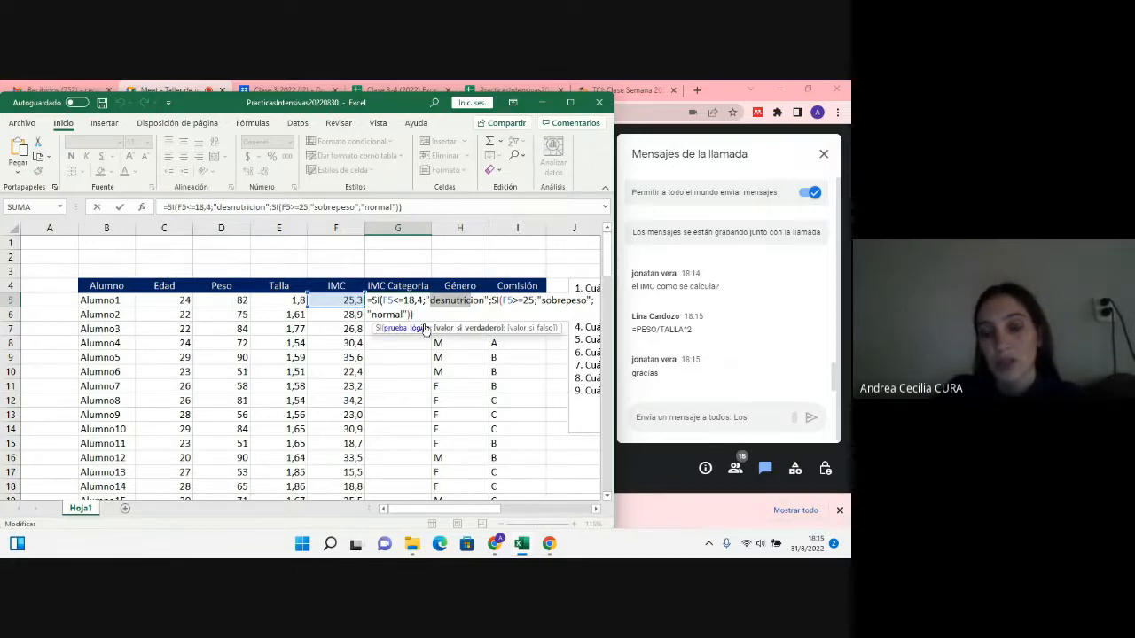
click(409, 315)
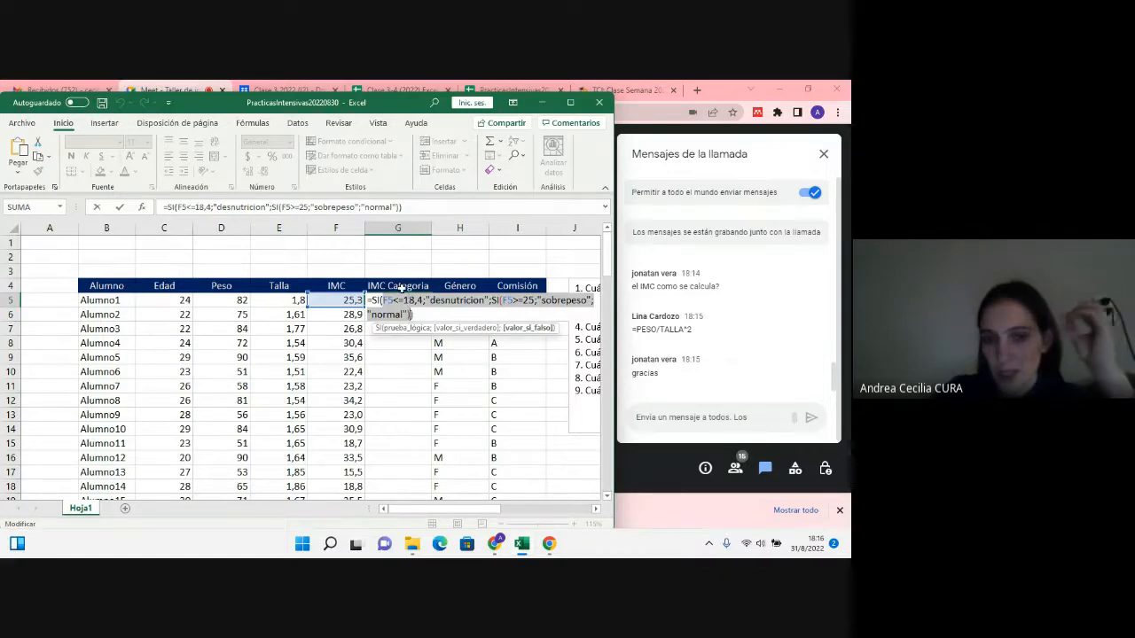
click(386, 300)
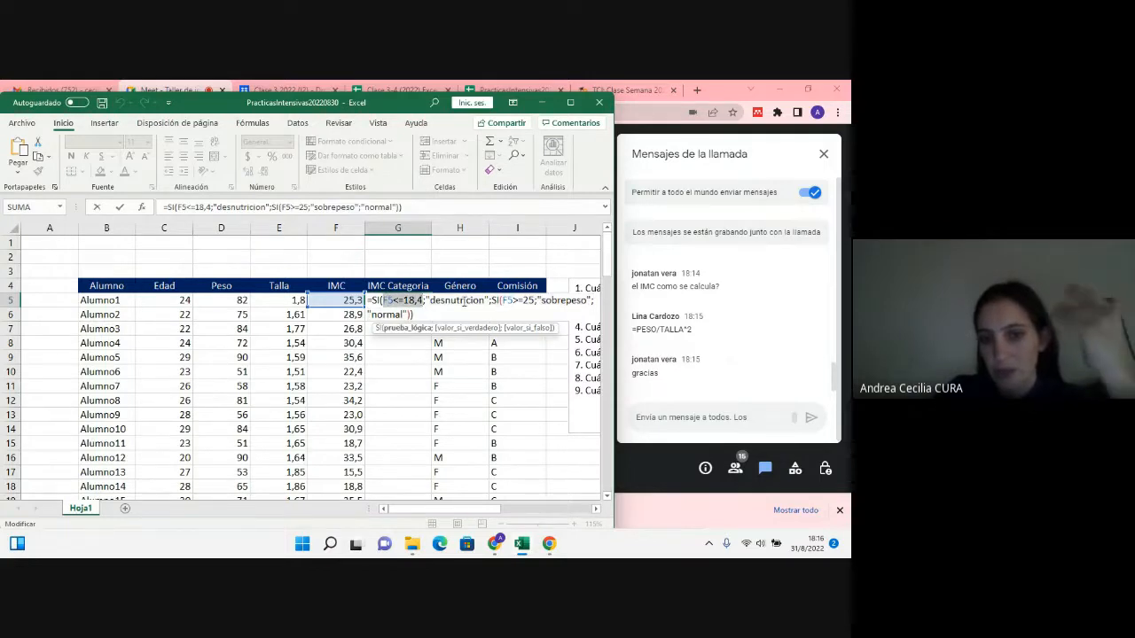
click(464, 302)
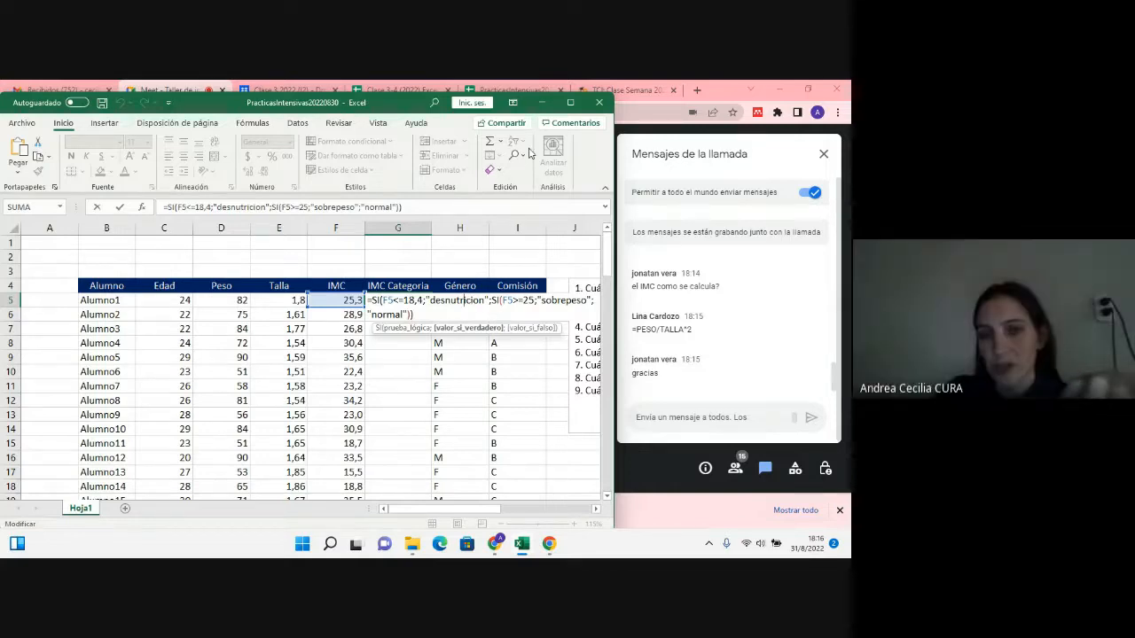
mouse_move(373, 137)
mouse_down()
mouse_move(379, 246)
mouse_move(378, 131)
mouse_up()
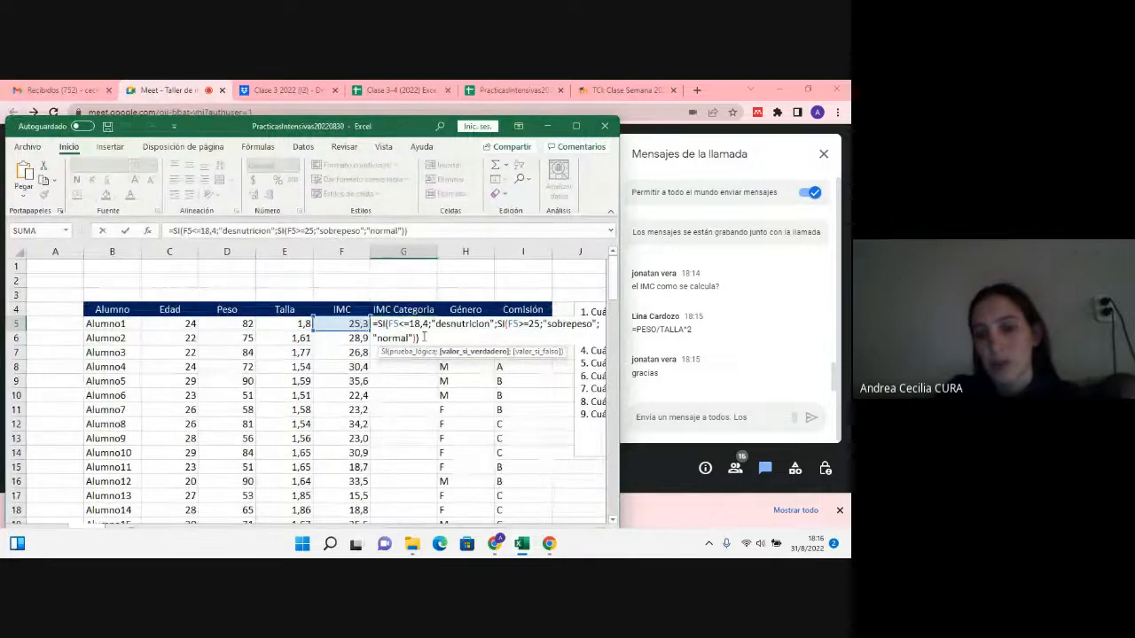
drag(411, 325, 476, 323)
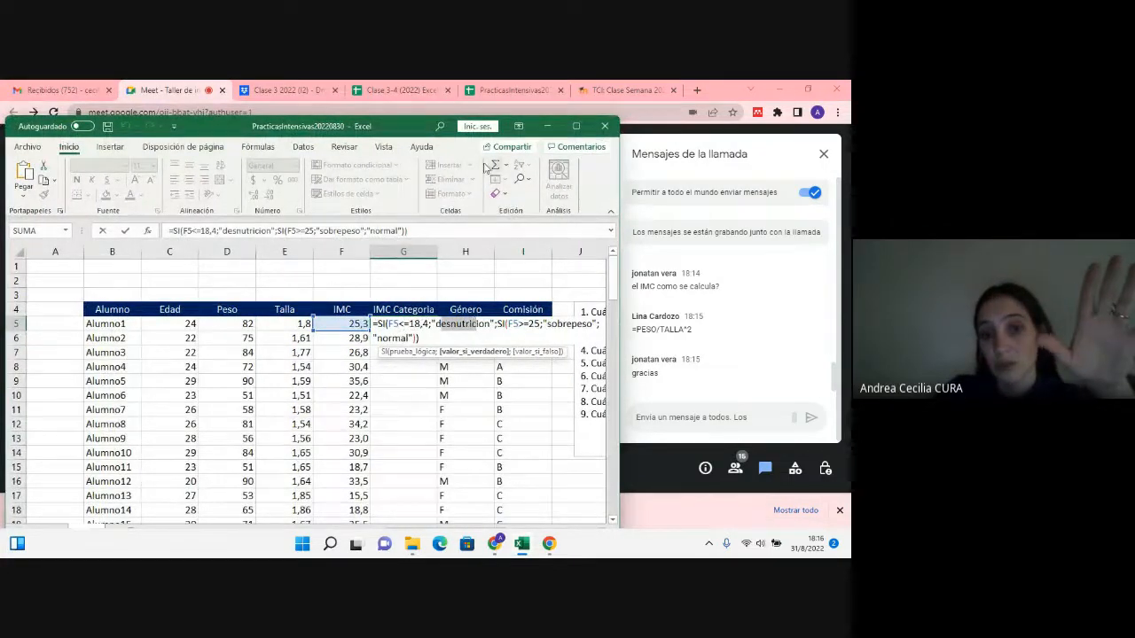
drag(414, 127, 417, 101)
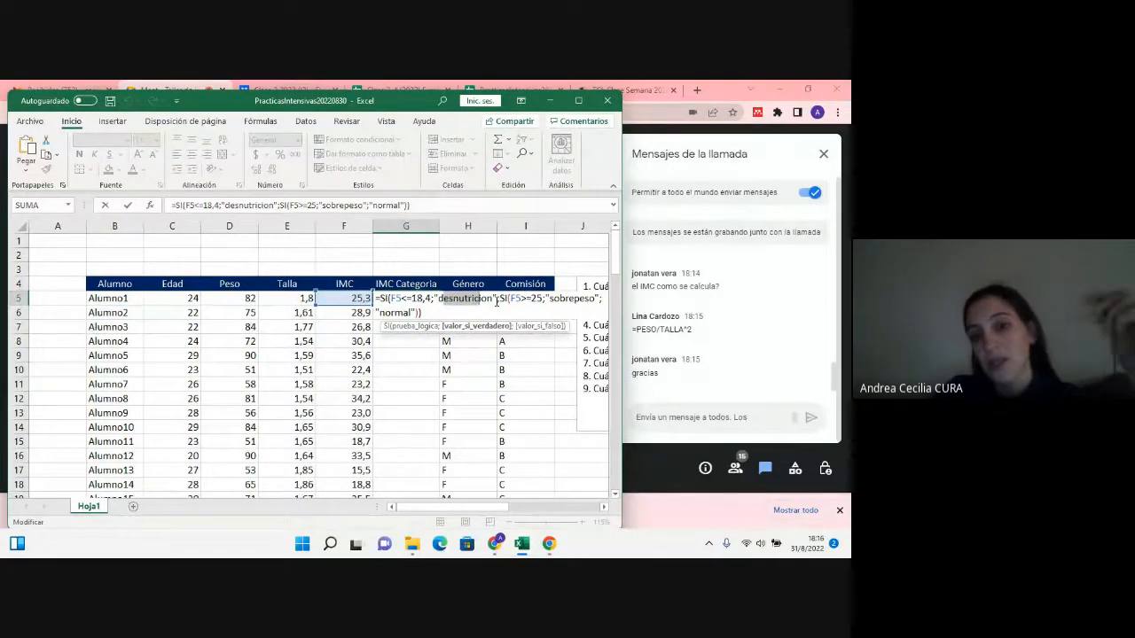
Step: Examine the nested SI that serves as the false argument in G5, including its test and both values
click(507, 299)
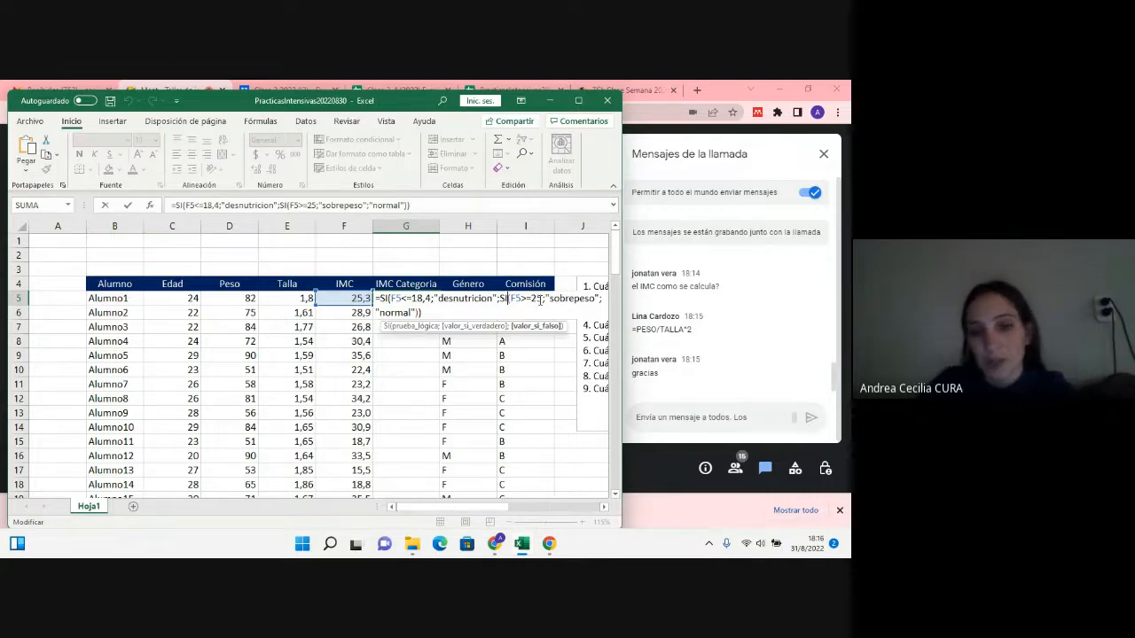
drag(511, 301, 437, 311)
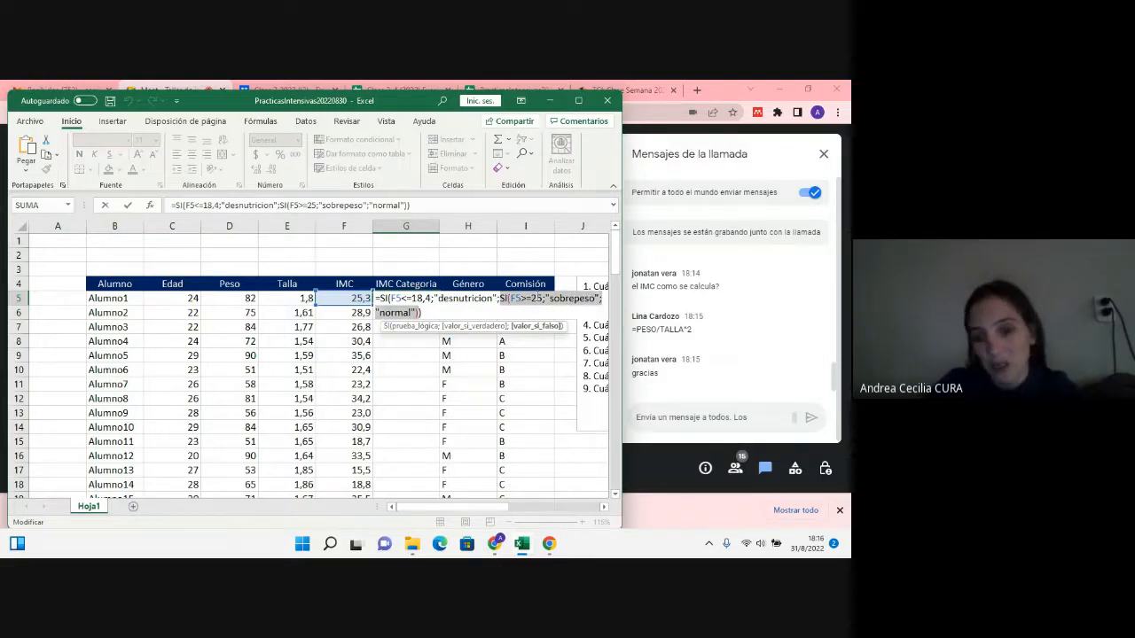
click(558, 299)
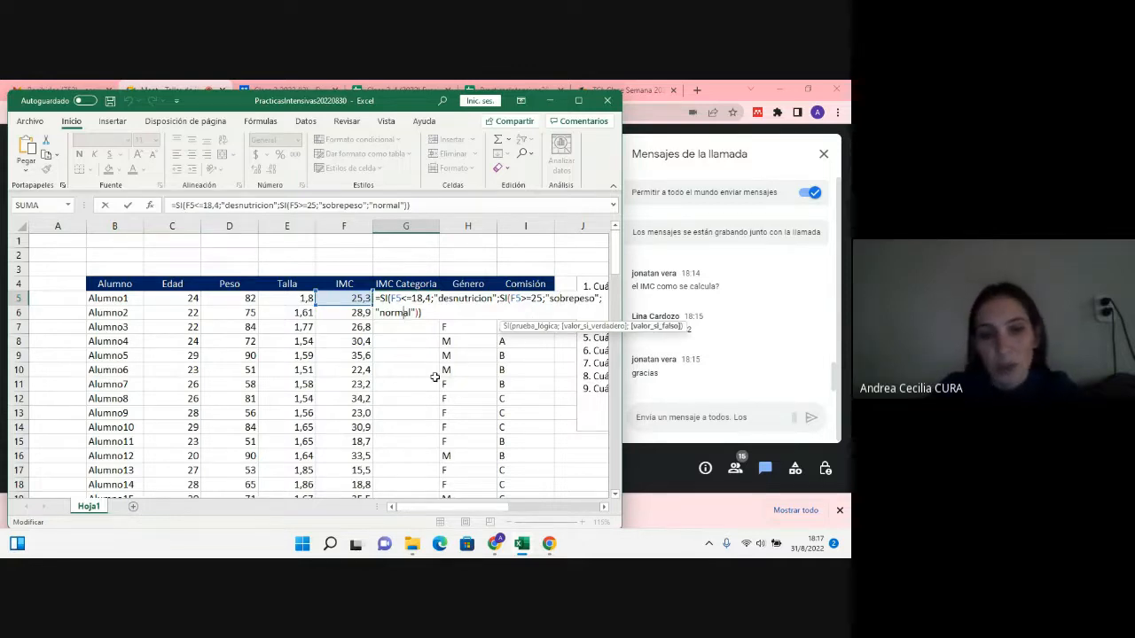
key(Return)
Step: Fill the IMC Categoria formula from G5 down to row 104
click(424, 298)
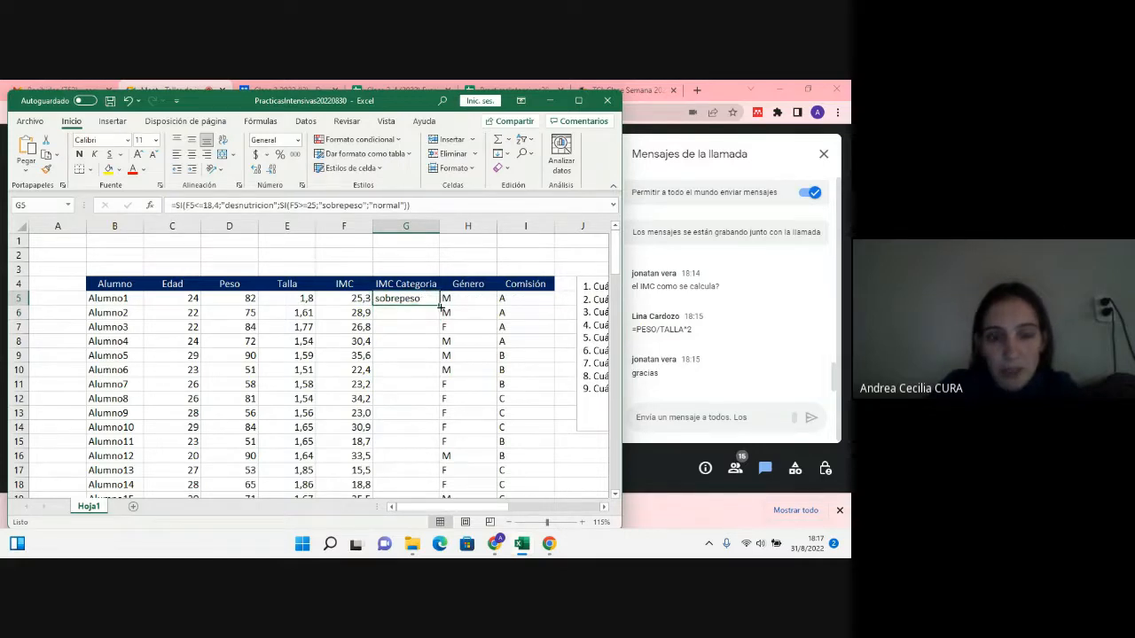
drag(439, 305, 418, 464)
scroll(416, 464, up, 9)
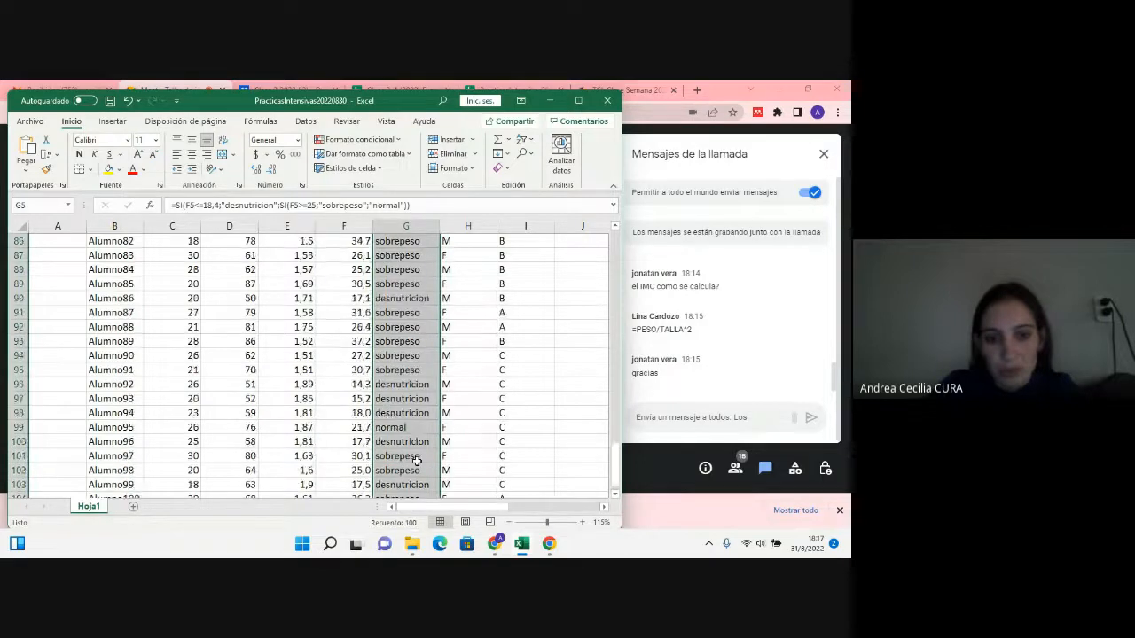
scroll(416, 461, up, 8)
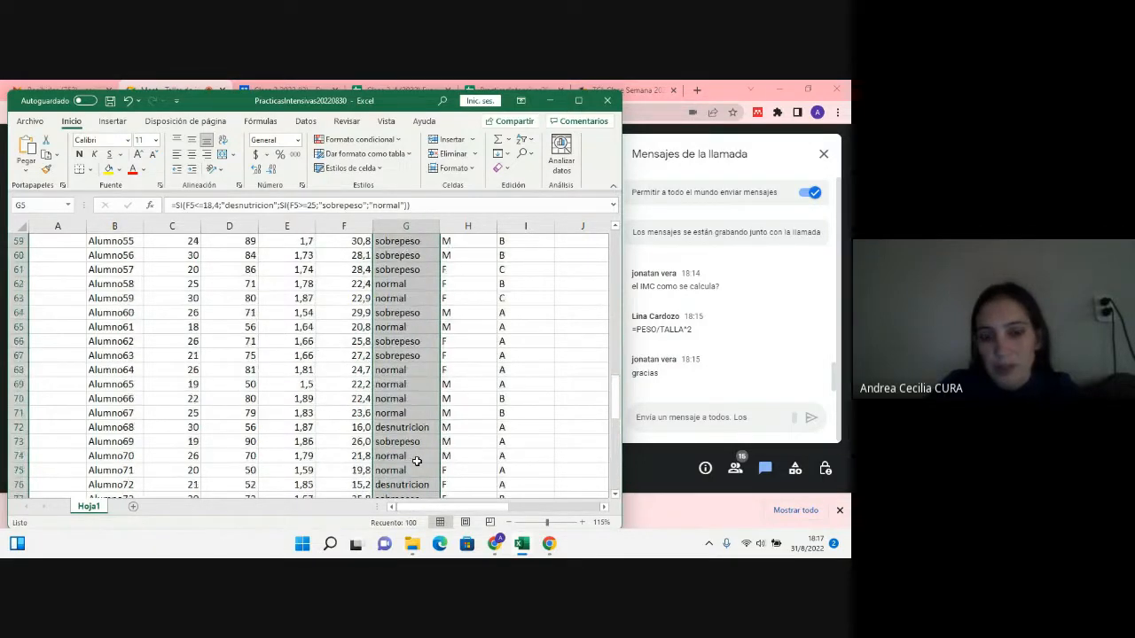
scroll(417, 461, up, 12)
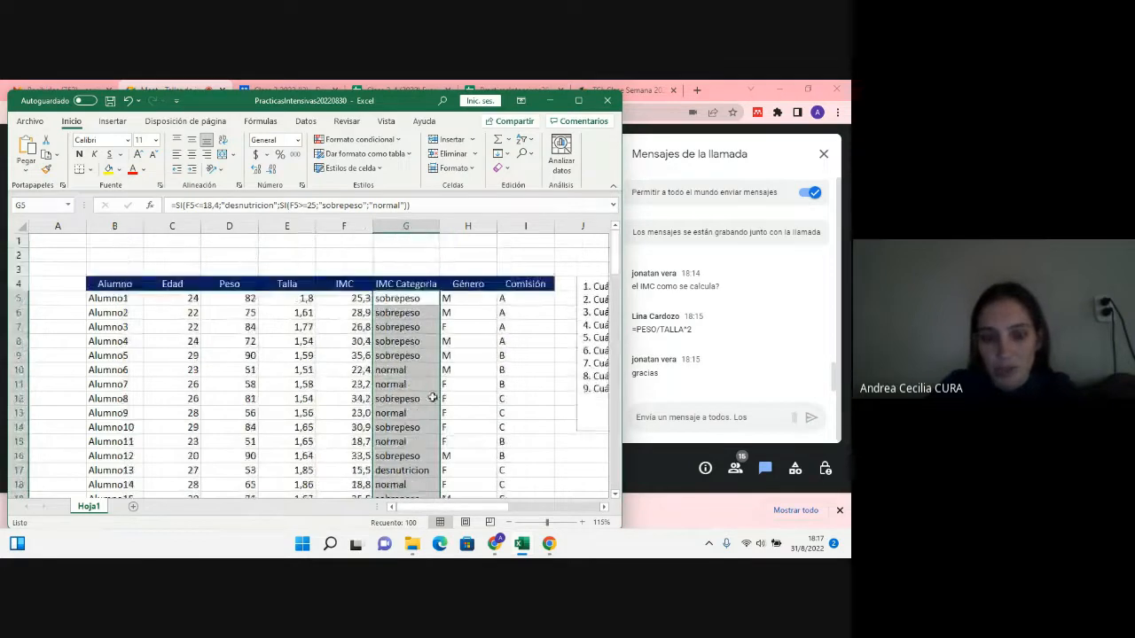
Step: Check the IMC values against their assigned categories in several rows down the student table
scroll(416, 461, down, 4)
click(412, 369)
drag(337, 374, 405, 370)
scroll(405, 382, down, 6)
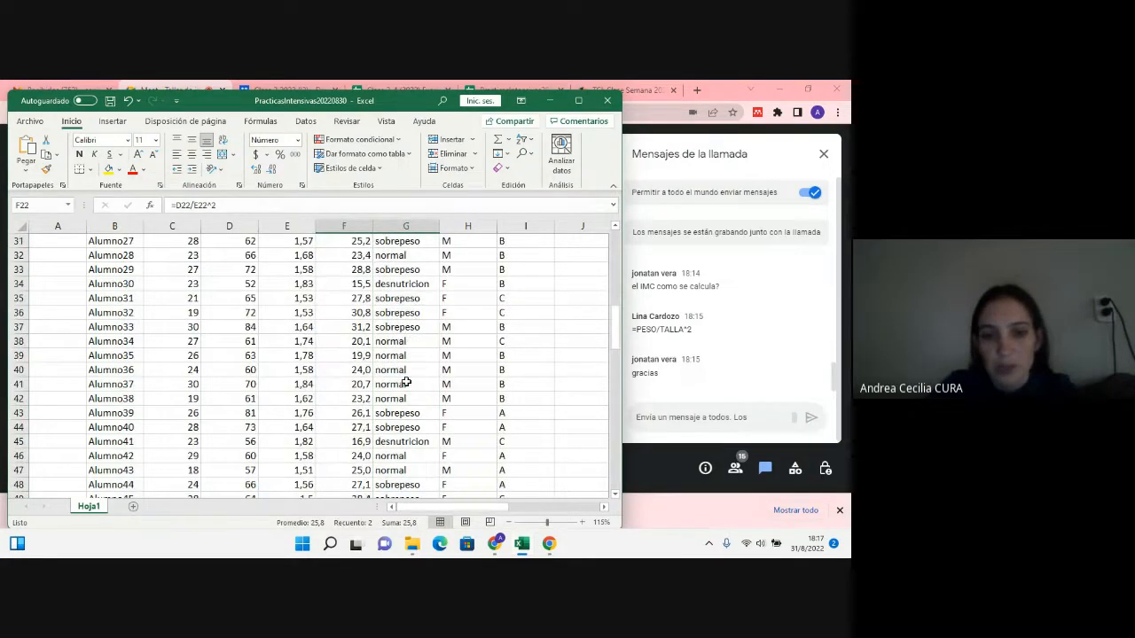
click(381, 383)
drag(367, 383, 376, 384)
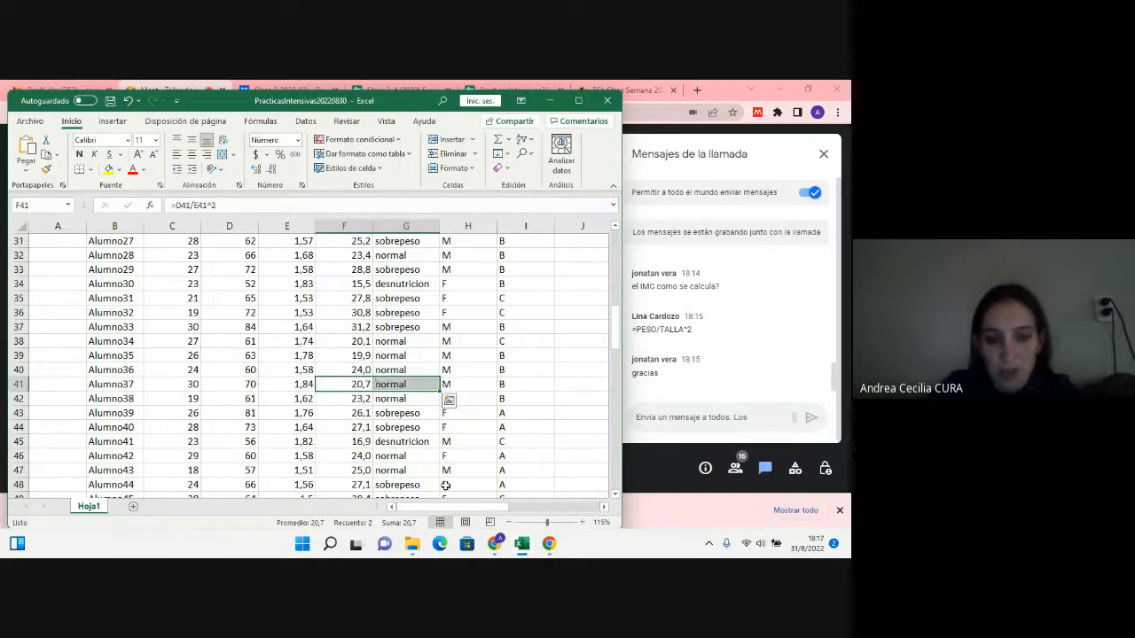
scroll(376, 384, down, 3)
click(376, 441)
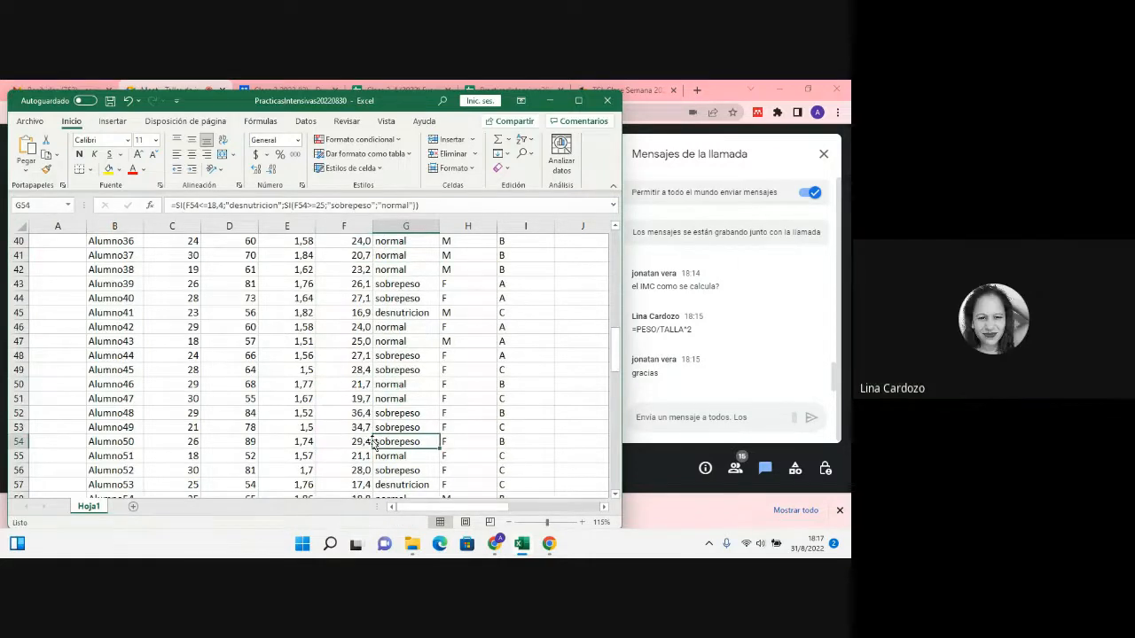
scroll(374, 441, down, 2)
click(367, 442)
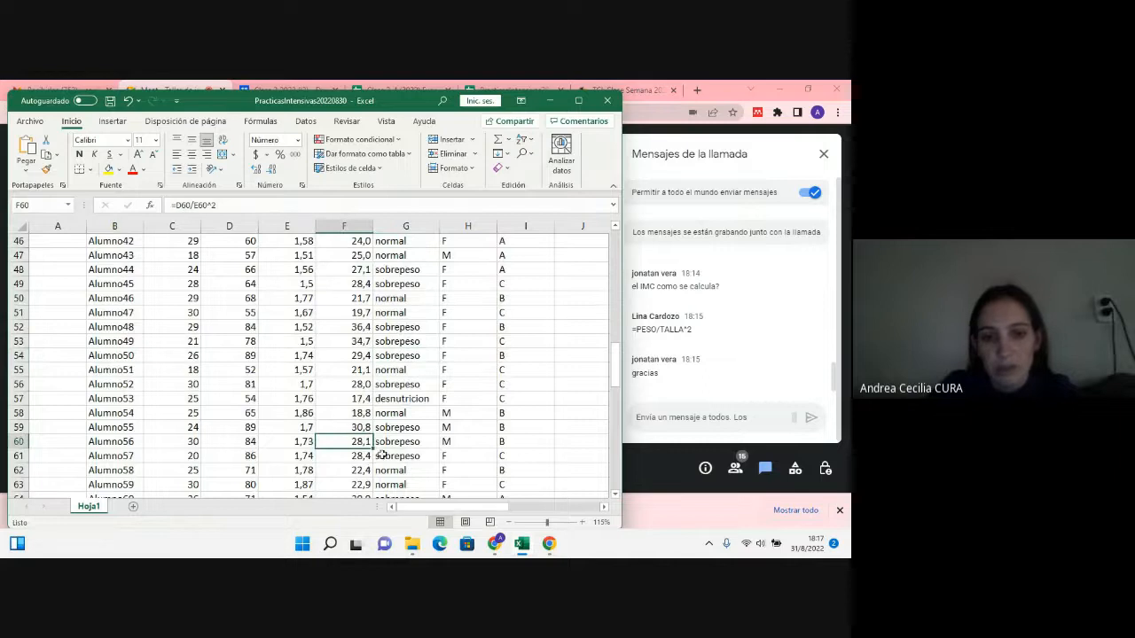
Step: Compare more IMC values with their categories around rows 60 to 76 of the student table
scroll(382, 448, down, 3)
click(390, 442)
scroll(401, 419, down, 2)
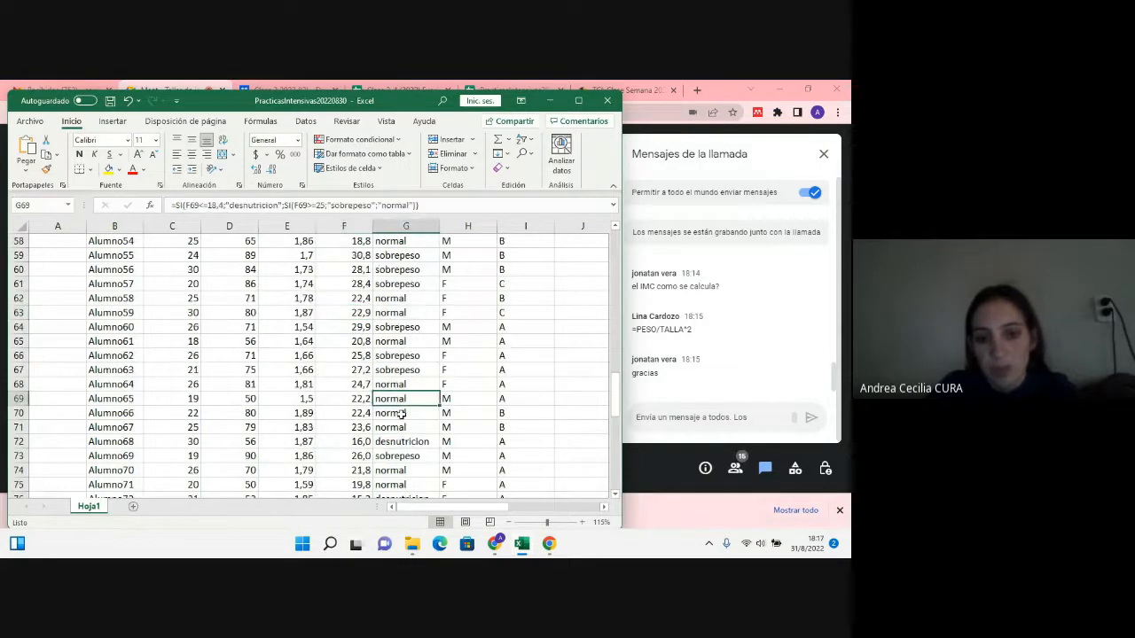
click(421, 452)
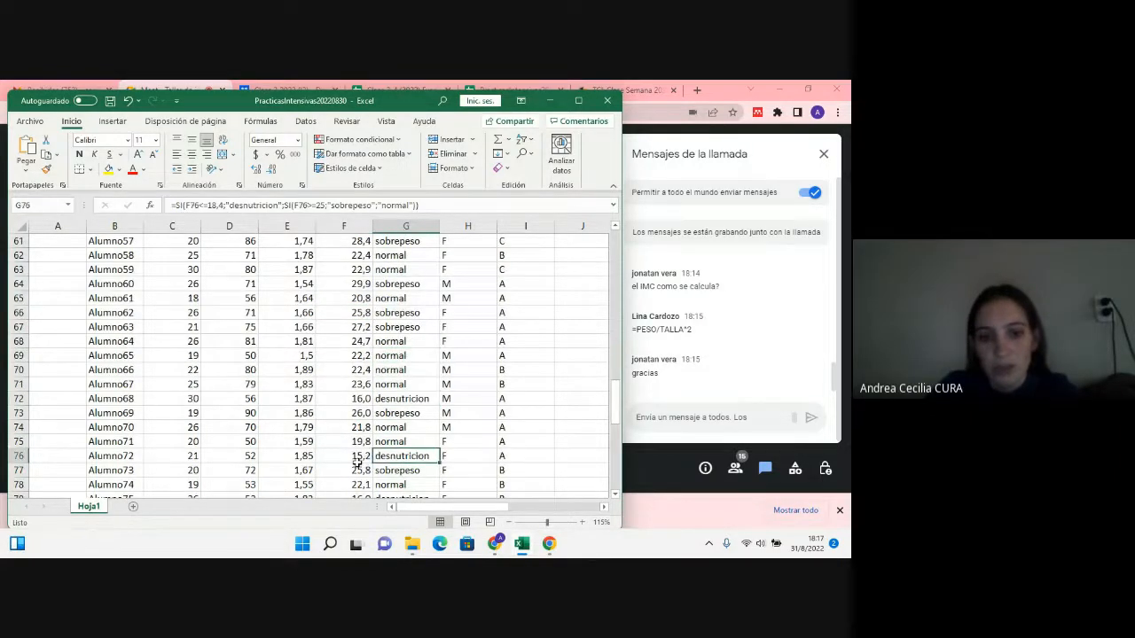
click(359, 460)
scroll(390, 479, up, 8)
scroll(403, 496, up, 12)
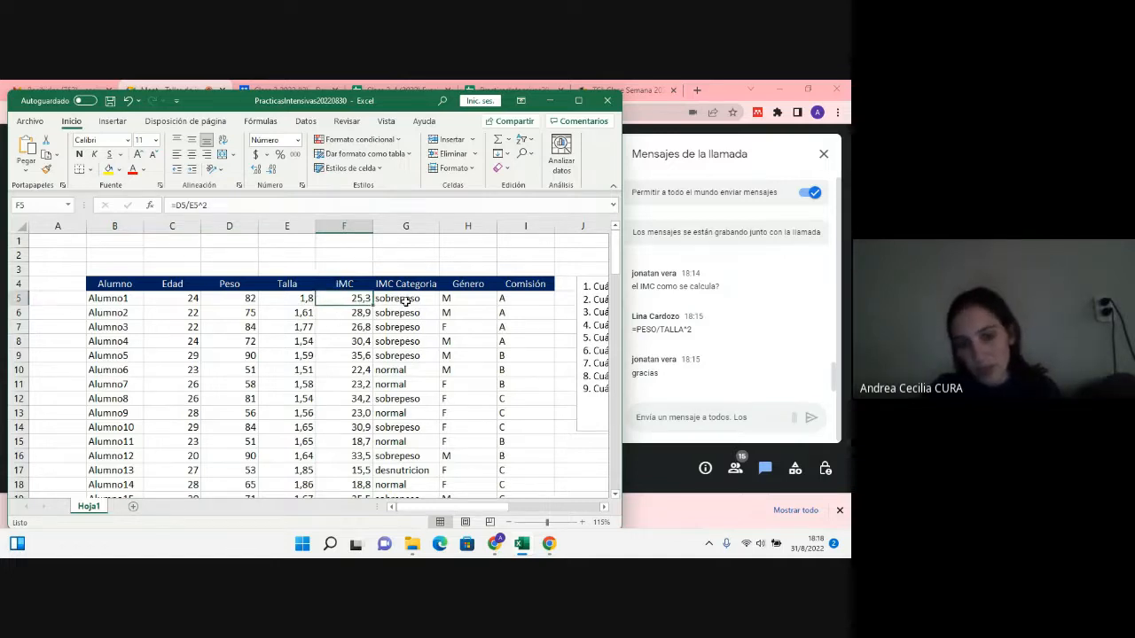
Step: Review the IMC Categoria formula in G5, the Género column and the practice questions beside the table
click(404, 301)
drag(422, 509, 442, 509)
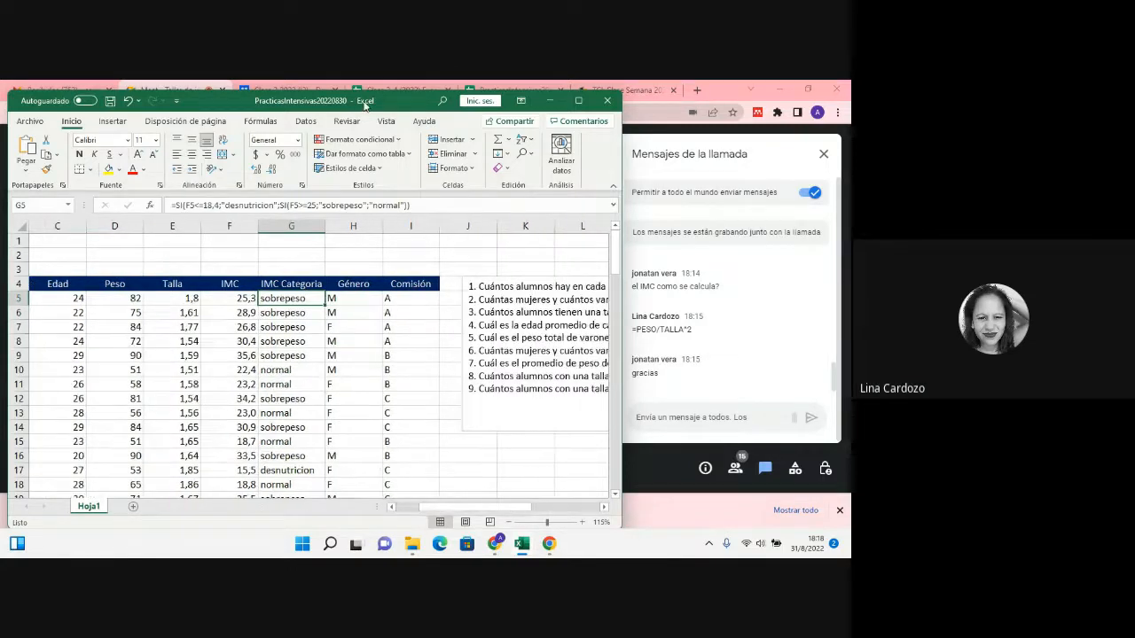
drag(372, 101, 372, 124)
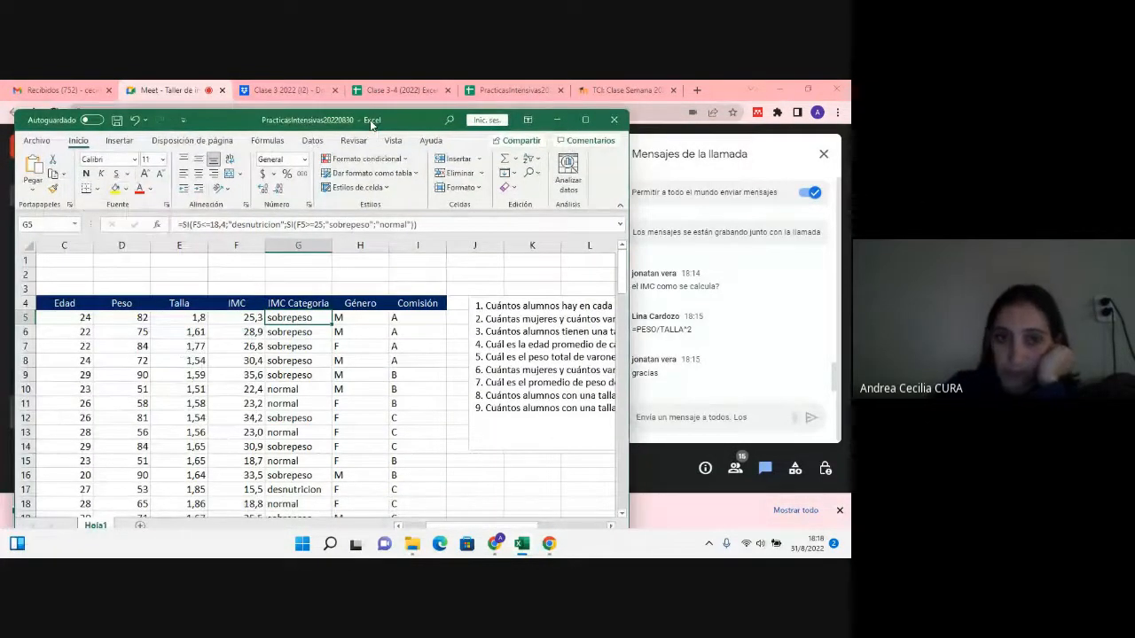
drag(372, 124, 368, 94)
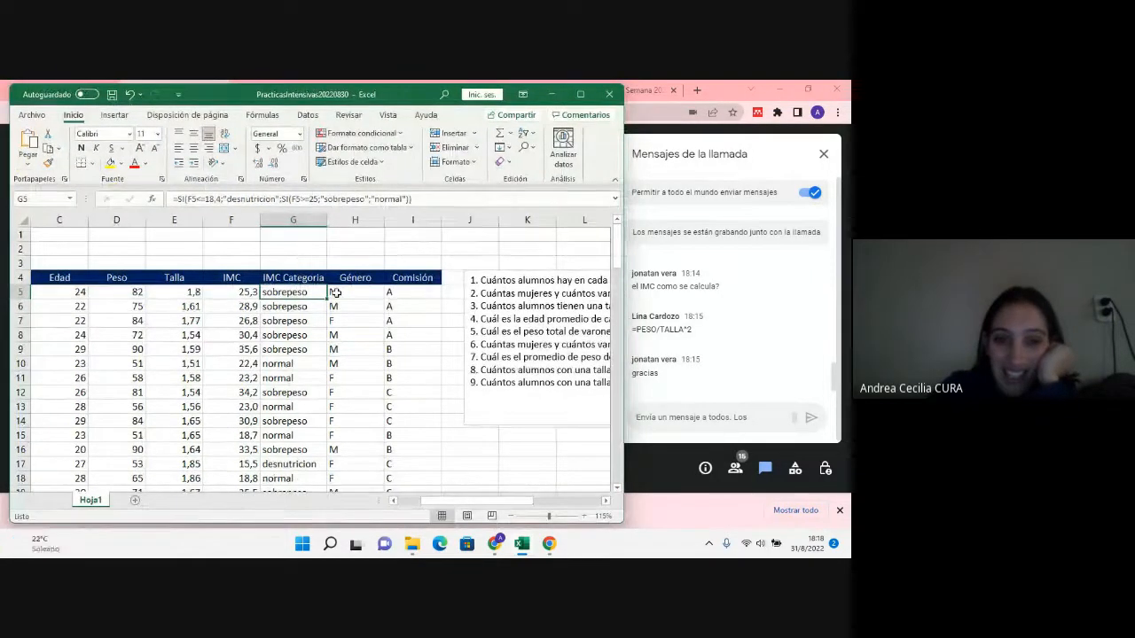
drag(431, 91, 438, 95)
click(378, 297)
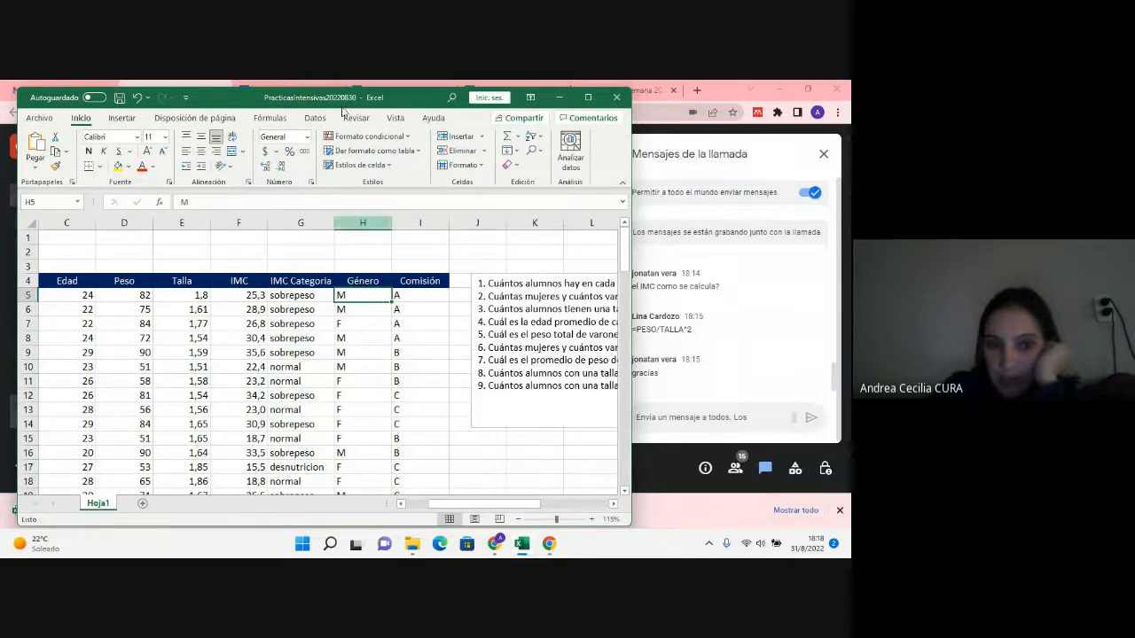
drag(538, 512, 515, 512)
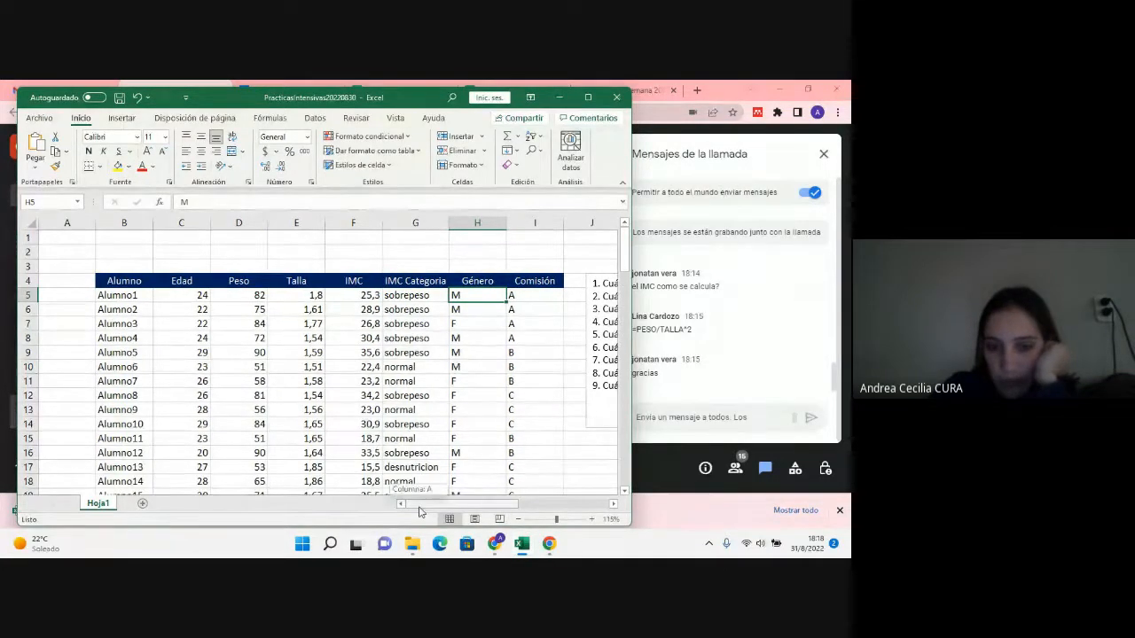
drag(426, 512, 420, 514)
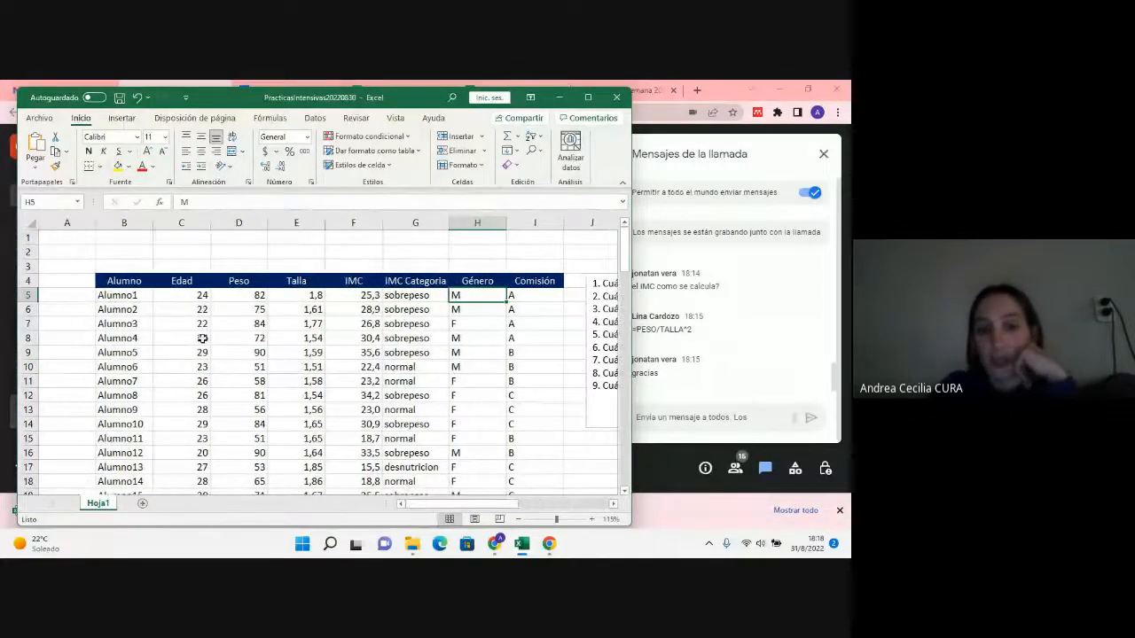
drag(508, 502, 553, 513)
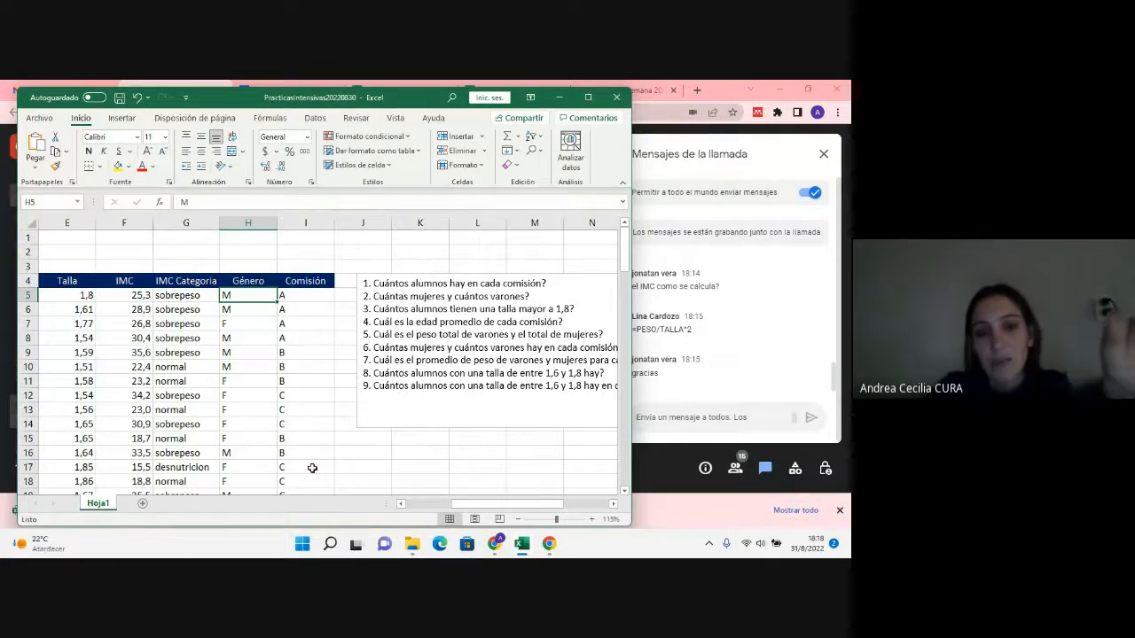
Step: Look through the student table's columns and rows, from the first student down to about row 102 and back
scroll(312, 468, down, 2)
scroll(312, 468, up, 1)
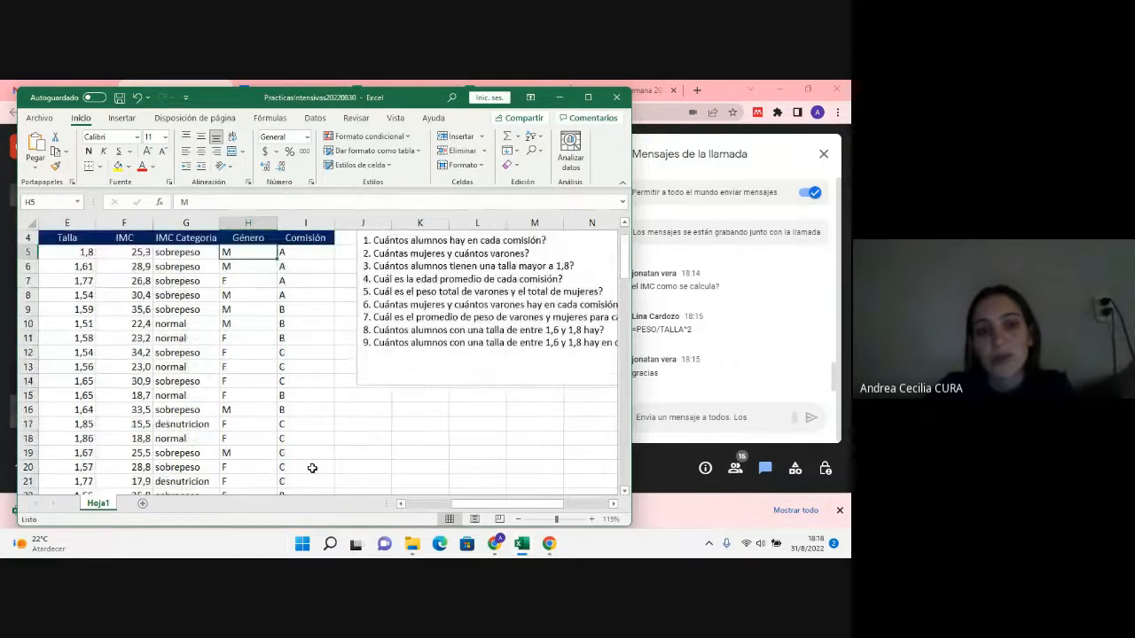
drag(463, 505, 429, 516)
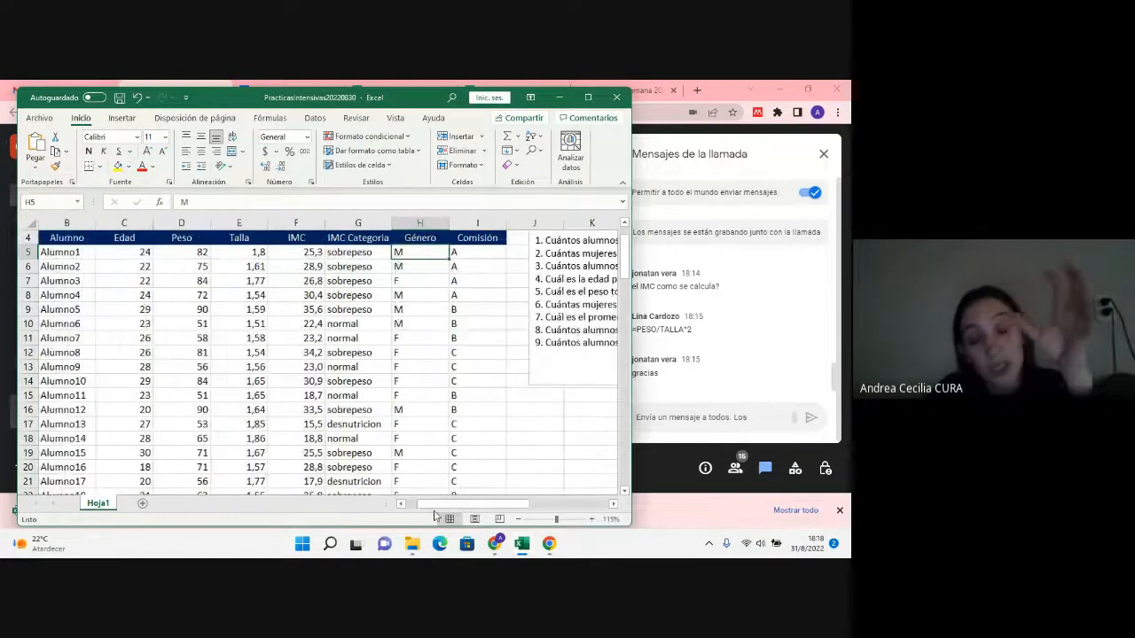
scroll(249, 346, up, 1)
scroll(249, 345, down, 20)
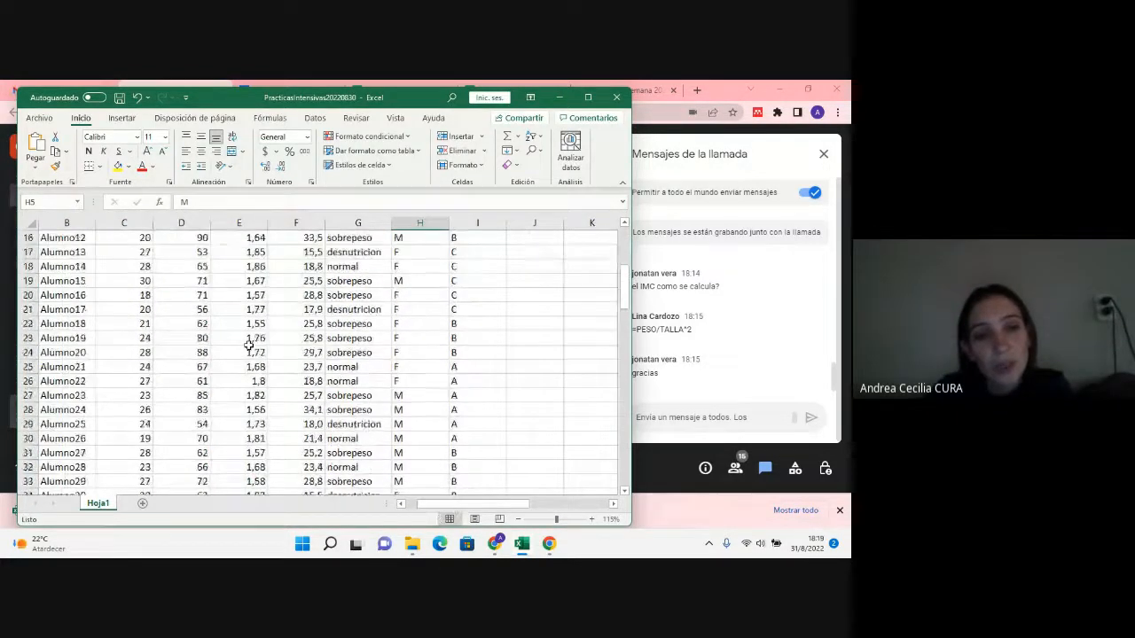
scroll(250, 346, down, 11)
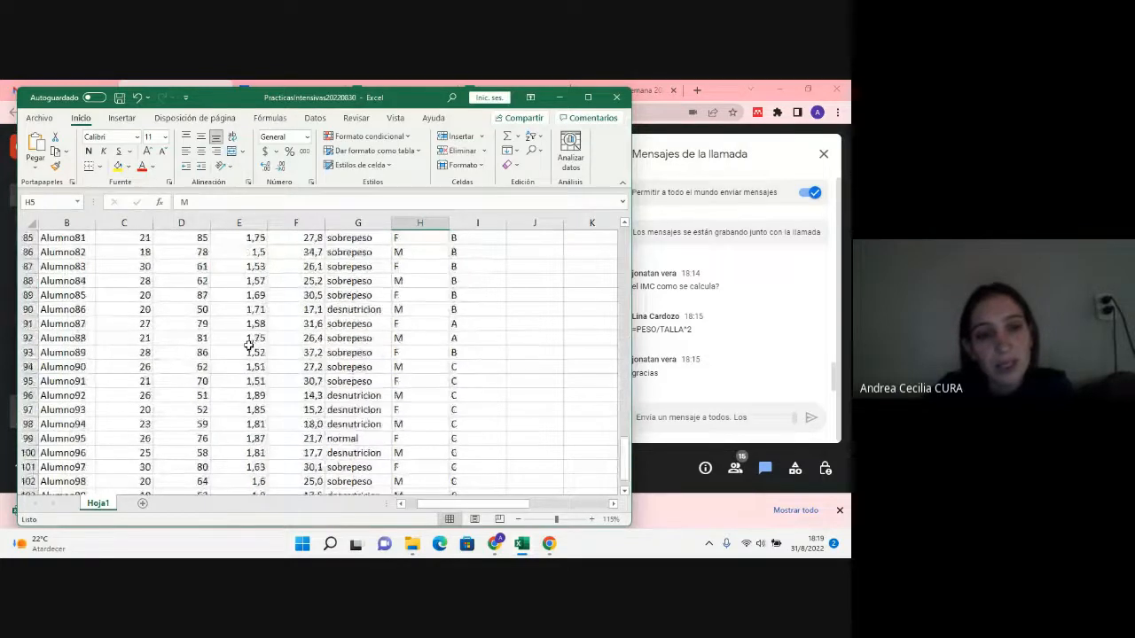
scroll(249, 346, up, 7)
scroll(408, 441, up, 20)
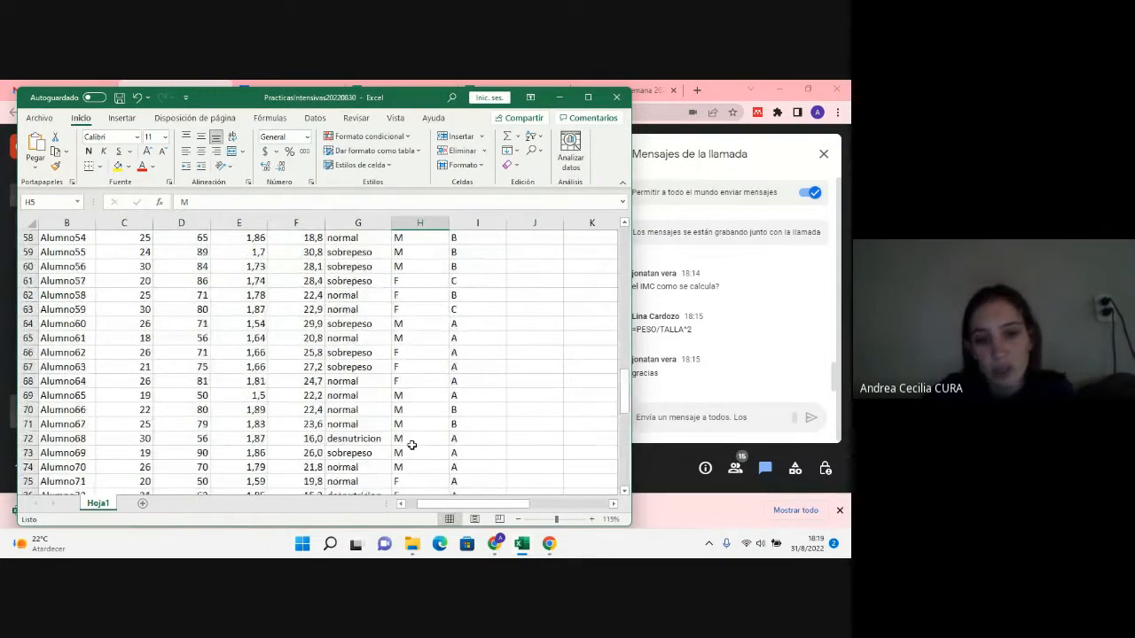
scroll(412, 445, up, 2)
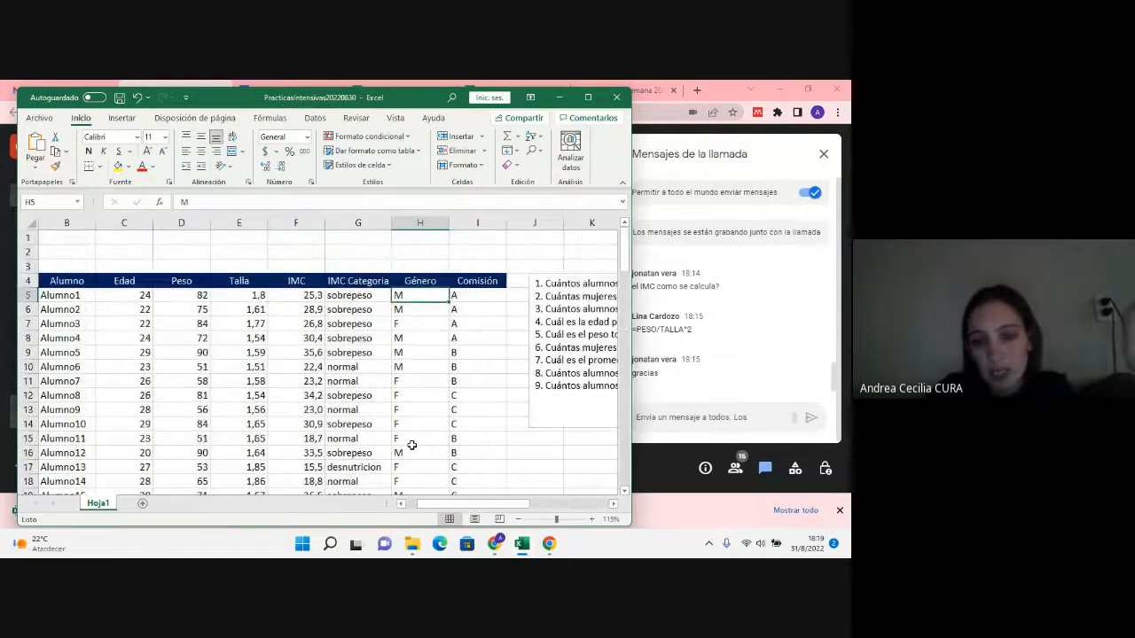
Step: Enter a bold 1 in J16, below the question list, to number the first question's answer
drag(493, 505, 540, 512)
click(330, 453)
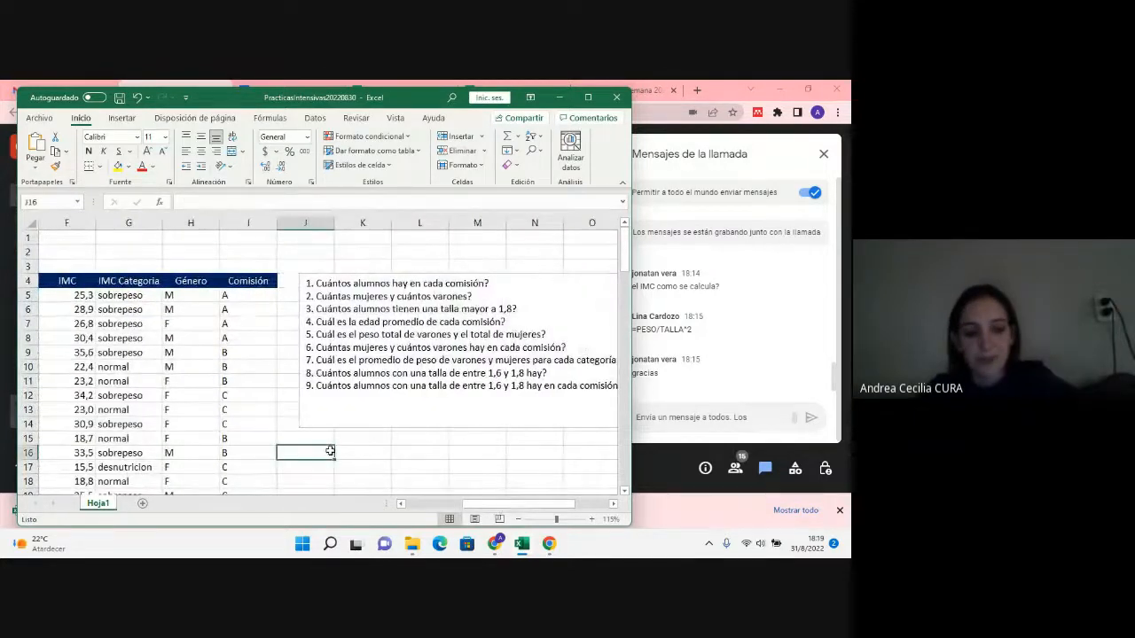
text(1)
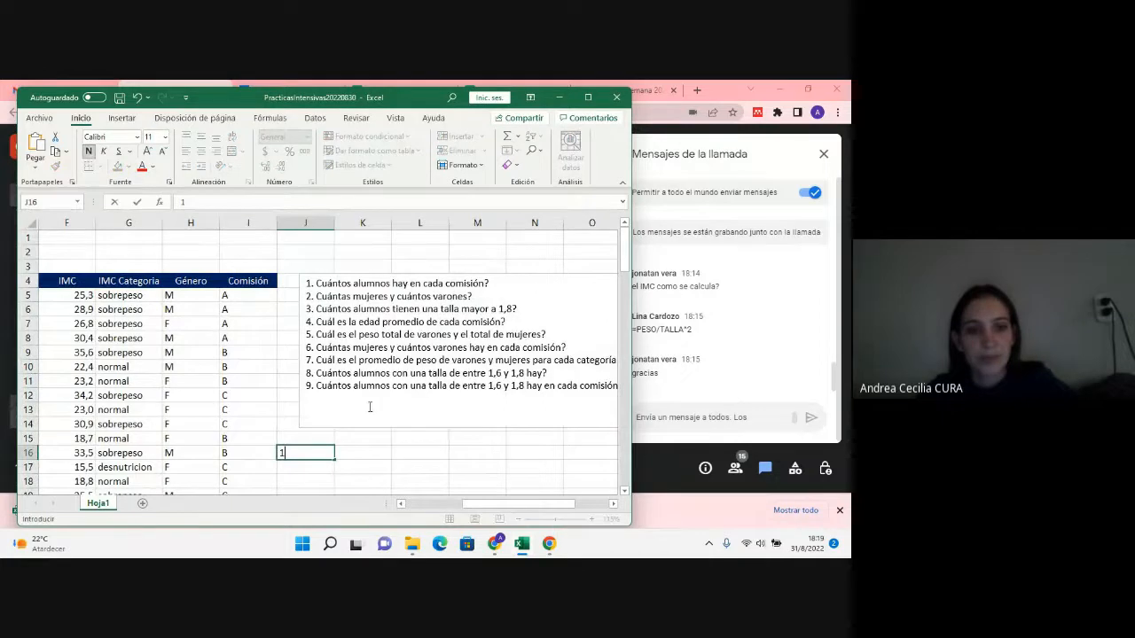
click(358, 450)
click(306, 453)
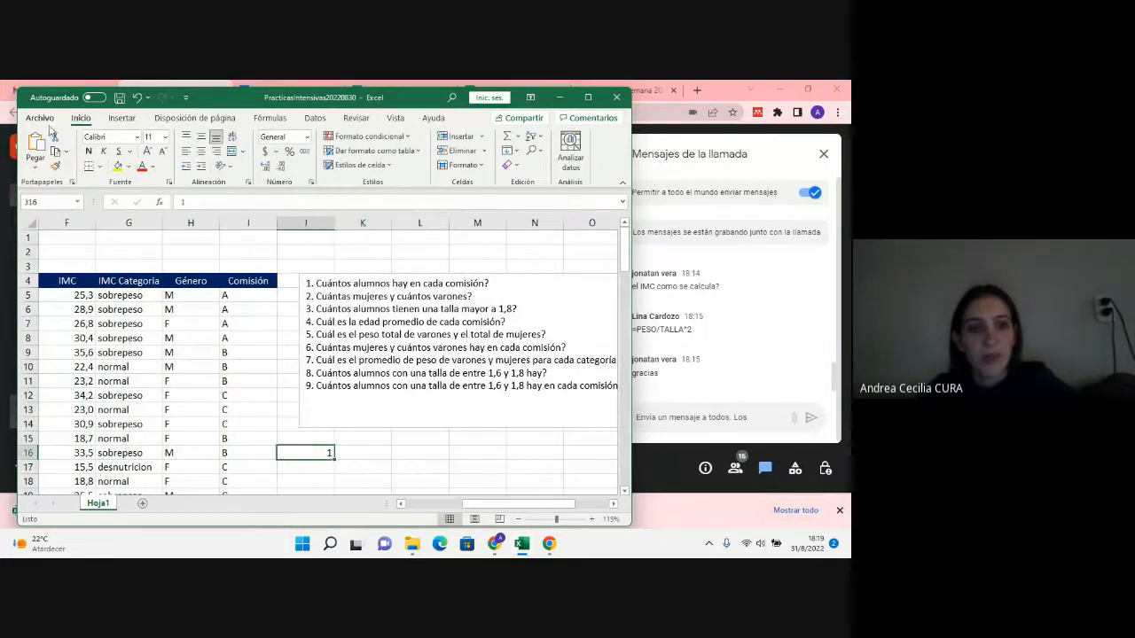
click(396, 441)
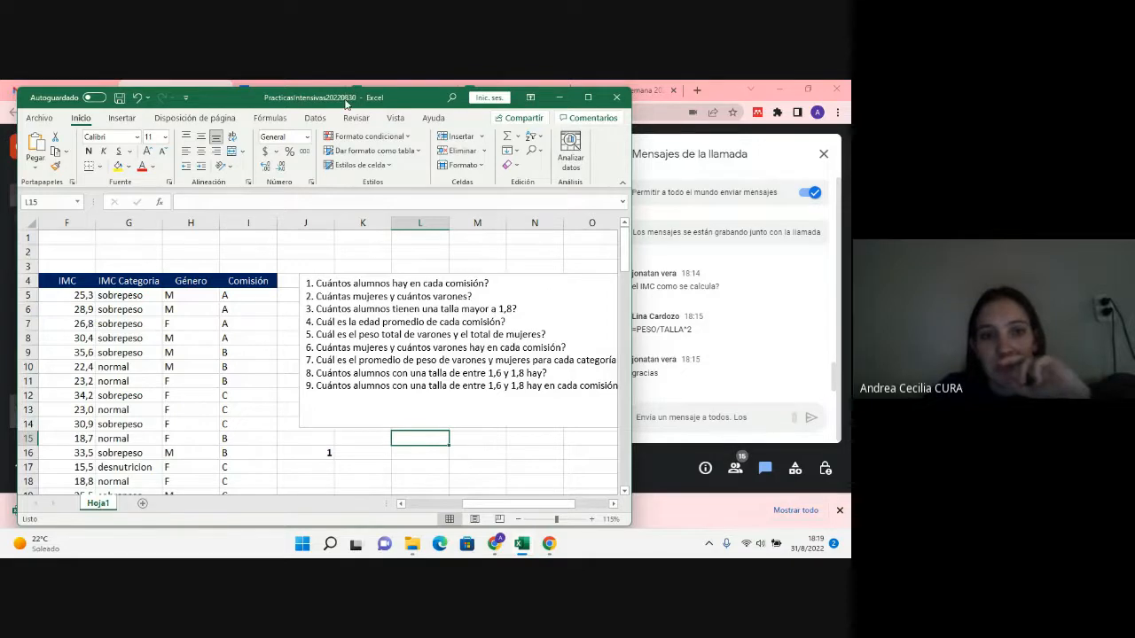
drag(346, 105, 342, 101)
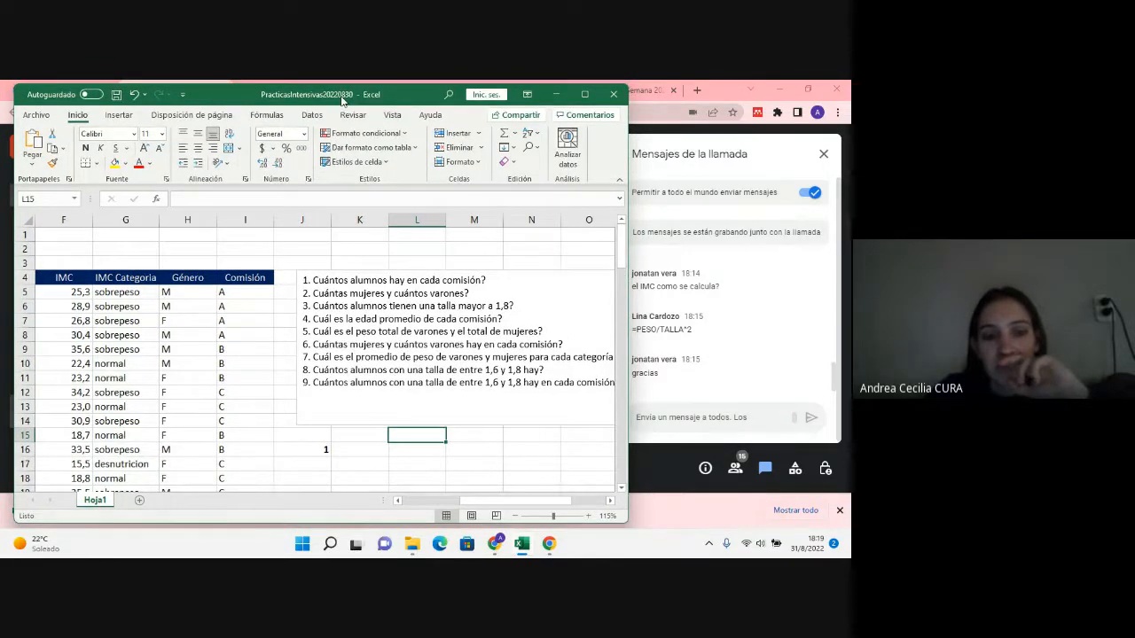
drag(343, 100, 332, 102)
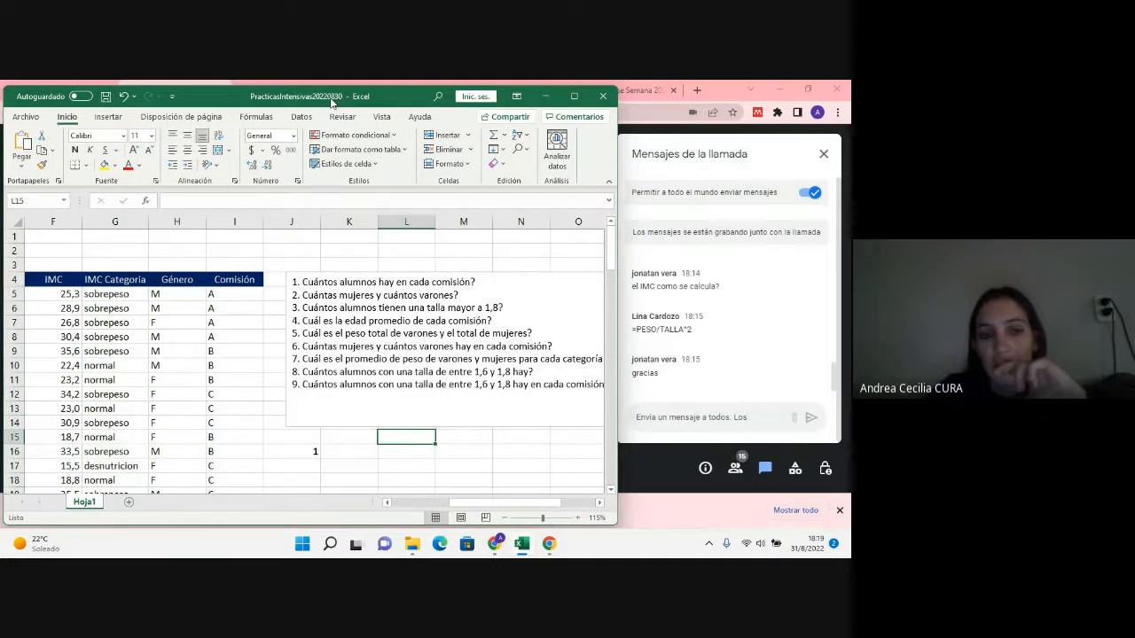
scroll(288, 372, down, 3)
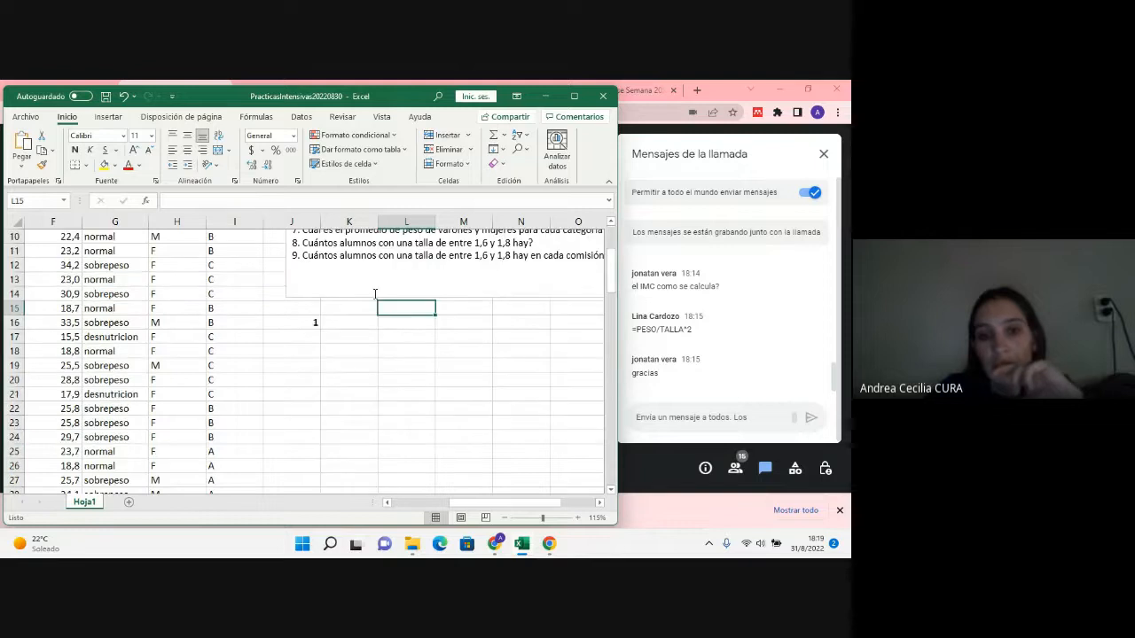
scroll(288, 372, up, 3)
scroll(375, 294, down, 6)
scroll(375, 293, up, 5)
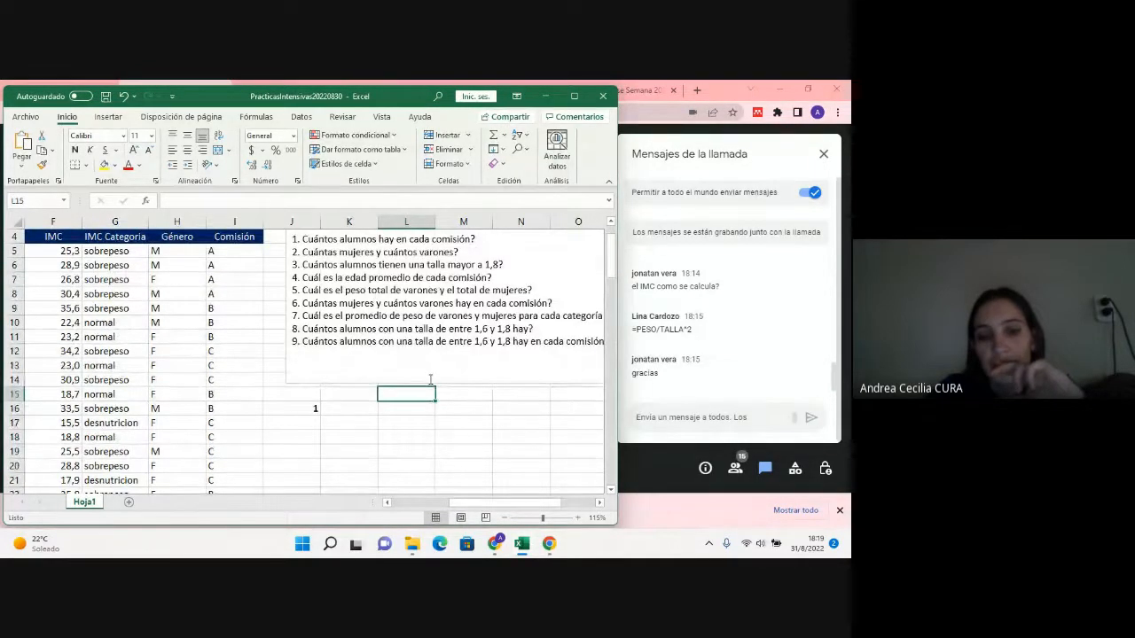
Step: Enter the headers Comisión in L16 and Alumnos in M16 for the first question's answer table
click(424, 407)
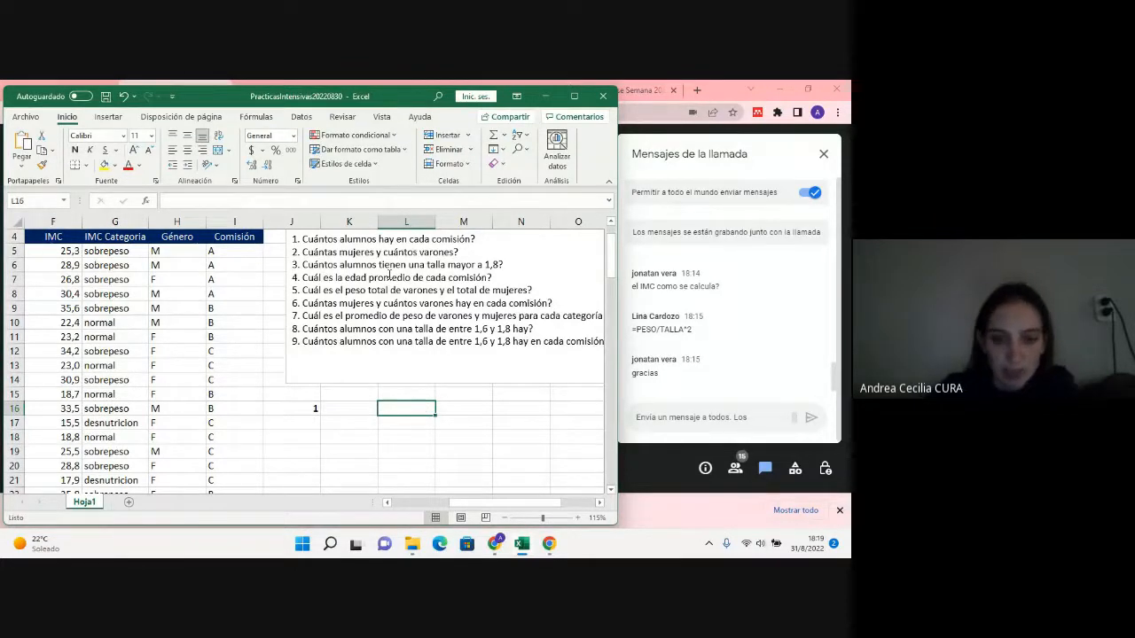
text(Comisi)
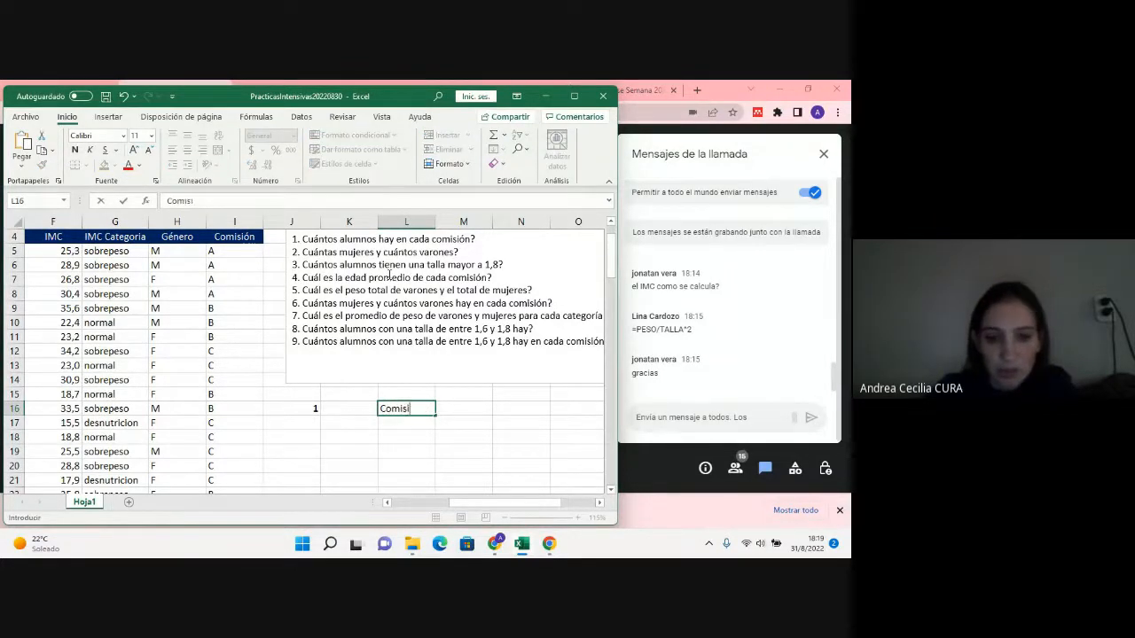
text(ón)
key(Tab)
text(A)
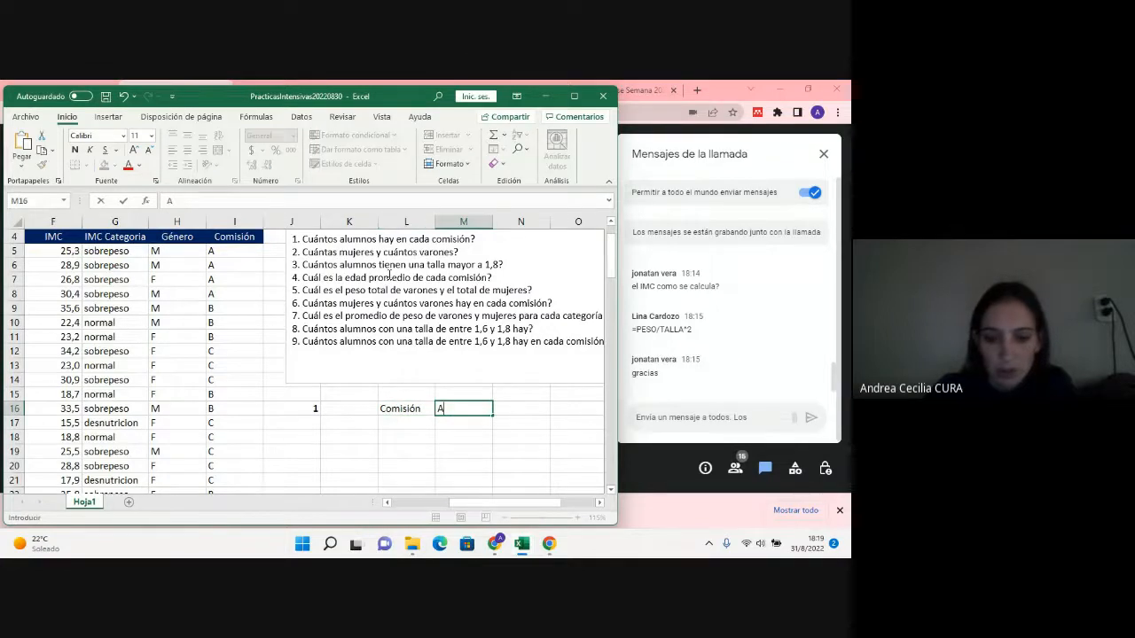
text(lumnos)
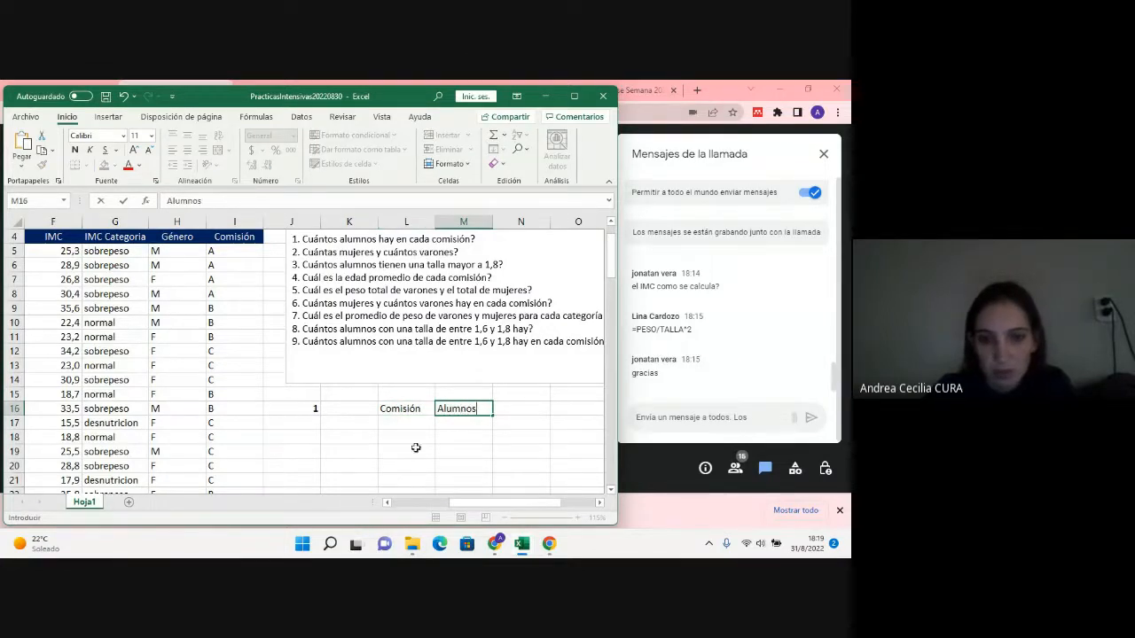
Step: Change the header in M16 to CantAlumnos
click(437, 409)
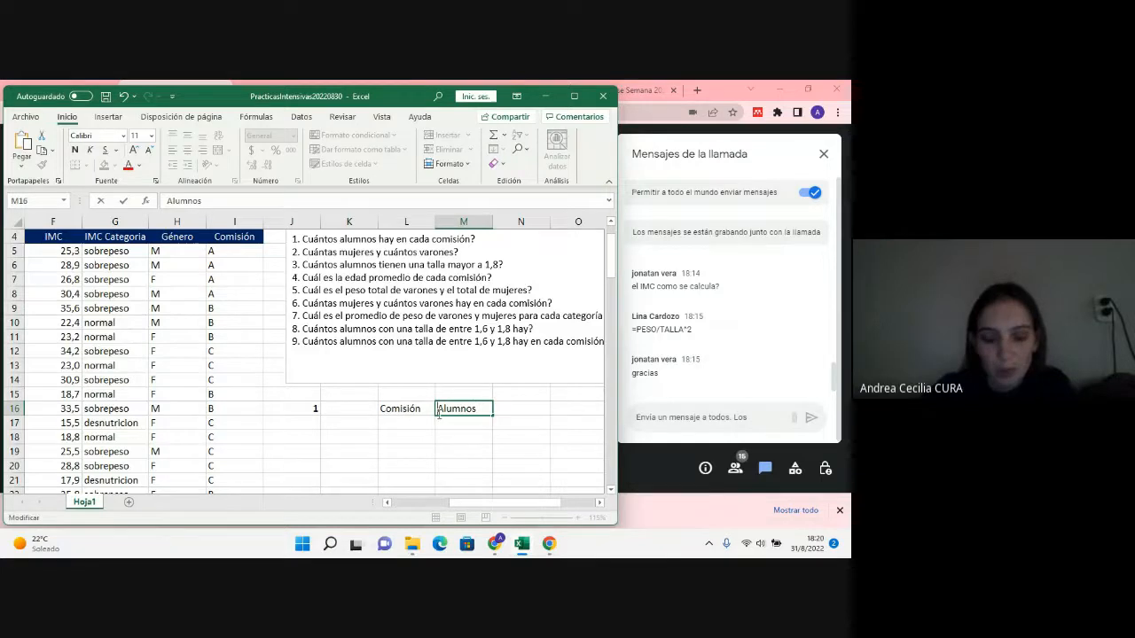
text(Cant.)
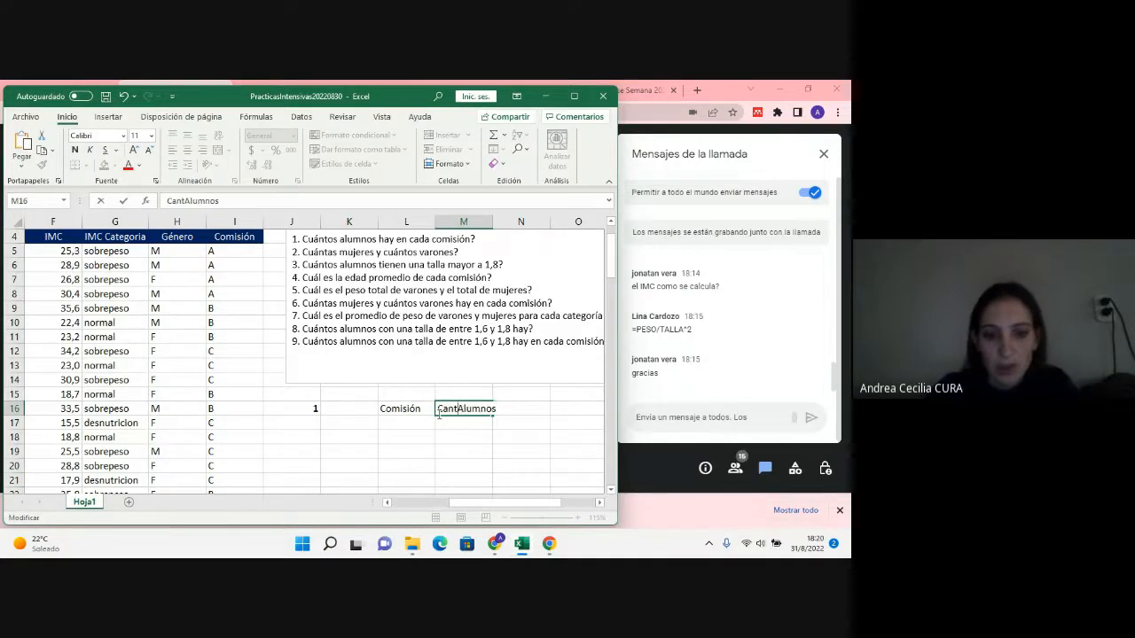
key(BackSpace)
key(Delete)
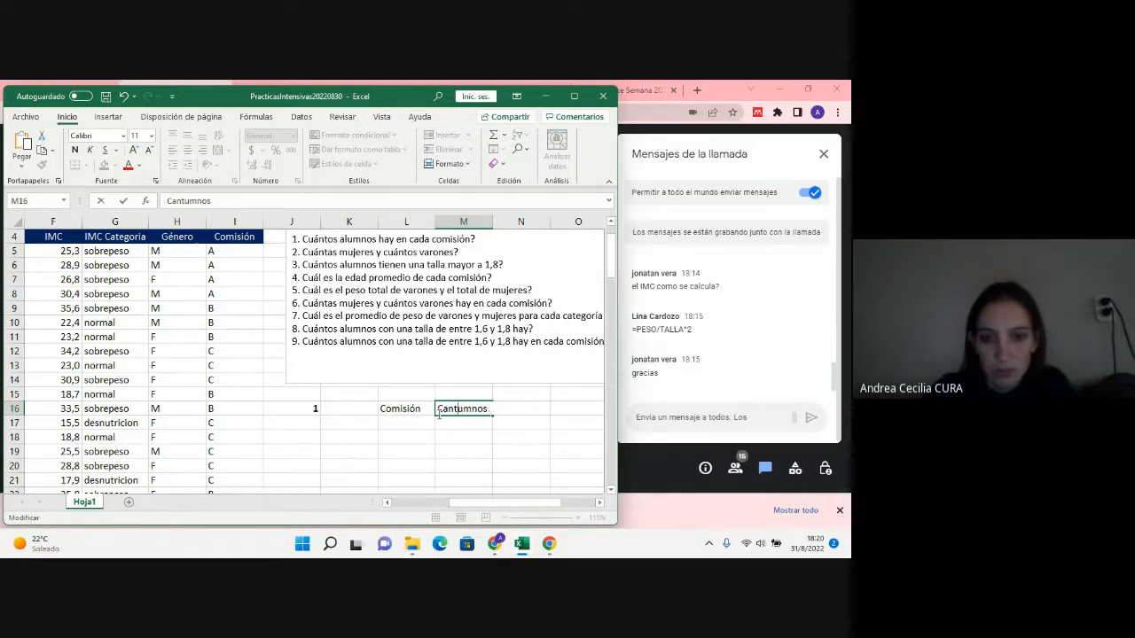
key(Return)
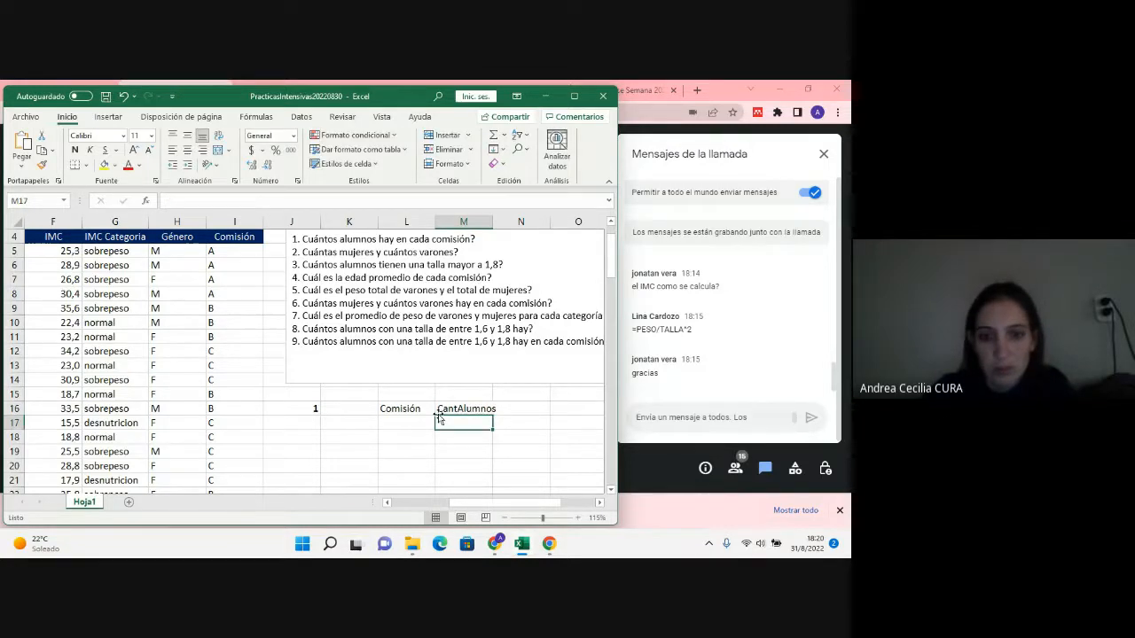
Step: Fit column M's width to the CantAlumnos header and fill the headers in L16:M16 with green
drag(415, 409, 448, 411)
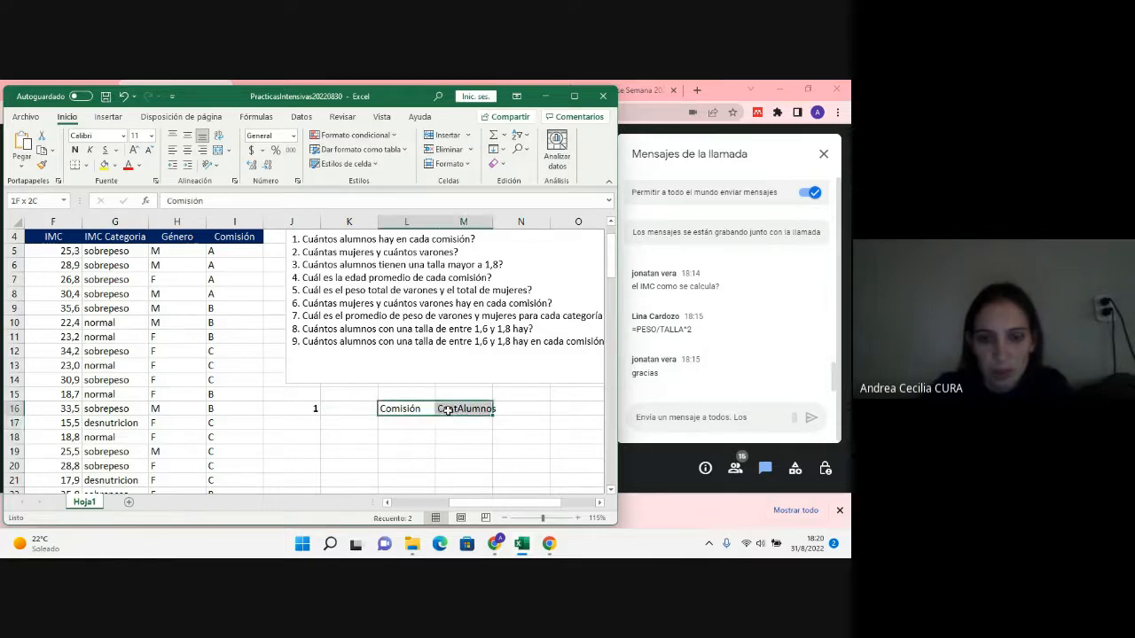
double_click(492, 222)
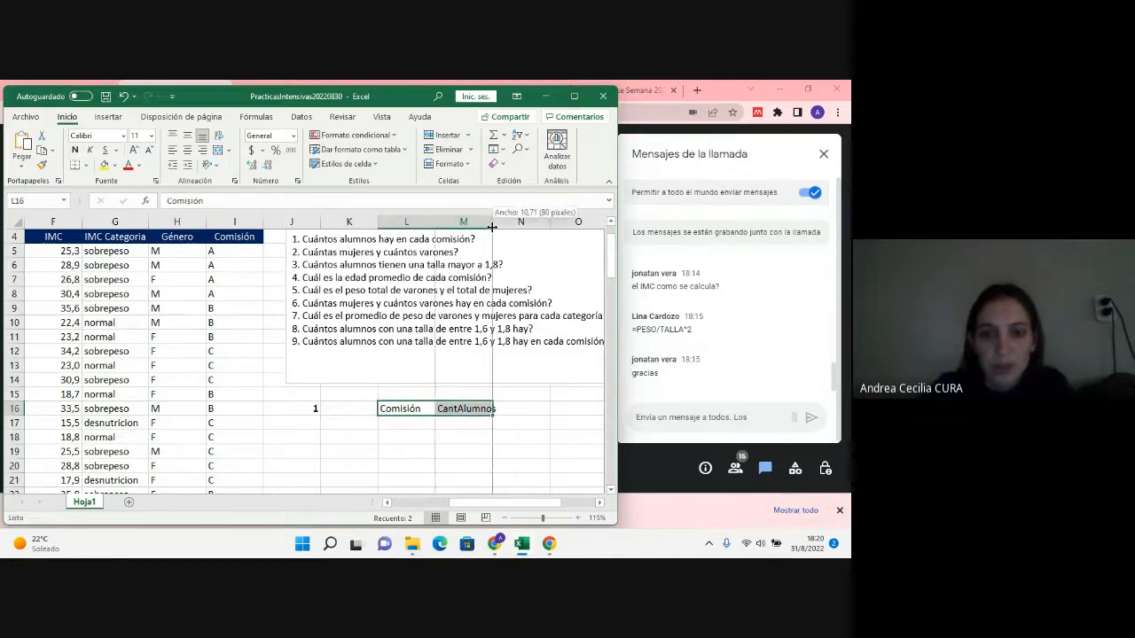
click(115, 169)
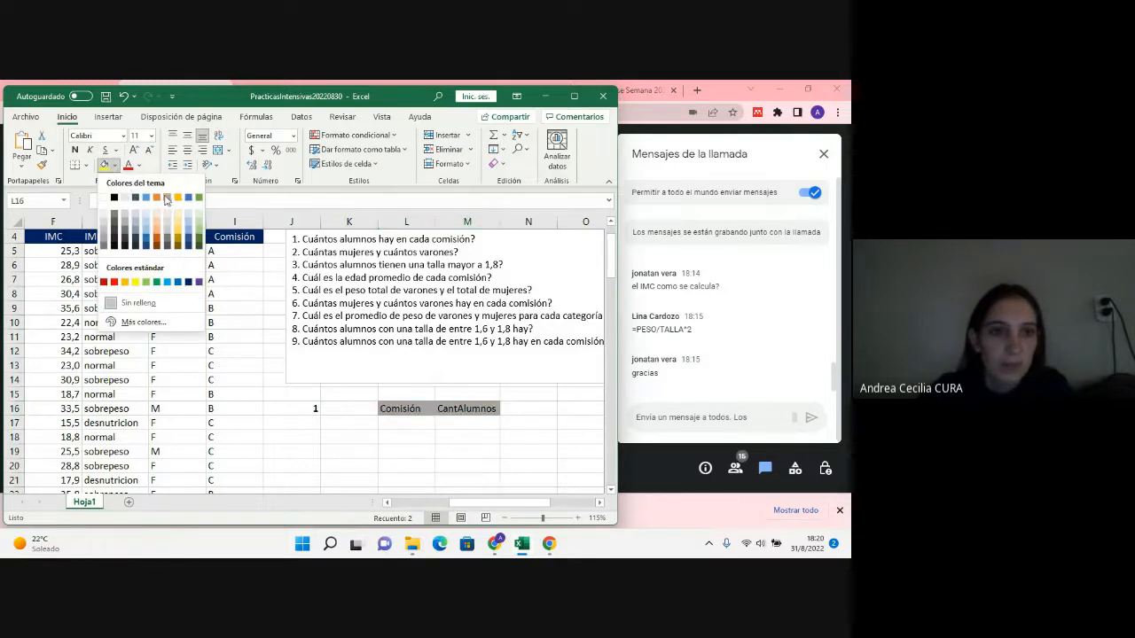
click(199, 204)
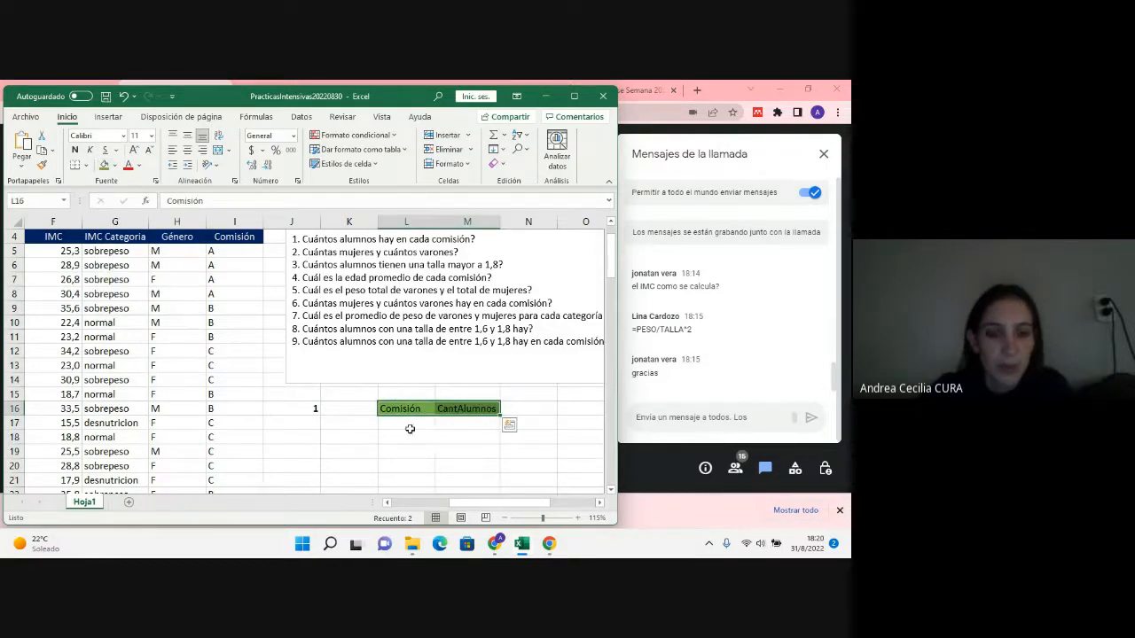
click(405, 436)
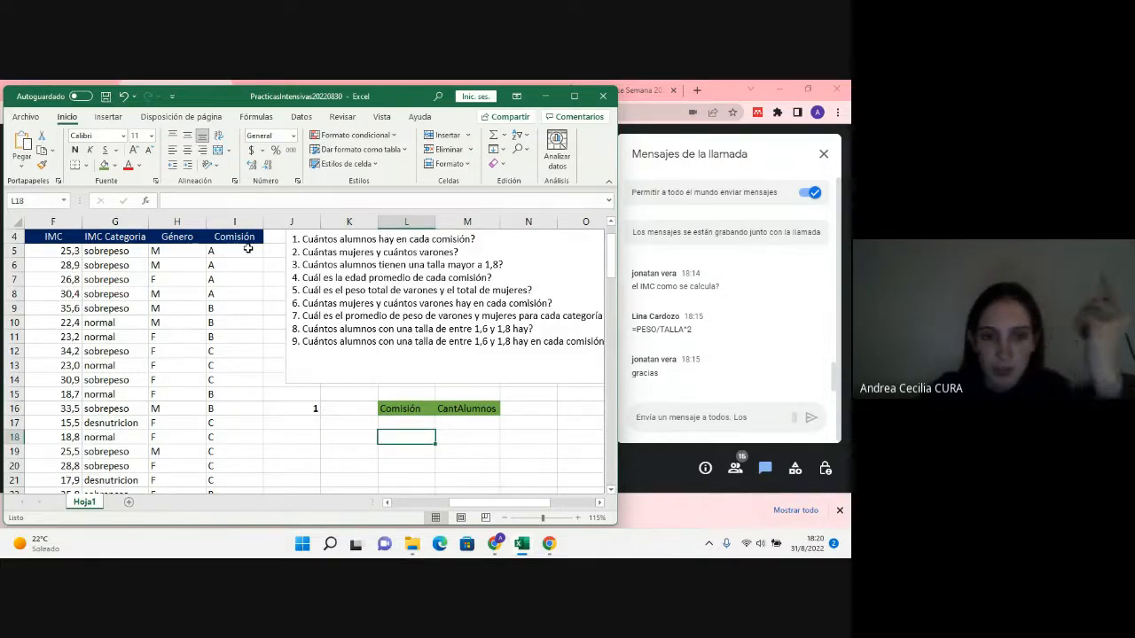
Step: Copy all the students' comisión values from I5:I104 into the answer table starting at L17
mouse_move(248, 249)
mouse_down()
mouse_move(223, 249)
mouse_move(236, 254)
mouse_move(256, 557)
mouse_move(264, 476)
mouse_move(249, 481)
mouse_move(249, 530)
mouse_move(236, 393)
mouse_move(249, 207)
mouse_move(243, 252)
mouse_up()
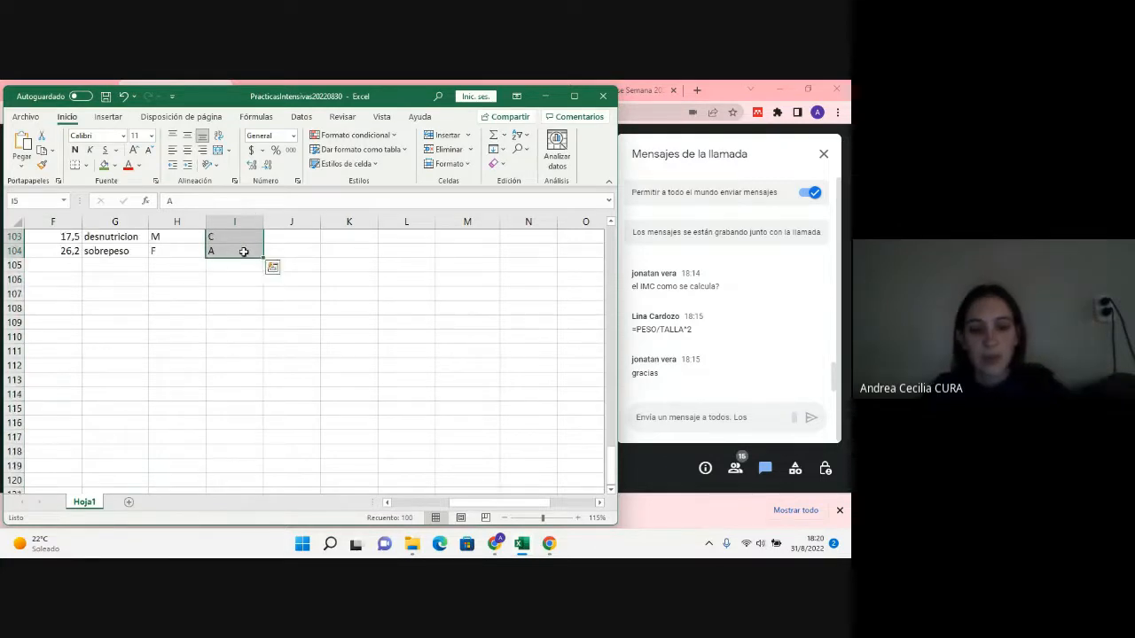
key(ctrl+c)
scroll(329, 248, up, 20)
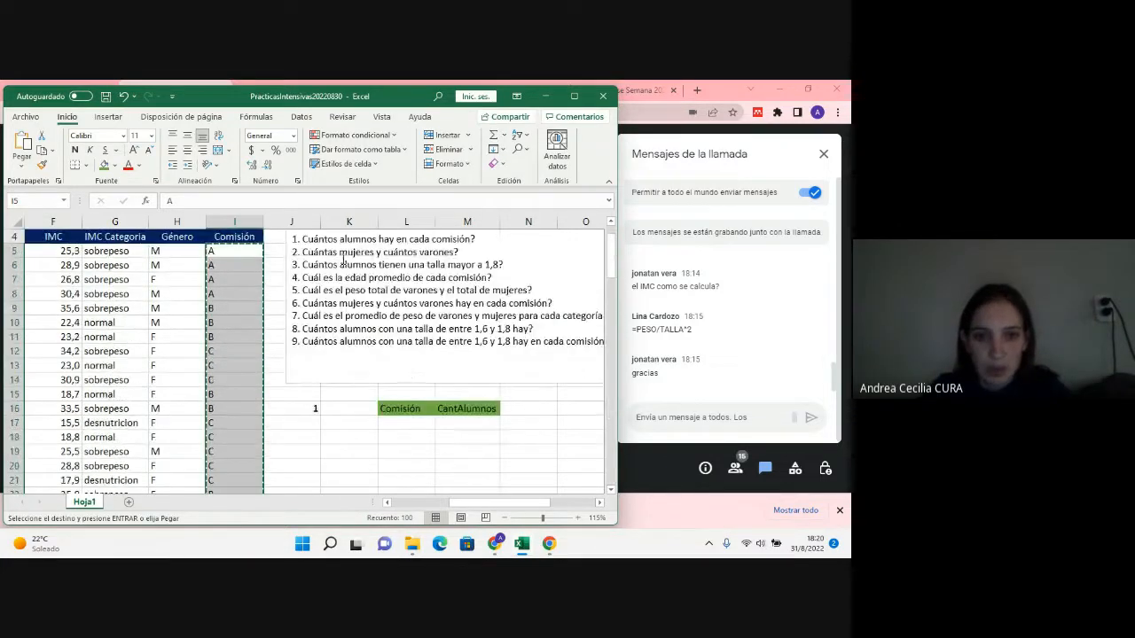
click(416, 423)
key(ctrl+v)
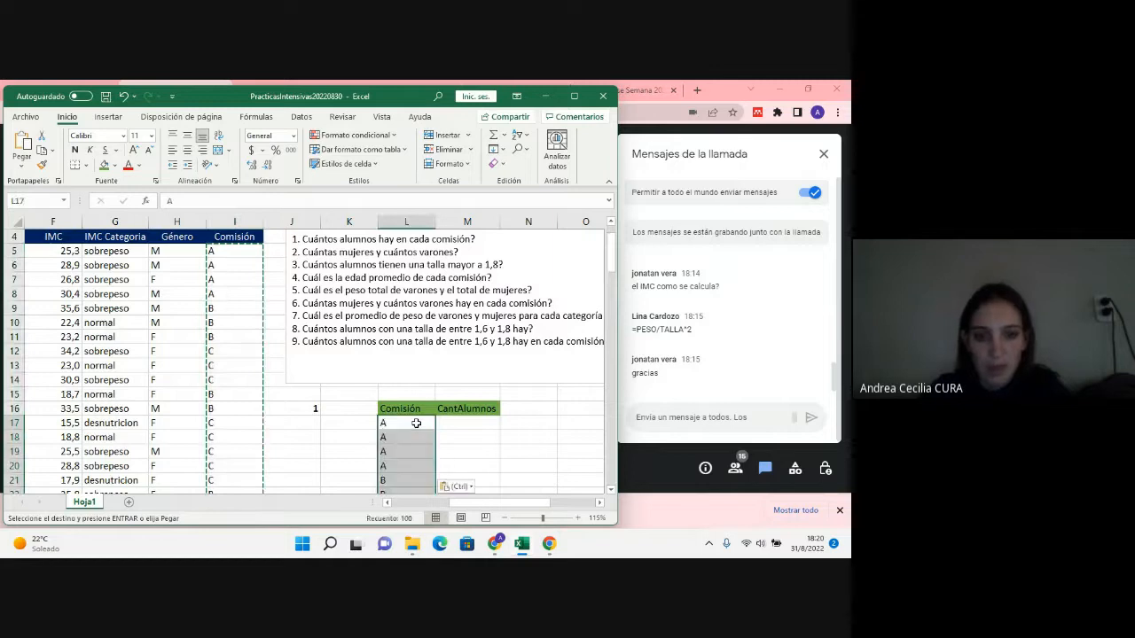
Step: Remove the duplicates from the comisión values copied below L16, continuing with the current selection only
click(301, 116)
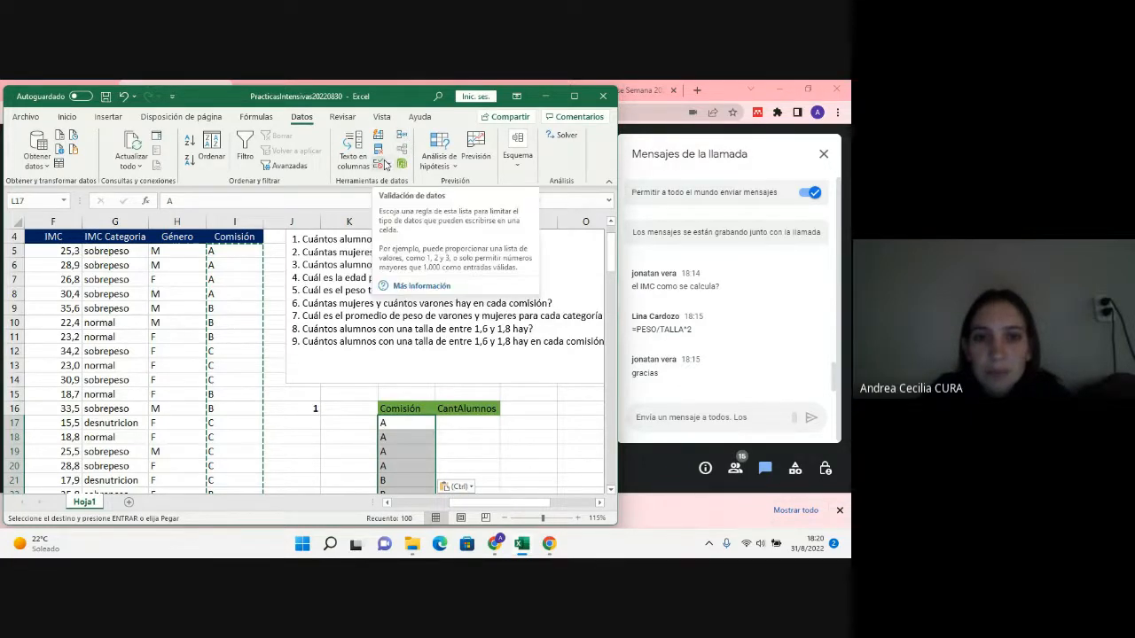
click(379, 153)
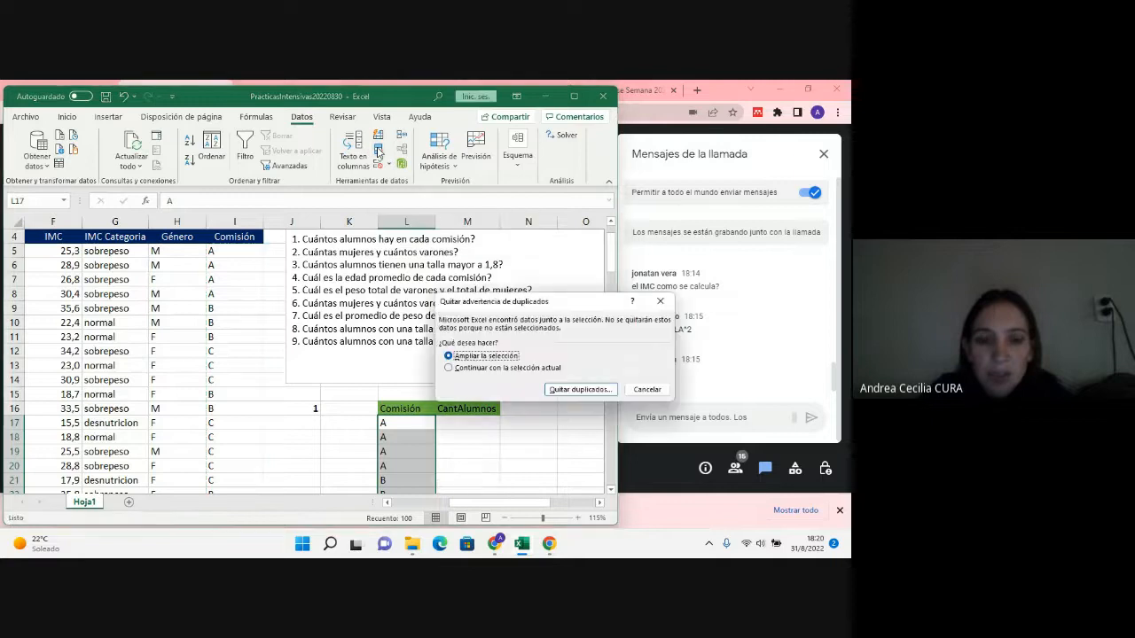
click(531, 372)
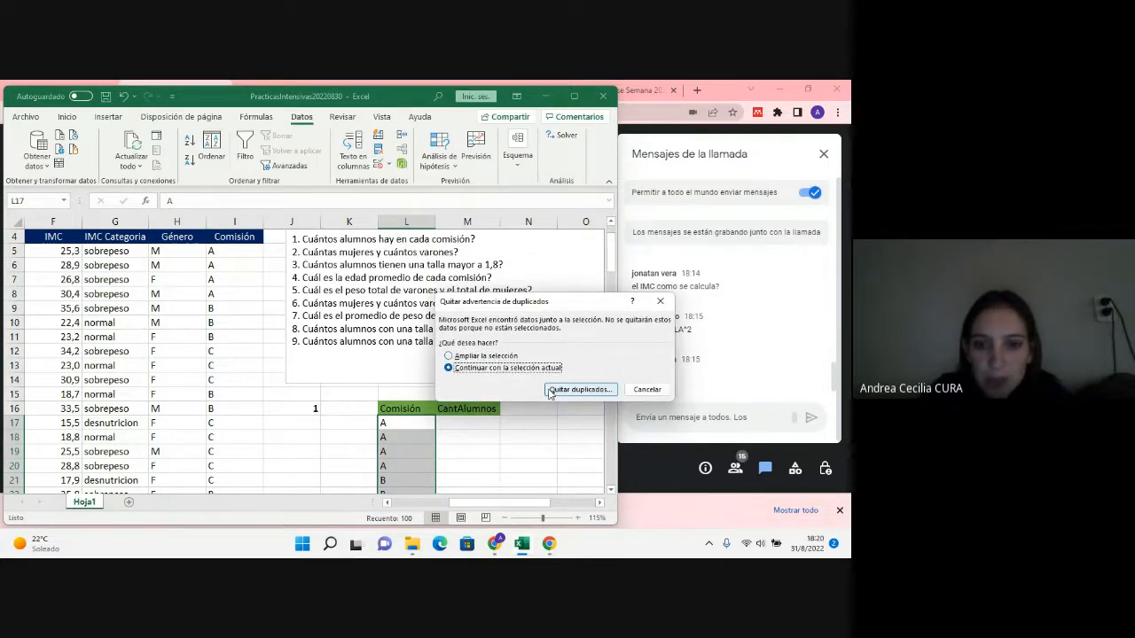
click(549, 392)
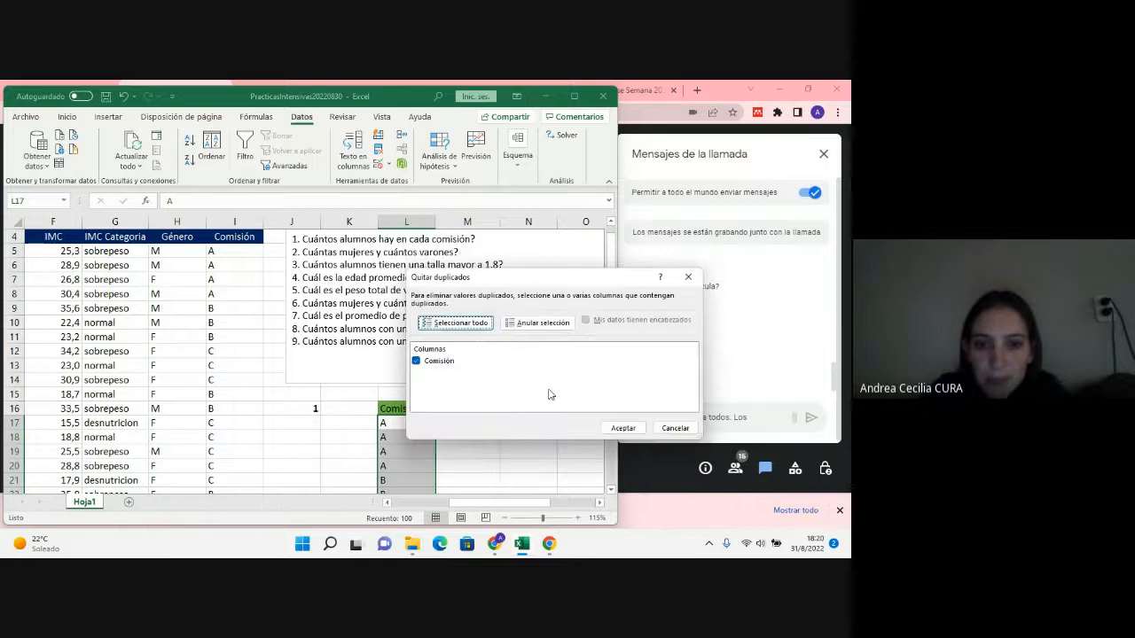
click(624, 428)
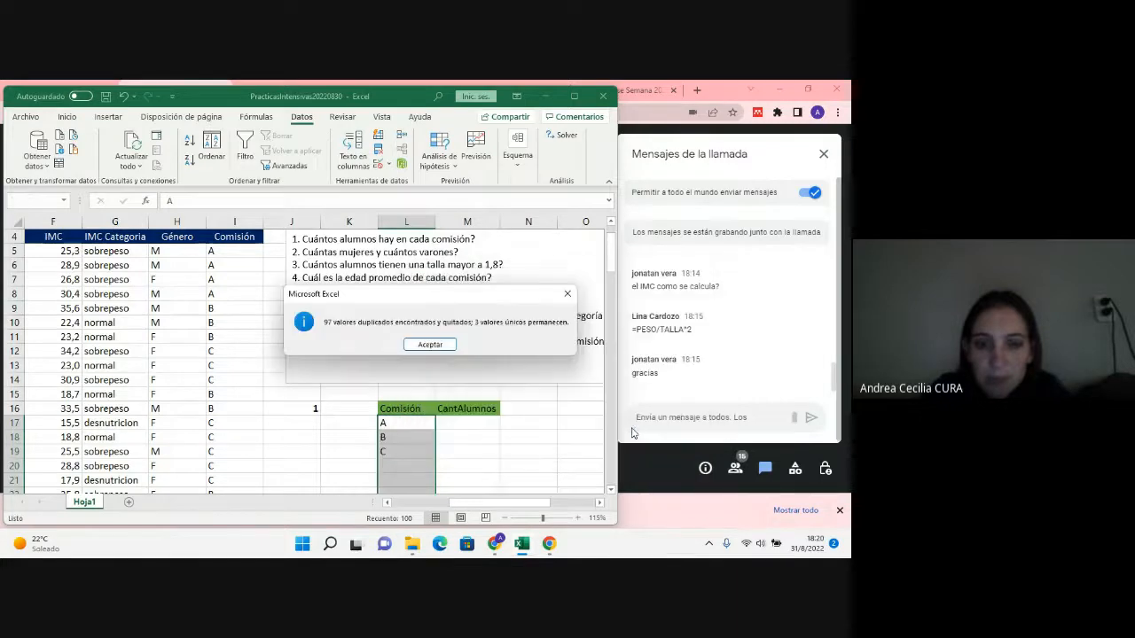
click(440, 345)
click(447, 449)
click(407, 436)
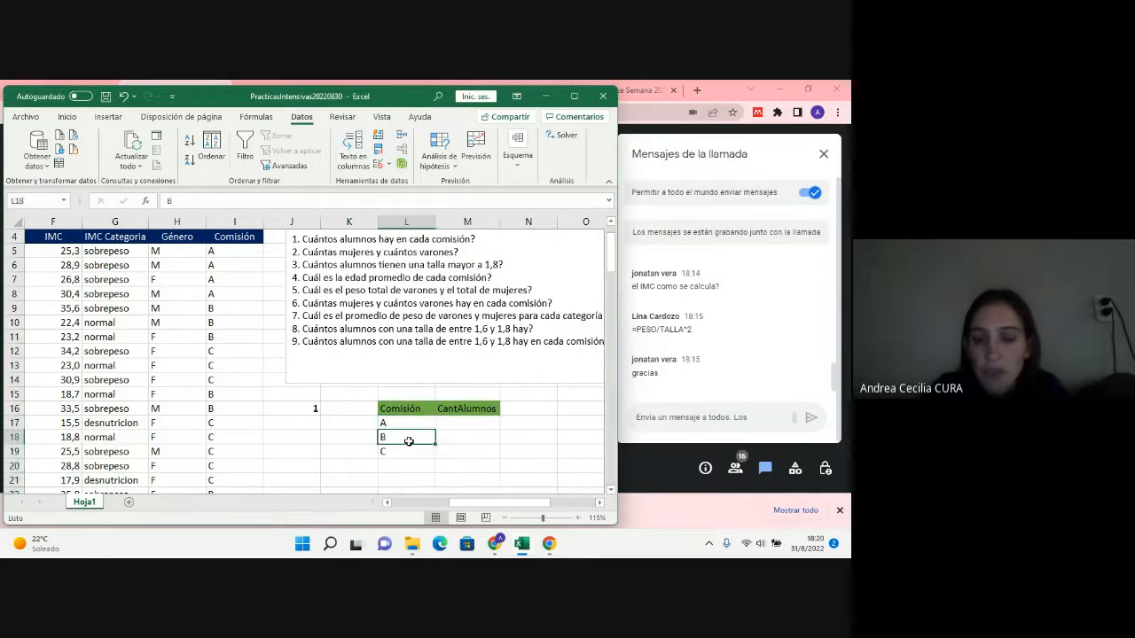
Step: Compare the answer table's comisión list with the student table's Comisión column and header row
drag(404, 451, 403, 424)
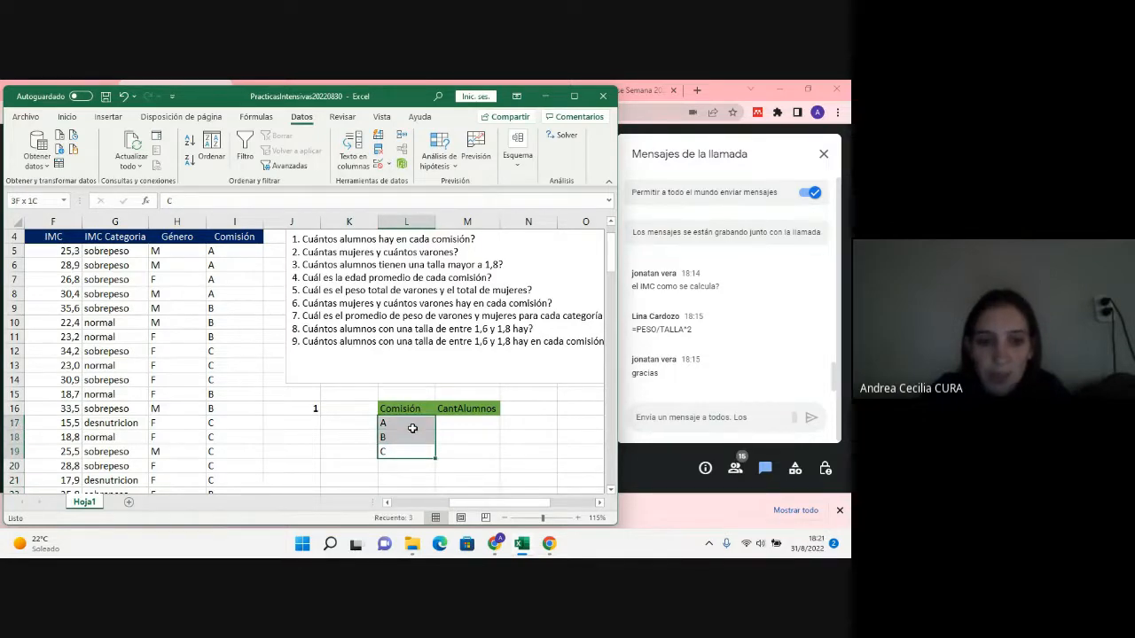
scroll(167, 356, down, 11)
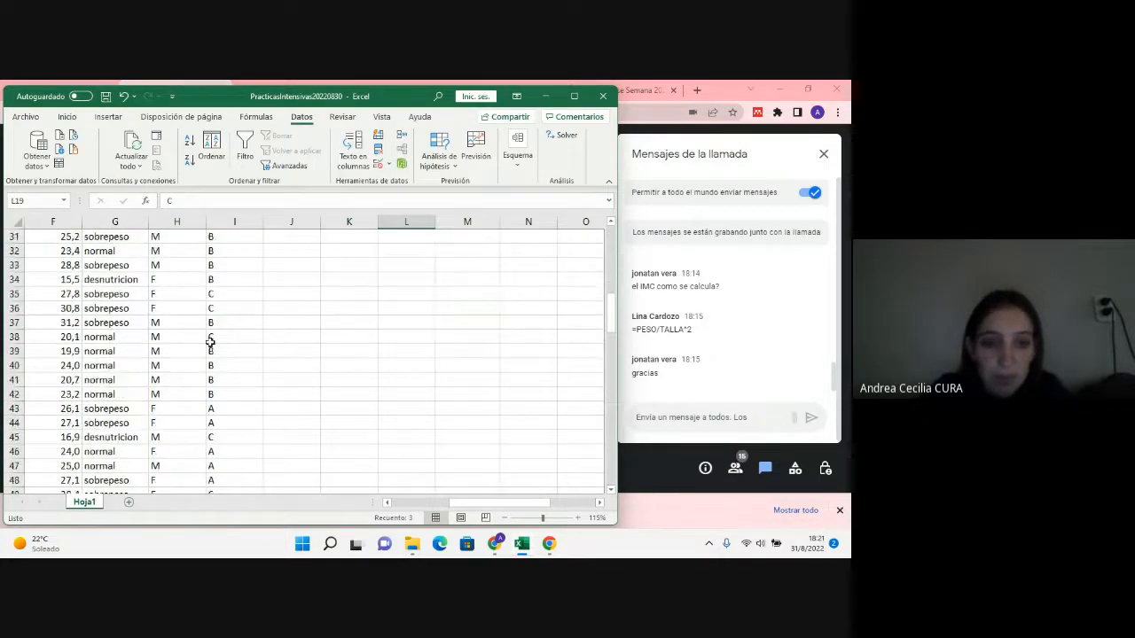
scroll(210, 341, up, 12)
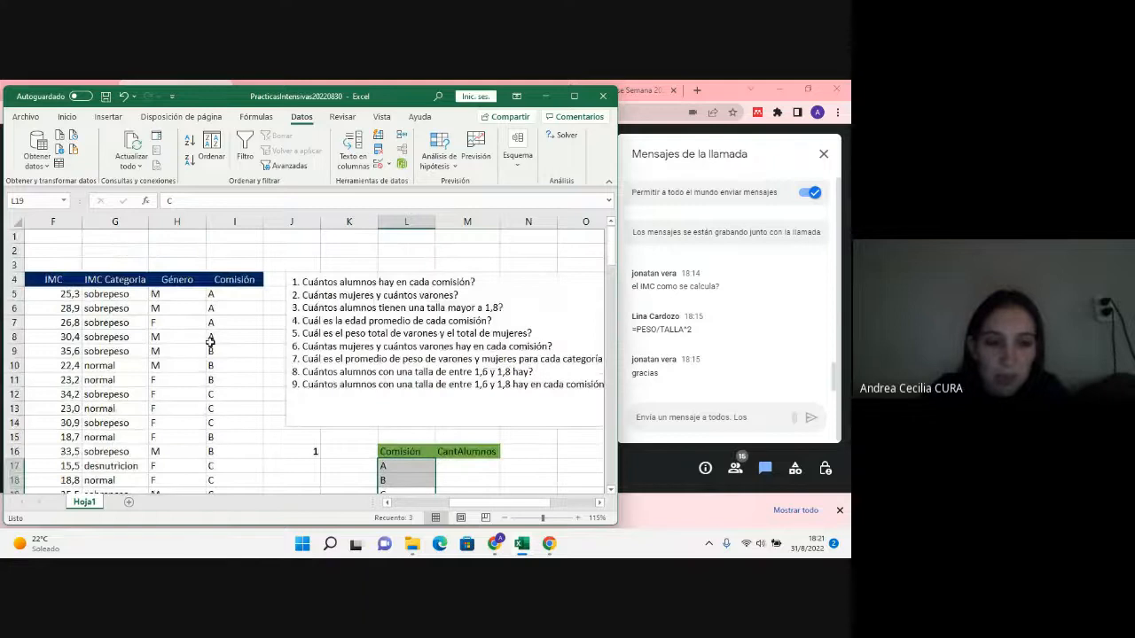
drag(234, 279, 126, 282)
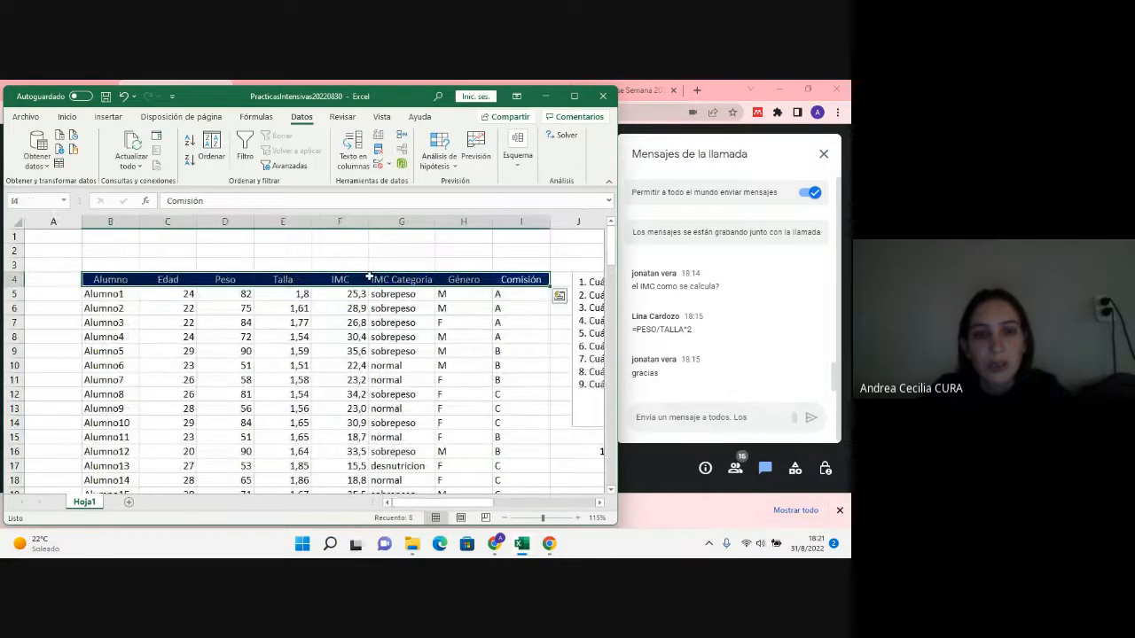
click(488, 336)
drag(483, 503, 527, 522)
scroll(539, 474, down, 1)
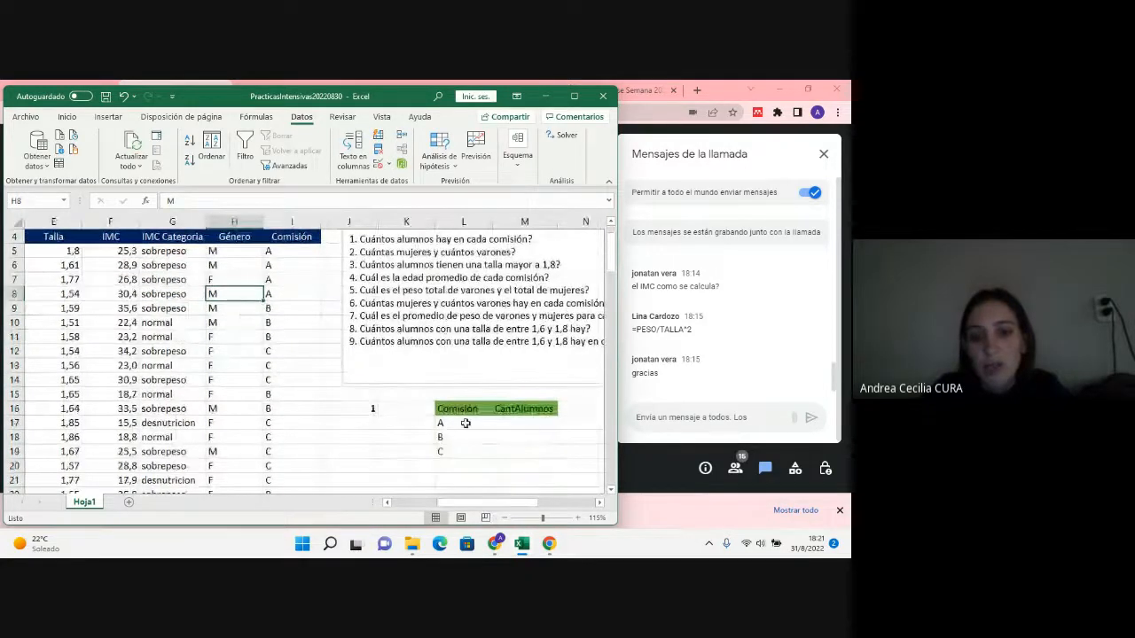
Step: Apply a thick outside border around the answer table in L16:M19
drag(457, 409, 527, 452)
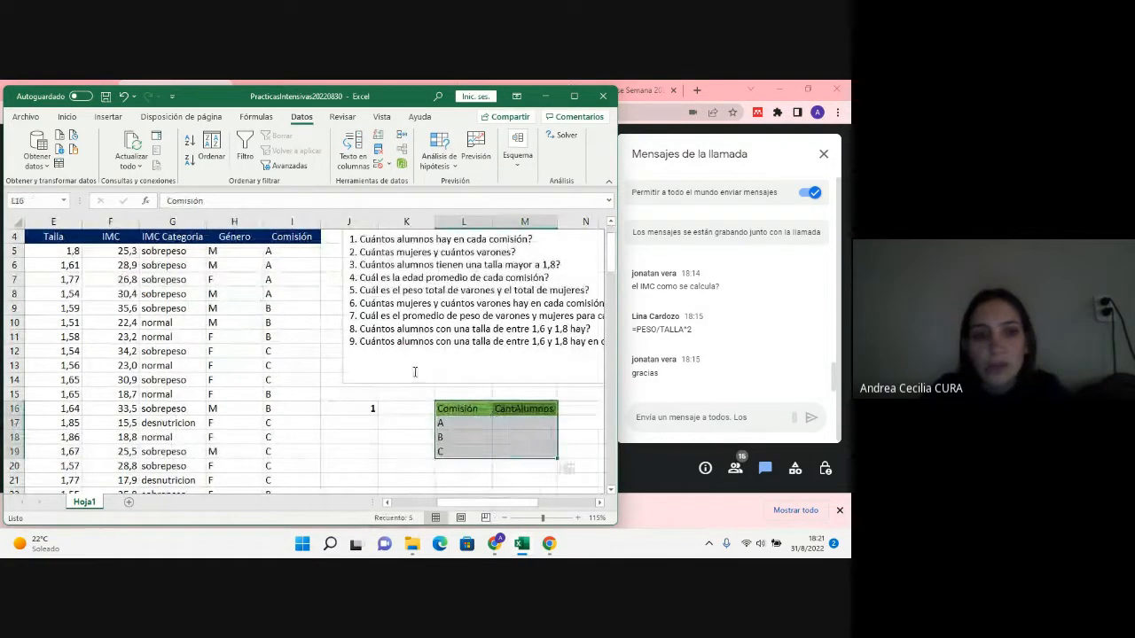
click(69, 117)
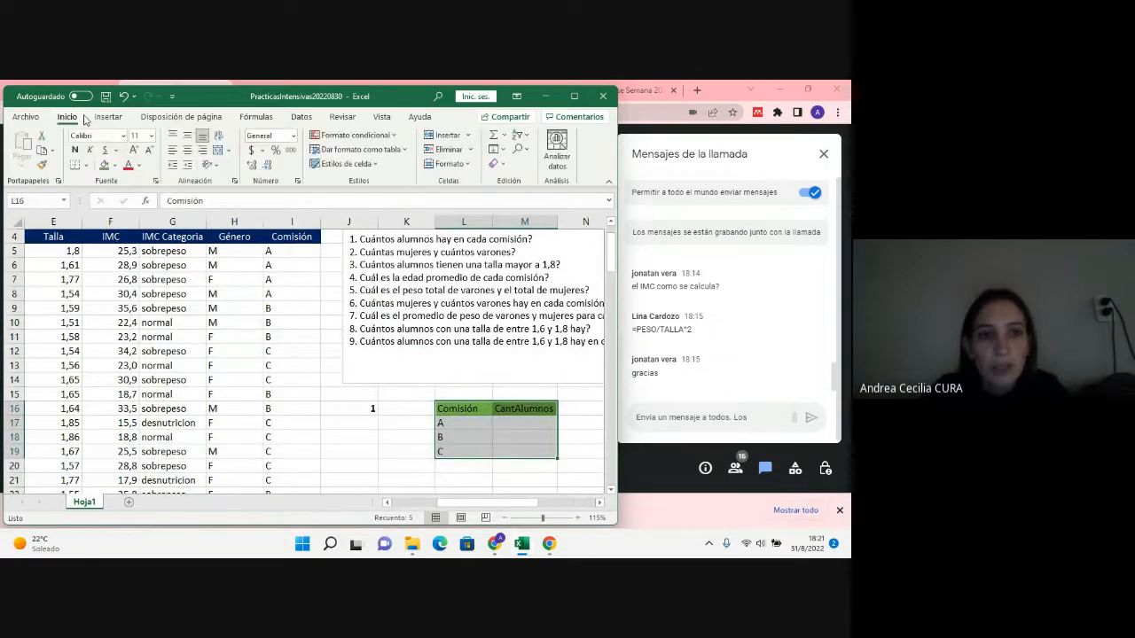
click(87, 166)
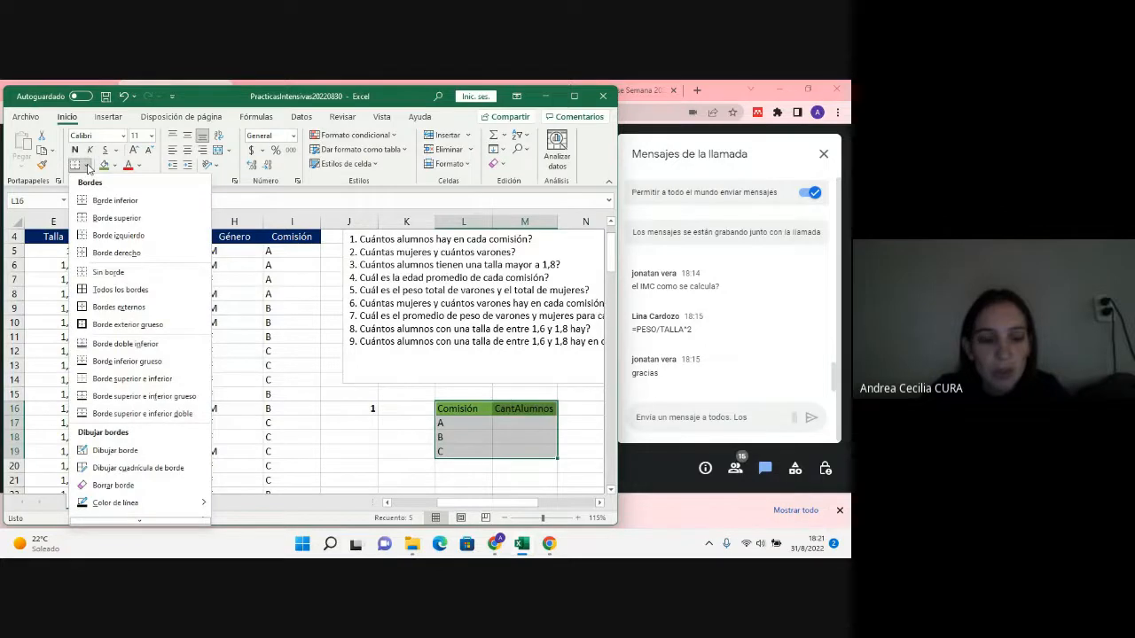
click(138, 326)
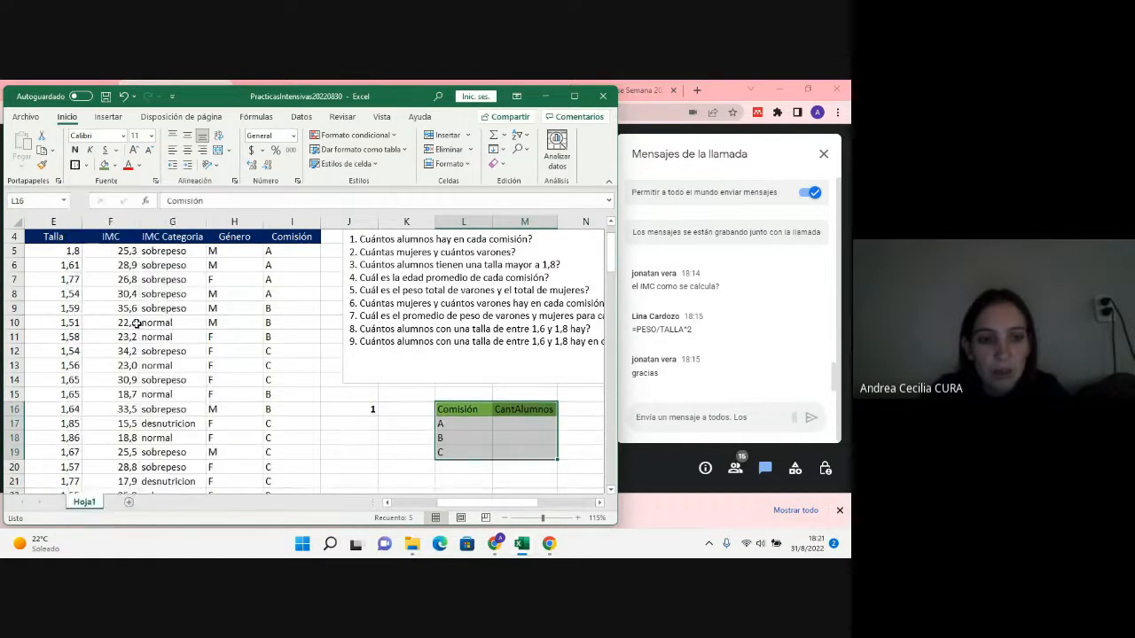
click(429, 409)
scroll(439, 398, up, 1)
scroll(532, 390, down, 2)
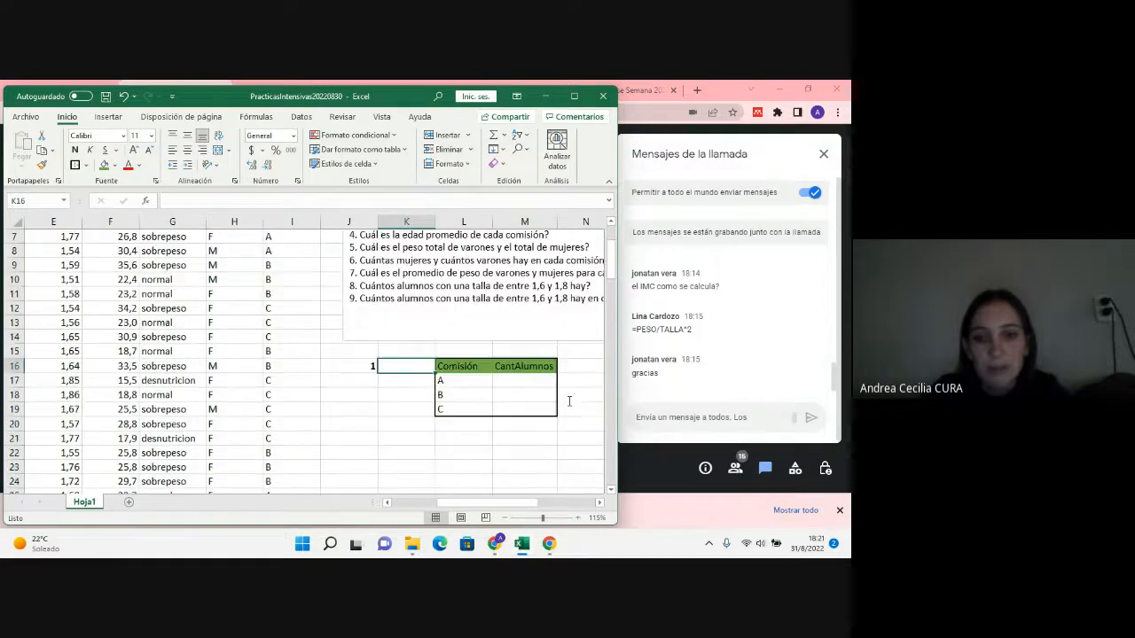
click(524, 384)
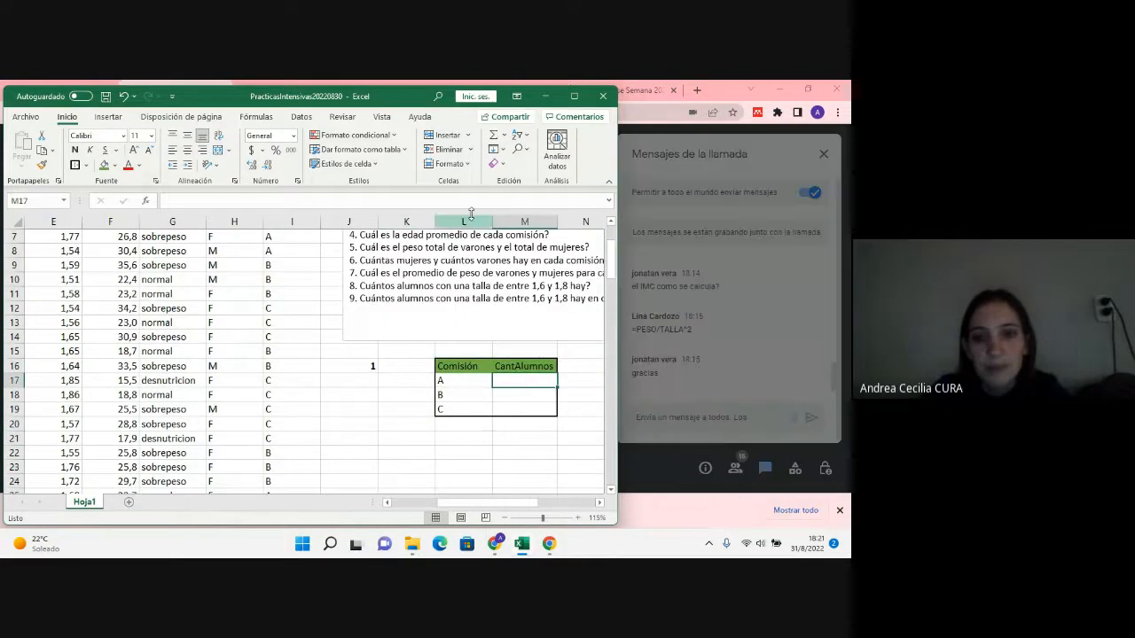
Step: Switch to the Google Meet call, admit the person asking to join, and return to the Excel workbook
click(545, 97)
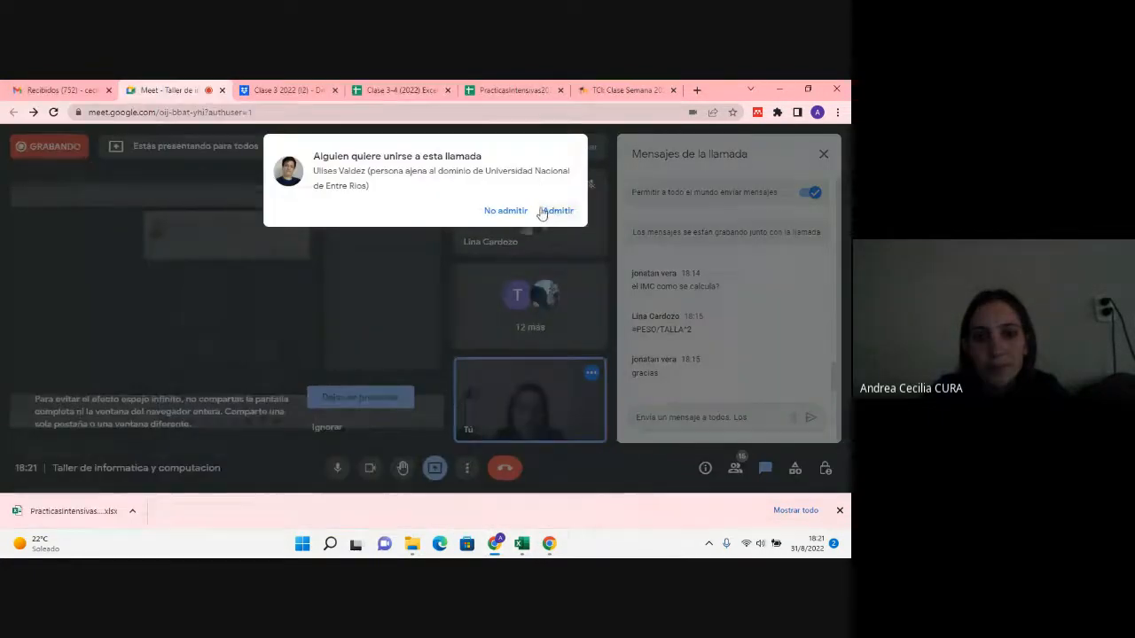
click(547, 211)
click(523, 545)
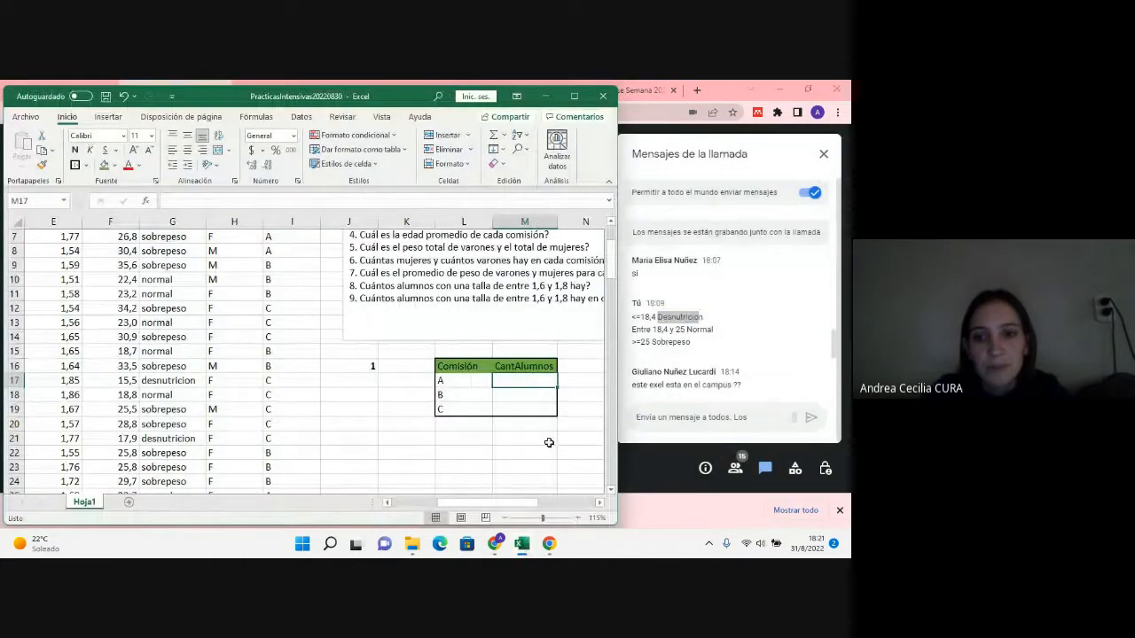
scroll(809, 312, down, 3)
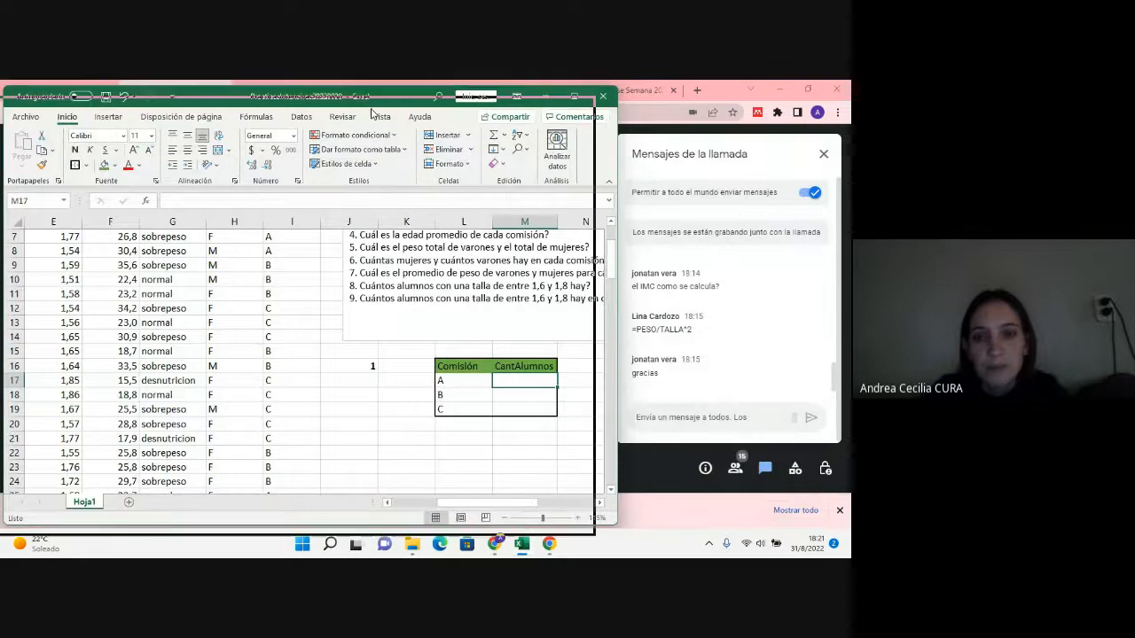
Step: Shift the Excel window slightly so the browser tabs behind it are uncovered, keeping the question list and answer table in view
drag(395, 108, 373, 118)
scroll(529, 326, down, 1)
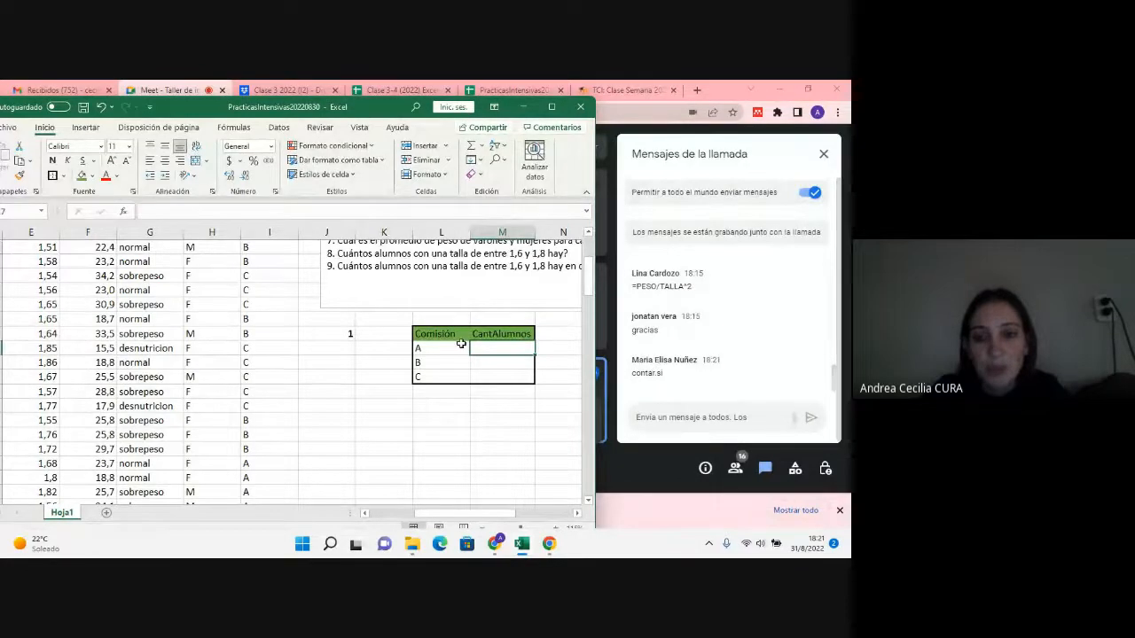
scroll(489, 349, up, 2)
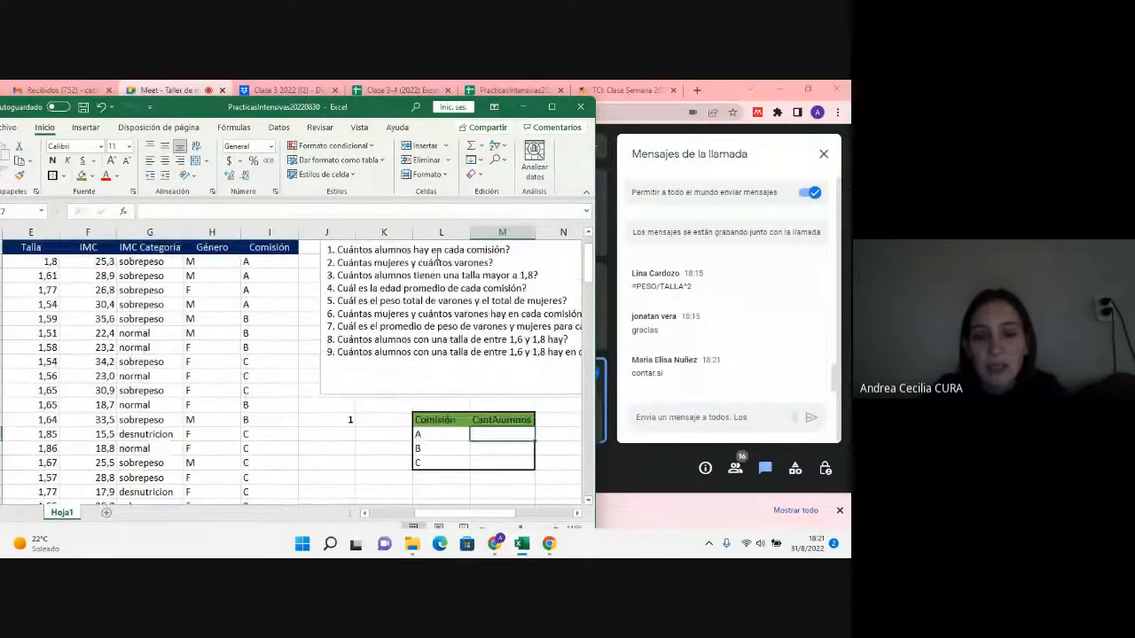
Step: Enter =CONTAR.SI(I5:I104;L17) in M17 to count the students in comisión A
text(=)
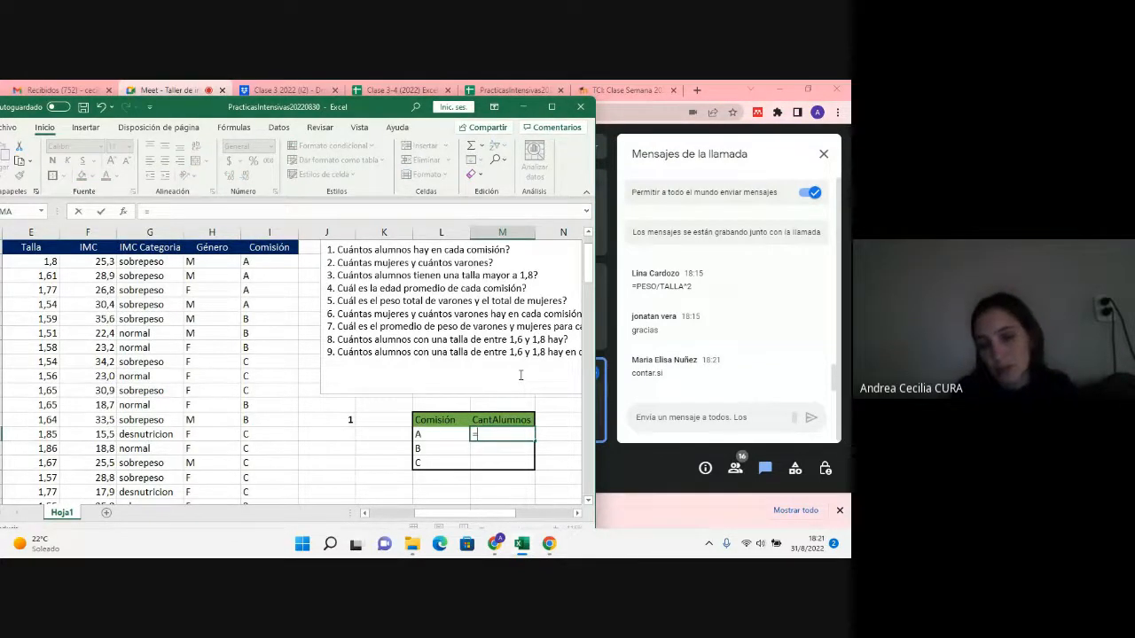
text(conta)
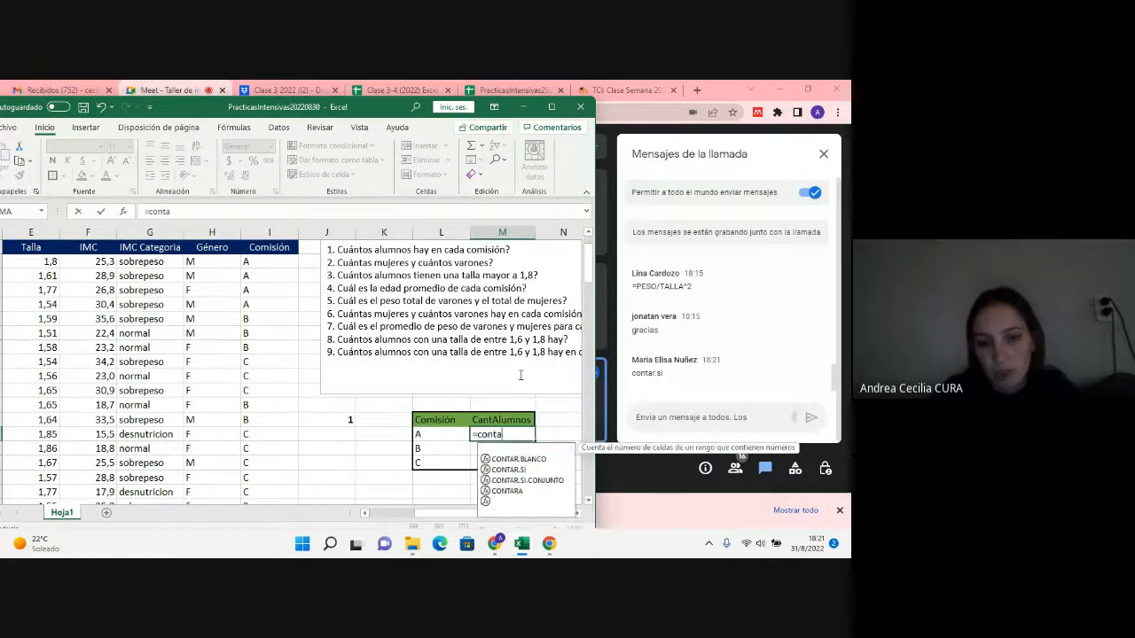
text(r.si)
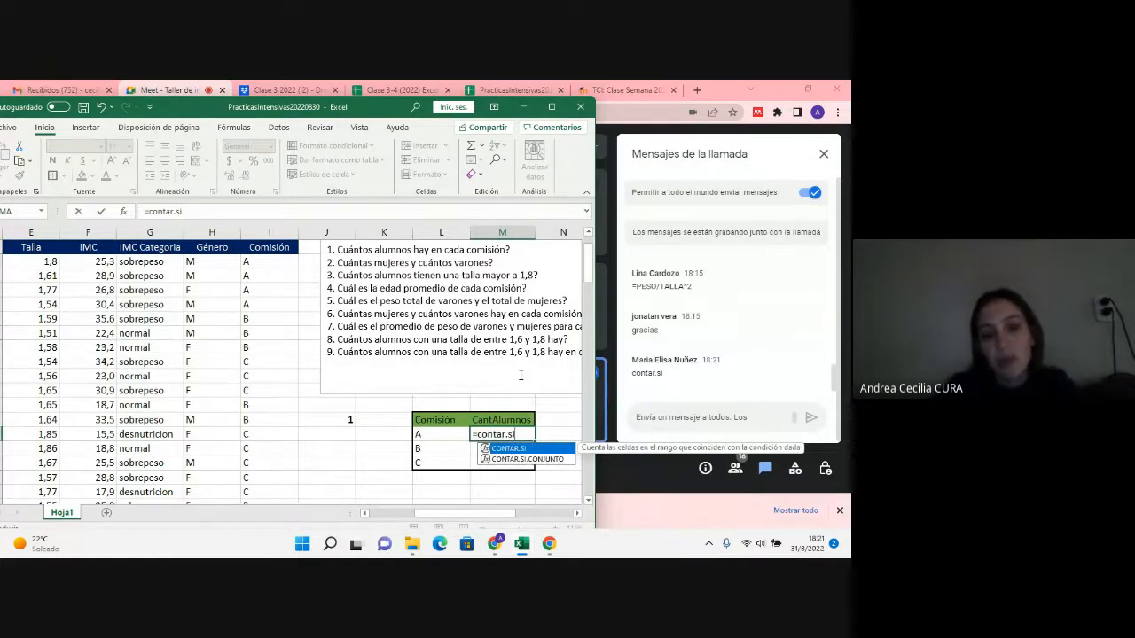
text(()
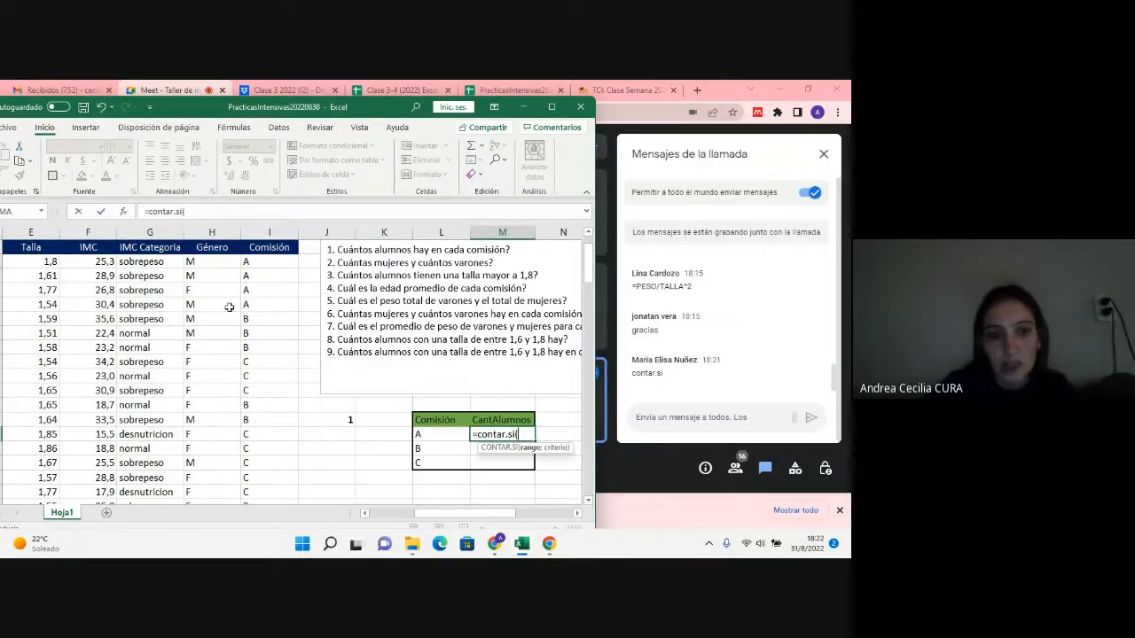
drag(263, 263, 248, 520)
drag(263, 479, 262, 479)
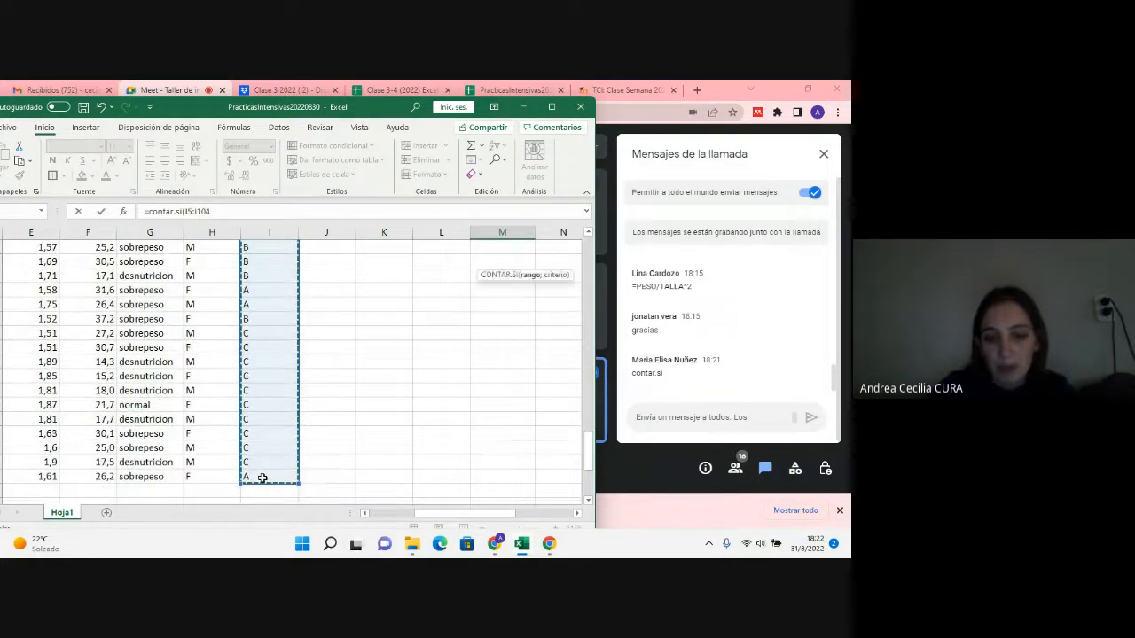
text(;)
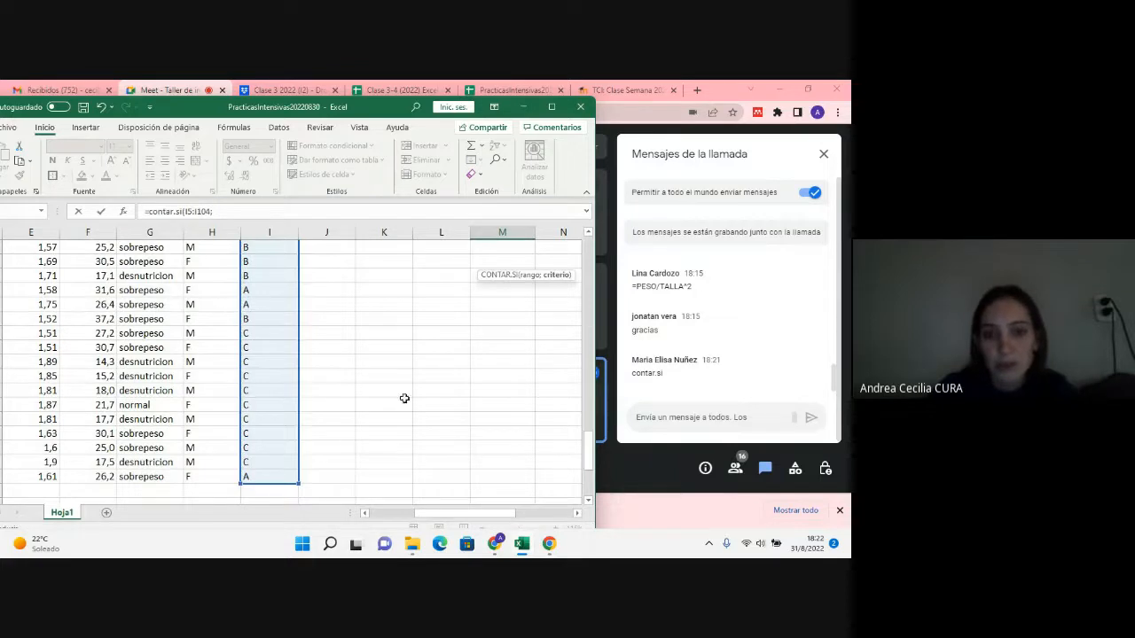
scroll(536, 282, up, 10)
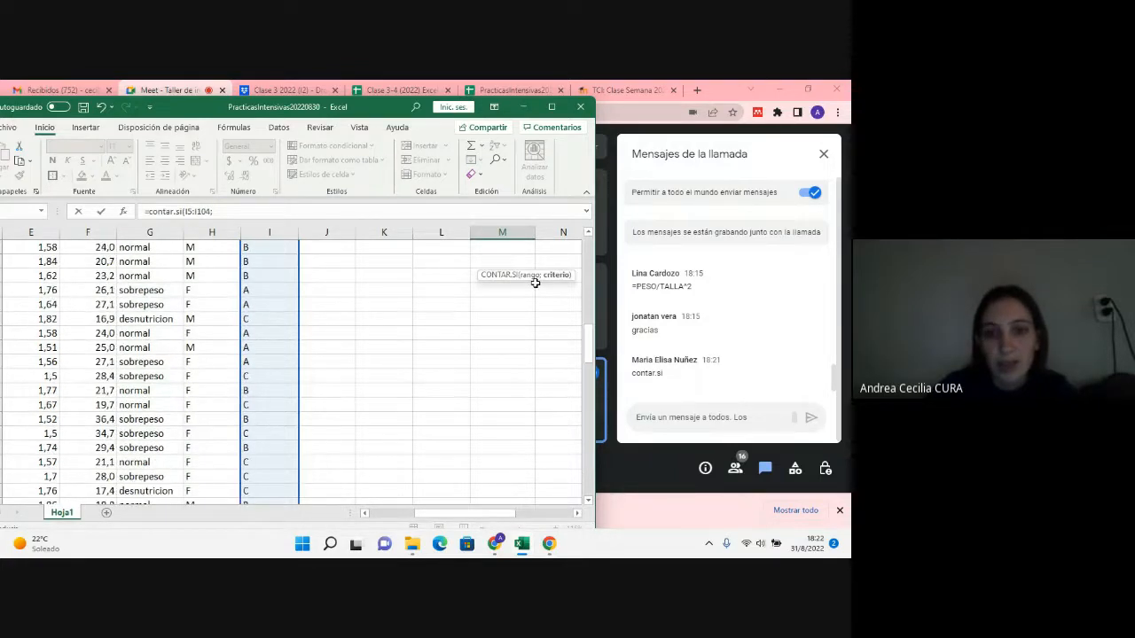
scroll(536, 282, up, 6)
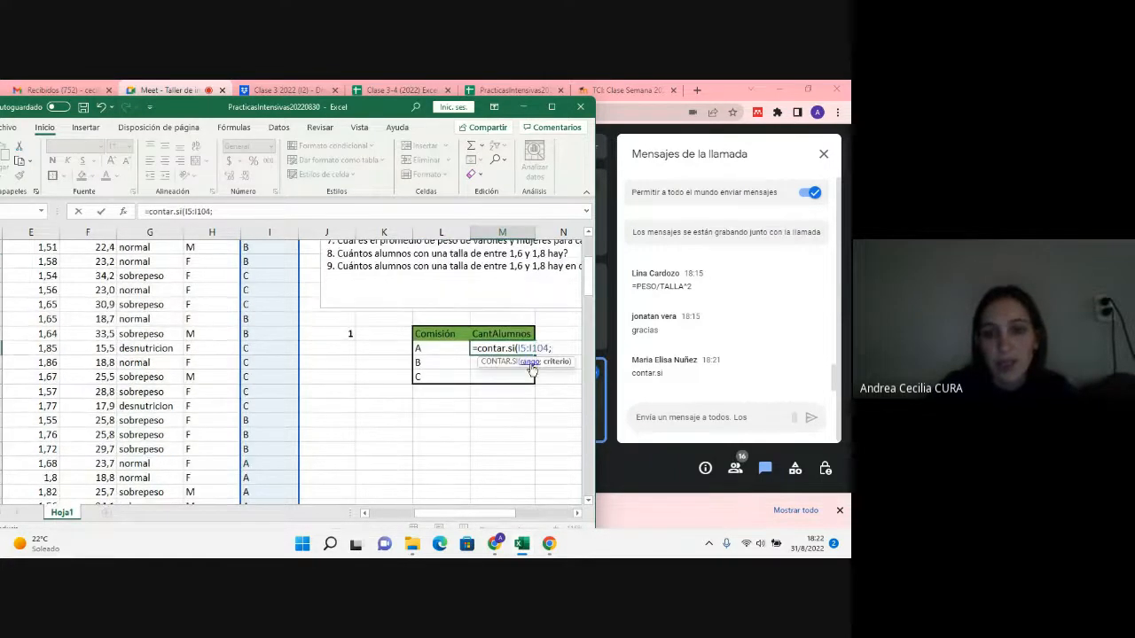
click(434, 351)
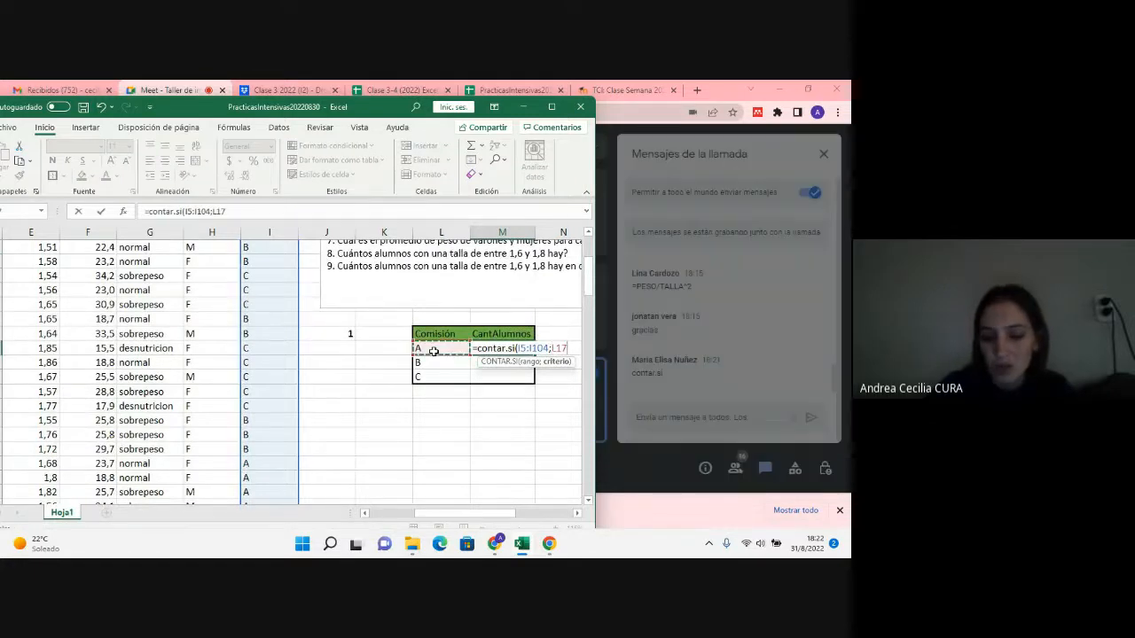
text())
key(Return)
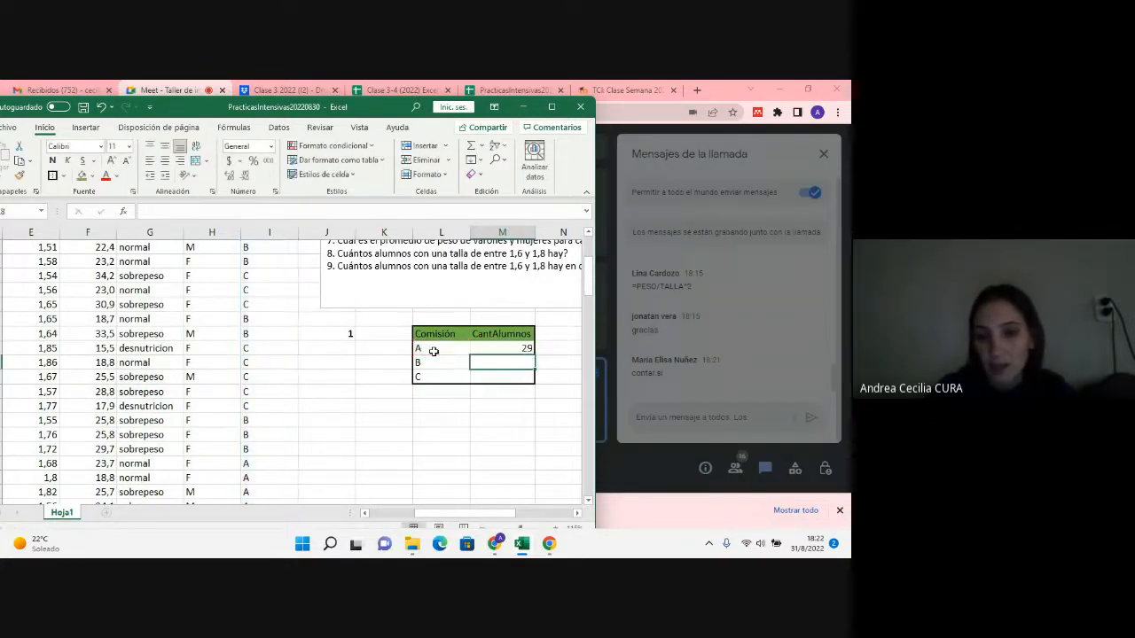
Step: Switch to the Google Meet call, admit the person waiting to join, and go back to the Excel workbook
click(523, 106)
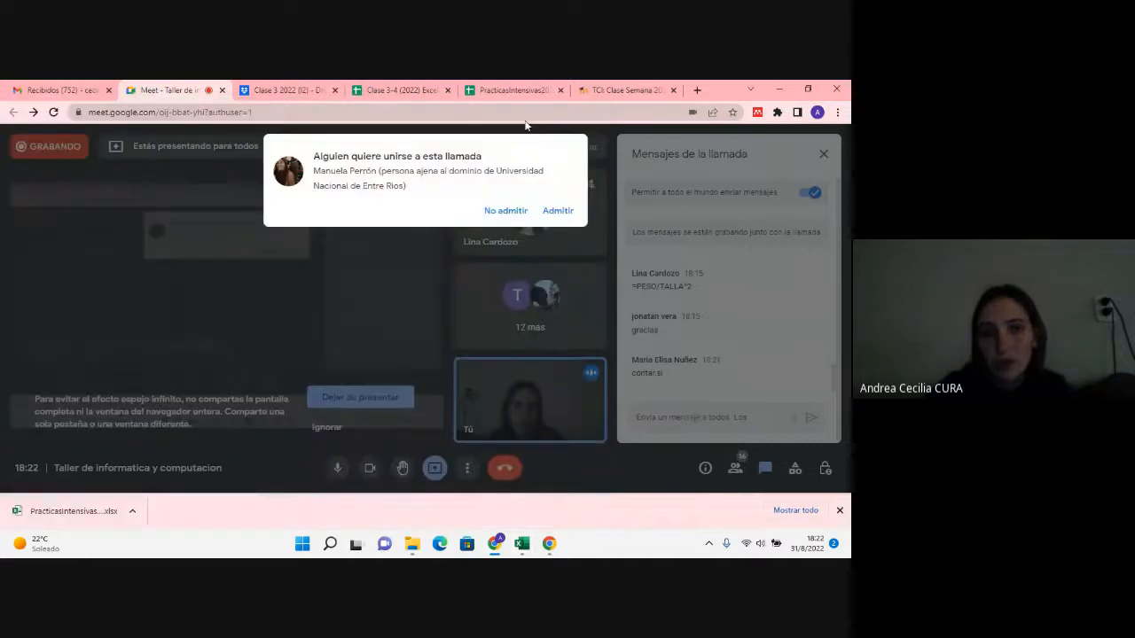
click(543, 213)
click(521, 544)
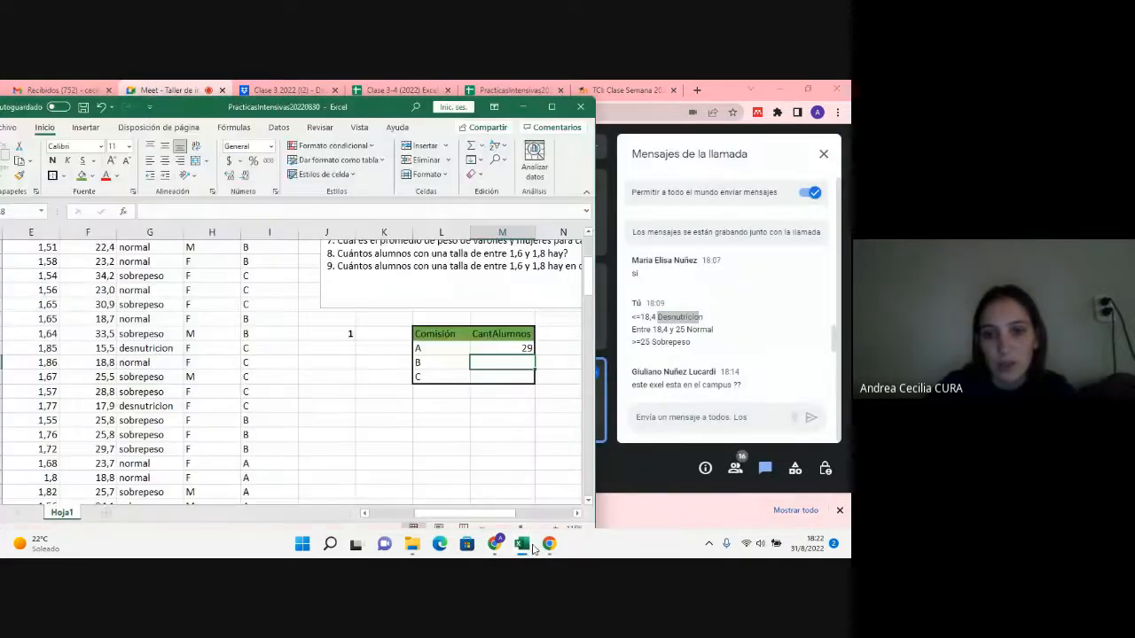
Step: Fill the CONTAR.SI formula from M17 down to M19 and check the formula in each count cell
click(517, 347)
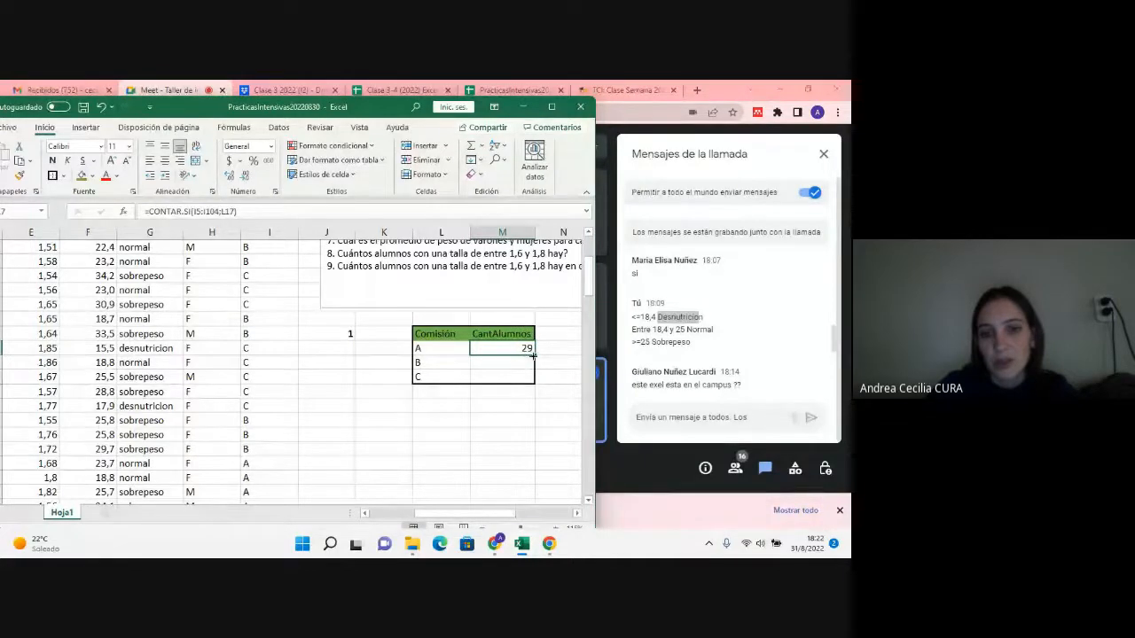
drag(535, 354, 534, 382)
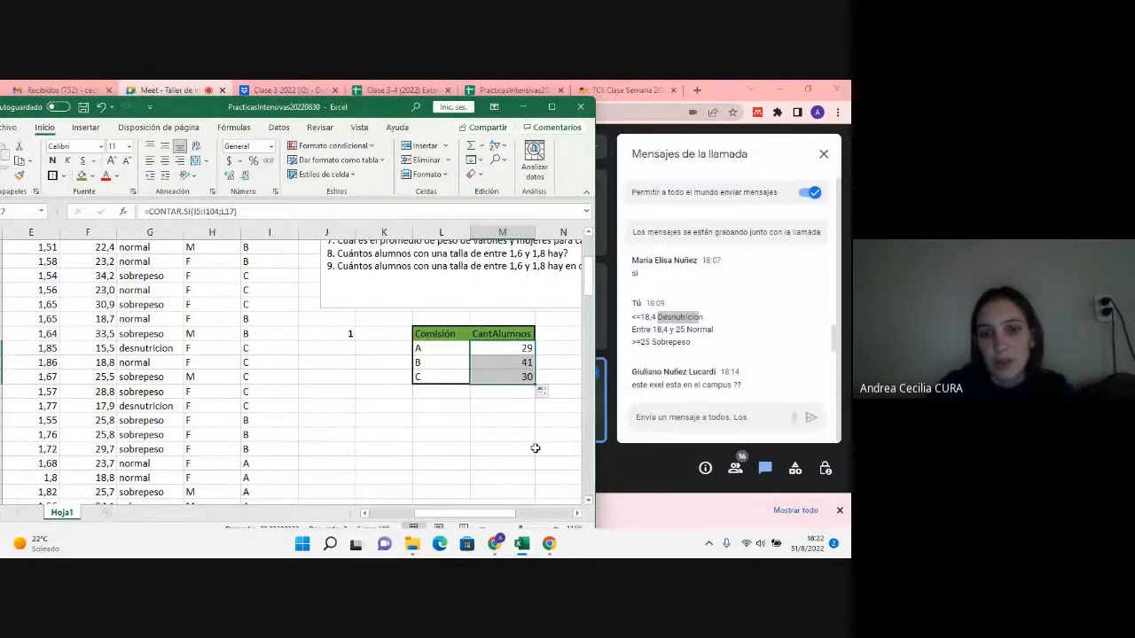
click(526, 349)
click(526, 362)
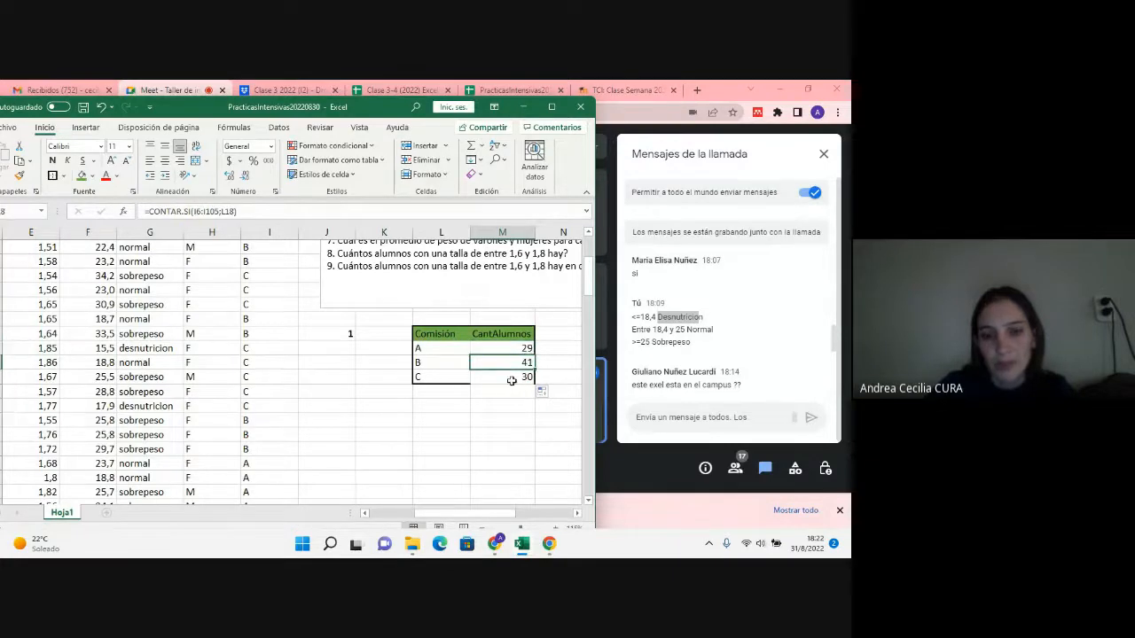
click(511, 380)
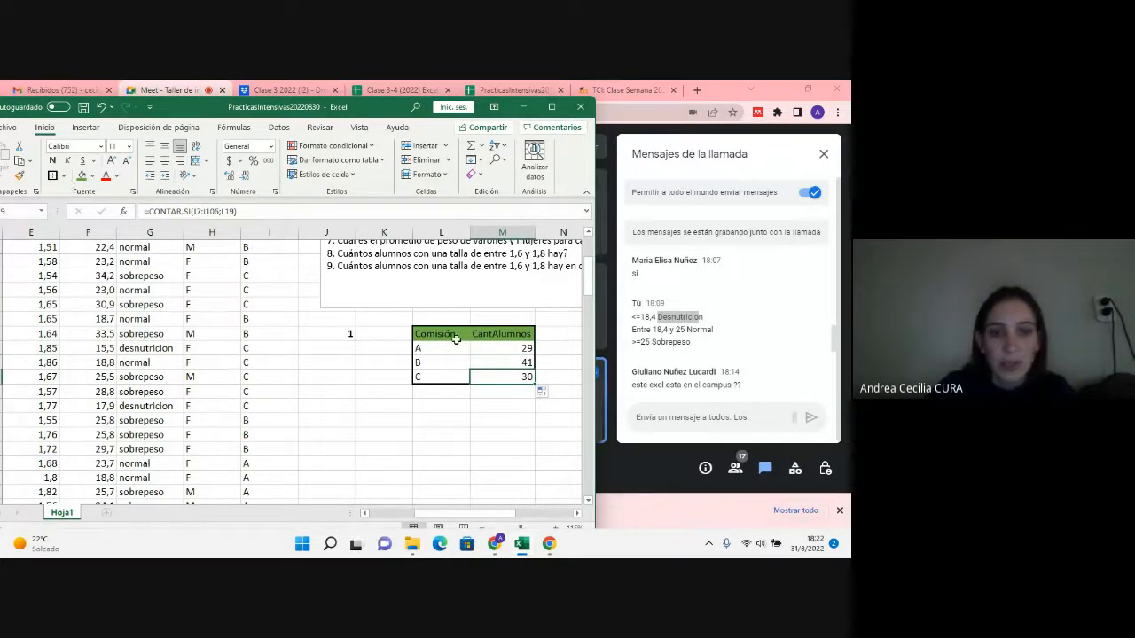
Step: Reapply the thick outside border around the Comisión and CantAlumnos table in L16:M19
drag(455, 338, 490, 371)
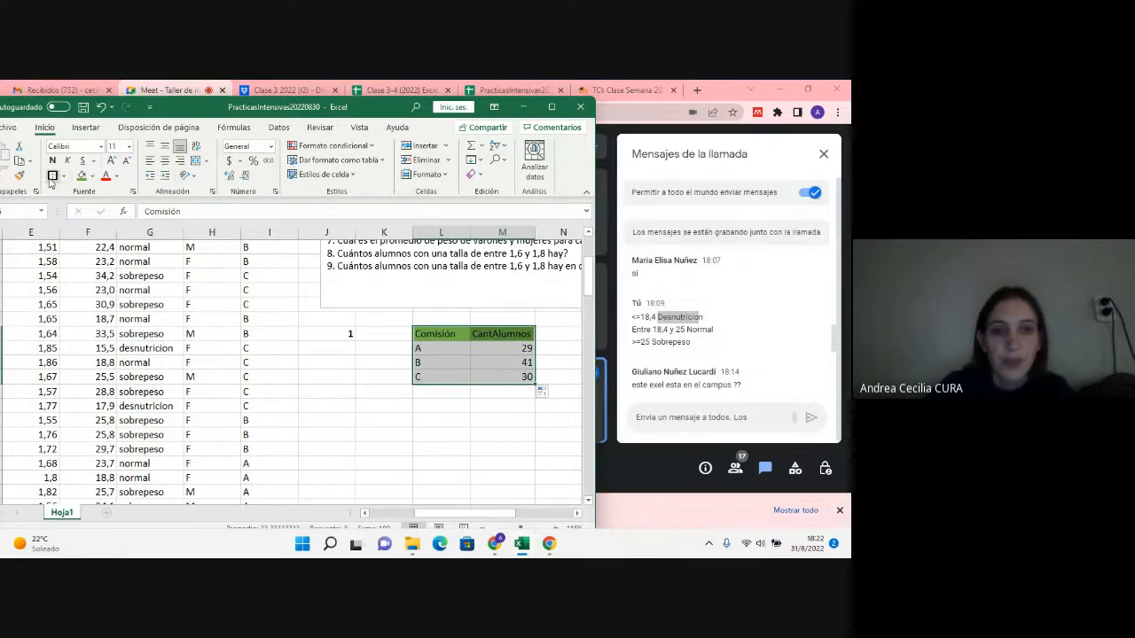
click(448, 416)
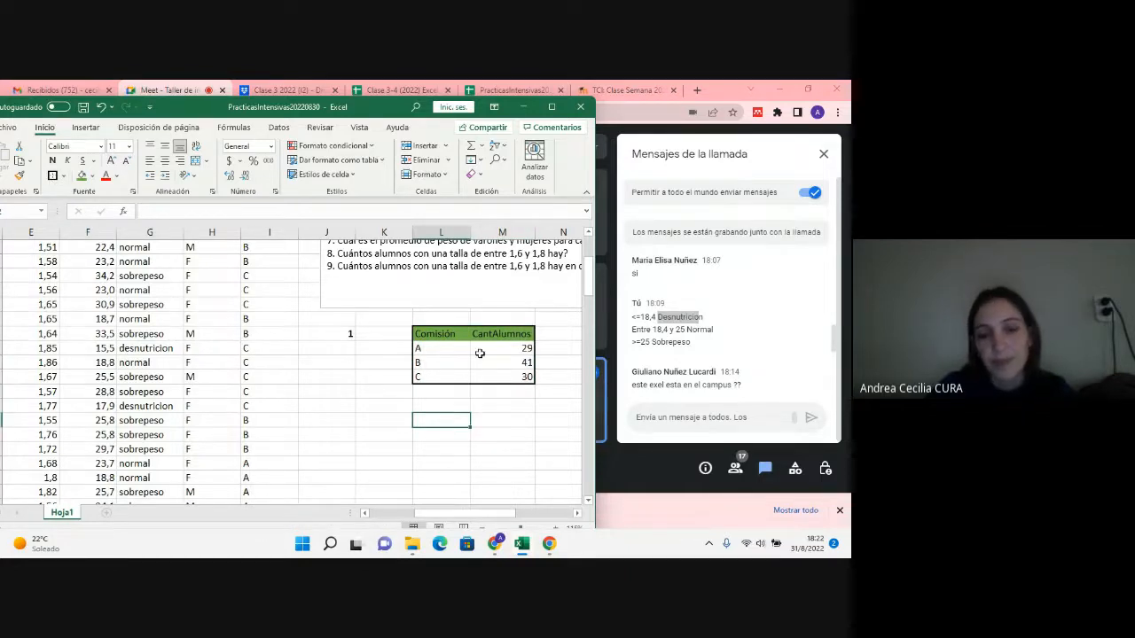
click(481, 348)
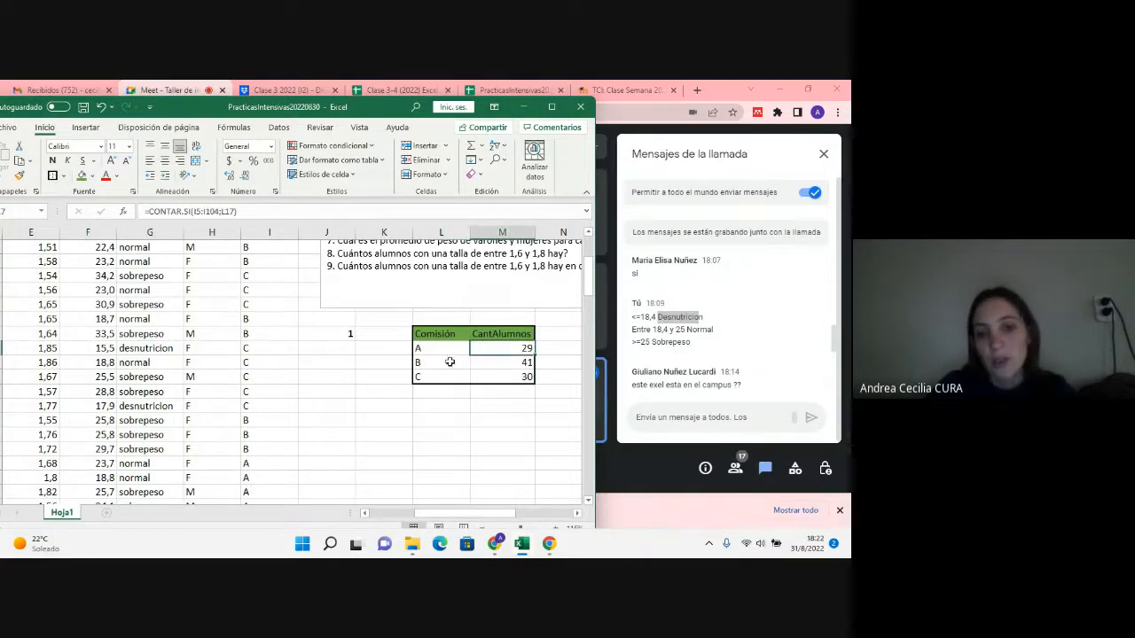
scroll(424, 367, up, 3)
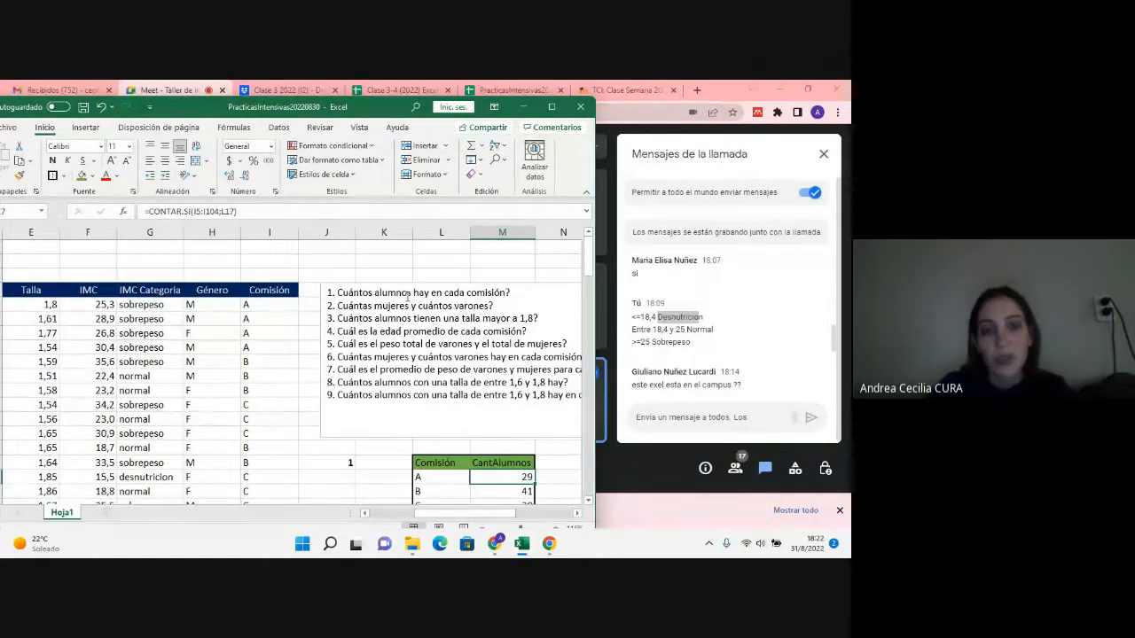
scroll(407, 296, down, 1)
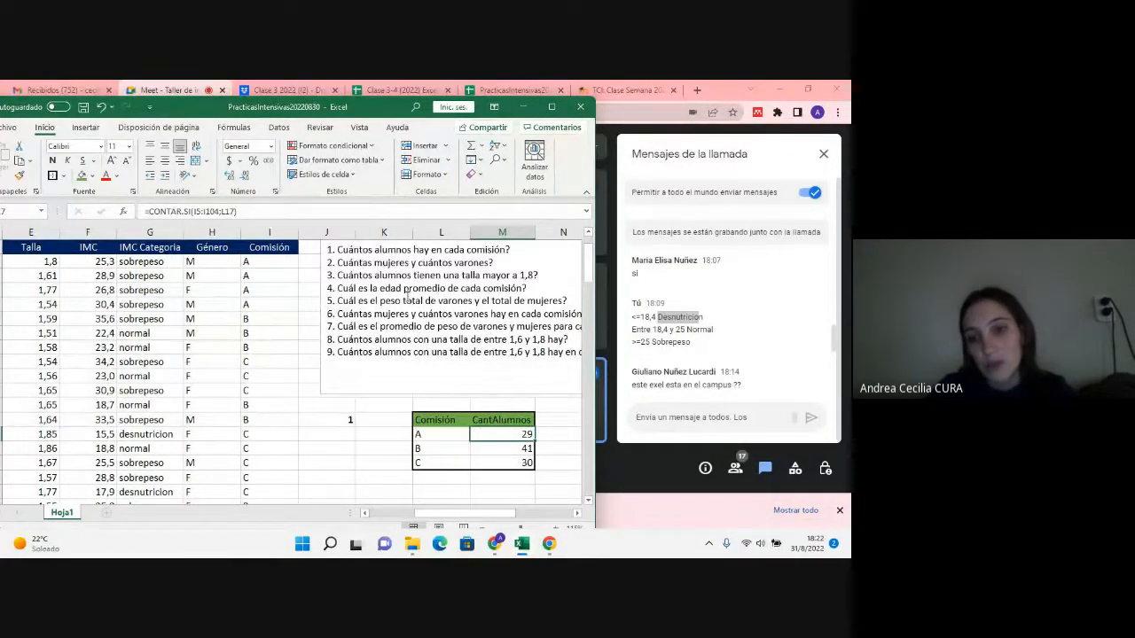
Step: Copy the question 1 number and its answer table (J16:M19) and paste the block starting at J22
scroll(785, 318, down, 5)
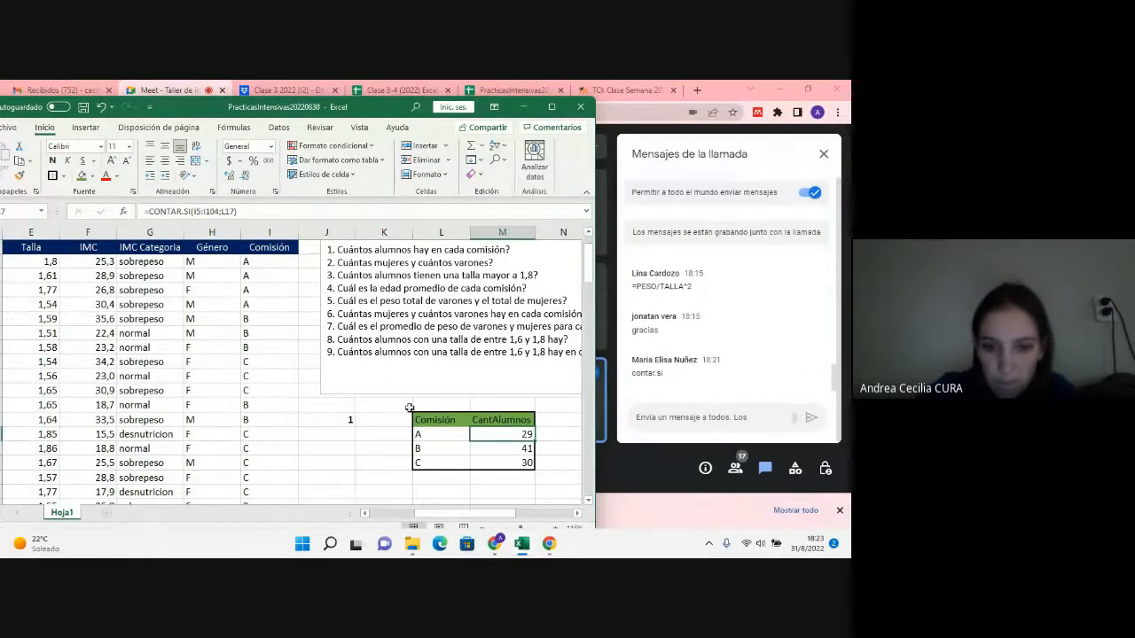
scroll(353, 335, down, 2)
click(348, 334)
drag(347, 333, 483, 380)
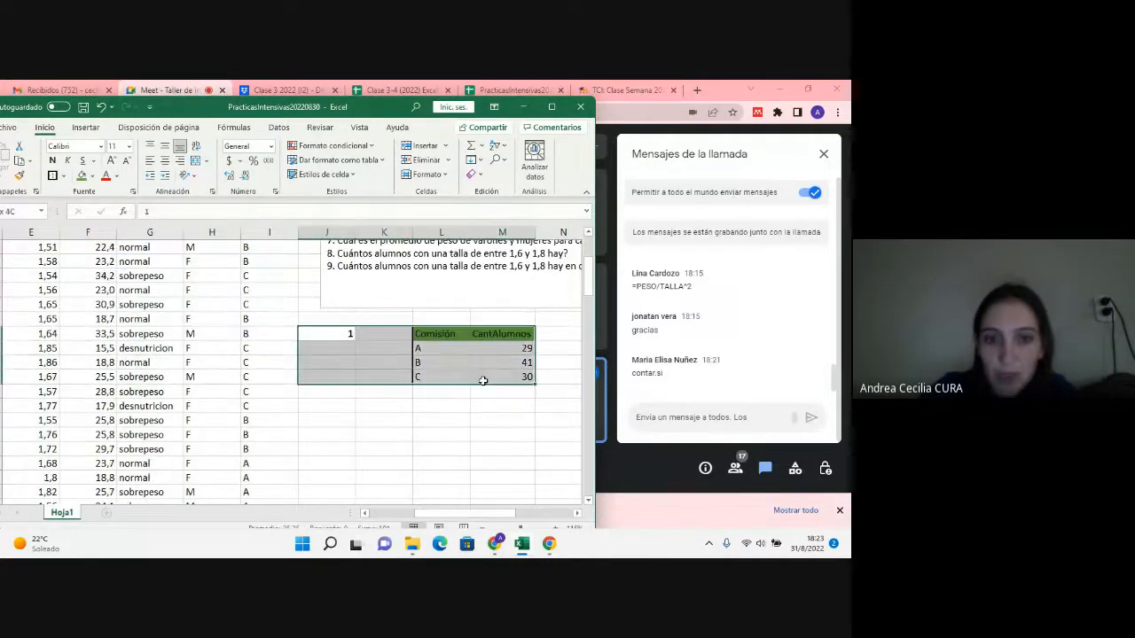
key(ctrl+c)
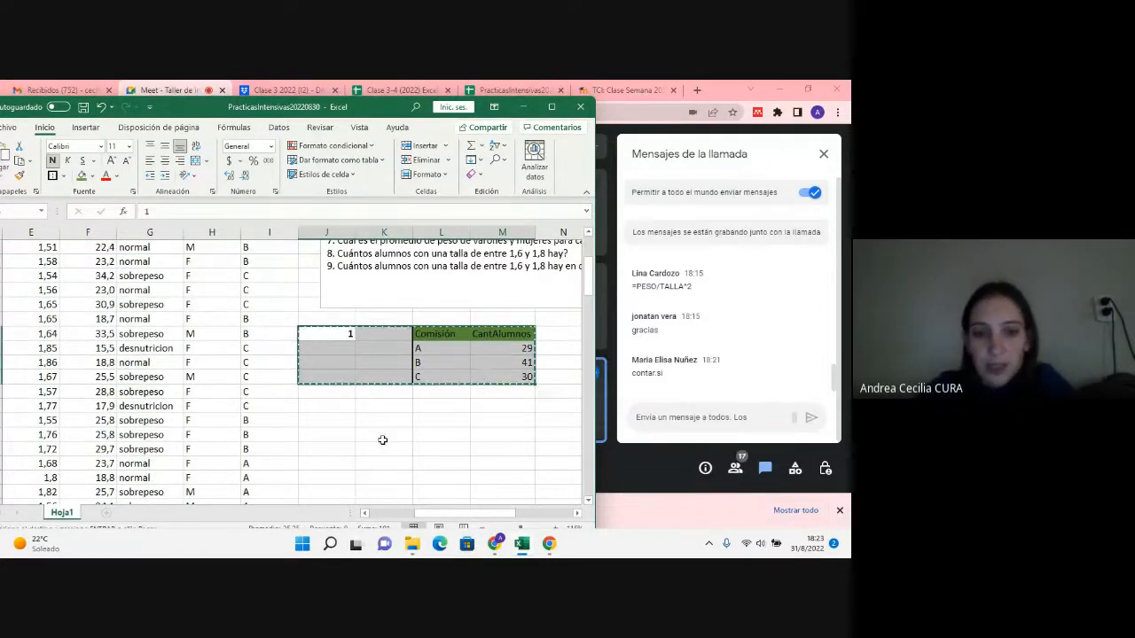
click(335, 420)
key(ctrl+v)
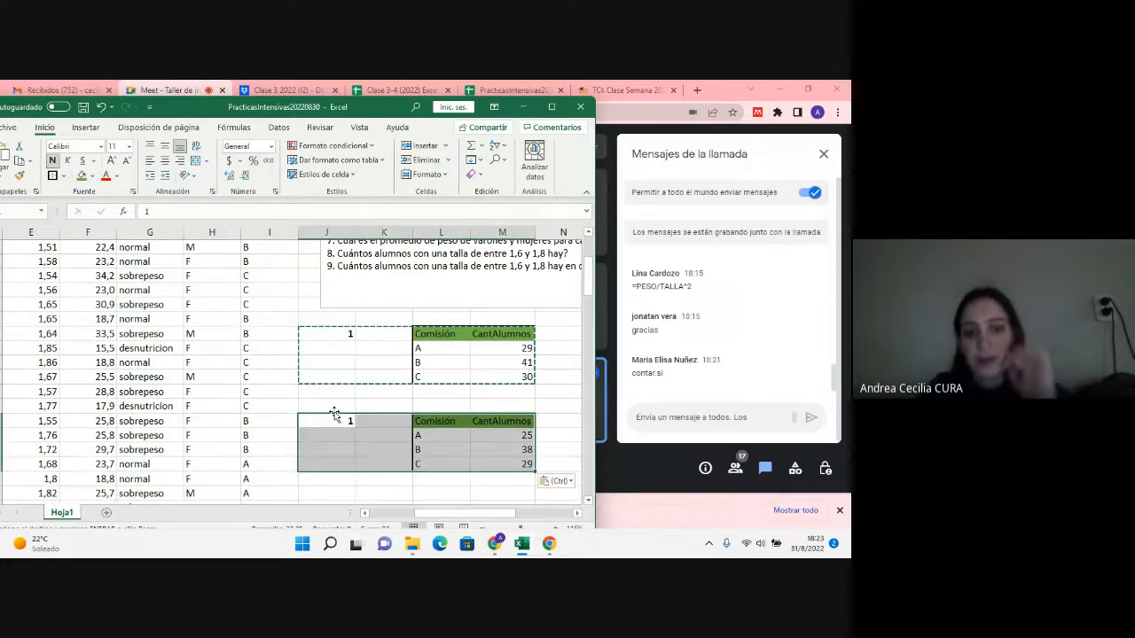
Step: Change the question number beside the pasted table, in J22, to 2
click(338, 434)
double_click(339, 423)
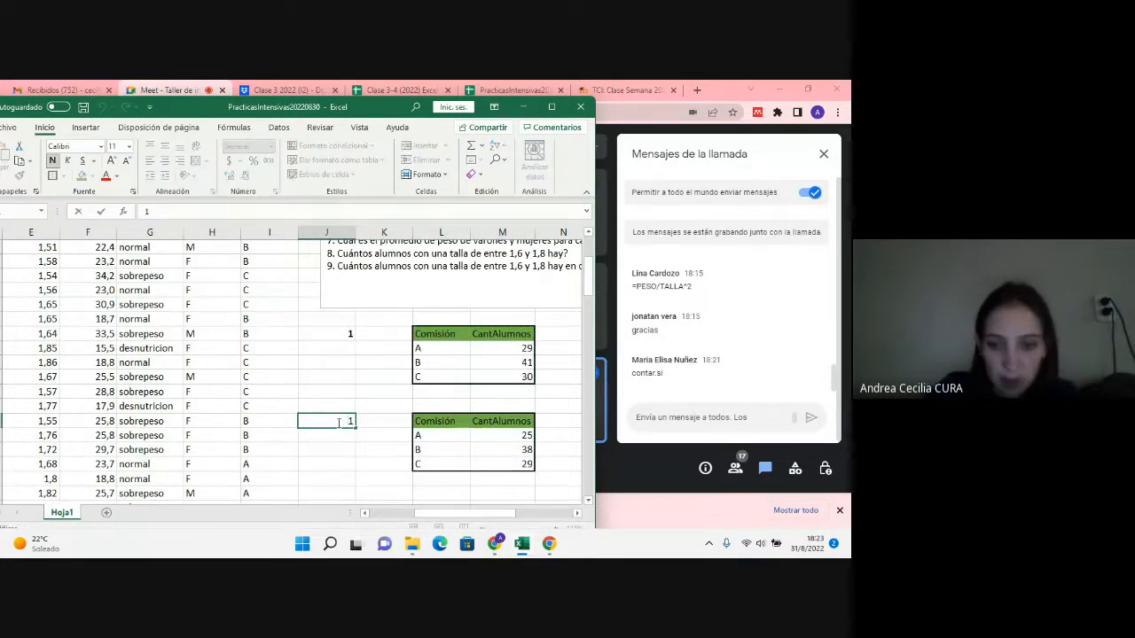
key(BackSpace)
text(2)
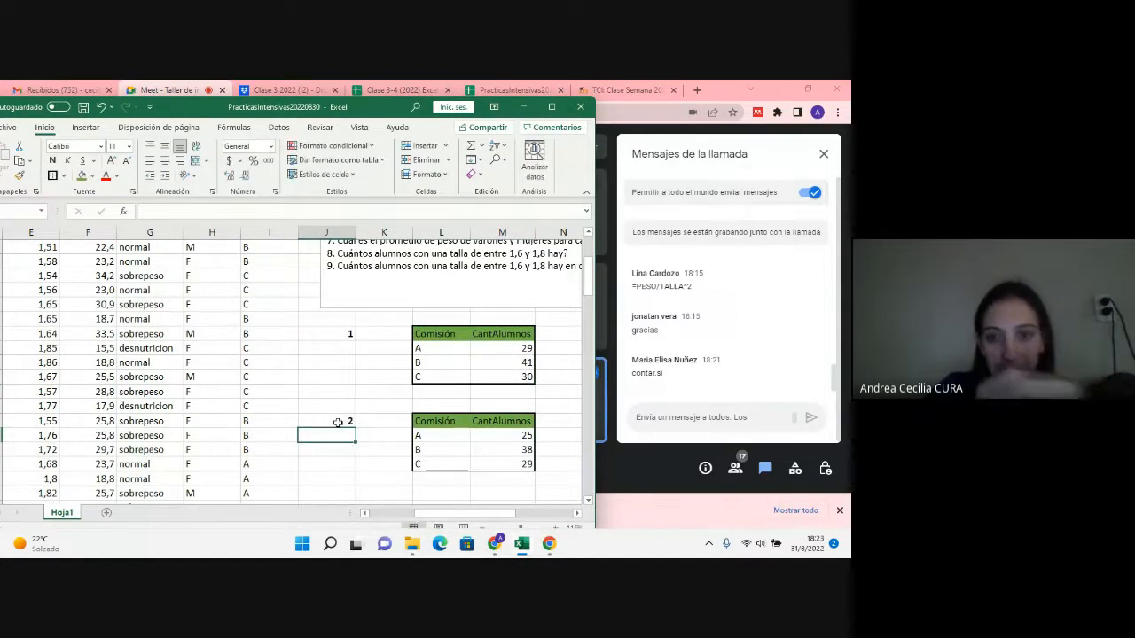
key(Return)
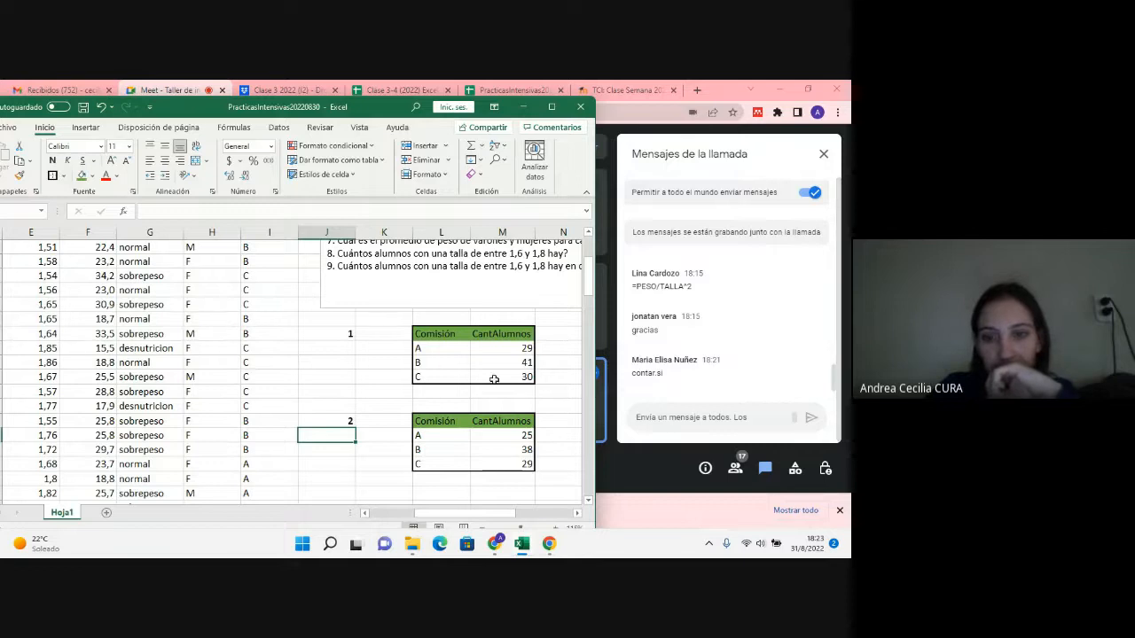
Step: Check question 2 in the question list and replace the pasted table's Comisión header in L22 with Género
click(431, 421)
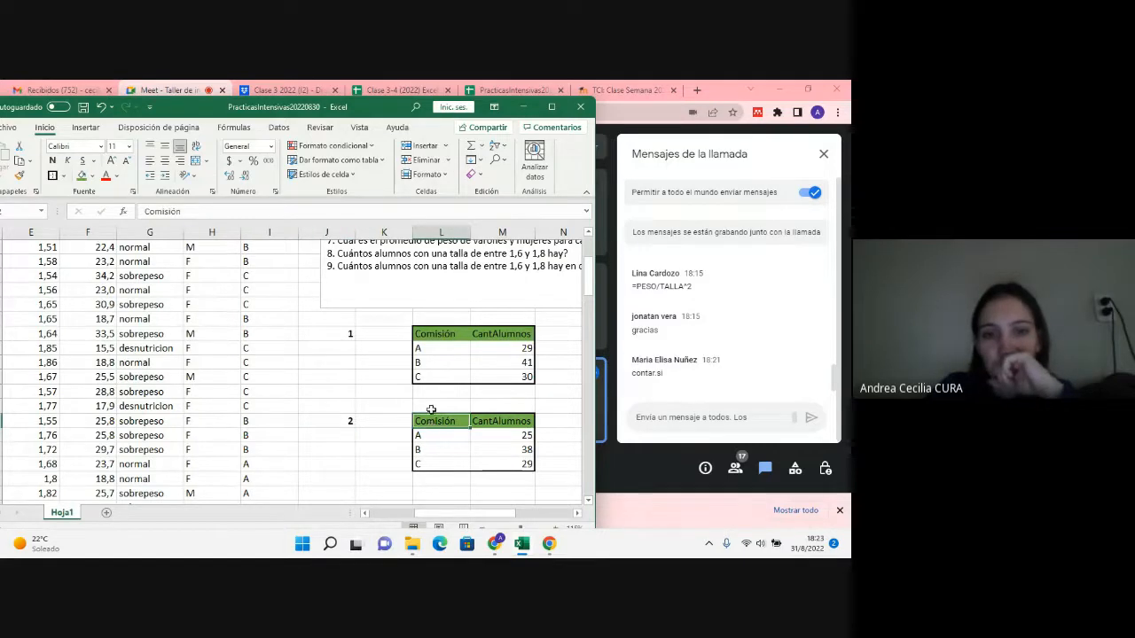
scroll(426, 360, up, 1)
scroll(426, 360, up, 1)
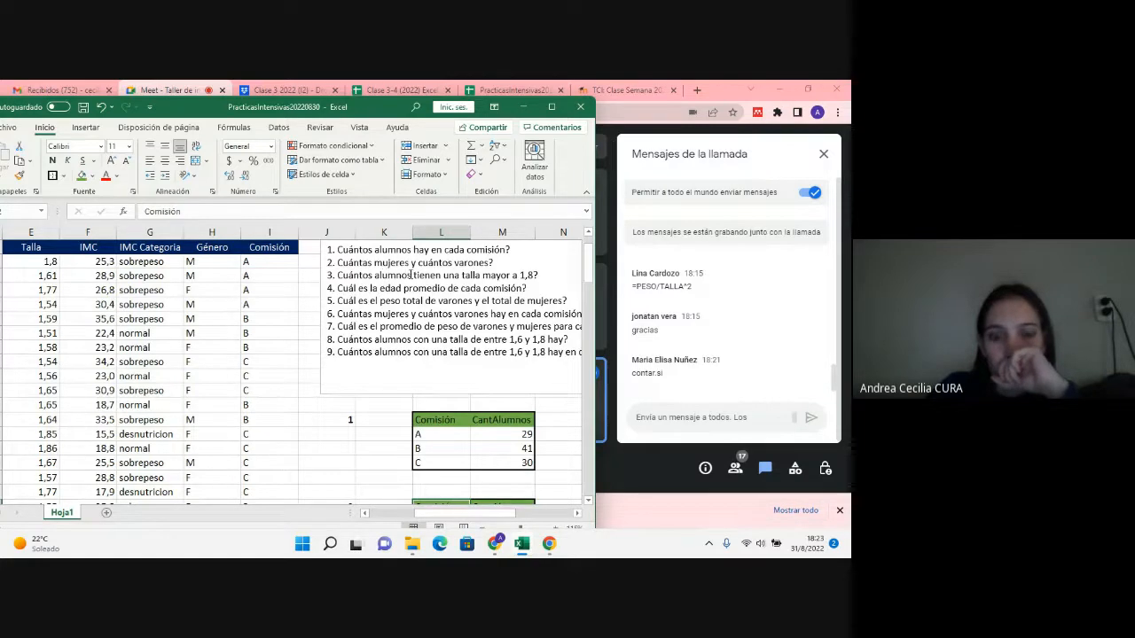
scroll(411, 277, down, 4)
text(G)
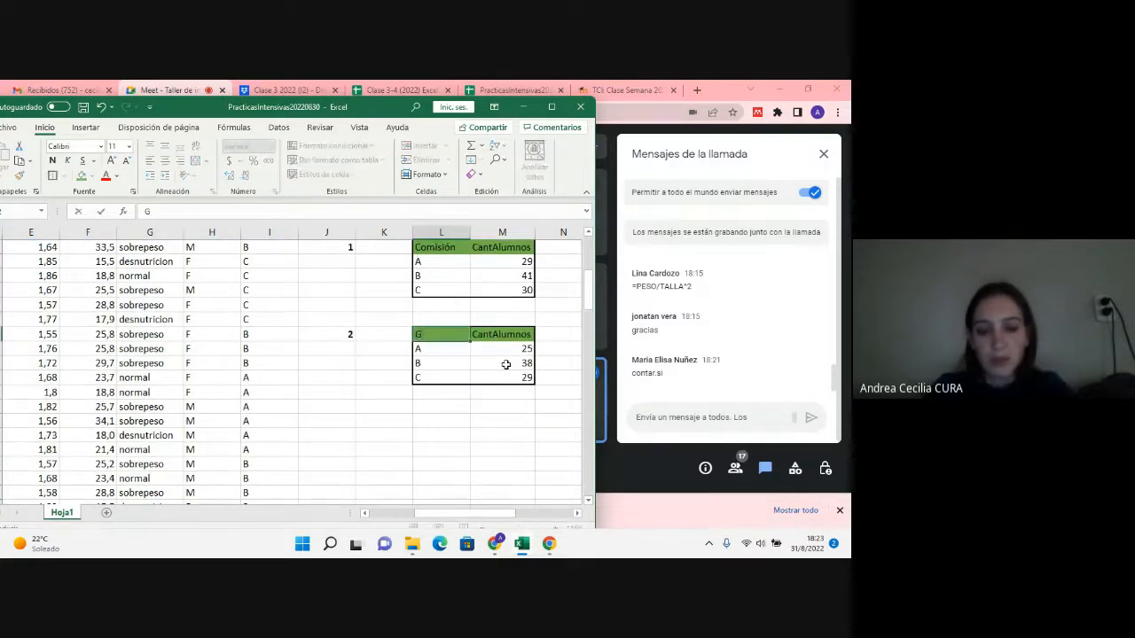
text(énero)
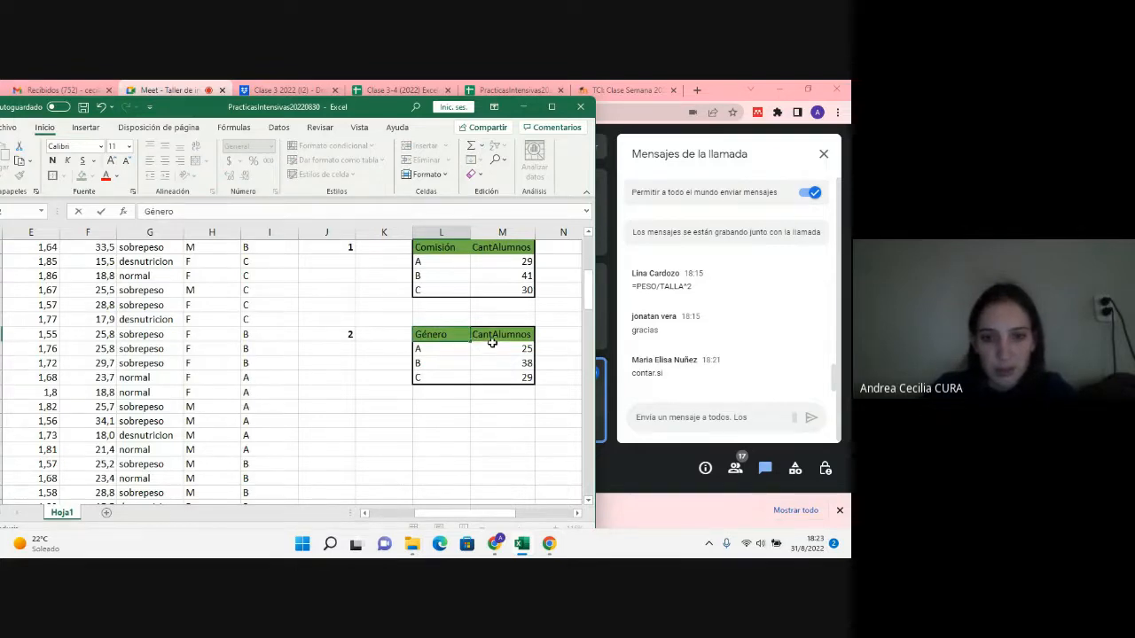
click(493, 335)
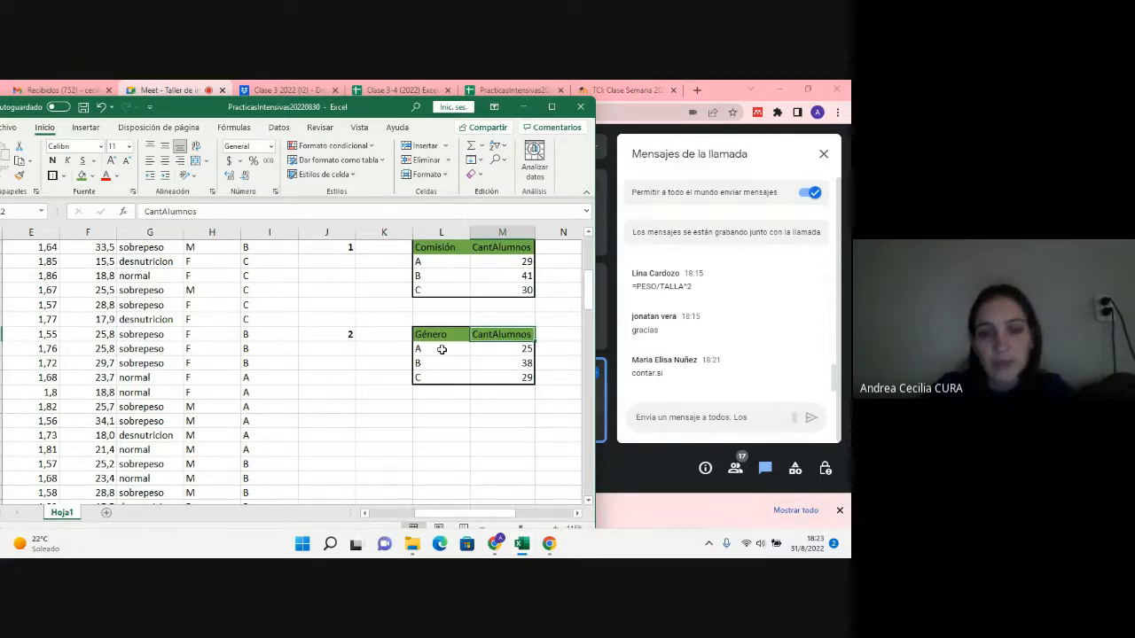
scroll(414, 386, up, 2)
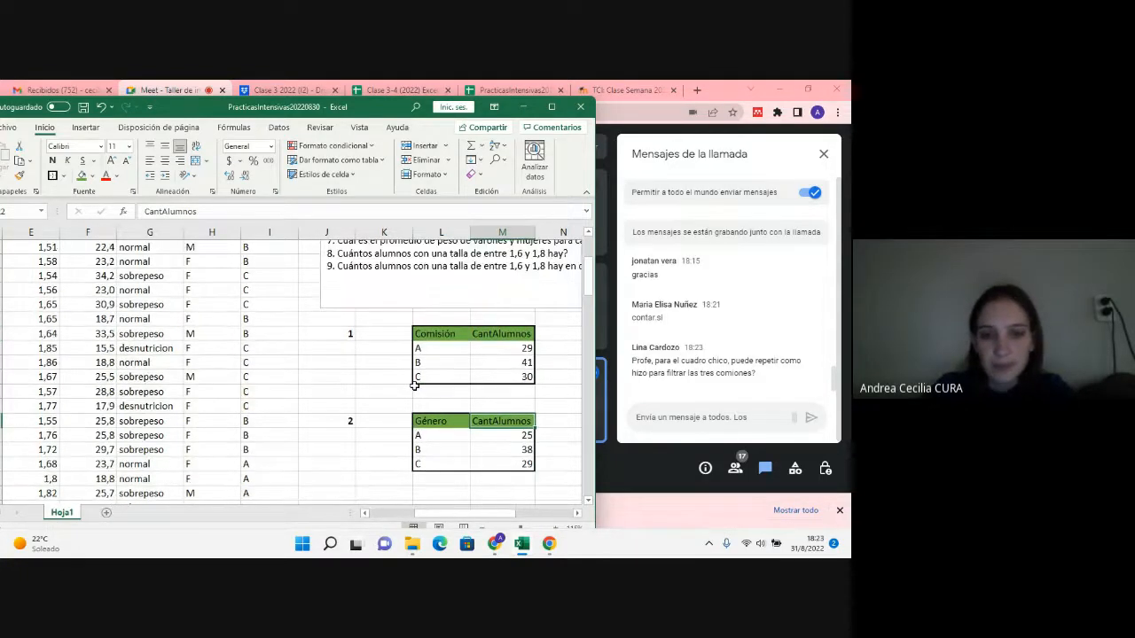
scroll(414, 385, up, 2)
scroll(415, 387, down, 1)
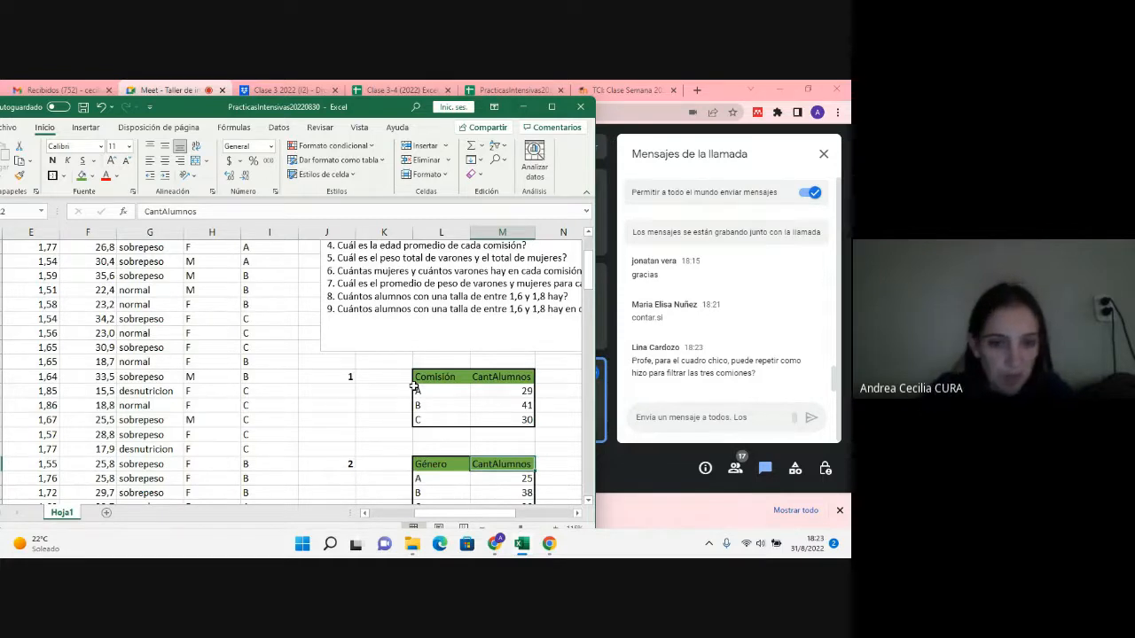
drag(438, 378, 510, 422)
scroll(476, 387, up, 1)
scroll(476, 387, up, 1)
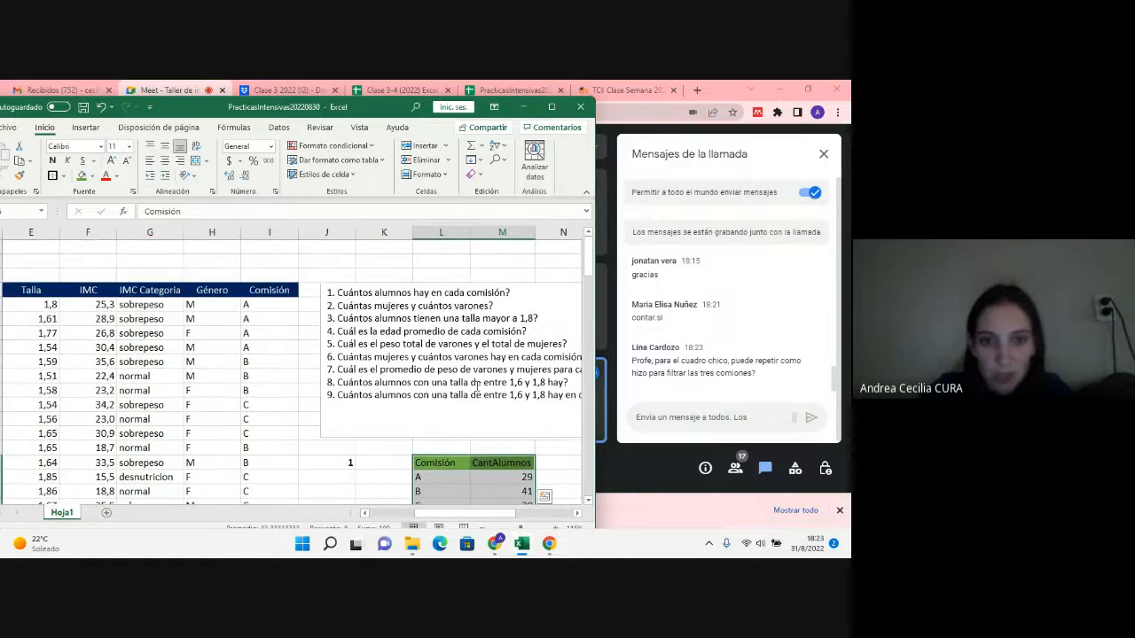
scroll(476, 387, down, 2)
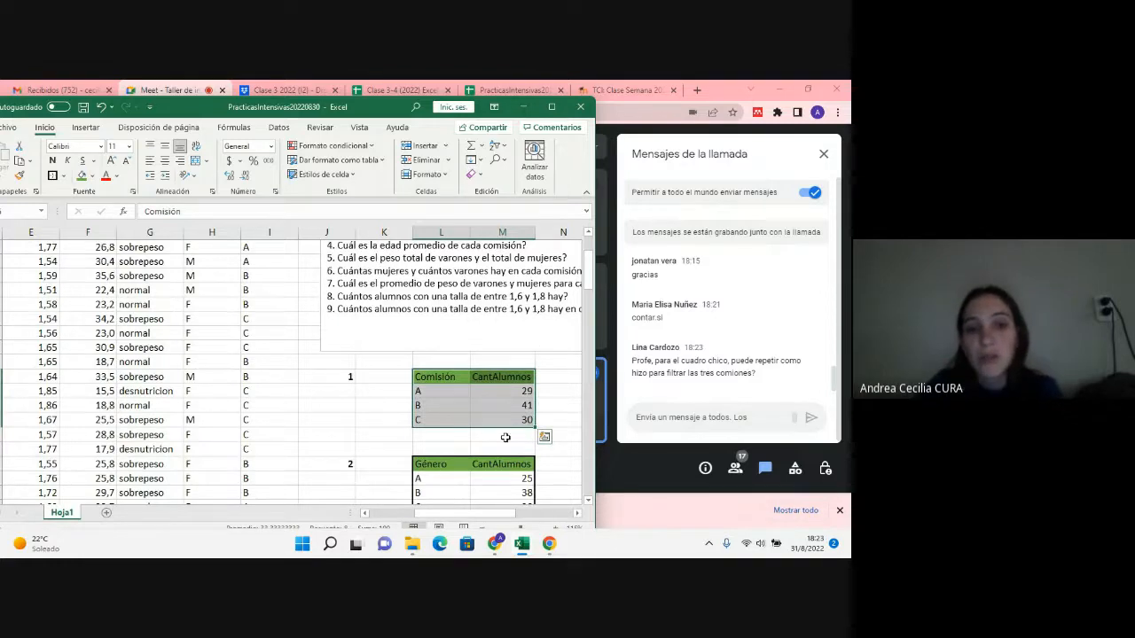
Step: Copy all the comisión letters below the Comisión header in column I and paste them starting at P25
scroll(506, 437, up, 1)
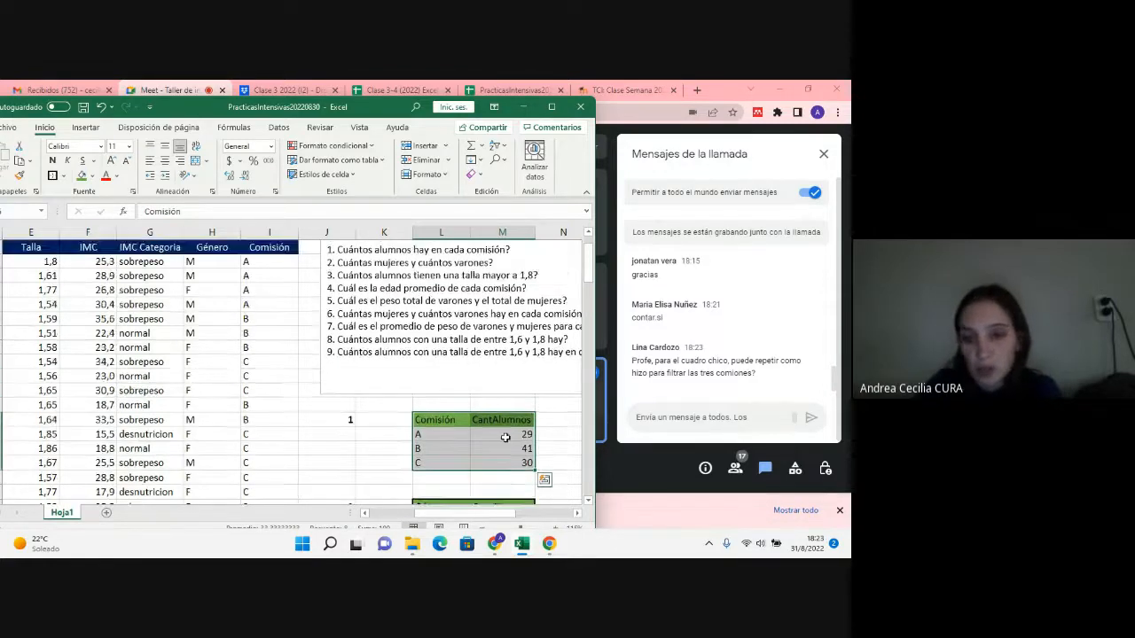
drag(275, 257, 249, 489)
scroll(275, 434, down, 2)
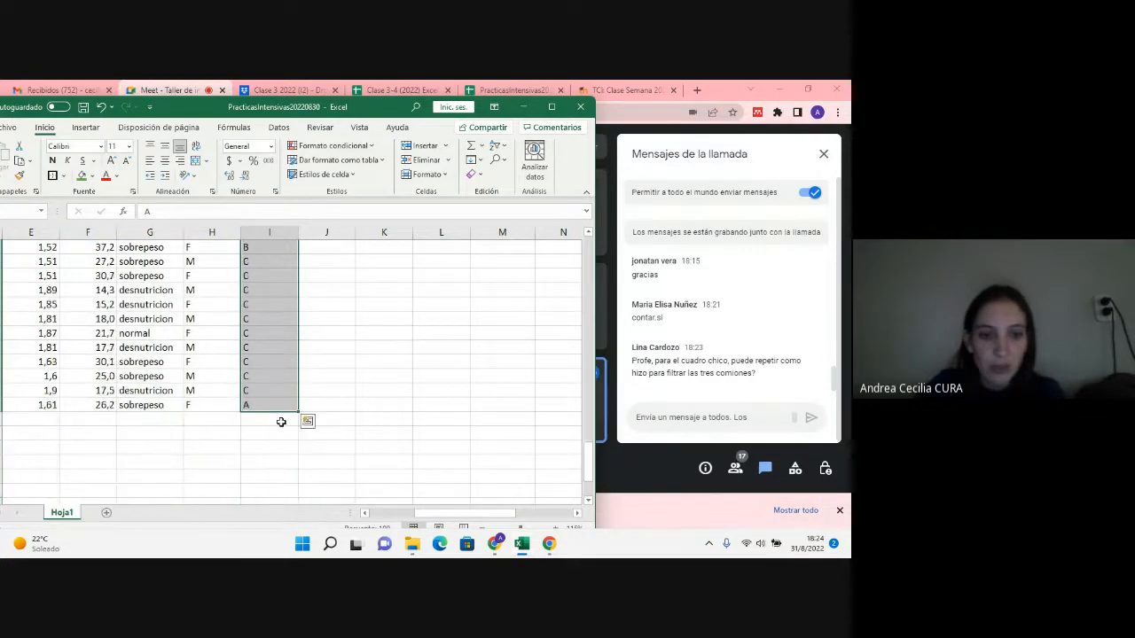
scroll(293, 337, up, 4)
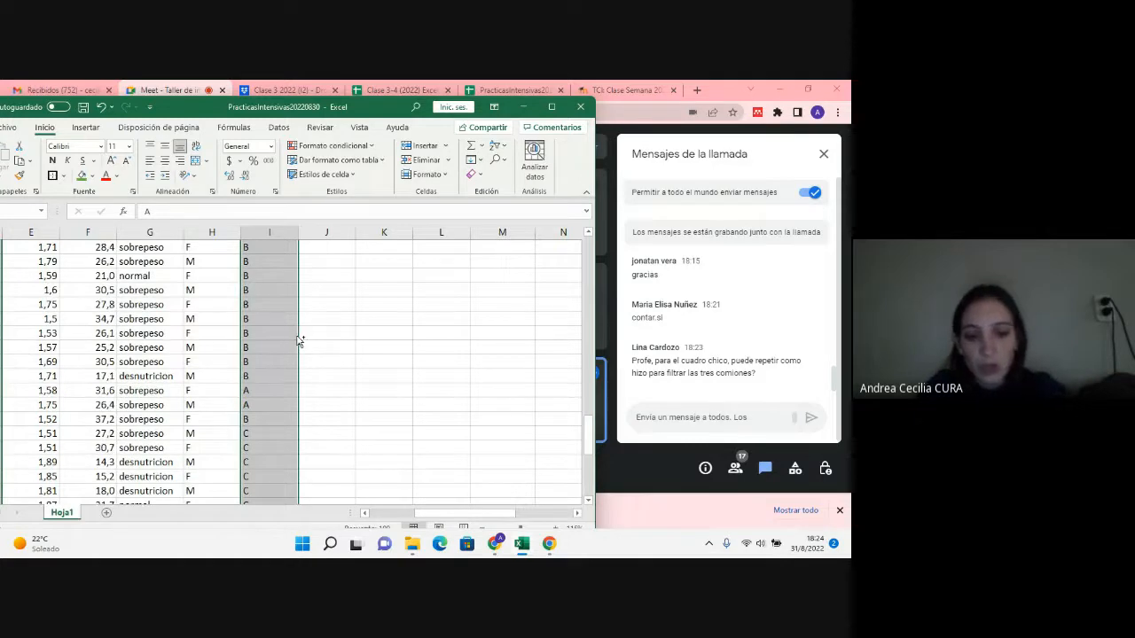
key(ctrl+c)
scroll(298, 340, up, 5)
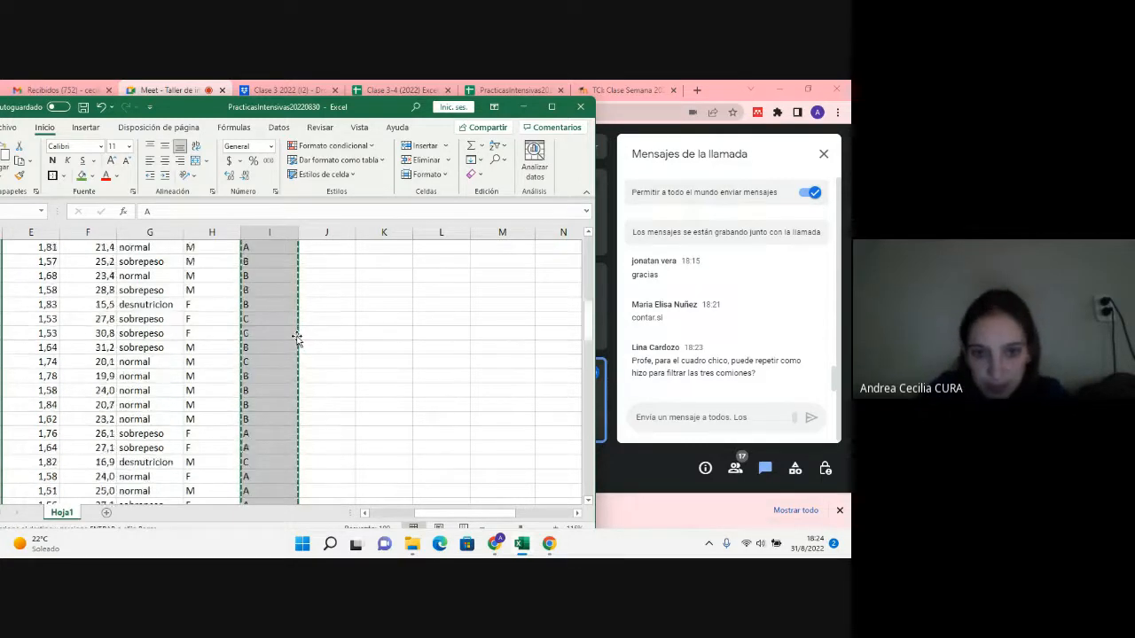
scroll(297, 338, up, 3)
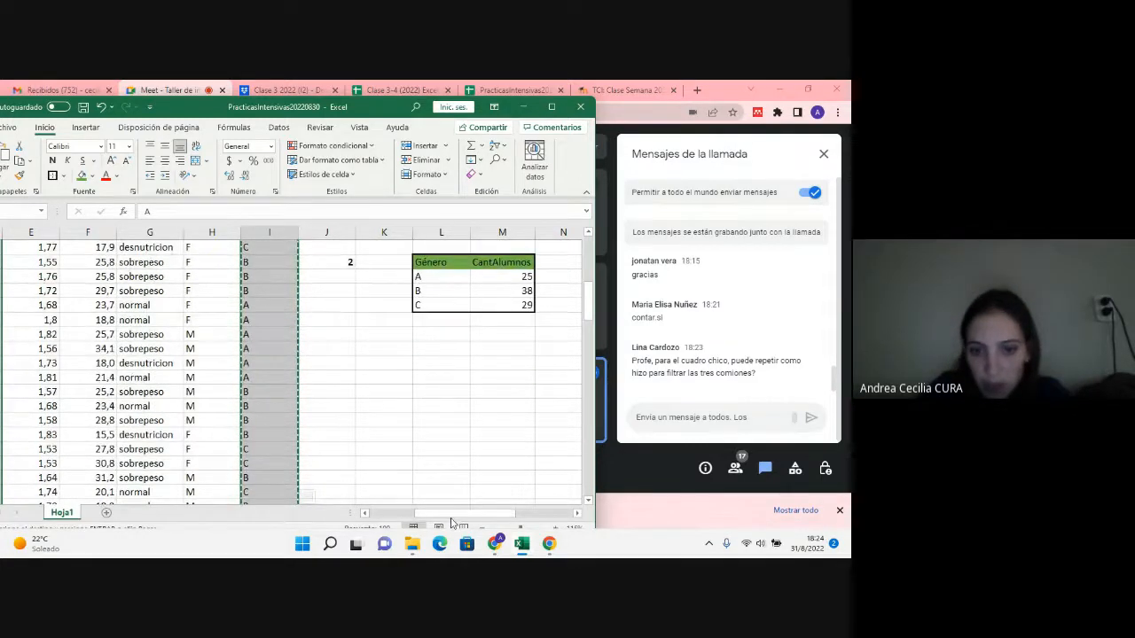
drag(452, 518, 486, 517)
click(482, 306)
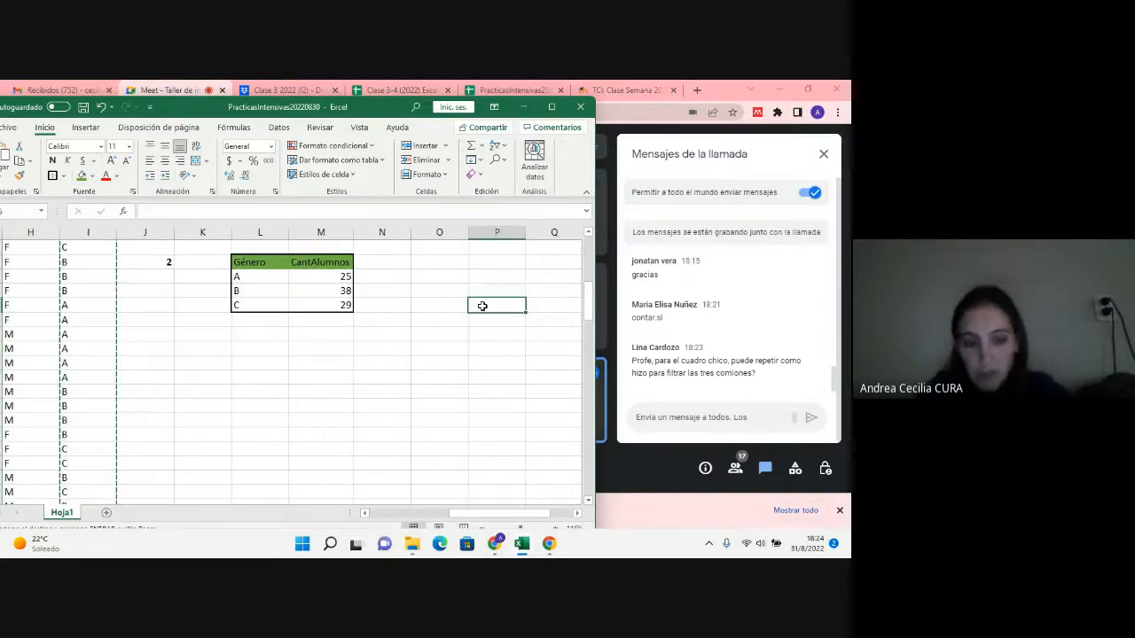
key(ctrl+v)
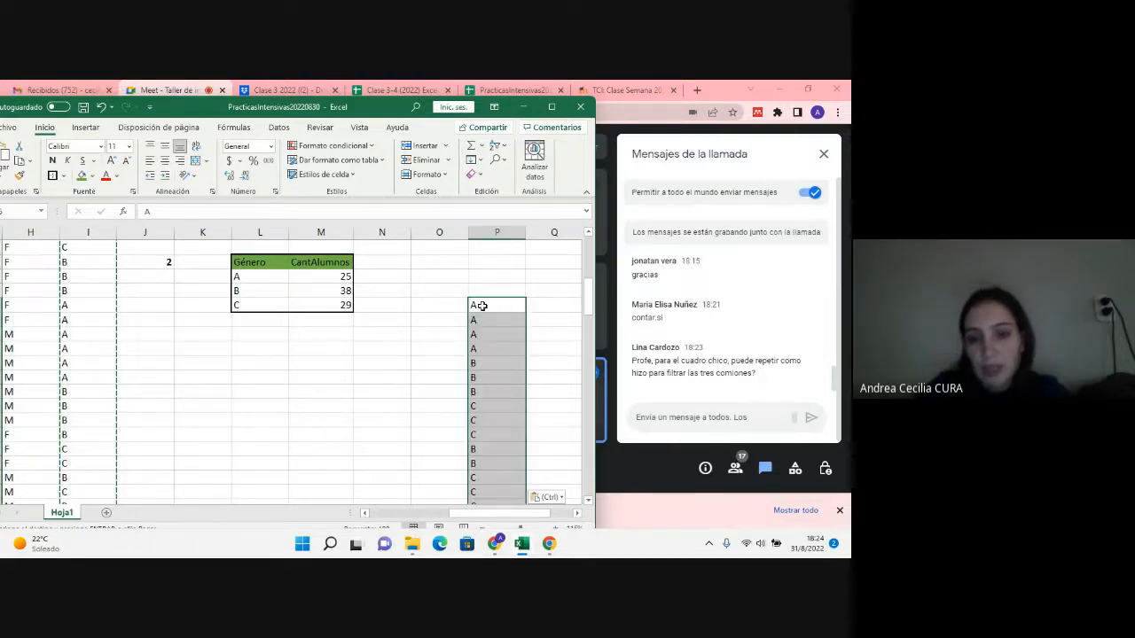
Step: Remove the duplicates from the pasted comisión list in column P
scroll(489, 448, down, 3)
scroll(489, 443, up, 5)
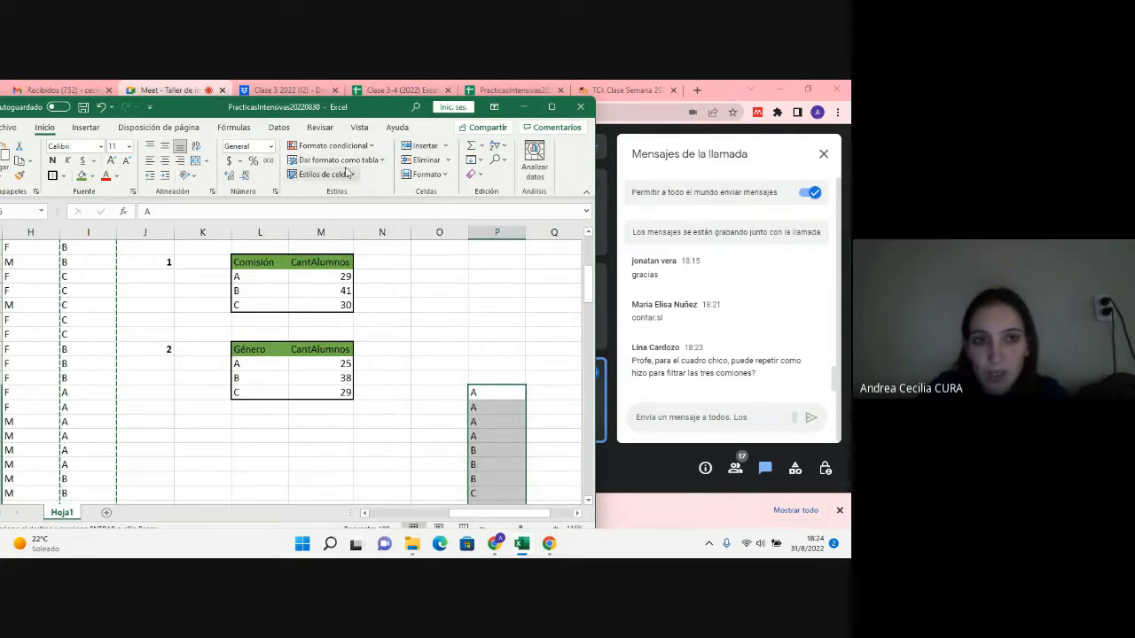
click(282, 130)
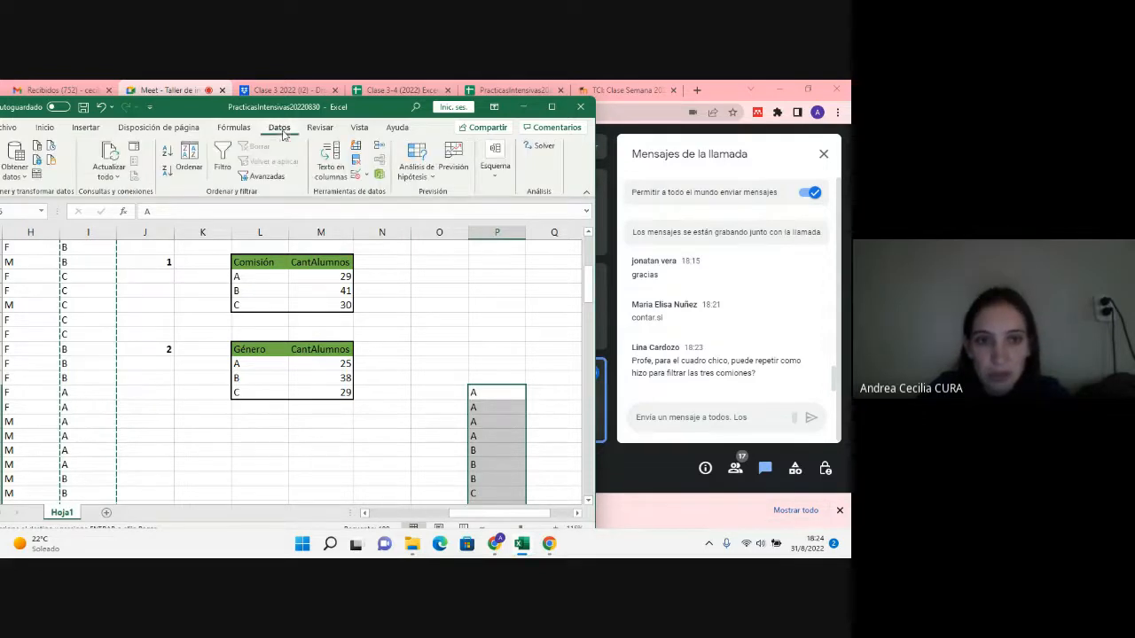
click(359, 167)
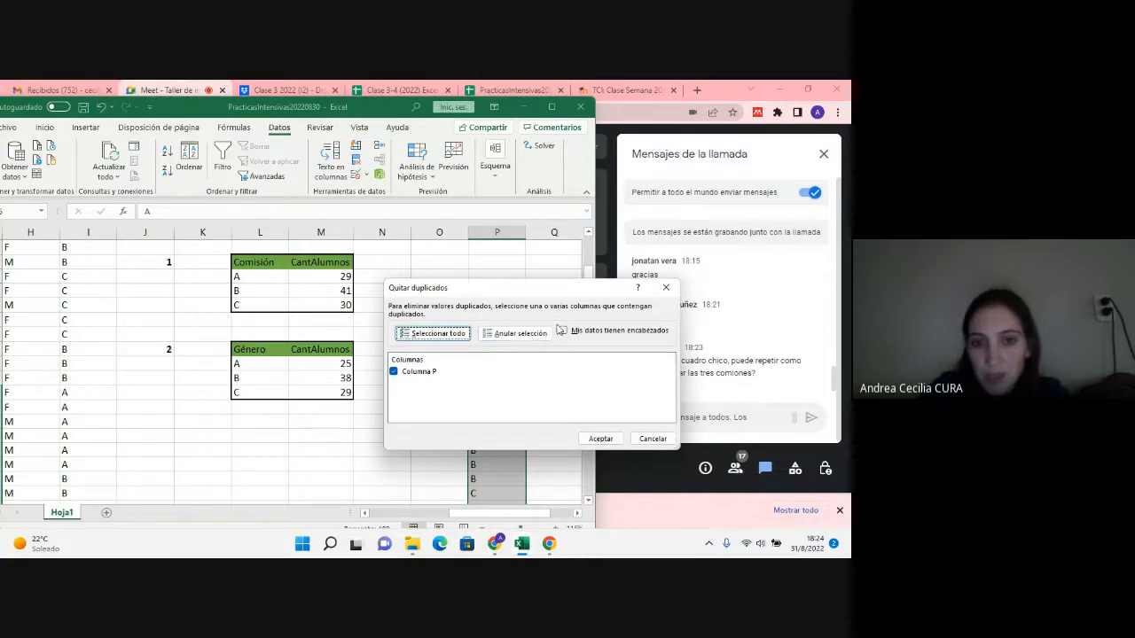
click(598, 440)
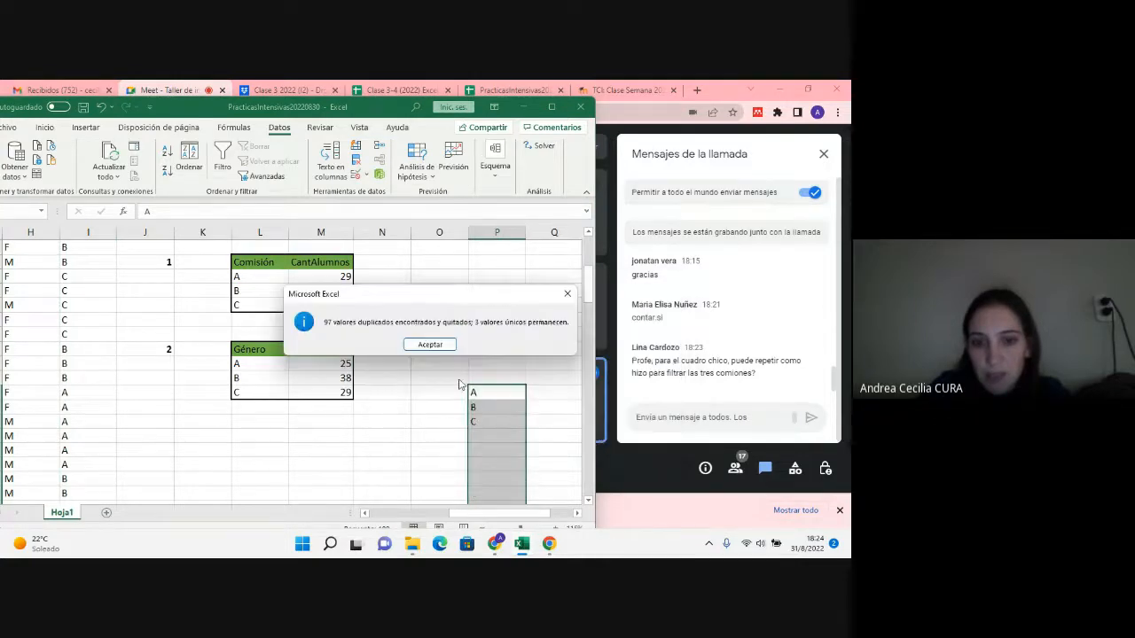
click(431, 345)
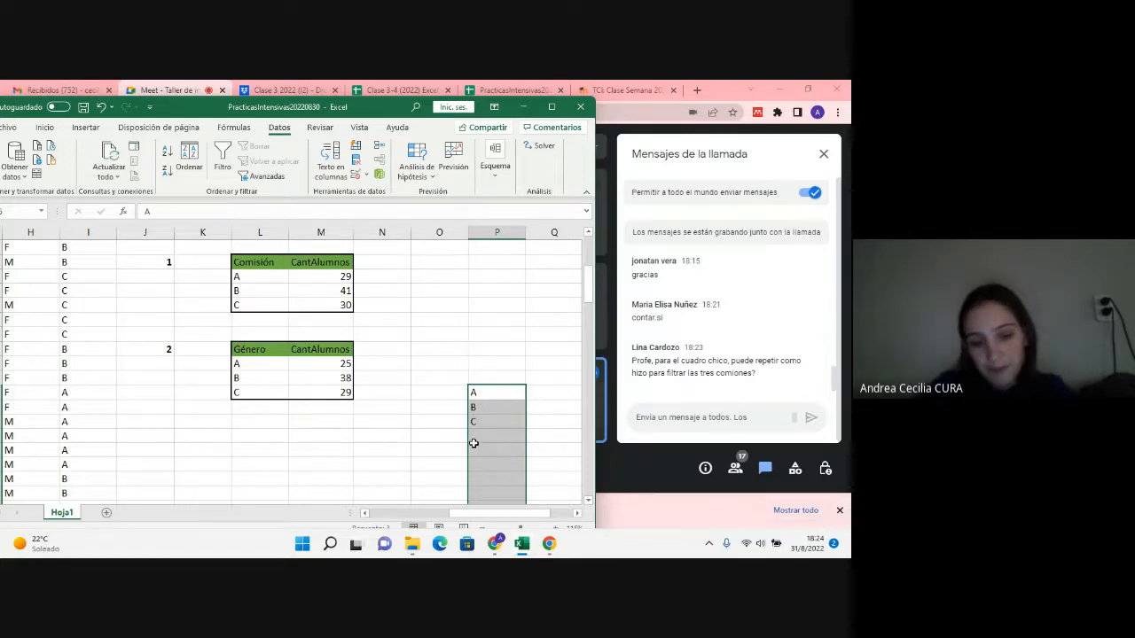
Step: Delete the remaining comisión list A, B, C from column P, starting at P25
scroll(473, 447, down, 1)
scroll(474, 447, down, 8)
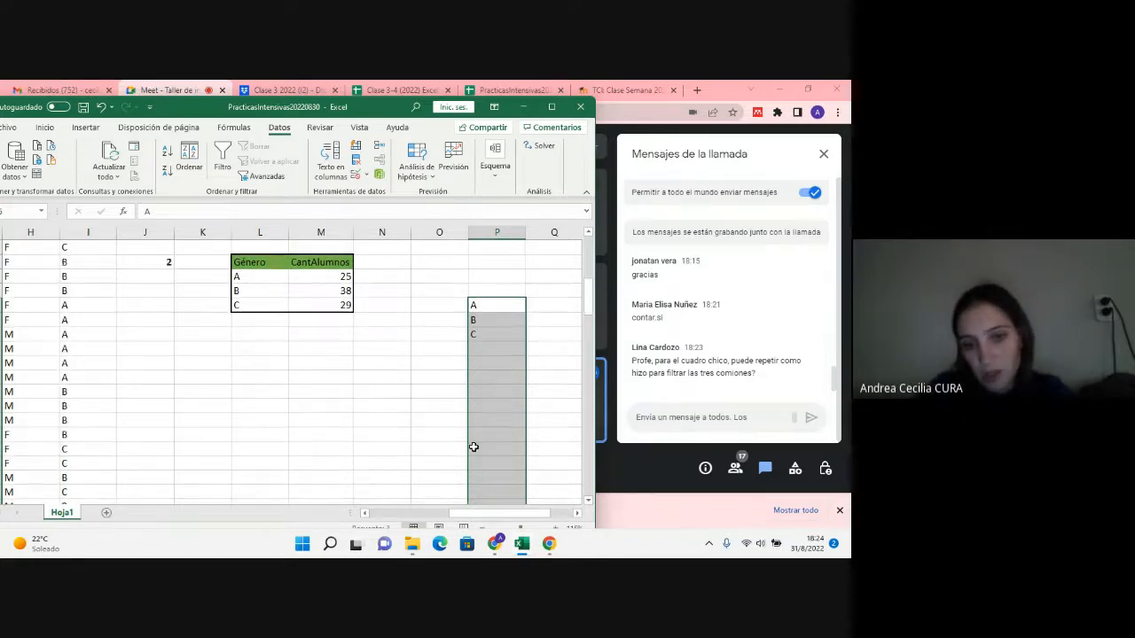
scroll(473, 472, up, 8)
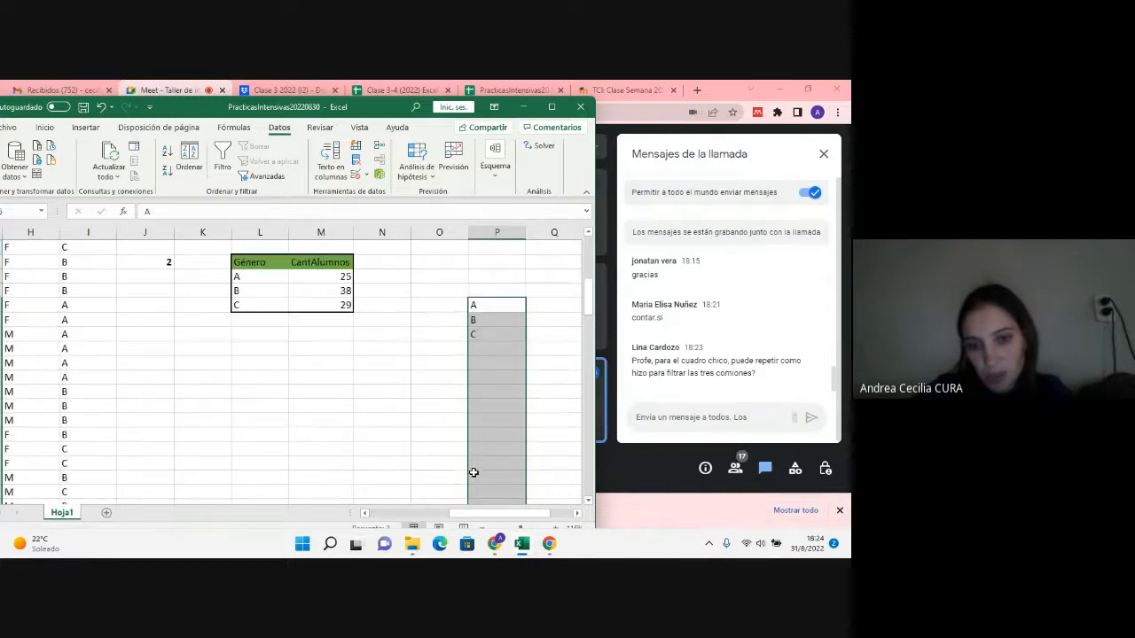
drag(497, 302, 503, 342)
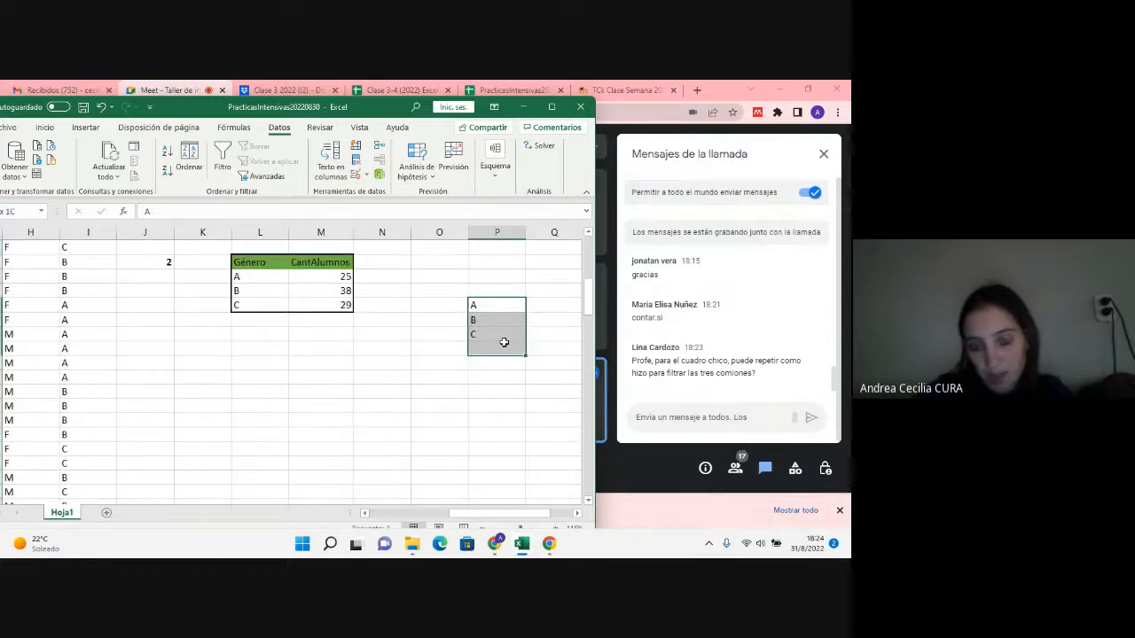
scroll(504, 342, up, 2)
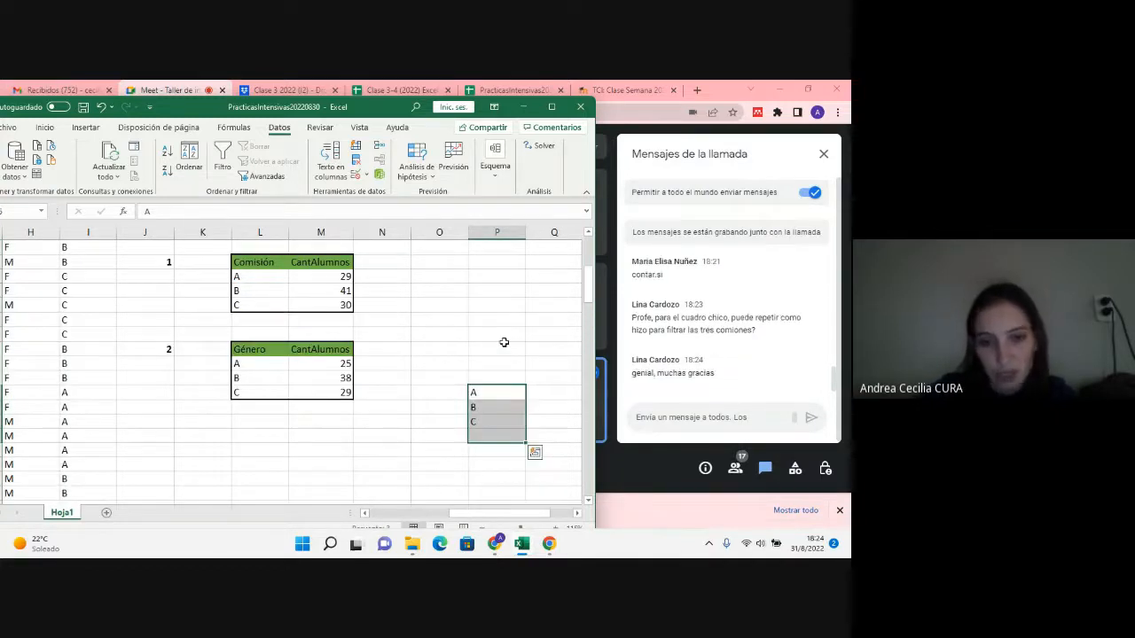
Step: Replace the Género table's A and B labels in L23:L24 with the data's gender codes M and F, and delete the C label in L25
drag(472, 513, 398, 525)
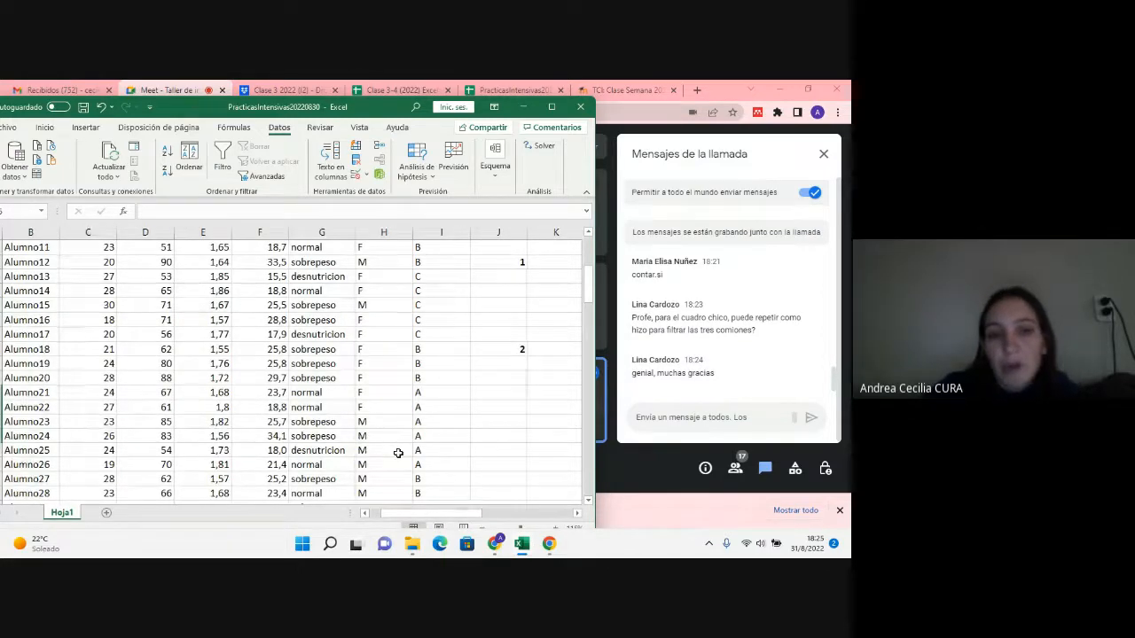
scroll(398, 450, up, 4)
drag(399, 306, 398, 377)
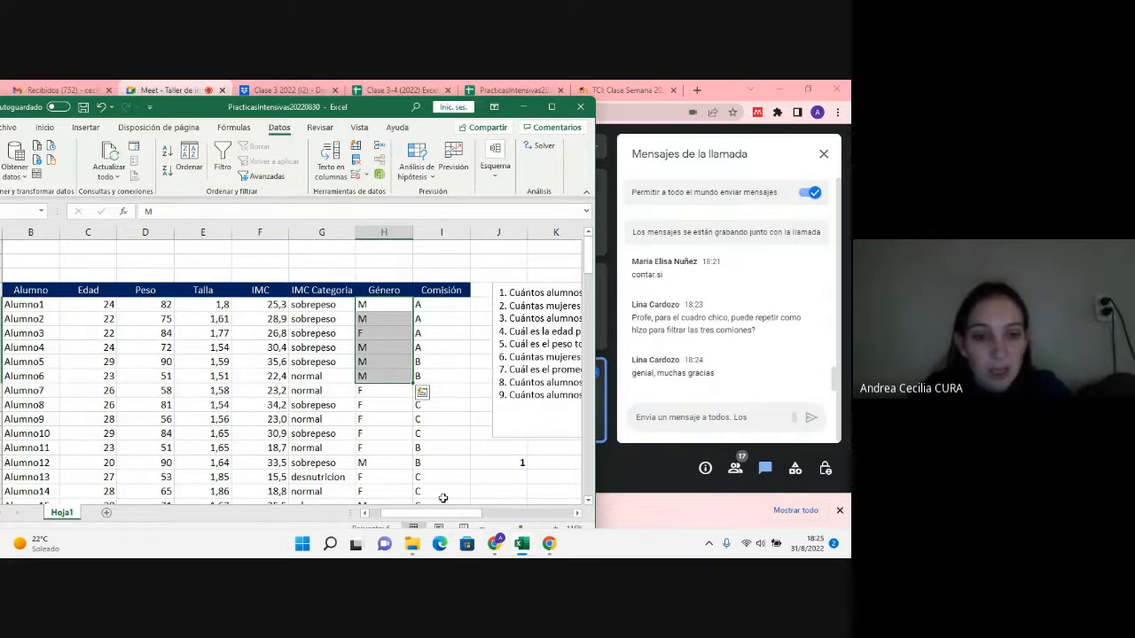
drag(446, 513, 480, 516)
scroll(471, 431, down, 3)
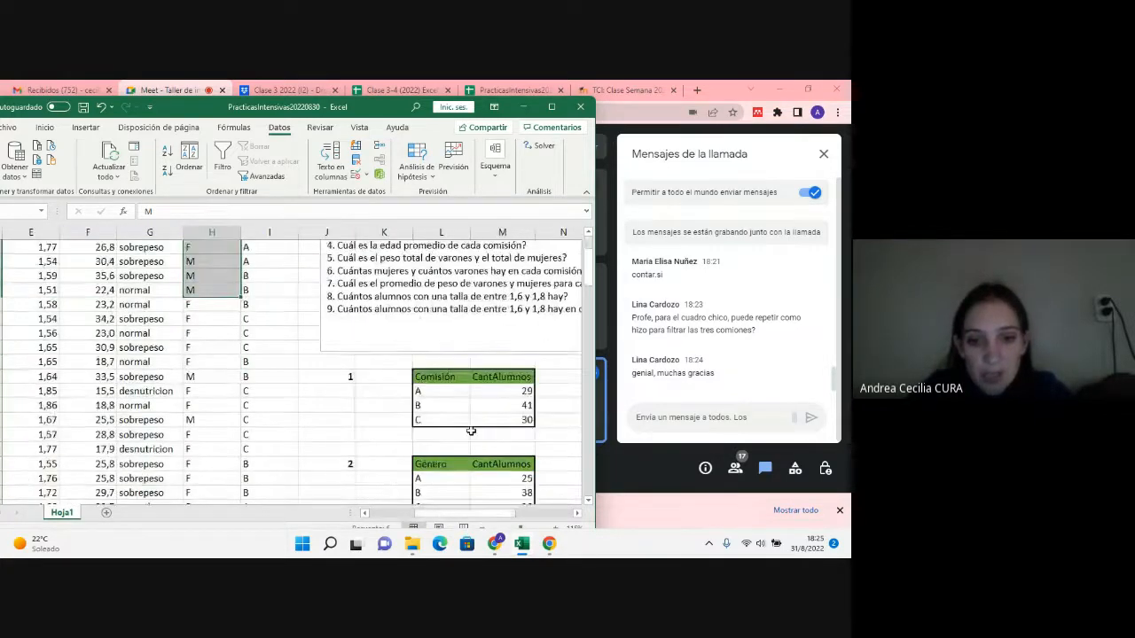
click(453, 438)
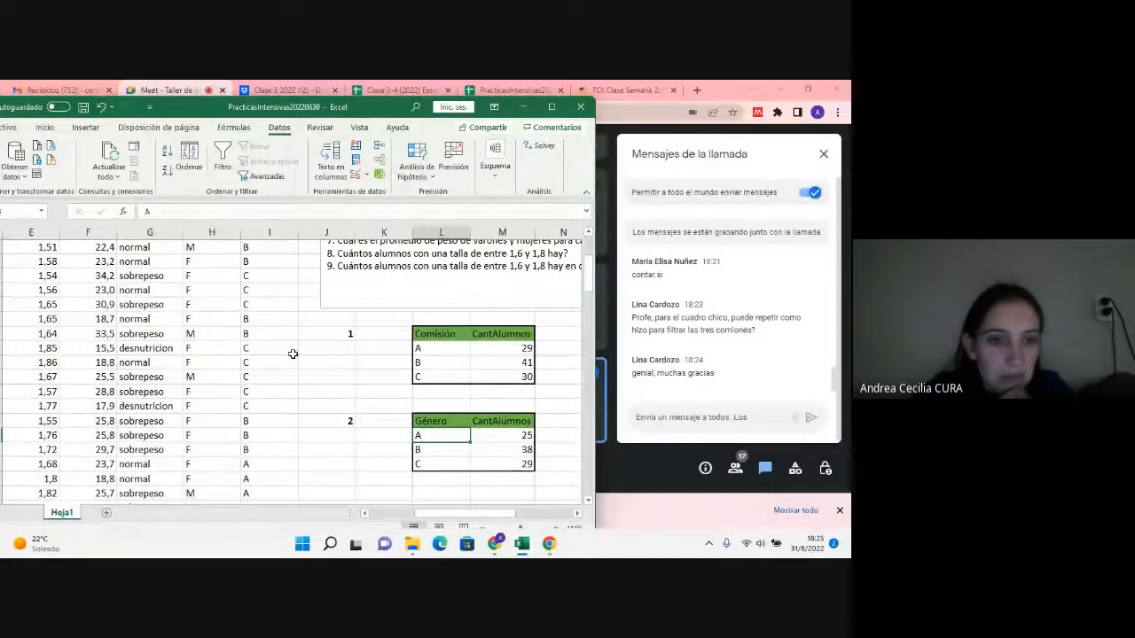
scroll(293, 354, up, 3)
scroll(202, 326, down, 1)
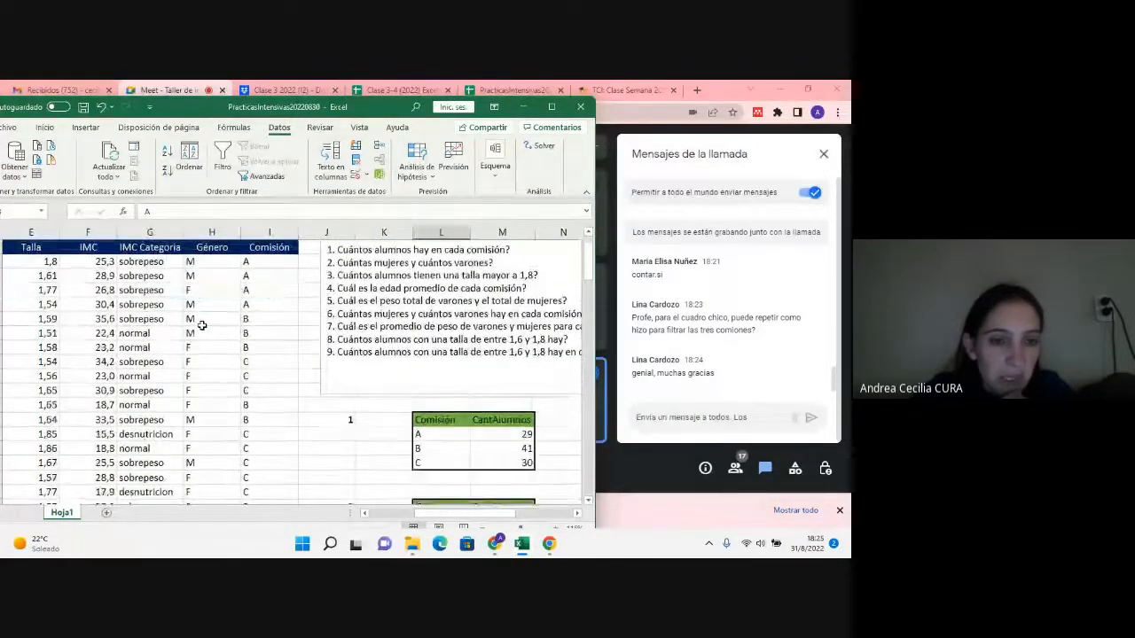
scroll(202, 325, down, 1)
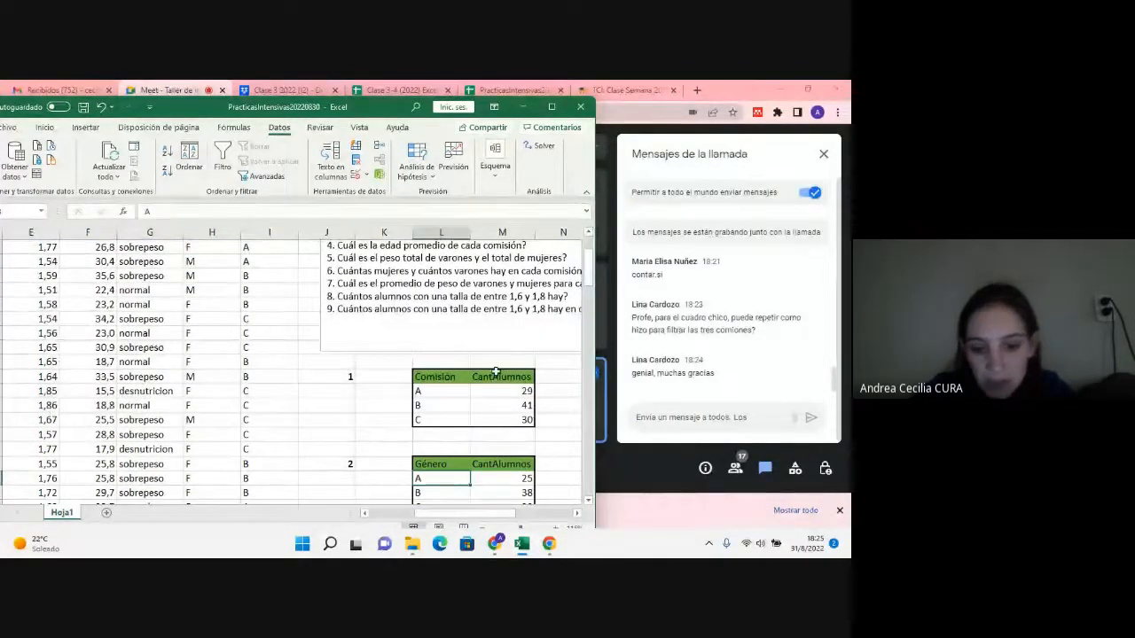
scroll(496, 372, down, 1)
text(M)
key(Return)
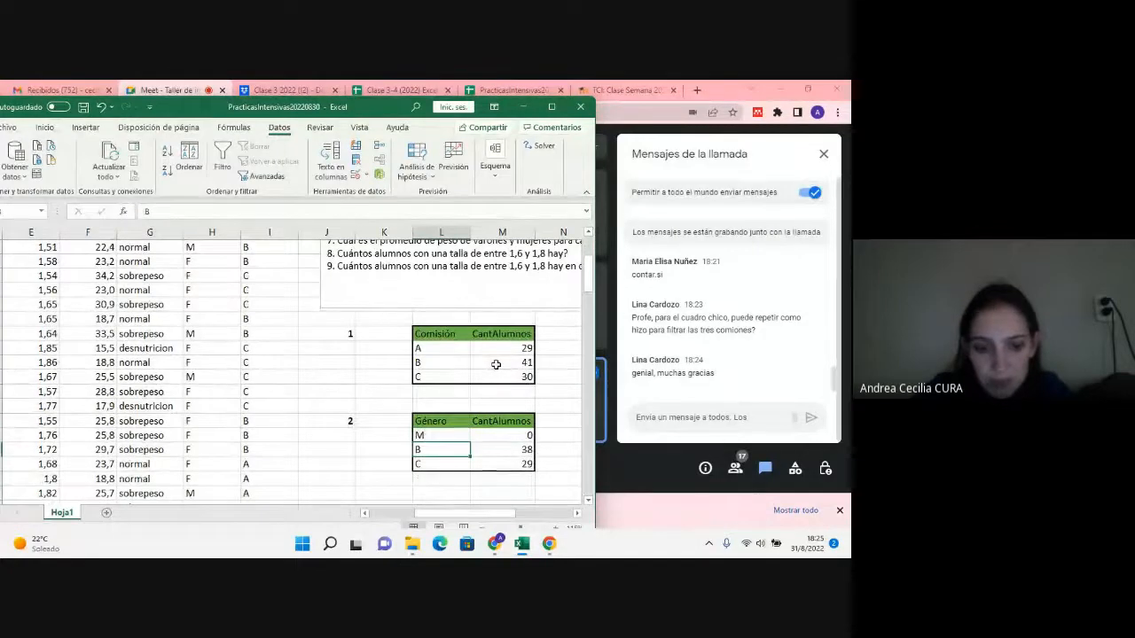
text(F)
key(Return)
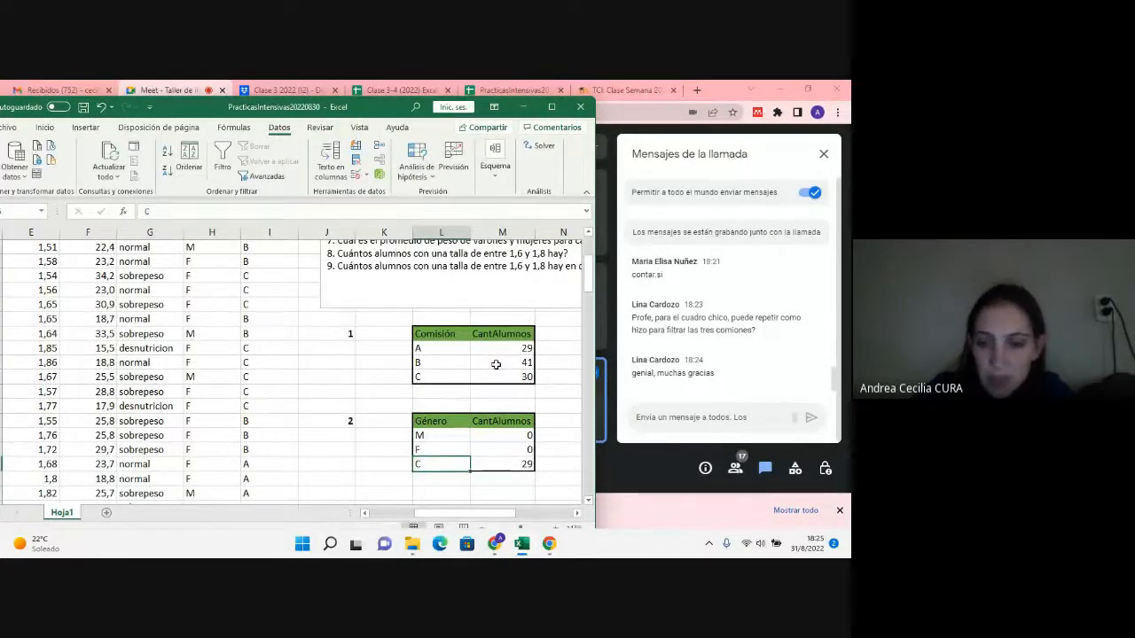
key(Delete)
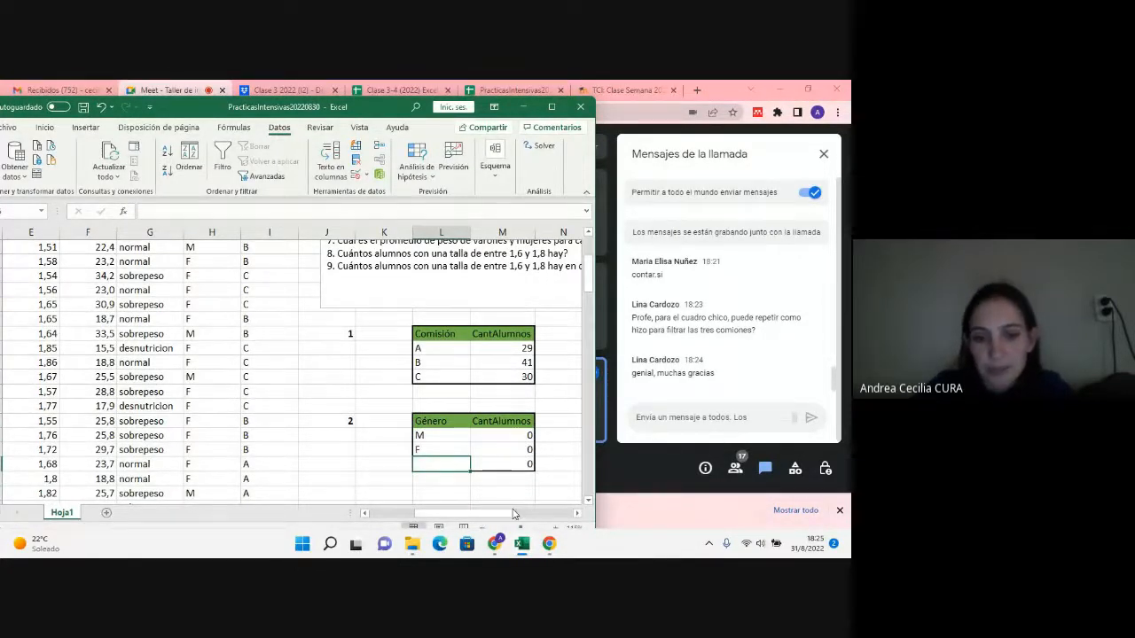
Step: Apply a thick outside border around the reduced Género and CantAlumnos table in L22:M24
click(457, 425)
drag(460, 430, 532, 465)
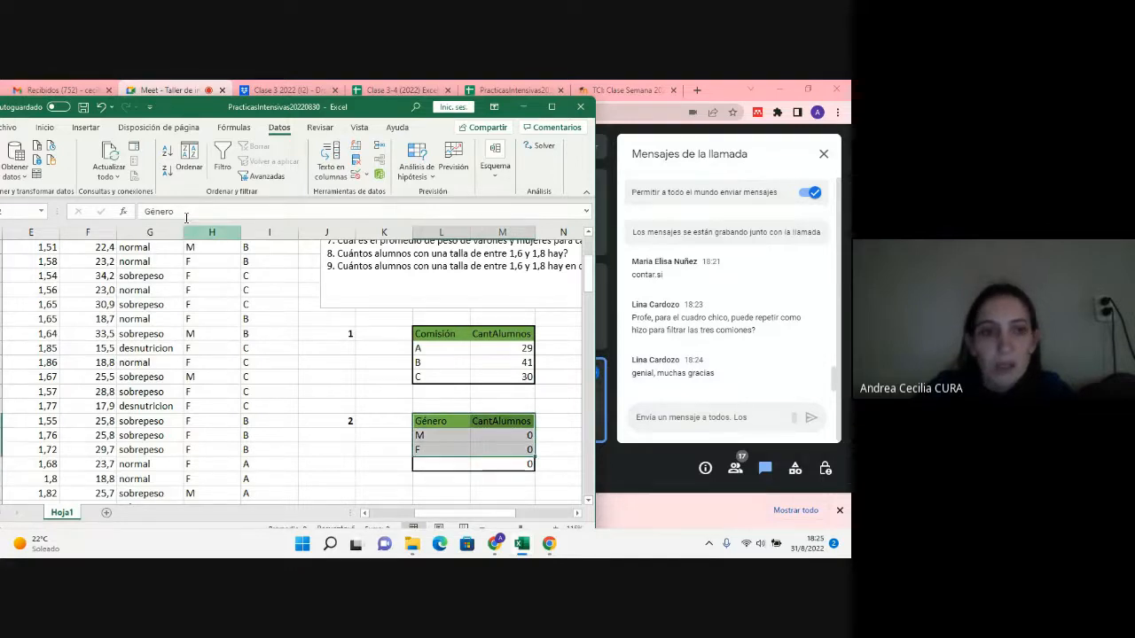
click(41, 129)
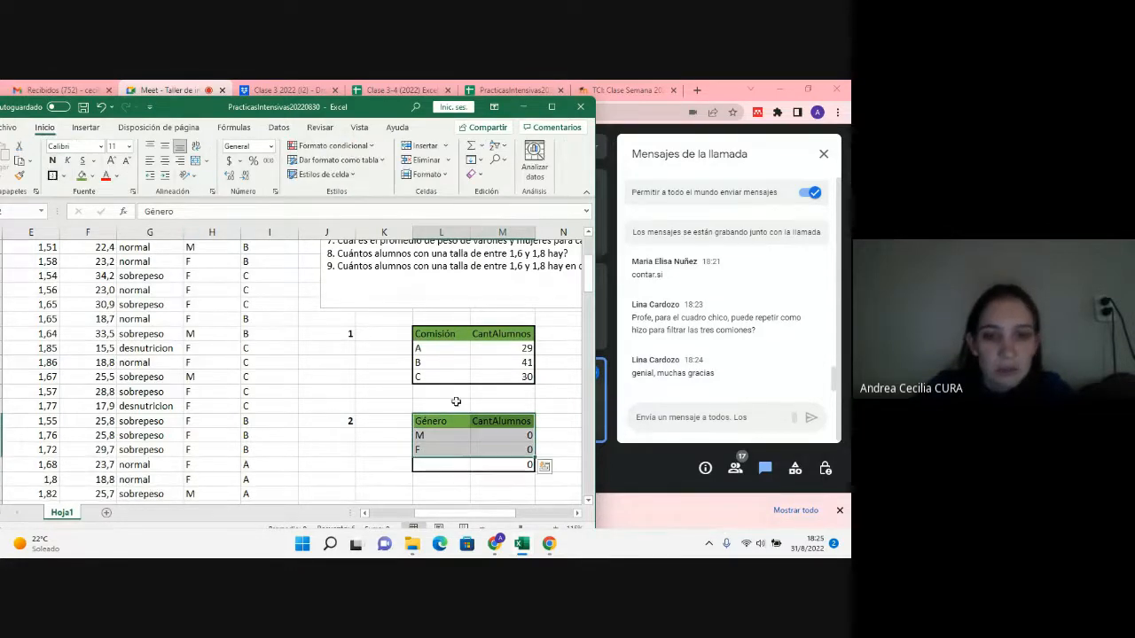
Step: Copy the blank formatting of J24 onto the leftover row L25:M25 and delete that row's contents
drag(451, 463, 508, 465)
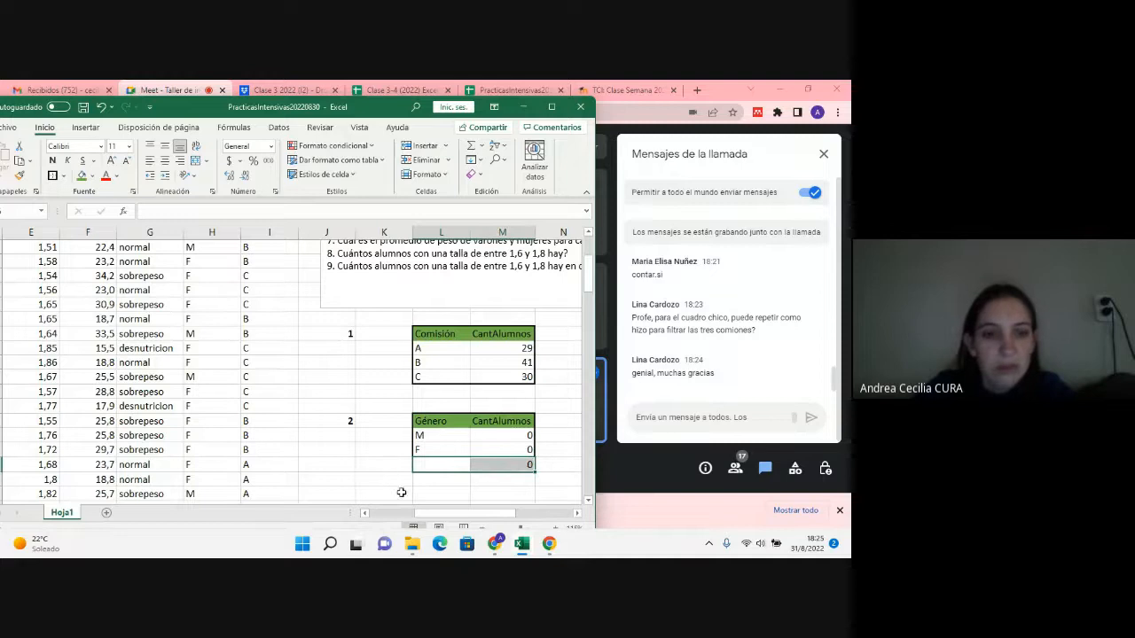
click(345, 451)
click(18, 175)
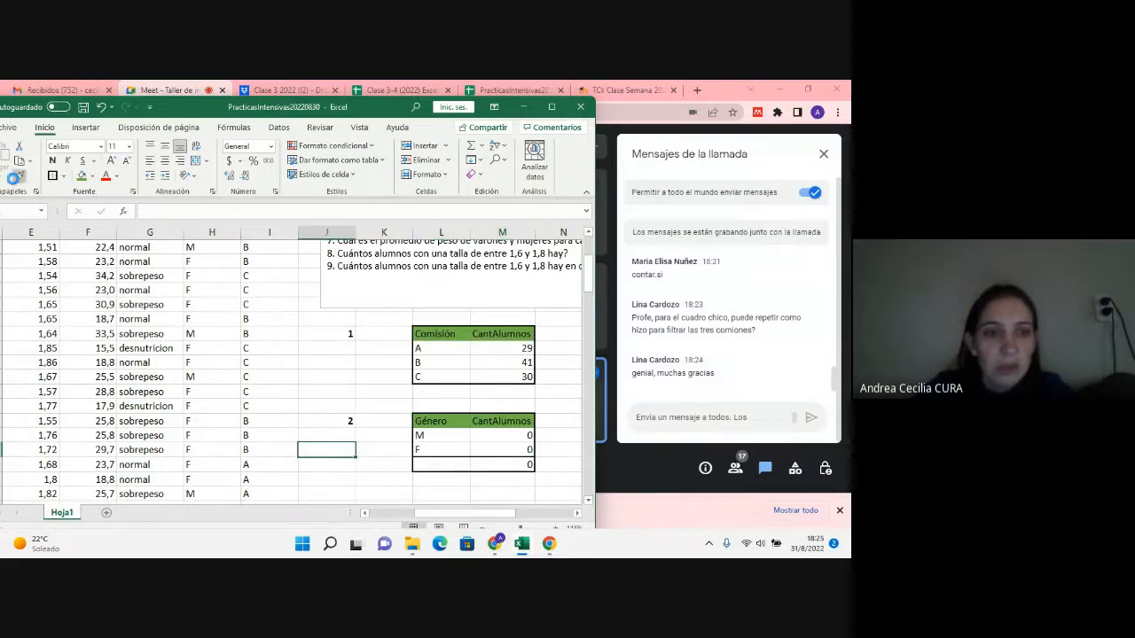
drag(429, 461, 519, 464)
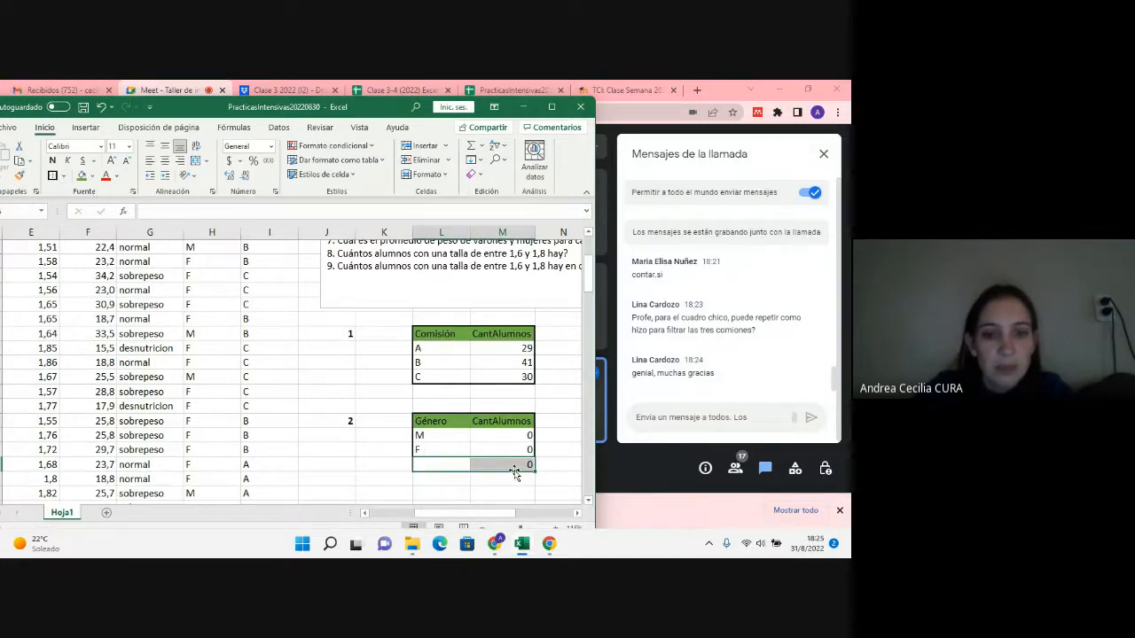
key(Delete)
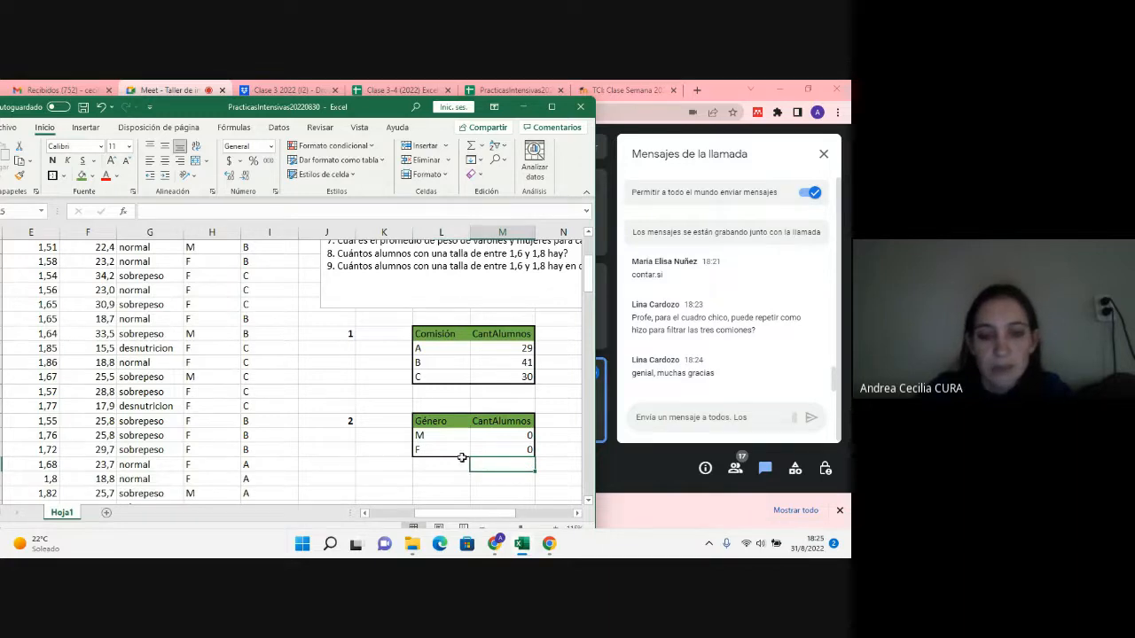
click(440, 477)
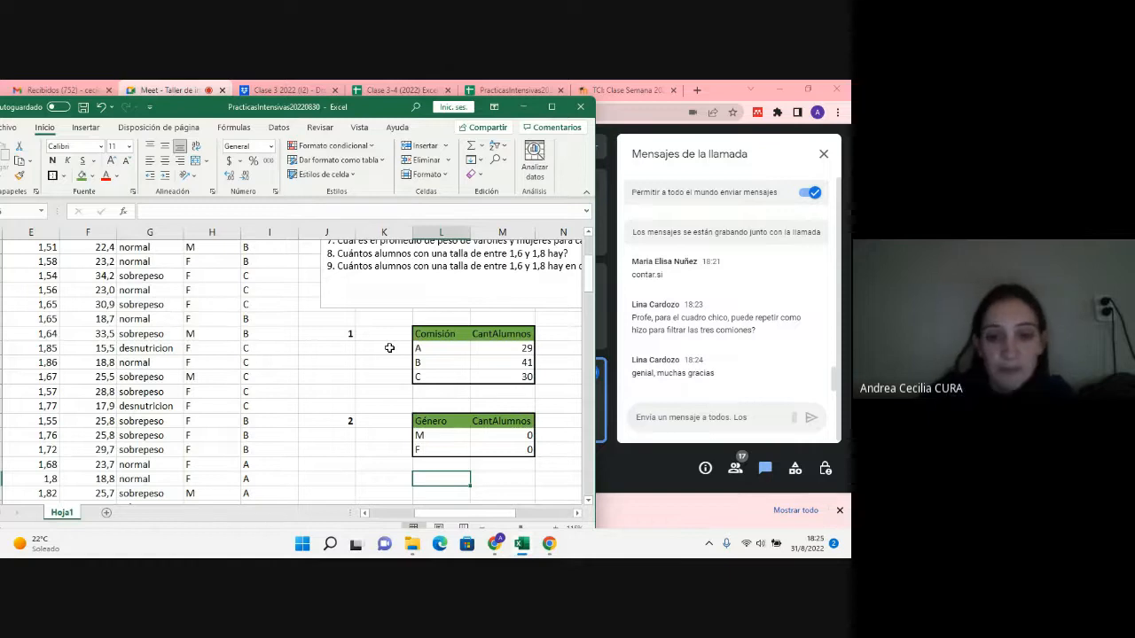
scroll(443, 348, up, 2)
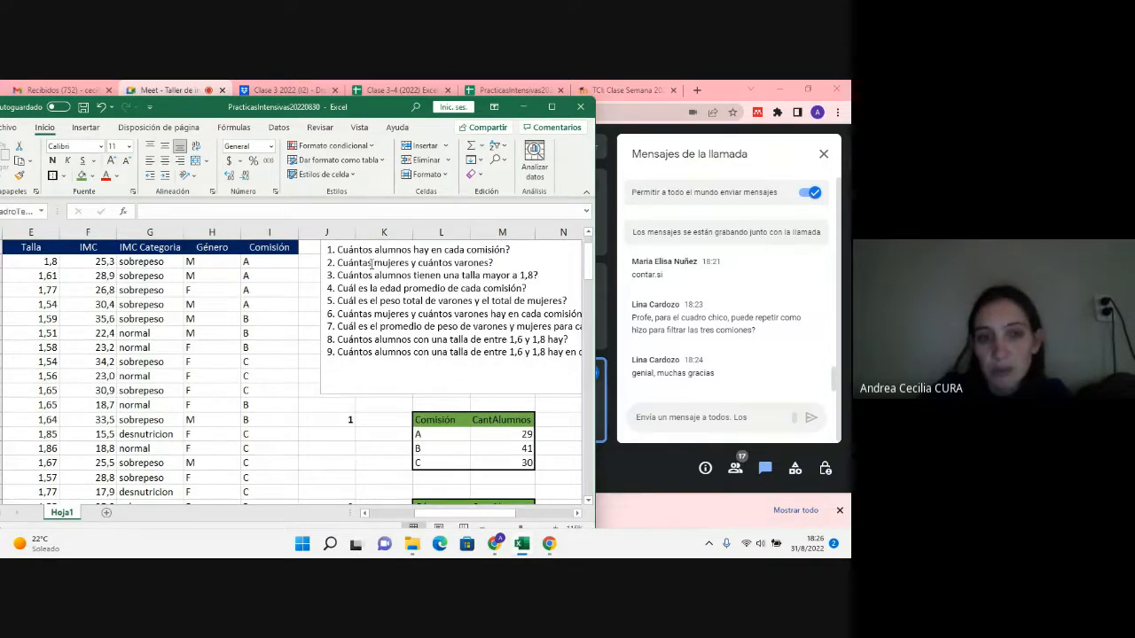
Step: Examine question 2 about women and men, and the range referenced by the CONTAR.SI formula in M23
drag(374, 262, 338, 264)
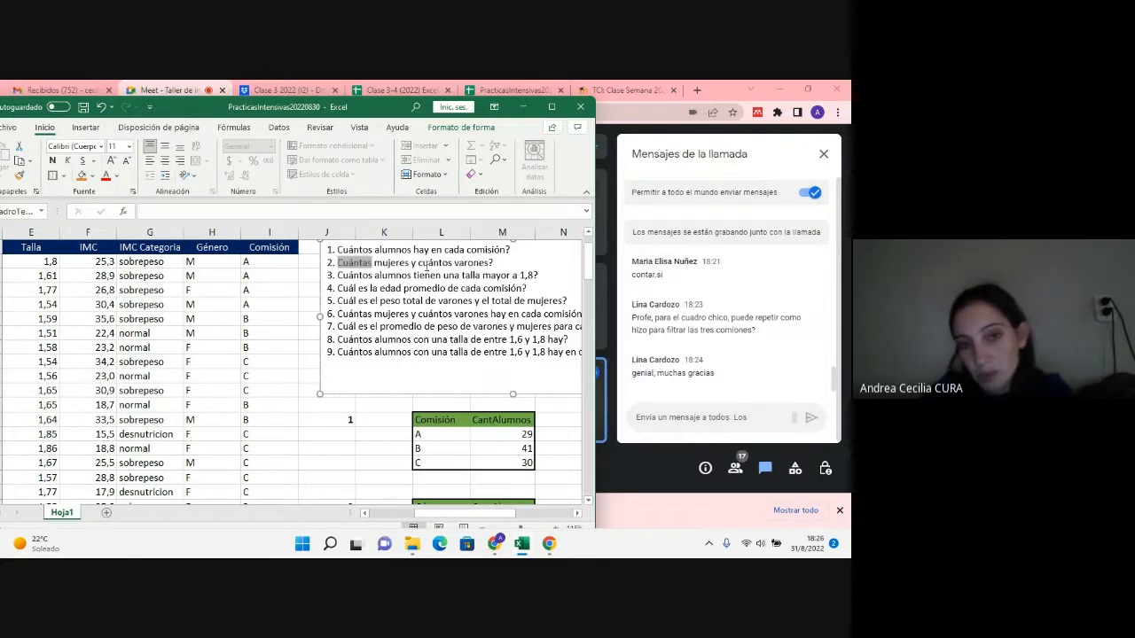
scroll(422, 273, down, 2)
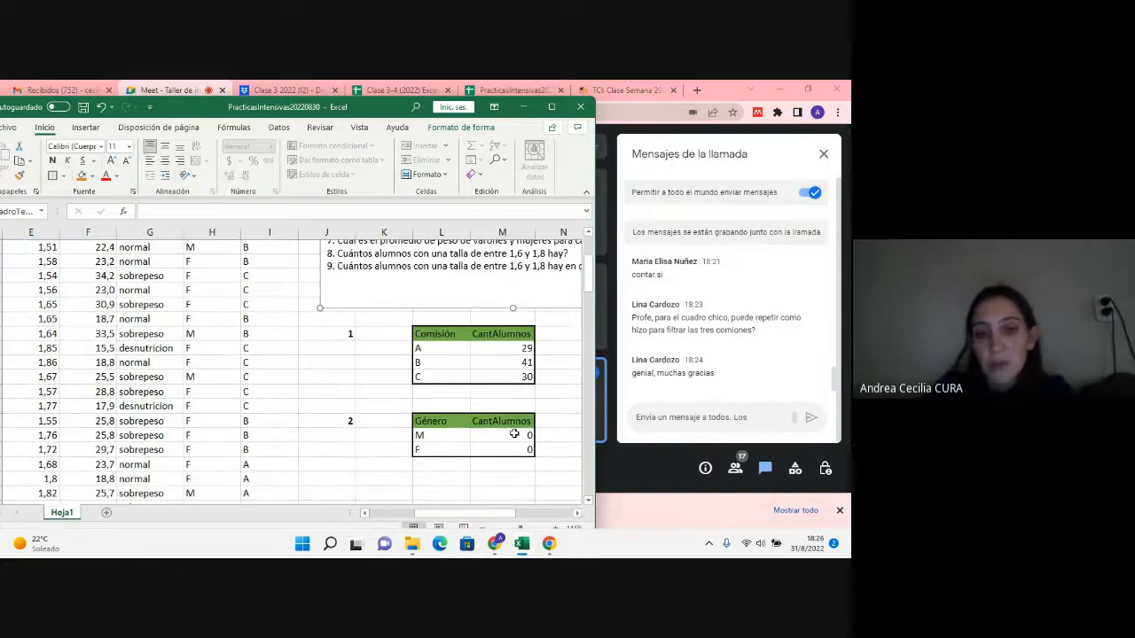
double_click(514, 435)
scroll(327, 455, up, 2)
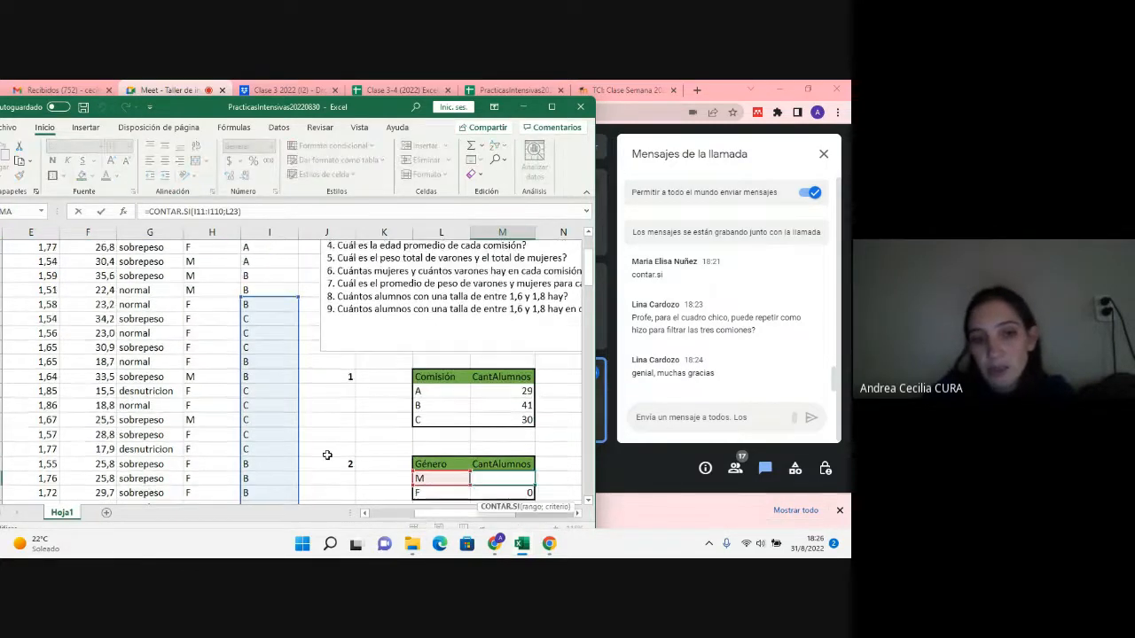
scroll(327, 455, down, 1)
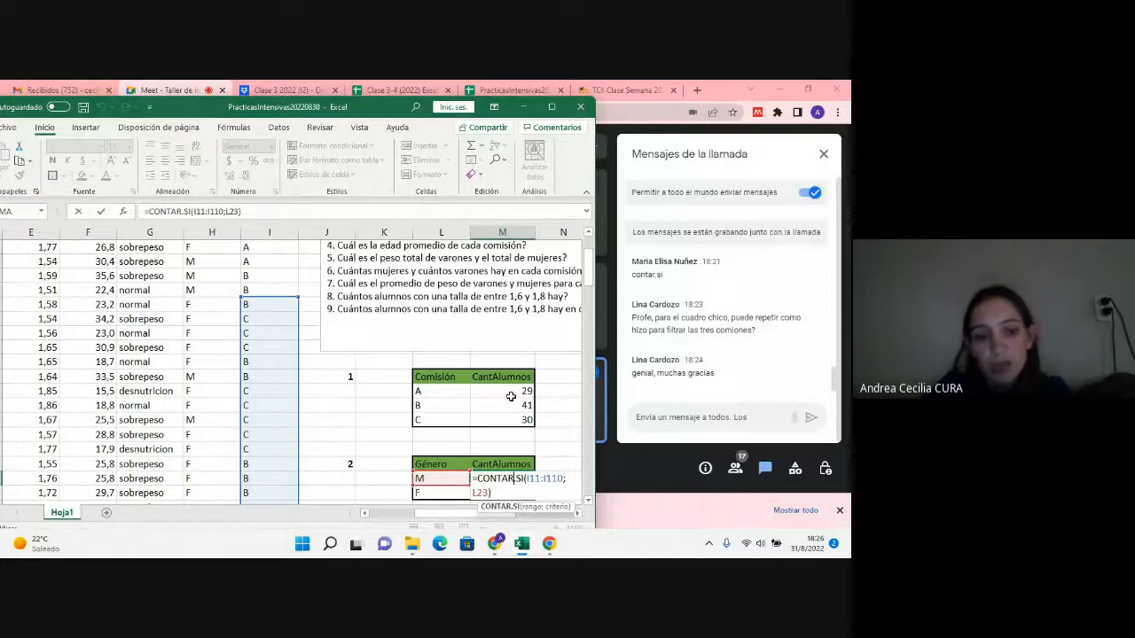
key(Escape)
key(Up)
key(Up)
key(Up)
key(Up)
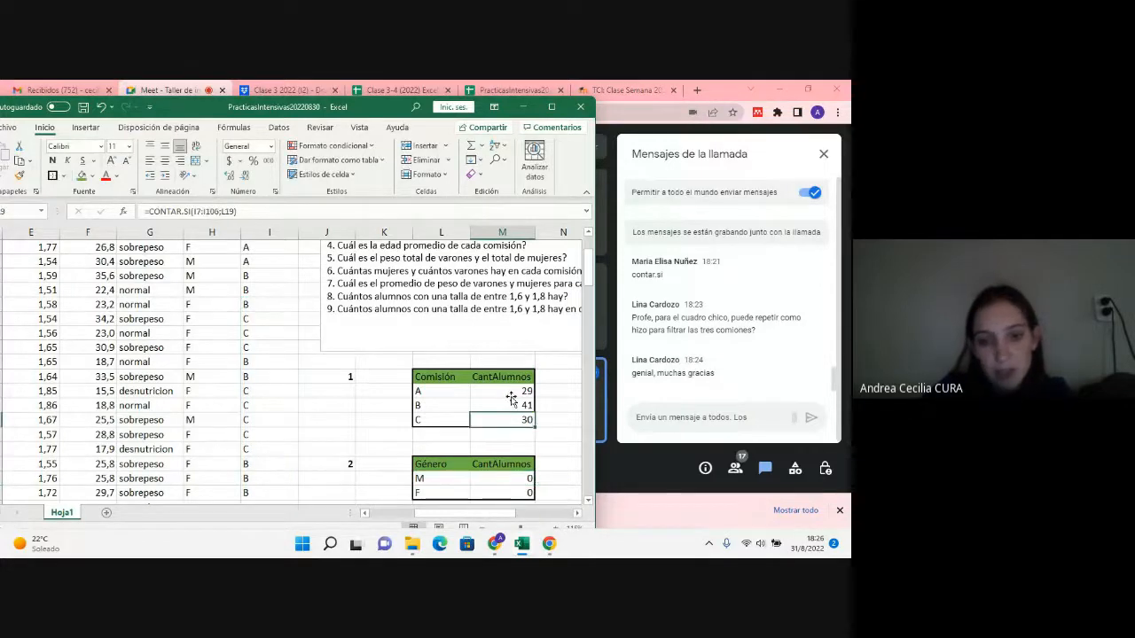
Step: Compare the ranges referenced by the comisión CONTAR.SI formulas for A in M17 and C in M19
double_click(509, 392)
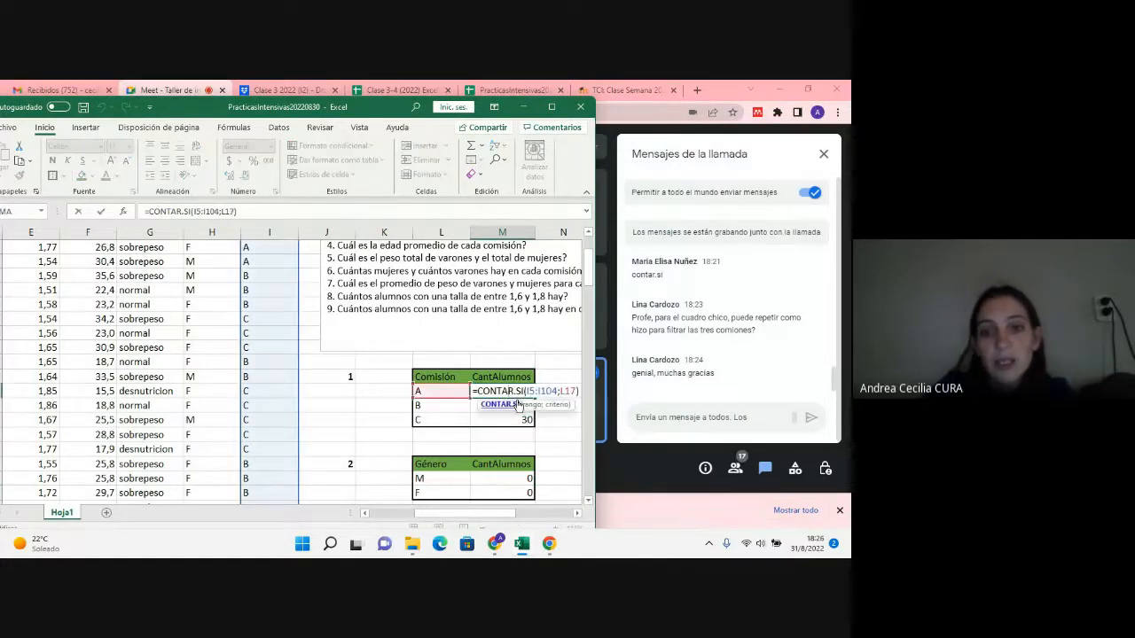
click(529, 391)
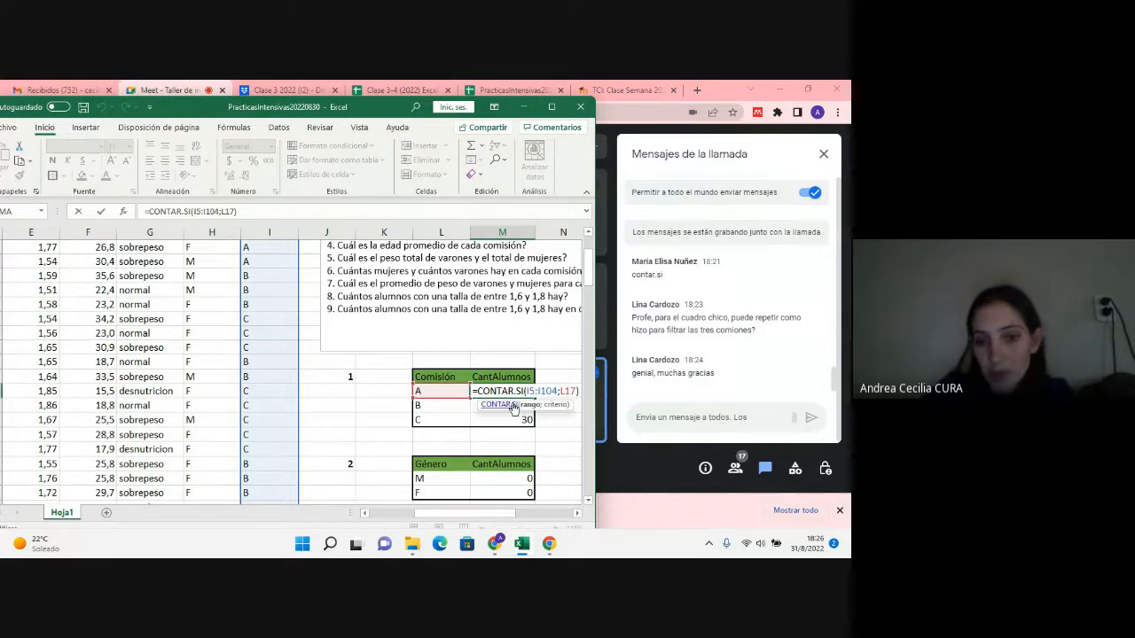
drag(529, 391, 556, 391)
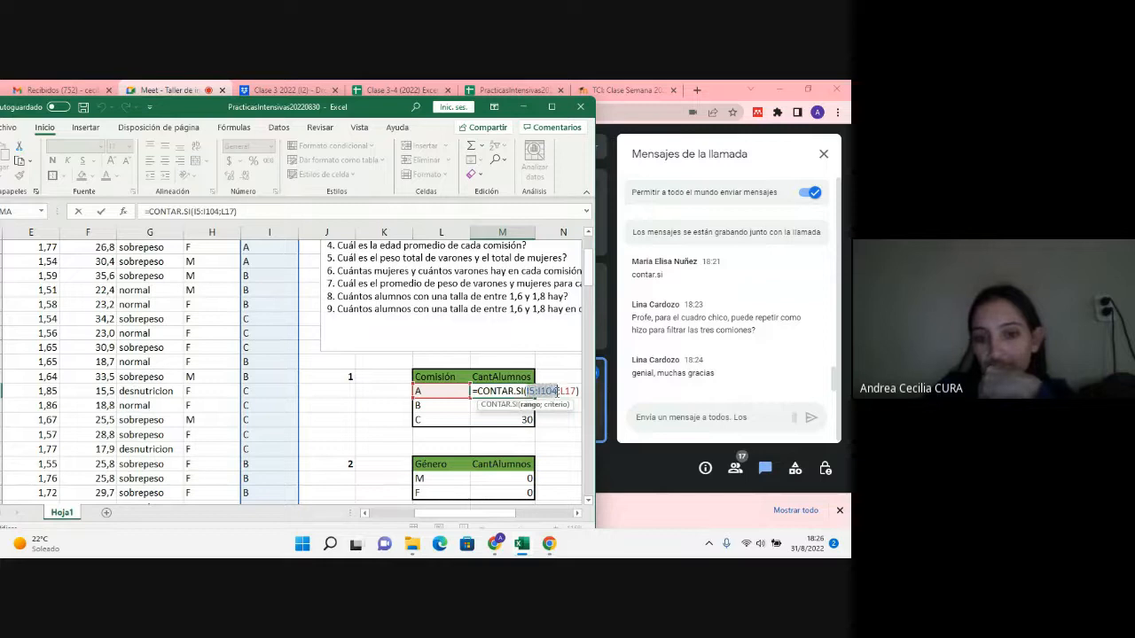
key(Escape)
double_click(497, 420)
scroll(406, 443, up, 2)
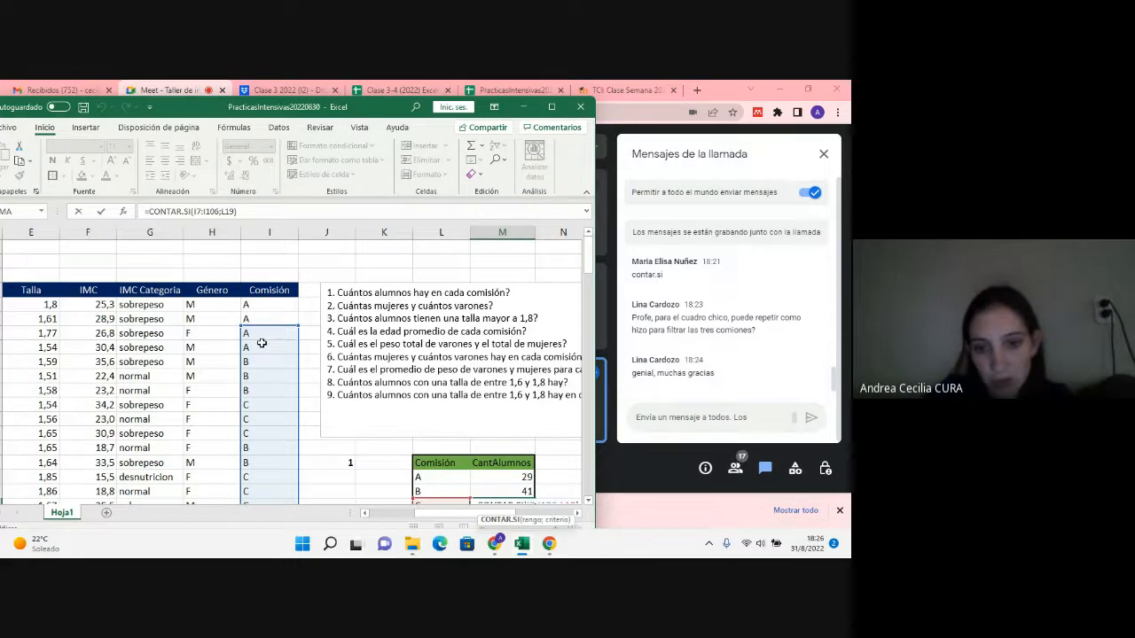
key(ctrl+Return)
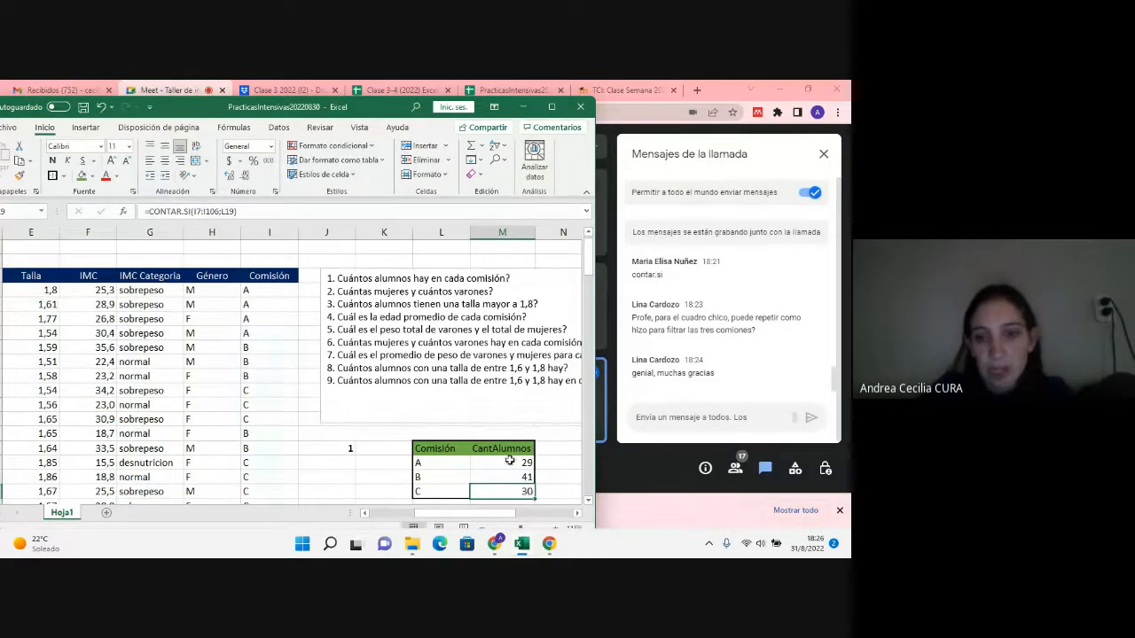
Step: Make the range in M17's comisión formula absolute, giving =CONTAR.SI($I$5:$I$104;L17)
double_click(510, 460)
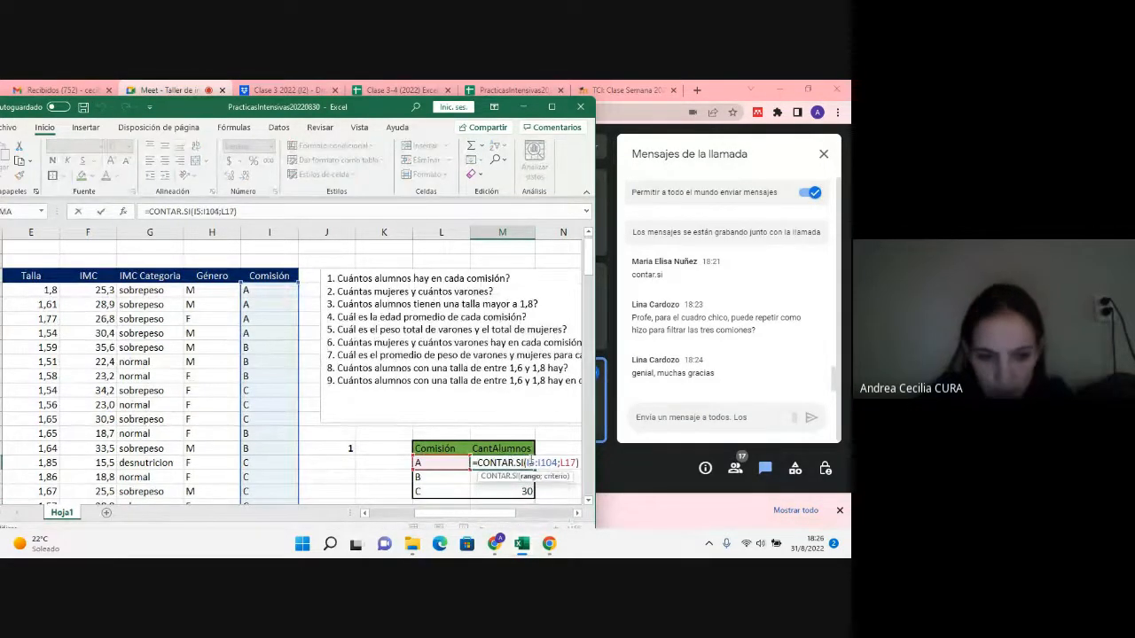
key(F4)
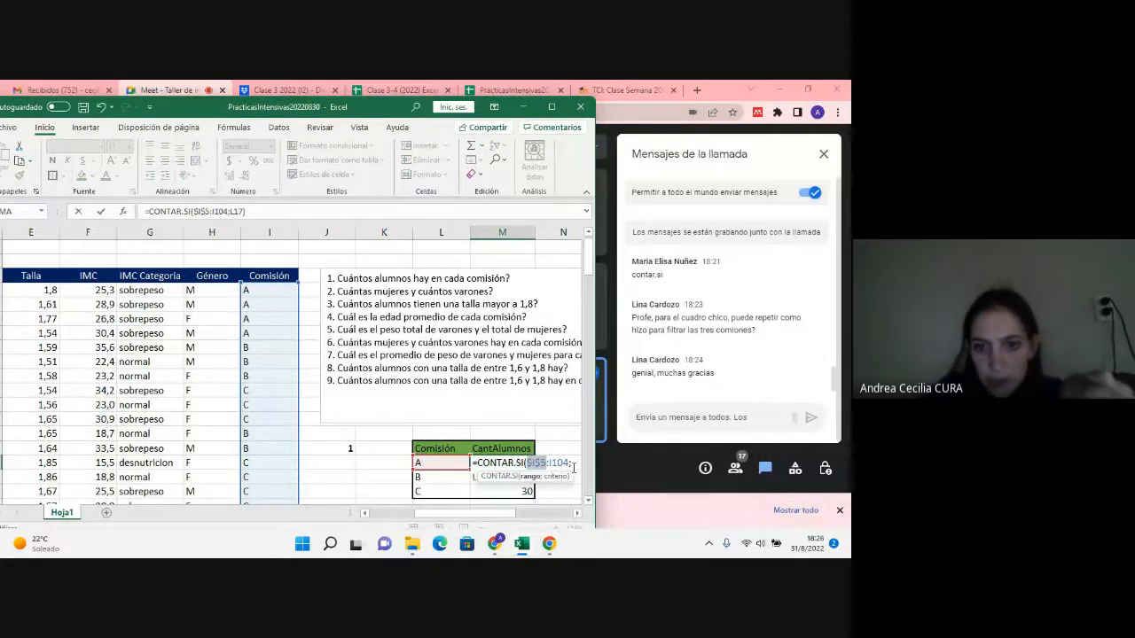
click(567, 467)
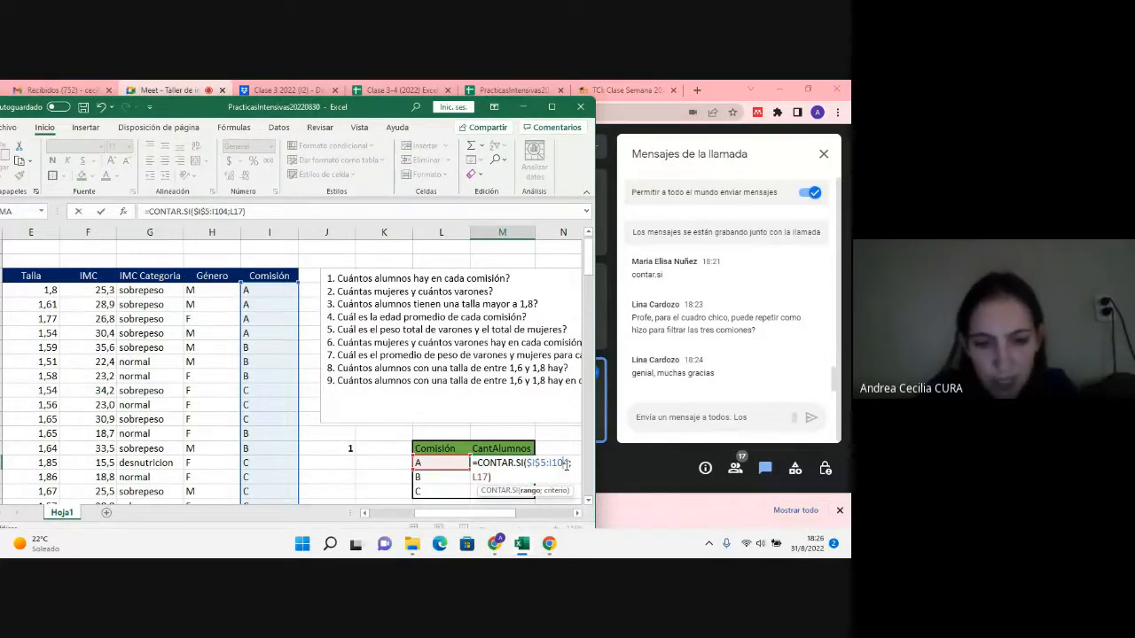
key(Return)
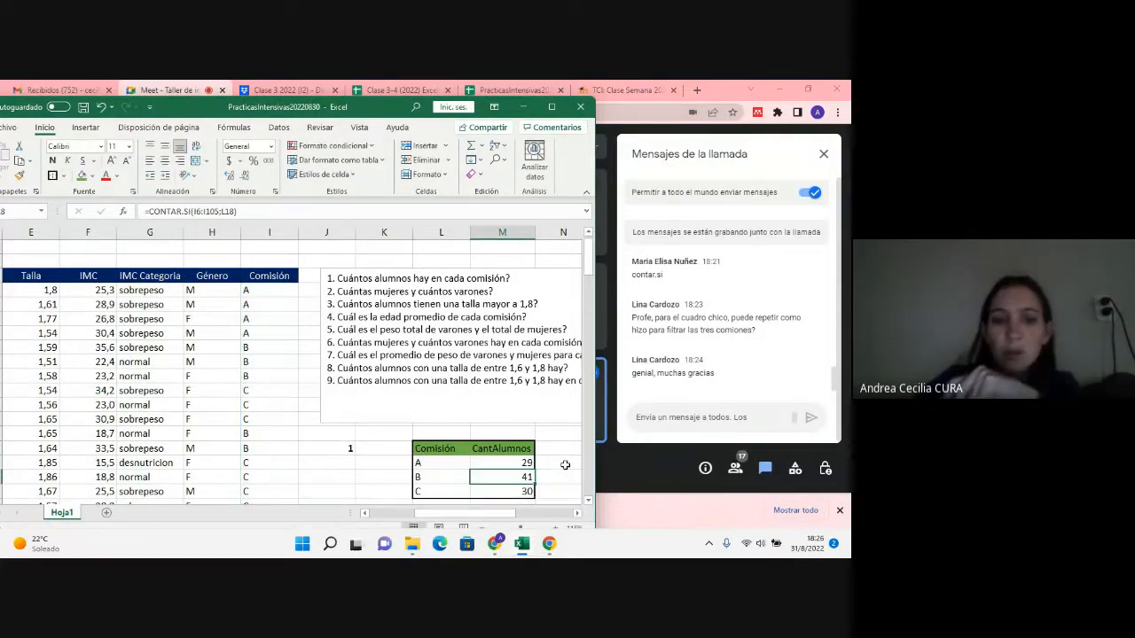
Step: Fill M17's formula down to M19 and reapply the thick outside border around the Comisión table in L16:M19
click(494, 463)
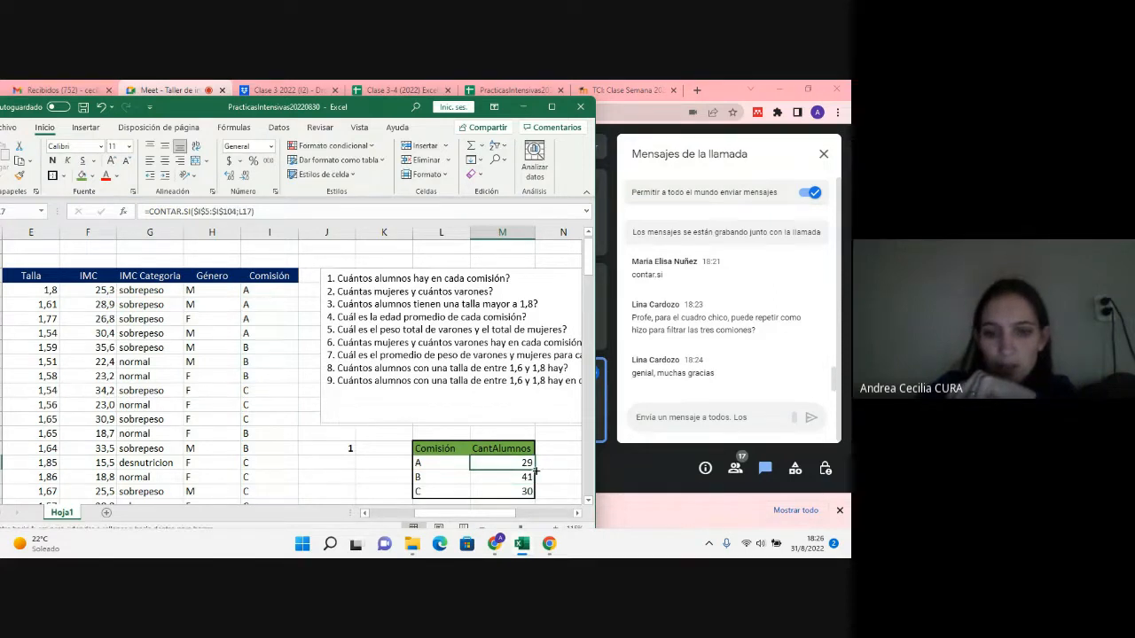
mouse_move(534, 470)
mouse_down()
mouse_move(536, 512)
mouse_move(539, 454)
mouse_up()
click(552, 452)
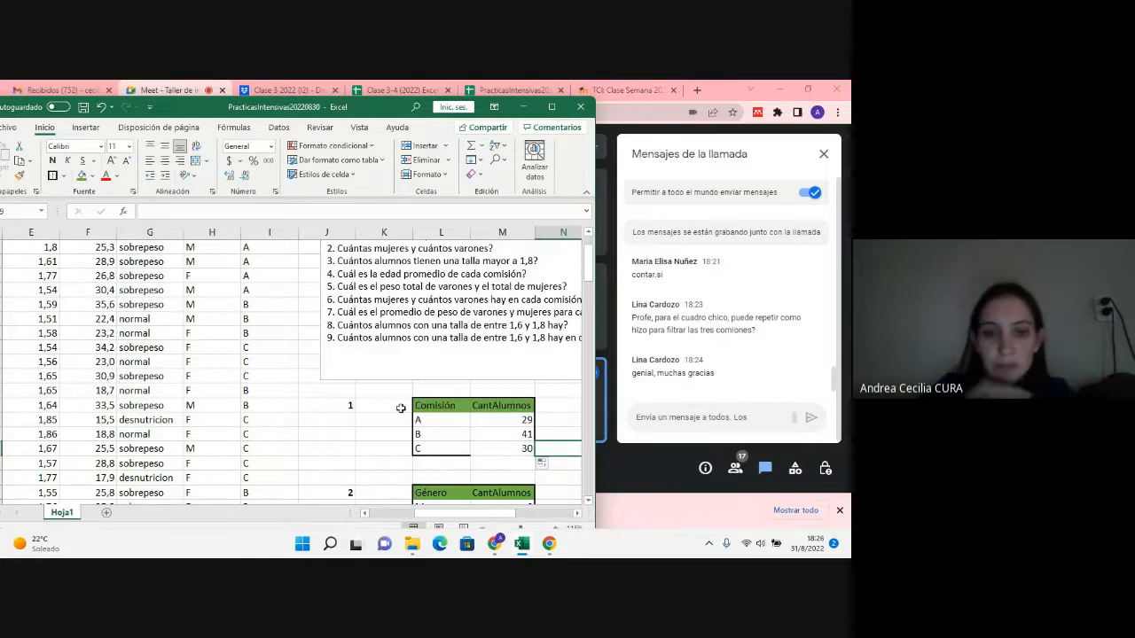
drag(423, 403, 487, 445)
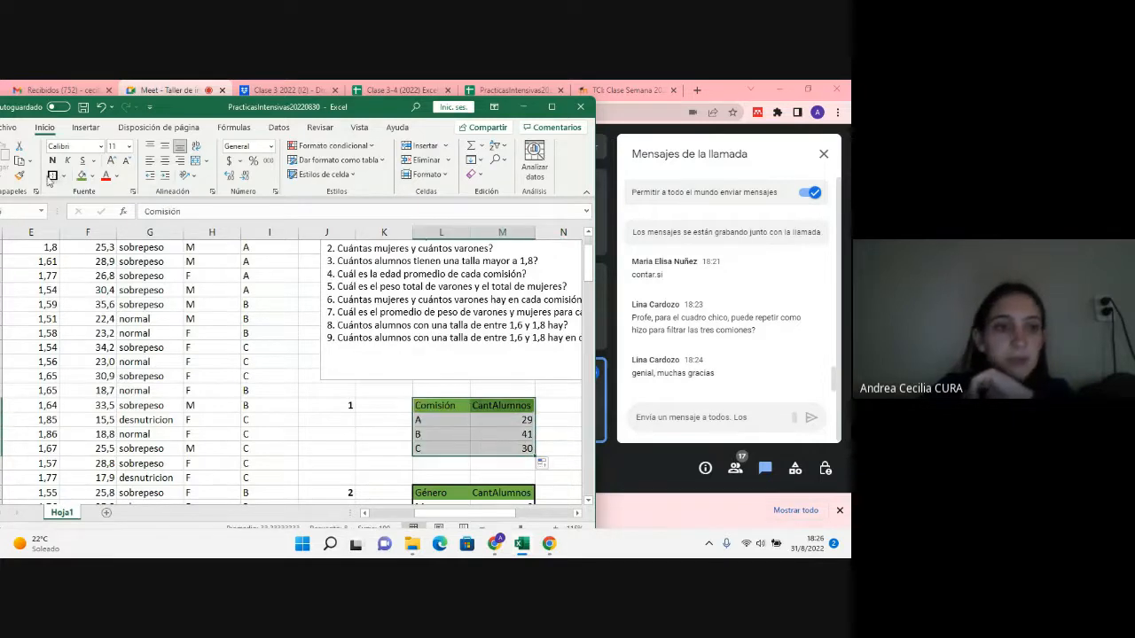
double_click(507, 448)
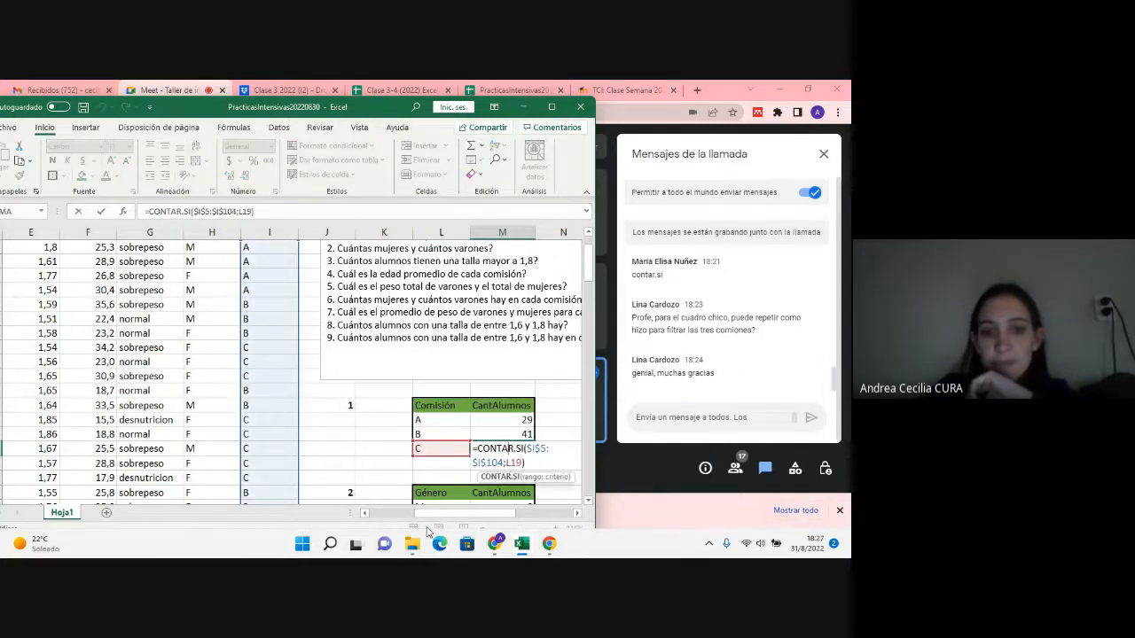
key(Escape)
scroll(372, 454, up, 1)
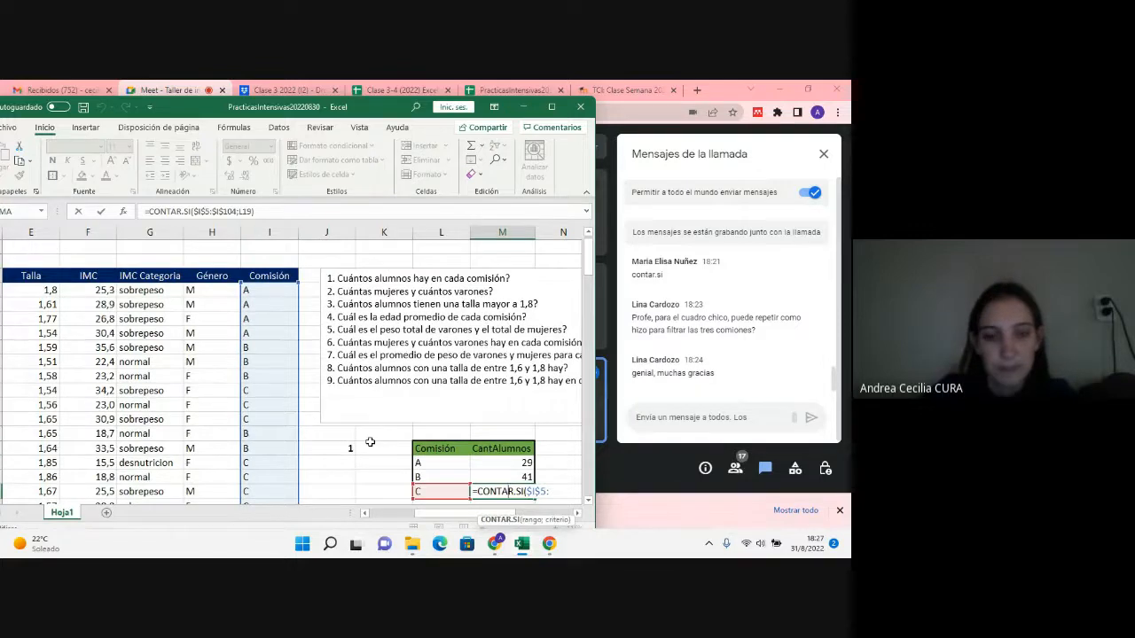
scroll(371, 442, down, 4)
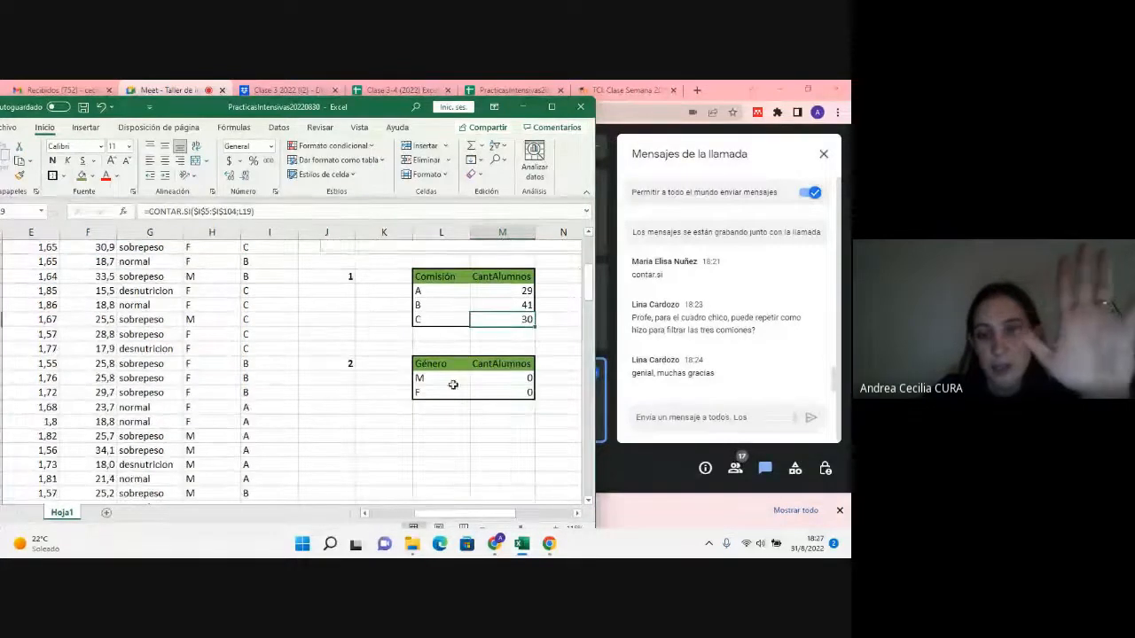
Step: Change the counting range of M23's CONTAR.SI formula to the Género data in H5:H104
click(495, 384)
double_click(499, 380)
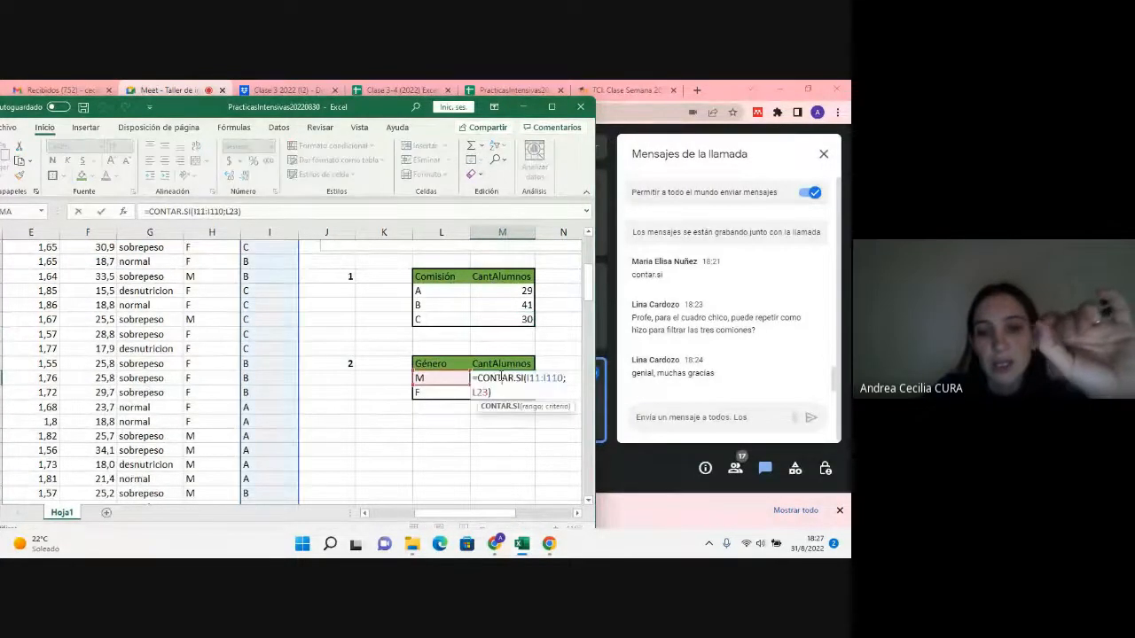
scroll(218, 329, up, 3)
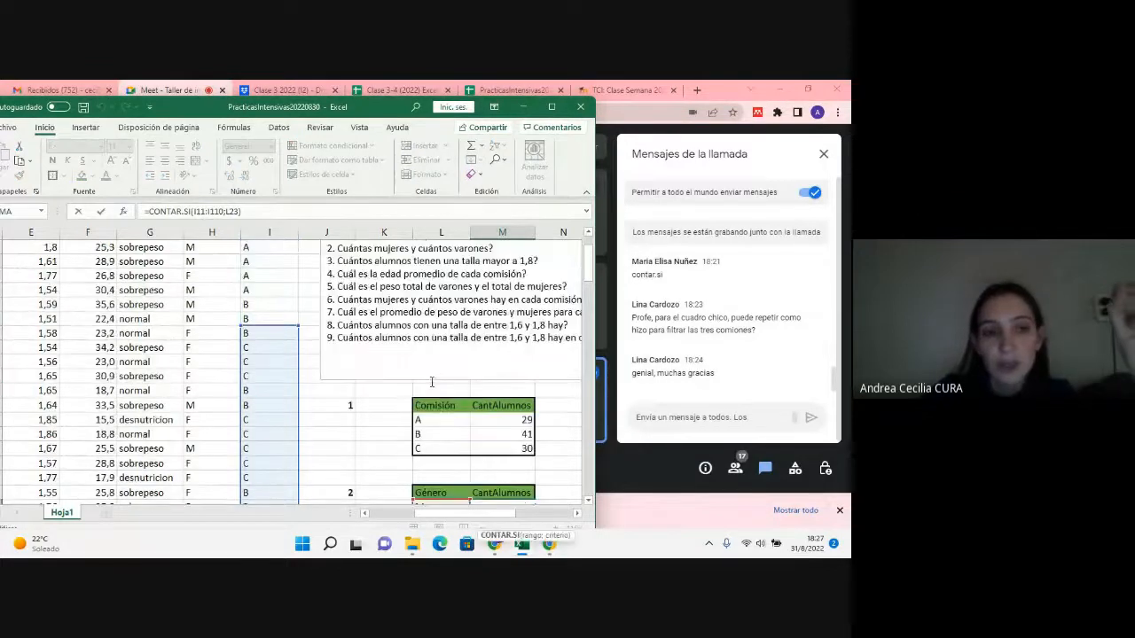
scroll(218, 329, up, 1)
drag(266, 370, 272, 291)
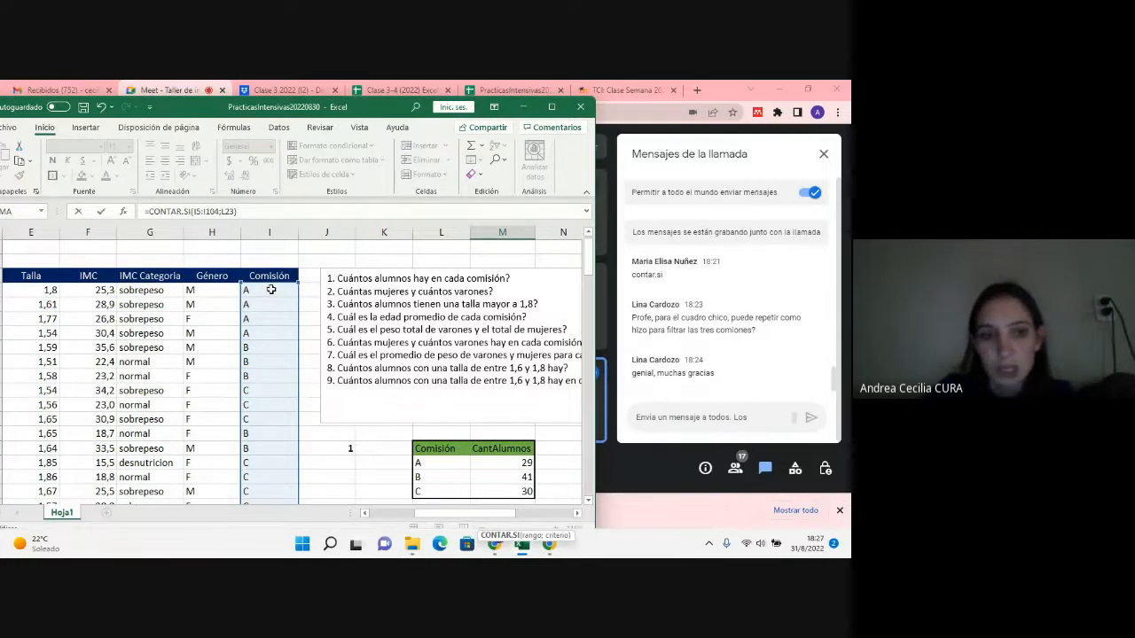
drag(272, 291, 197, 297)
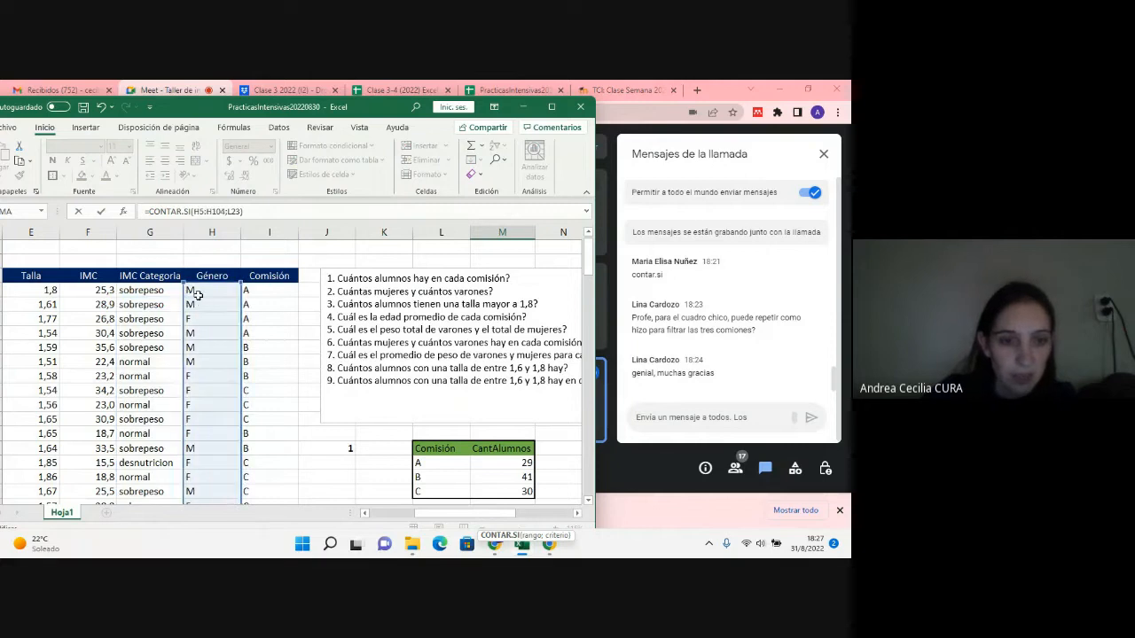
Step: Make the range in M23's formula absolute and enter it as =CONTAR.SI($H$5:$H$104;L23)
scroll(197, 296, down, 2)
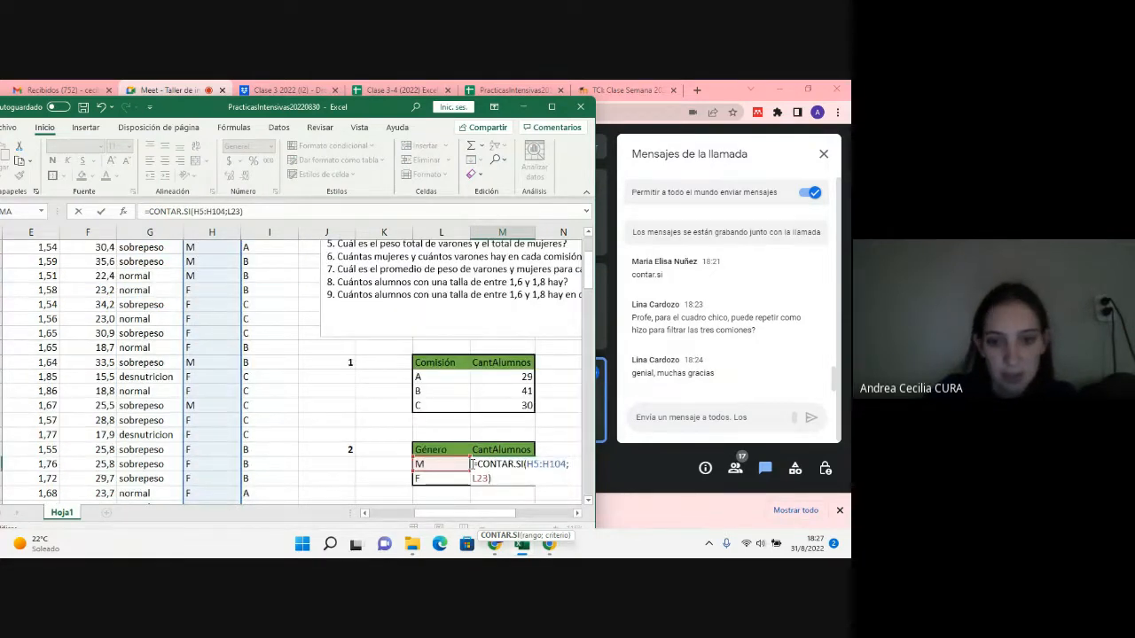
scroll(450, 413, up, 1)
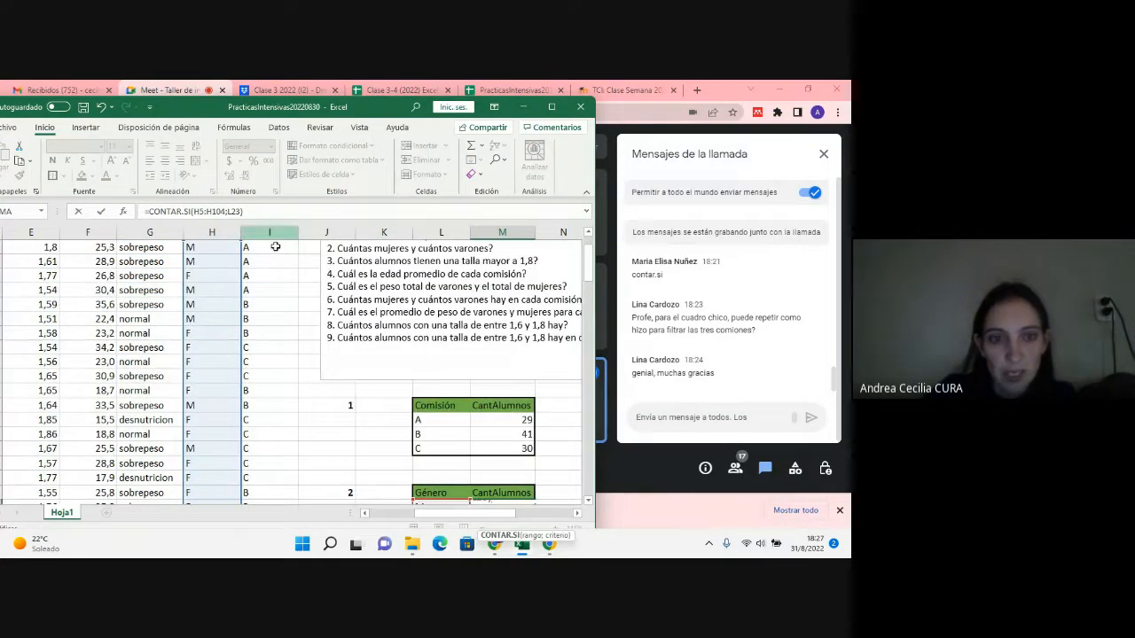
scroll(353, 334, down, 2)
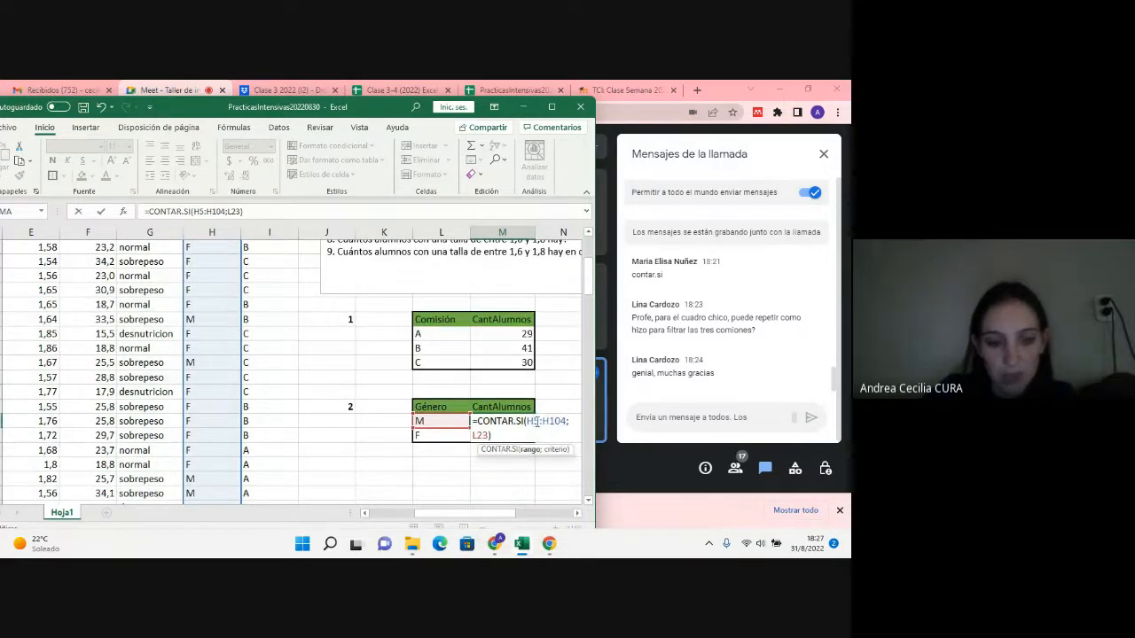
key(F4)
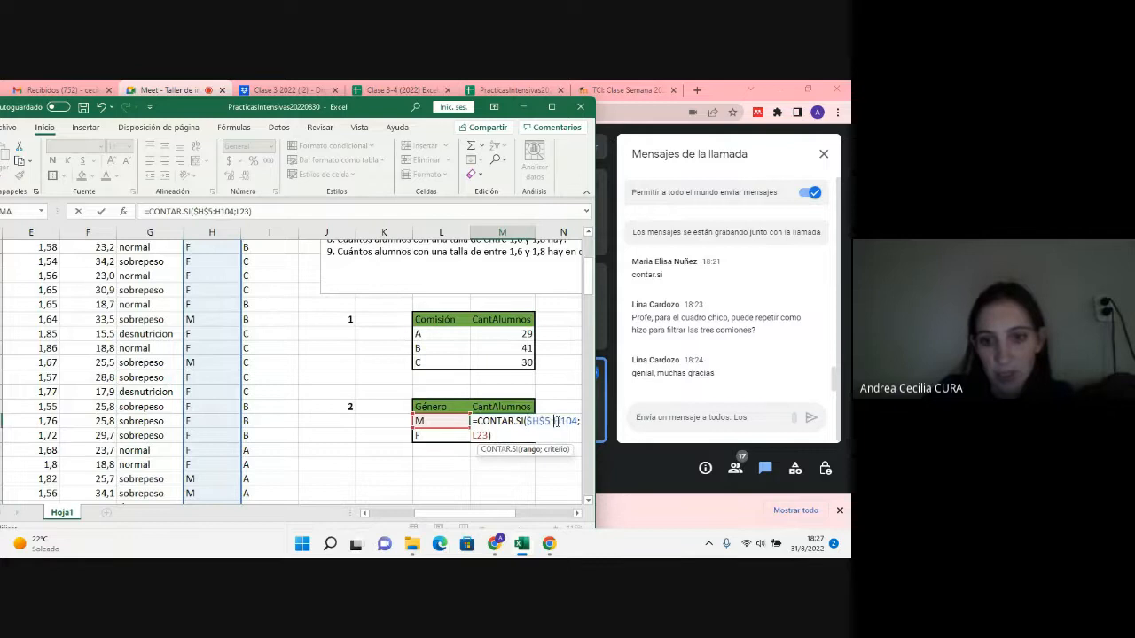
key(F4)
key(Return)
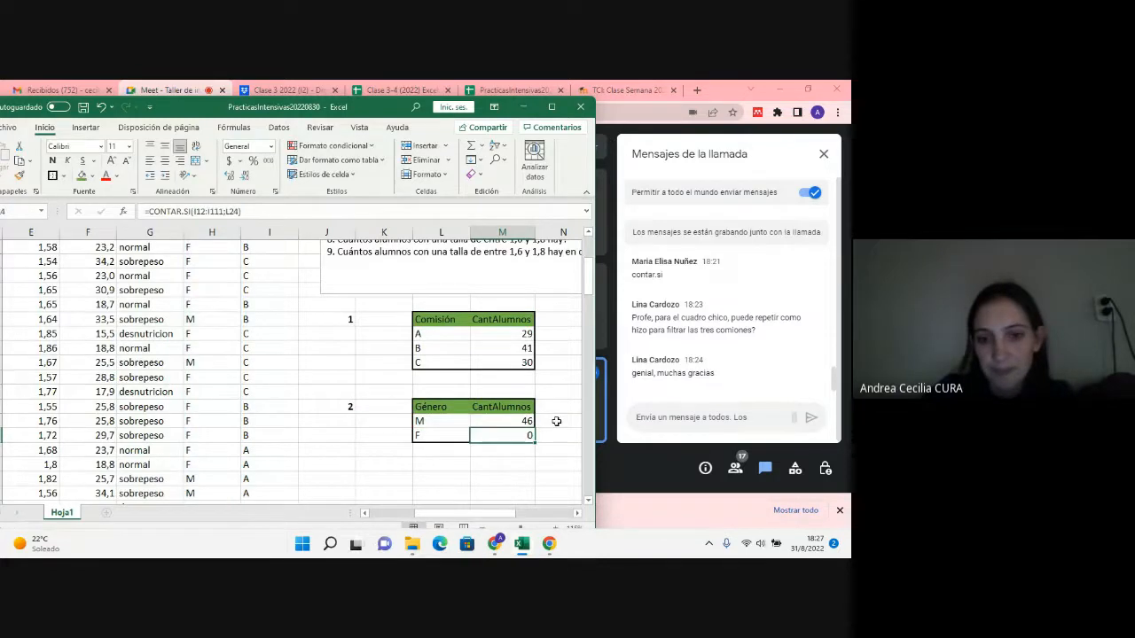
Step: Fill M23's Género count formula down to the F row in M24
click(526, 424)
click(537, 432)
click(533, 434)
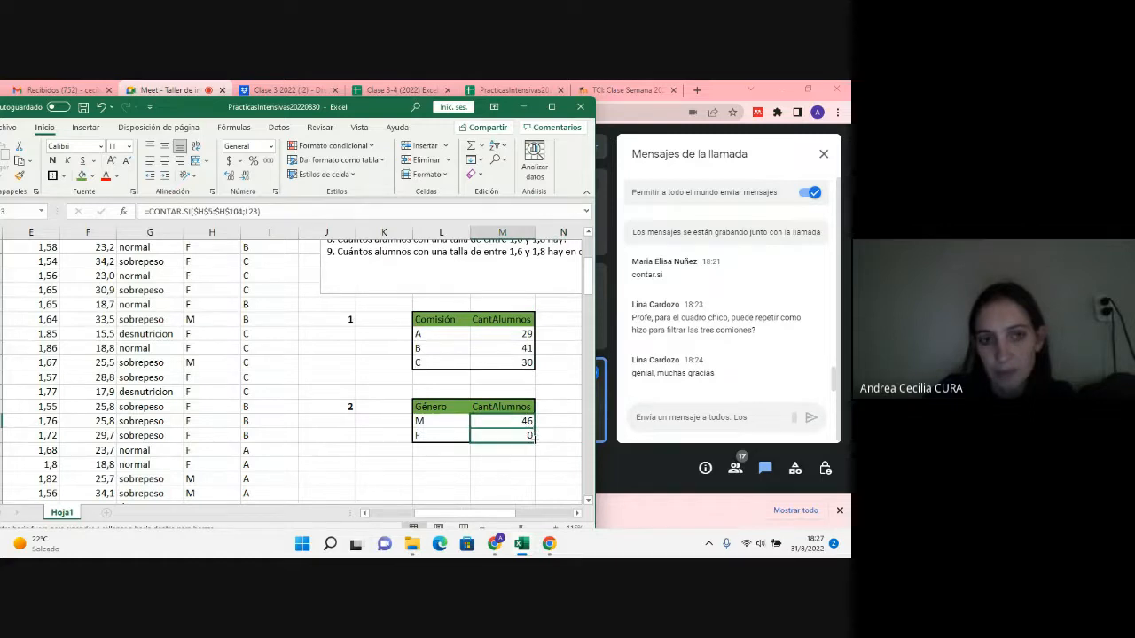
drag(535, 439, 535, 440)
click(460, 481)
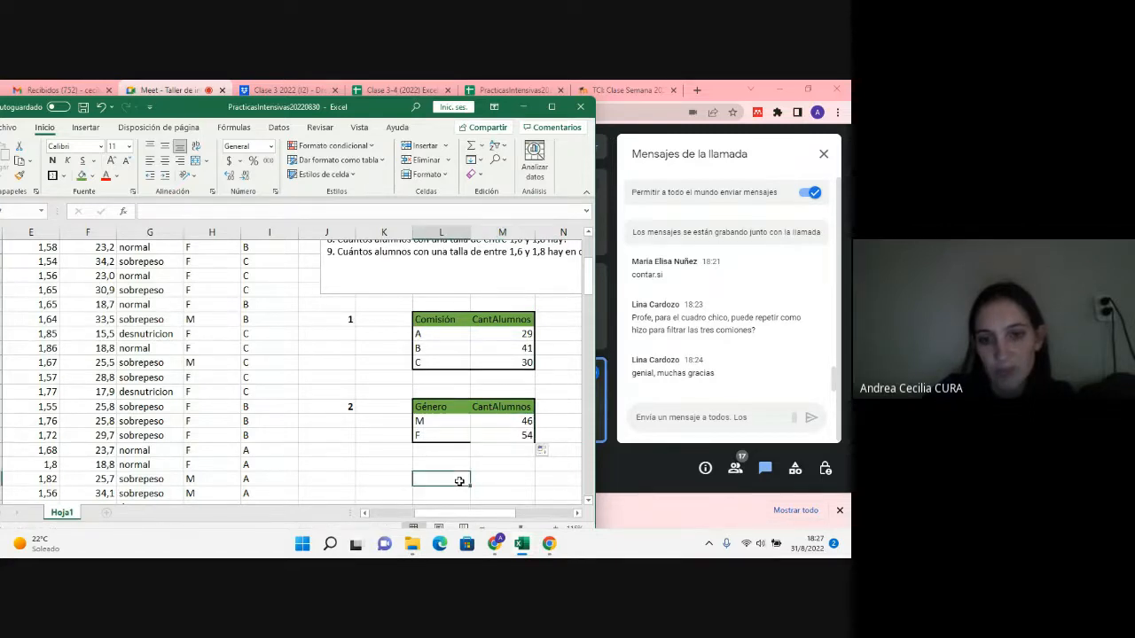
Step: Reapply the thick outside border around the Género and CantAlumnos table in L22:M24
click(448, 407)
drag(461, 411, 499, 434)
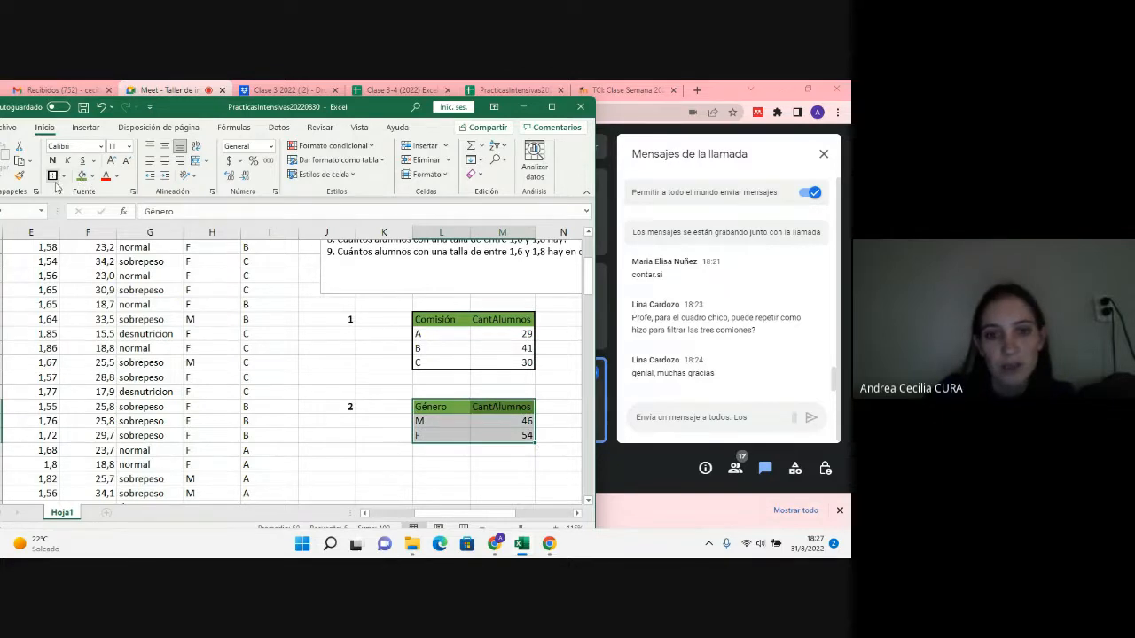
click(502, 456)
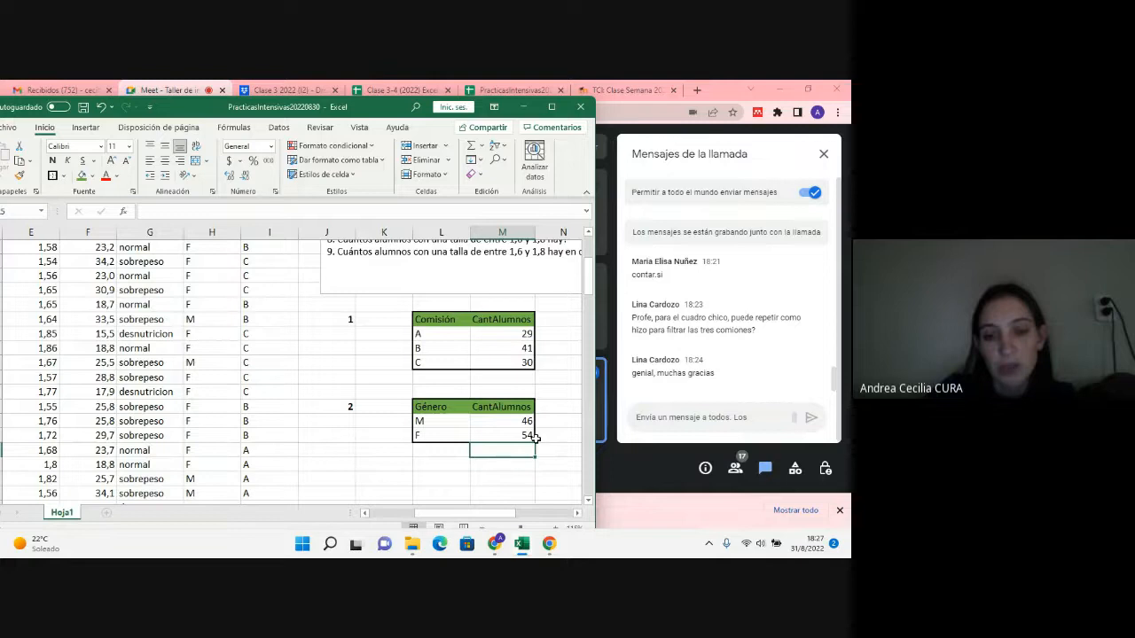
Step: Select the comisión counts in M17:M19 to check their total
drag(527, 334, 526, 363)
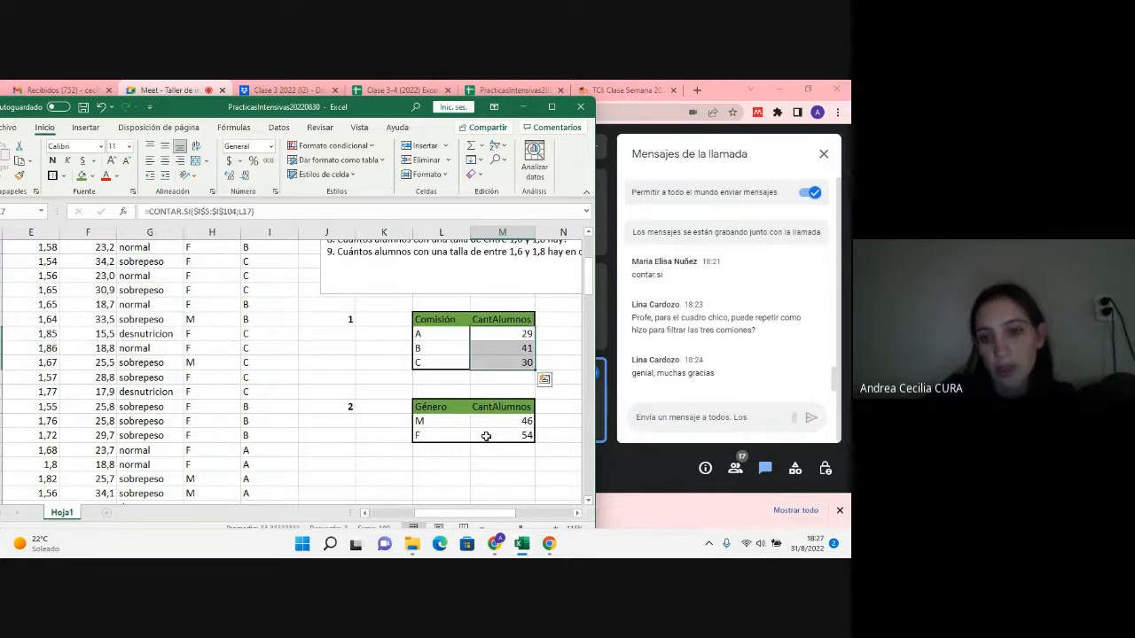
scroll(580, 441, down, 2)
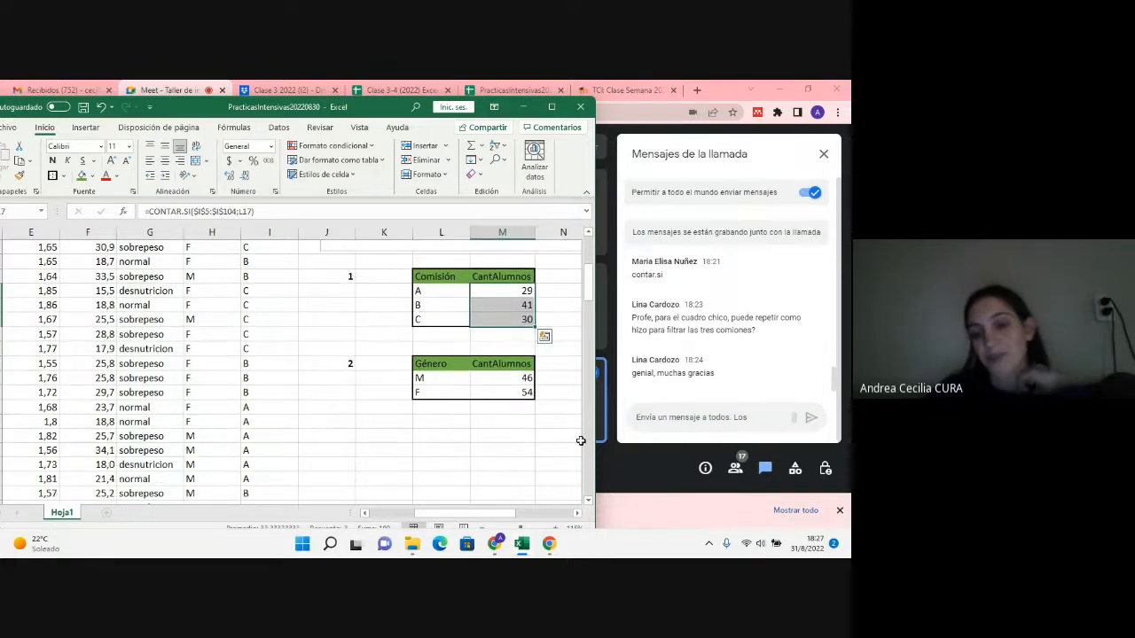
Step: Highlight question 3 in the question list, about the students with a talla greater than 1,8
scroll(580, 441, up, 2)
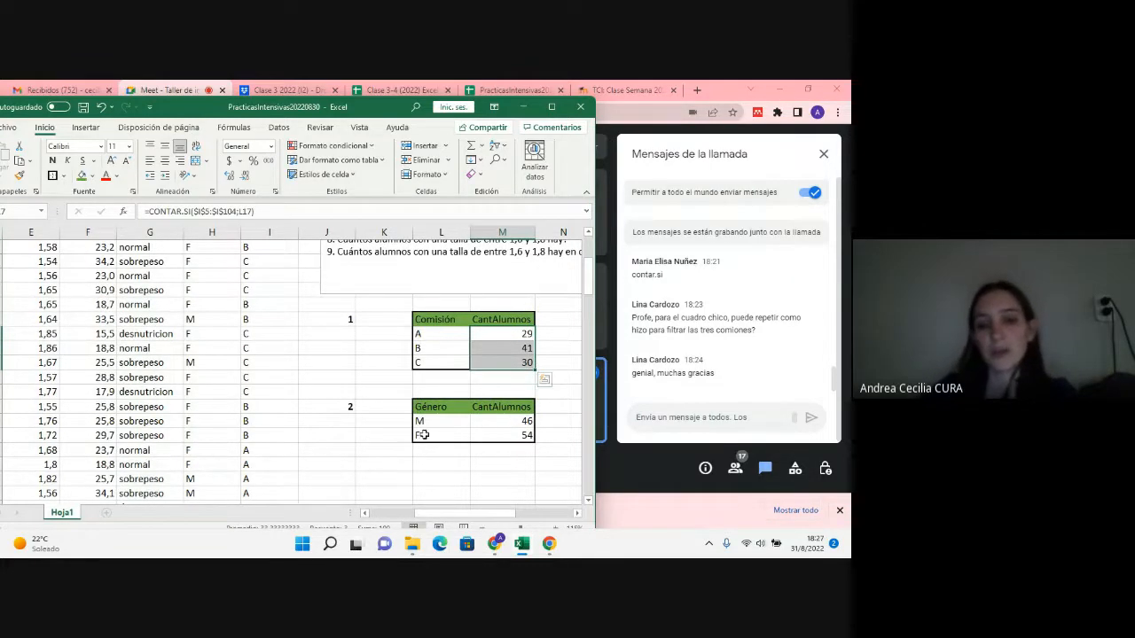
scroll(501, 437, up, 3)
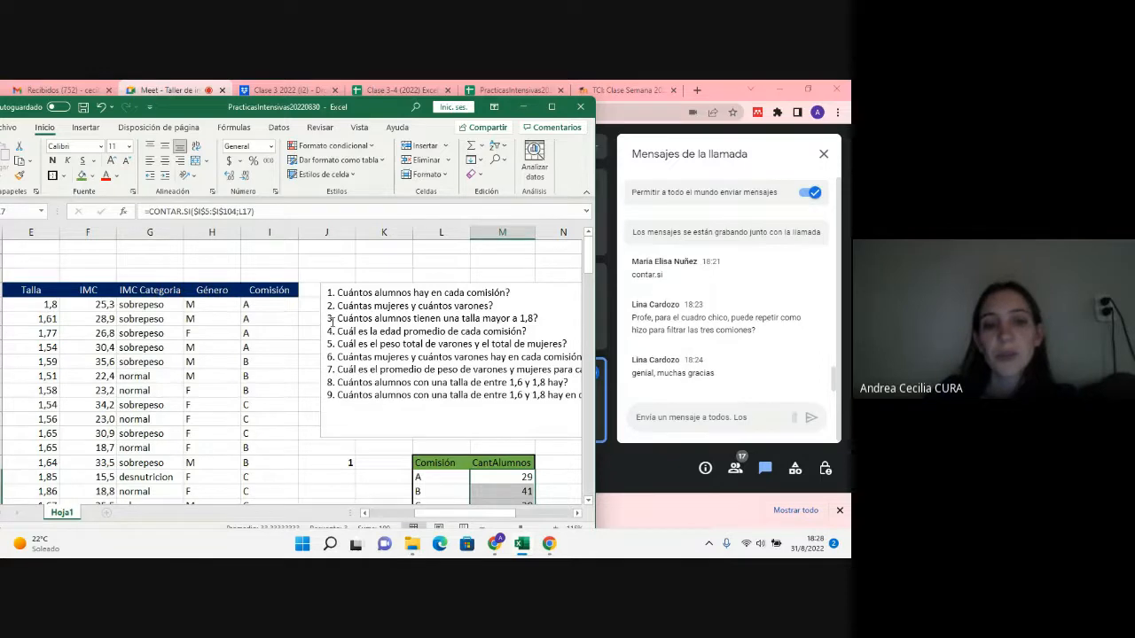
drag(329, 319, 536, 321)
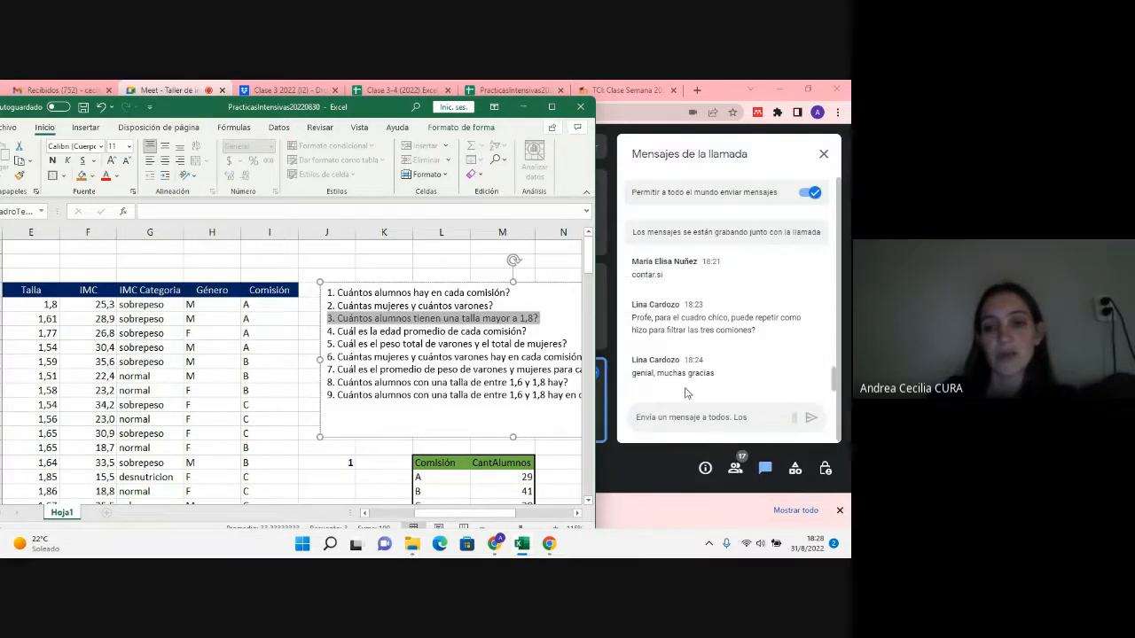
Step: Enter the question number 3 in J27, below the Género question's number, and make it bold
scroll(423, 438, down, 4)
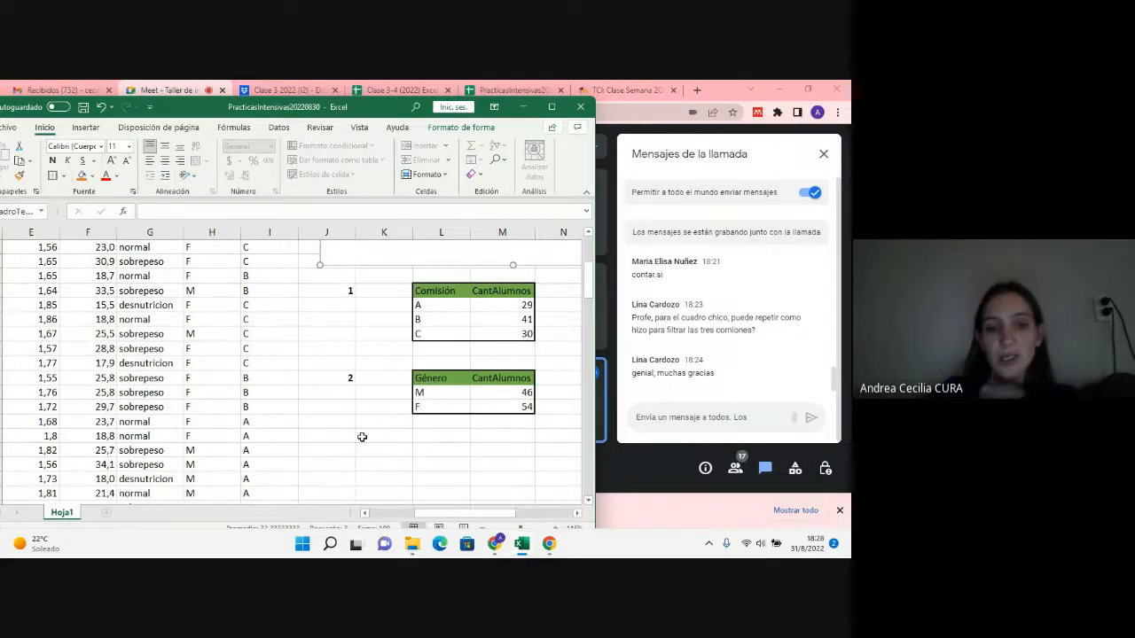
click(350, 437)
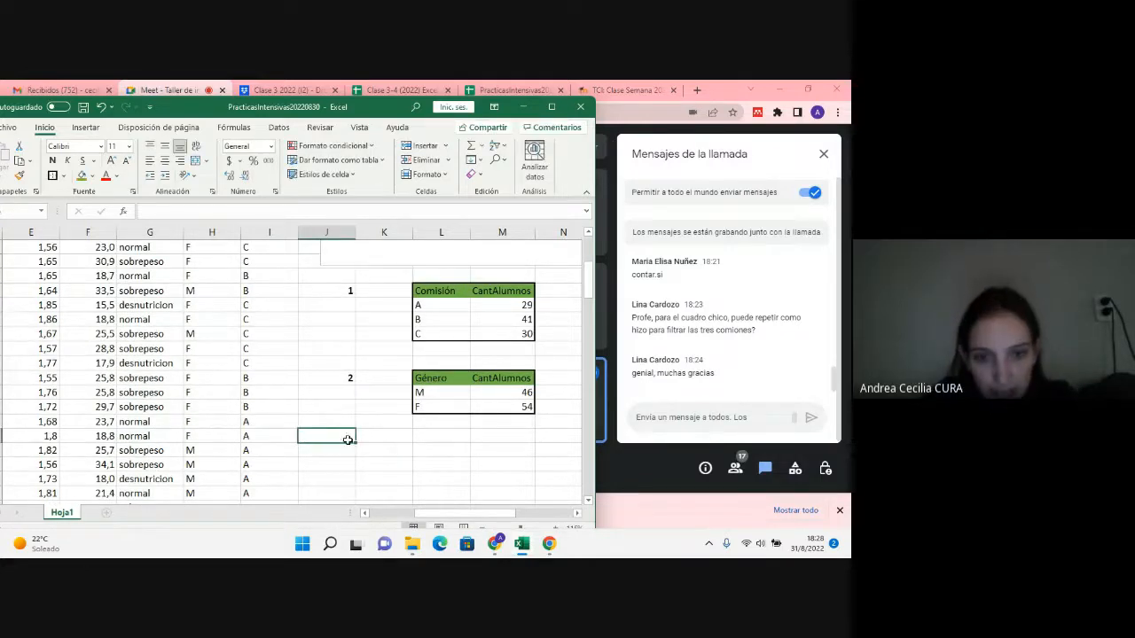
click(346, 446)
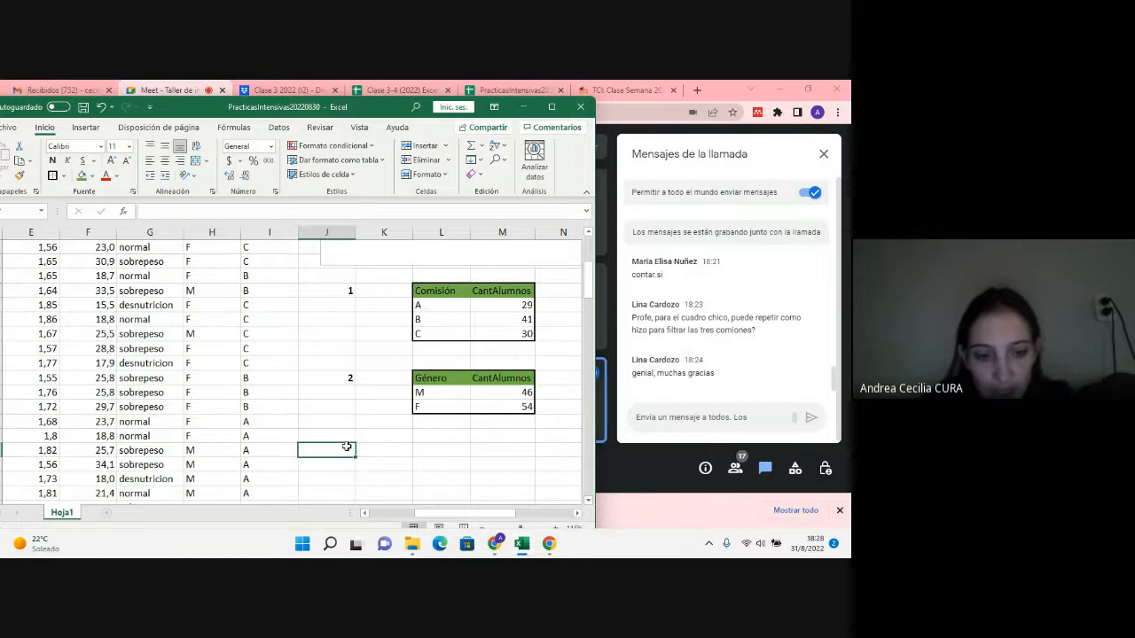
text(3)
click(341, 451)
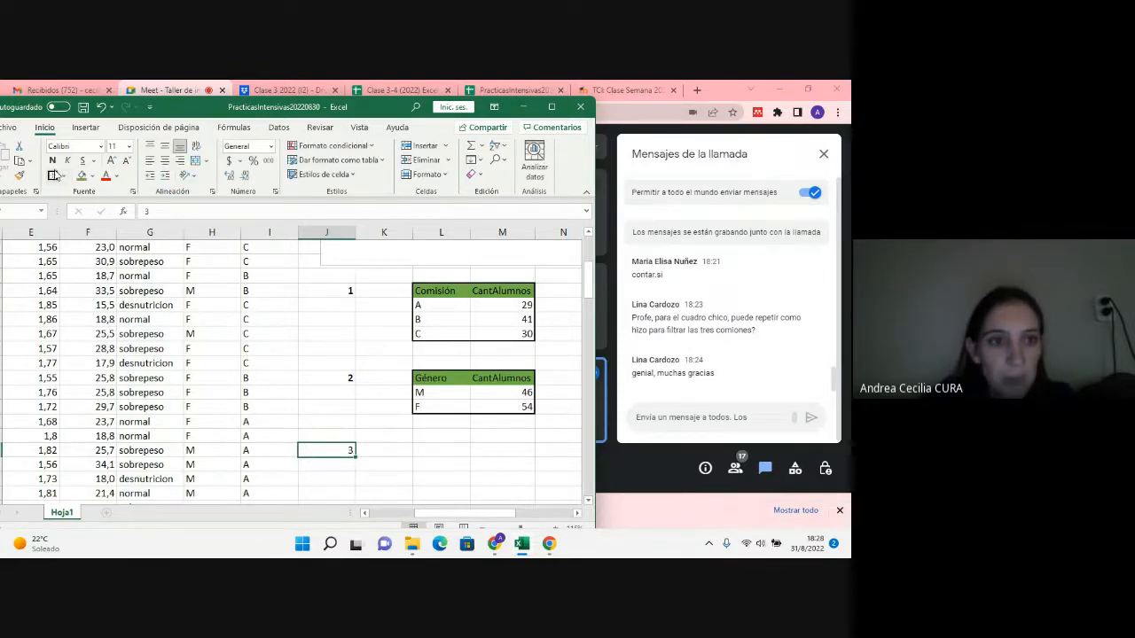
click(52, 161)
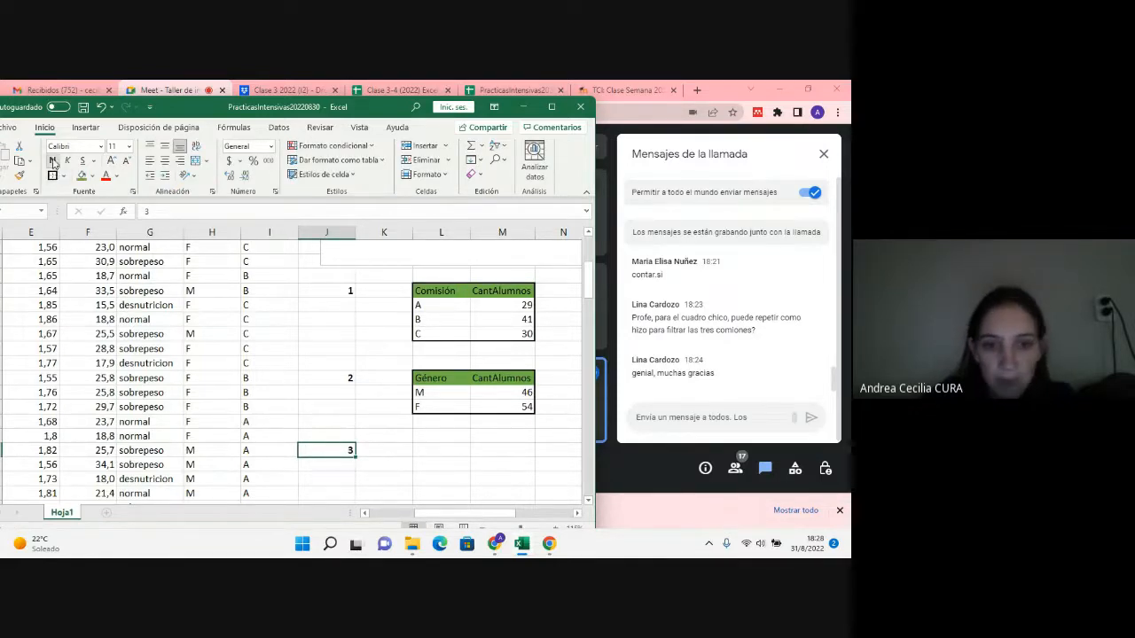
Step: Enter the label "CantAlumnos cpn talla mayor a 1,8" in L27 for question 3
click(420, 456)
scroll(420, 456, up, 3)
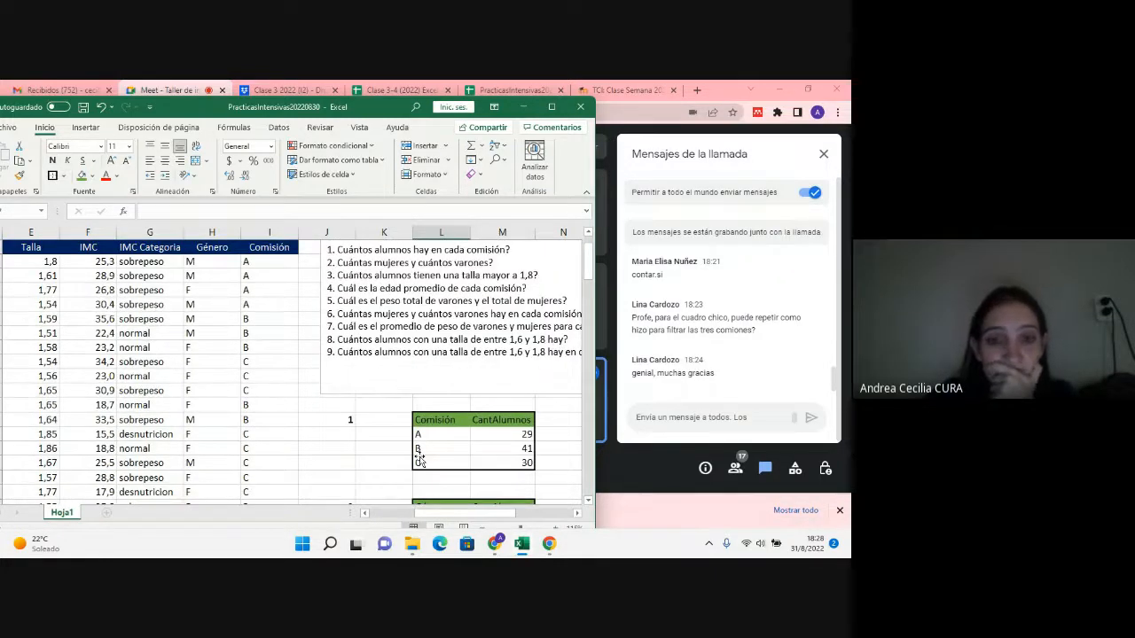
scroll(419, 455, down, 2)
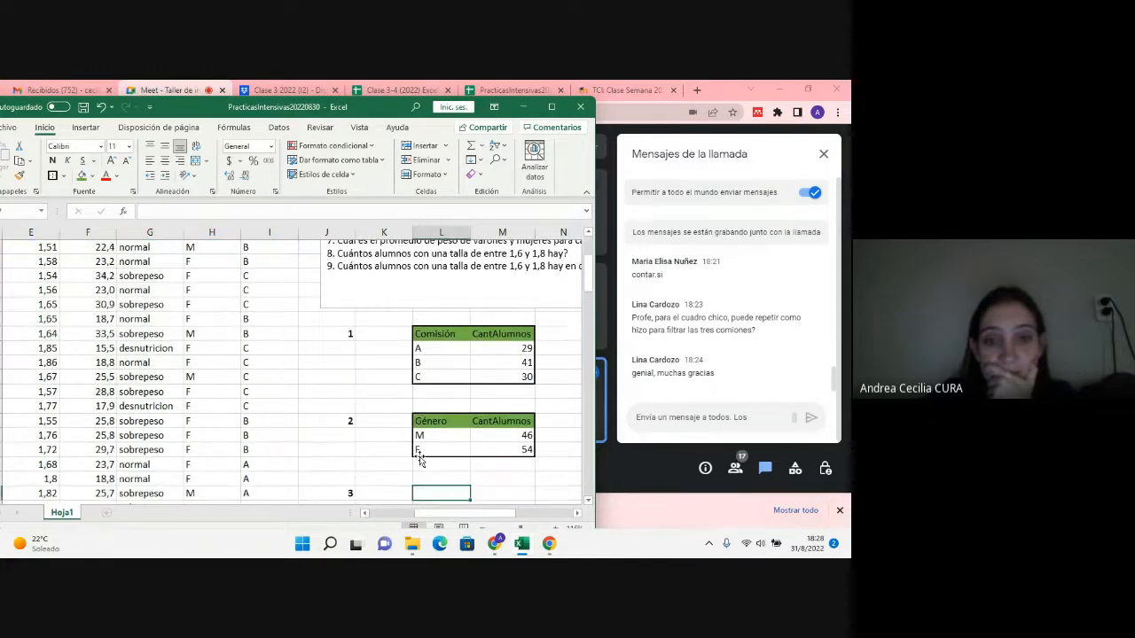
scroll(419, 456, up, 2)
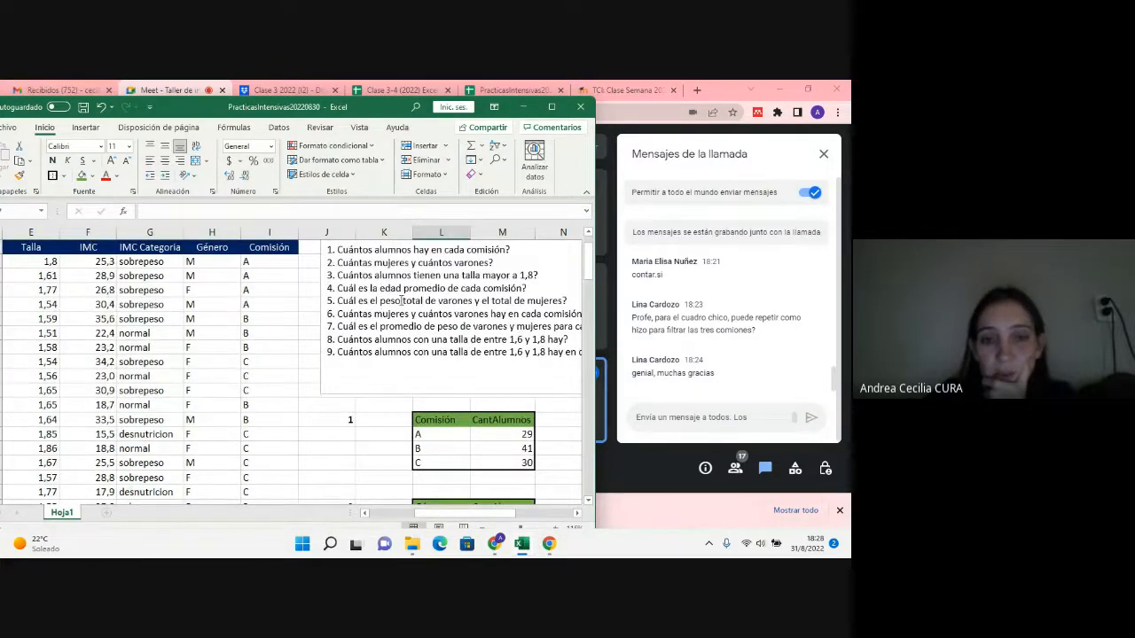
scroll(474, 406, down, 2)
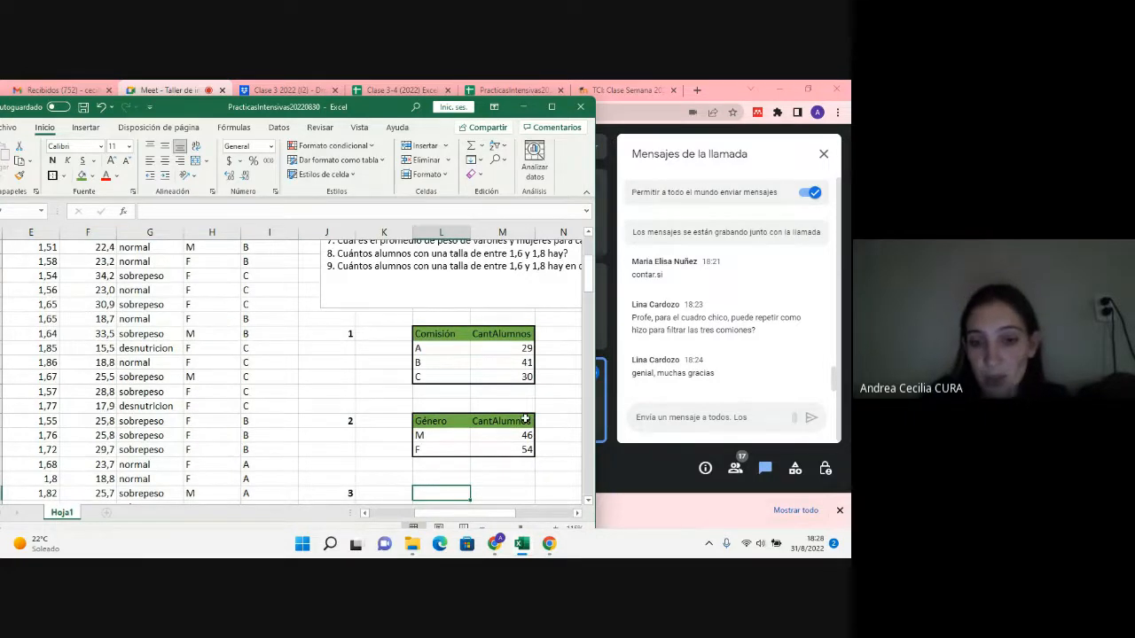
scroll(408, 335, up, 2)
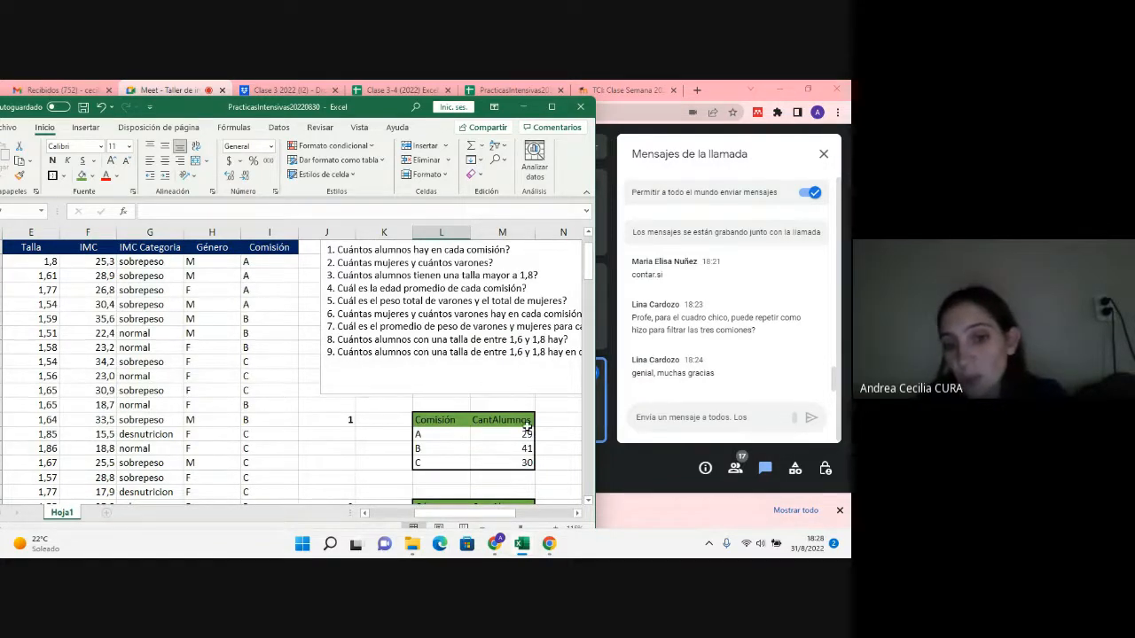
scroll(526, 435, down, 1)
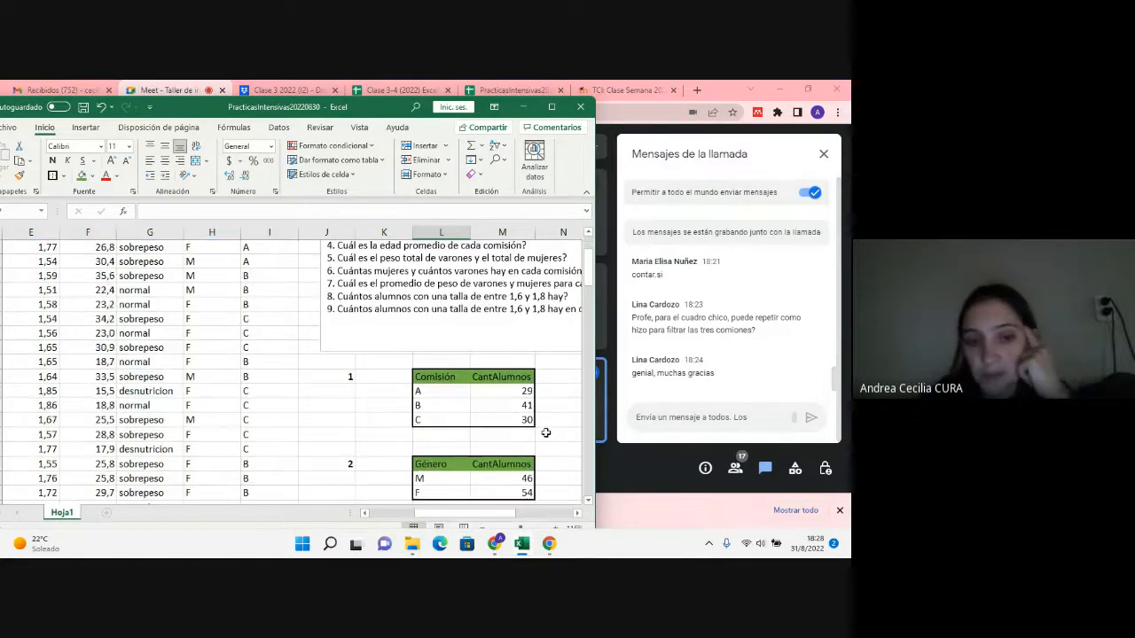
scroll(350, 413, down, 4)
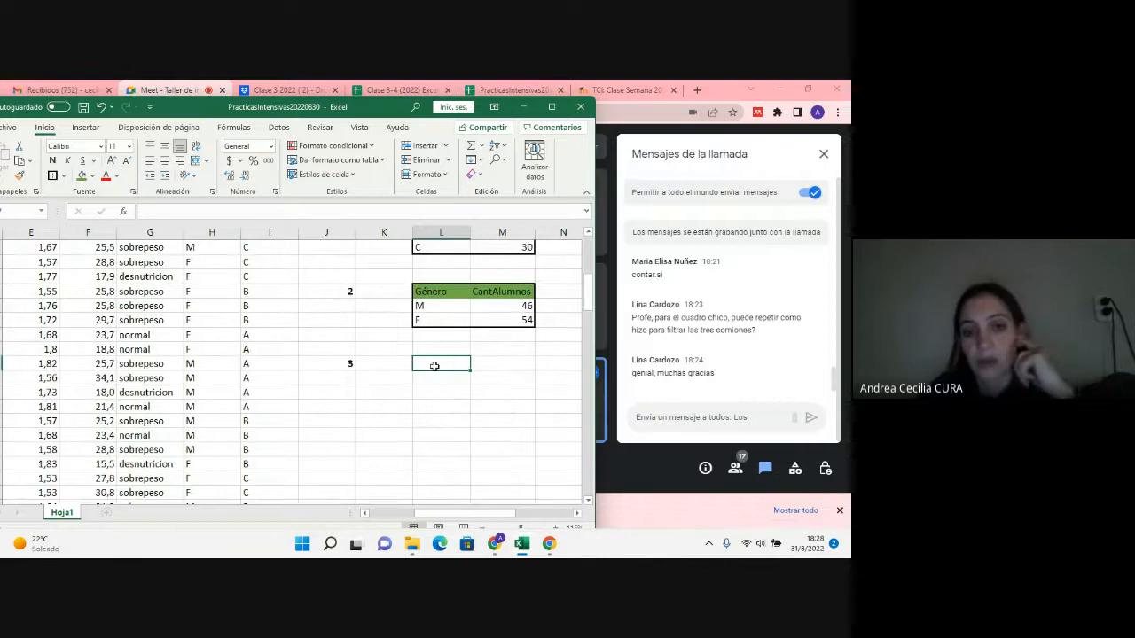
text(Ca)
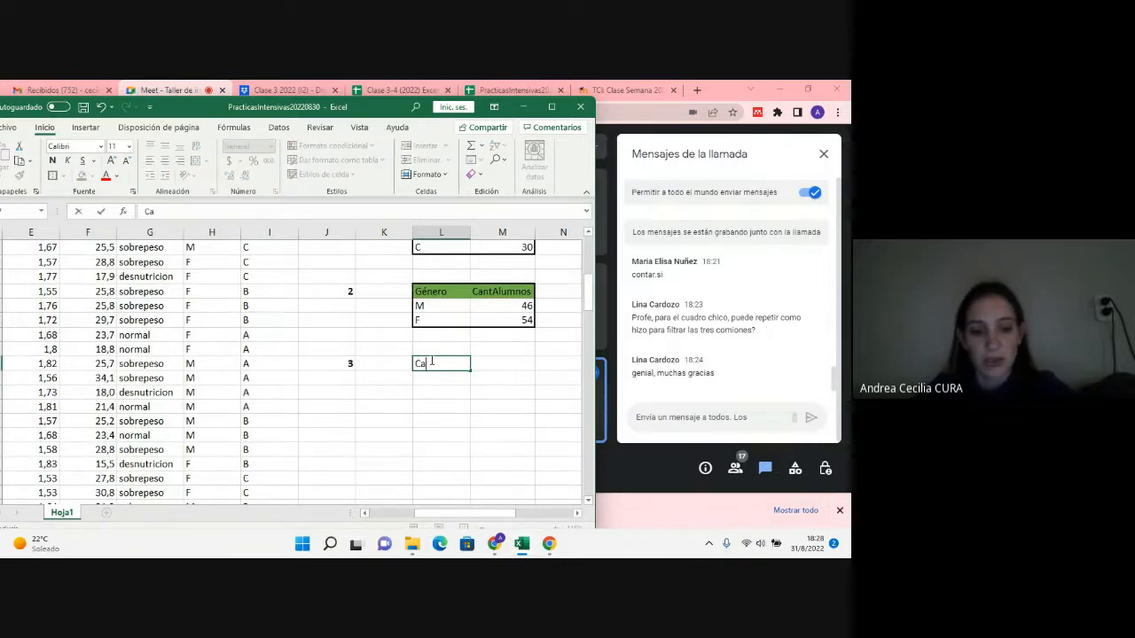
text(ntA)
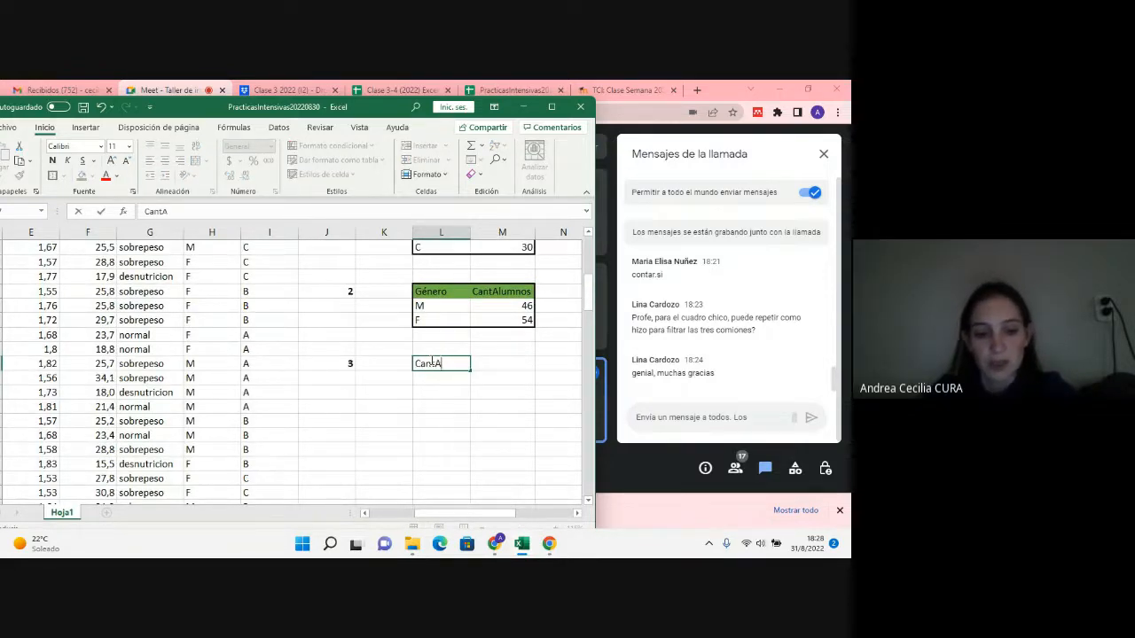
text(lumnos)
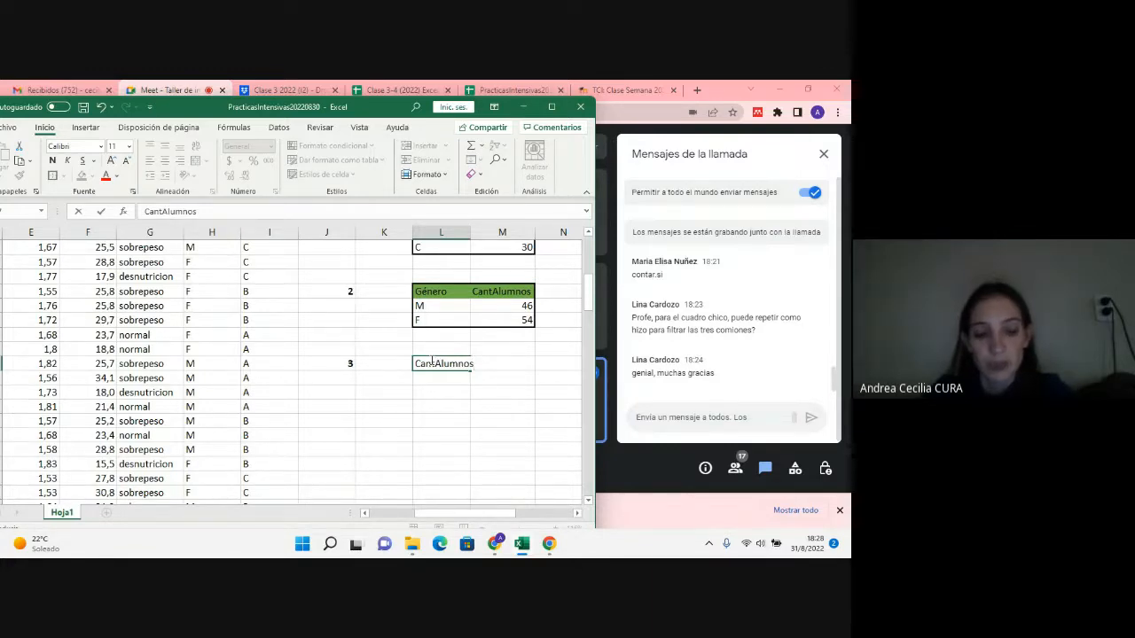
text(cpn)
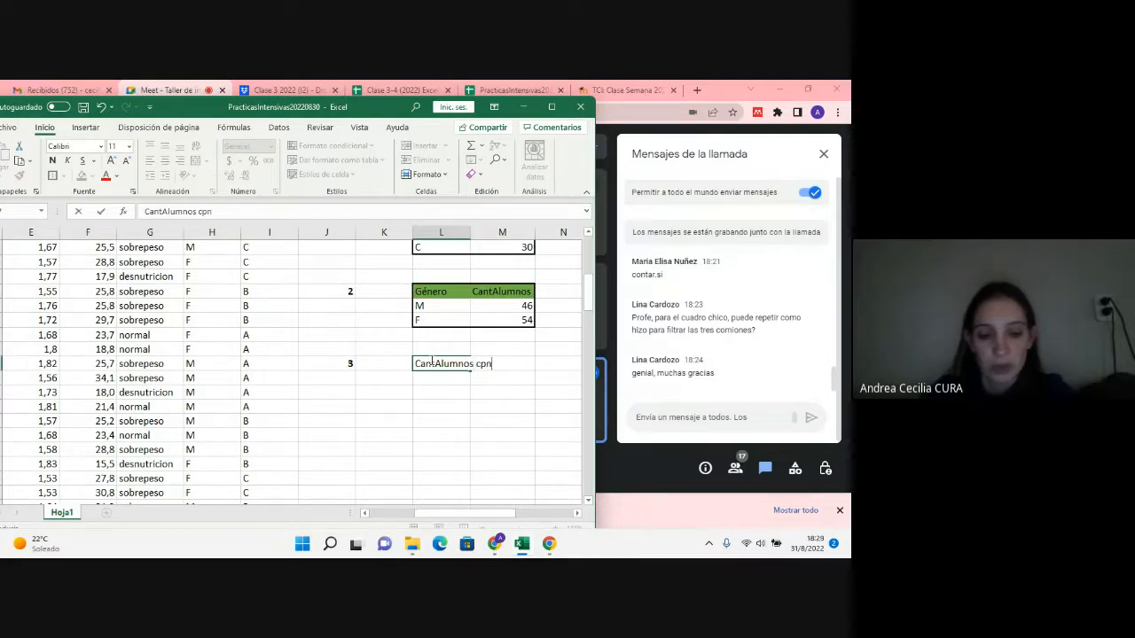
text( talla ma)
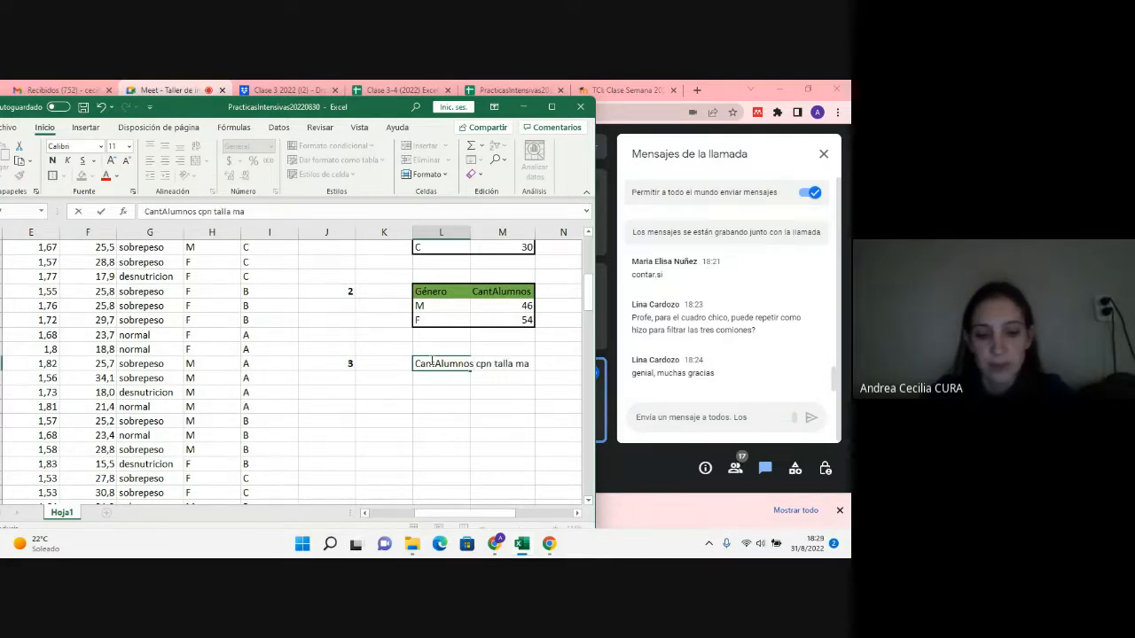
text(yor a 1,8)
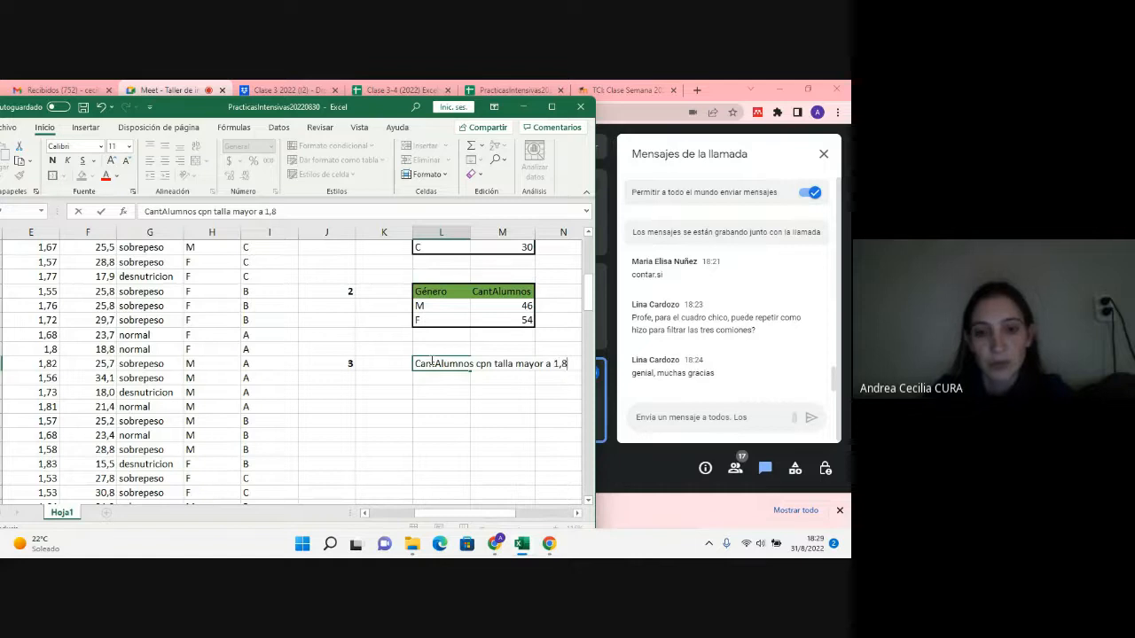
key(Return)
Step: Correct the word "cpn" to "con" in L27's label
click(432, 362)
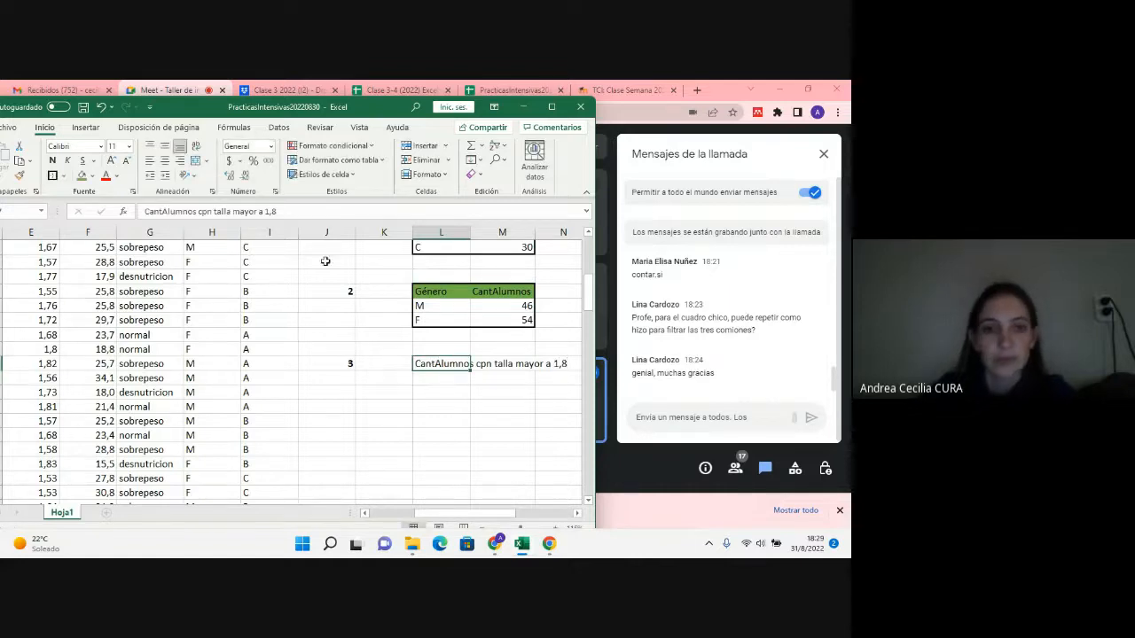
drag(203, 212, 207, 211)
text(o)
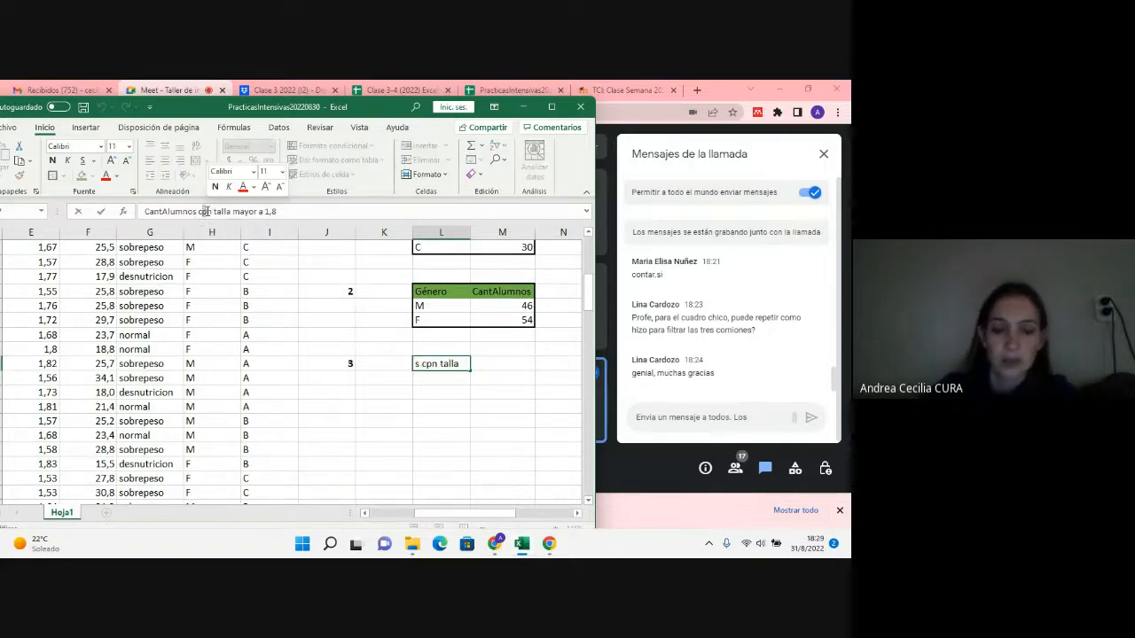
key(Return)
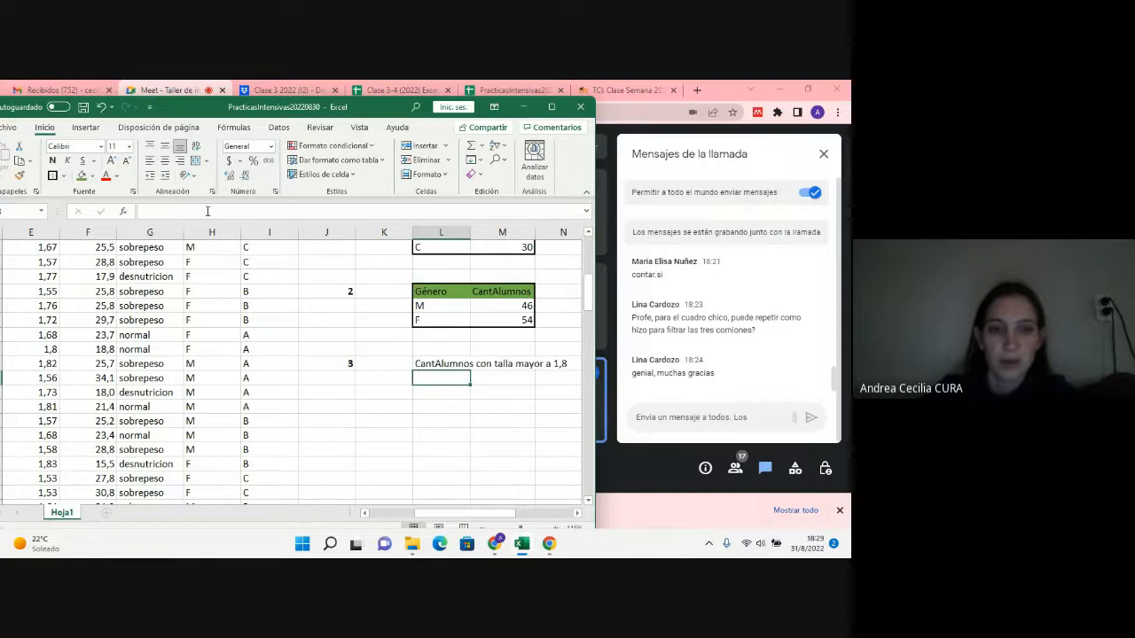
Step: Fill label cell L27 with the same green used for the other table headers
click(419, 363)
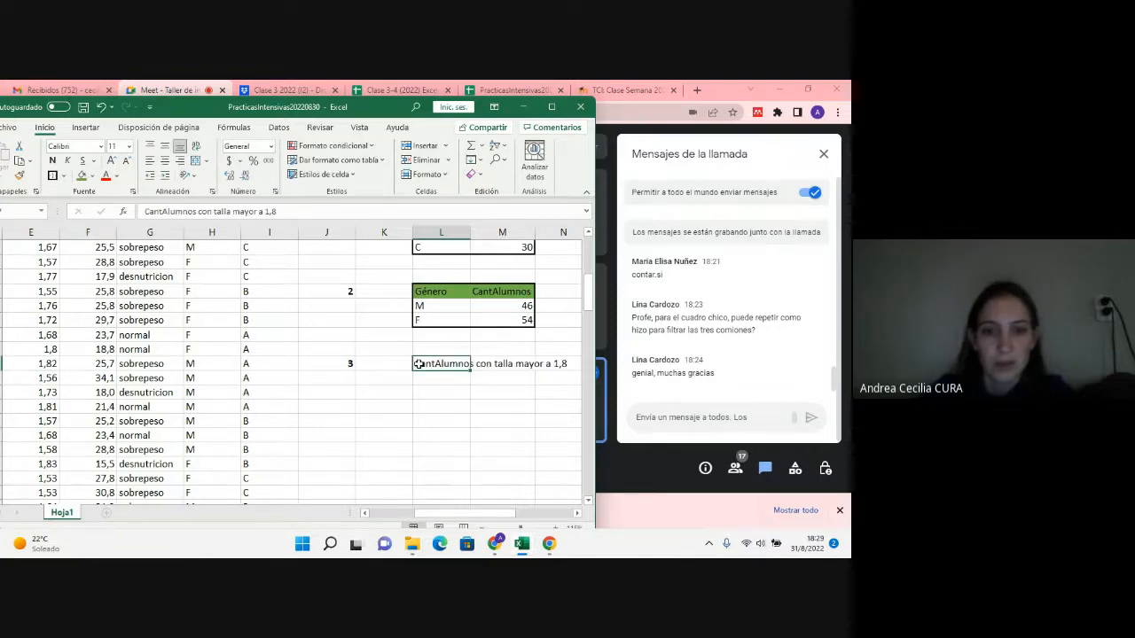
click(83, 176)
click(452, 405)
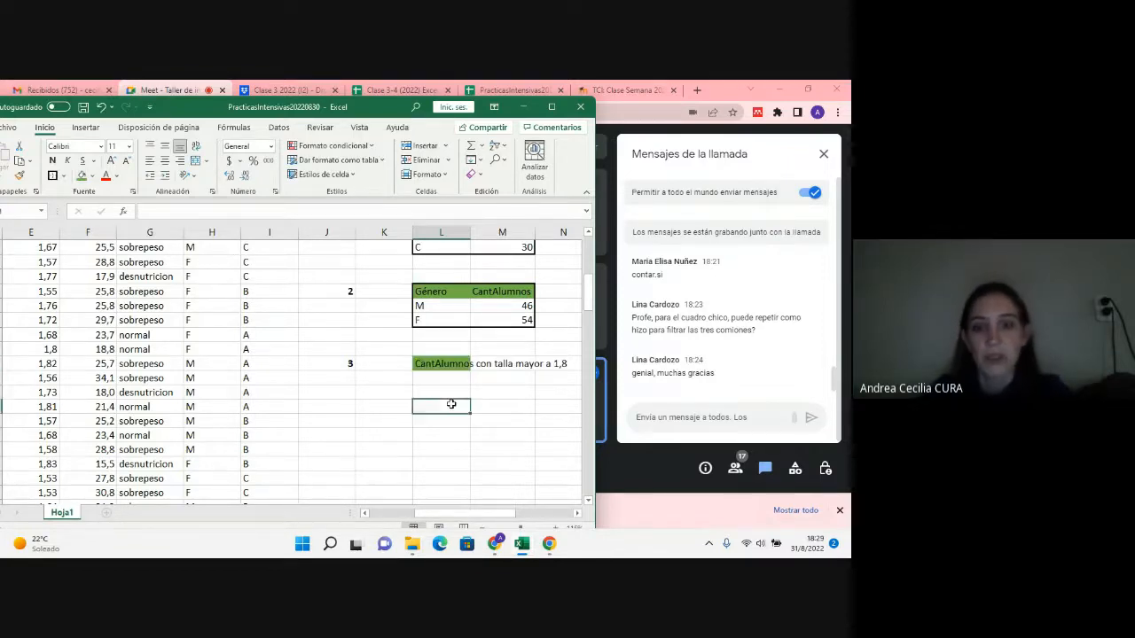
Step: Try to merge and center label cell L27 with L28, and undo the merge attempt
click(467, 363)
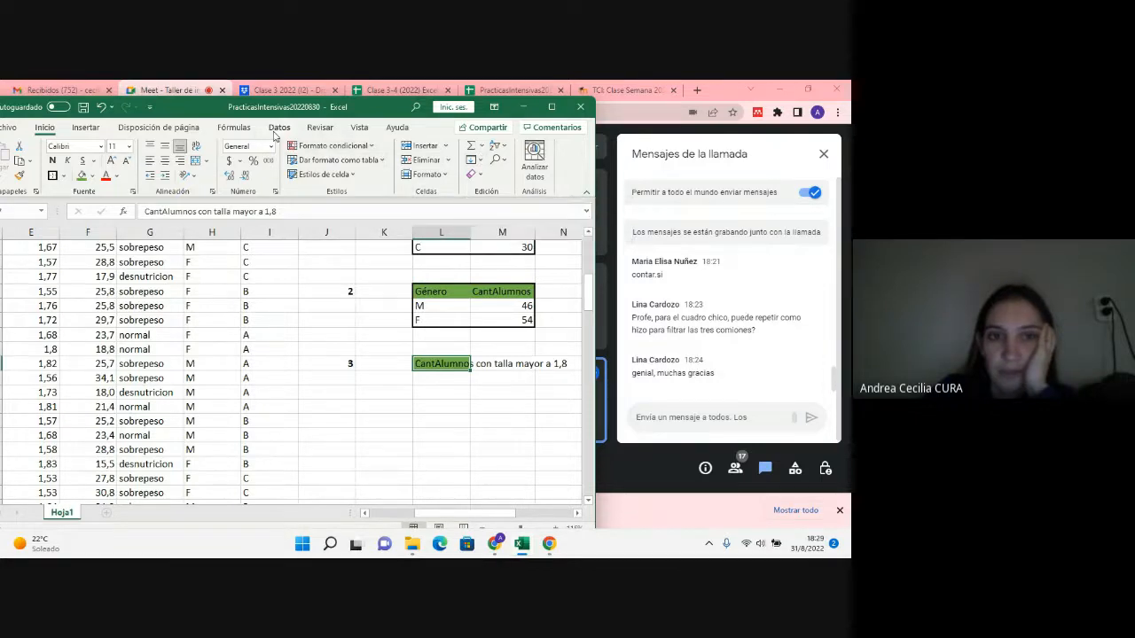
click(206, 162)
click(206, 166)
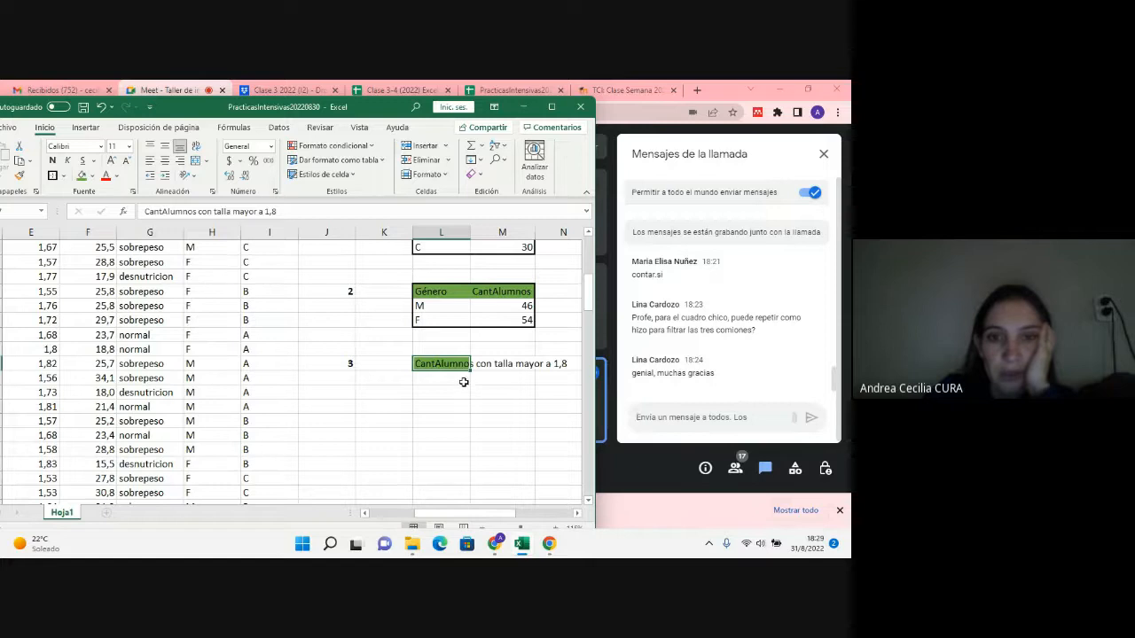
drag(464, 382, 463, 365)
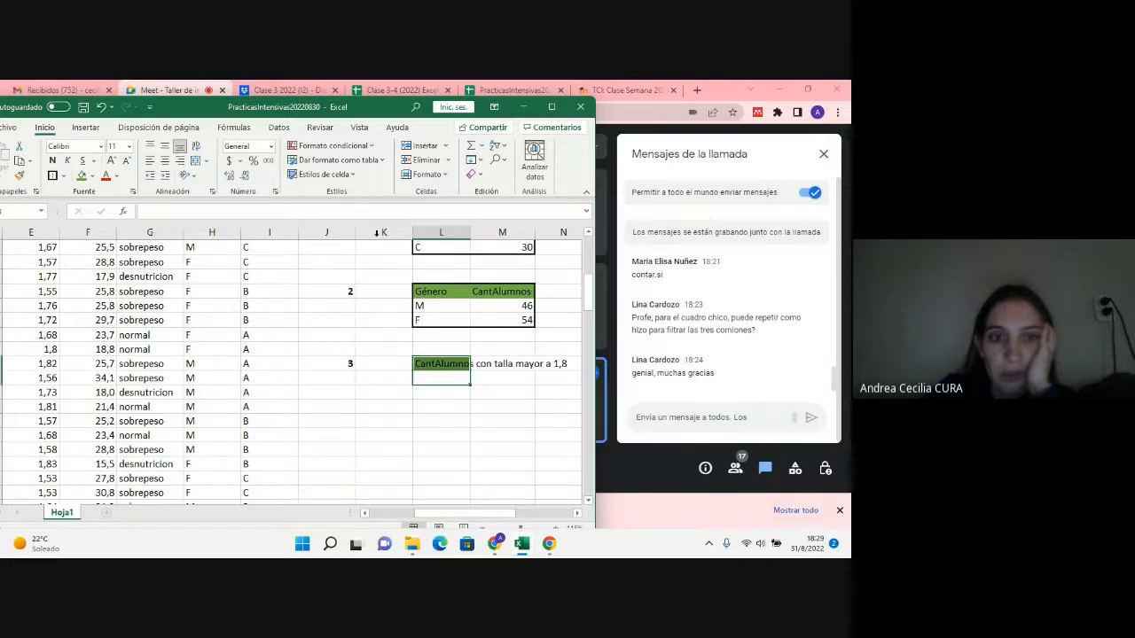
click(200, 162)
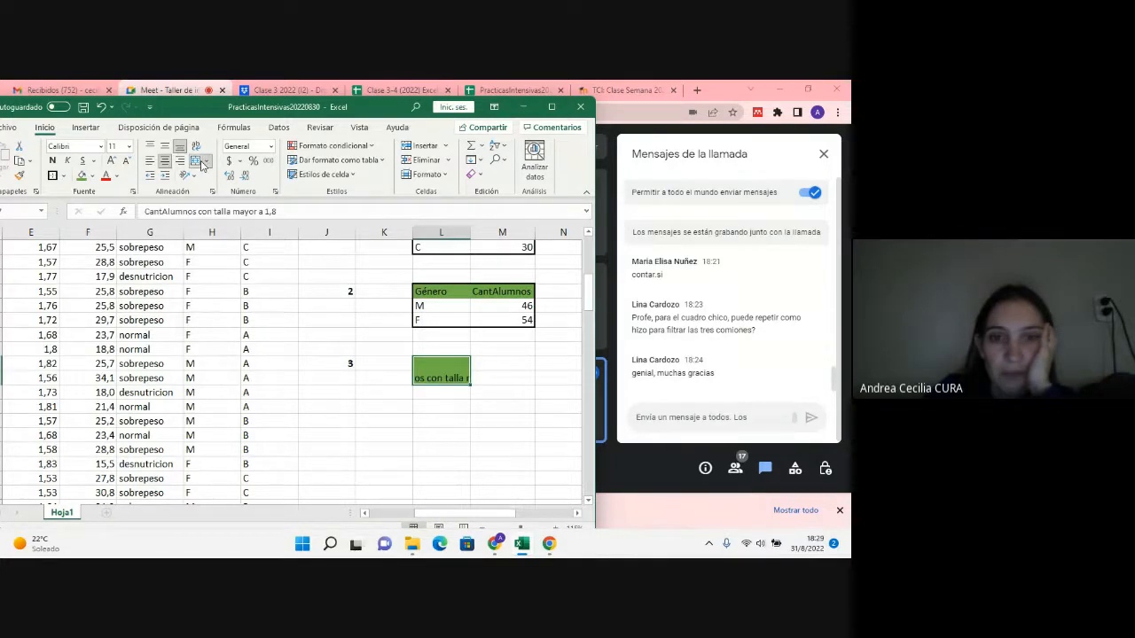
click(197, 163)
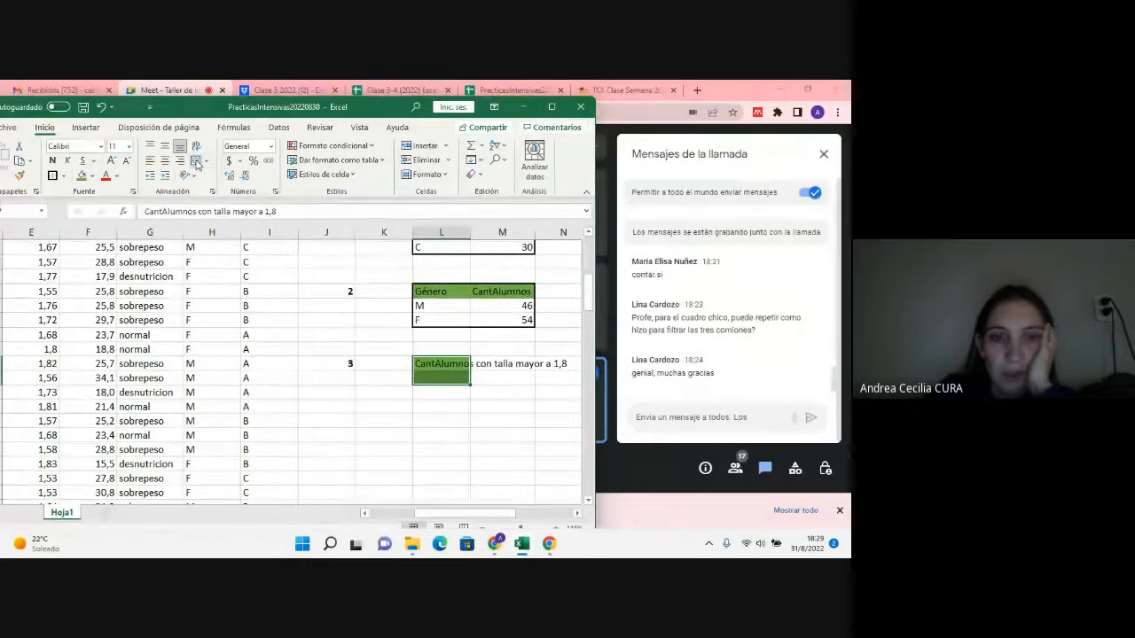
key(ctrl+z)
key(ctrl+z)
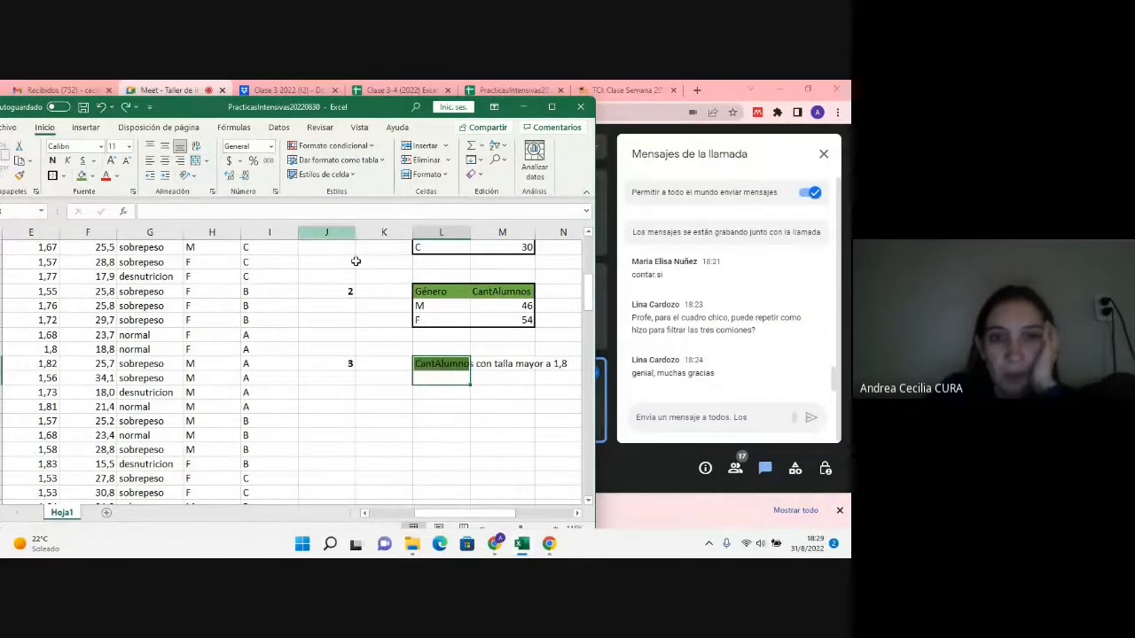
click(437, 364)
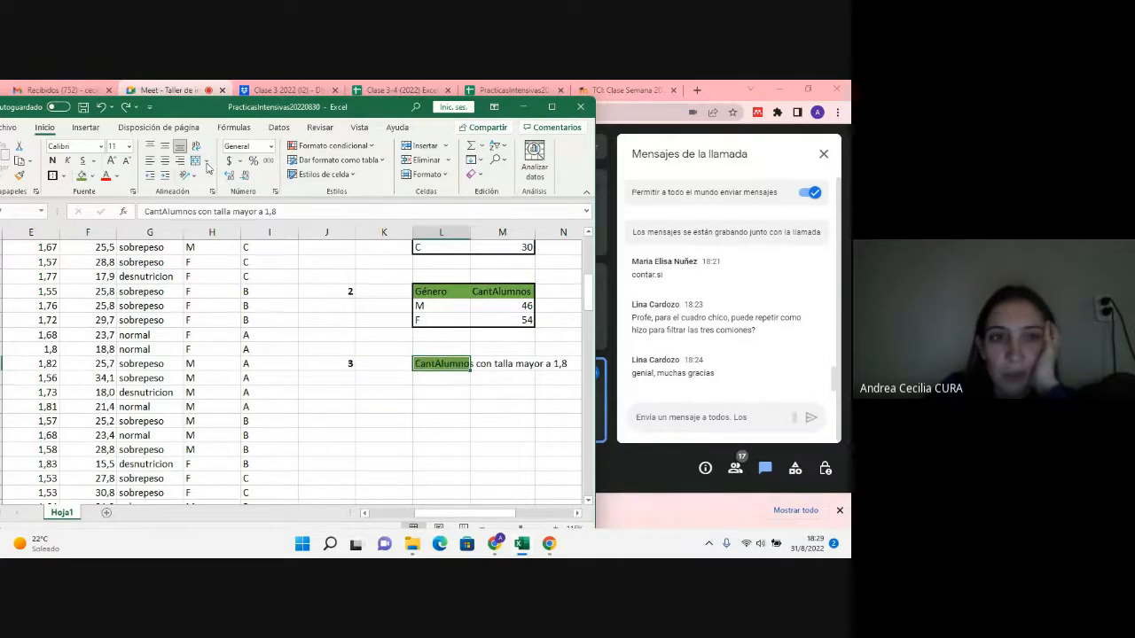
click(87, 126)
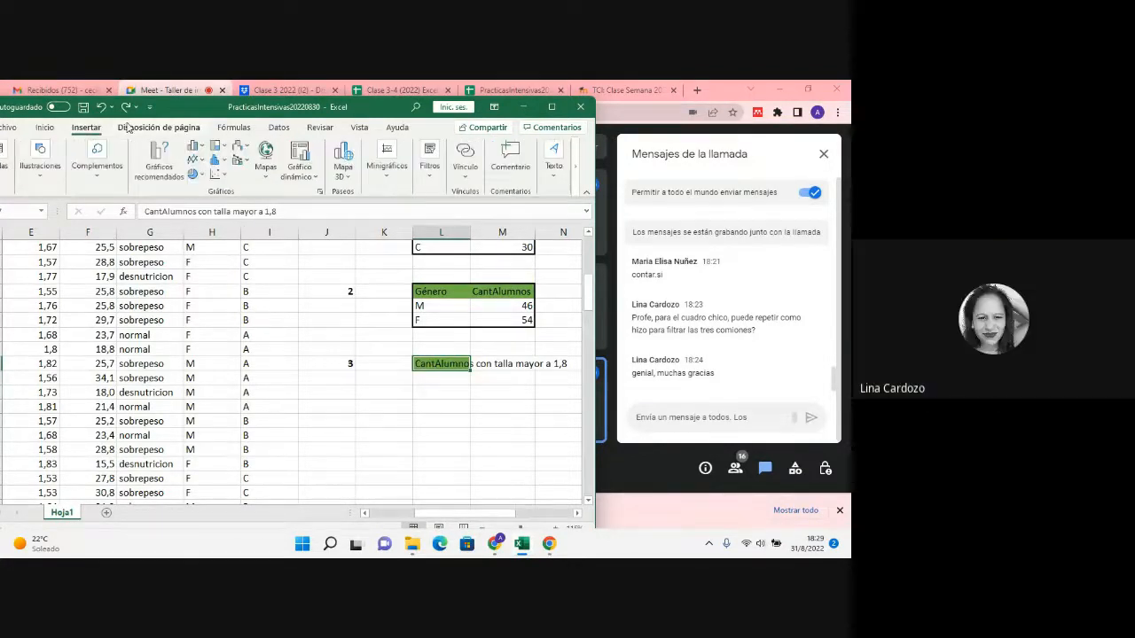
click(53, 129)
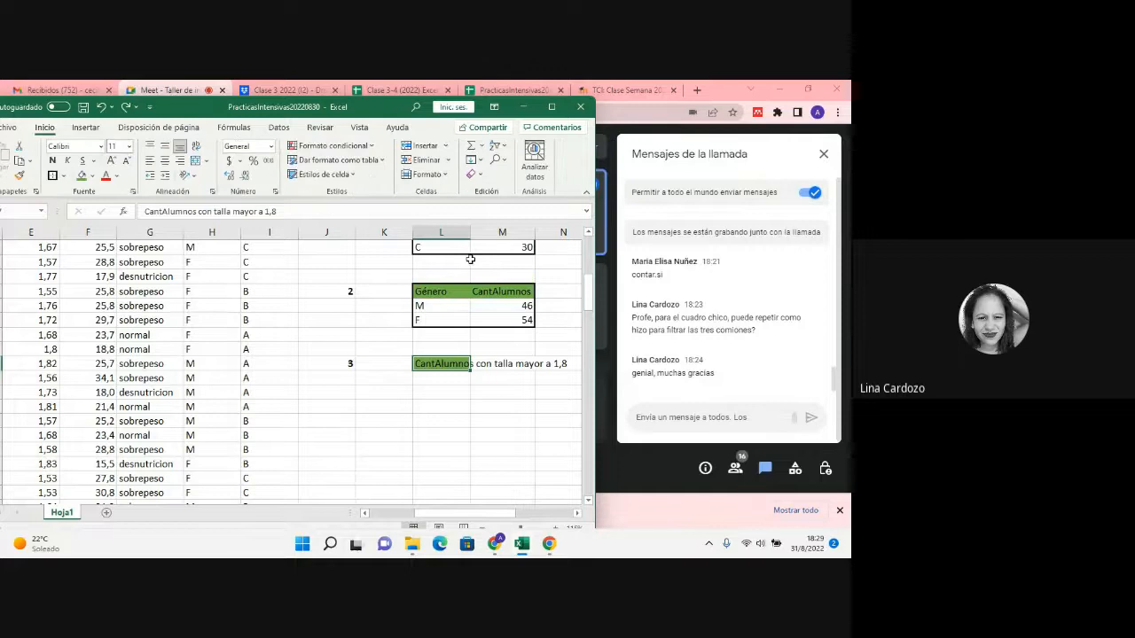
Step: Begin a CONTAR.SI formula in cell M27, beside the question 3 label, up to its opening parenthesis
click(524, 361)
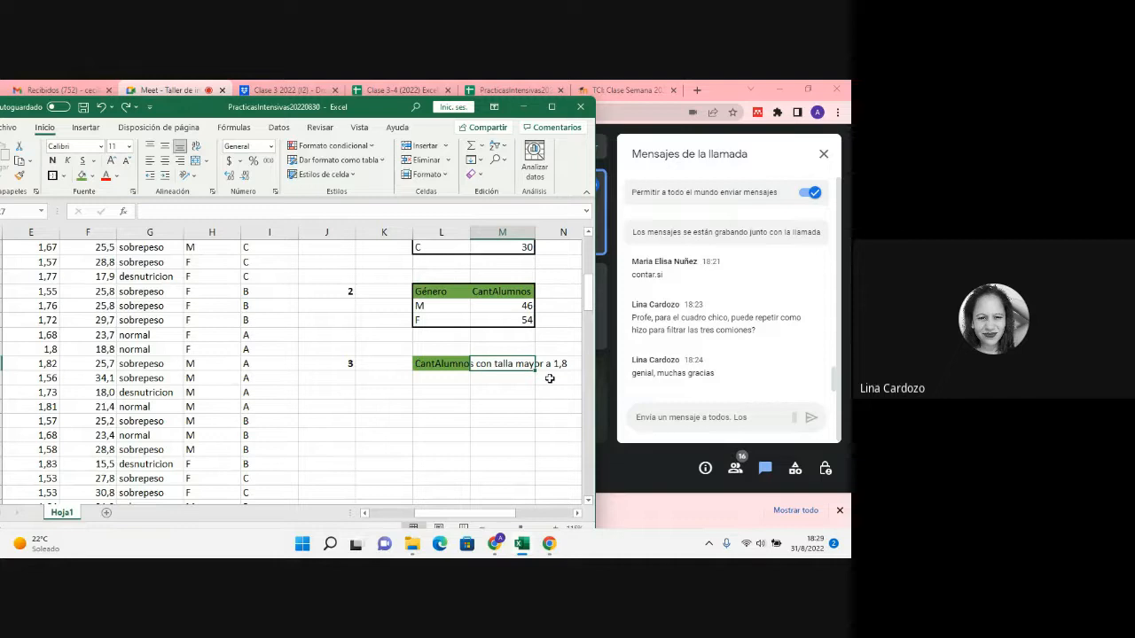
text(=)
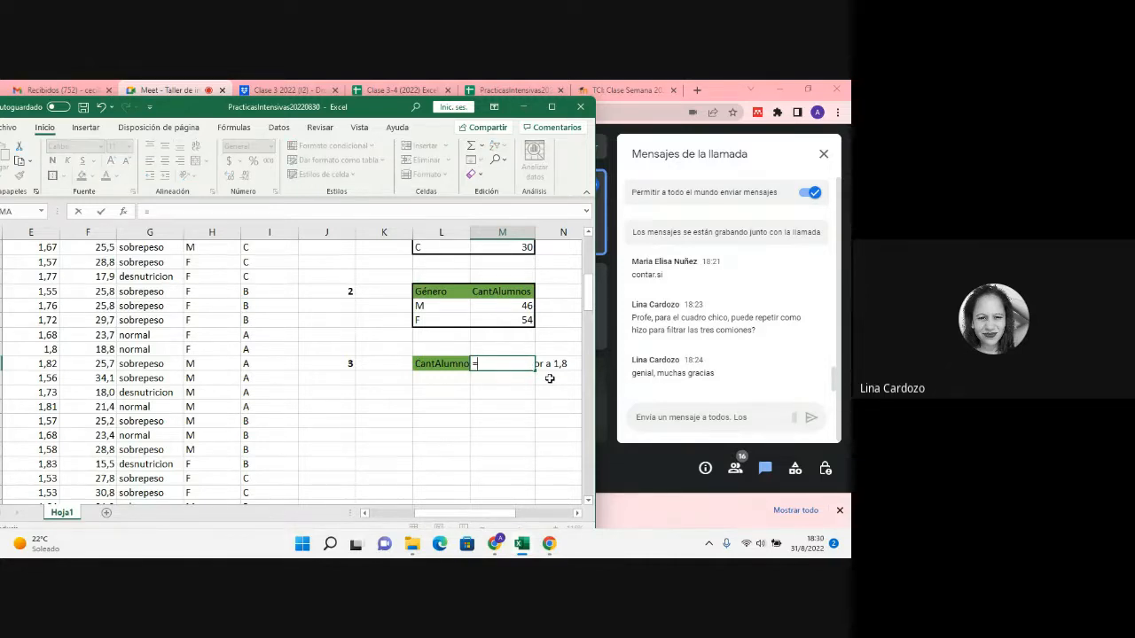
scroll(470, 257, up, 2)
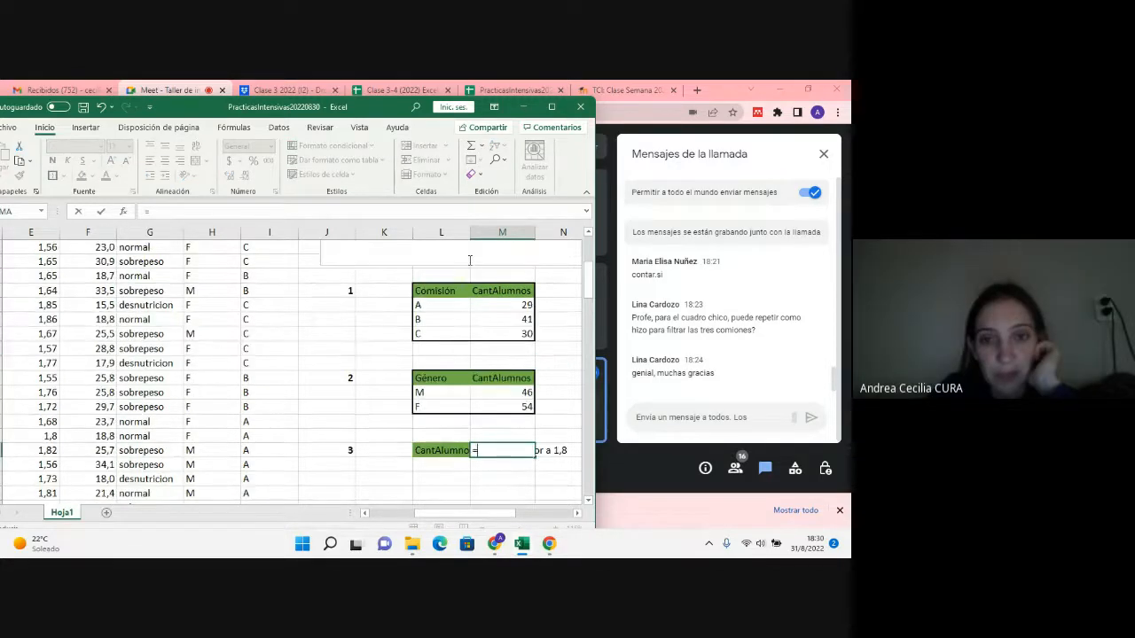
scroll(470, 260, up, 1)
scroll(468, 260, down, 2)
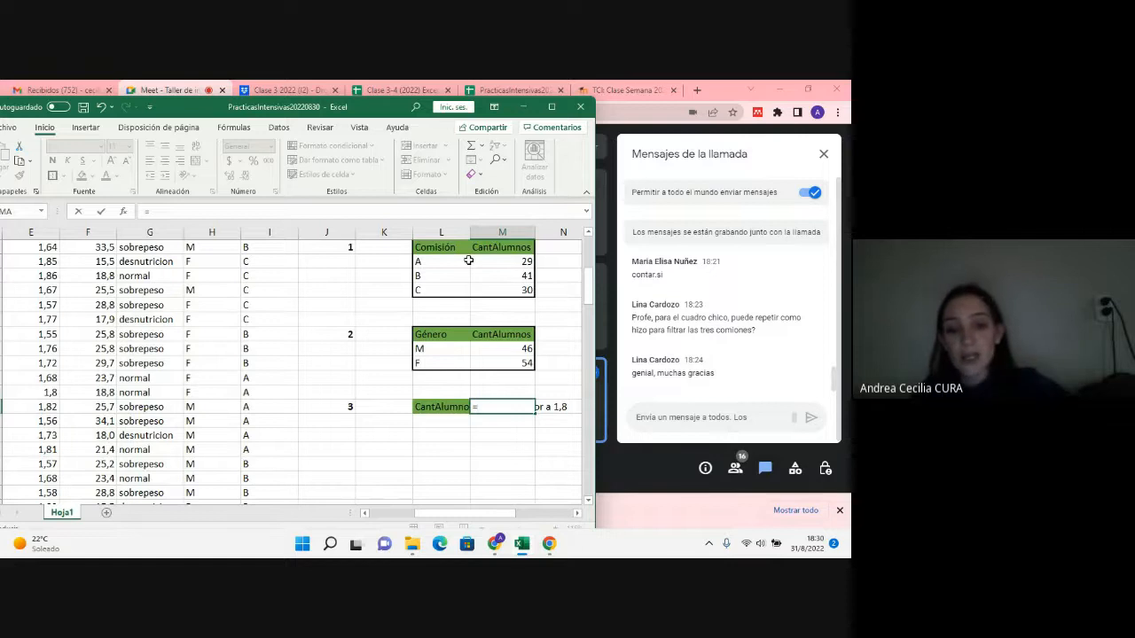
text(contar.s)
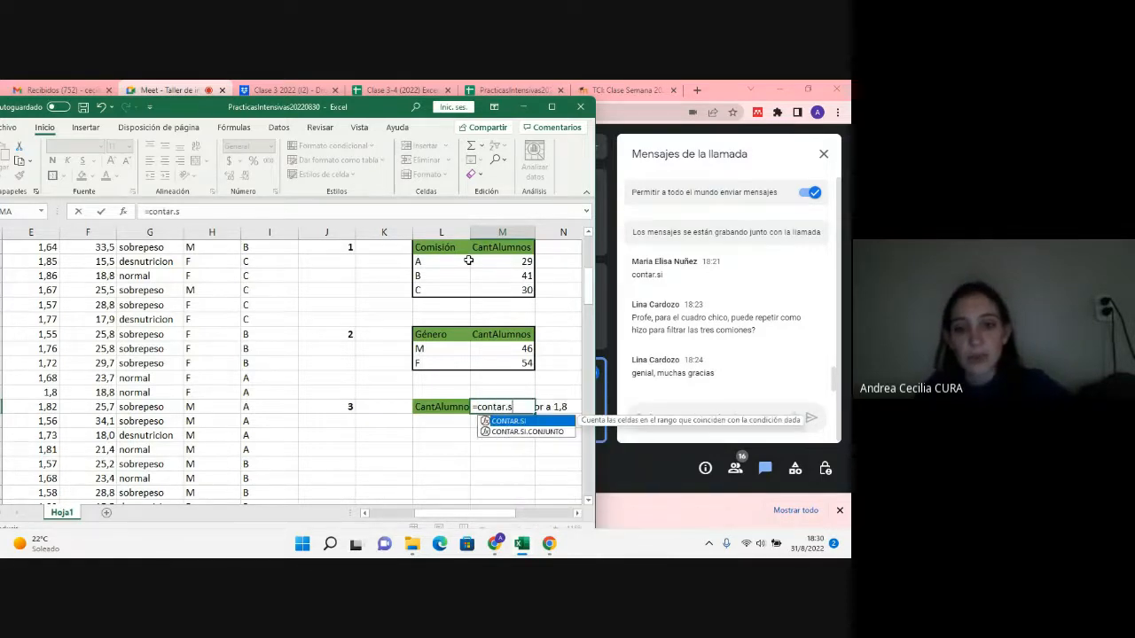
text(i)
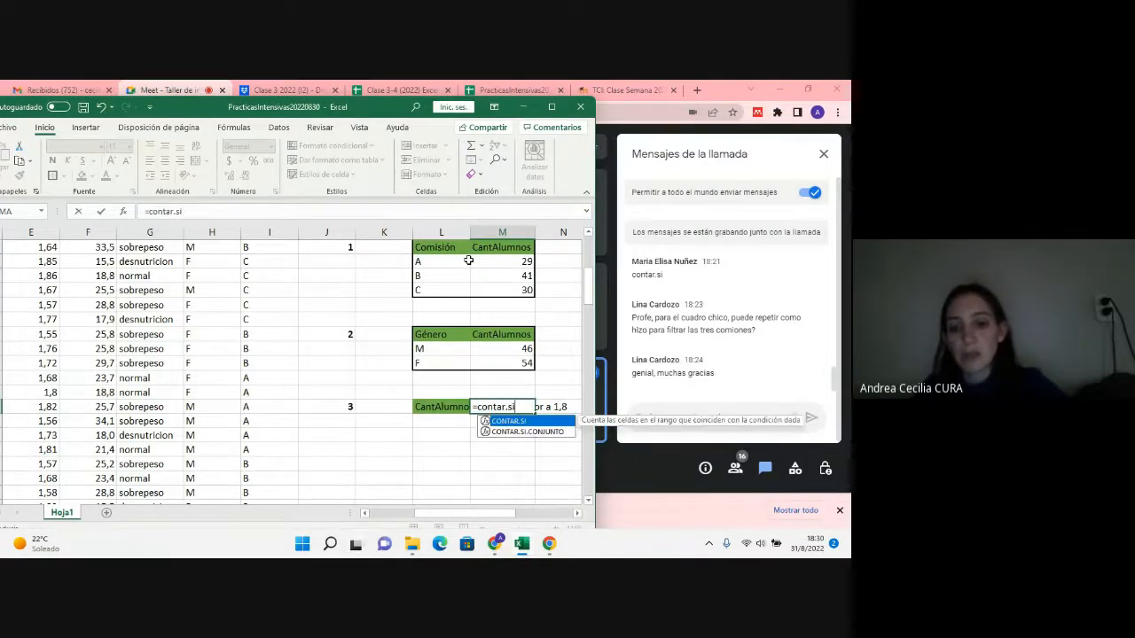
text(()
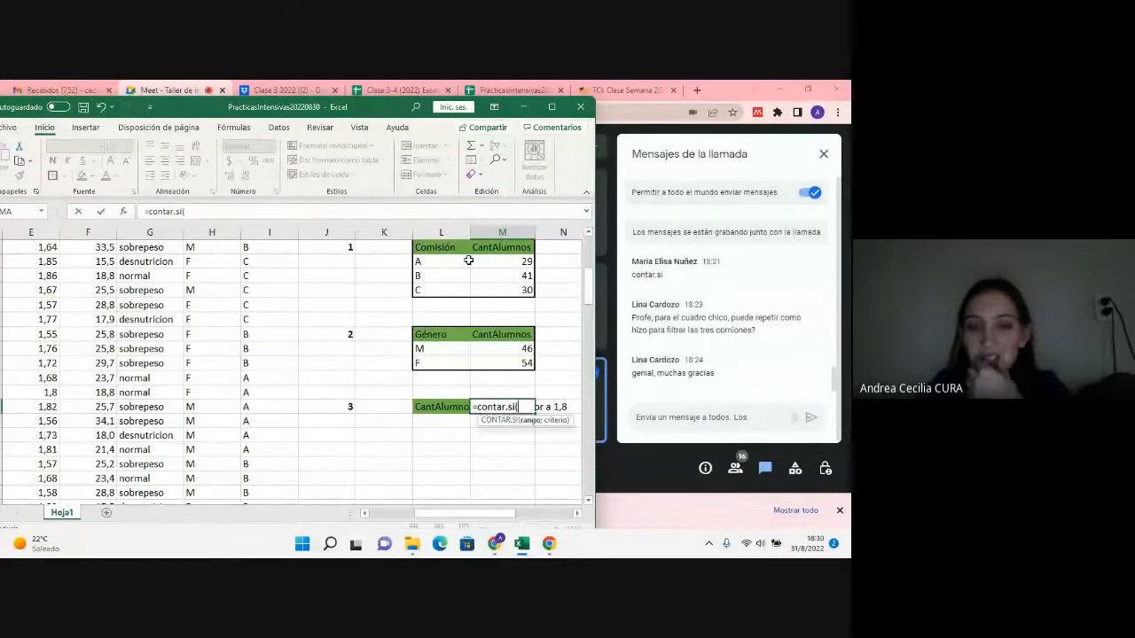
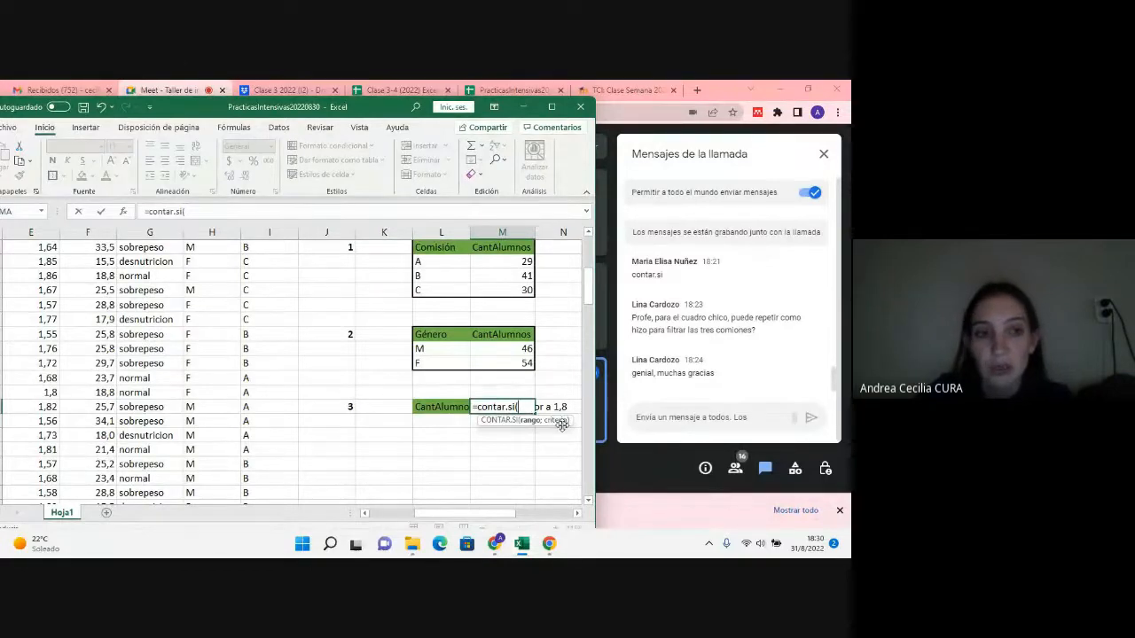
Step: Complete the CONTAR.SI formula in M27 with the talla range E5:E104 and the criterion ">1,8"
scroll(227, 440, up, 5)
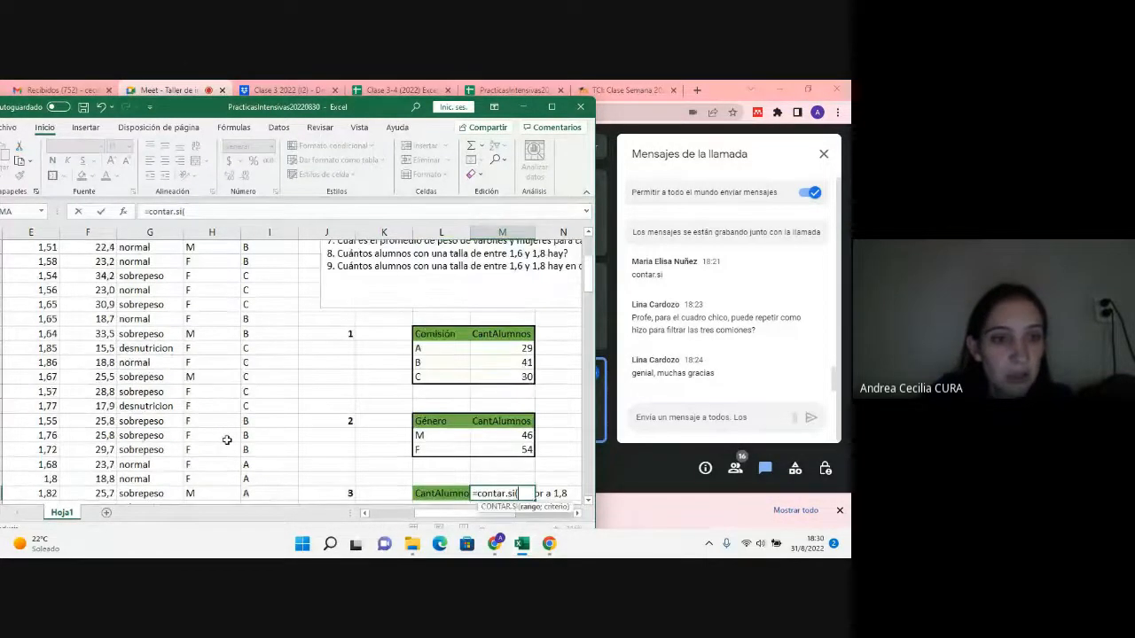
drag(42, 304, 43, 478)
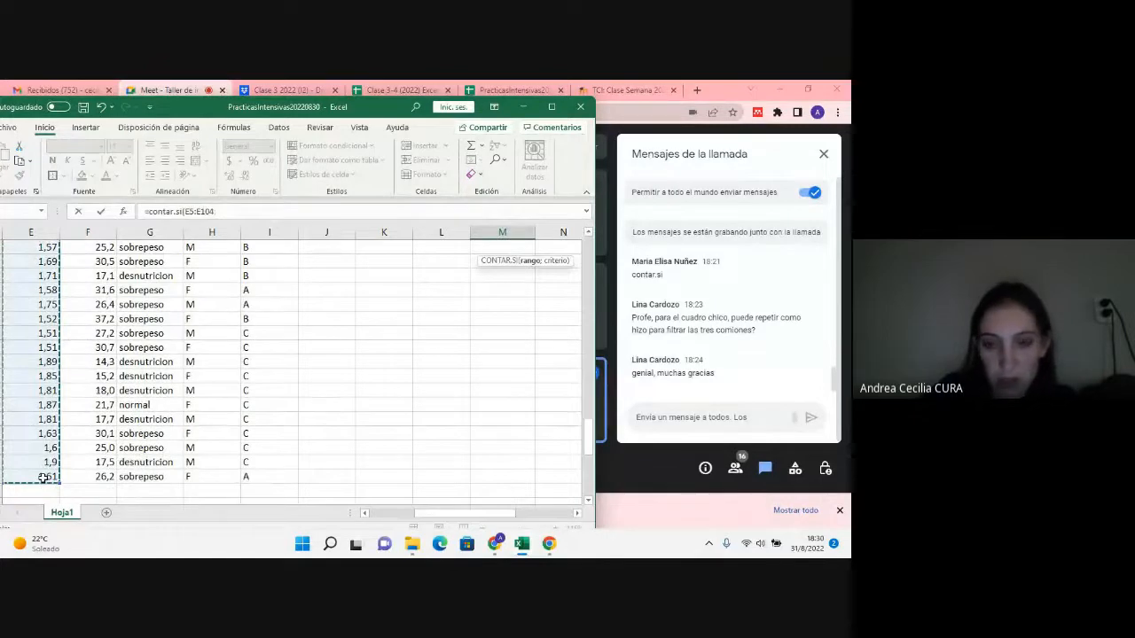
text(;)
scroll(413, 322, up, 10)
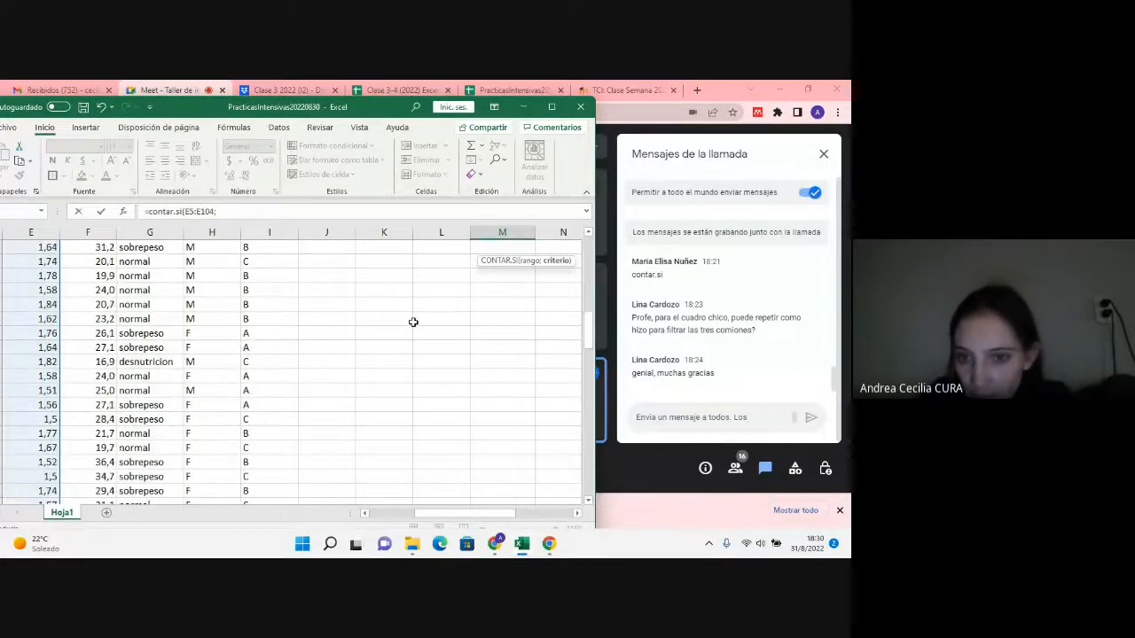
scroll(413, 322, up, 5)
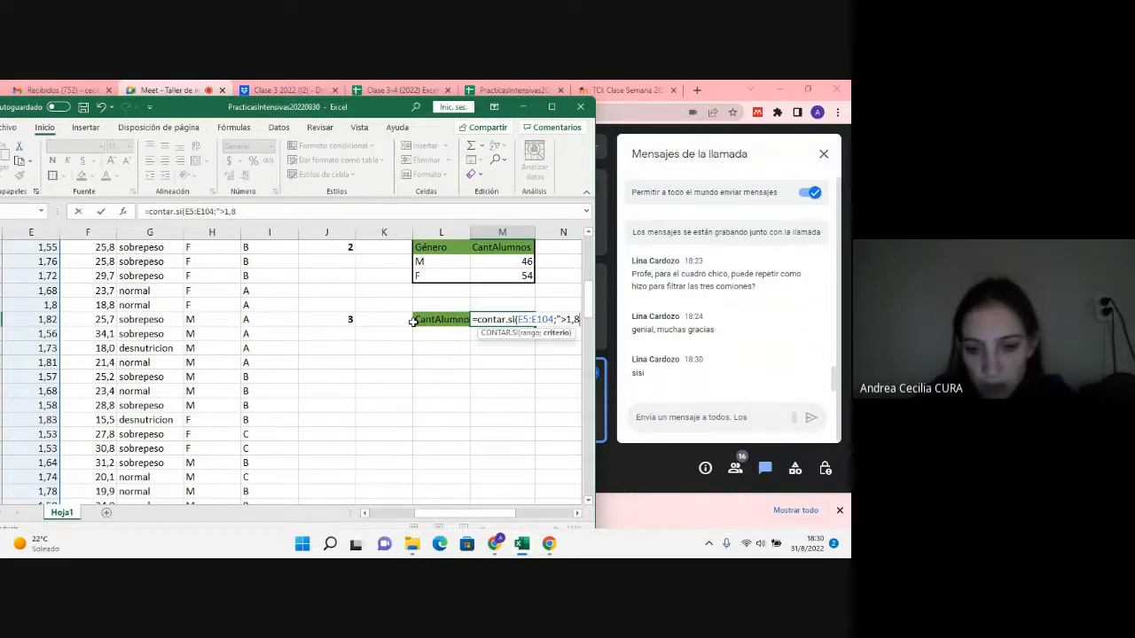
text(">1,8")
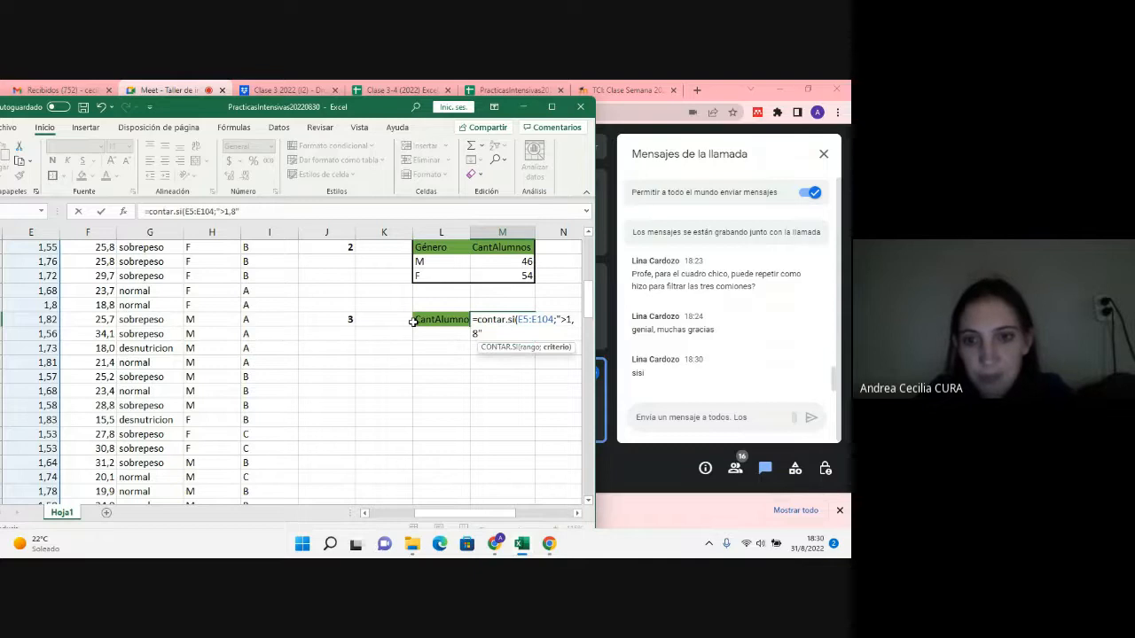
text())
key(Return)
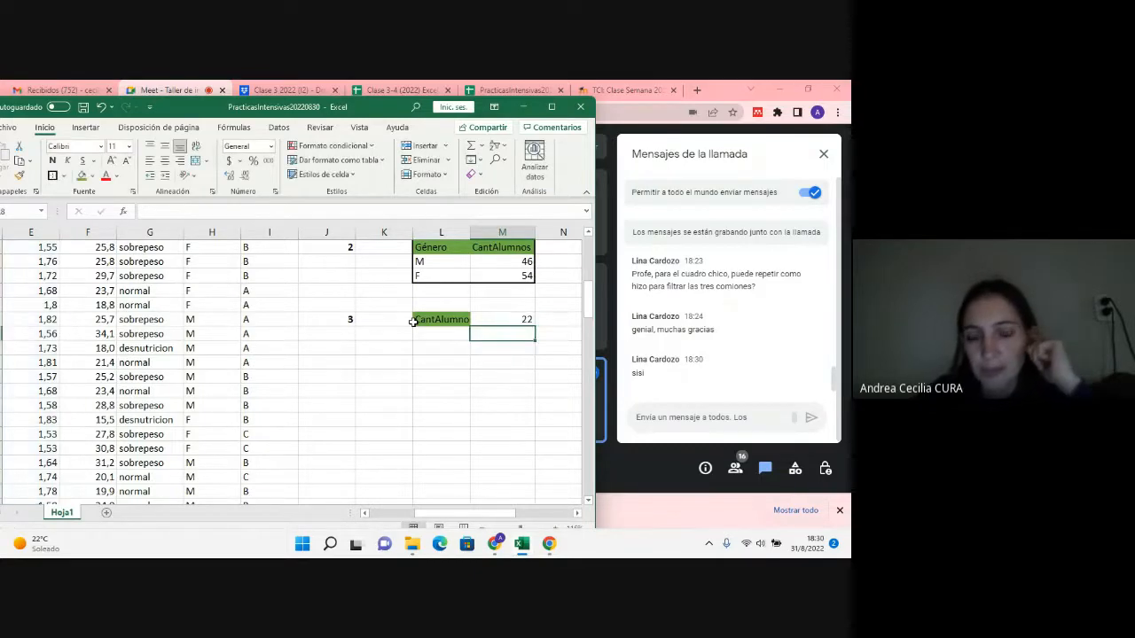
Step: Try entering the M27 formula with the quotation marks around its >1,8 criterion removed
double_click(517, 324)
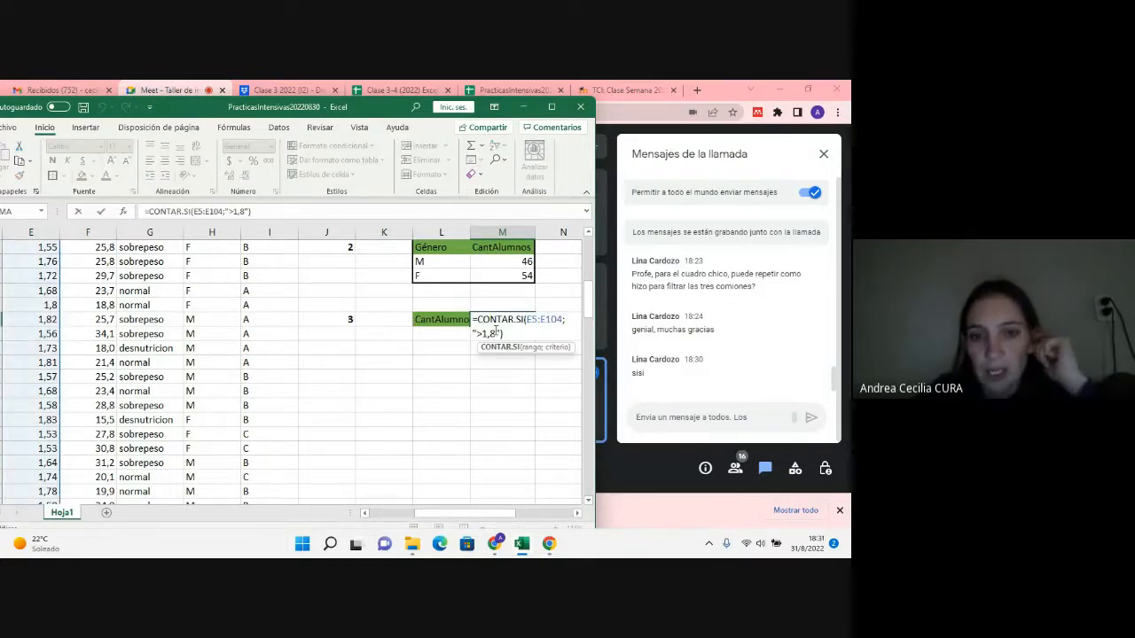
click(498, 334)
key(Delete)
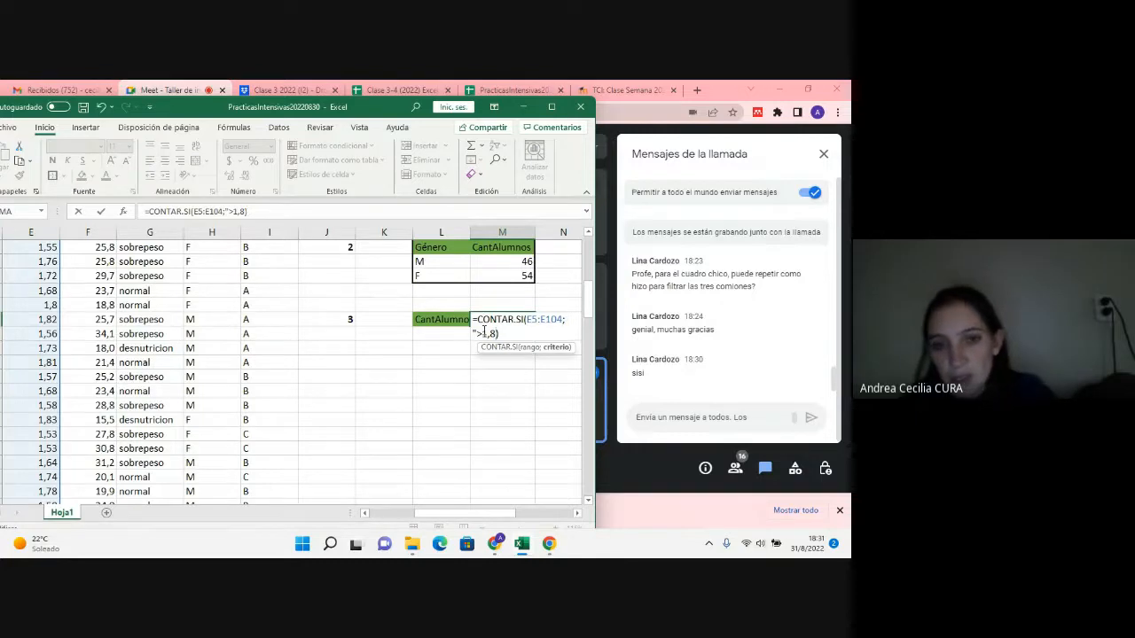
click(475, 334)
key(Delete)
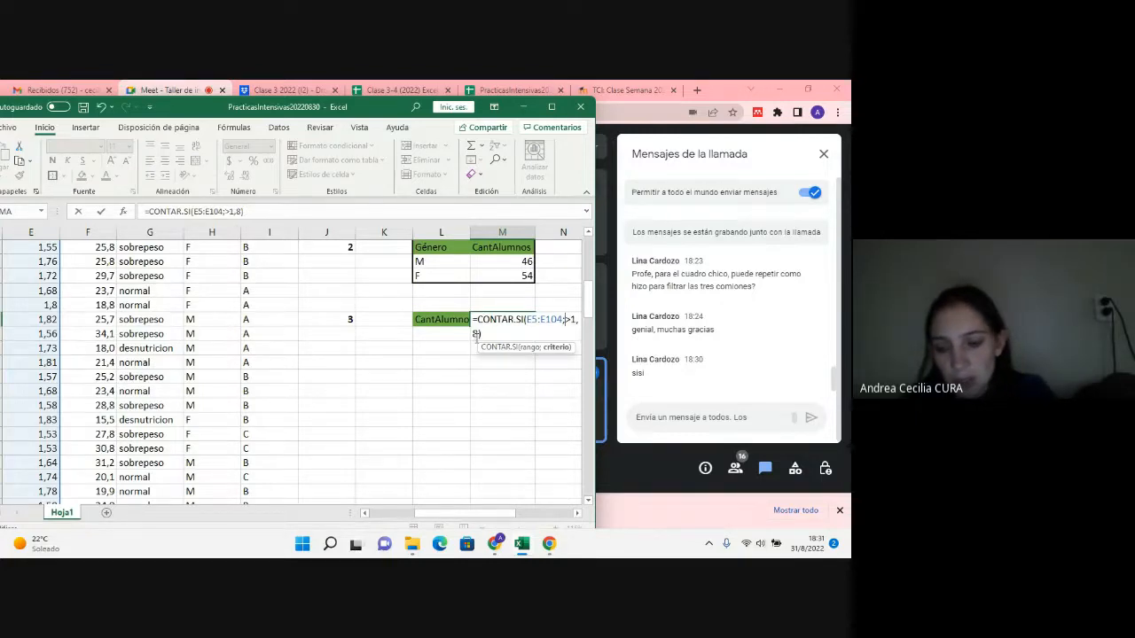
key(Return)
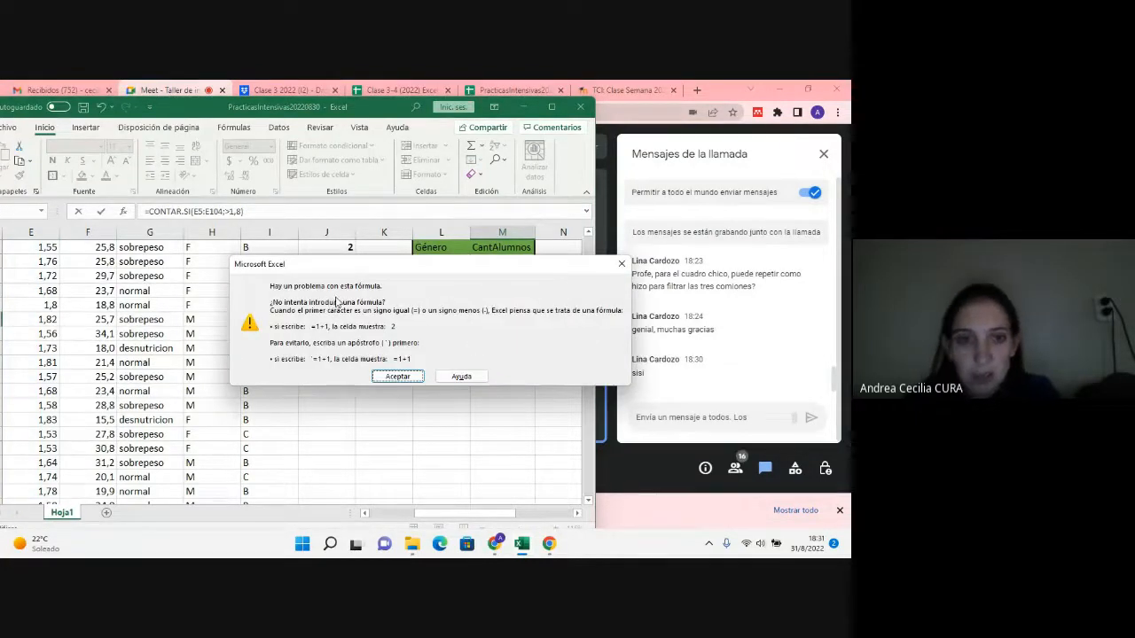
drag(394, 271, 338, 257)
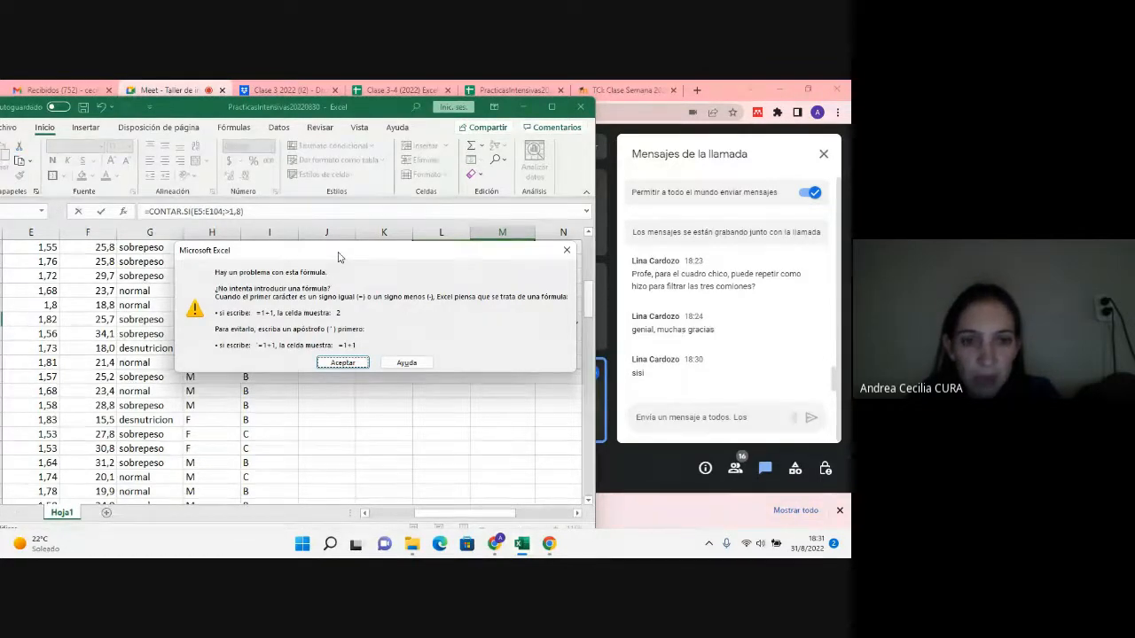
click(572, 256)
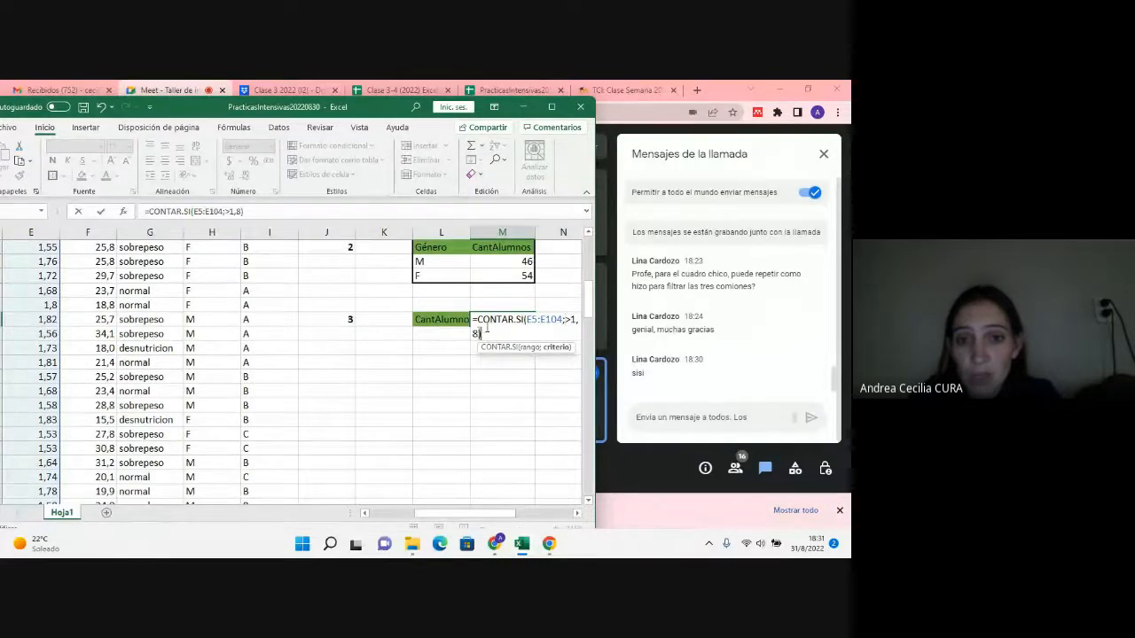
Step: Put the quotation marks back around the >1,8 criterion in the M27 formula and enter it
drag(479, 333, 567, 322)
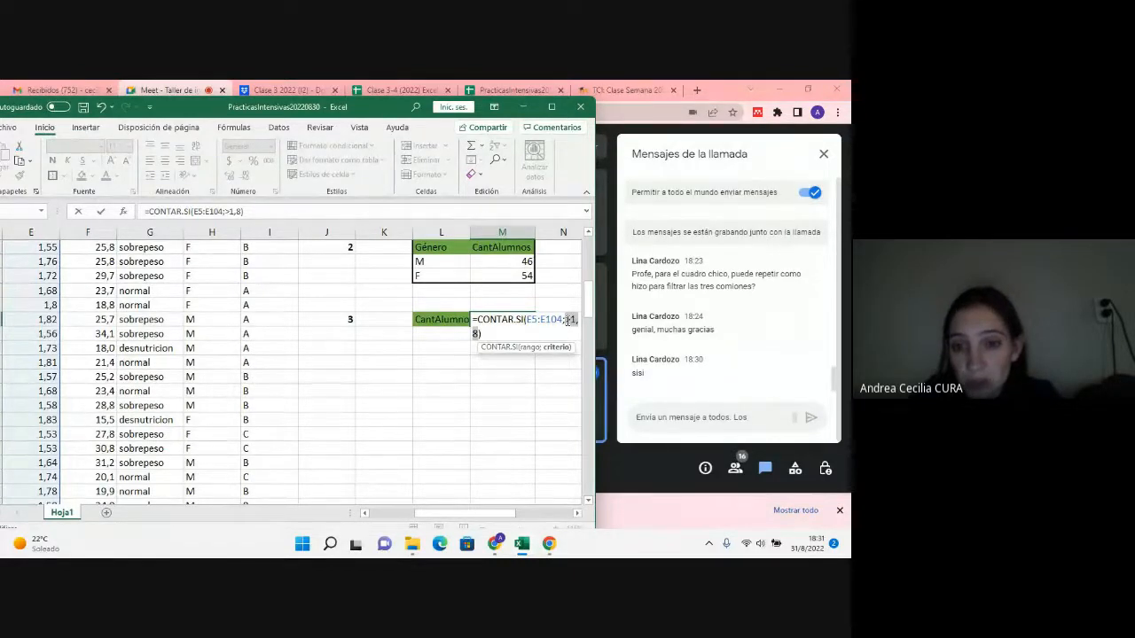
click(567, 321)
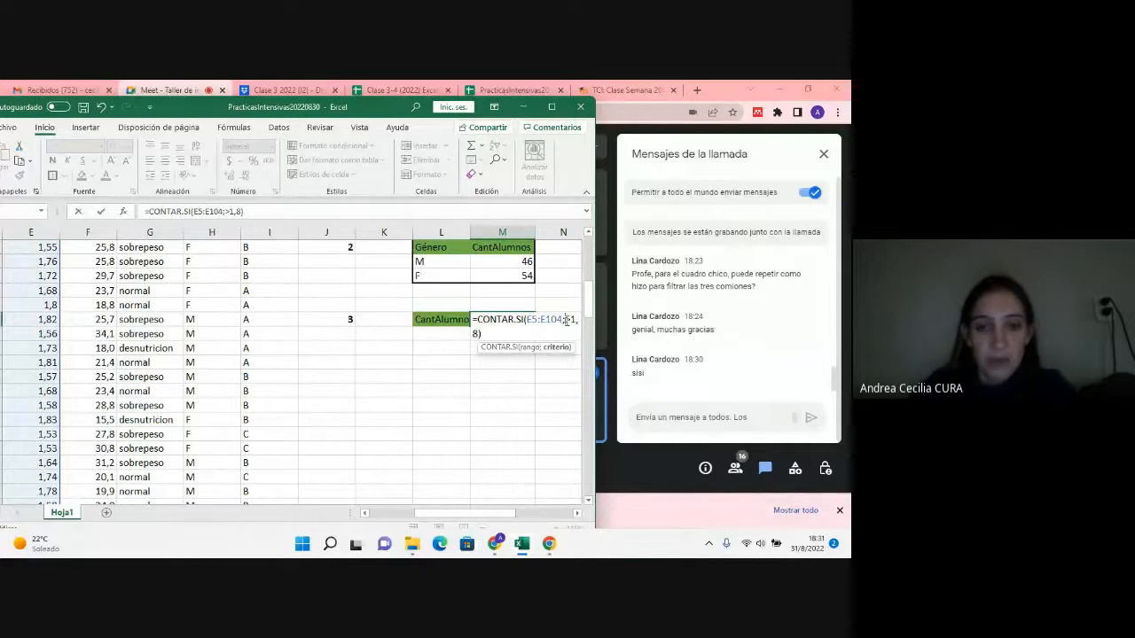
text(")
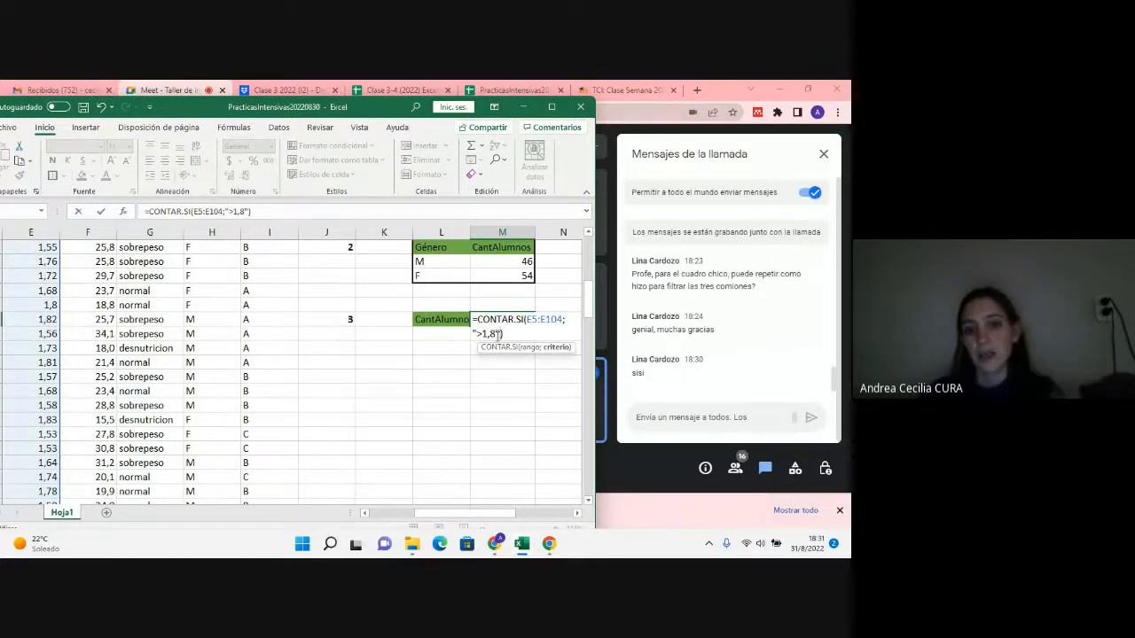
key(Return)
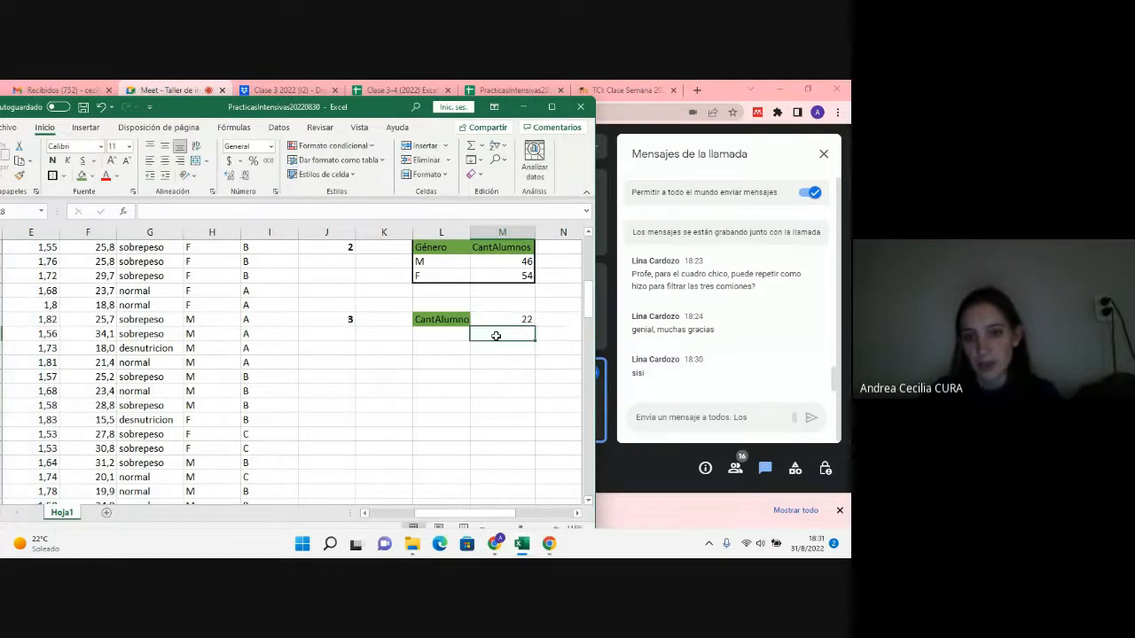
Step: Add borders to the question 3 label and result cells L27:M27, matching the other tables
drag(496, 319, 443, 319)
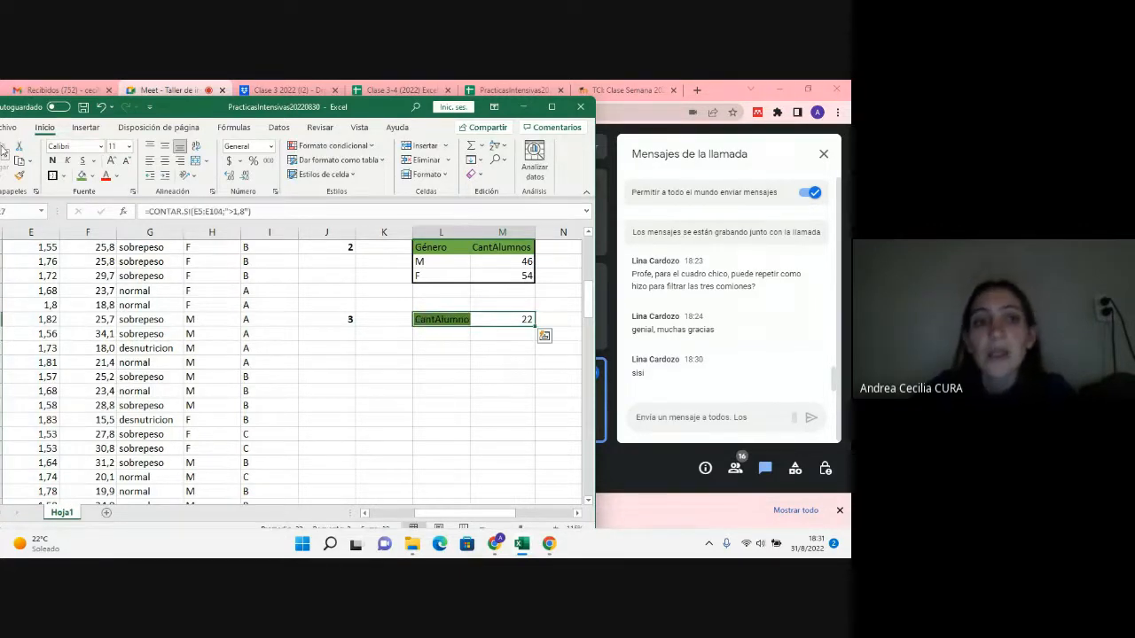
click(467, 320)
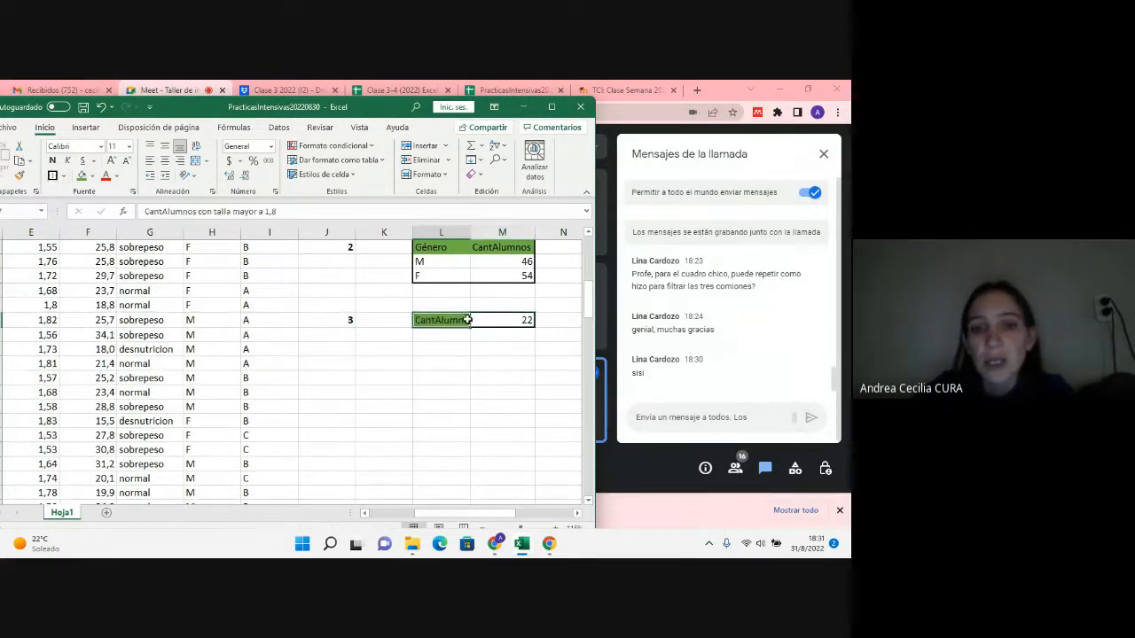
double_click(467, 320)
click(518, 378)
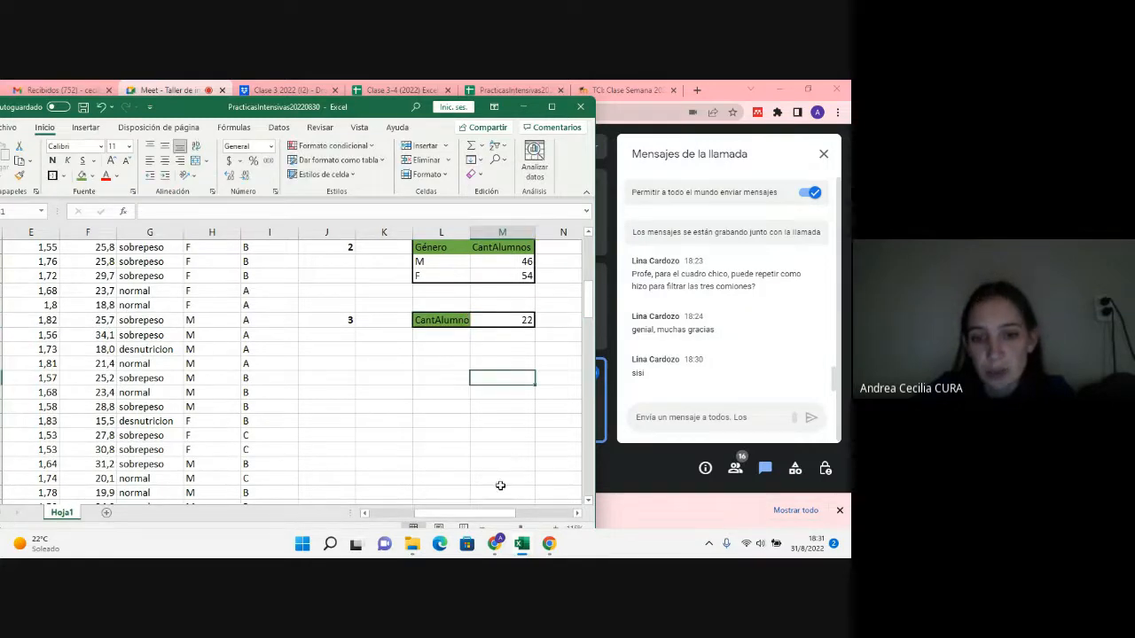
Step: Read question 4 in the question list, about the average age of each comisión, and review the answer tables
drag(498, 514, 502, 514)
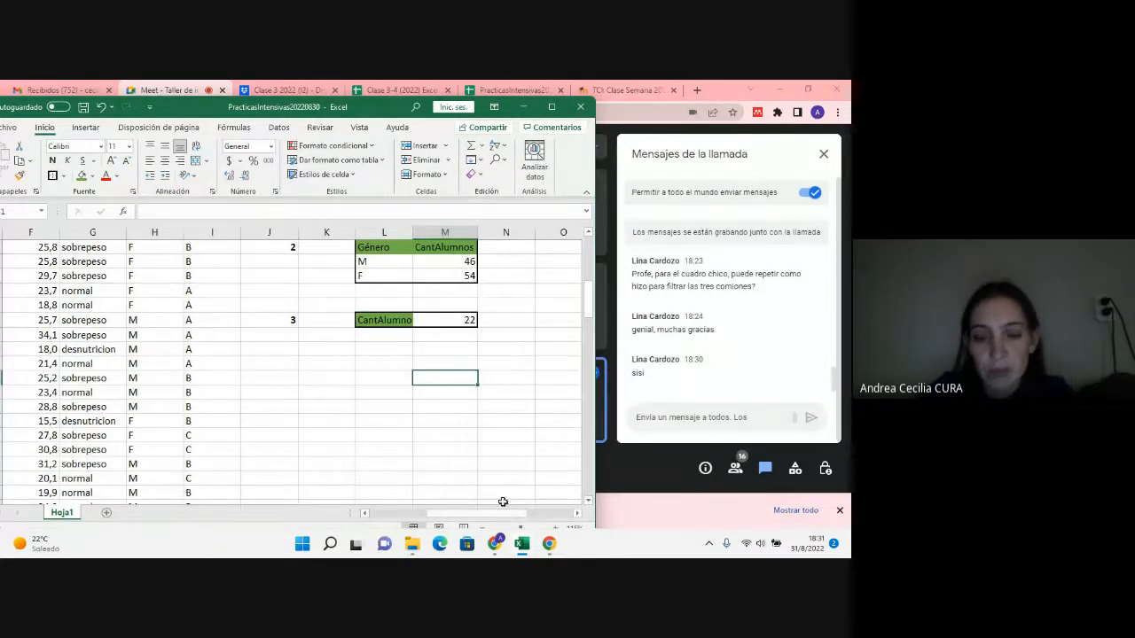
scroll(497, 502, up, 3)
scroll(489, 502, up, 4)
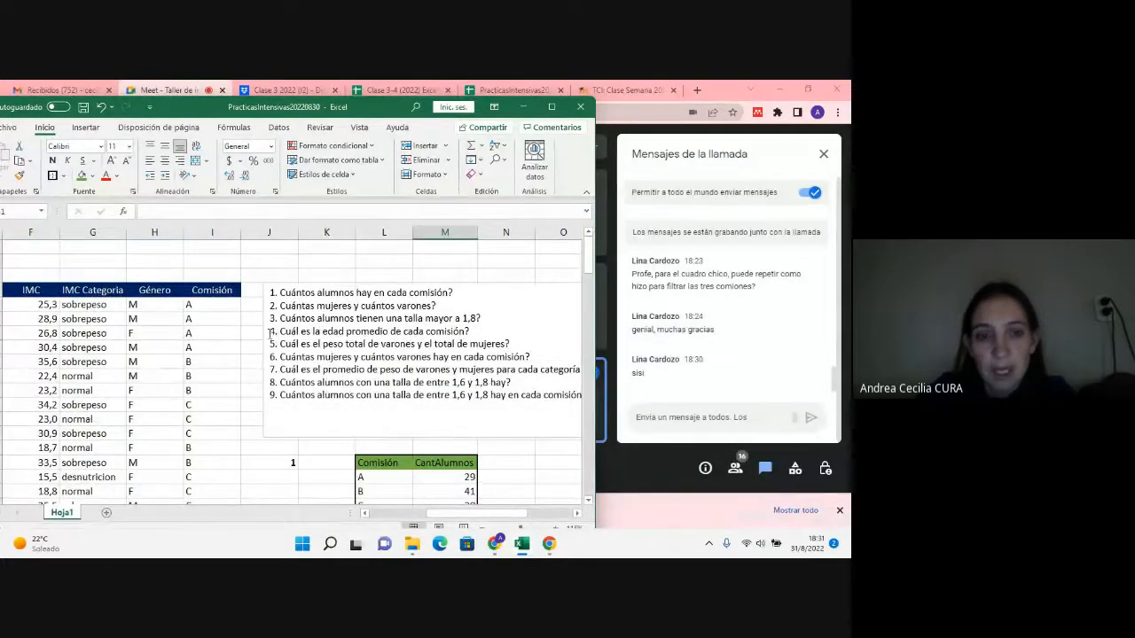
drag(271, 333, 460, 339)
scroll(416, 425, down, 1)
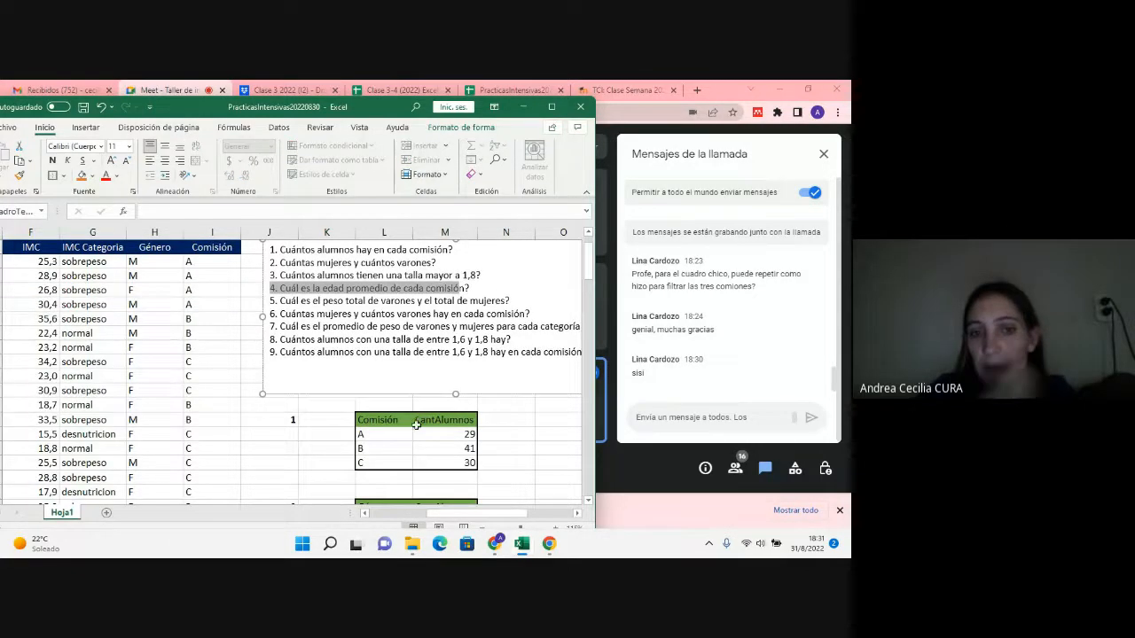
scroll(416, 434, down, 5)
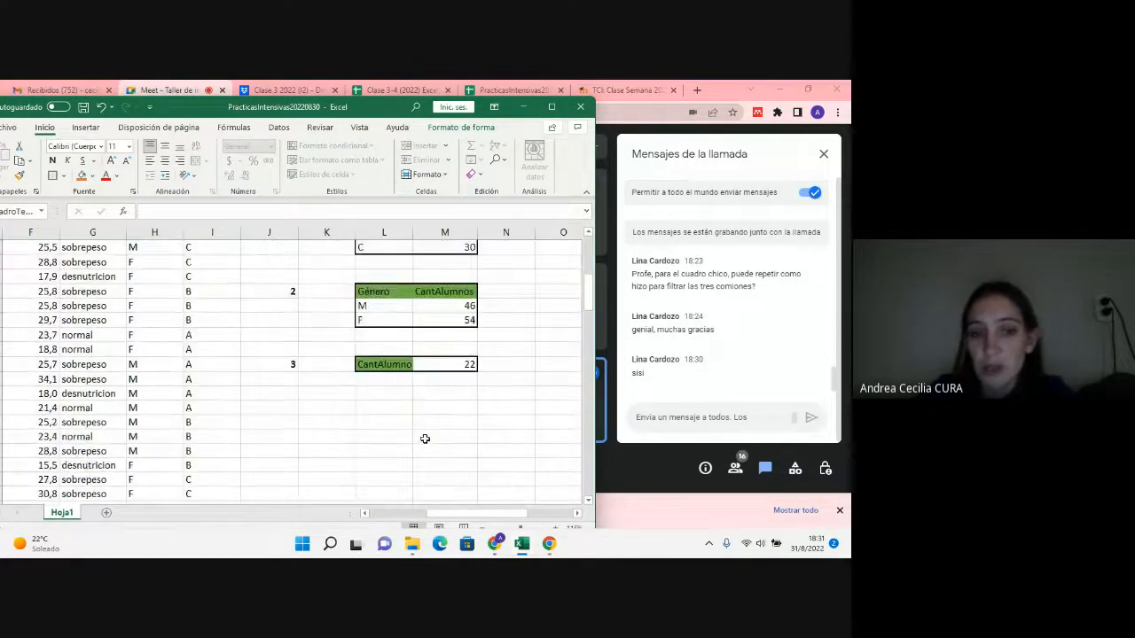
scroll(424, 439, up, 2)
scroll(424, 438, up, 3)
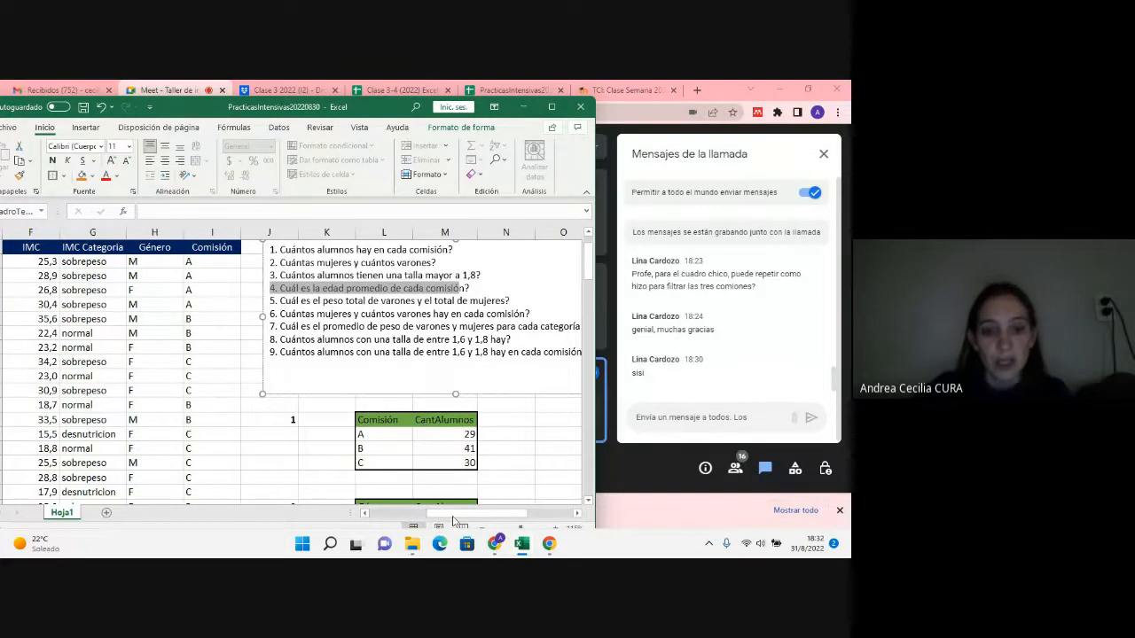
Step: Examine the IMC Categoria column from G5 down and the nested SI formula behind its values
drag(453, 516, 391, 519)
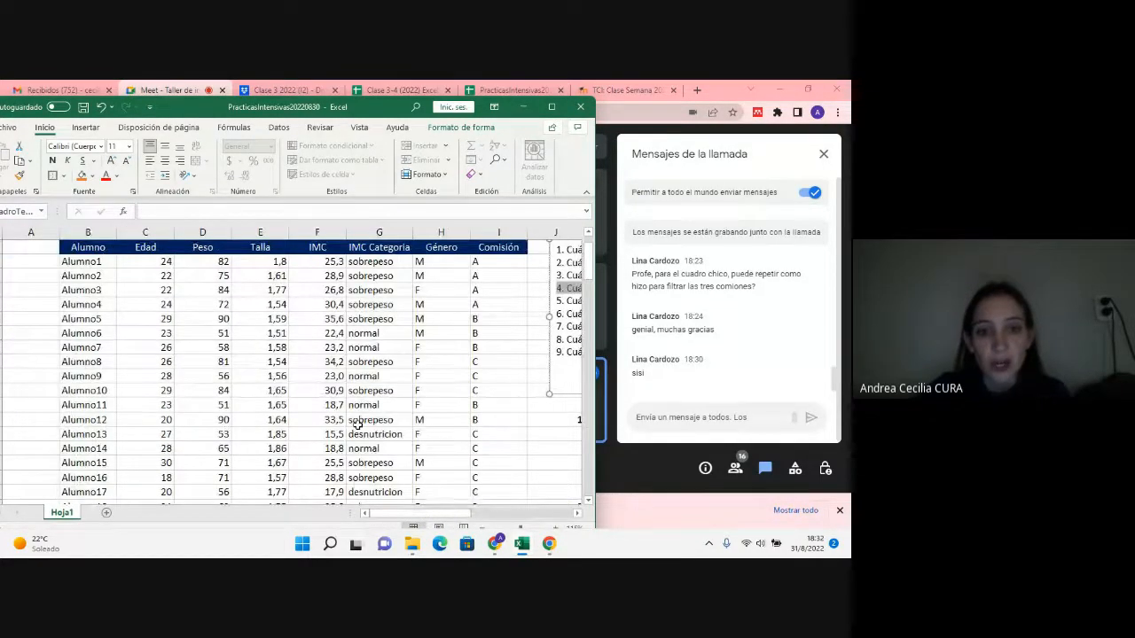
drag(360, 262, 357, 479)
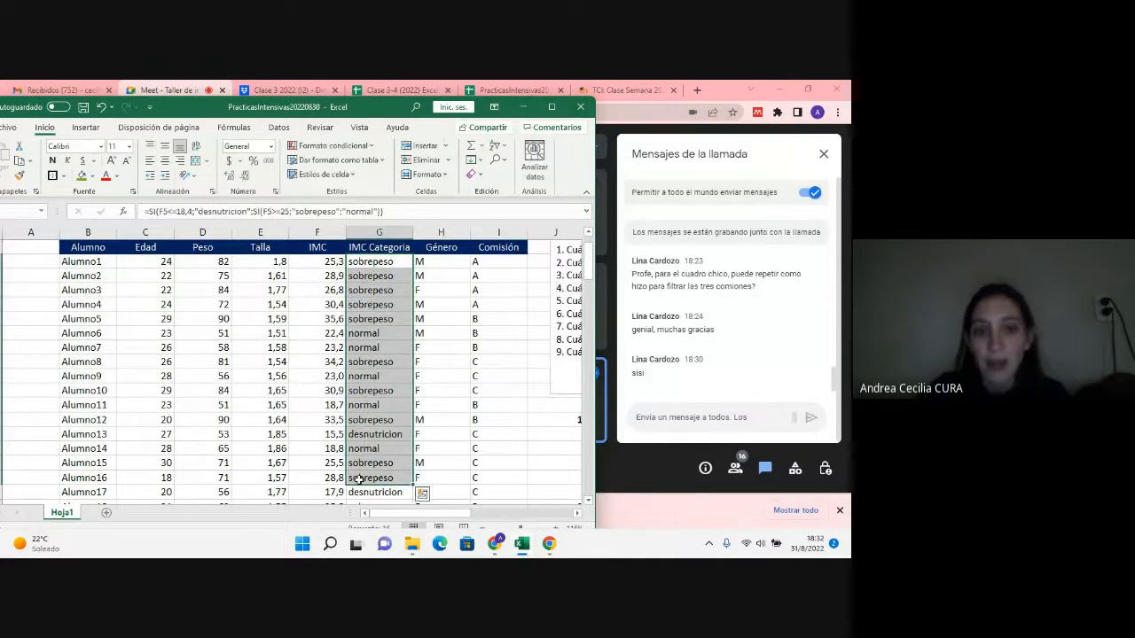
click(361, 262)
drag(362, 263, 375, 463)
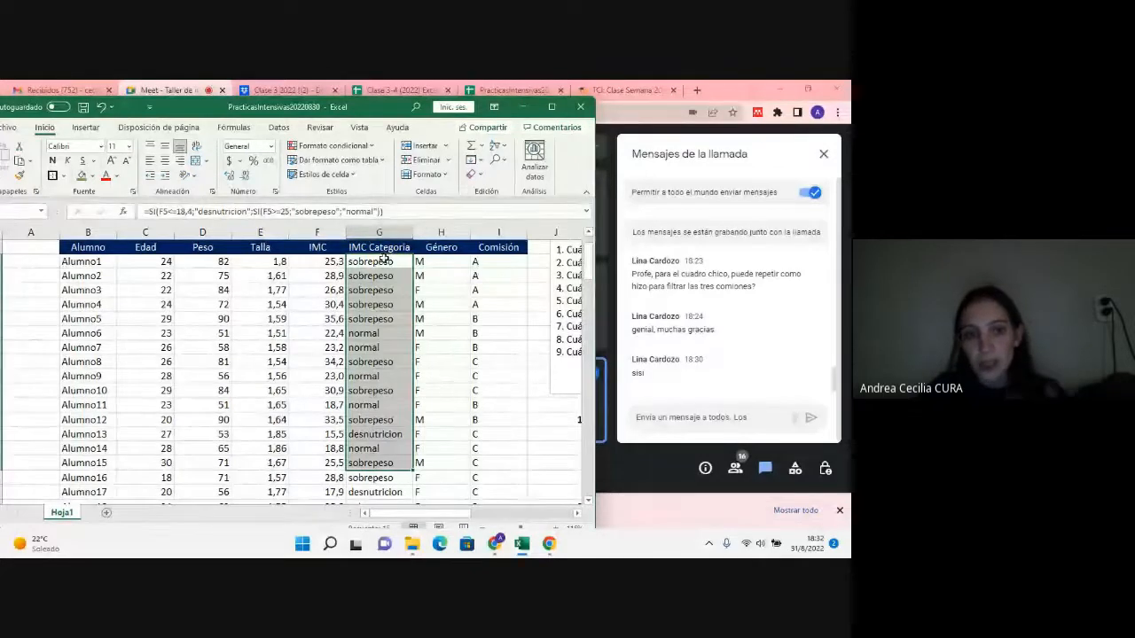
drag(381, 261, 377, 485)
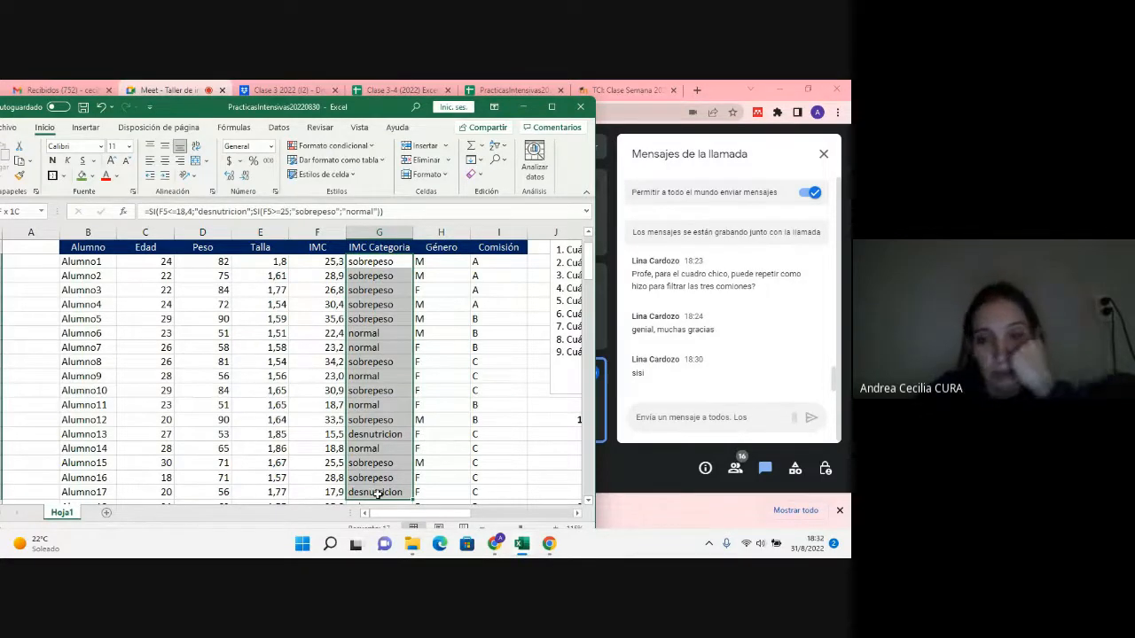
drag(378, 494, 378, 494)
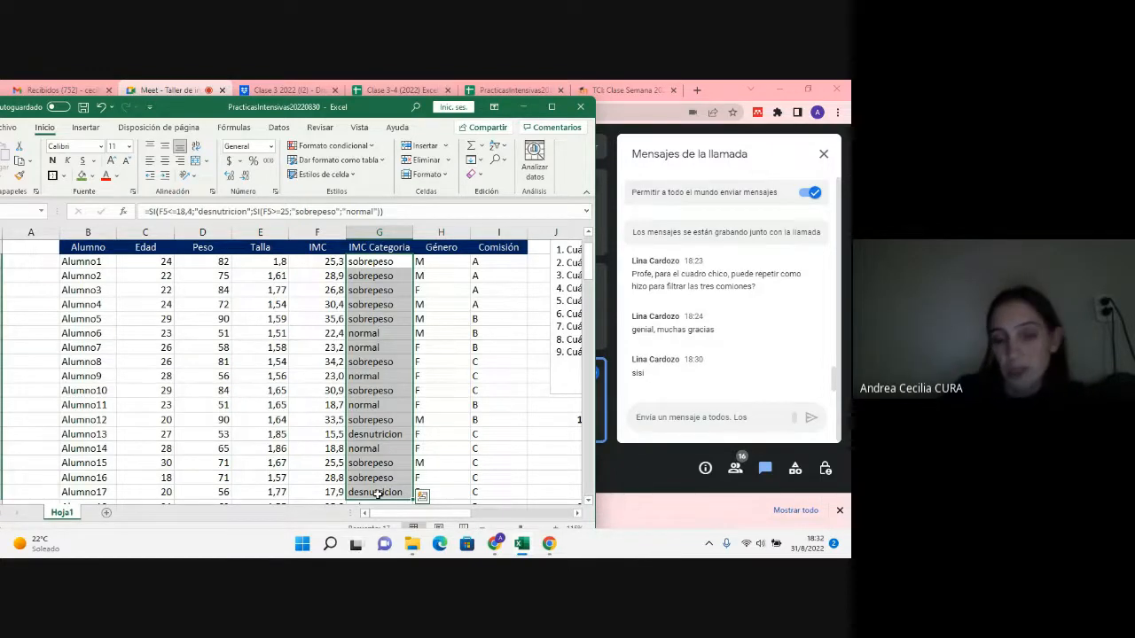
Step: Copy the question 1 table with its number (J16:M19) to J30, below question 3, and number the copy 4
drag(451, 515, 496, 523)
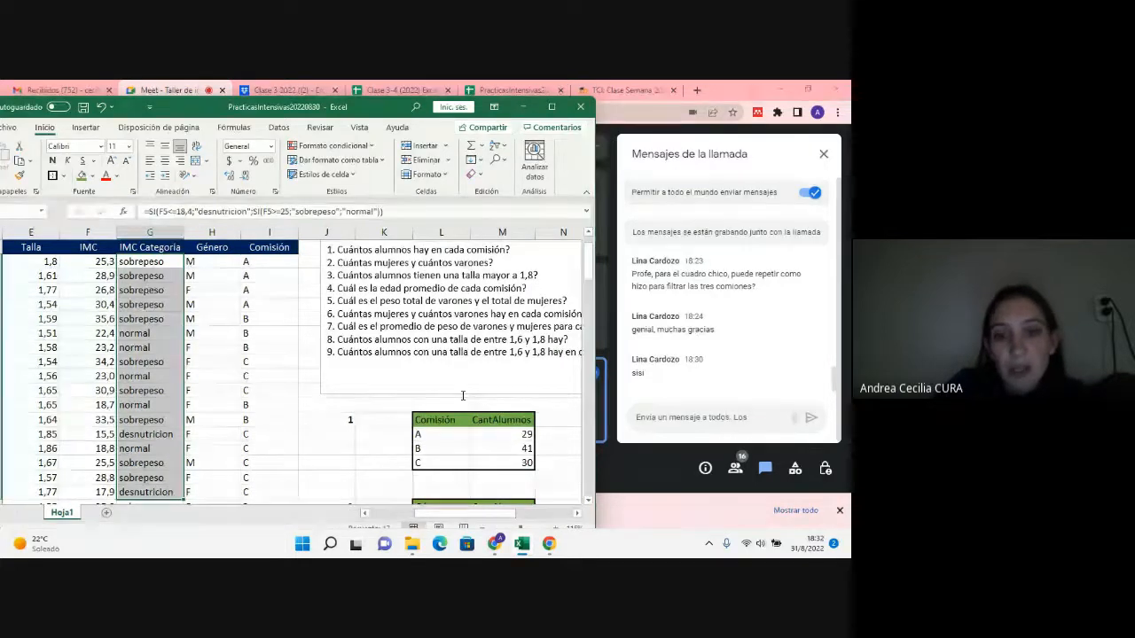
scroll(408, 388, down, 4)
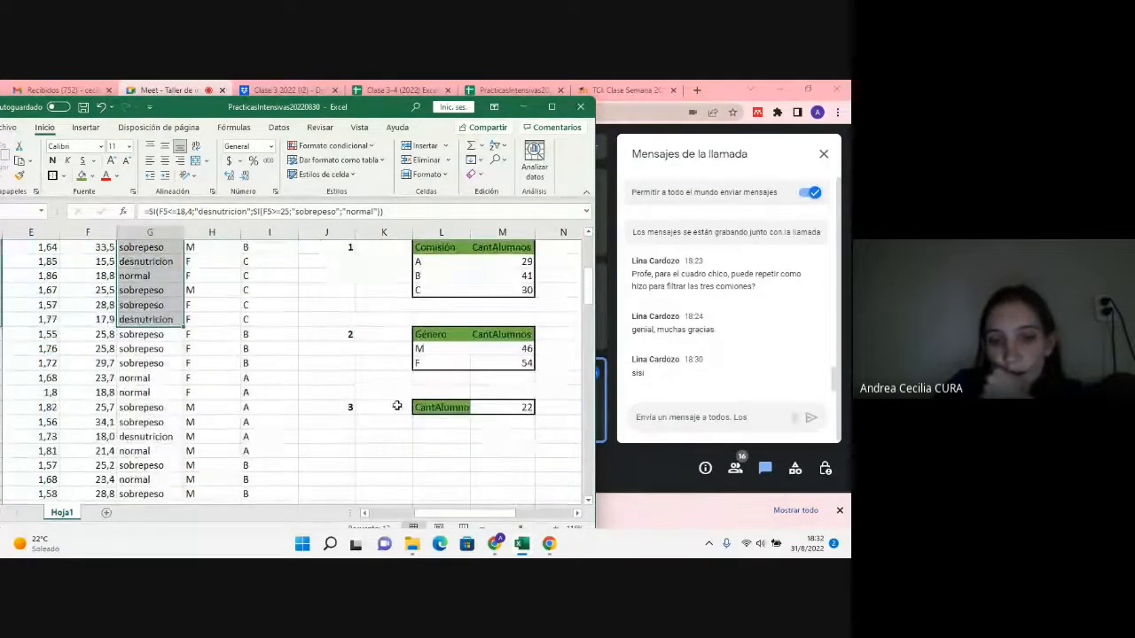
scroll(361, 399, up, 4)
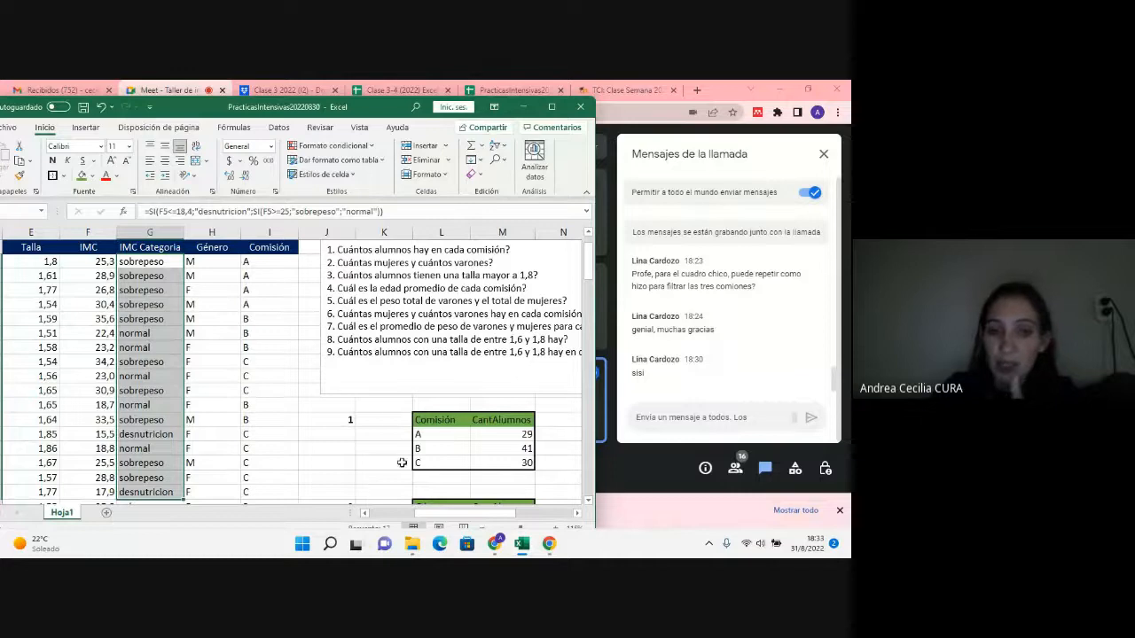
drag(350, 420, 490, 458)
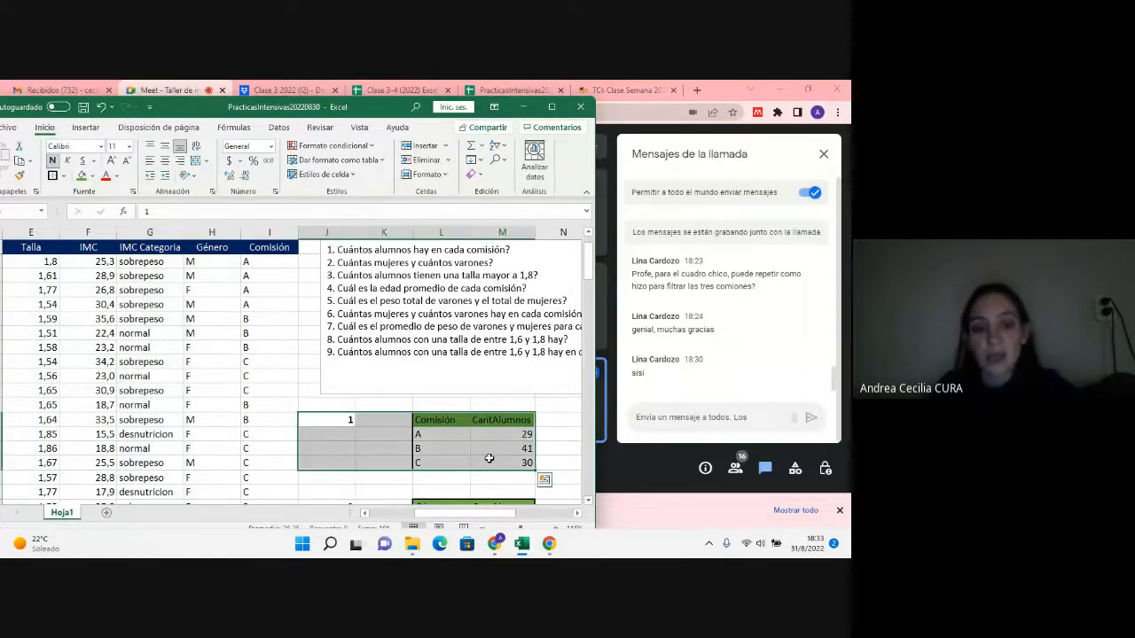
key(ctrl+c)
scroll(370, 450, down, 4)
click(354, 452)
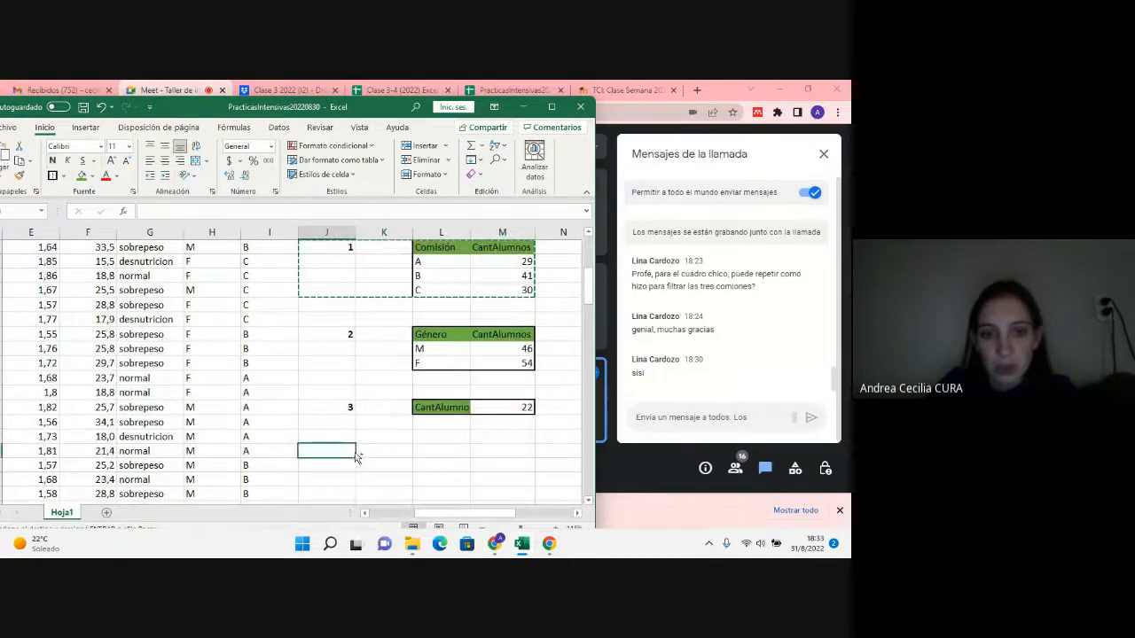
key(ctrl+v)
click(348, 452)
text(4)
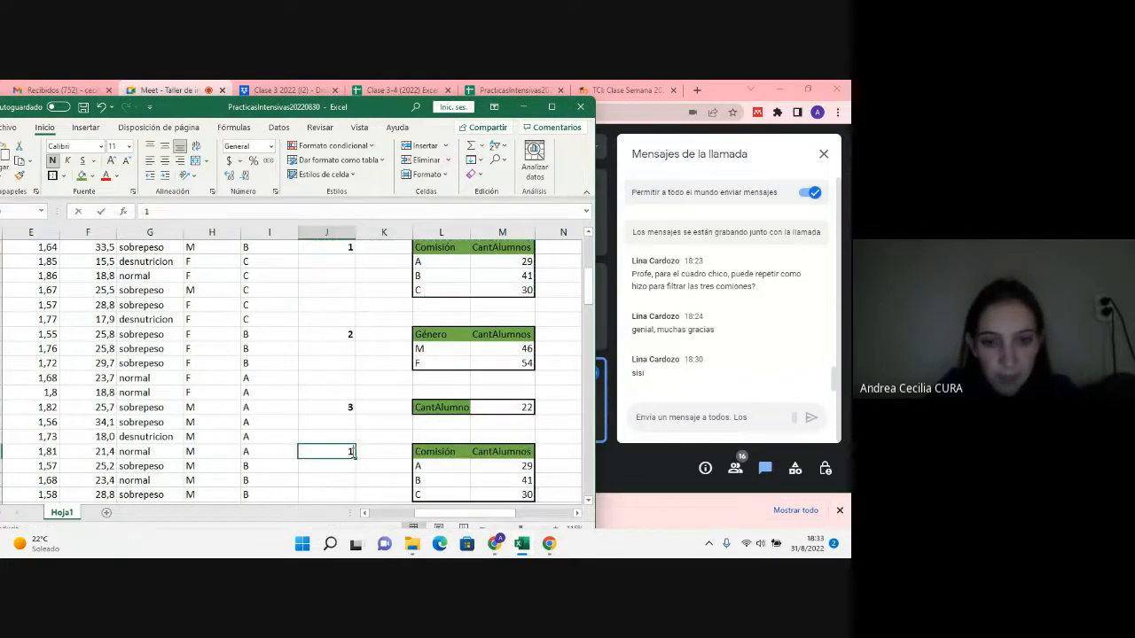
Step: Change the copied table's CantAlumnos header in M30 to edadPromedio and clear the copied count formulas in M31:M33
click(494, 453)
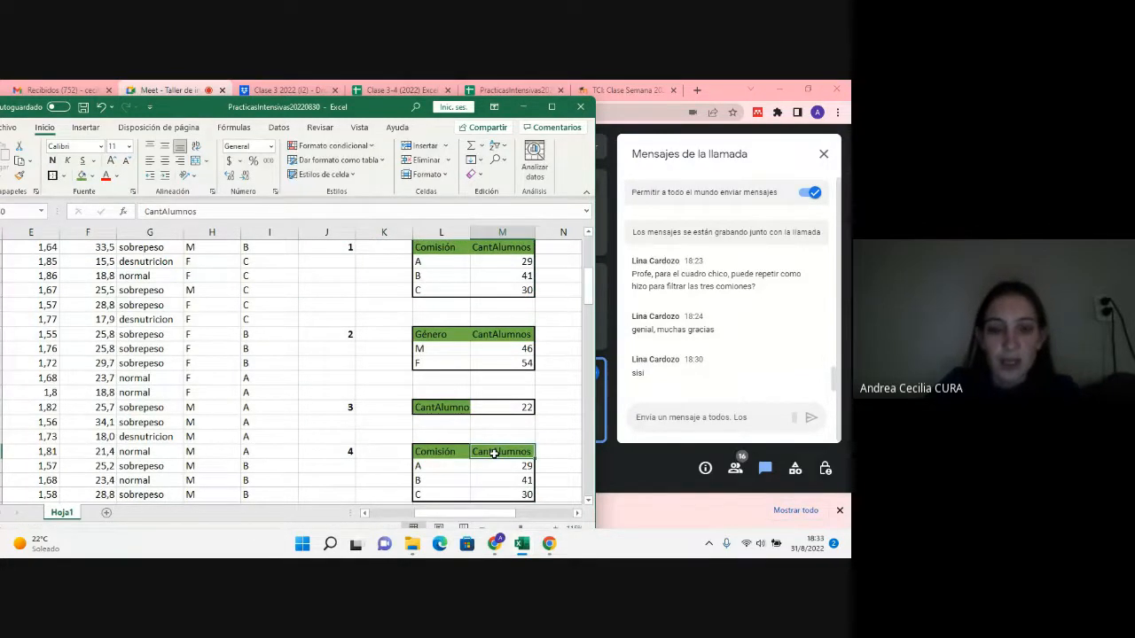
text(eda)
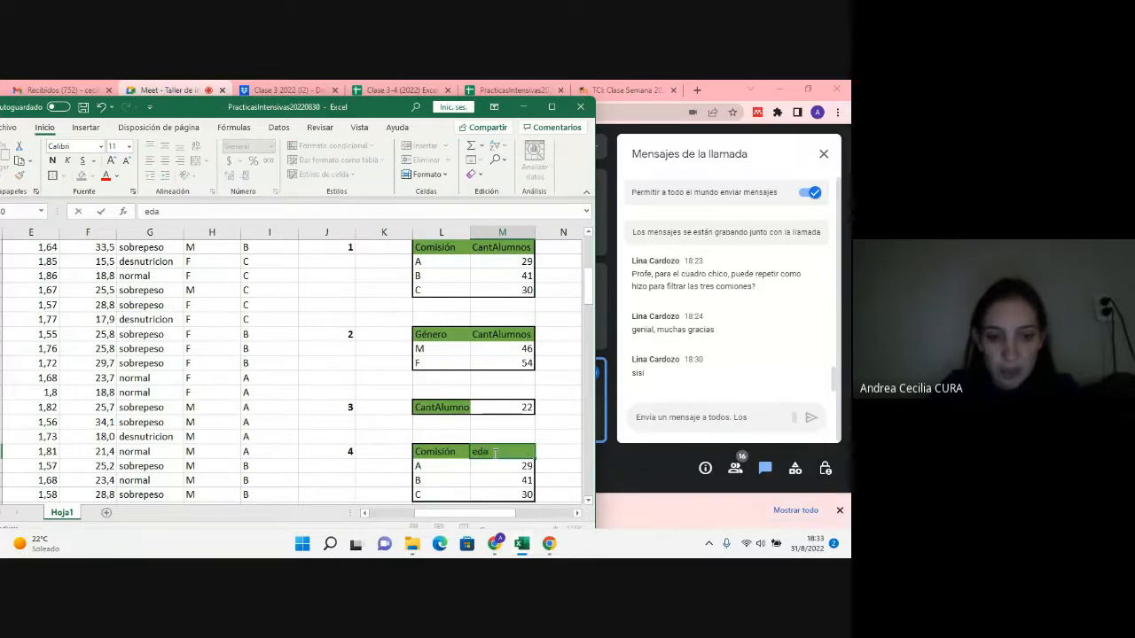
text(dpromedio)
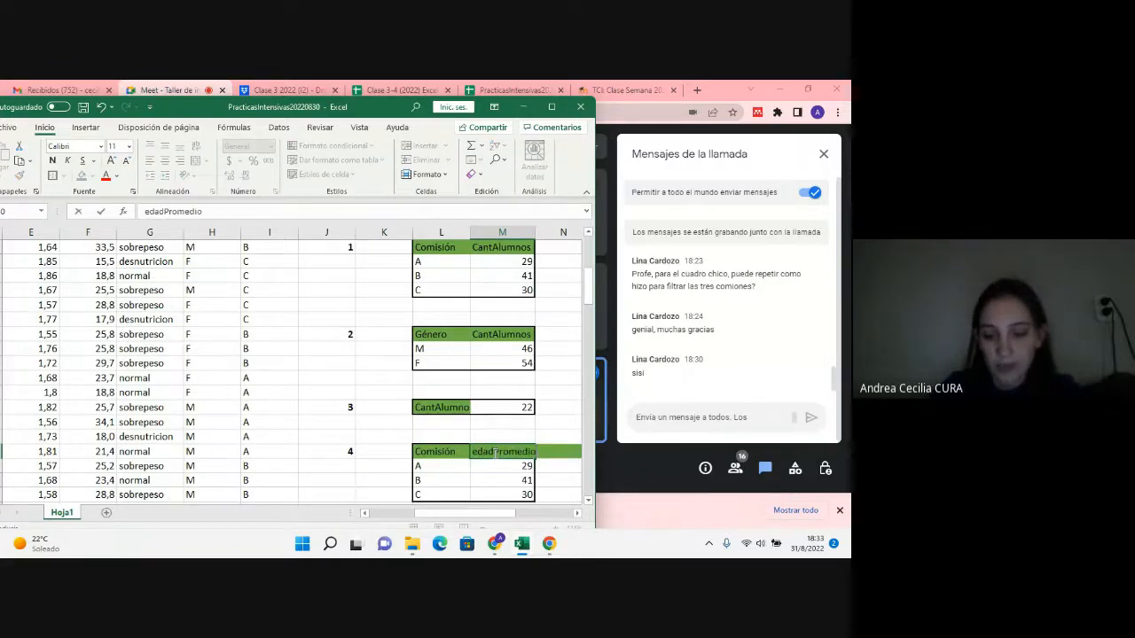
key(Return)
key(Delete)
key(Down)
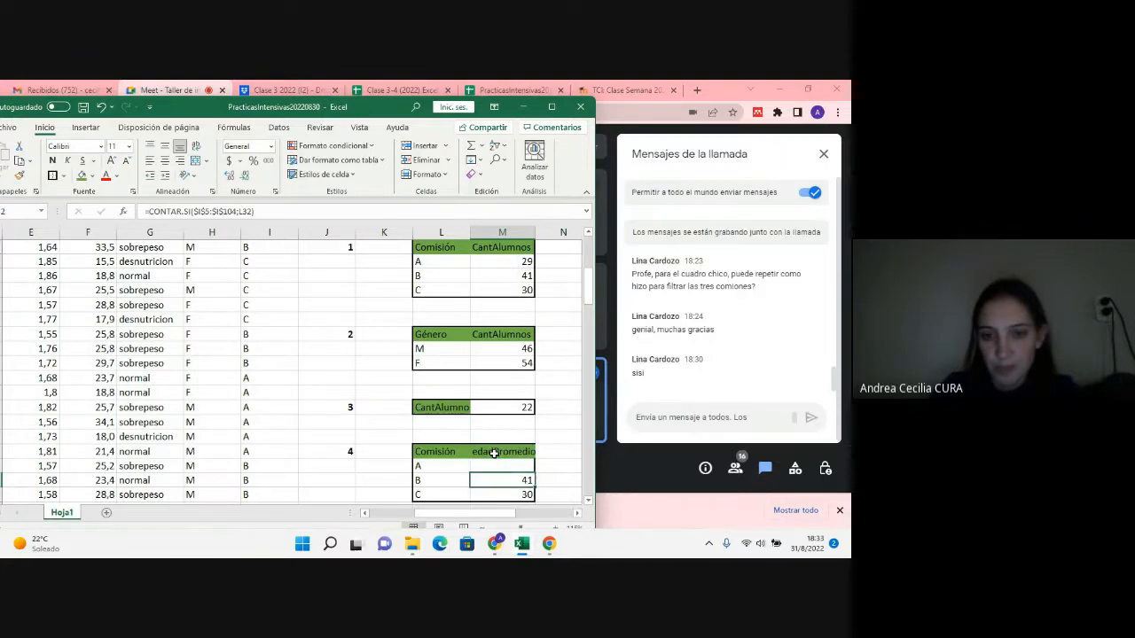
key(Delete)
key(Down)
key(Delete)
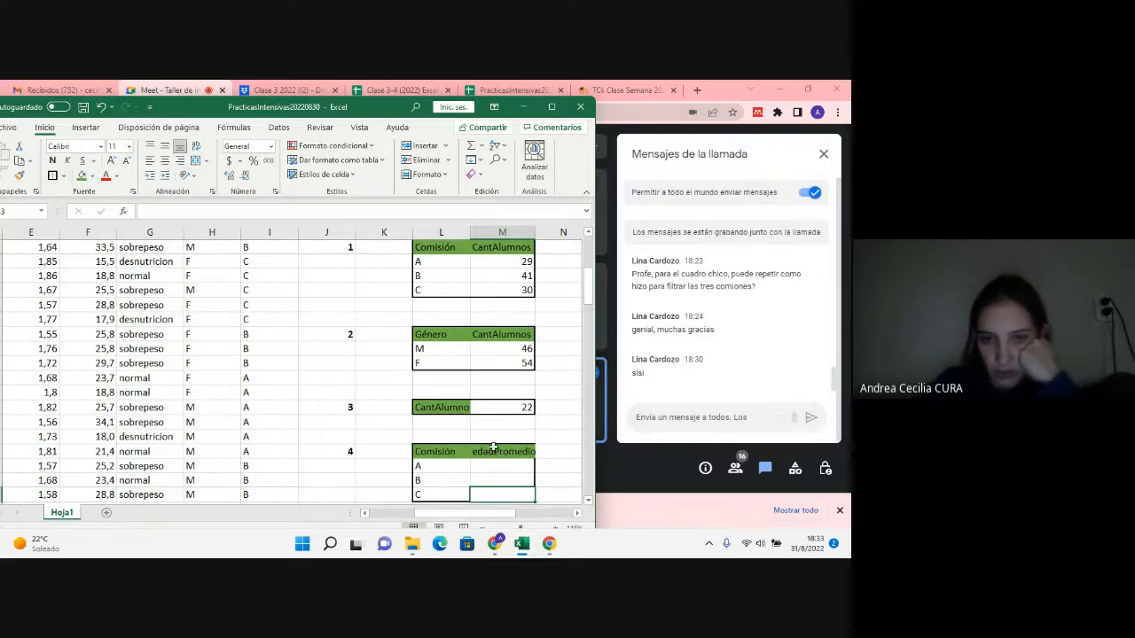
Step: Autofit column M to the edadPromedio header and recheck the question list against the answer tables
click(493, 453)
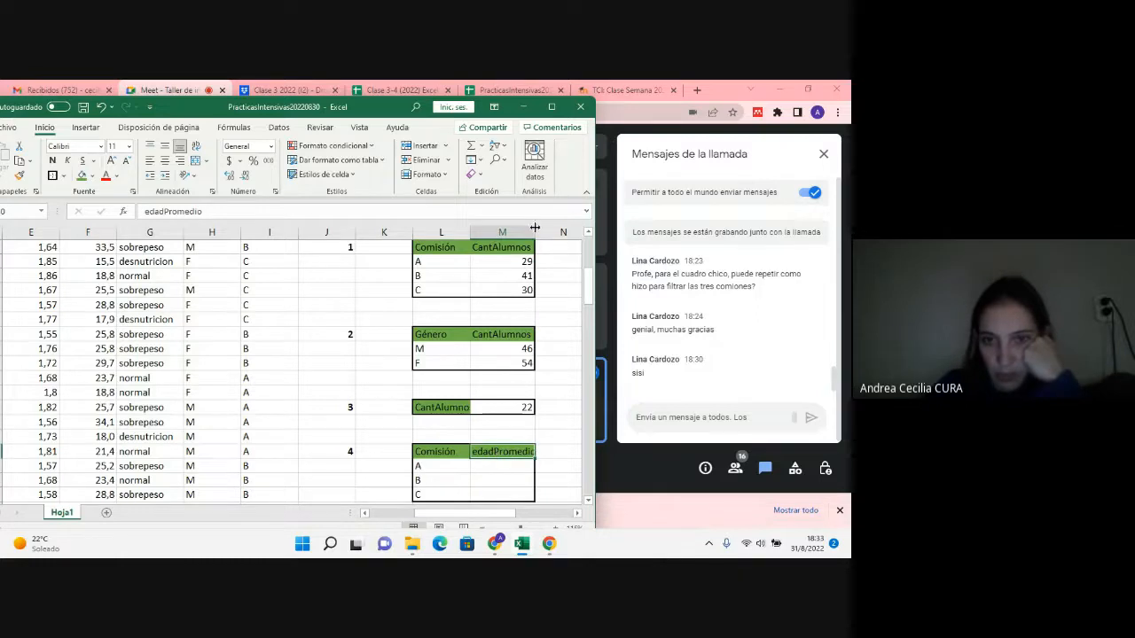
double_click(536, 227)
scroll(534, 467, up, 5)
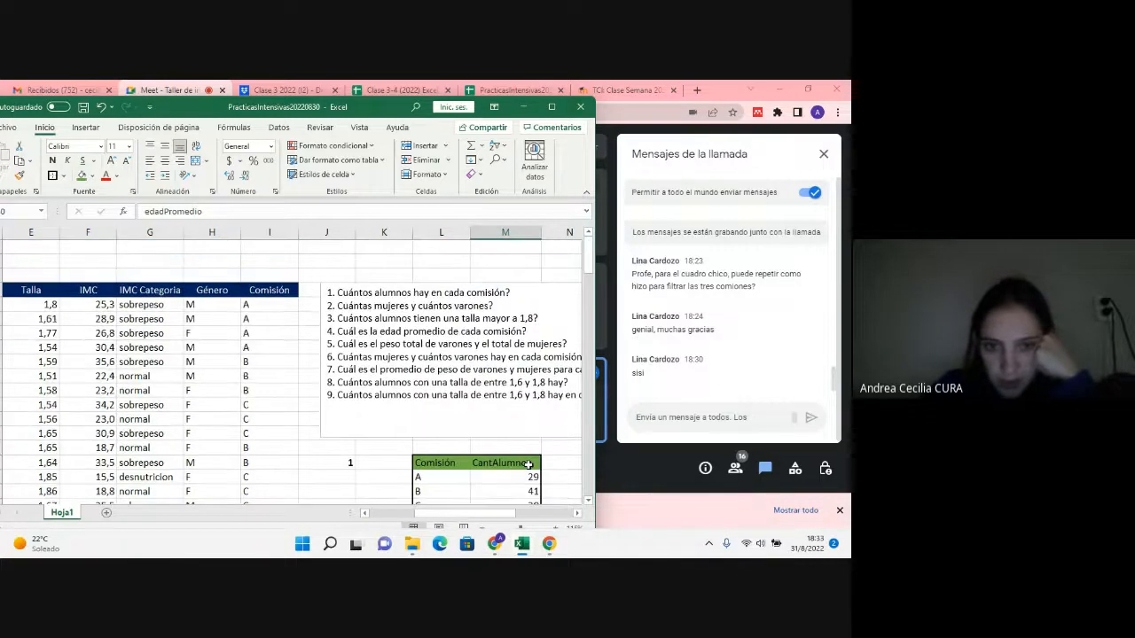
scroll(529, 464, down, 5)
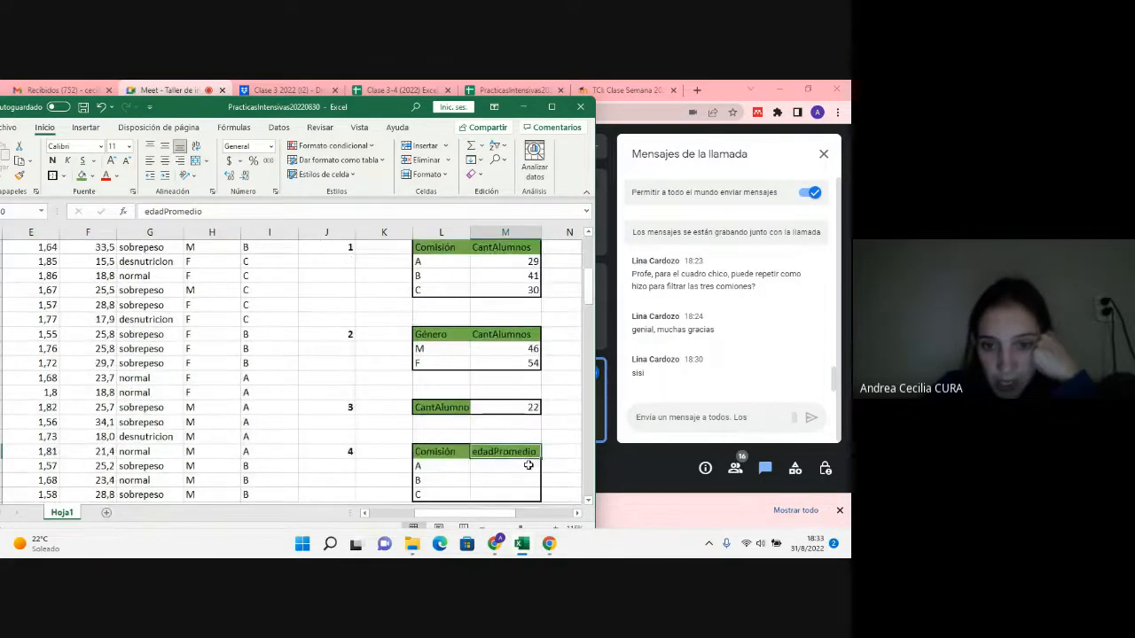
scroll(528, 464, up, 4)
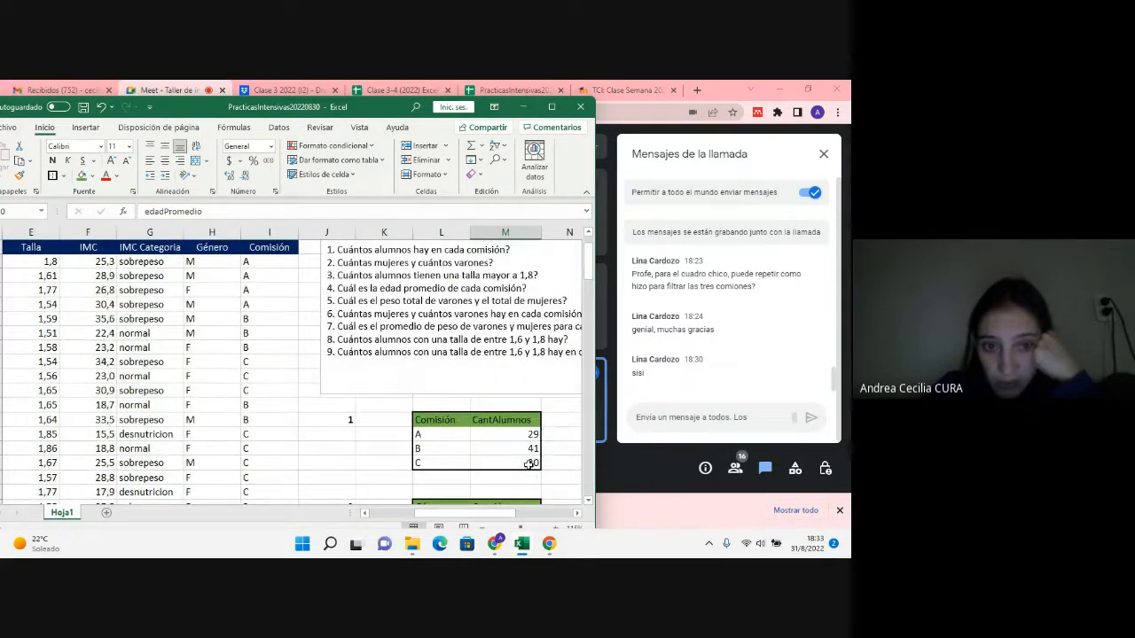
scroll(529, 464, down, 2)
scroll(529, 464, down, 2)
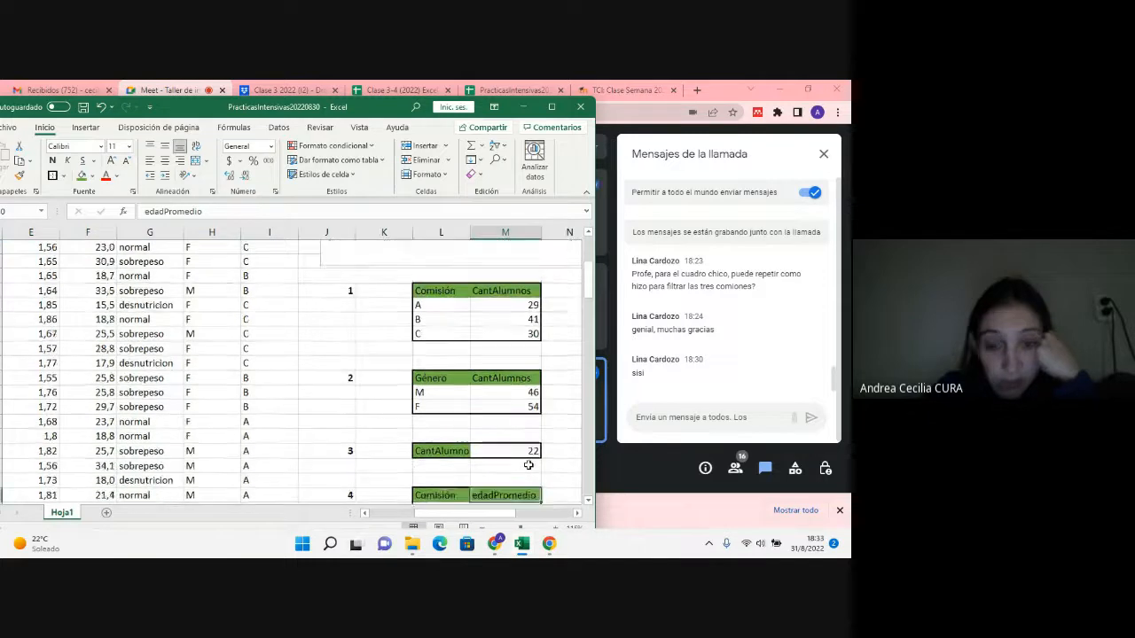
Step: Start a PROMEDIO.SI formula in M31 with the Comisión column I5:I104 as range and L31 as criterion
click(528, 465)
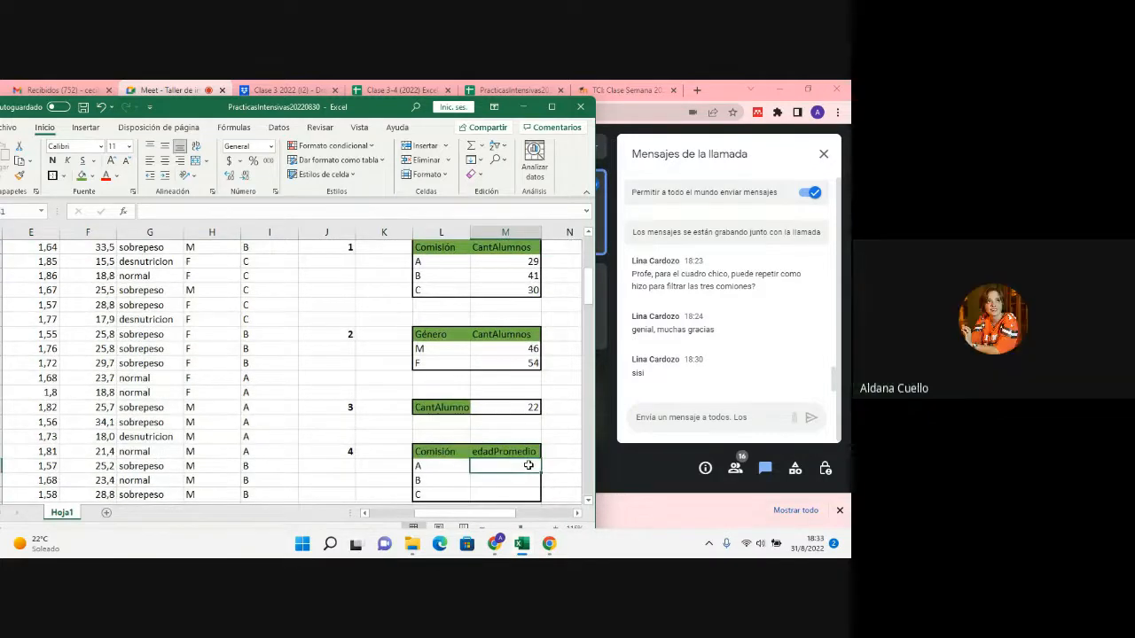
text(=)
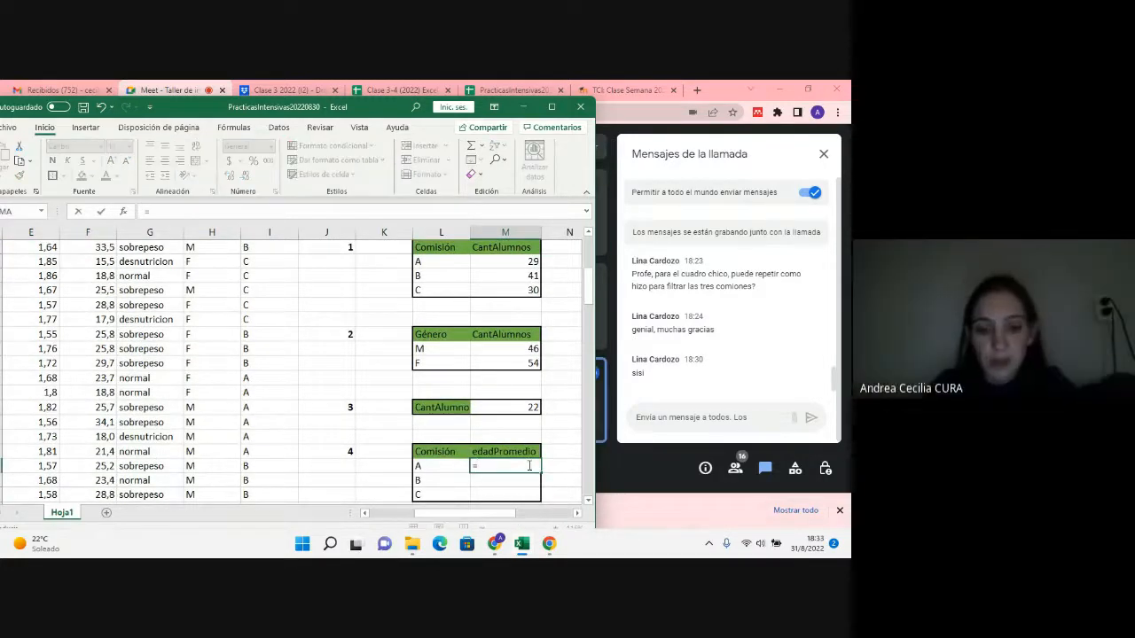
text(promedio)
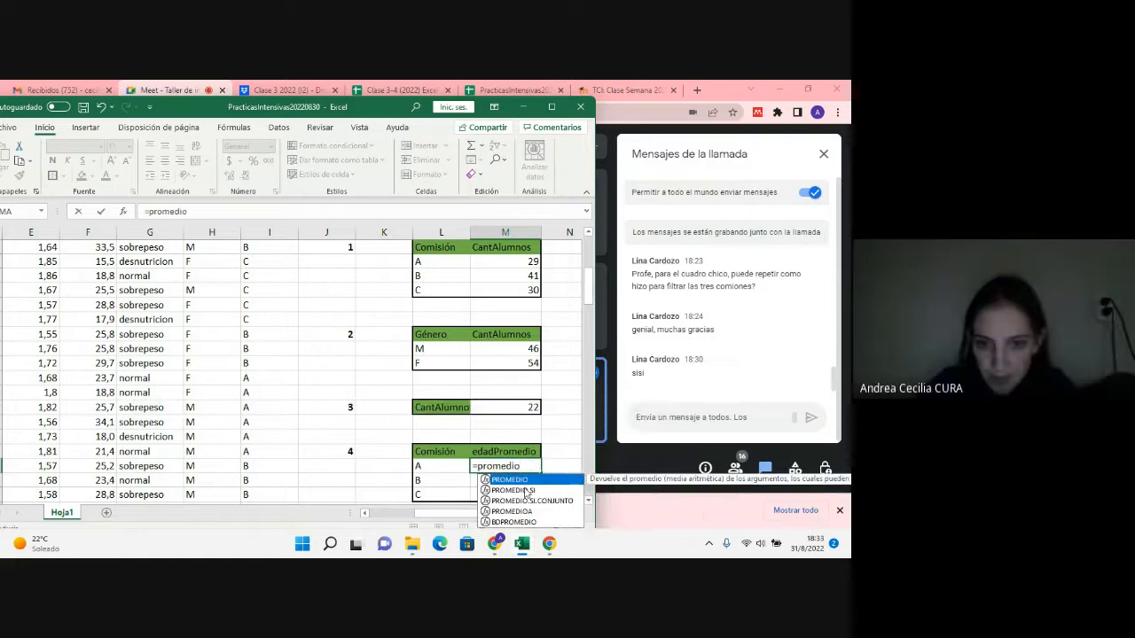
double_click(523, 490)
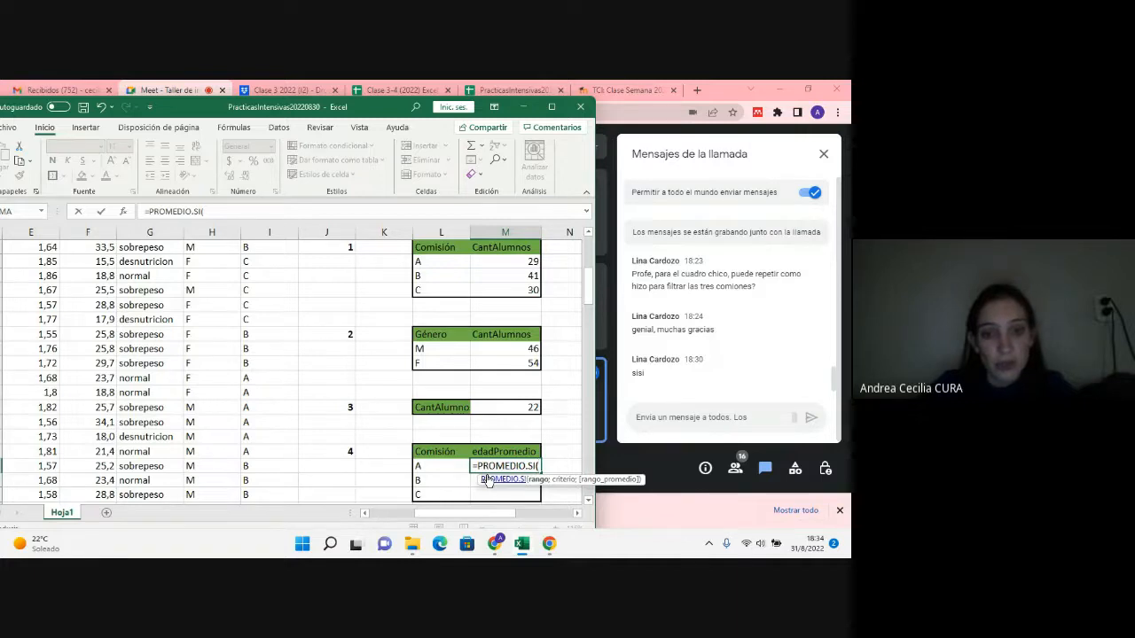
scroll(260, 423, up, 4)
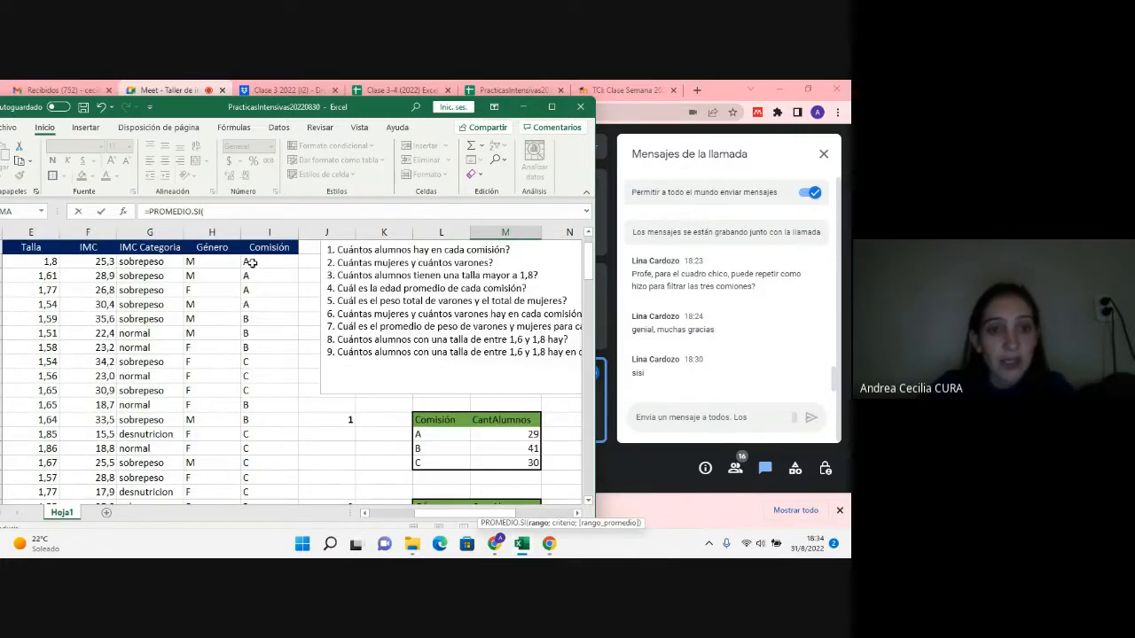
drag(252, 262, 294, 484)
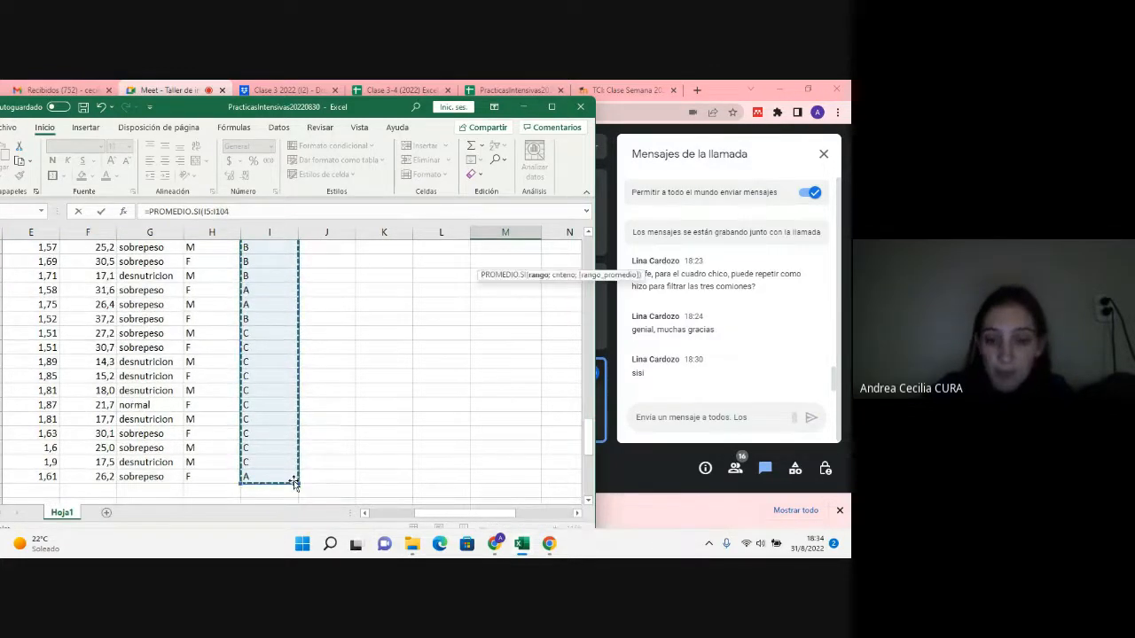
text(;)
scroll(395, 469, up, 15)
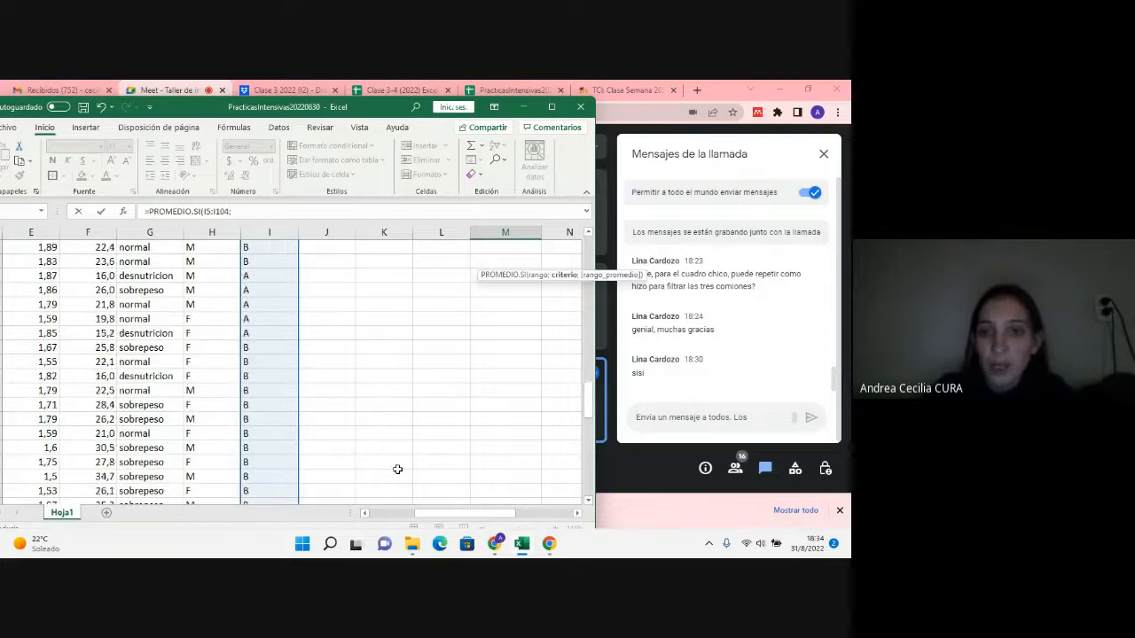
scroll(397, 469, up, 10)
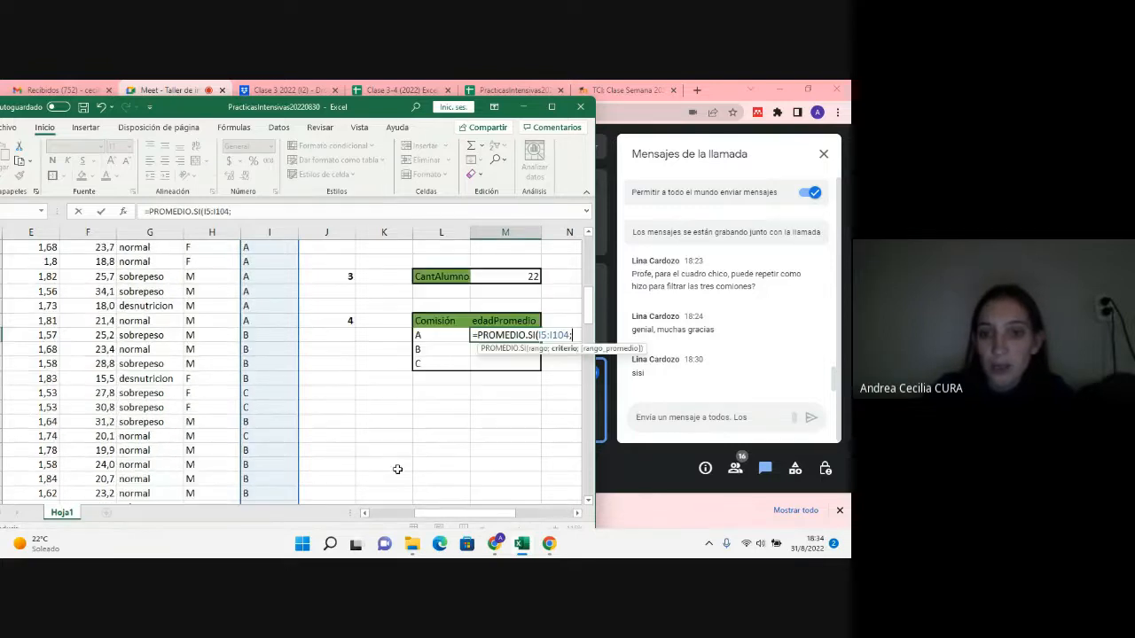
click(445, 339)
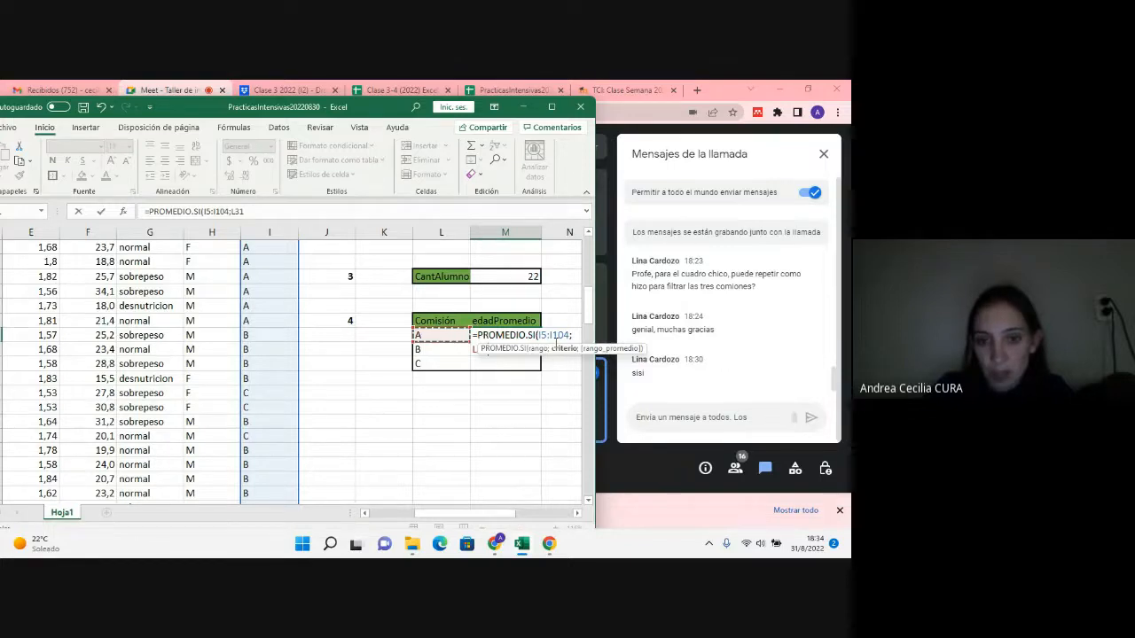
Step: Make the I5:I104 range in the M31 formula absolute, as $I$5:$I$104, keeping L31 relative
click(548, 336)
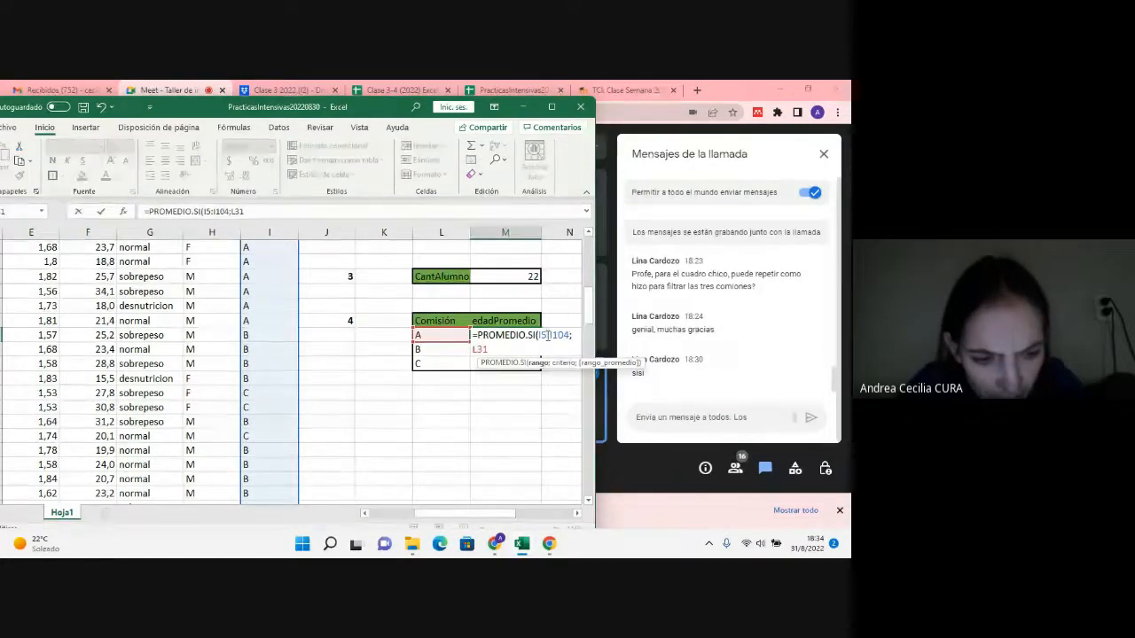
key(F4)
click(487, 347)
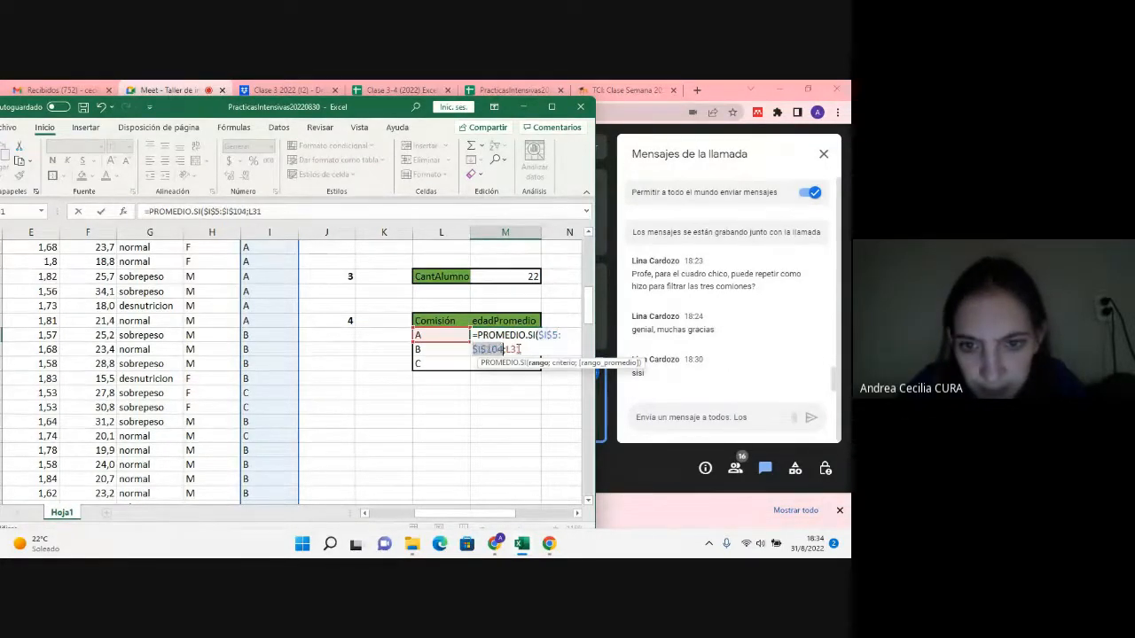
key(F4)
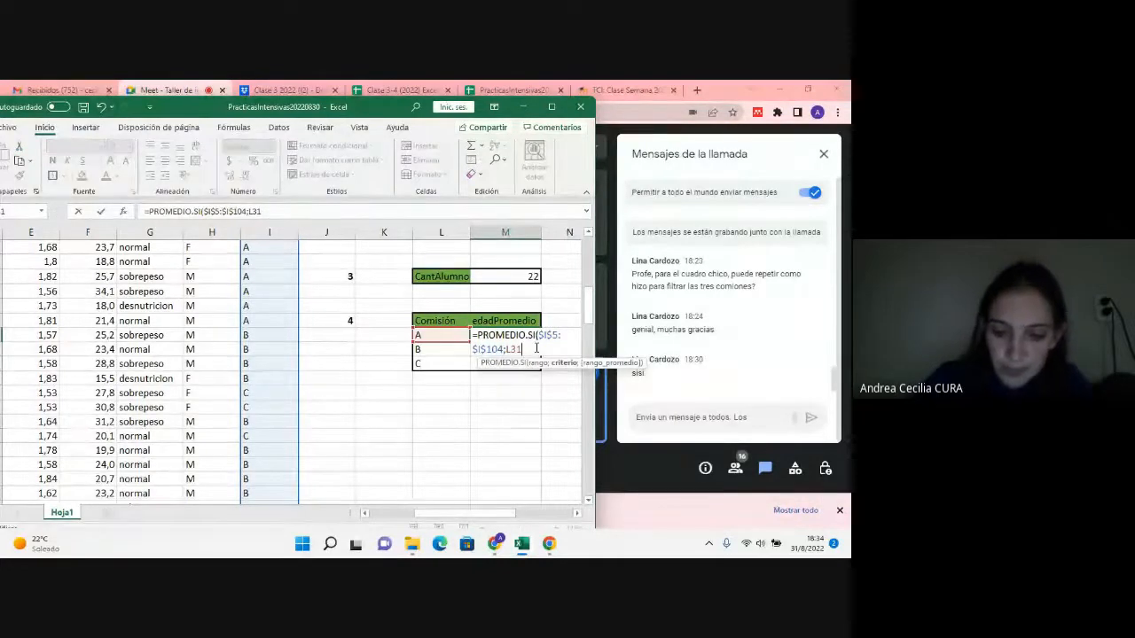
Step: Complete the M31 formula with the Edad column $C$5:$C$104 as the absolute averaging range and enter it
text(;)
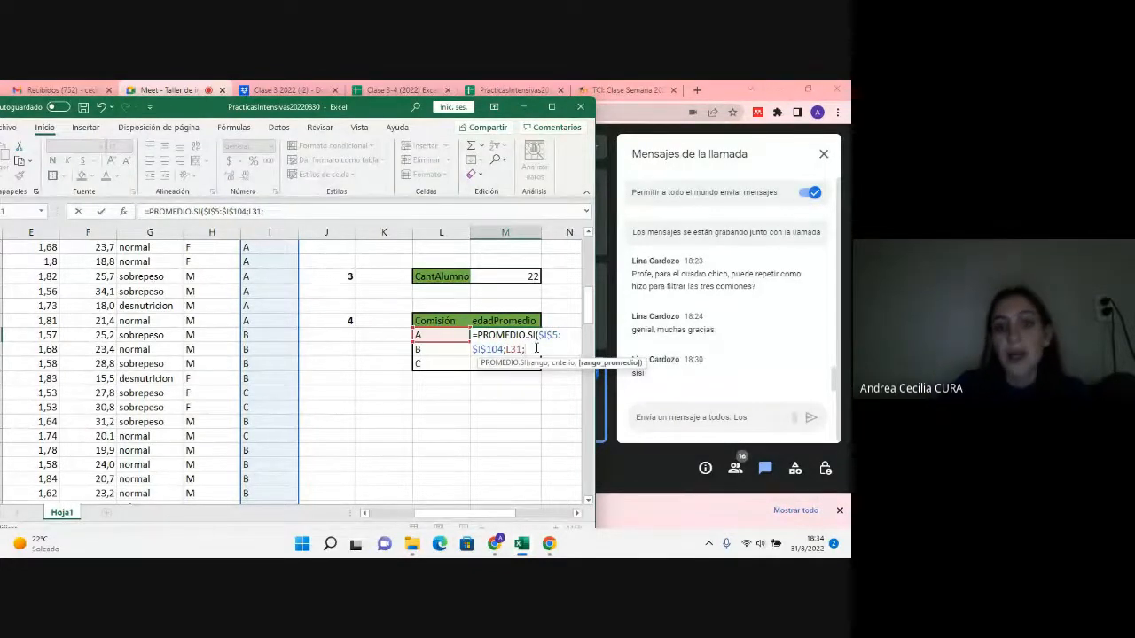
scroll(529, 351, up, 1)
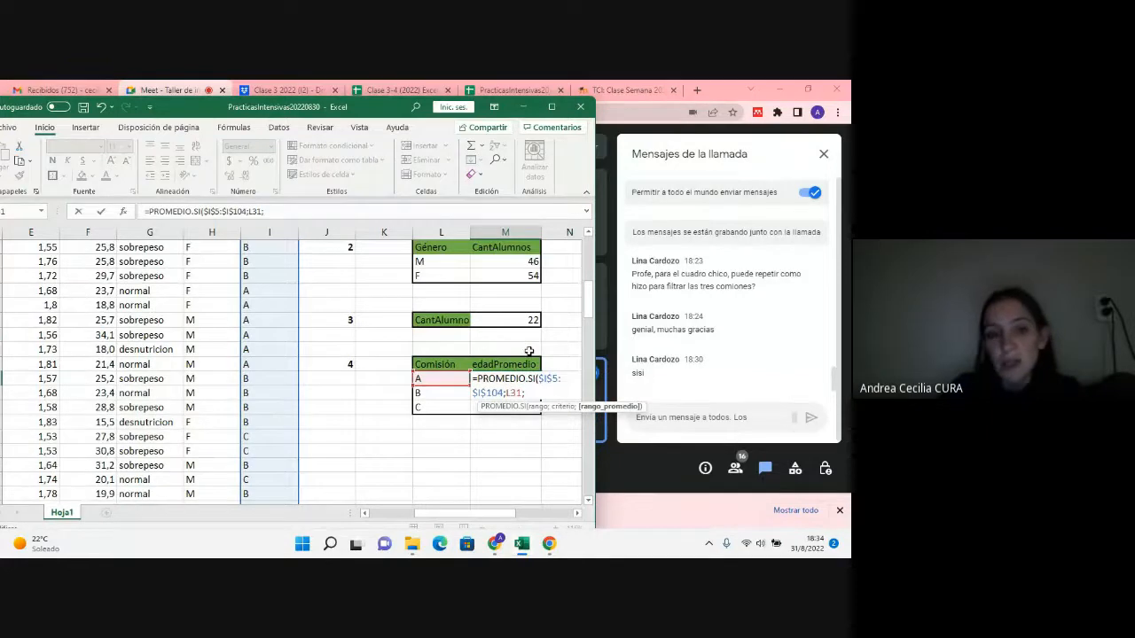
drag(496, 512, 457, 523)
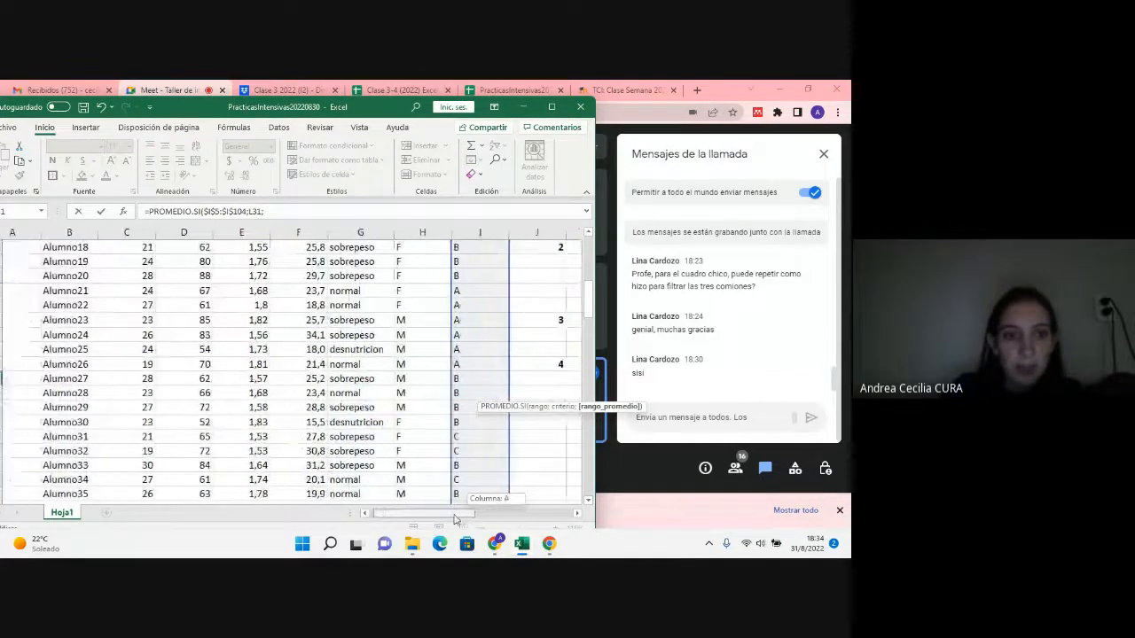
scroll(127, 402, up, 7)
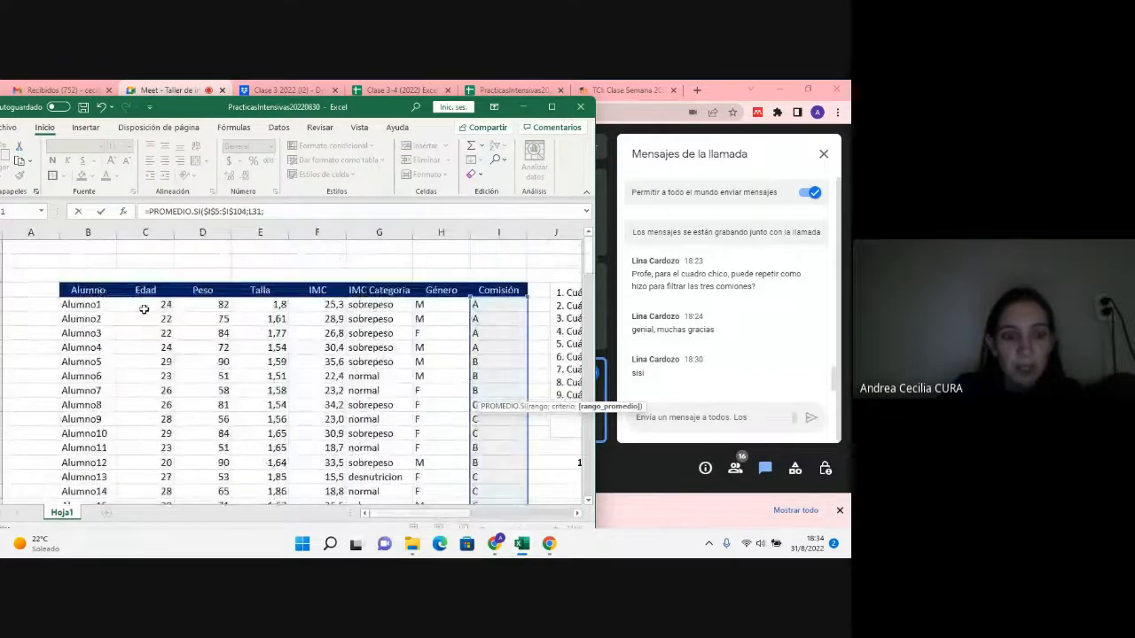
drag(145, 306, 153, 468)
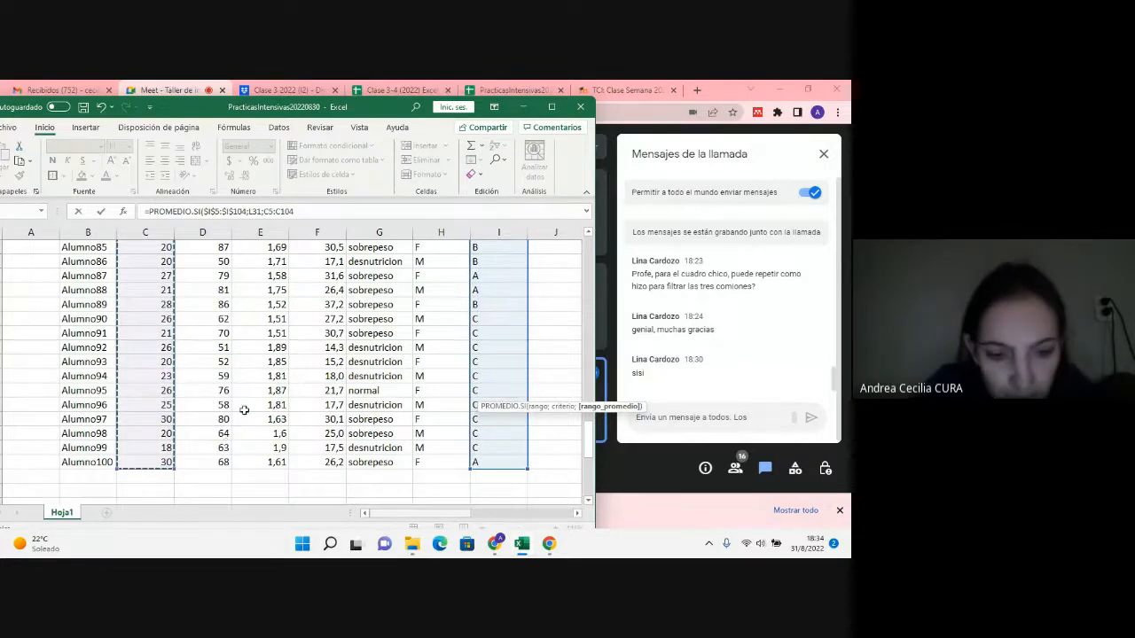
key(F4)
text())
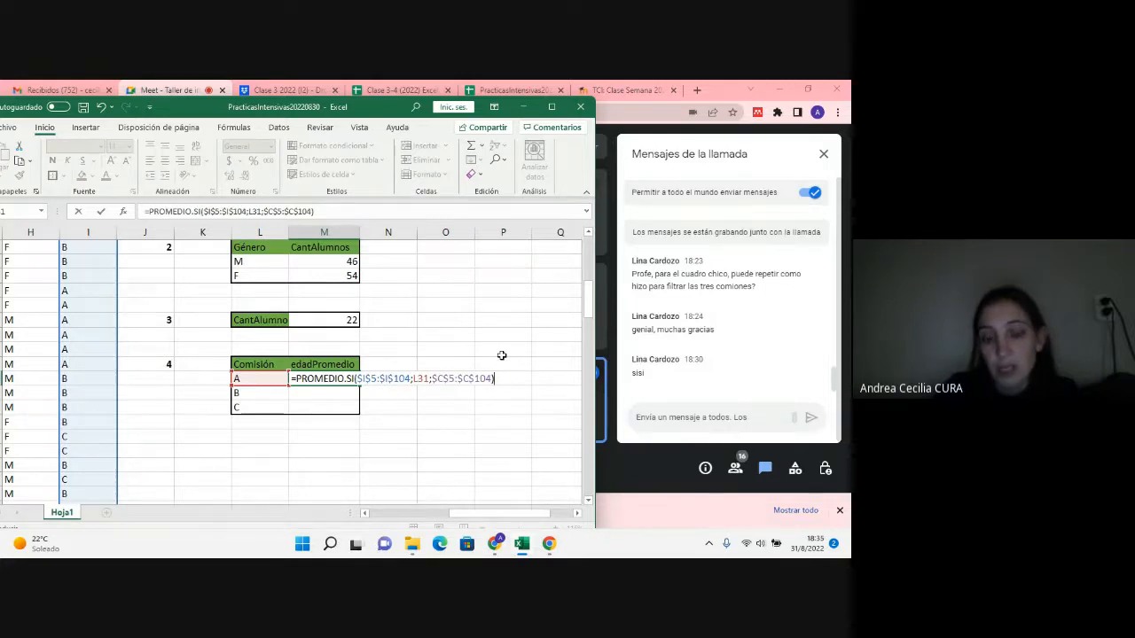
key(Return)
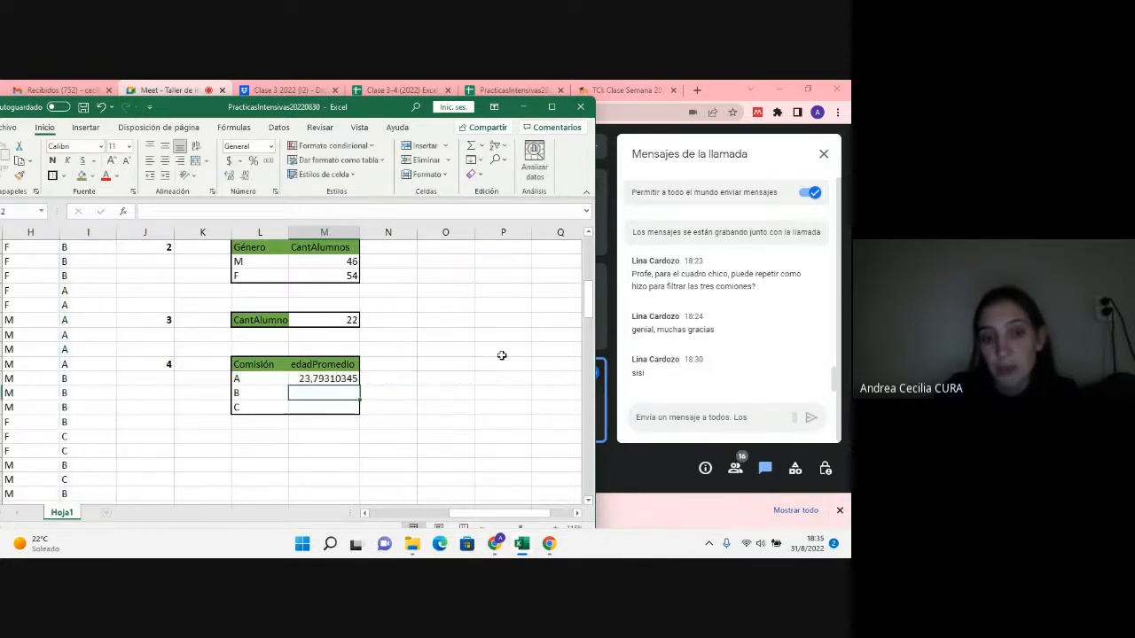
Step: Fill the M31 average-age formula down to M33 and reduce the averages to one decimal place
click(360, 379)
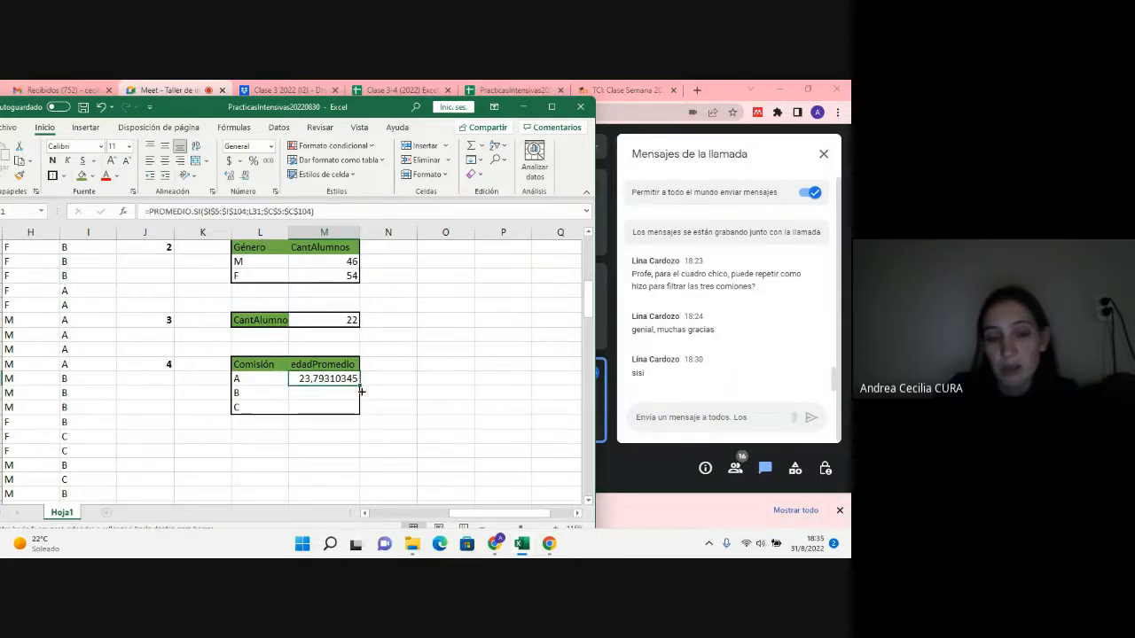
drag(358, 383, 362, 410)
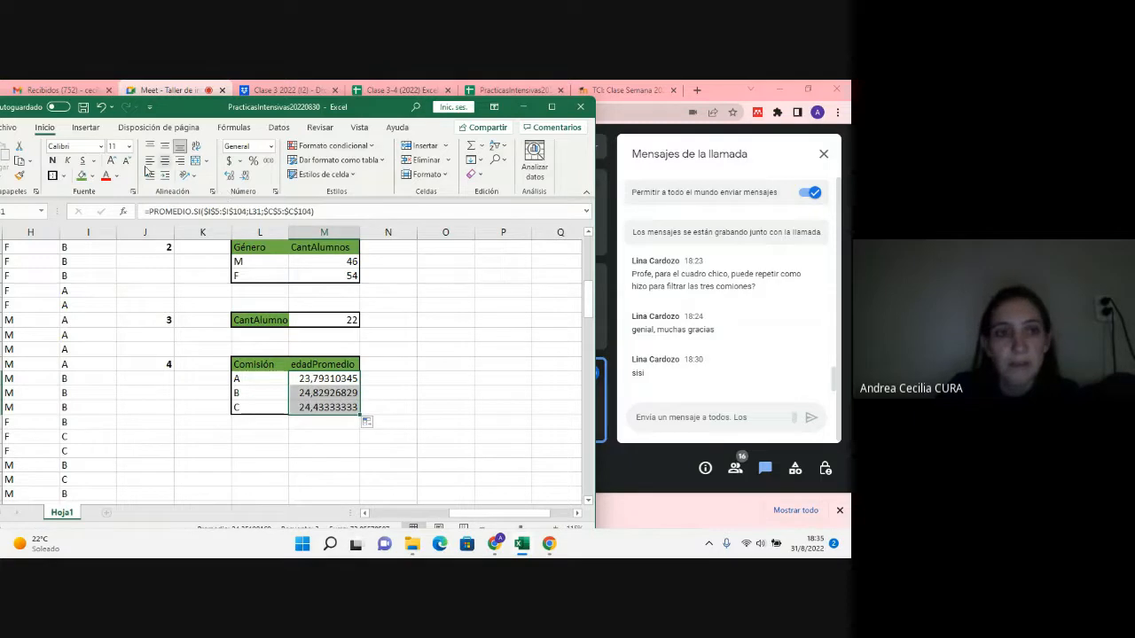
click(247, 177)
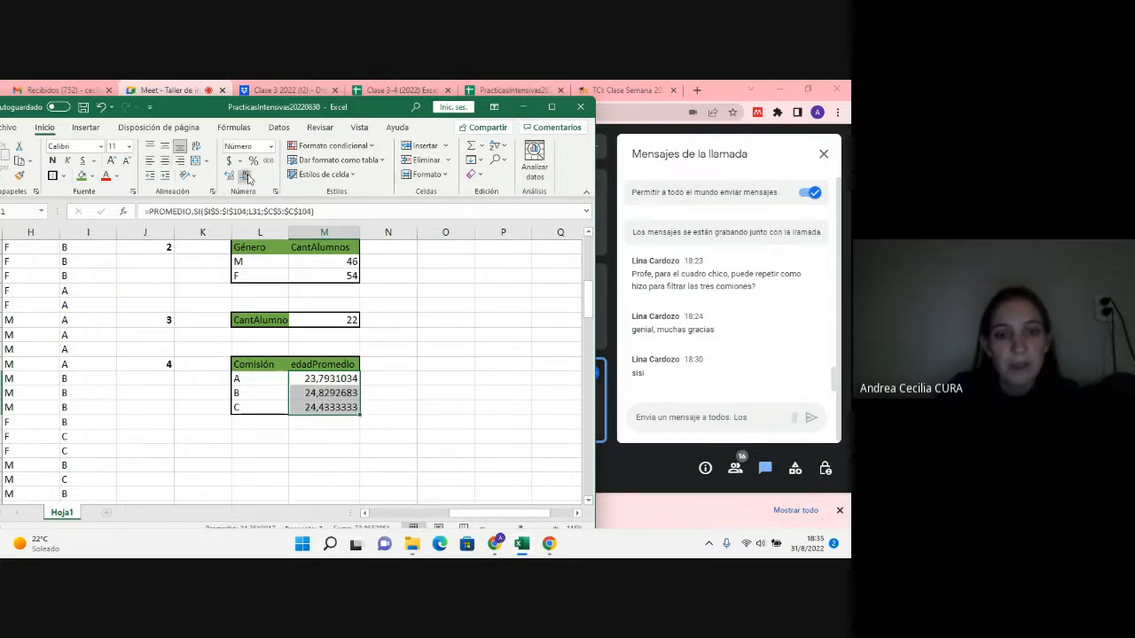
click(247, 178)
click(247, 177)
click(247, 178)
click(248, 177)
click(248, 177)
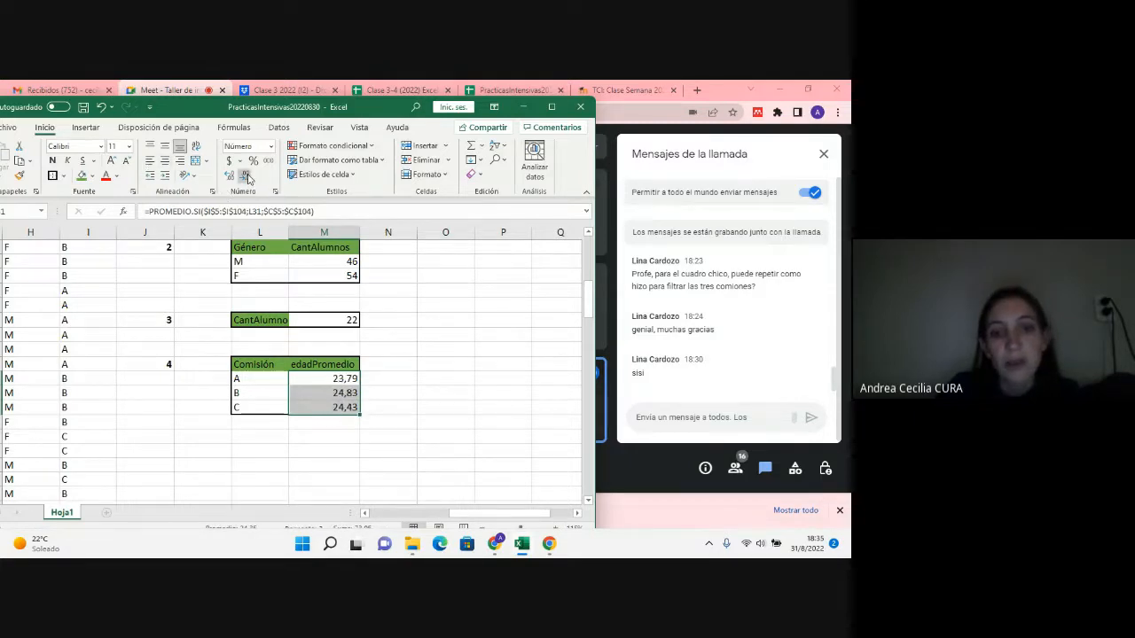
click(248, 178)
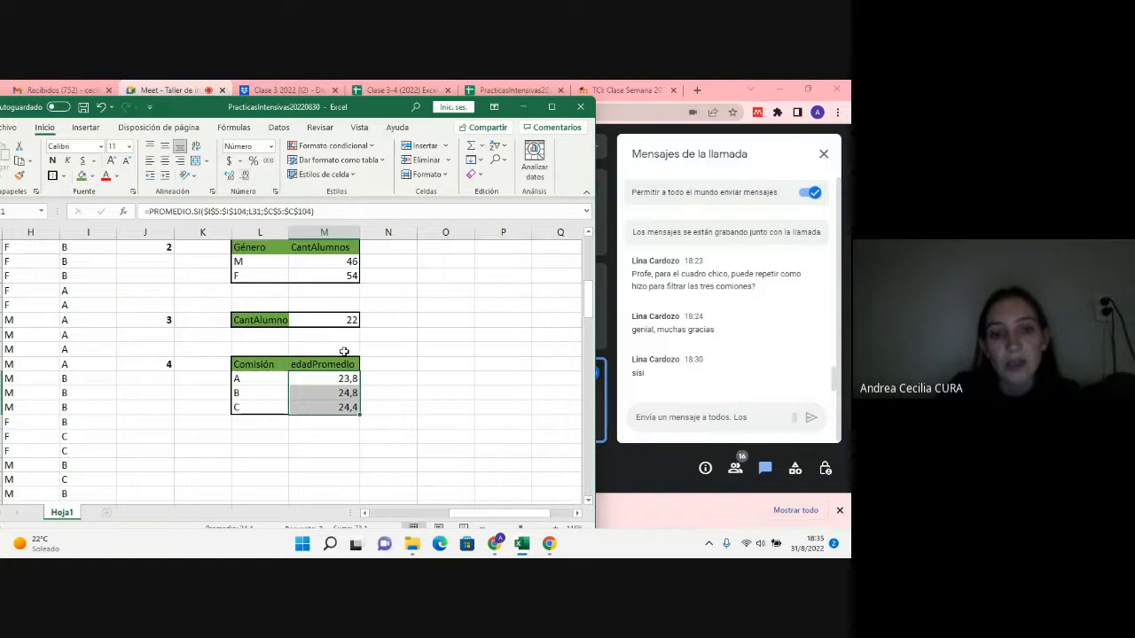
click(349, 408)
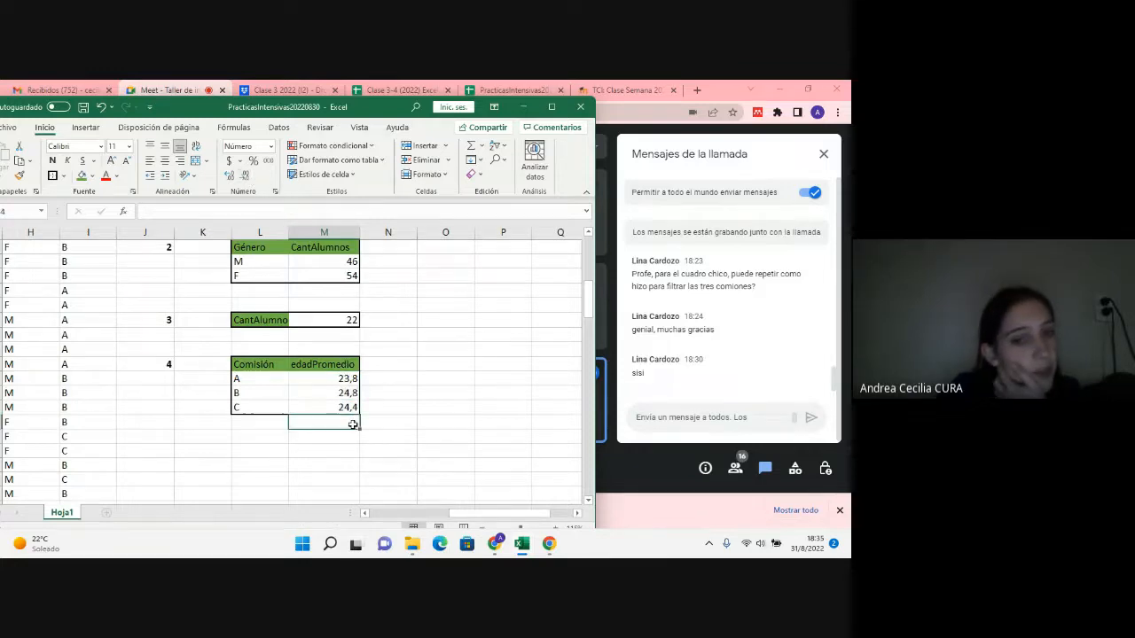
click(331, 449)
drag(254, 365, 315, 413)
click(221, 419)
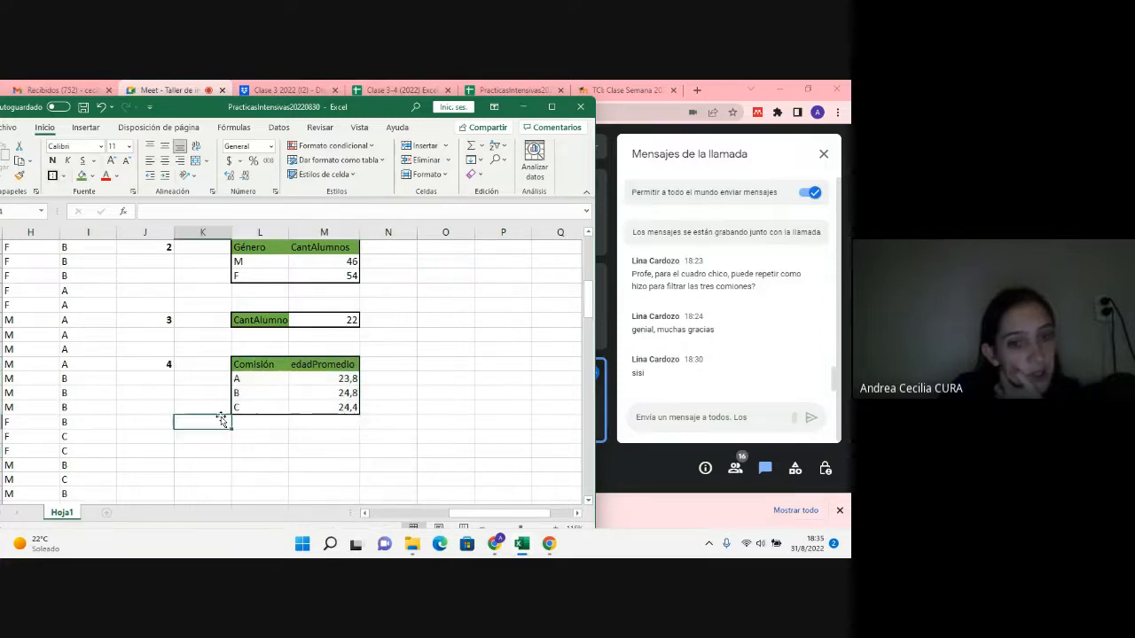
Step: Extend the average-age formula from M33 down to M34 and enter the test comisión "a" in L34
click(335, 378)
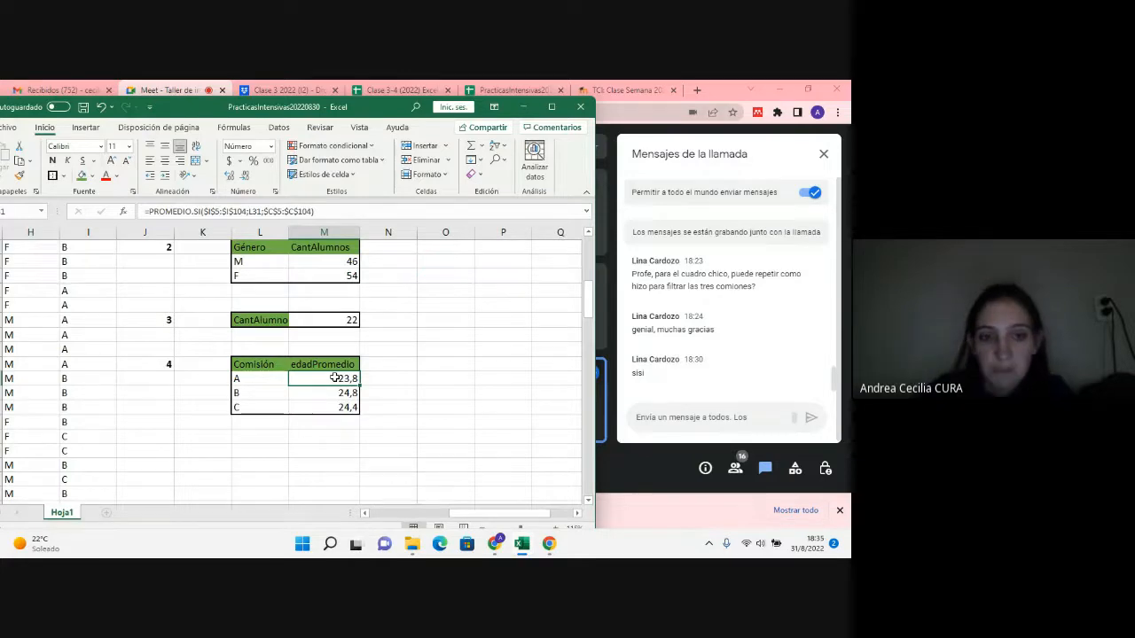
click(308, 408)
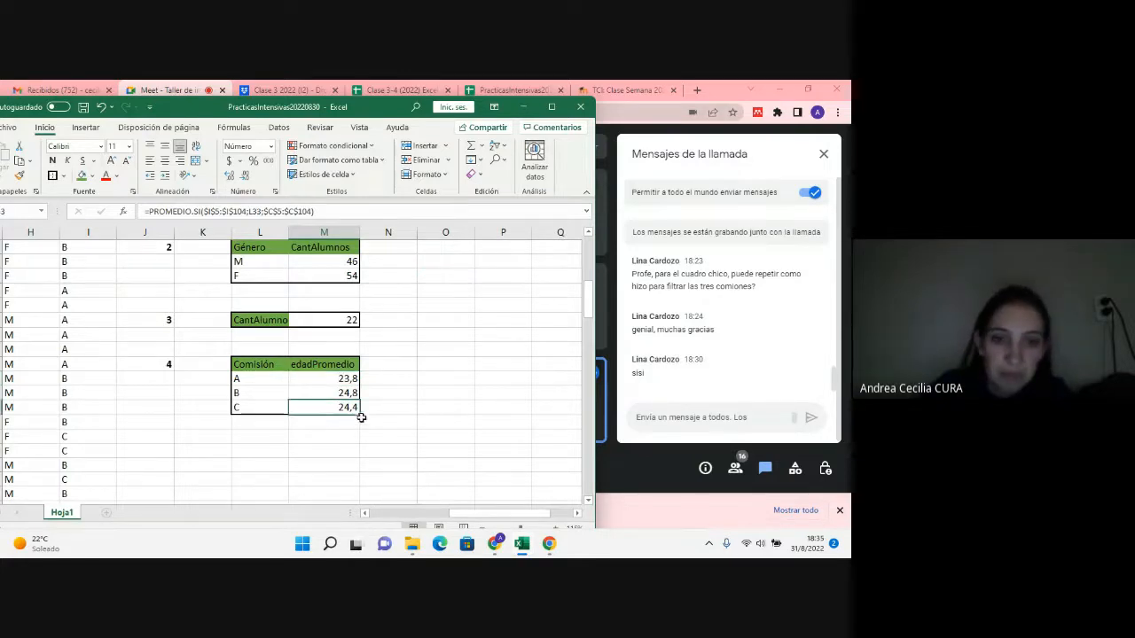
drag(360, 415, 363, 435)
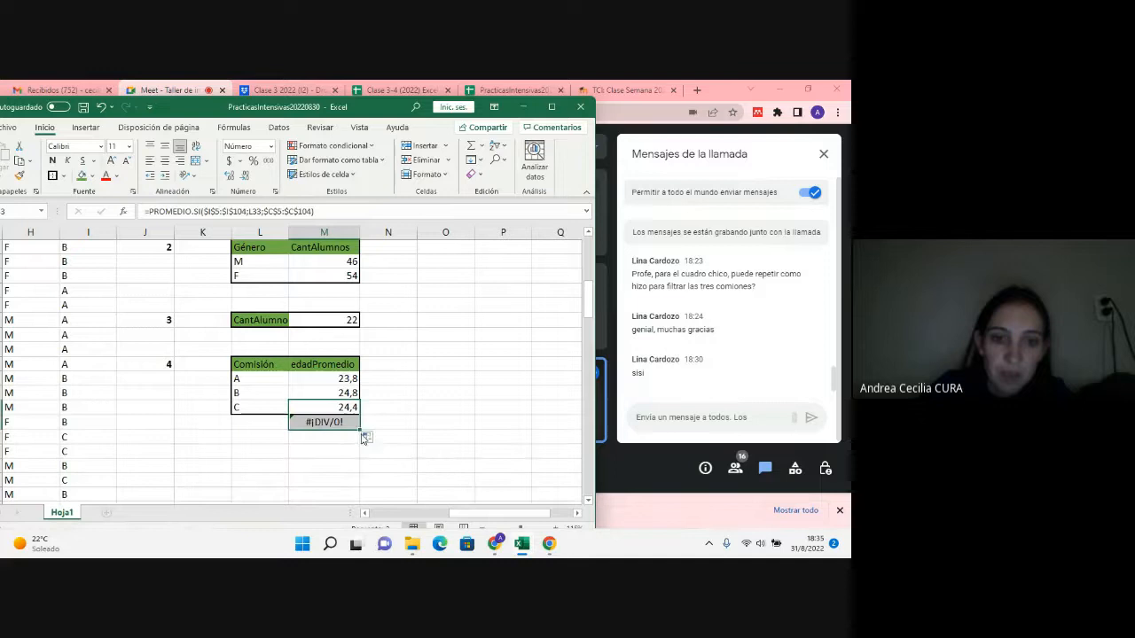
click(280, 422)
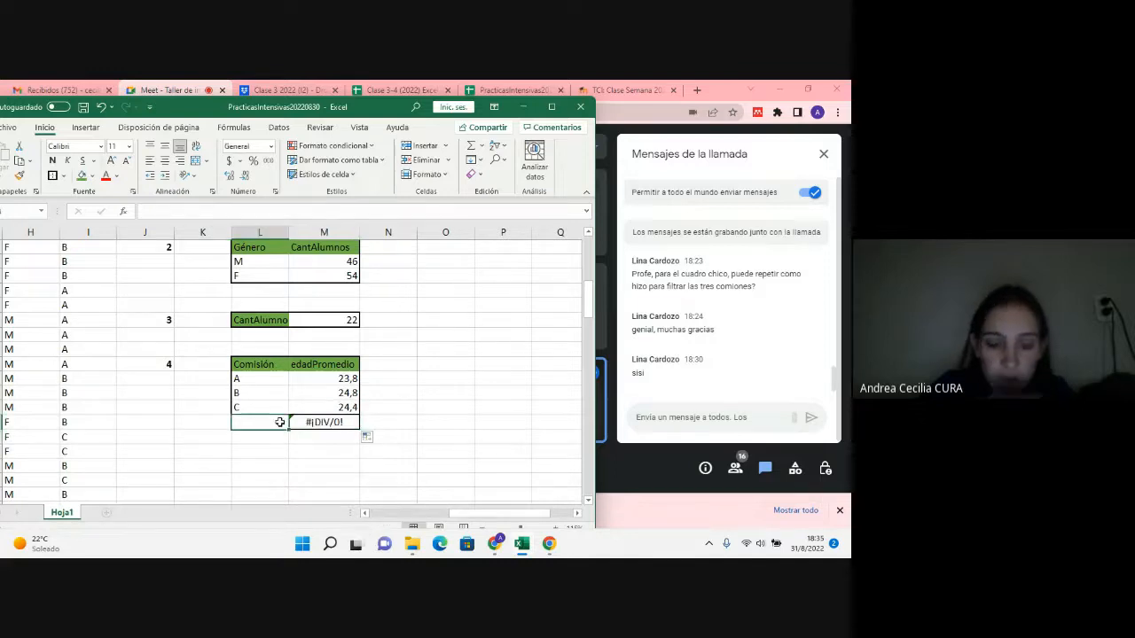
text(a)
key(Return)
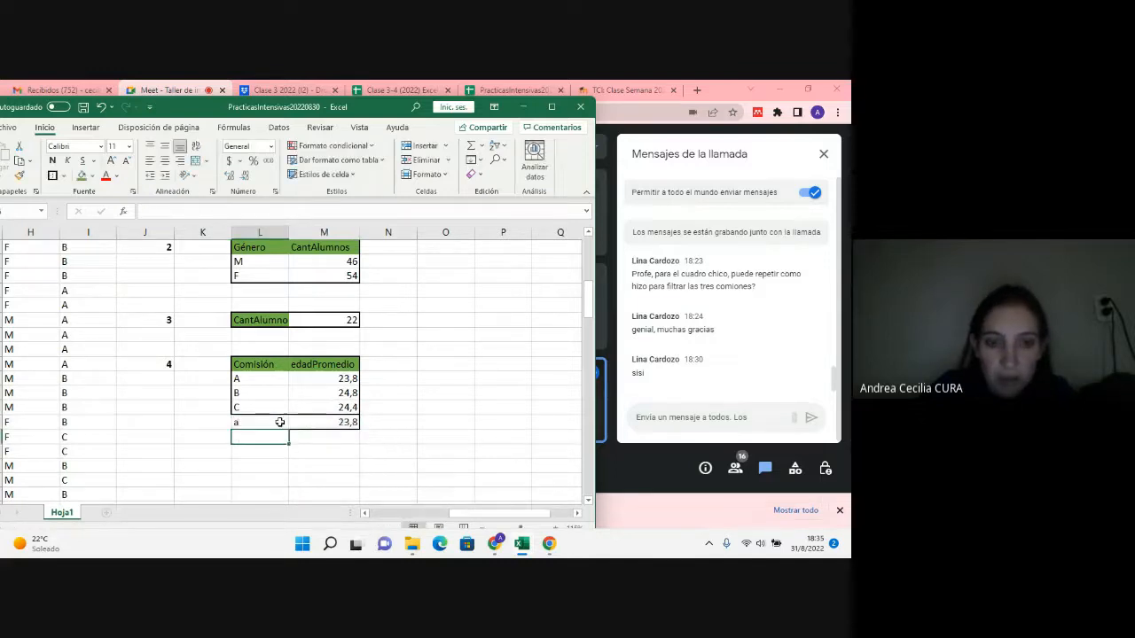
Step: Replace the test comisión in L34 with "D" and review the average-age table
click(281, 422)
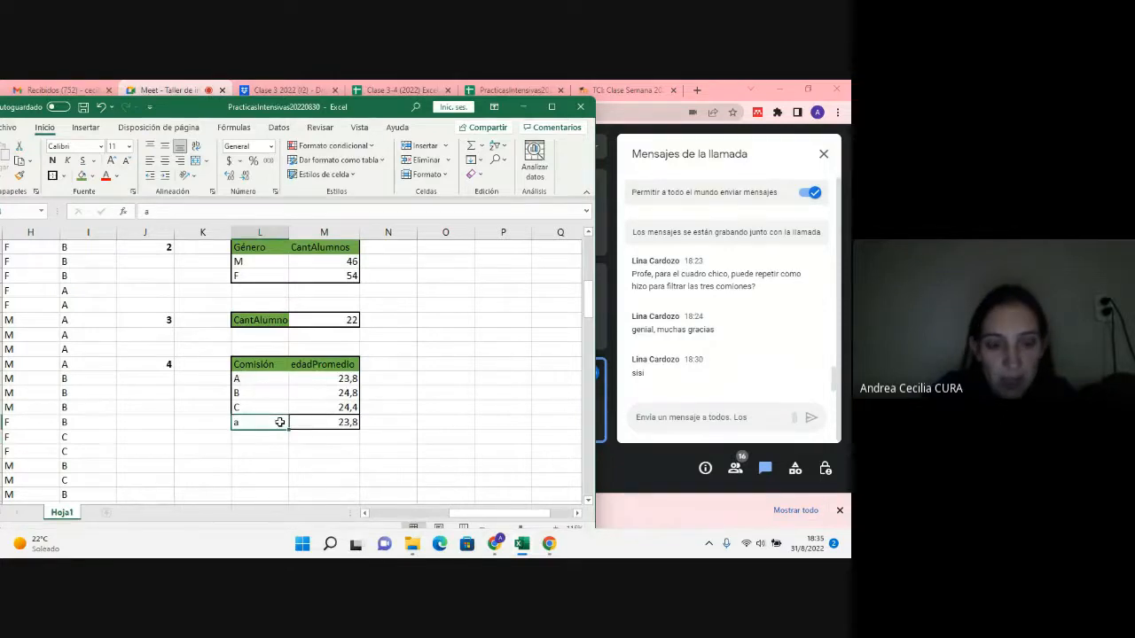
text(D)
key(Return)
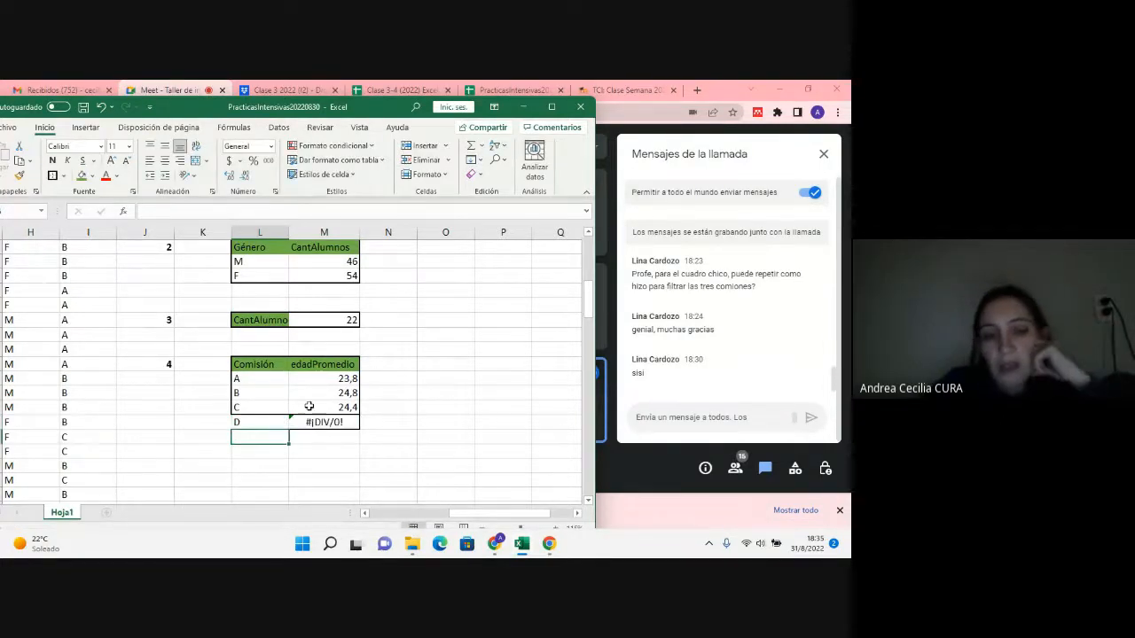
click(306, 408)
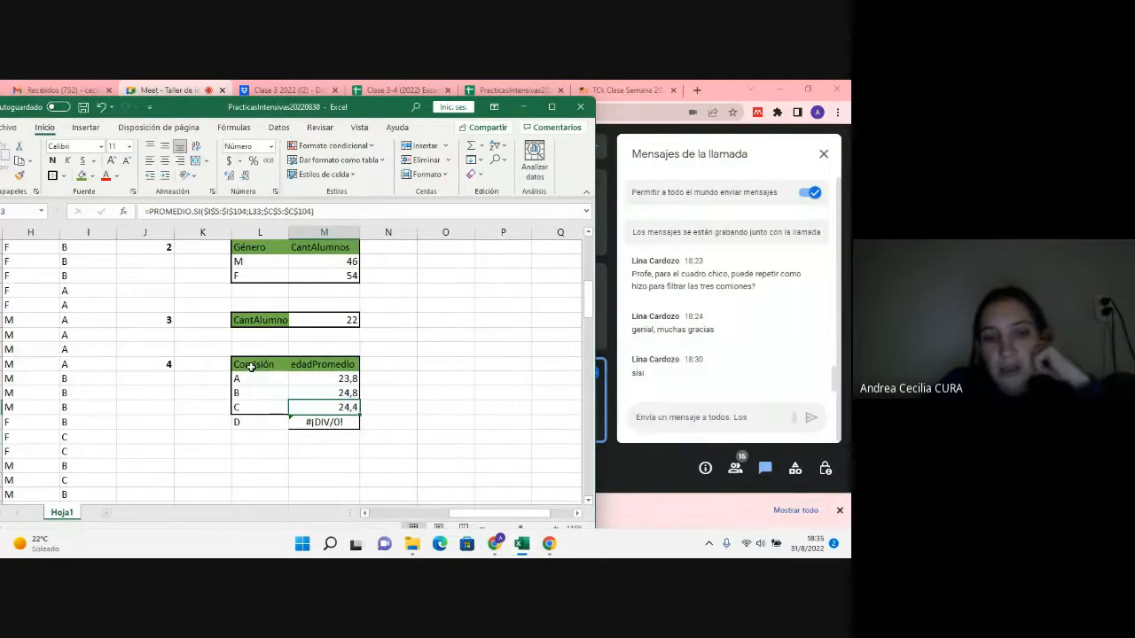
drag(253, 367, 321, 422)
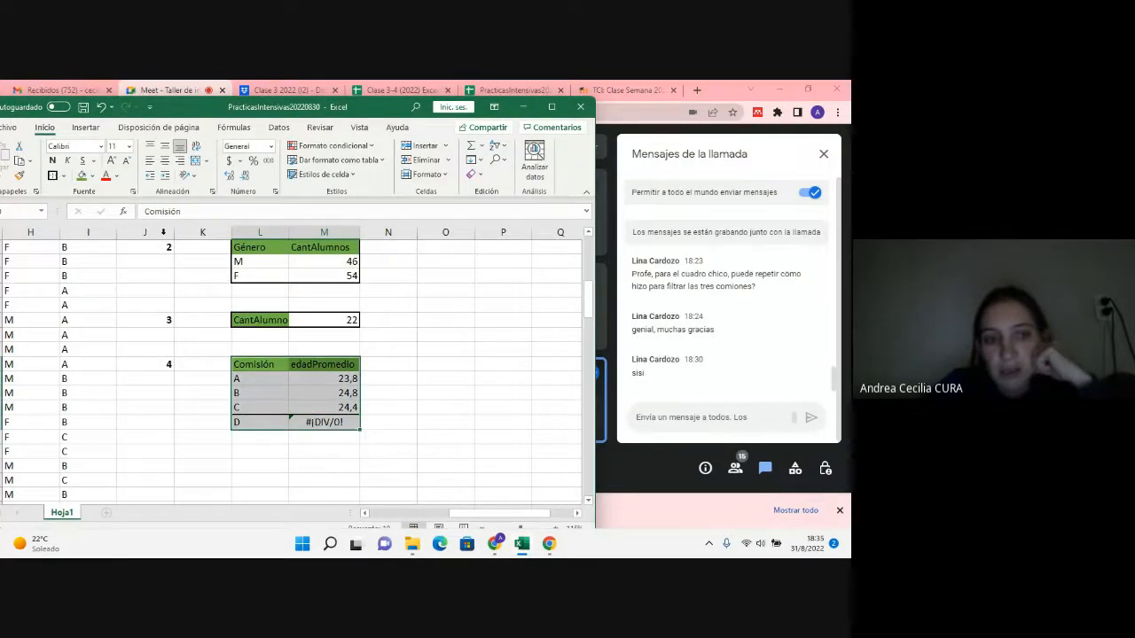
click(401, 420)
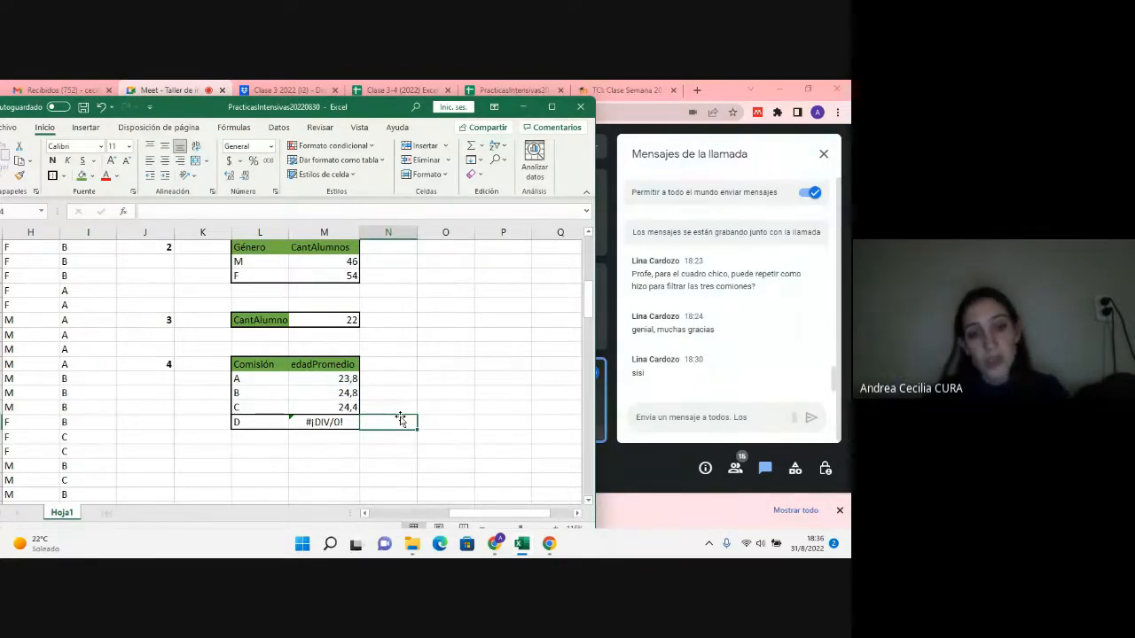
click(316, 422)
double_click(317, 422)
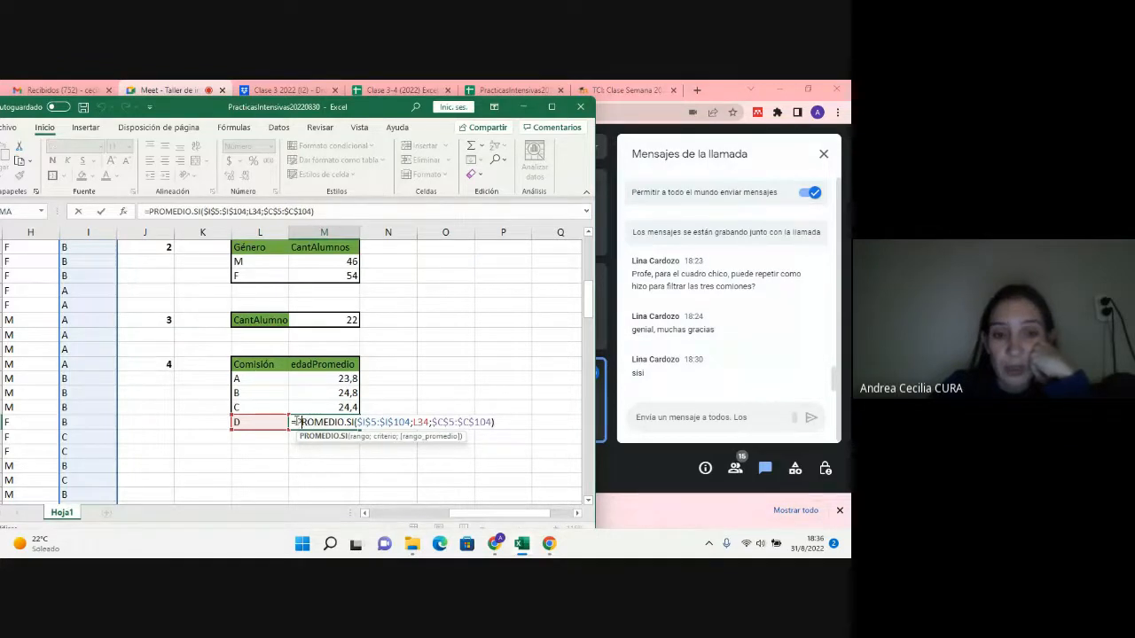
click(294, 422)
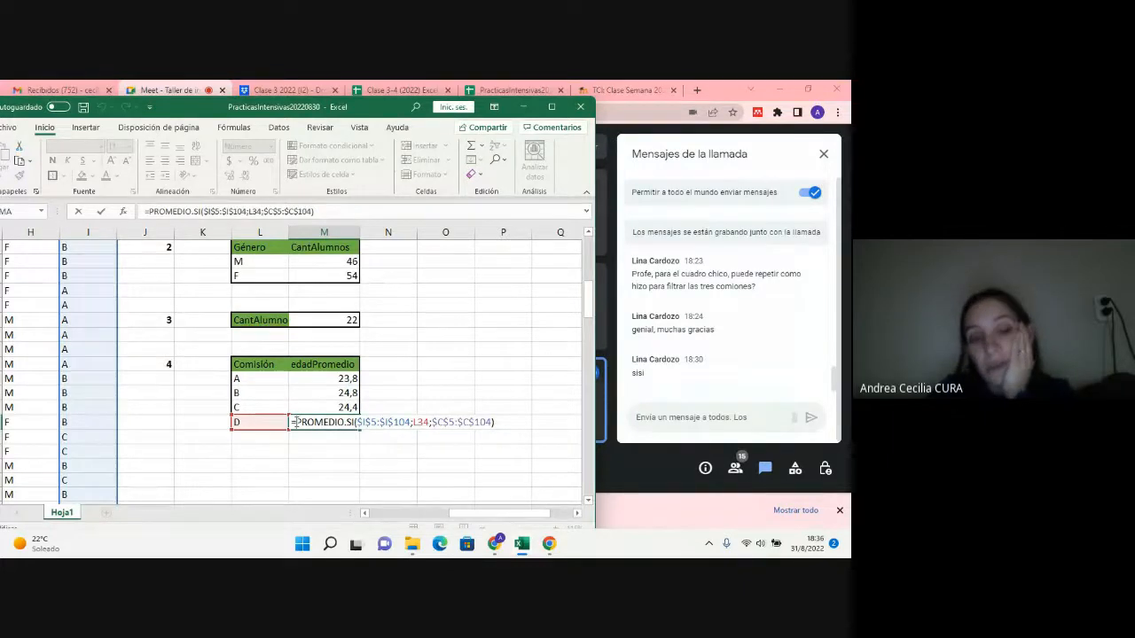
text(si)
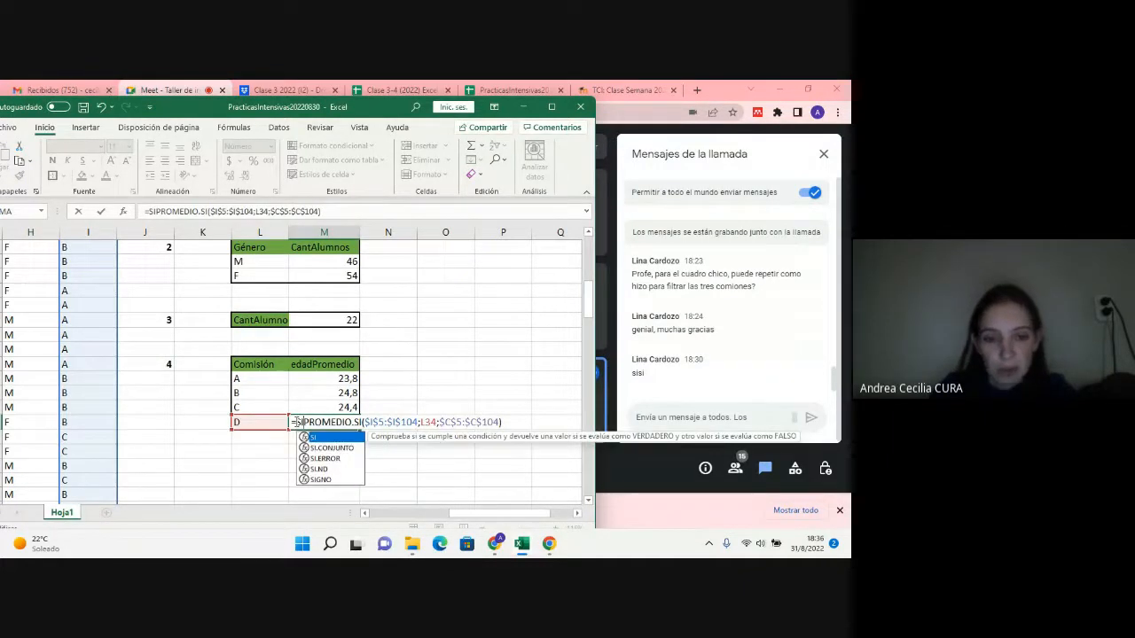
key(BackSpace)
key(BackSpace)
Step: Bring up the arguments of SI.ERROR in a trial formula in cell M36, and discard the entry
click(314, 450)
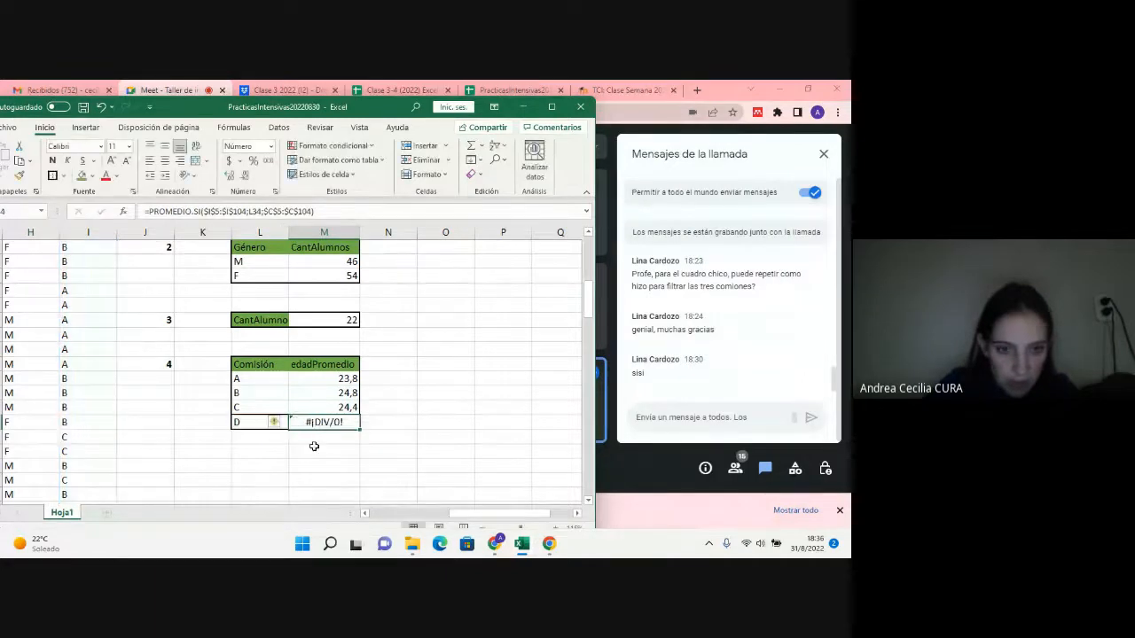
text(=SI)
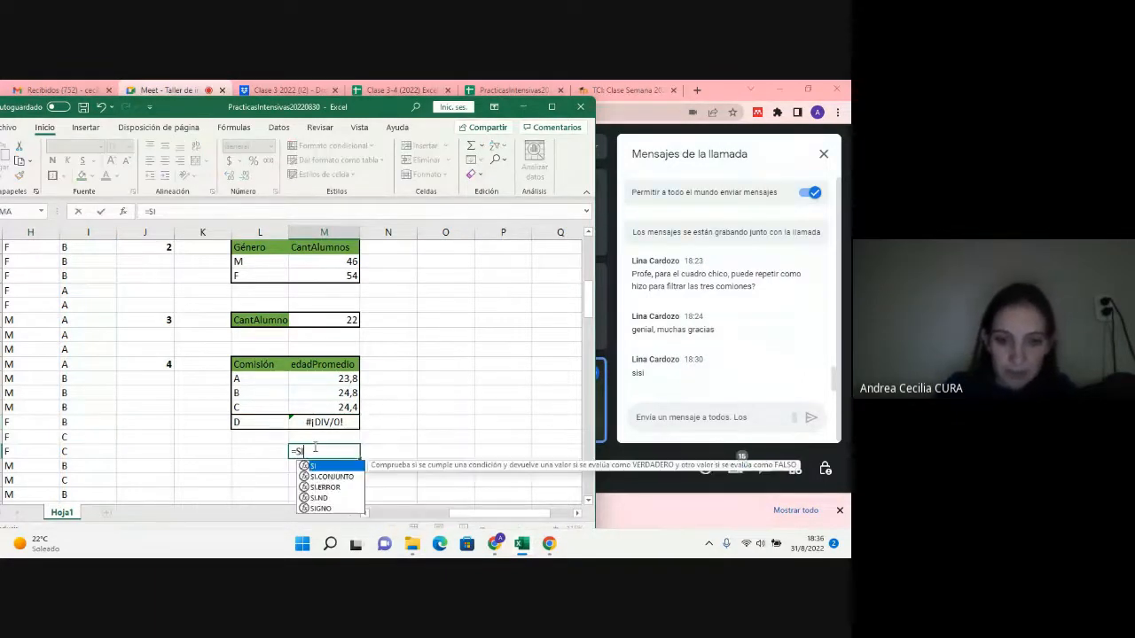
text(.ER)
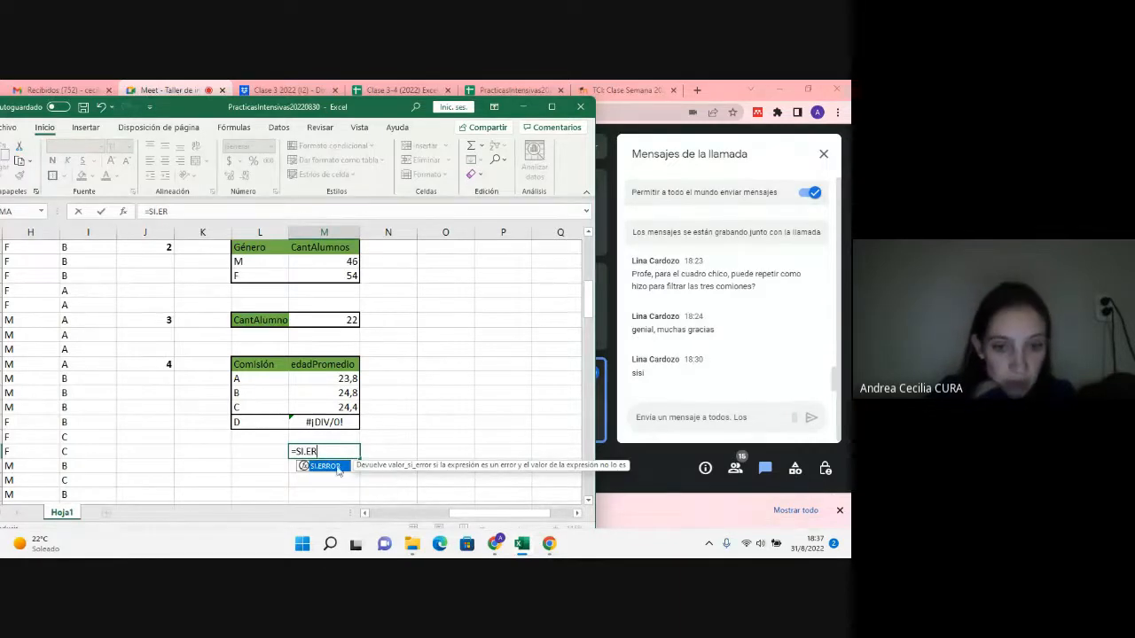
double_click(335, 468)
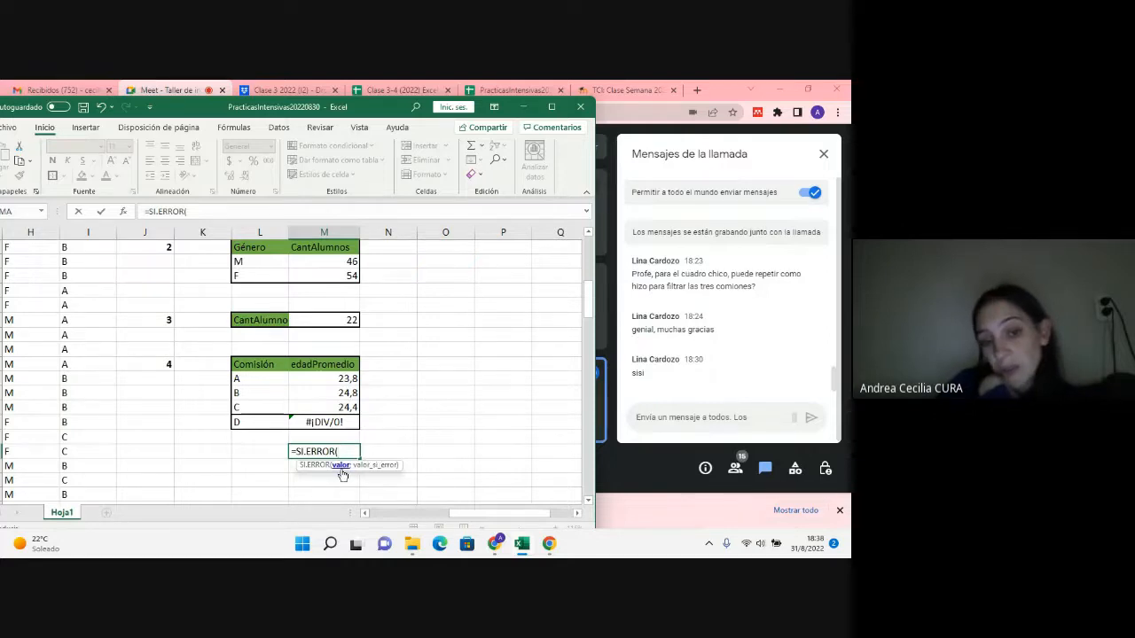
drag(339, 452, 291, 432)
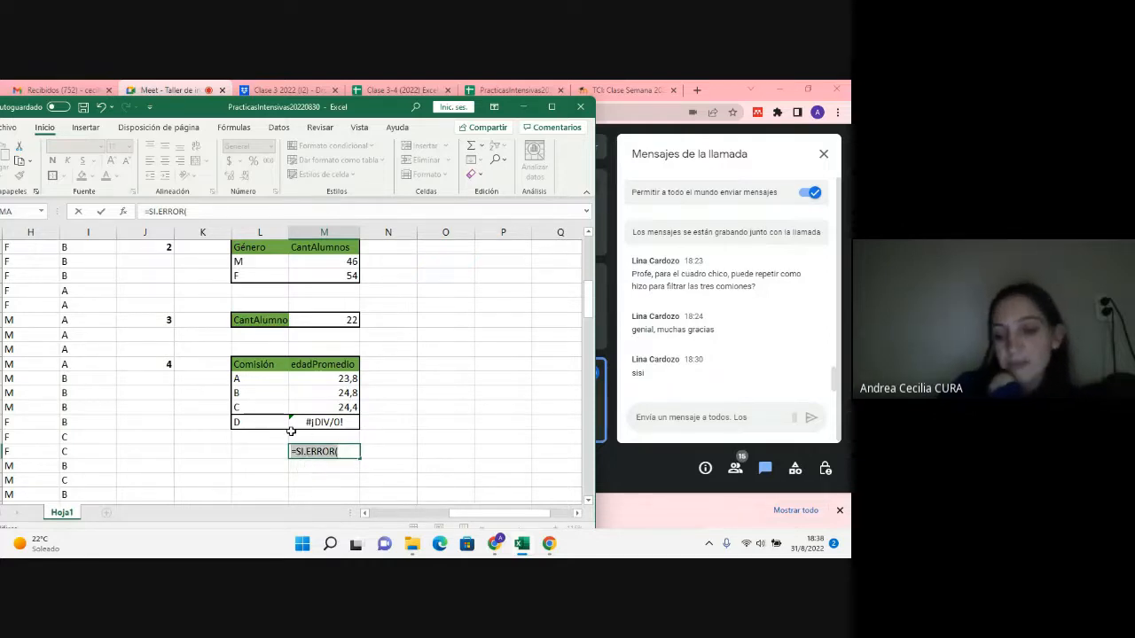
key(Escape)
Step: Insert "SI.EEROR(" before PROMEDIO.SI in the M31 formula to start wrapping it in an error check
click(306, 376)
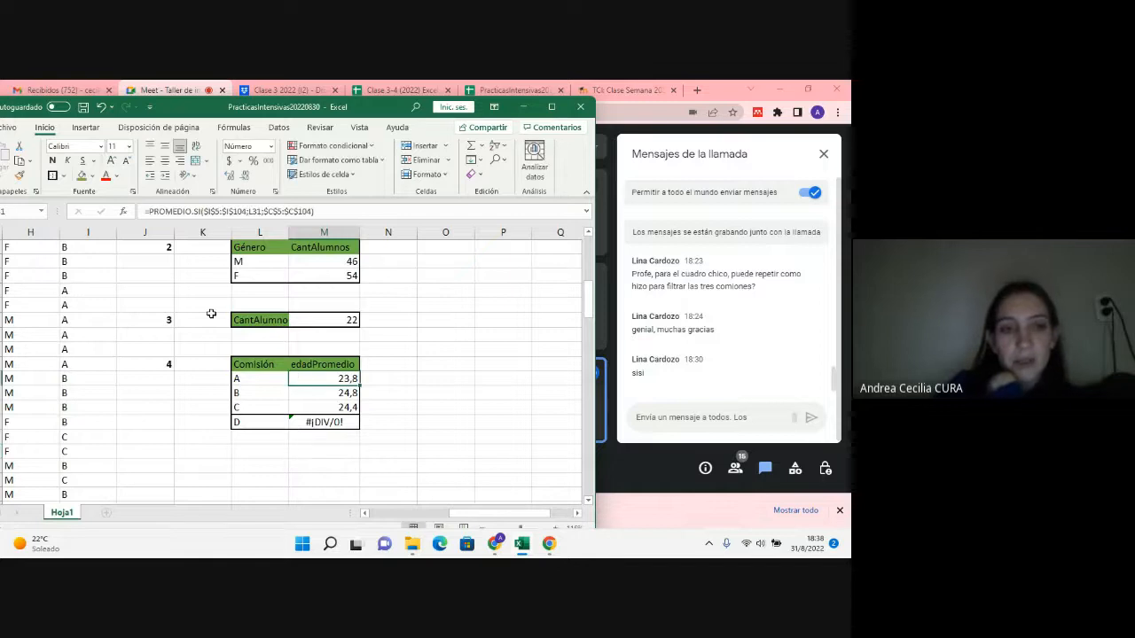
click(144, 211)
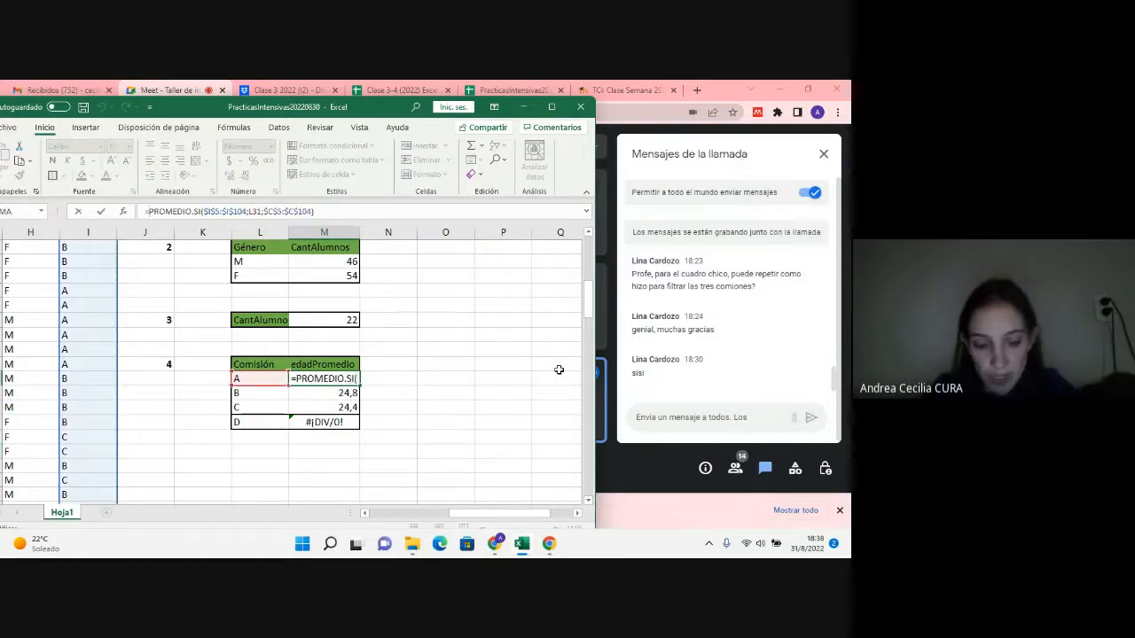
text(S)
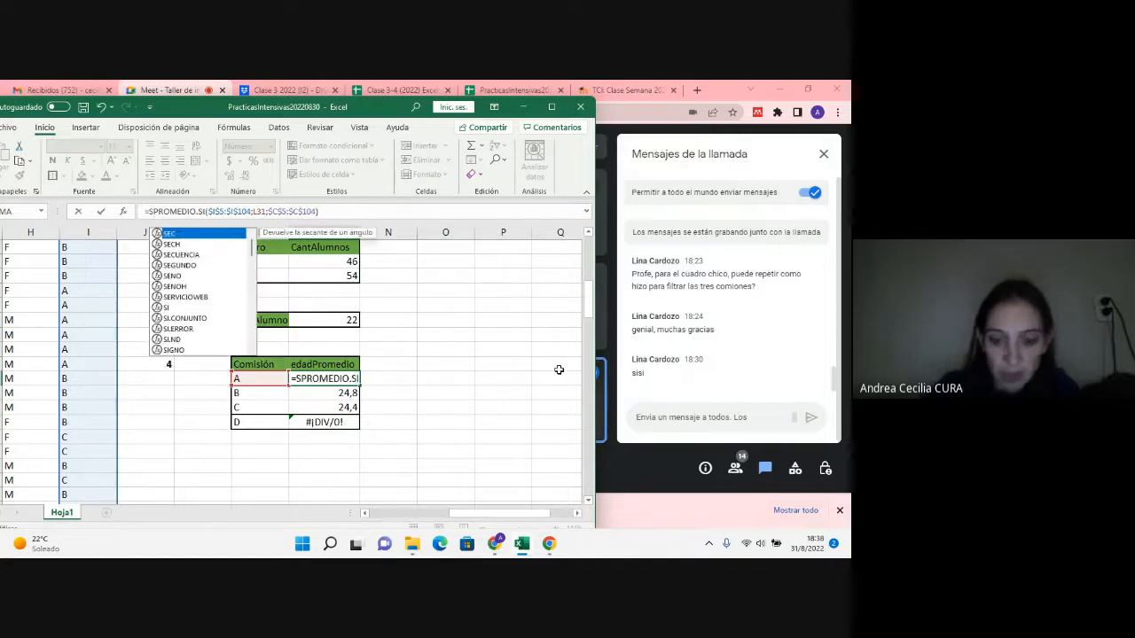
text(I.EEROR)
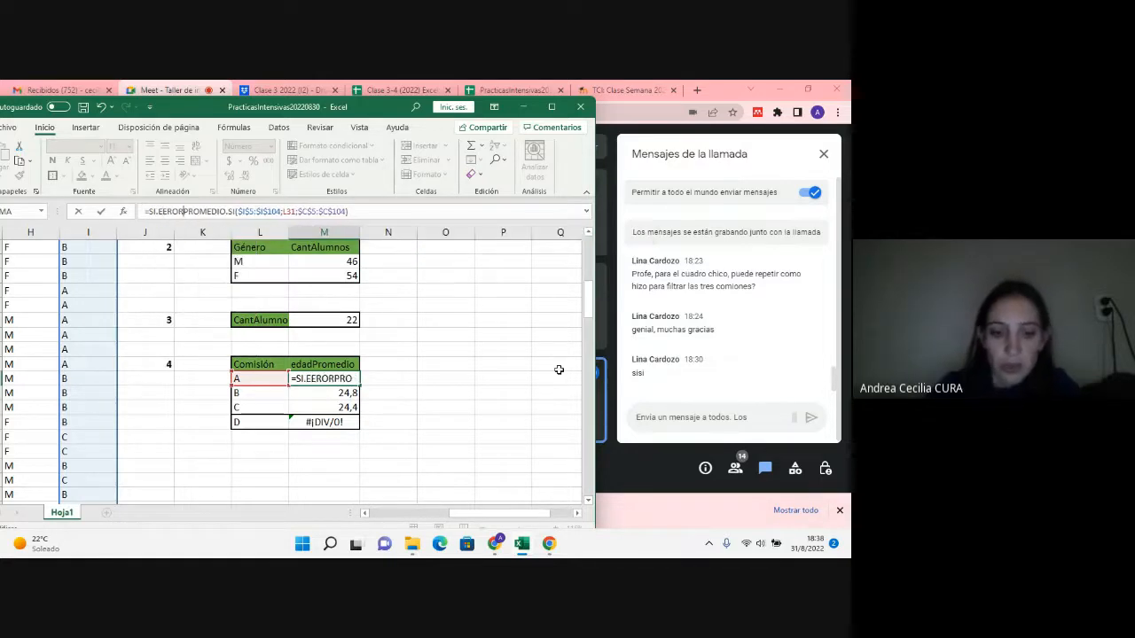
text(()
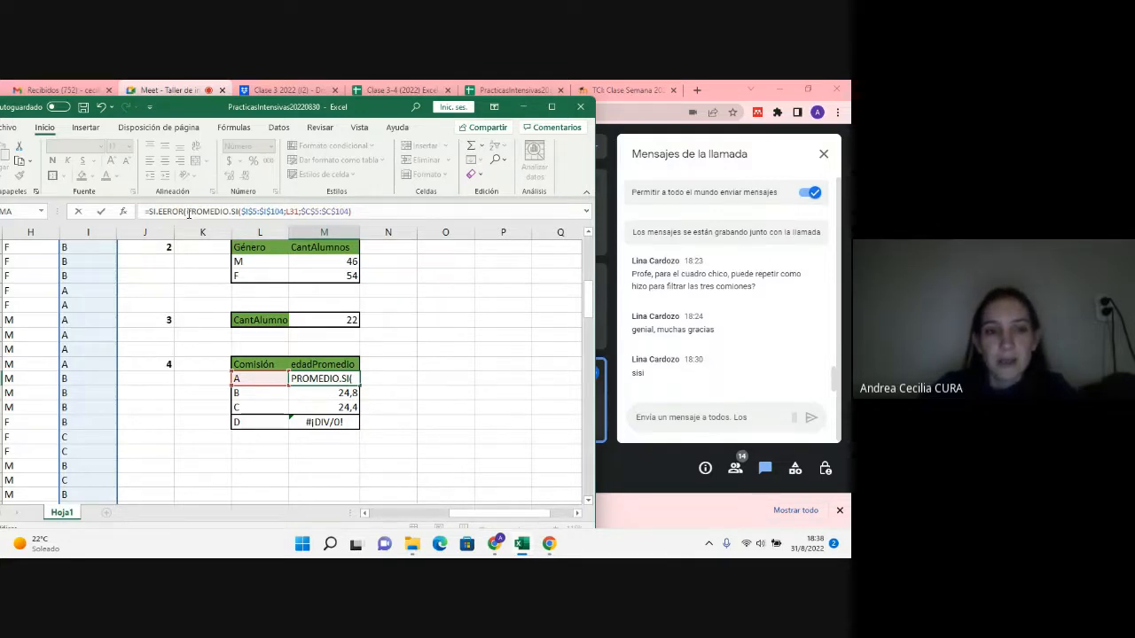
Step: Keep the PROMEDIO.SI expression in M31 as first argument, add "ERROR" as the value on error, and enter the formula
drag(187, 213, 390, 206)
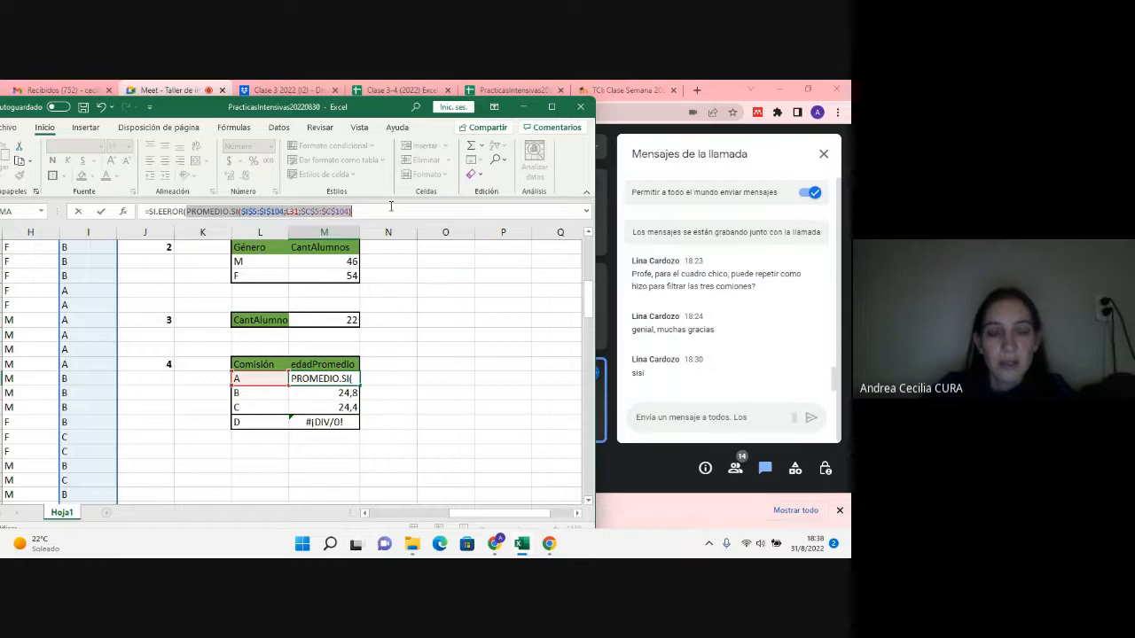
click(395, 212)
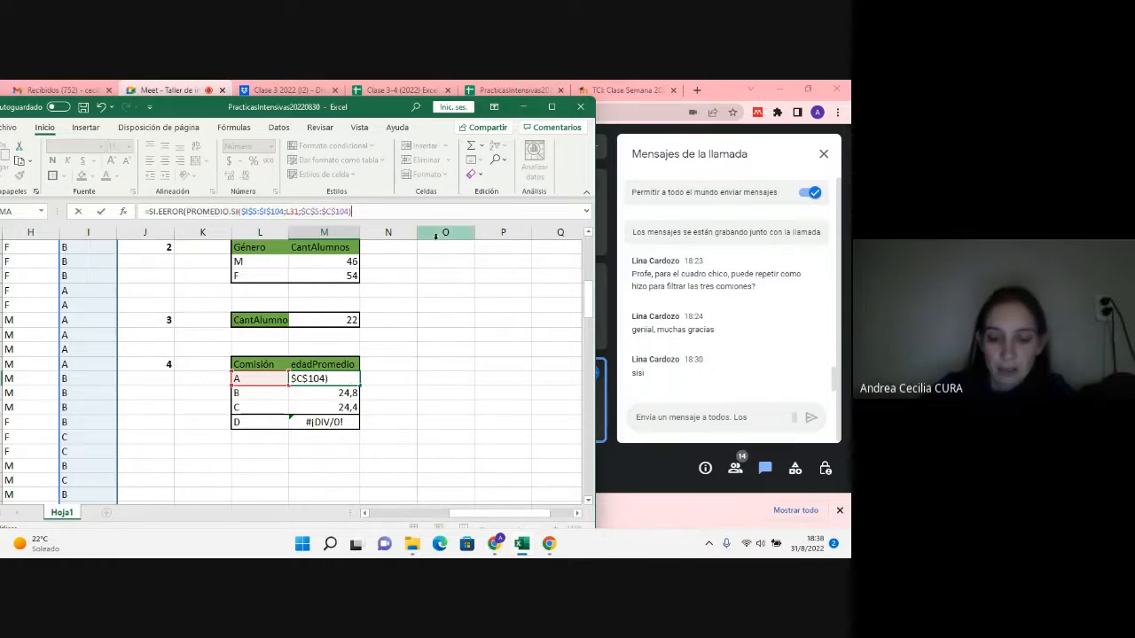
text(")
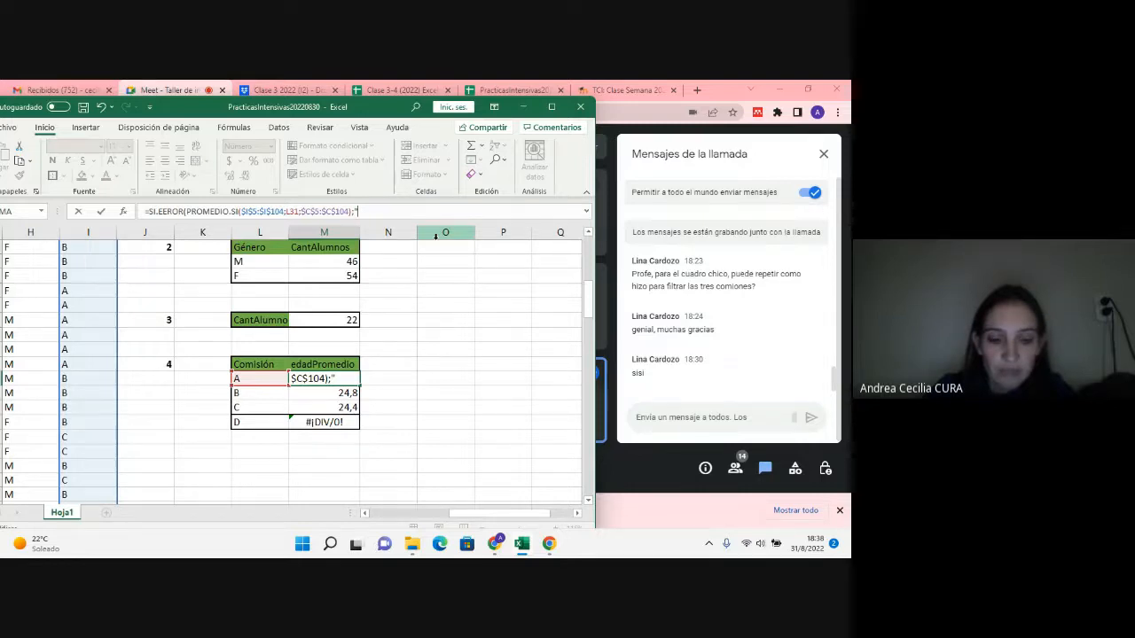
text( ERROR"))
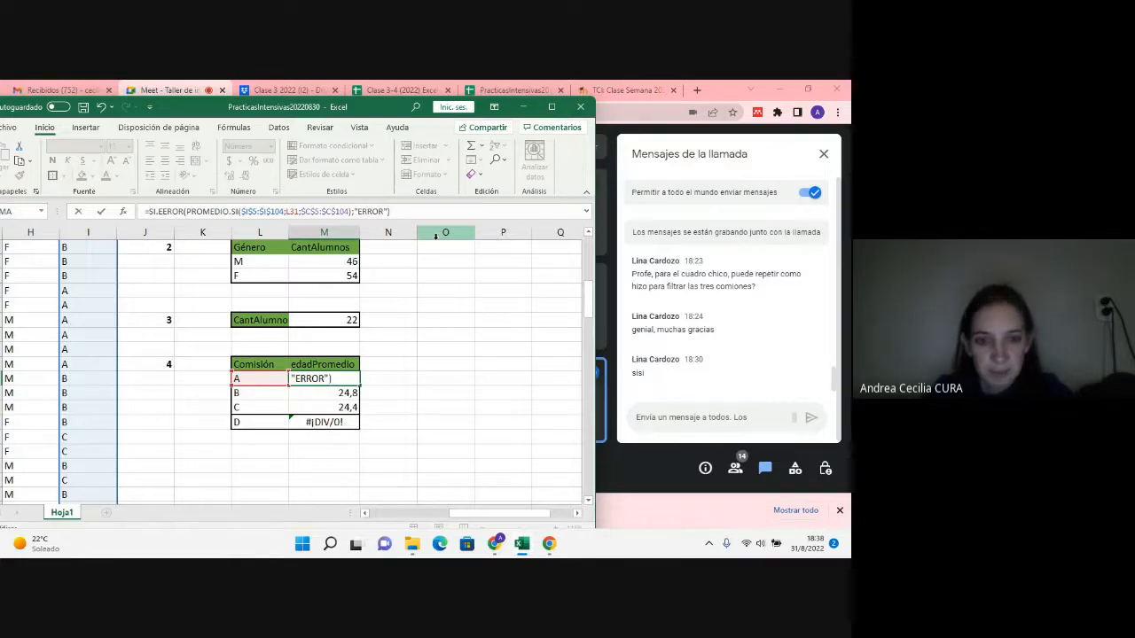
key(Return)
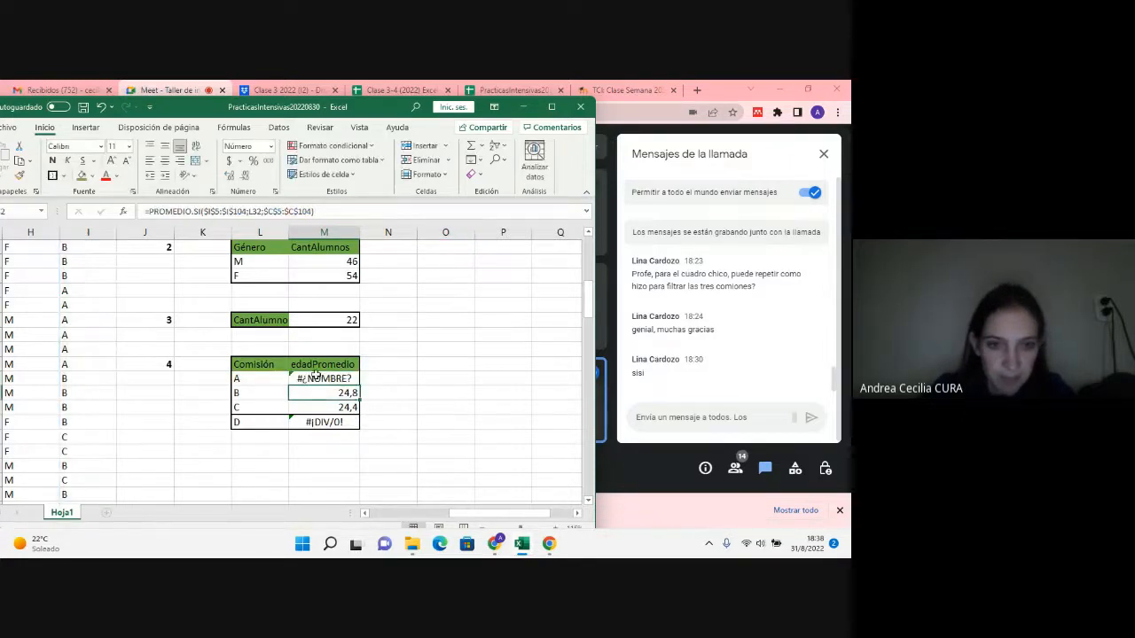
Step: Correct the misspelled function name in the M31 formula to SI.ERROR and fill the formula down to M34
key(Up)
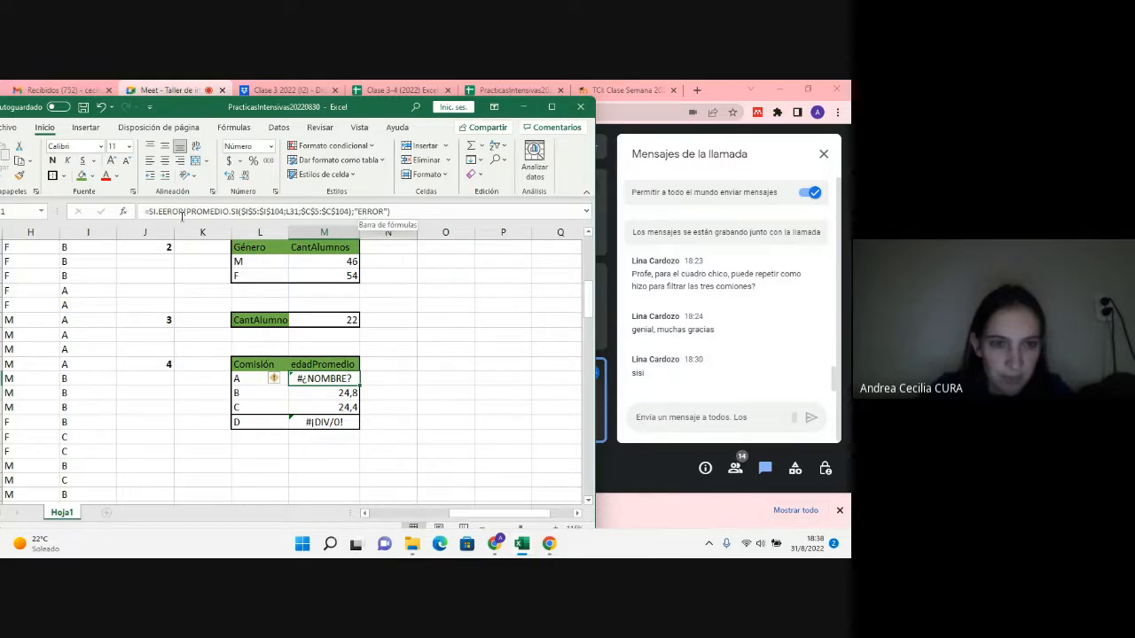
click(186, 212)
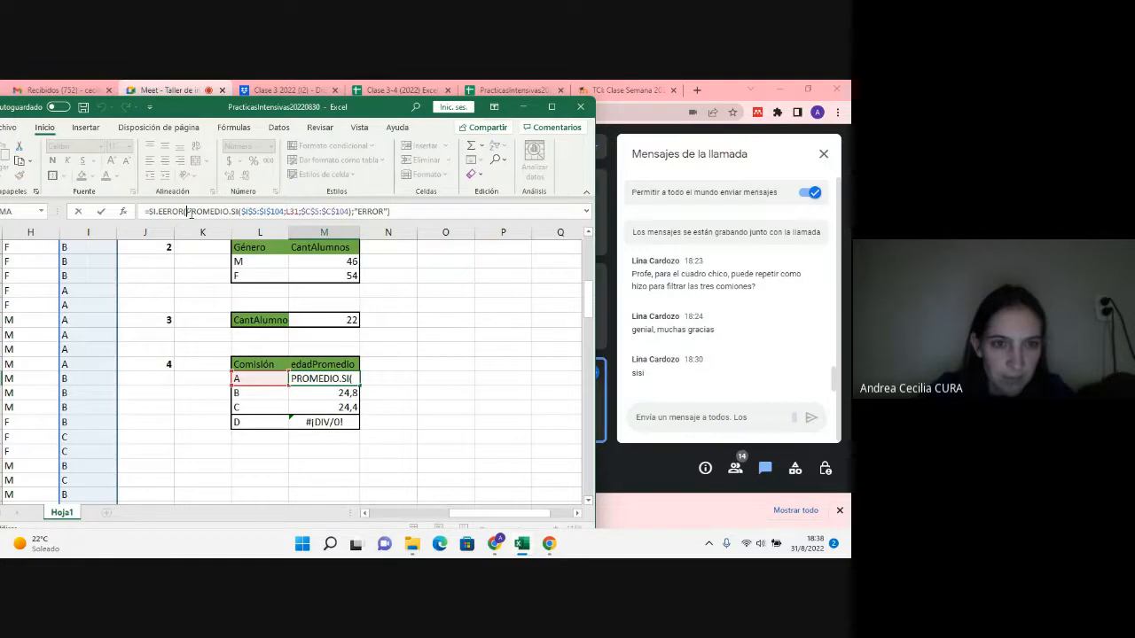
key(Left)
key(Left)
key(Left)
key(Left)
key(BackSpace)
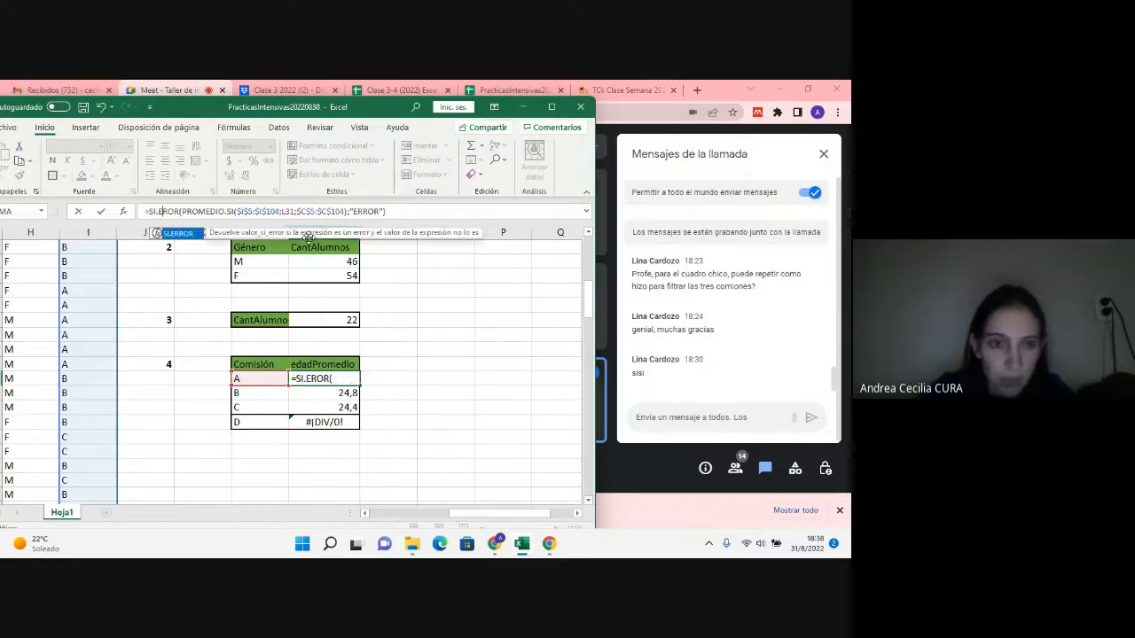
key(Return)
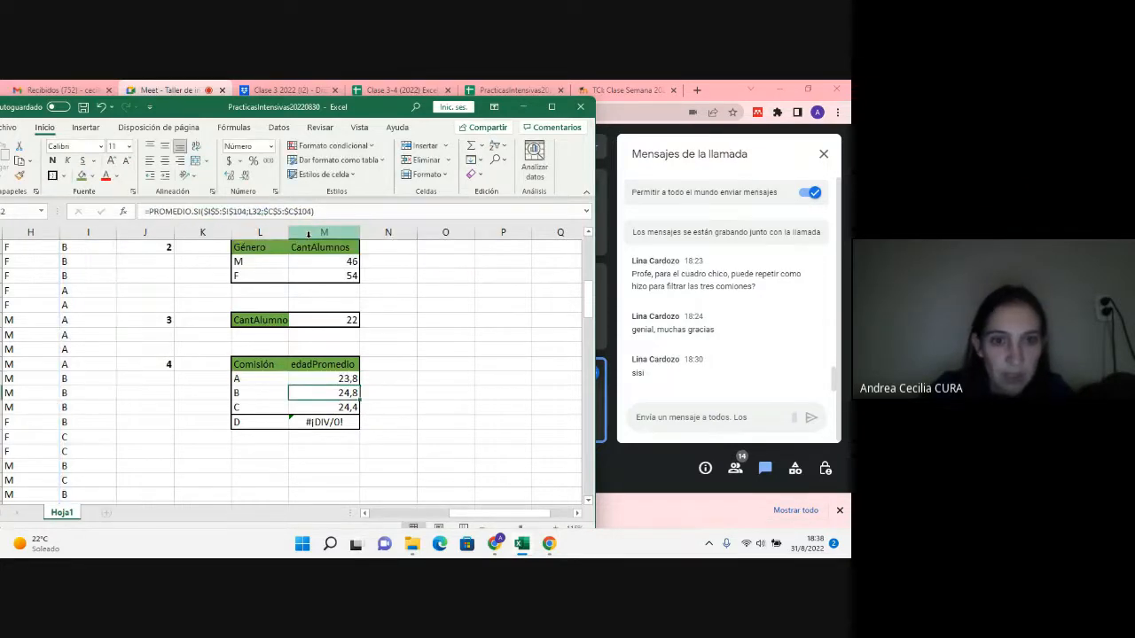
click(348, 379)
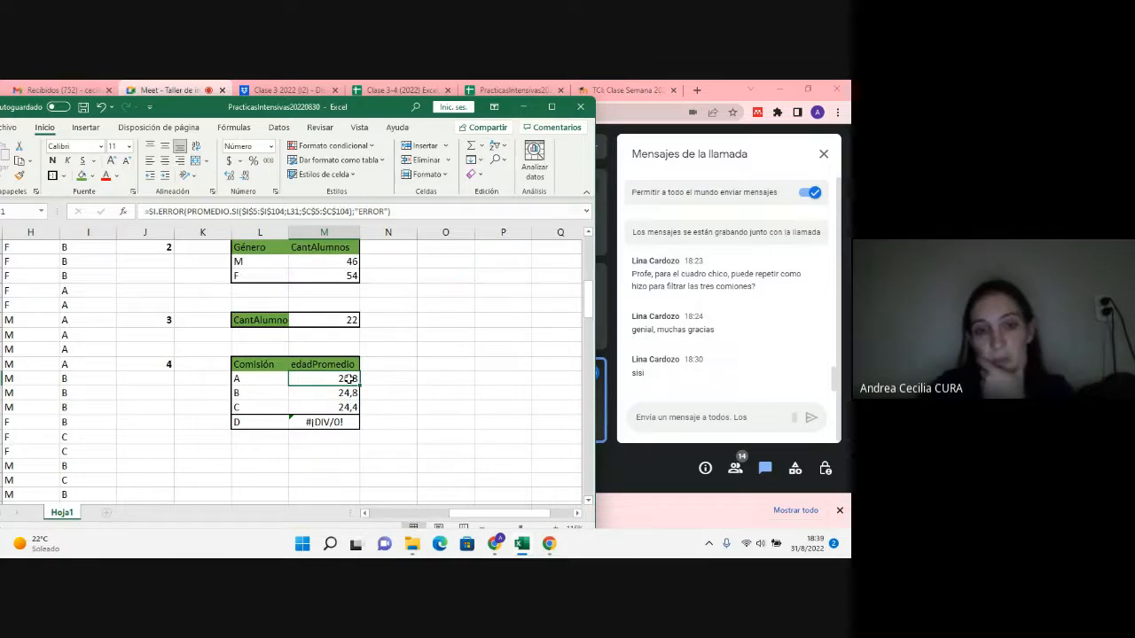
drag(359, 384, 354, 428)
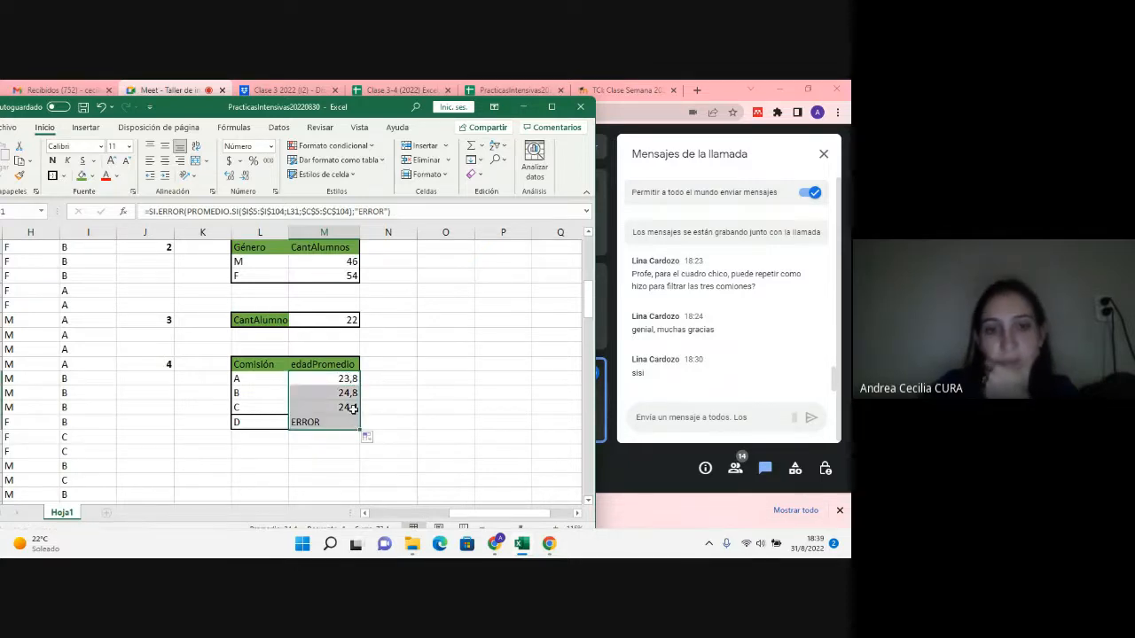
Step: Replace the value on error in the M31 SI.ERROR formula with "No hay registros" and enter it
double_click(352, 379)
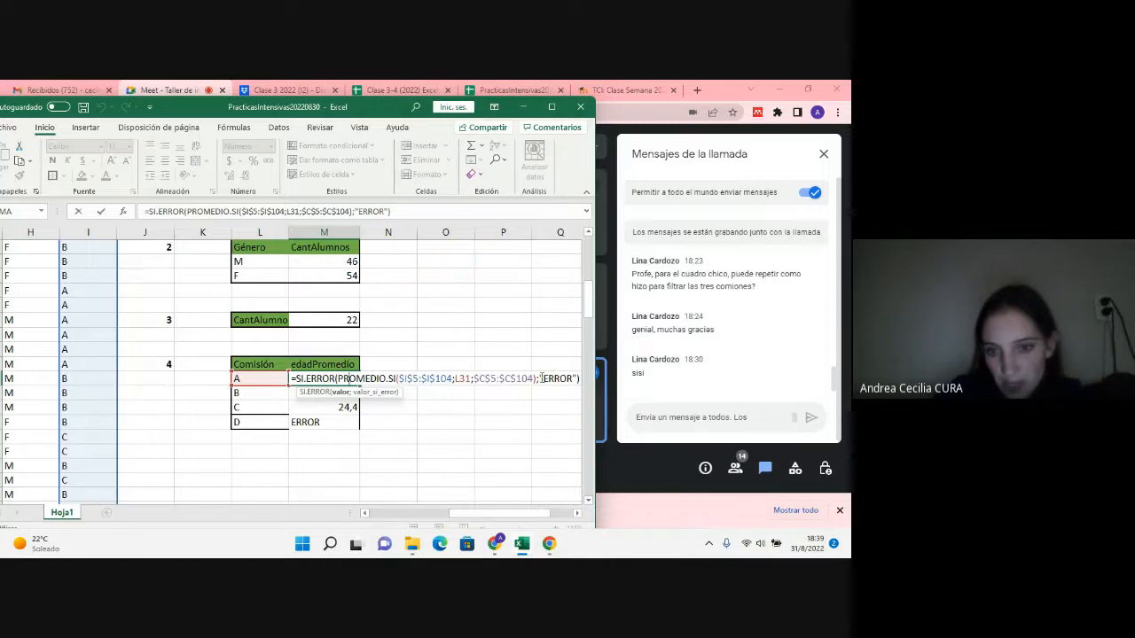
drag(541, 379, 572, 382)
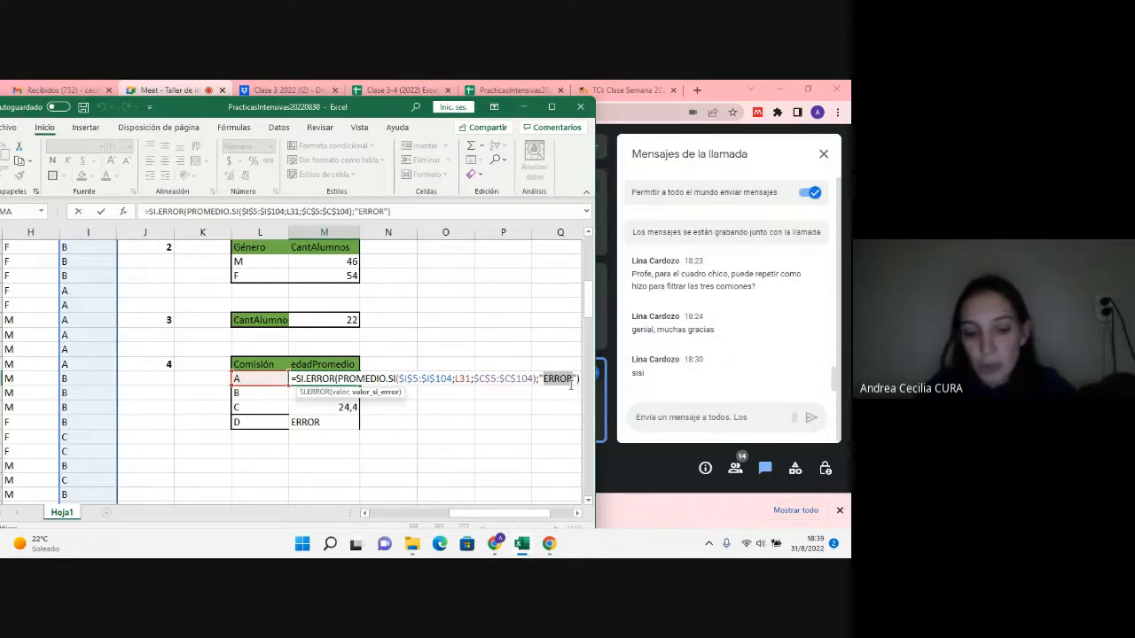
text(NO)
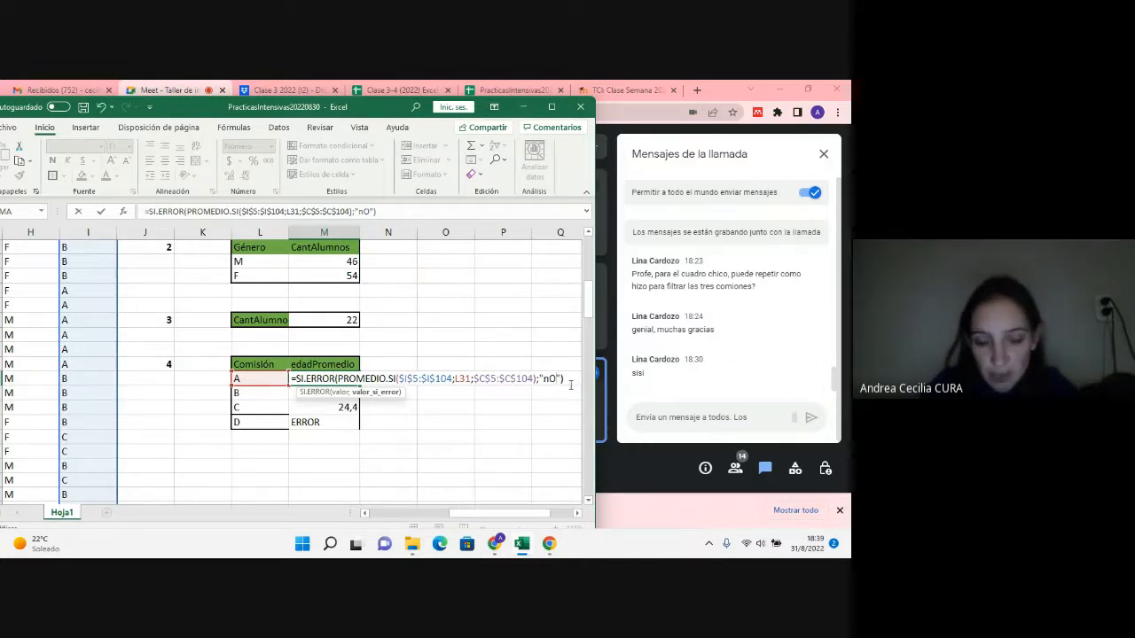
key(BackSpace)
key(BackSpace)
text(No hsy)
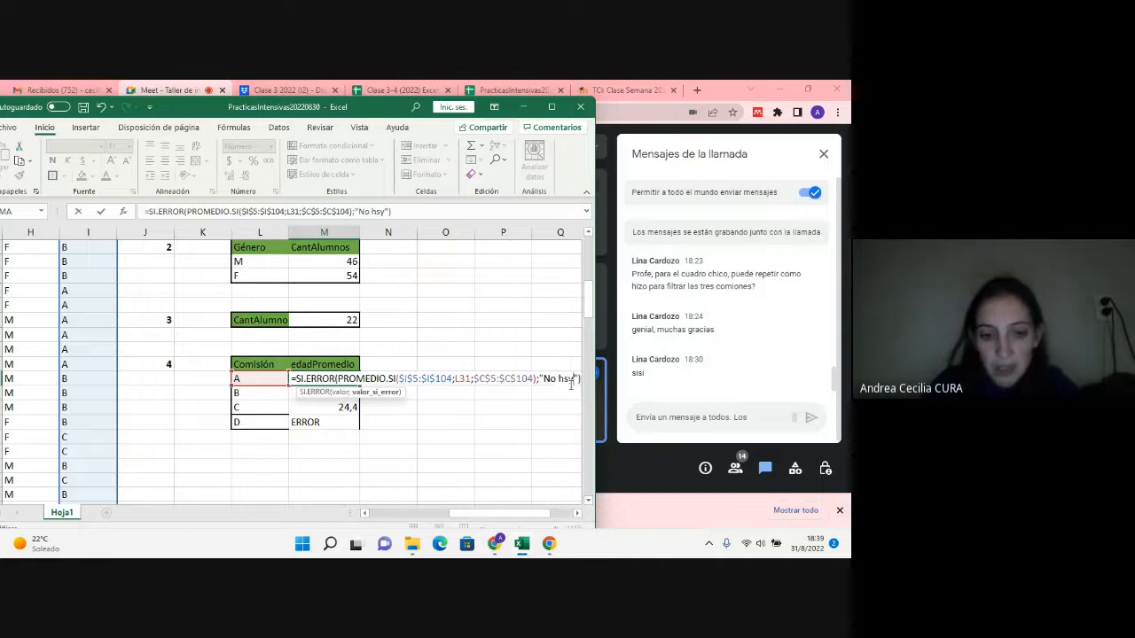
key(BackSpace)
key(BackSpace)
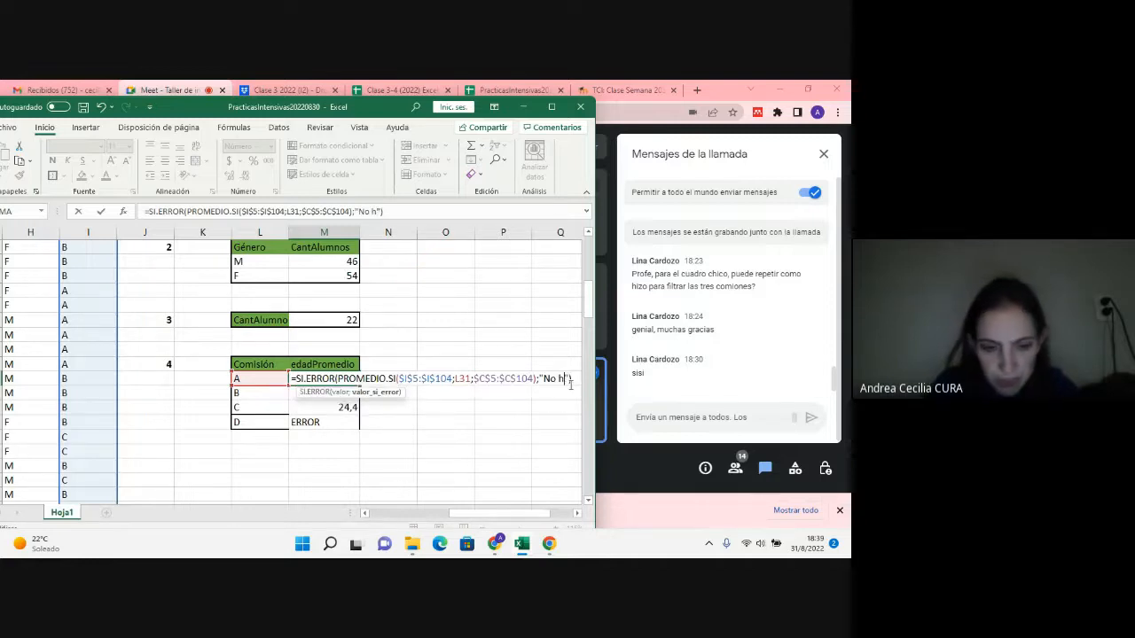
text(ay registr)
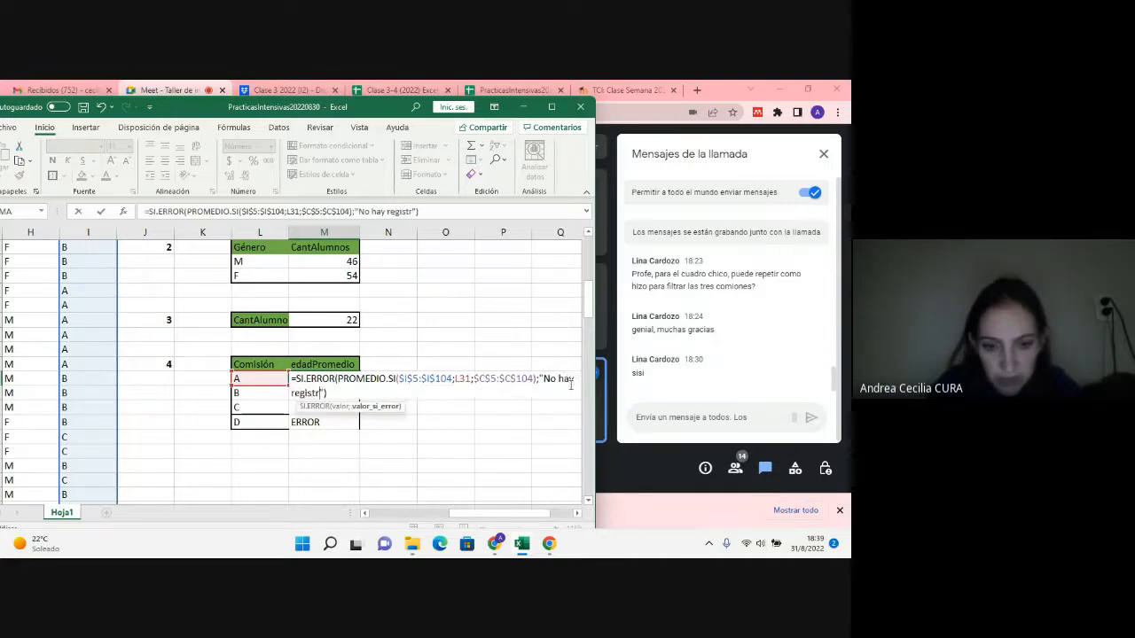
text(os)
key(Return)
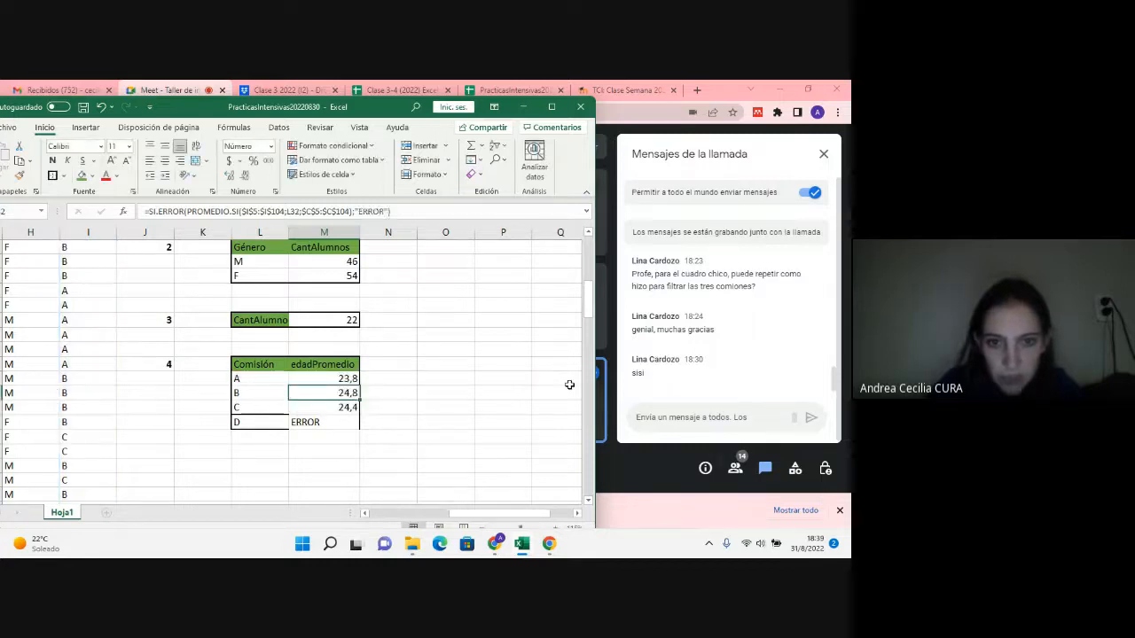
Step: Fill the updated M31 formula down through M34 so every comisión row uses it
click(344, 382)
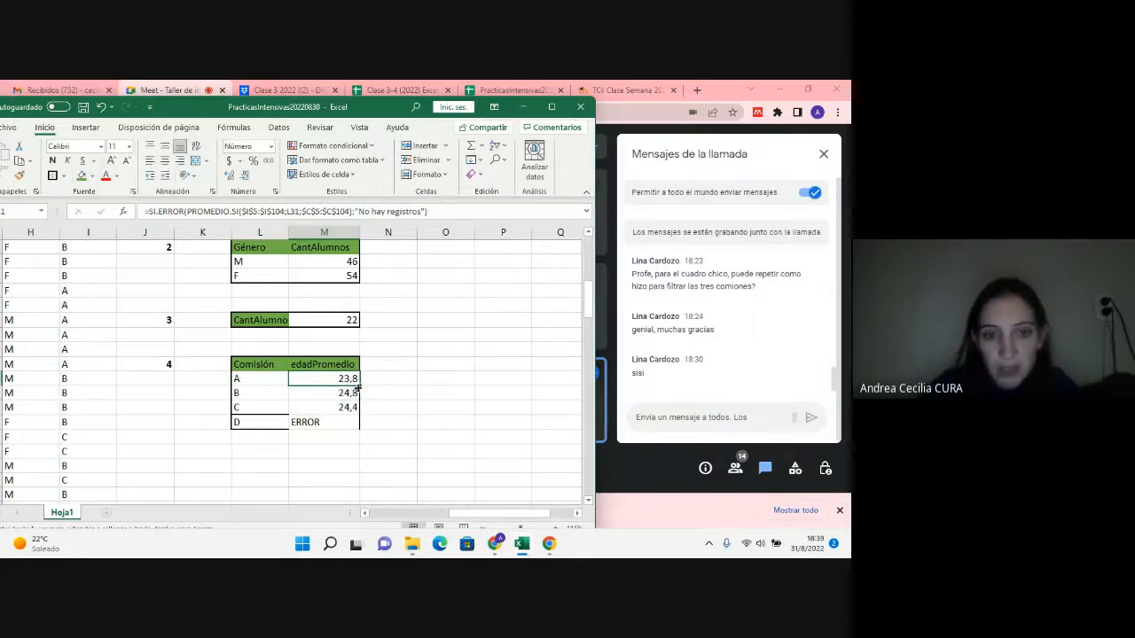
drag(358, 386, 355, 426)
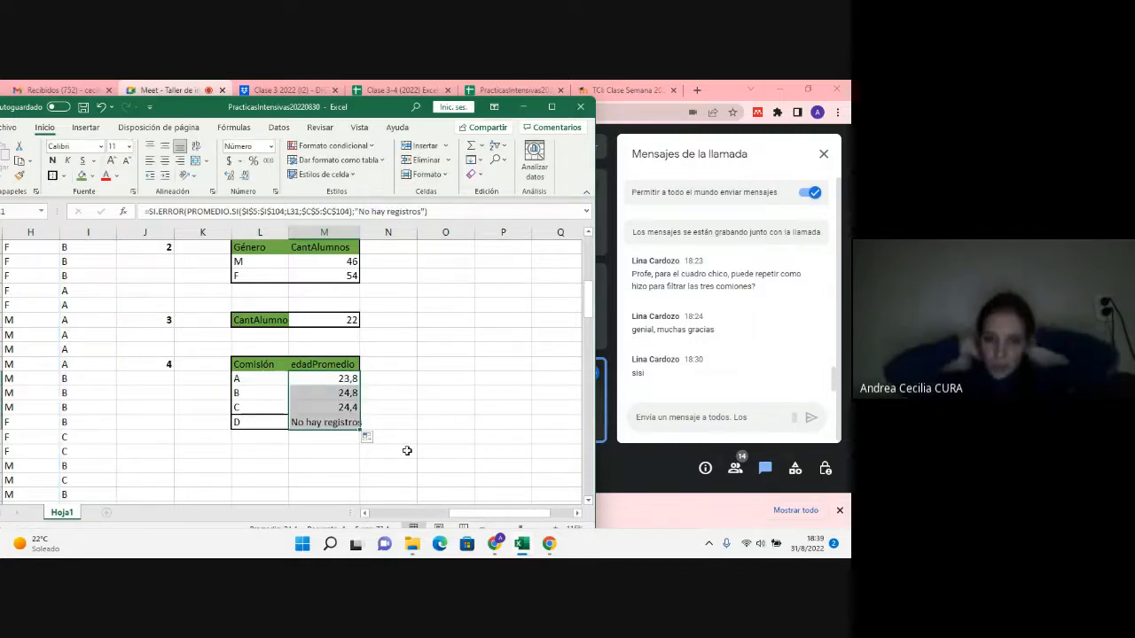
click(353, 422)
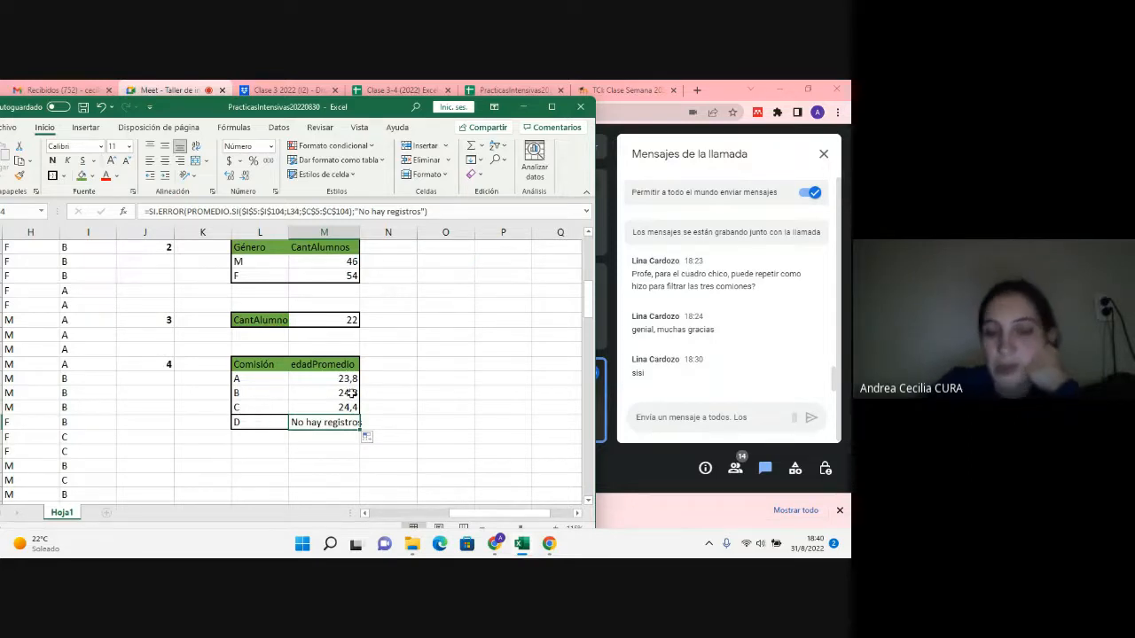
Step: Examine the SI.ERROR formulas for comisiones D and B, including the nested PROMEDIO.SI argument, without changing them
scroll(426, 352, down, 1)
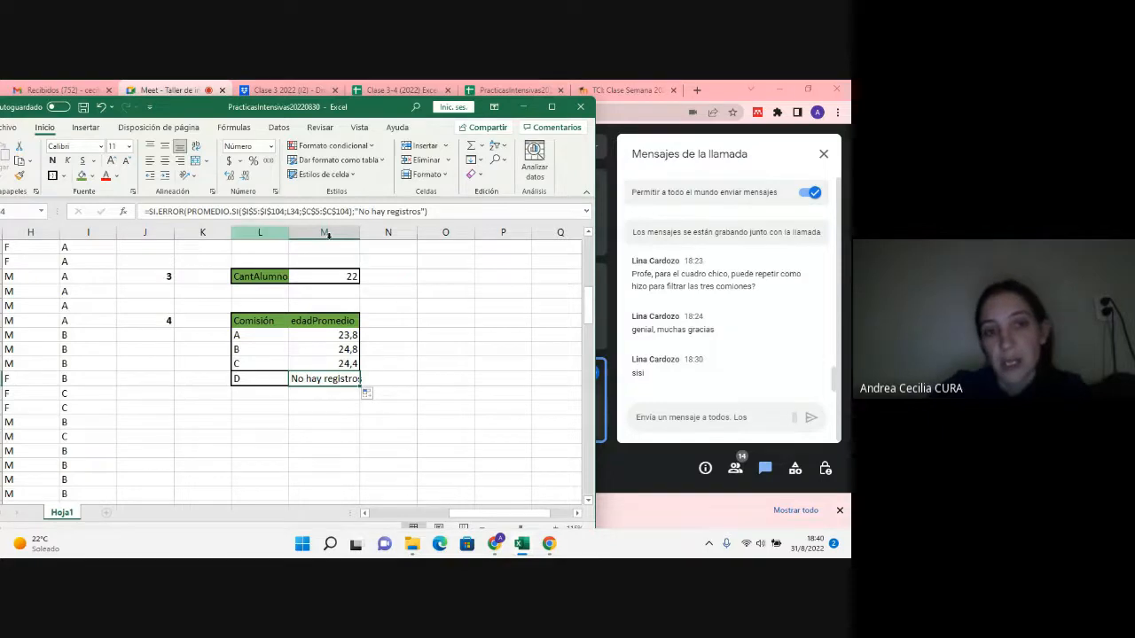
double_click(333, 379)
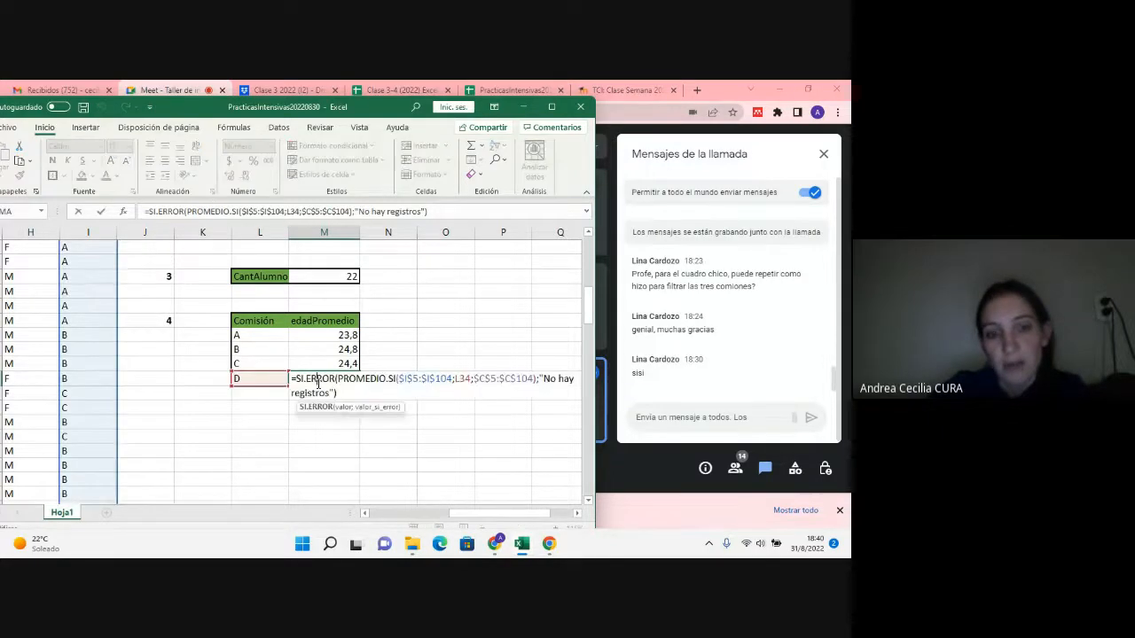
drag(338, 379, 536, 379)
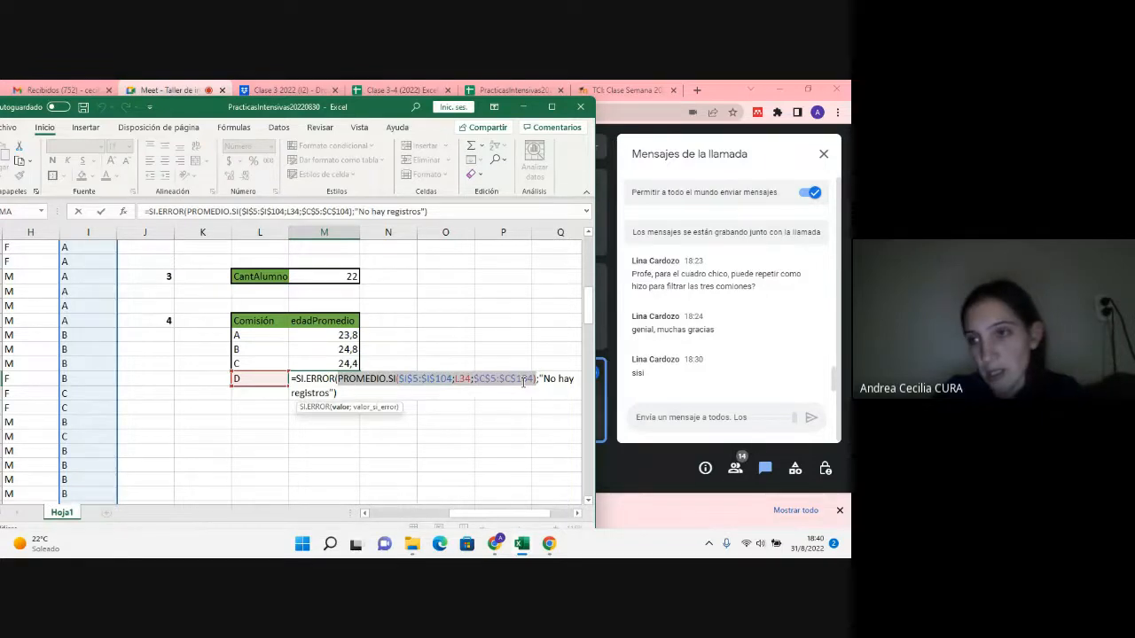
key(Return)
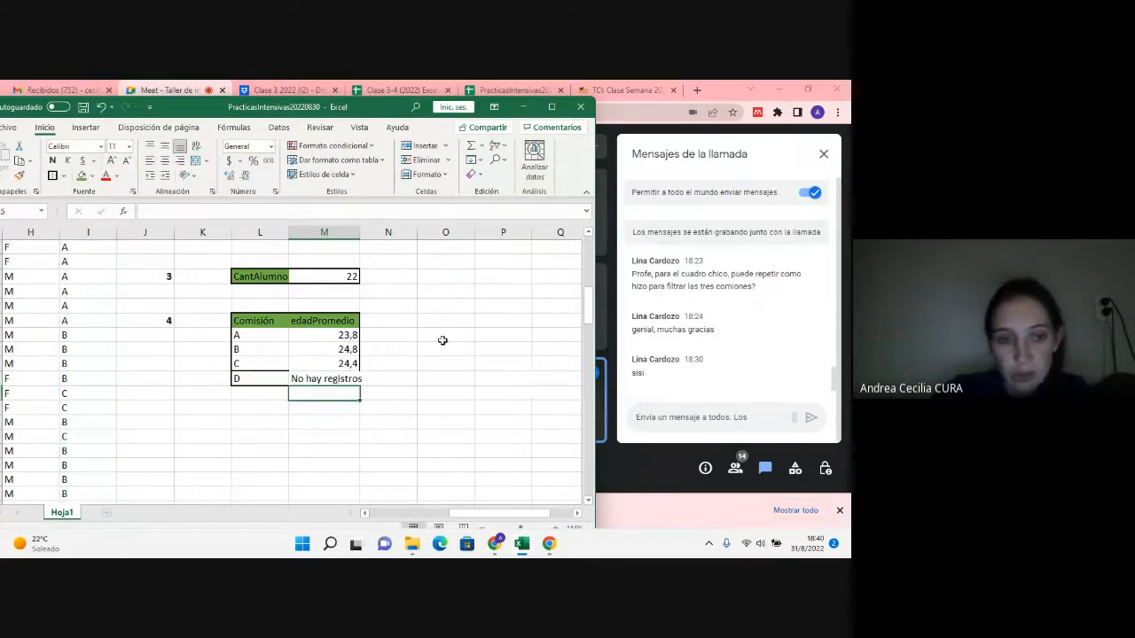
scroll(372, 327, up, 2)
scroll(369, 331, up, 4)
scroll(369, 330, down, 4)
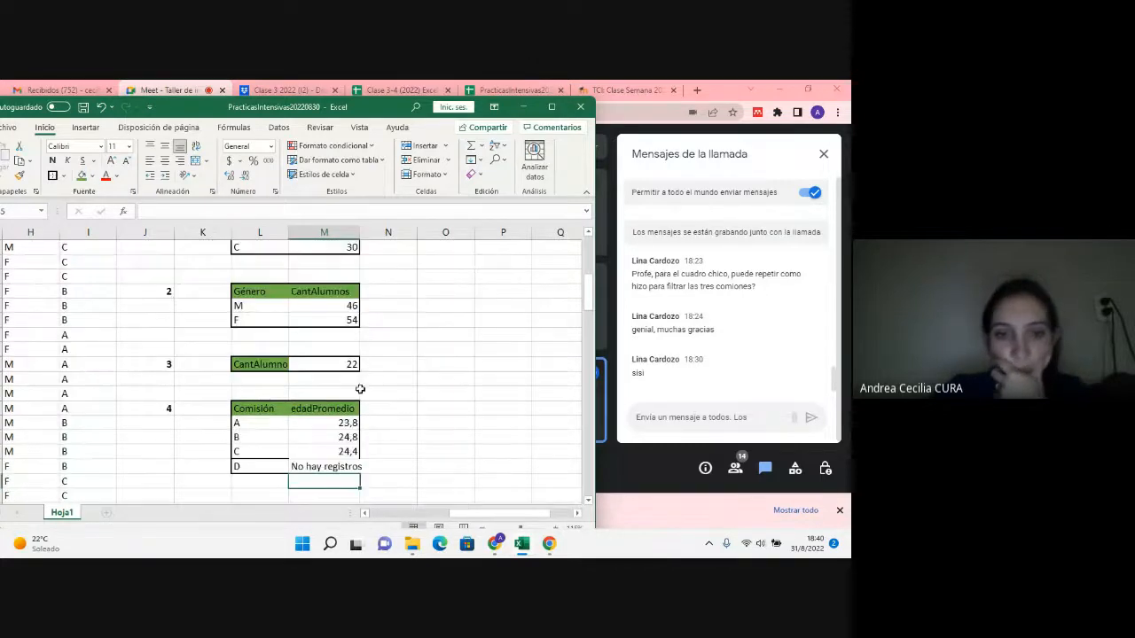
click(343, 441)
key(Down)
key(Down)
double_click(340, 437)
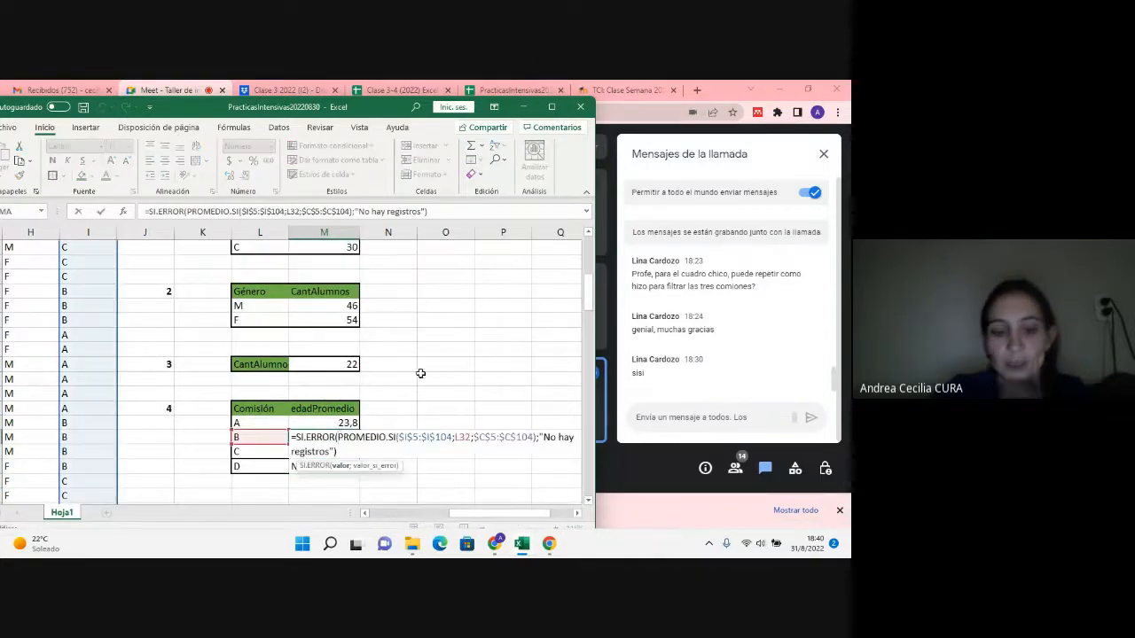
key(Escape)
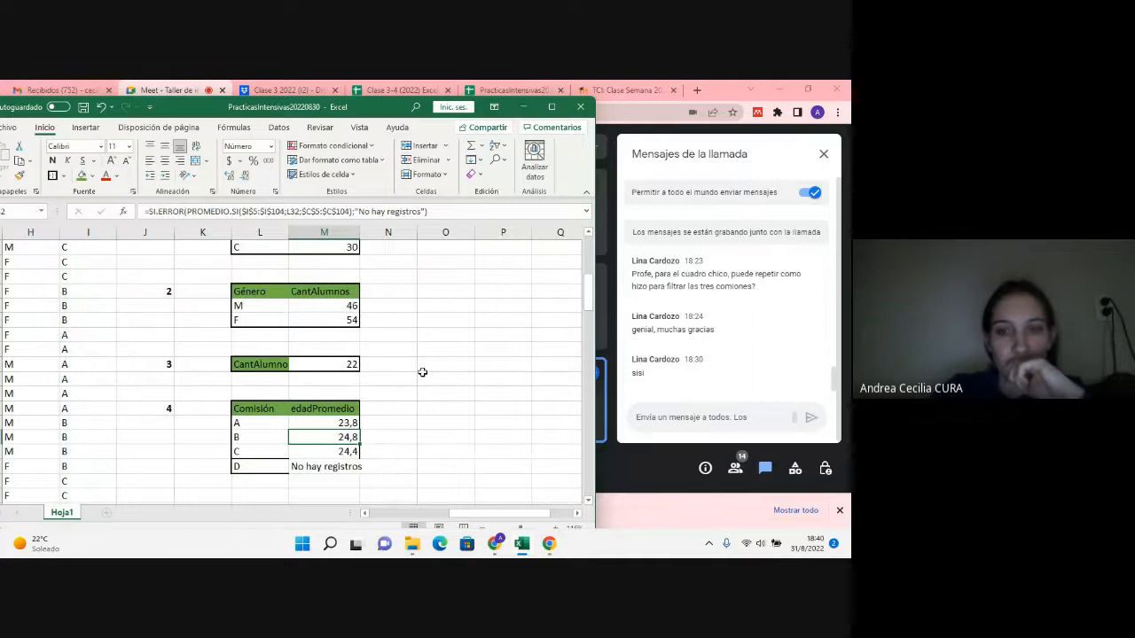
Step: Reread the list of practice questions above the summary tables to find the next one to answer
scroll(422, 372, up, 4)
scroll(422, 372, up, 1)
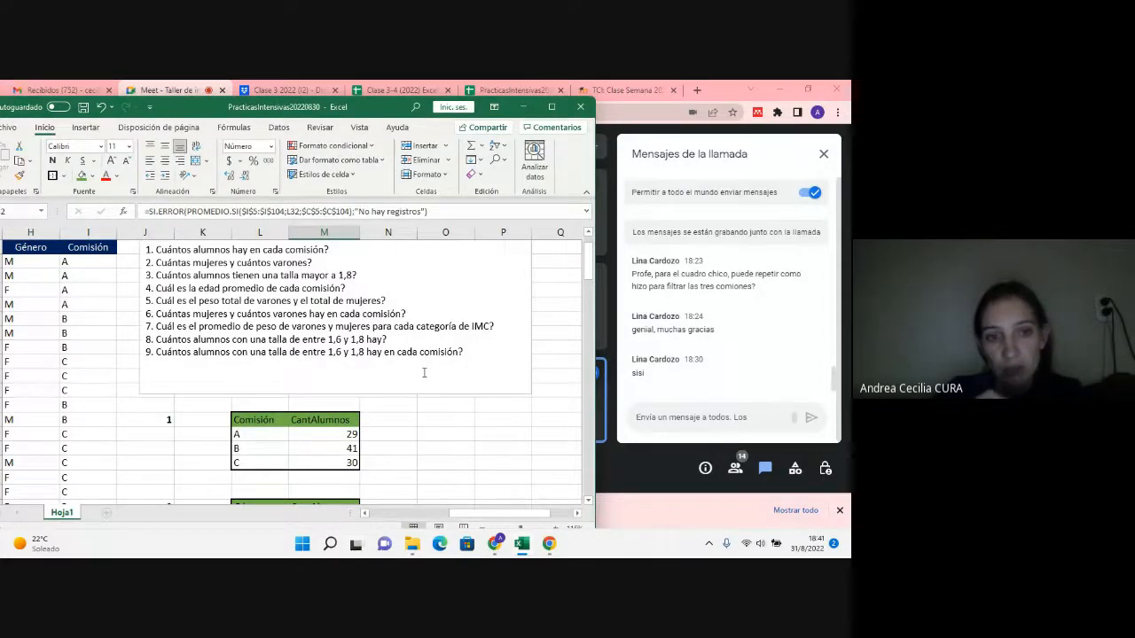
scroll(424, 372, down, 2)
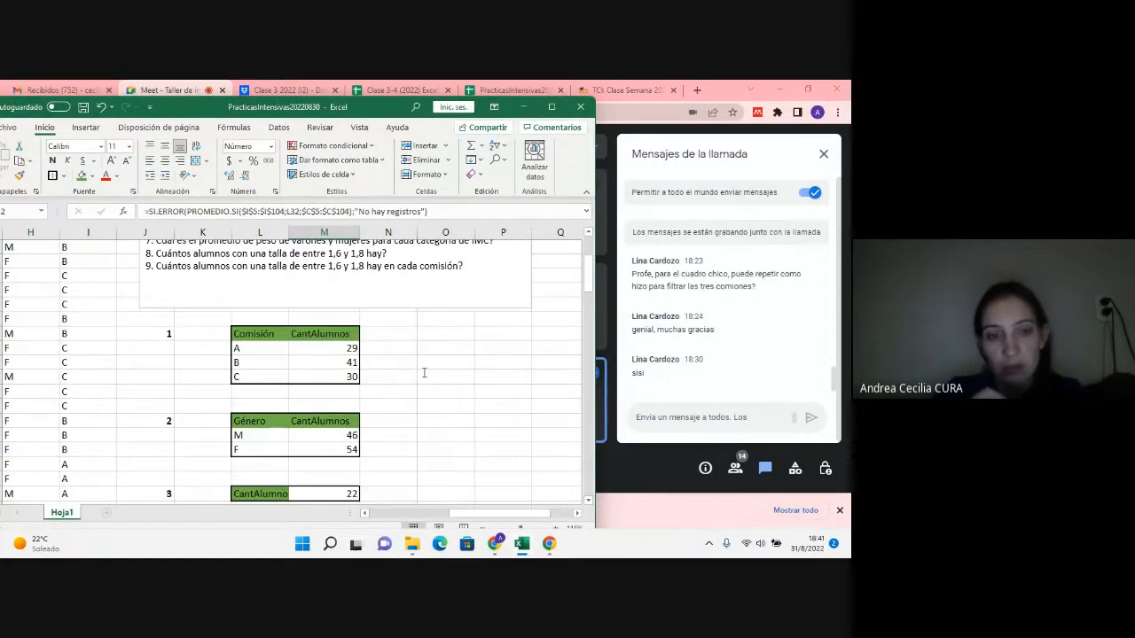
scroll(424, 372, down, 2)
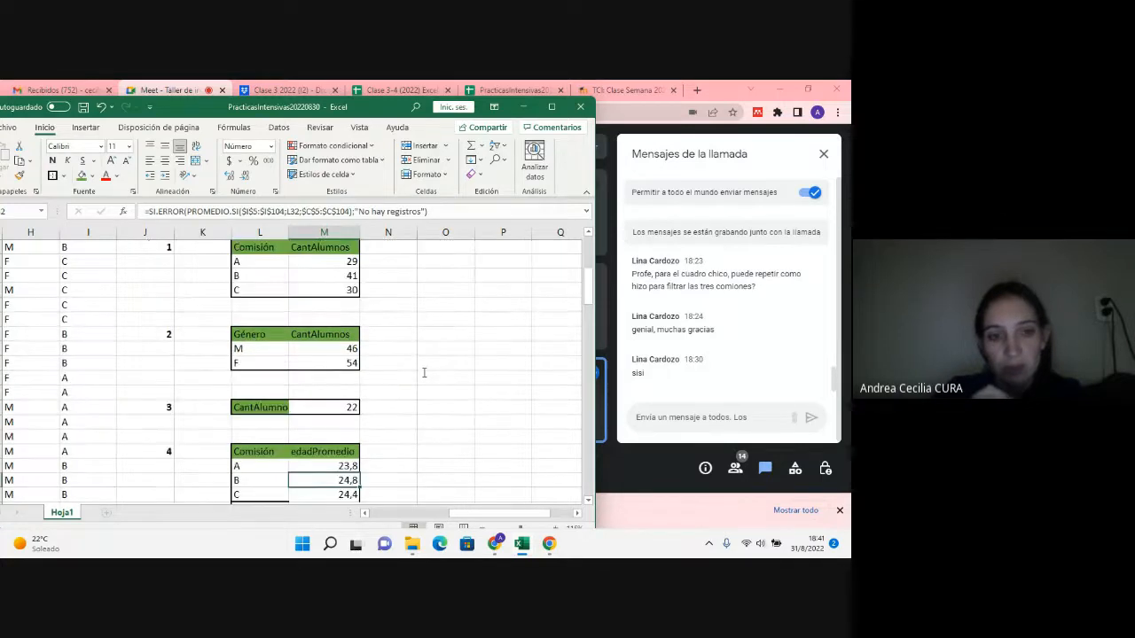
scroll(423, 372, up, 4)
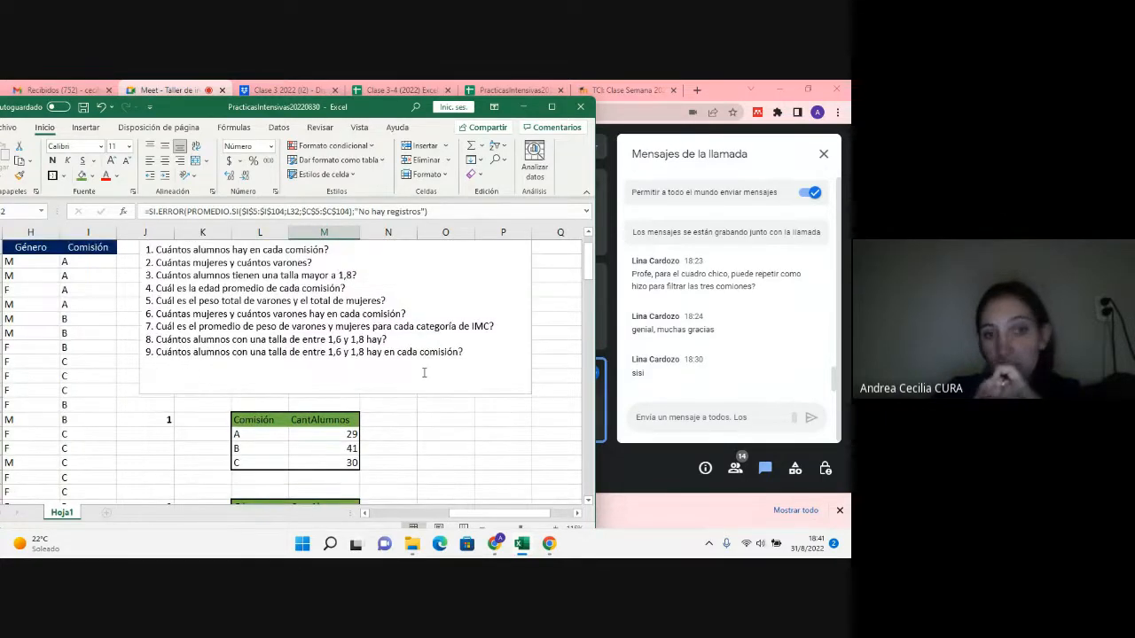
scroll(424, 372, down, 2)
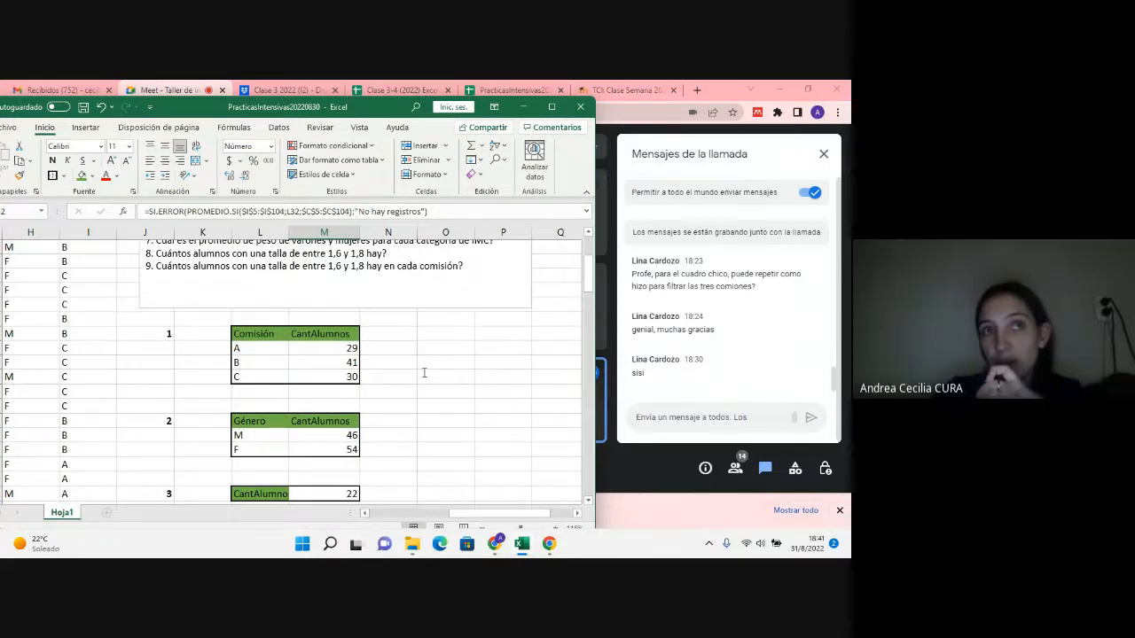
scroll(424, 373, up, 1)
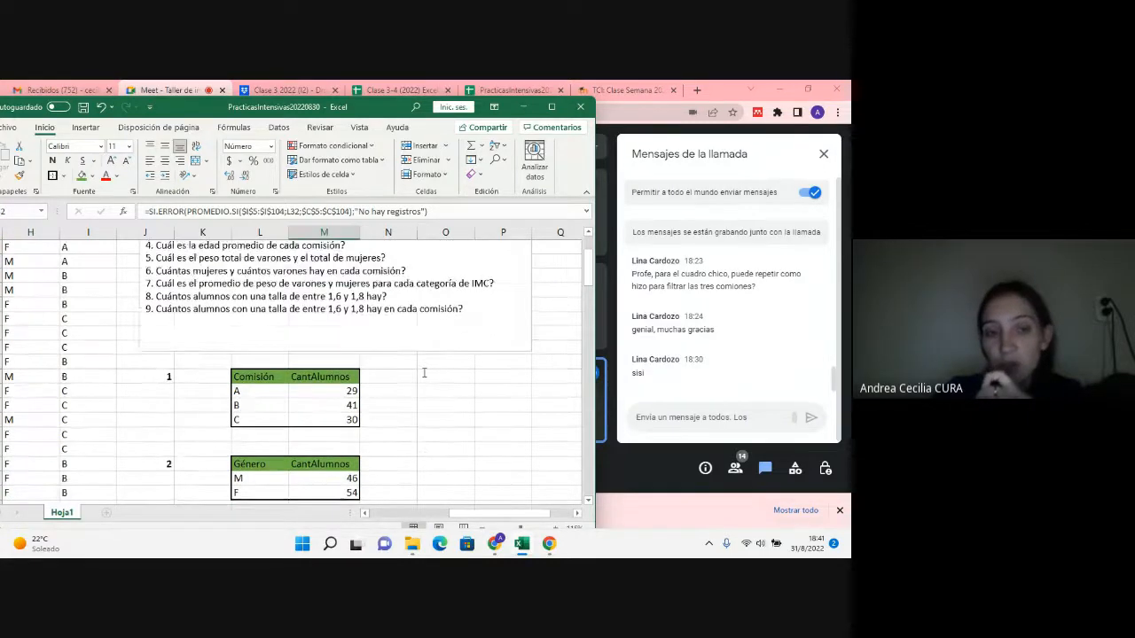
Step: Copy question 2's Género table with its number to J37, below question 4's table, and renumber the copy as 5
scroll(422, 370, down, 2)
drag(166, 377, 346, 408)
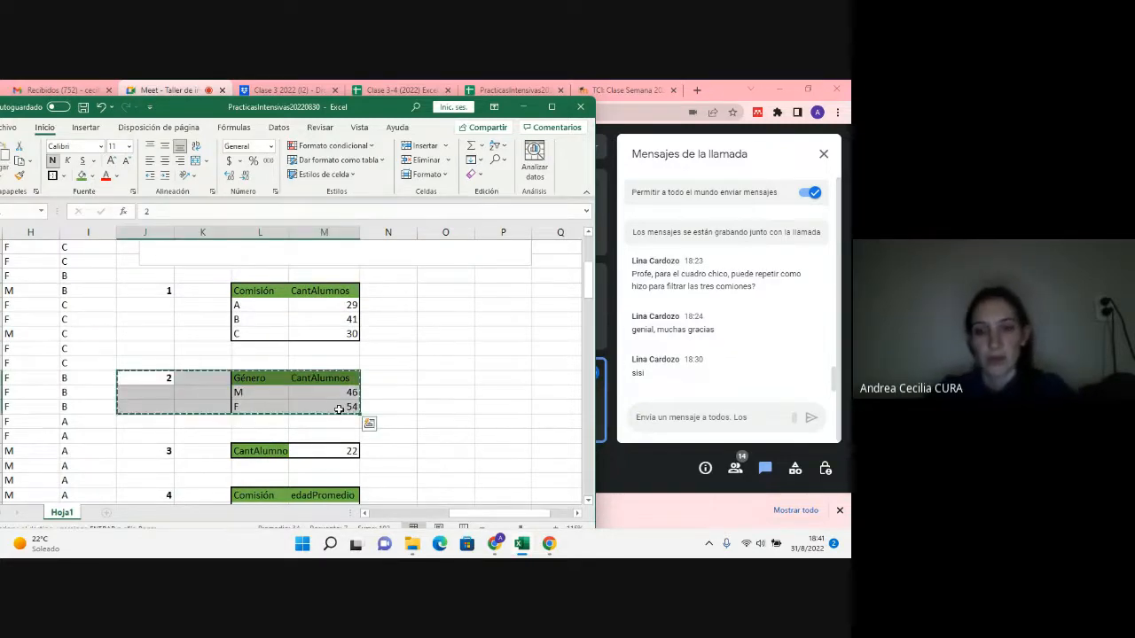
key(ctrl+c)
scroll(337, 408, down, 5)
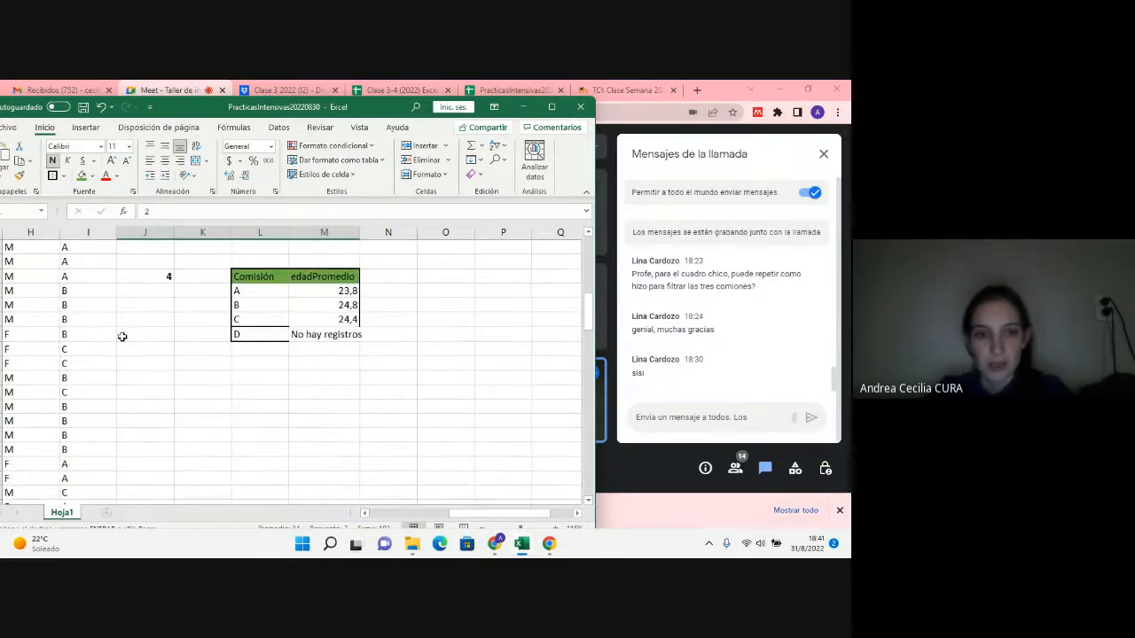
click(165, 377)
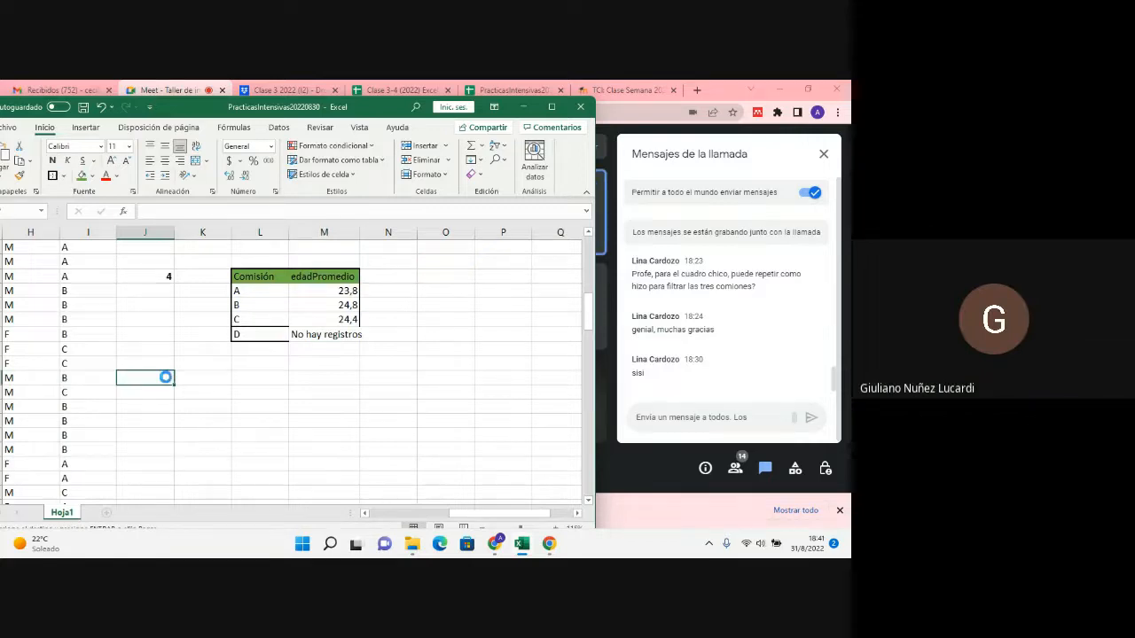
key(ctrl+v)
double_click(167, 378)
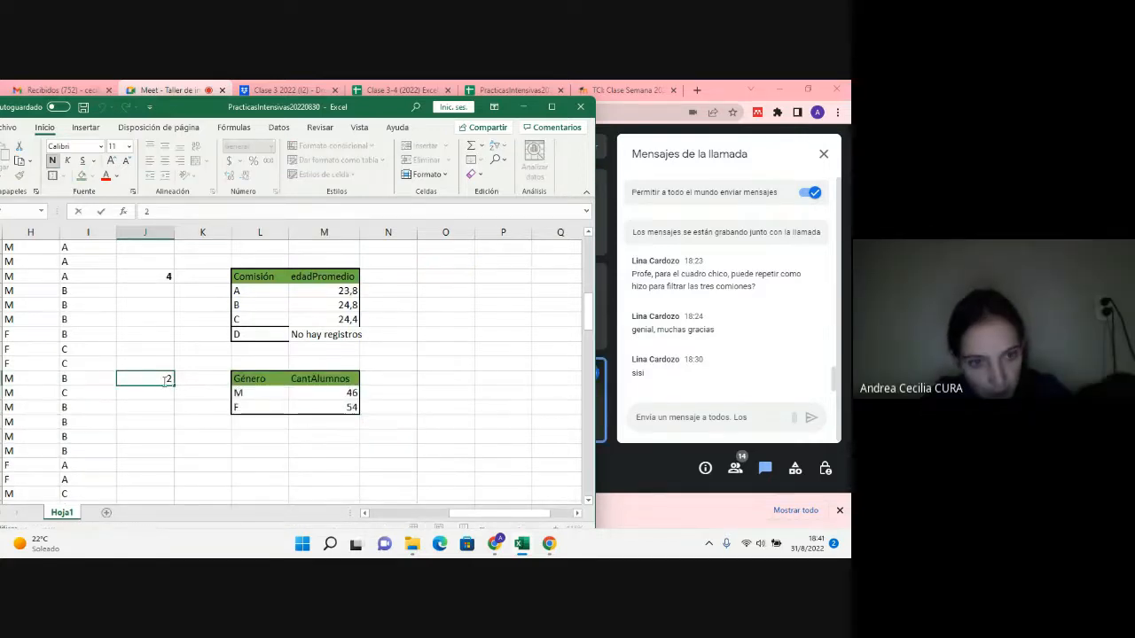
text(5)
click(227, 403)
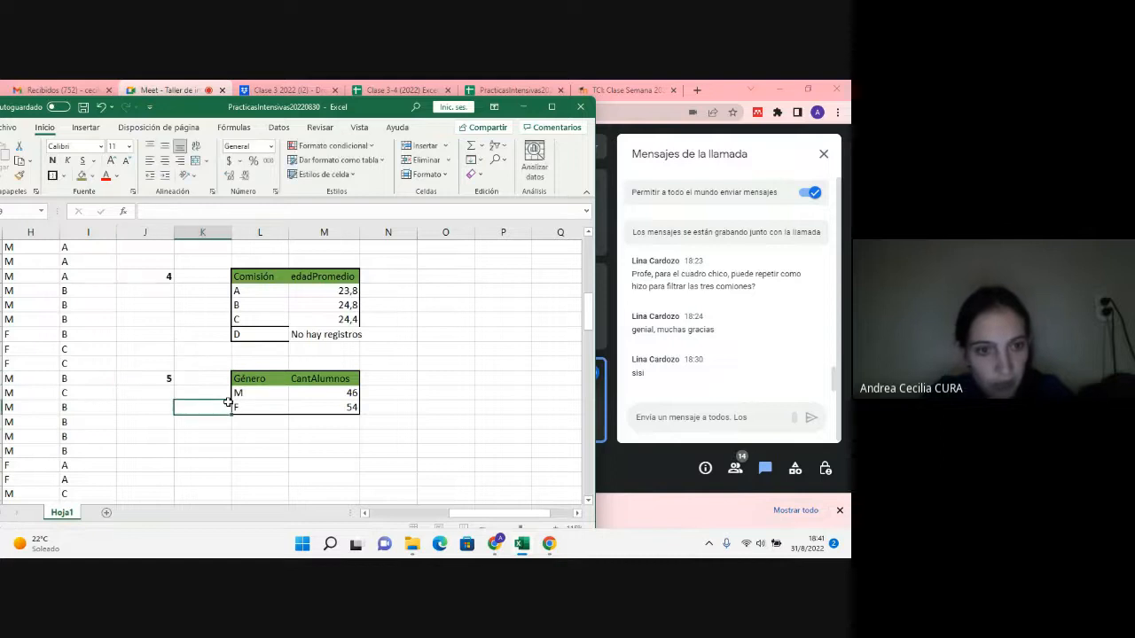
click(281, 378)
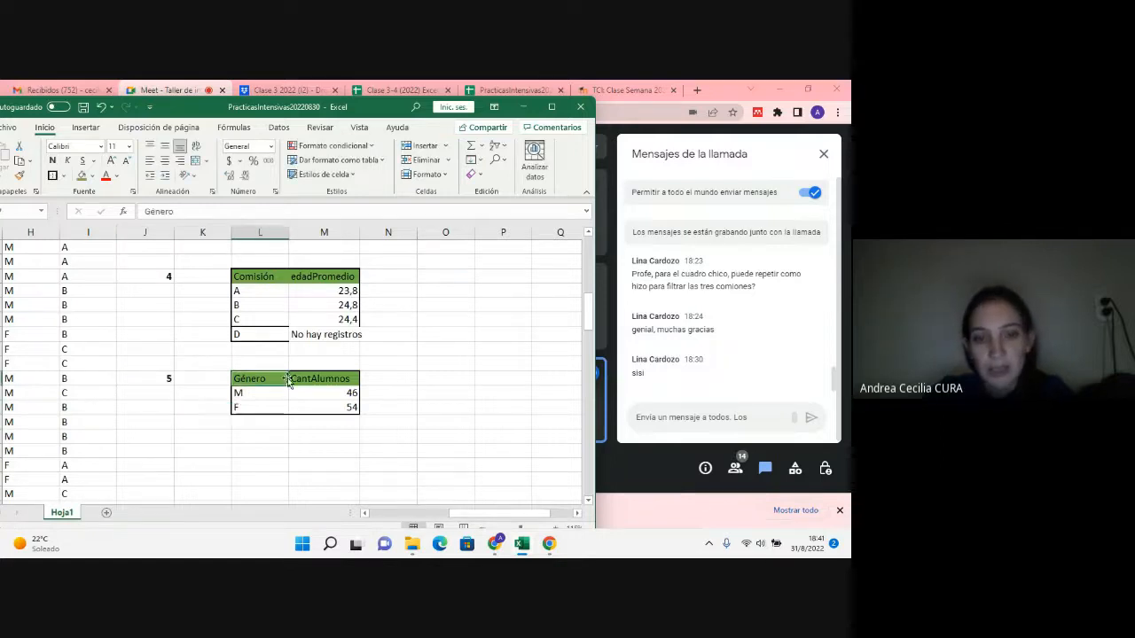
Step: Rename the CantAlumnos header in M37 of question 5's table as Peso
click(294, 379)
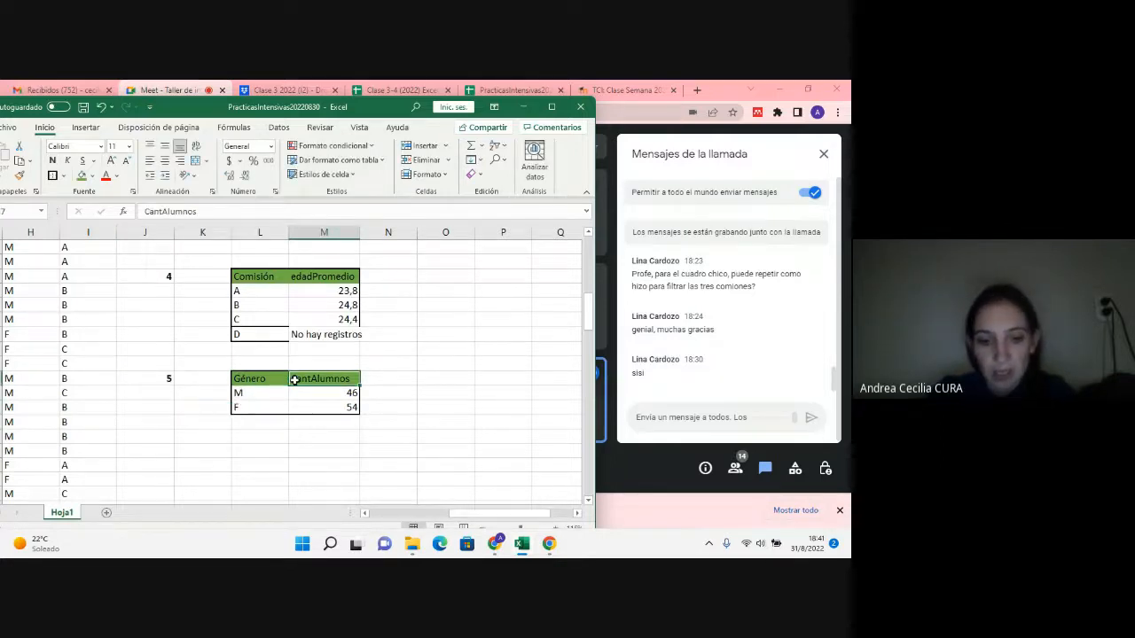
text(Peso)
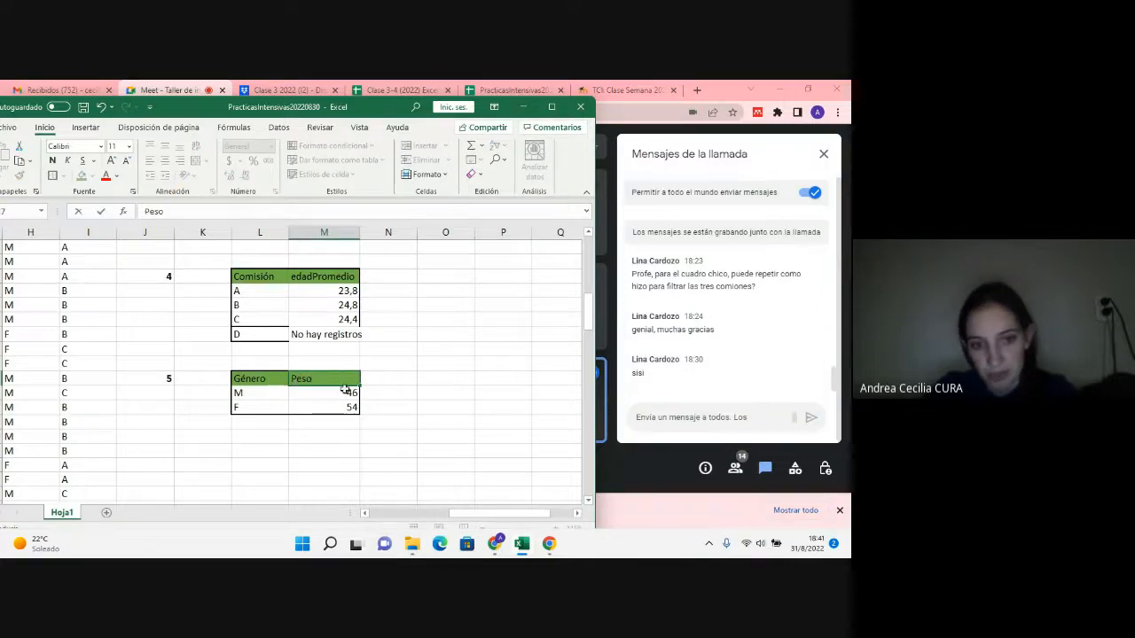
drag(347, 393, 351, 408)
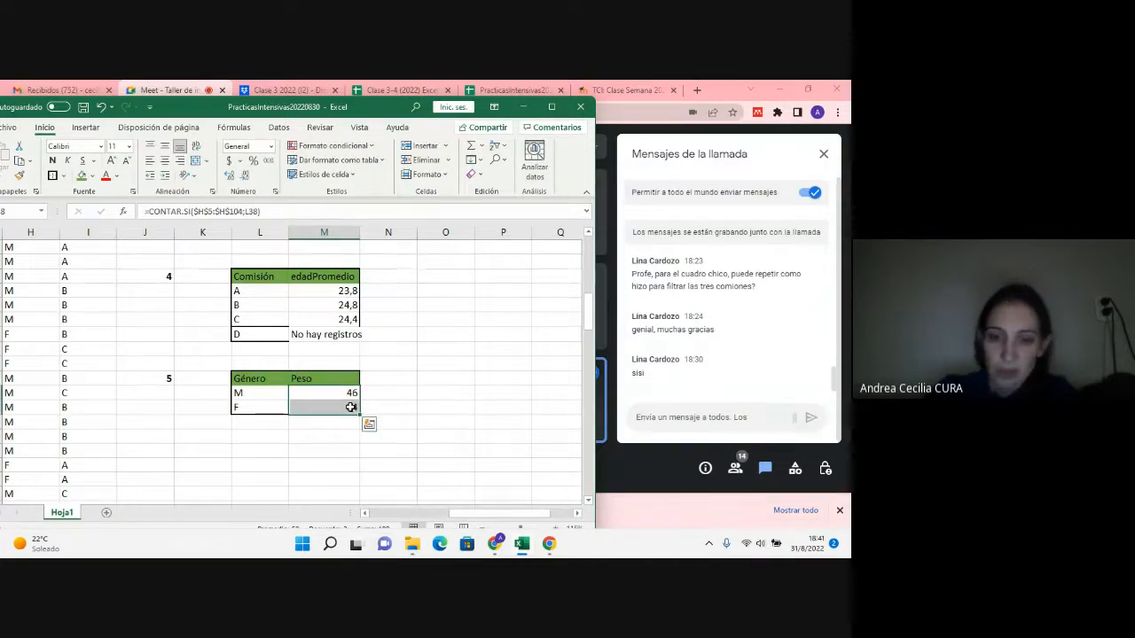
Step: Replace CONTAR.SI with SUMAR.SI in M38's formula and clear its old arguments
double_click(347, 393)
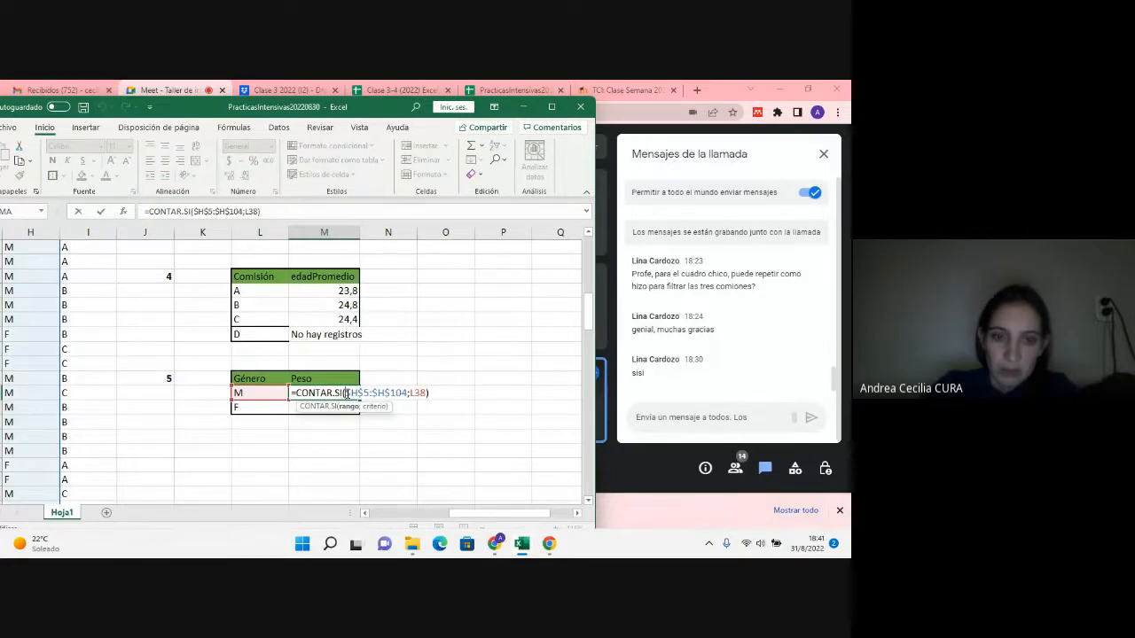
drag(333, 393, 295, 393)
text(su)
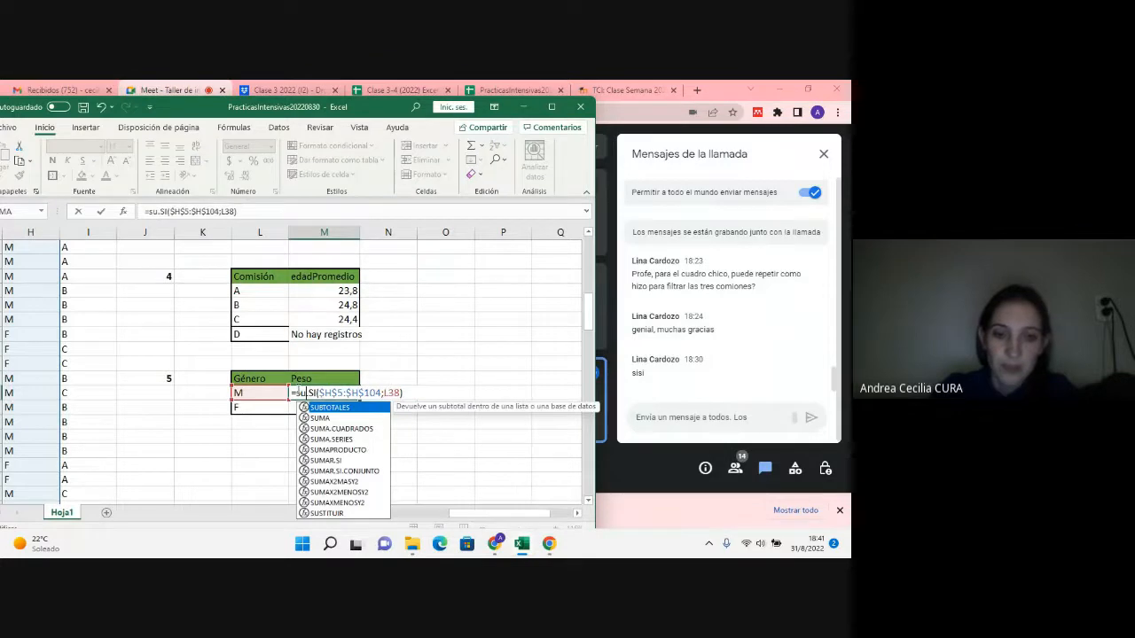
text(mar)
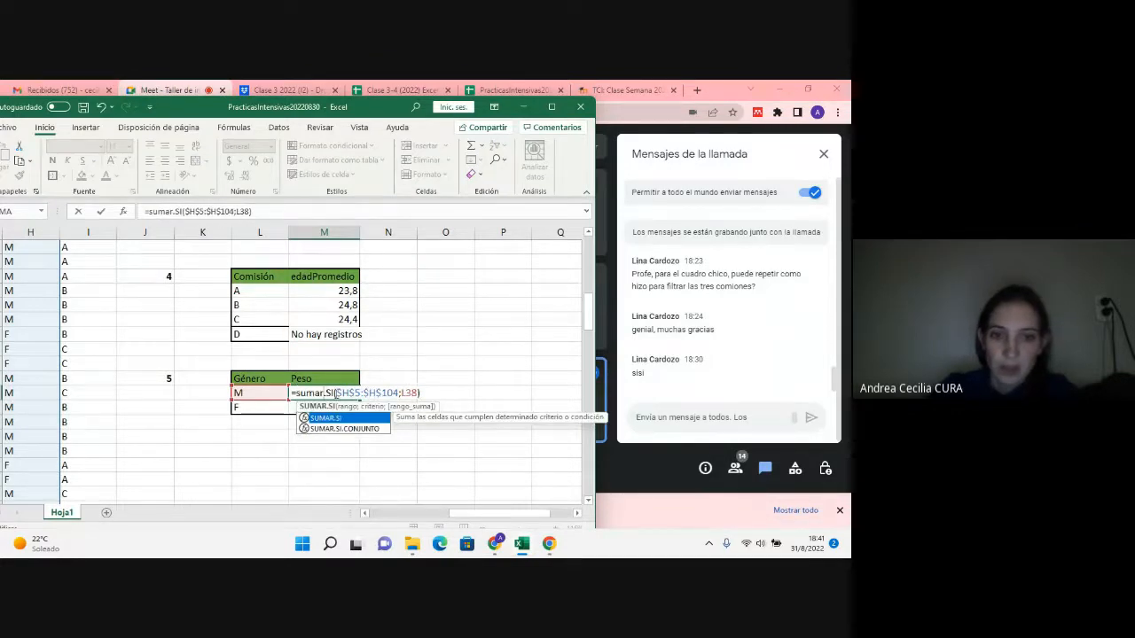
click(336, 394)
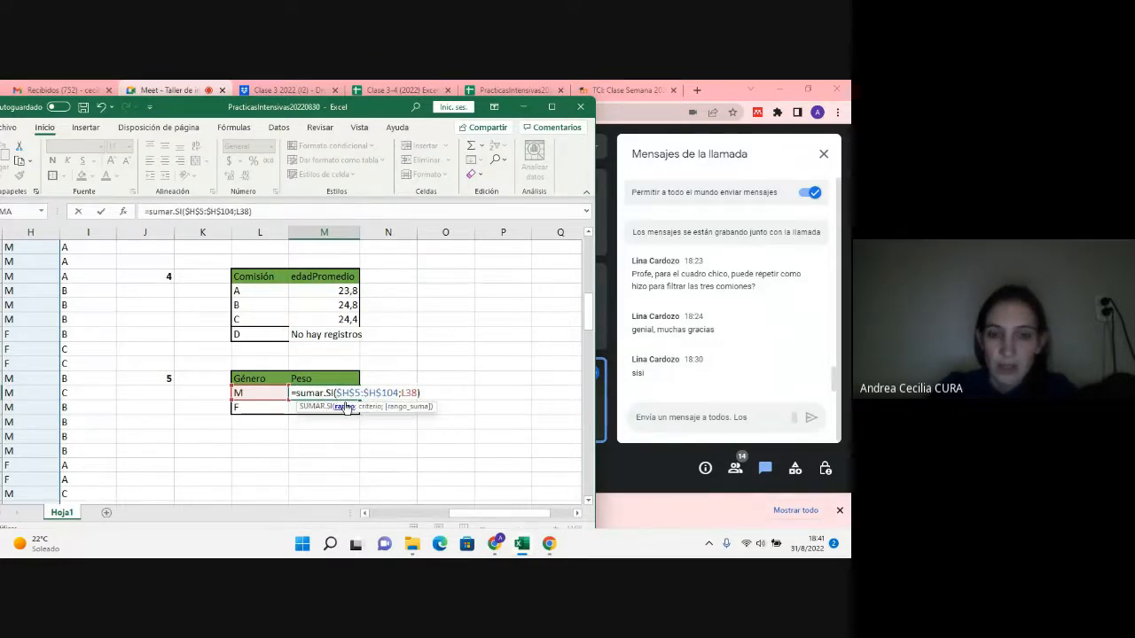
drag(336, 393, 418, 393)
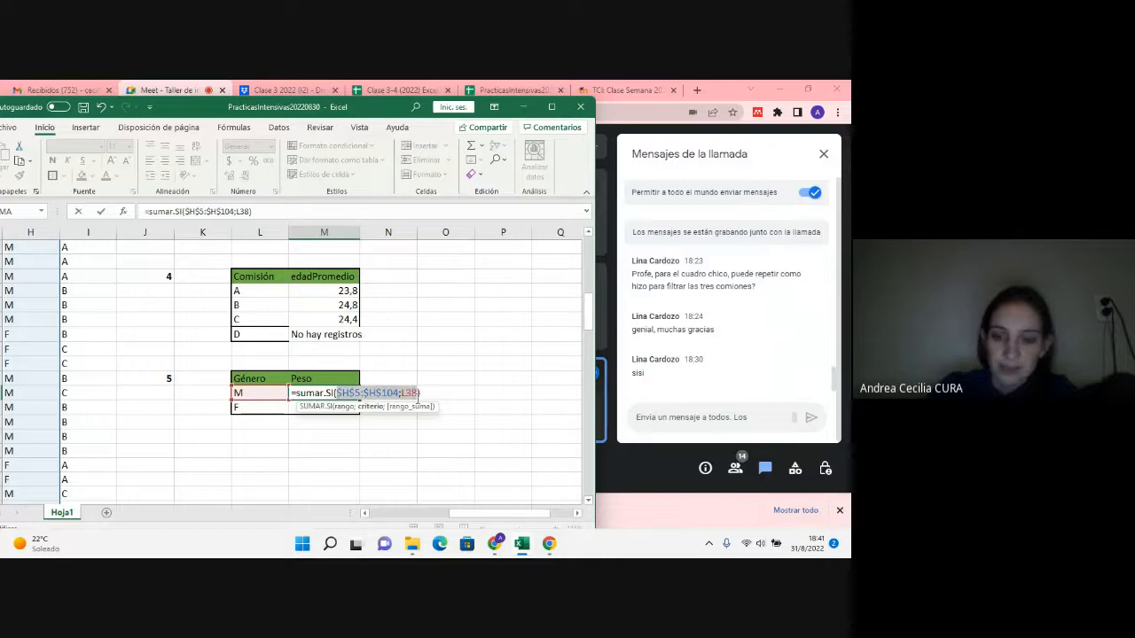
key(BackSpace)
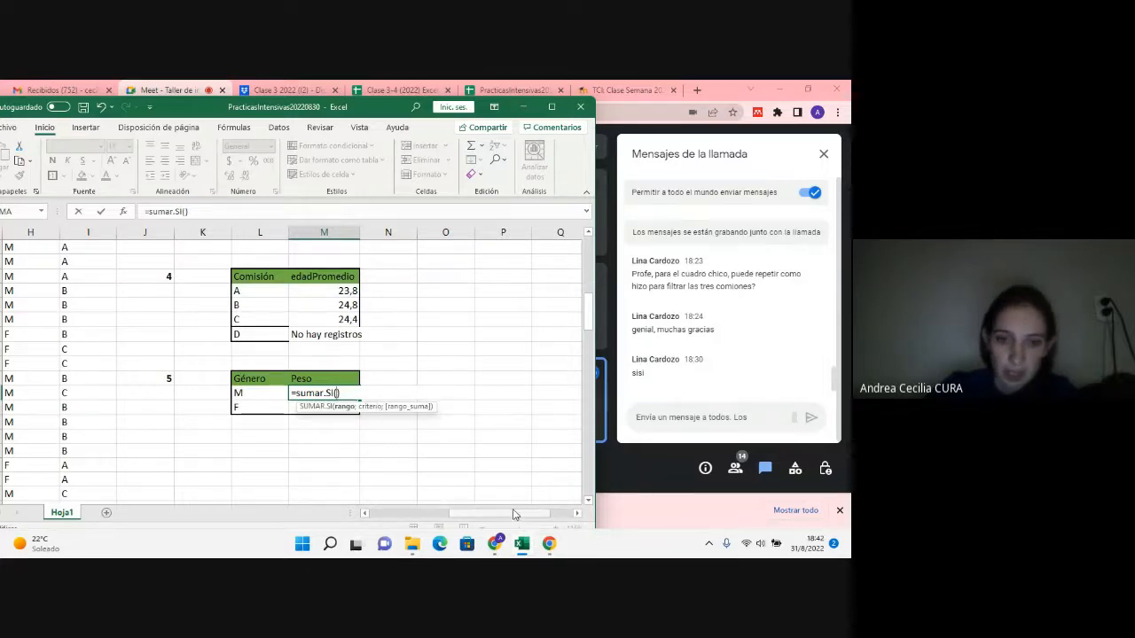
Step: Give M38's SUMAR.SI the Género range $H$5:$H$104 as absolute reference and L38 as criterion
drag(514, 514, 436, 515)
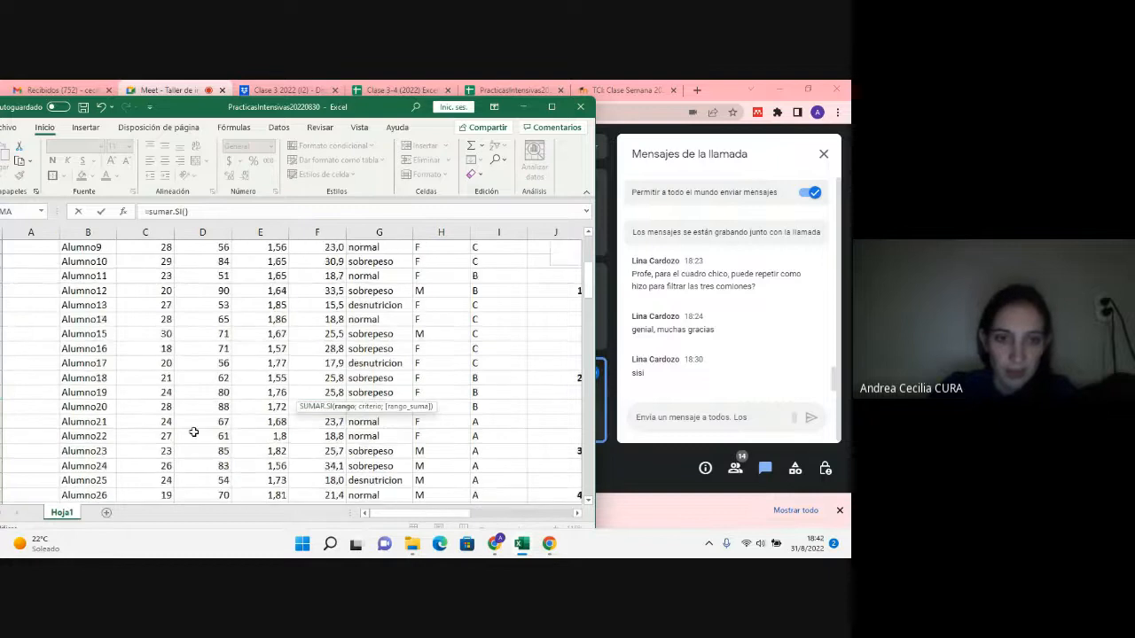
scroll(194, 432, up, 4)
drag(417, 304, 439, 472)
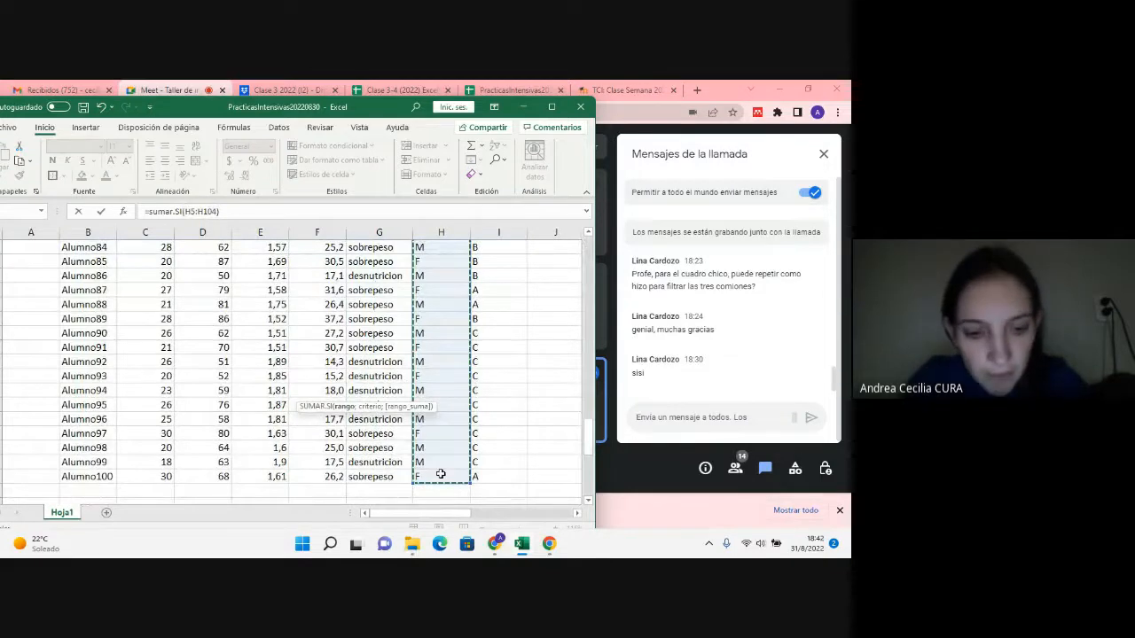
key(F4)
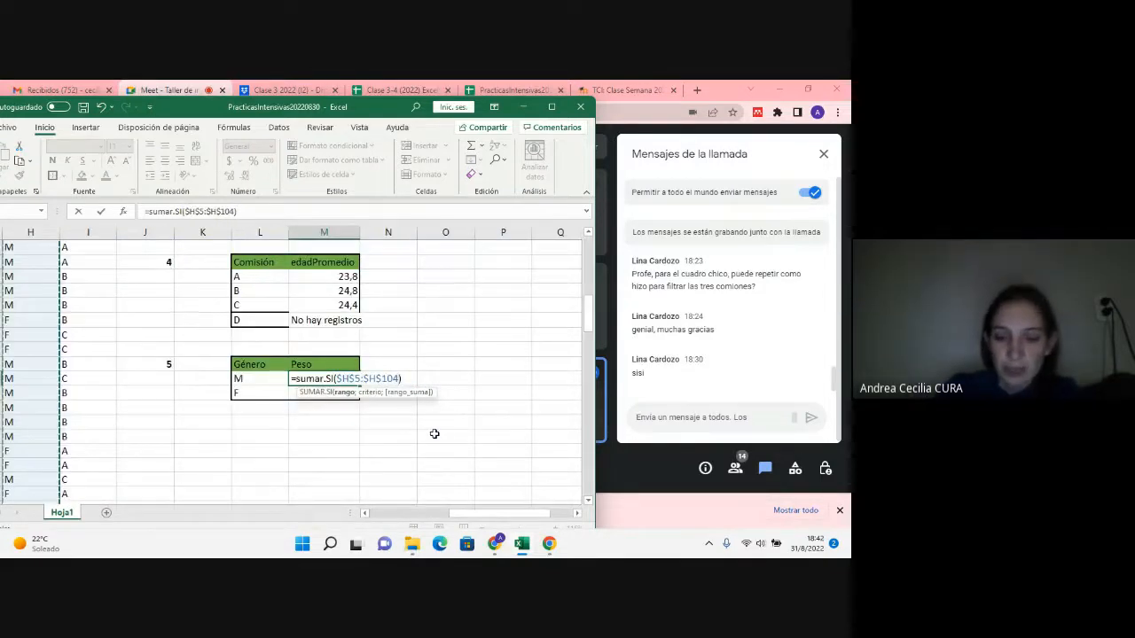
text(;)
click(253, 380)
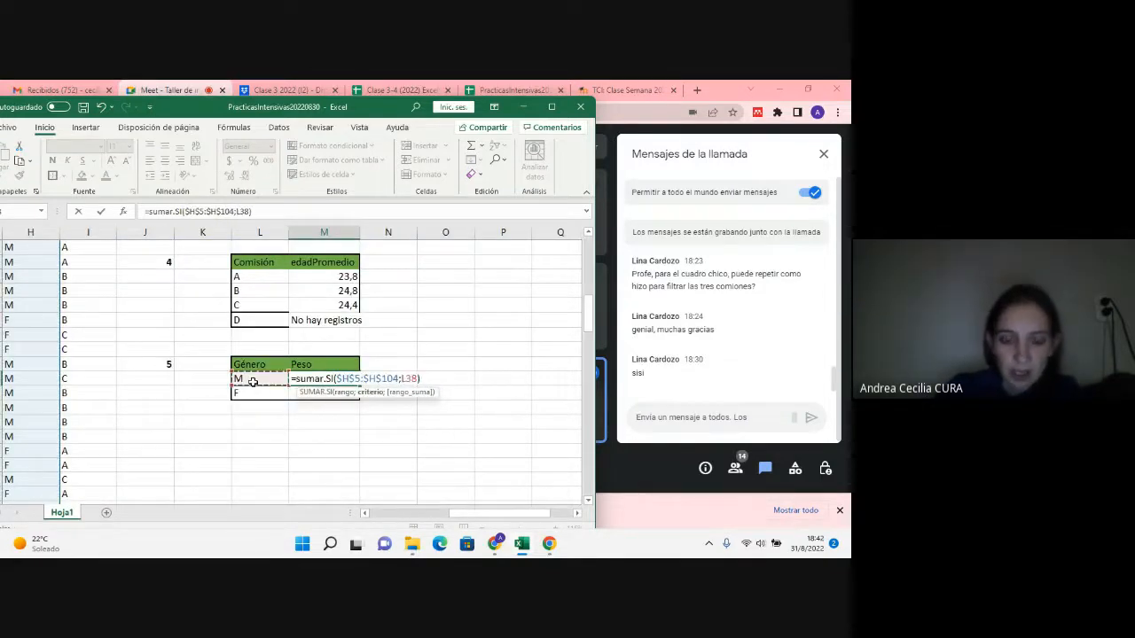
text(;)
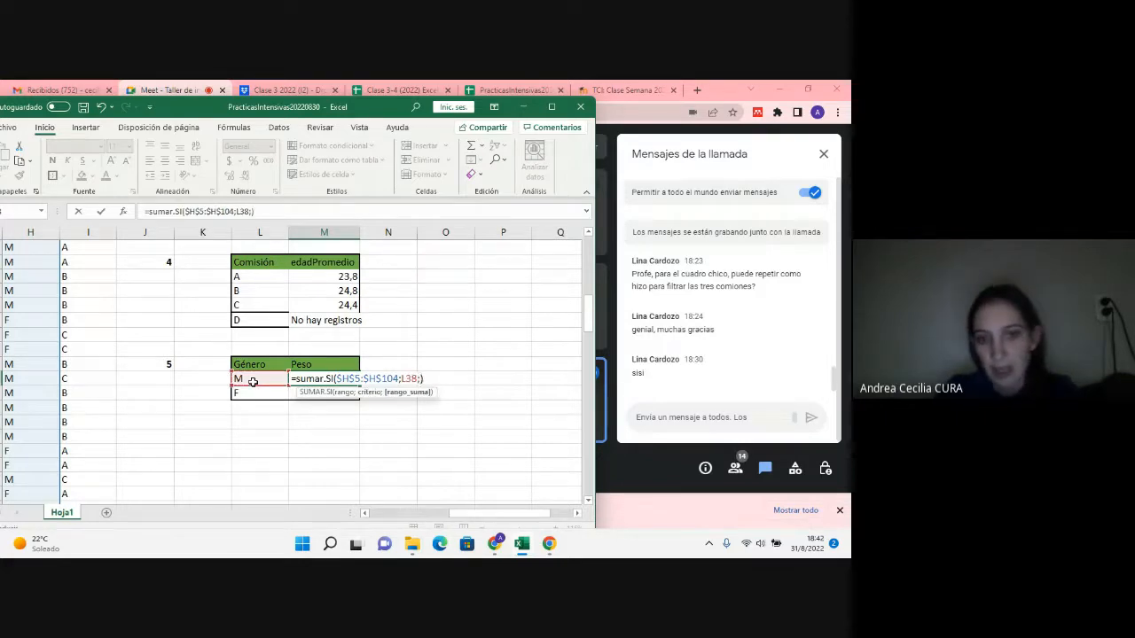
Step: Add the Peso column D5:D104 as the sum range of M38's SUMAR.SI and enter the formula
drag(500, 514, 399, 512)
scroll(215, 453, up, 8)
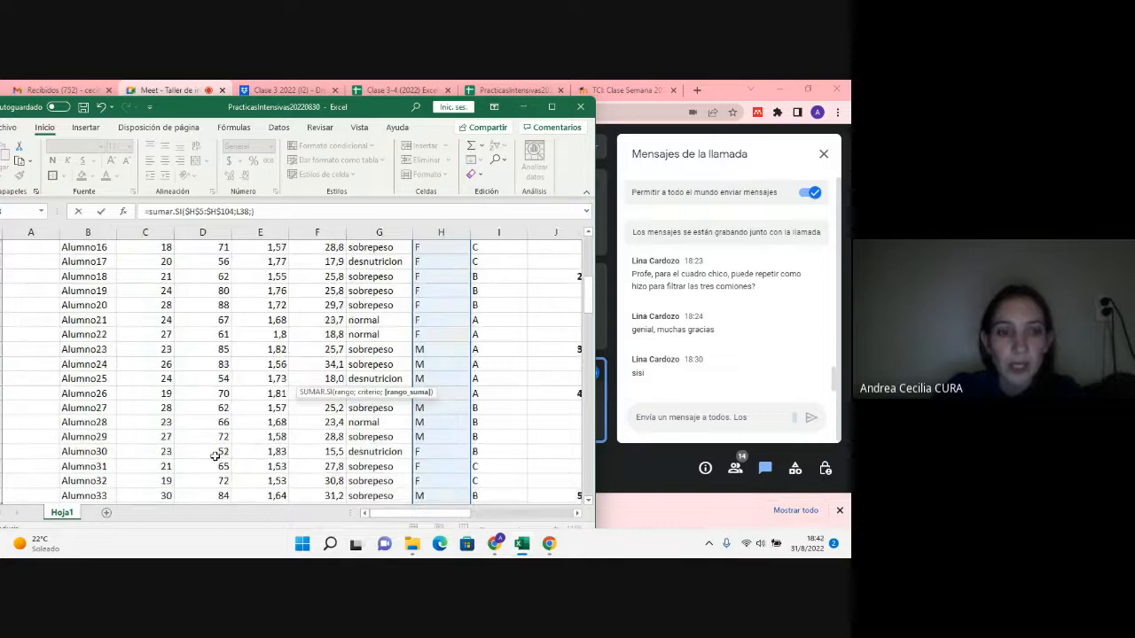
scroll(213, 455, up, 2)
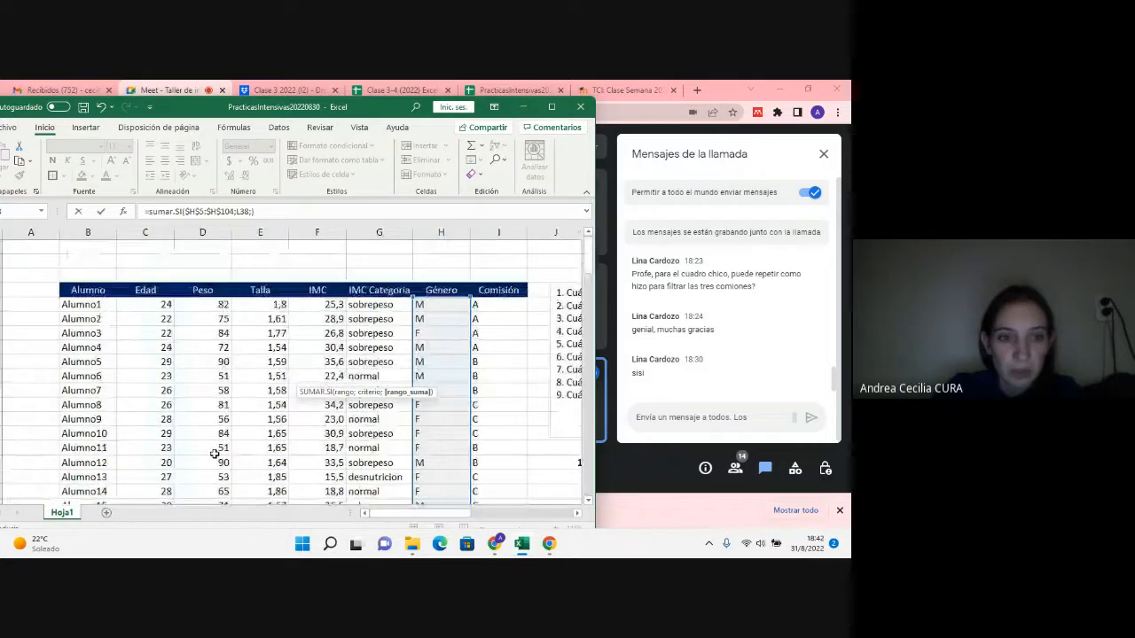
click(219, 307)
drag(216, 357, 220, 463)
key(Return)
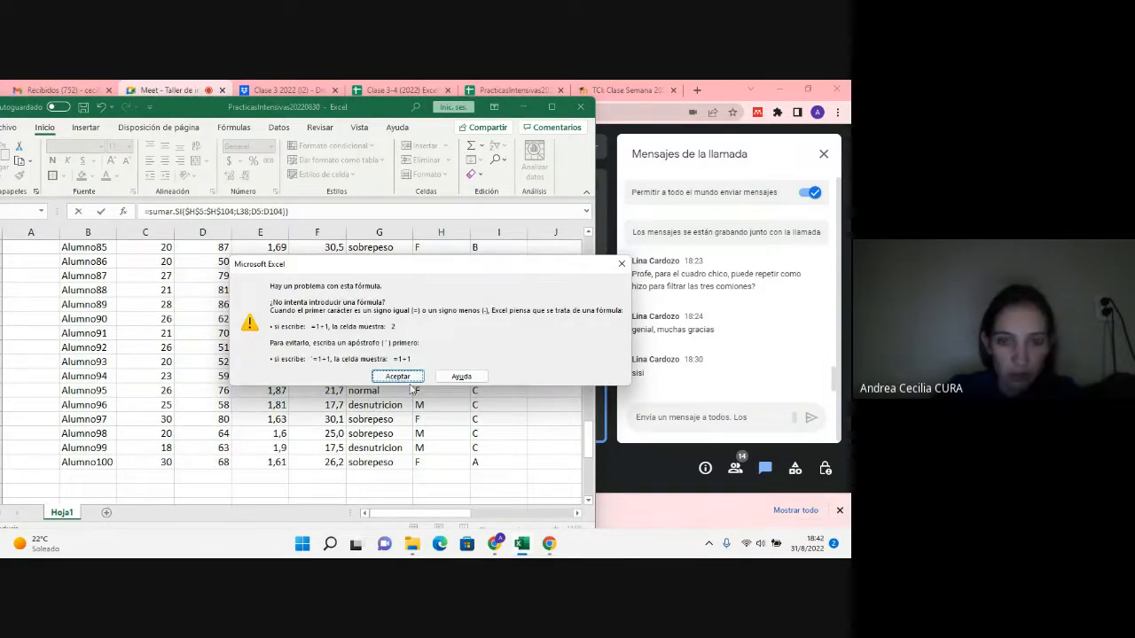
click(397, 377)
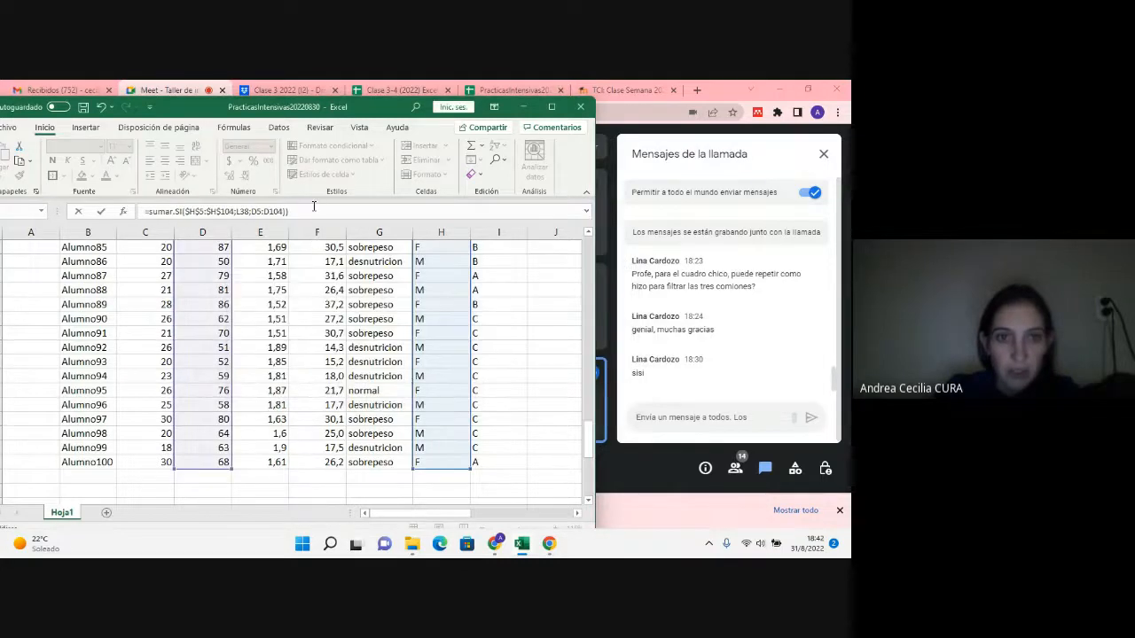
key(Escape)
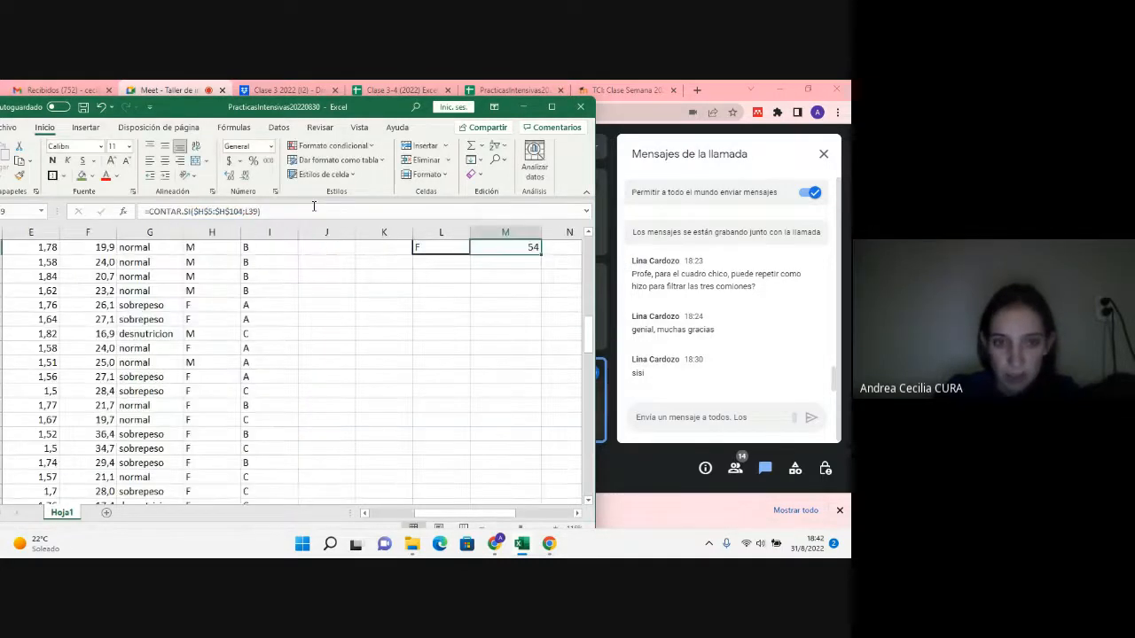
Step: Fill M38's SUMAR.SI formula down to M39 for the F row
scroll(479, 306, up, 2)
click(517, 320)
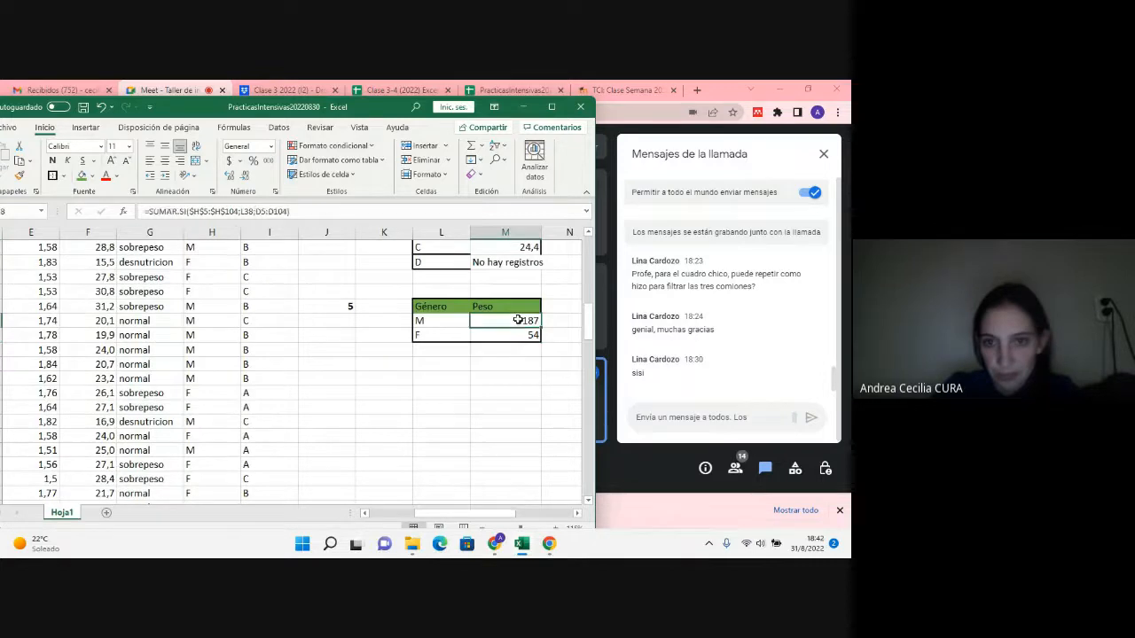
drag(540, 328, 538, 341)
drag(431, 305, 519, 329)
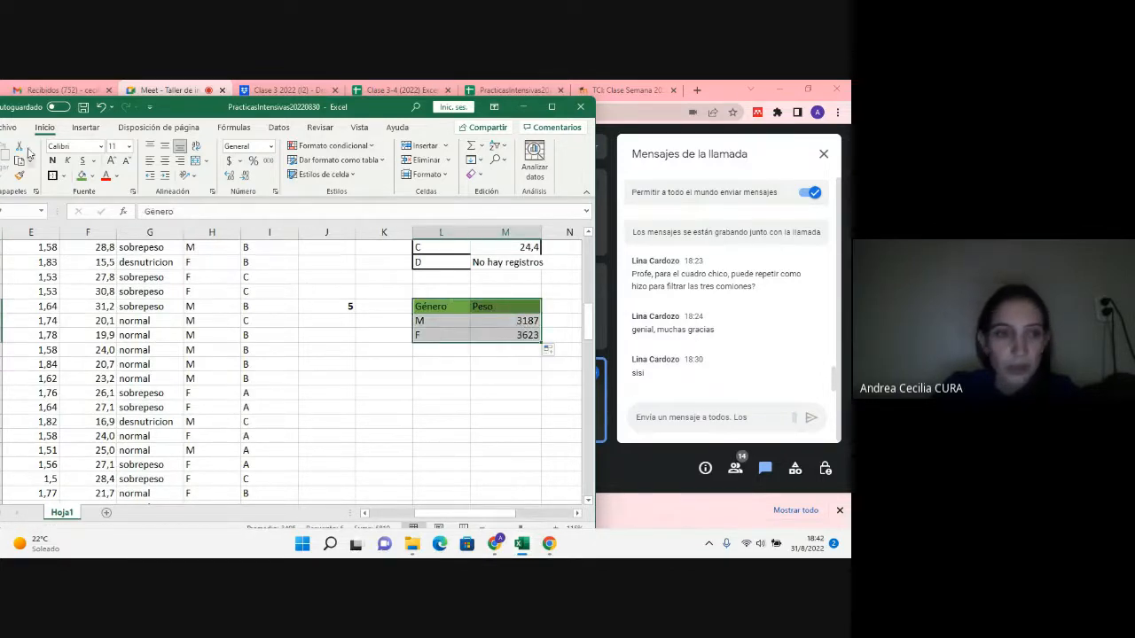
click(454, 349)
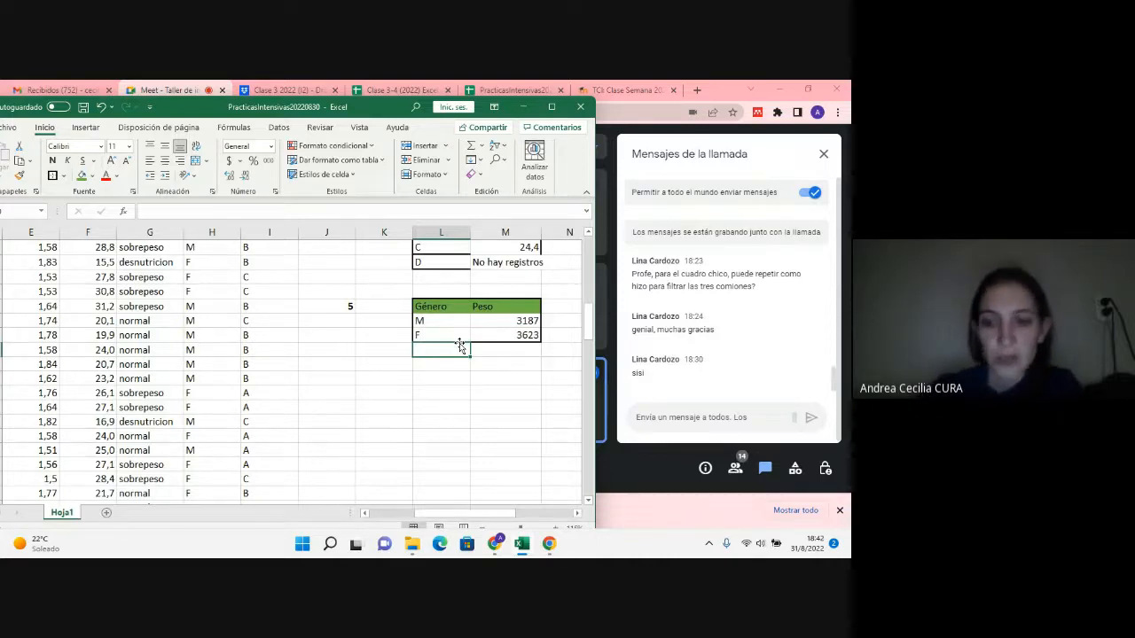
Step: Reread the practice questions and highlight question 6, about women and men in each comisión
scroll(520, 449, up, 10)
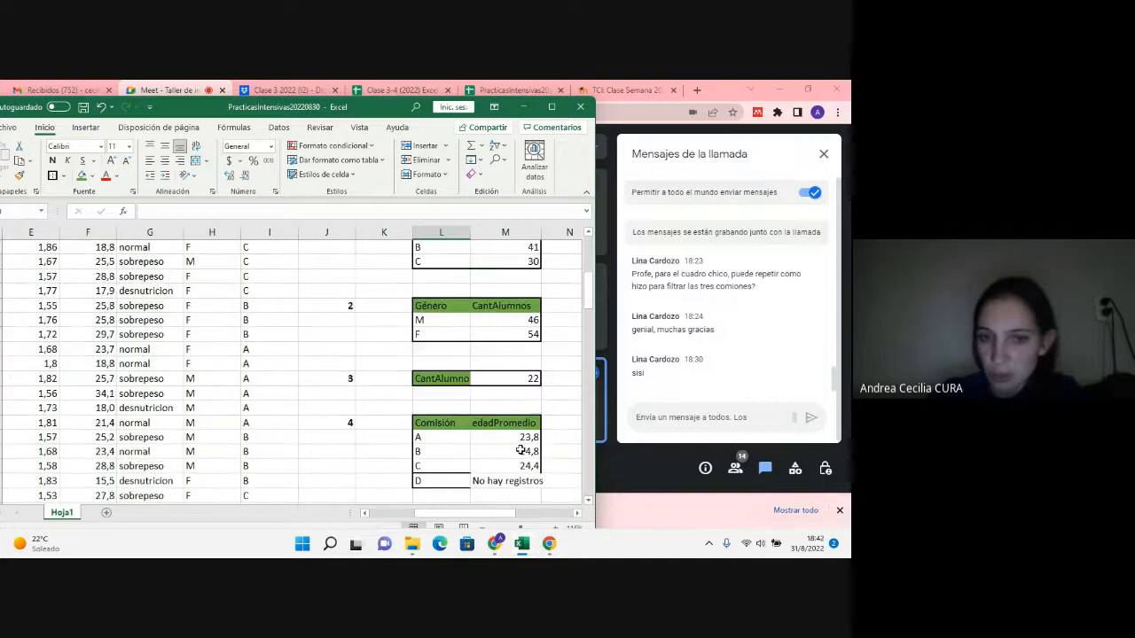
scroll(521, 450, up, 2)
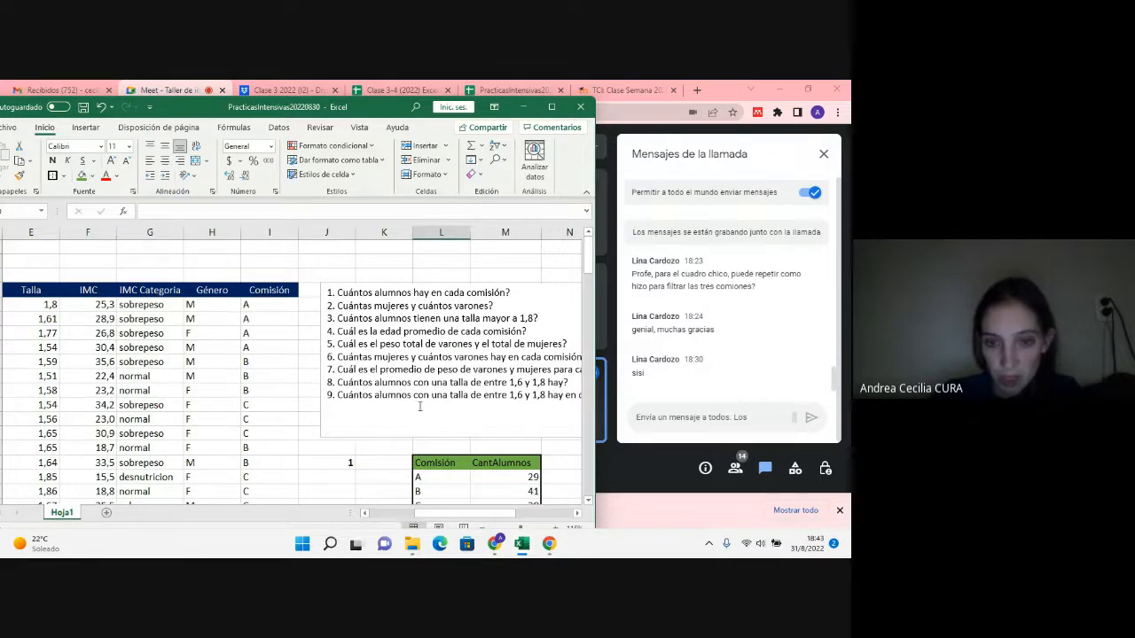
drag(477, 515, 489, 518)
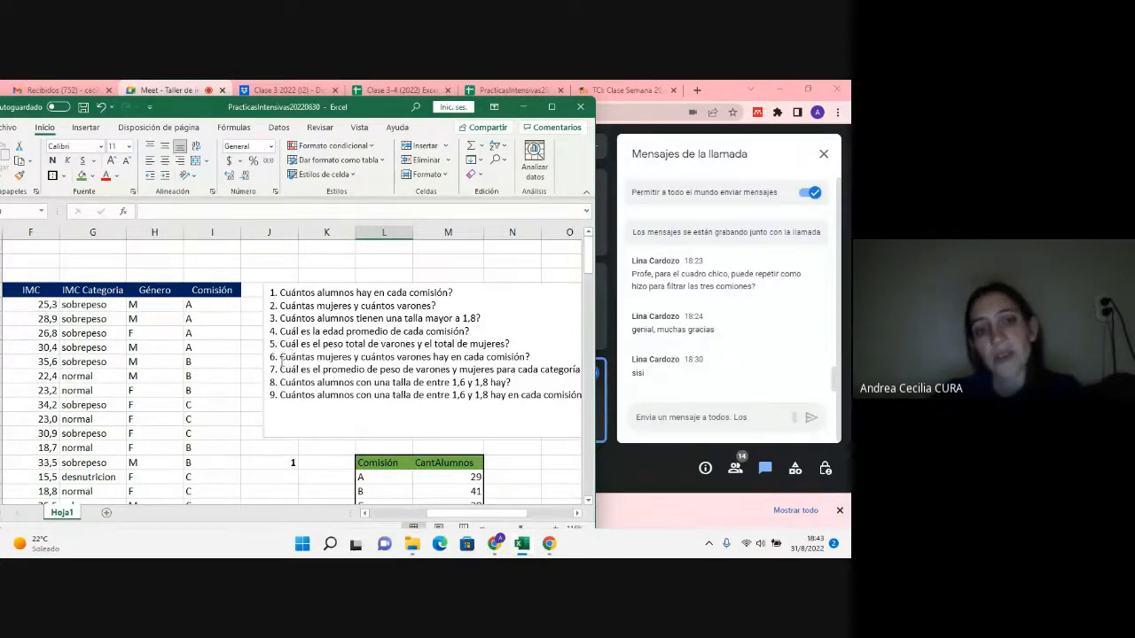
drag(280, 357, 524, 357)
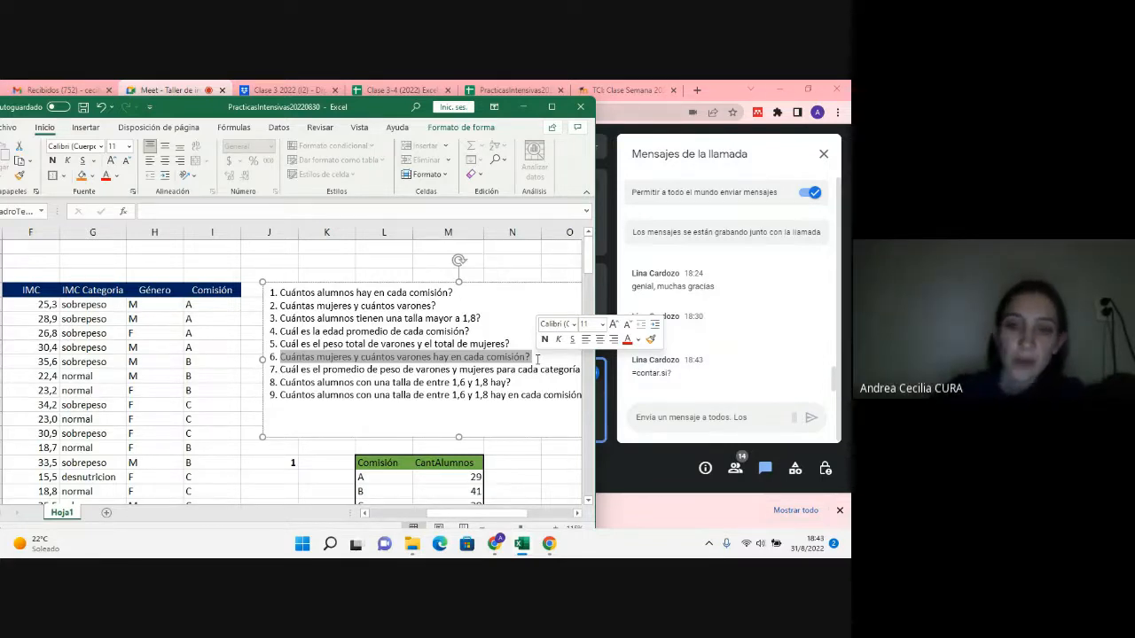
scroll(381, 332, down, 3)
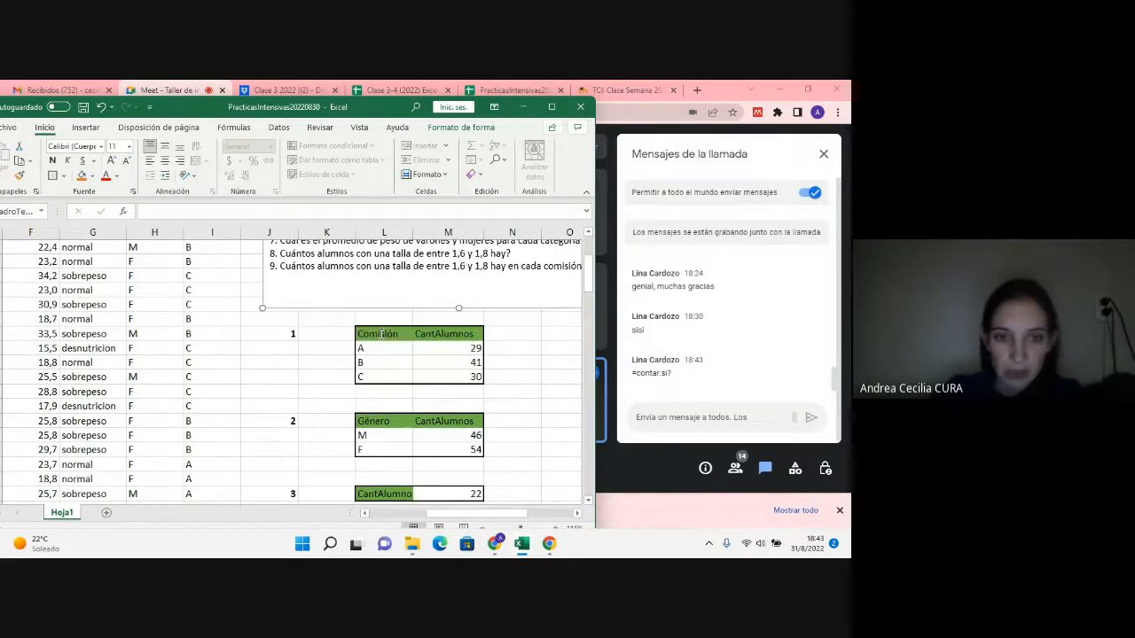
scroll(382, 333, up, 3)
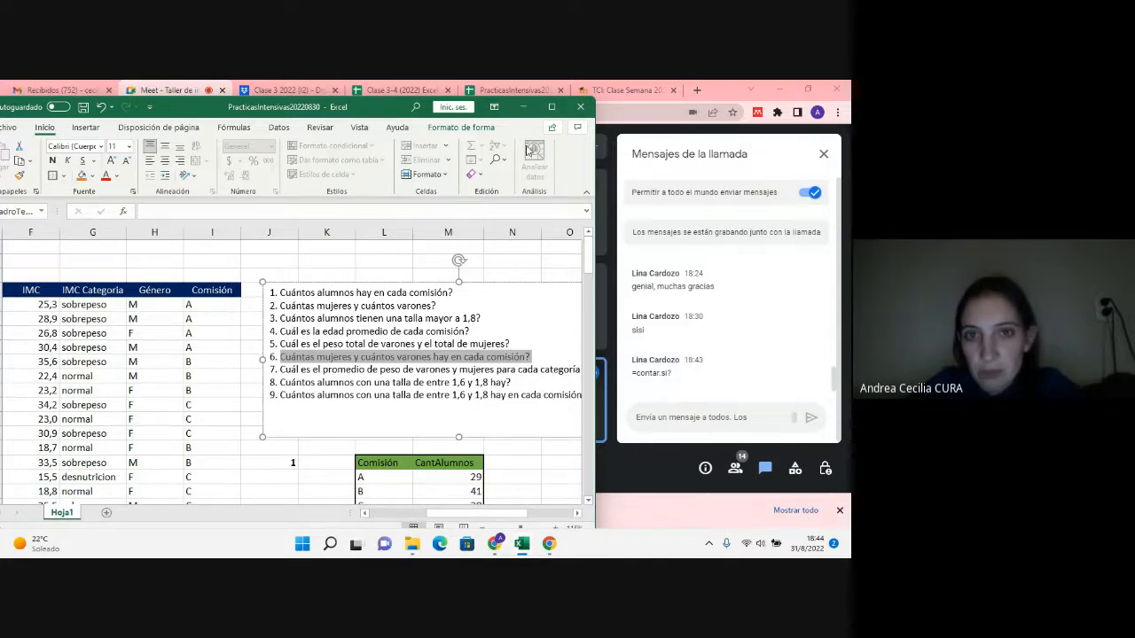
Step: Move the workbook window down below the browser tabs and compare the finished summary tables with question 6
mouse_move(393, 112)
mouse_down()
mouse_move(274, 111)
mouse_move(431, 108)
mouse_move(413, 106)
mouse_up()
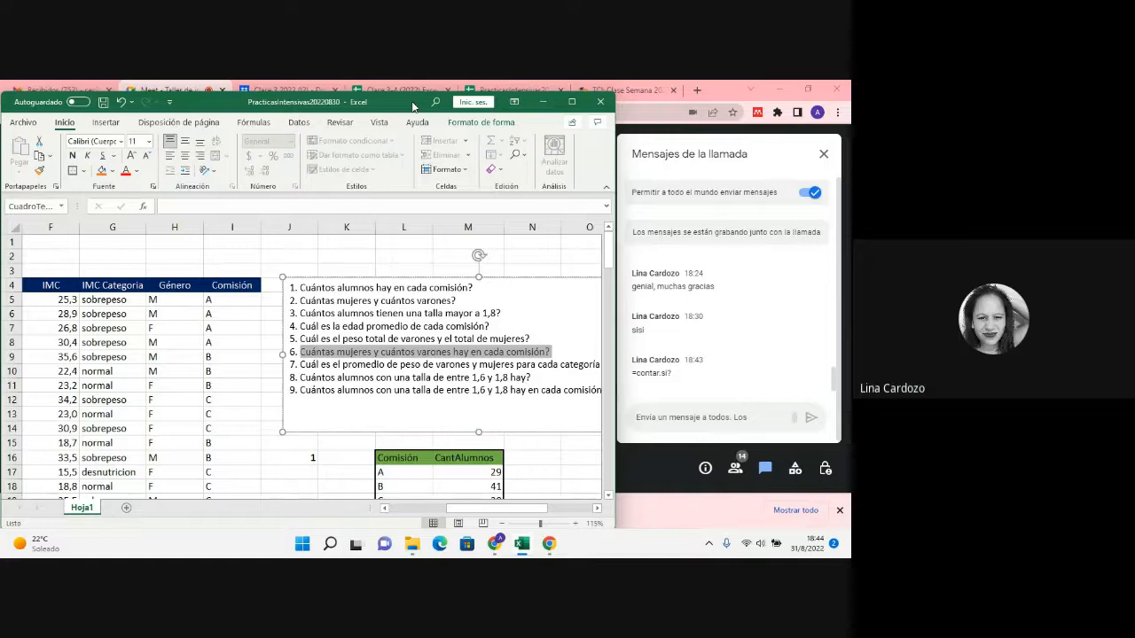
drag(412, 106, 403, 147)
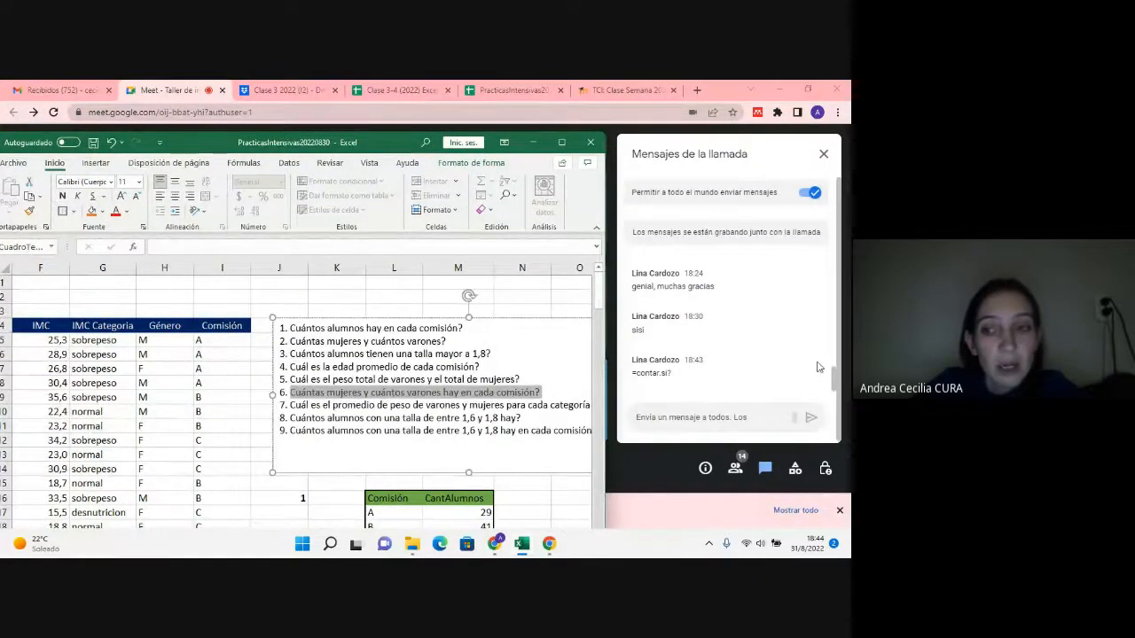
scroll(517, 303, down, 7)
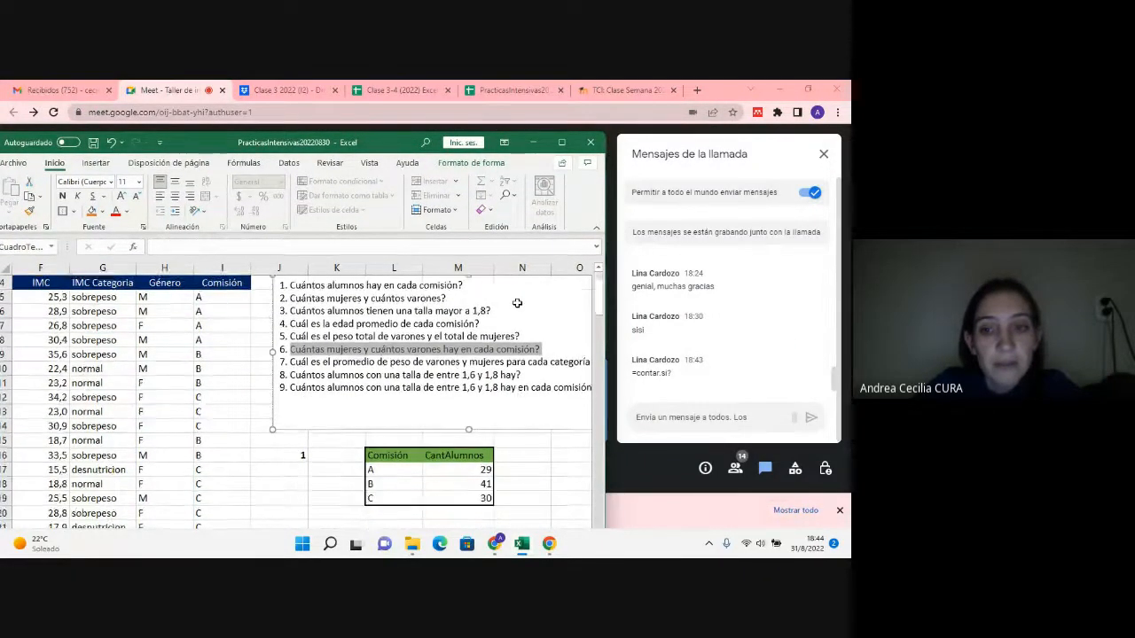
scroll(518, 303, down, 2)
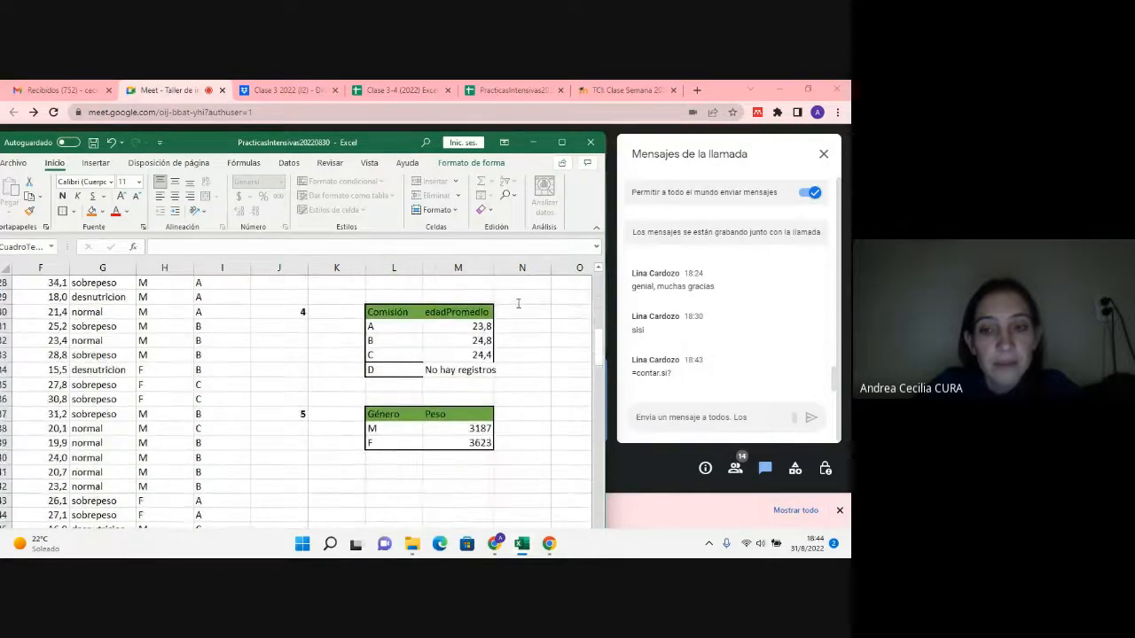
scroll(519, 301, up, 6)
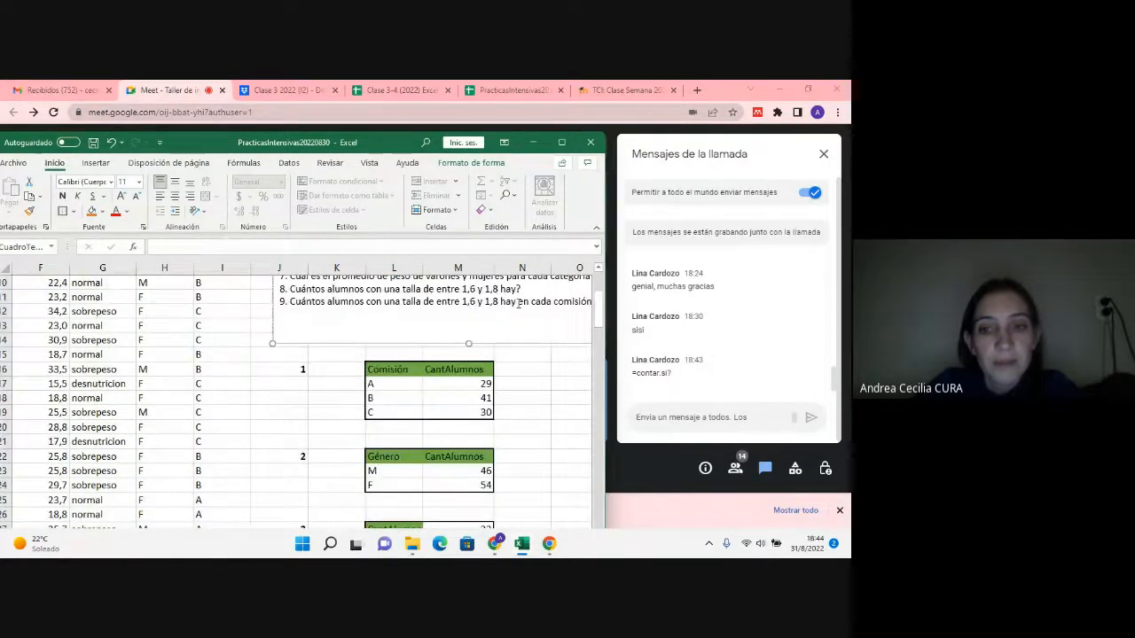
scroll(519, 303, up, 2)
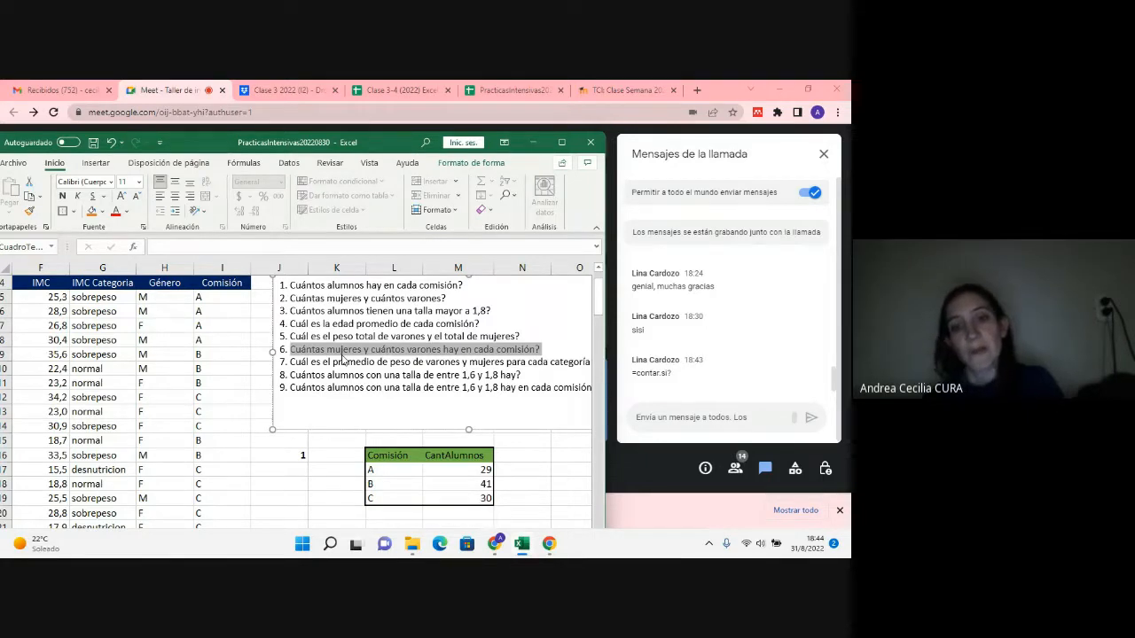
scroll(343, 357, down, 1)
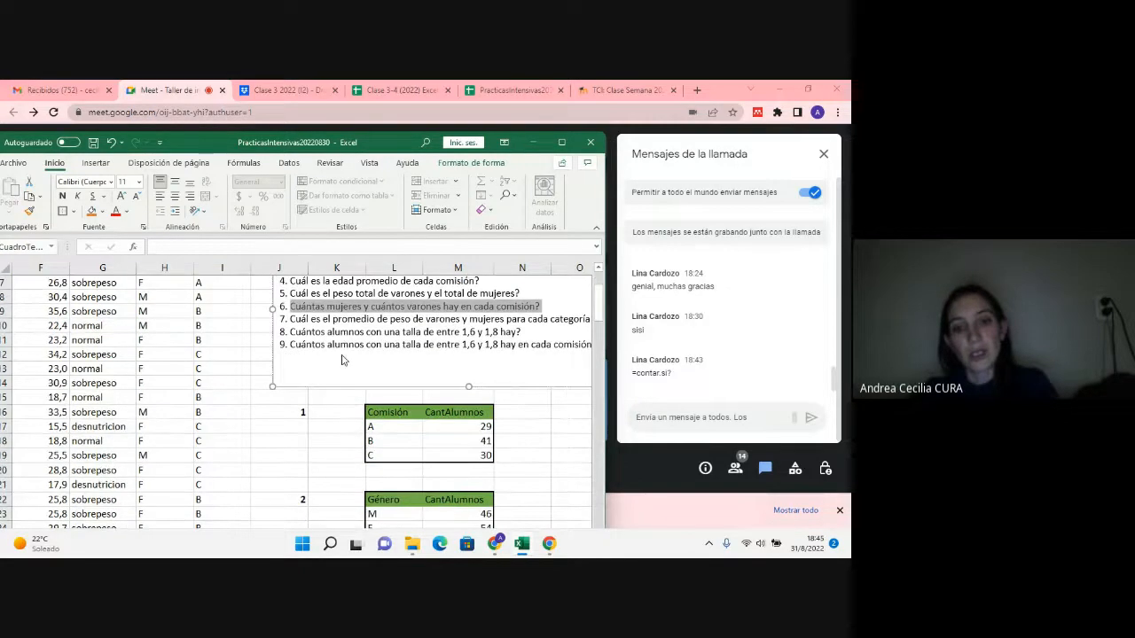
Step: Review question 6 alongside the tables for questions 1 to 4 to plan the layout of its answer table
scroll(347, 355, down, 3)
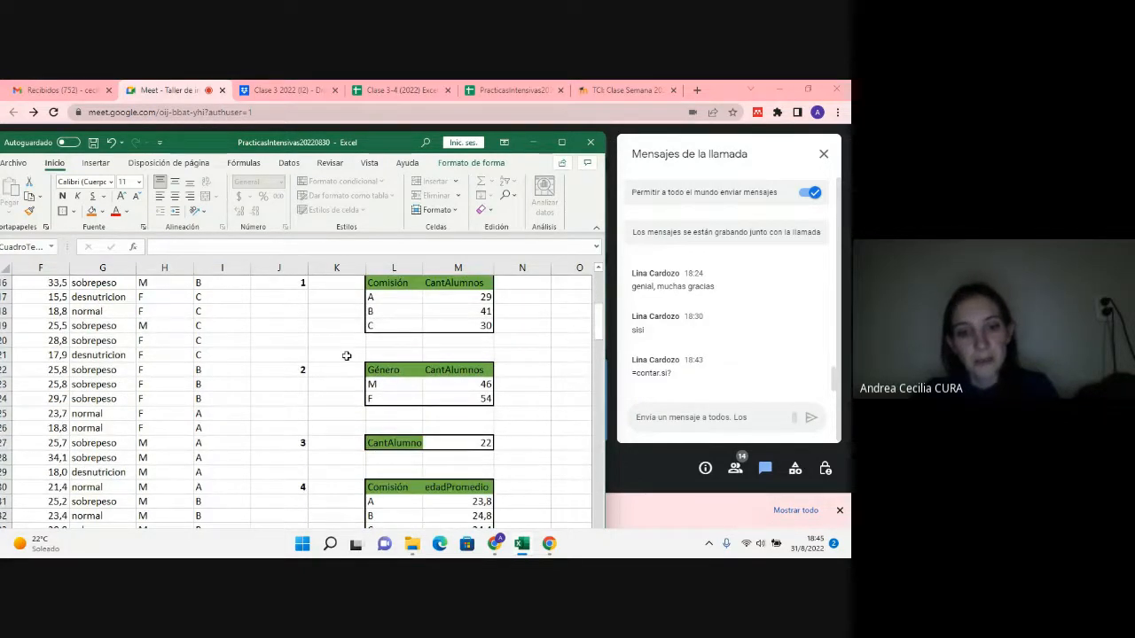
scroll(346, 355, down, 3)
scroll(347, 356, up, 1)
scroll(347, 356, up, 6)
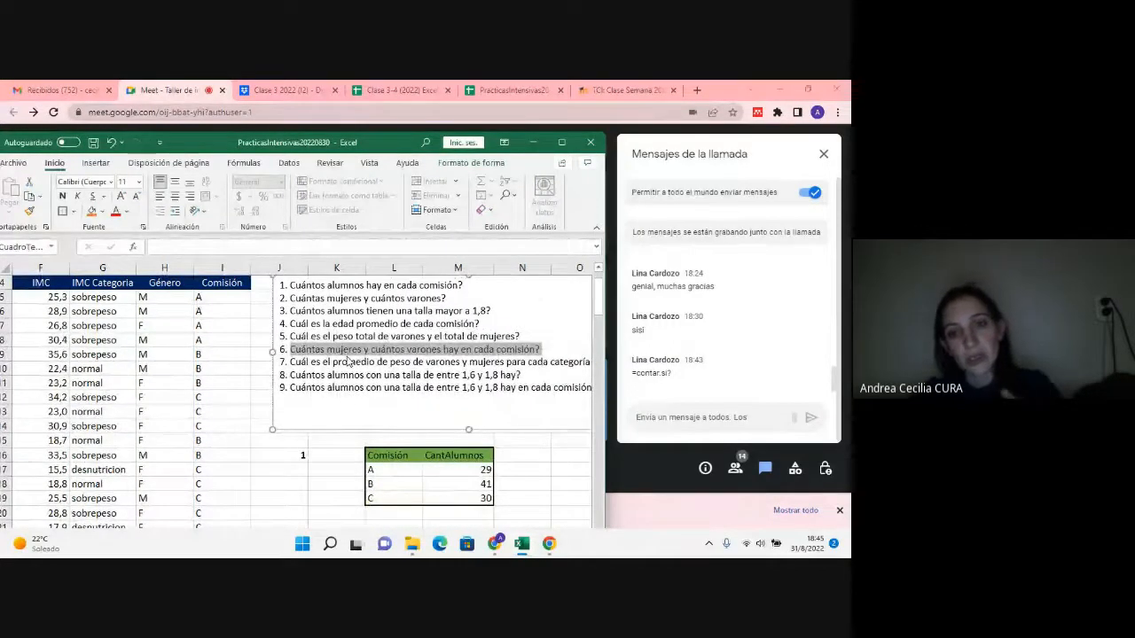
scroll(348, 359, down, 1)
scroll(348, 357, down, 1)
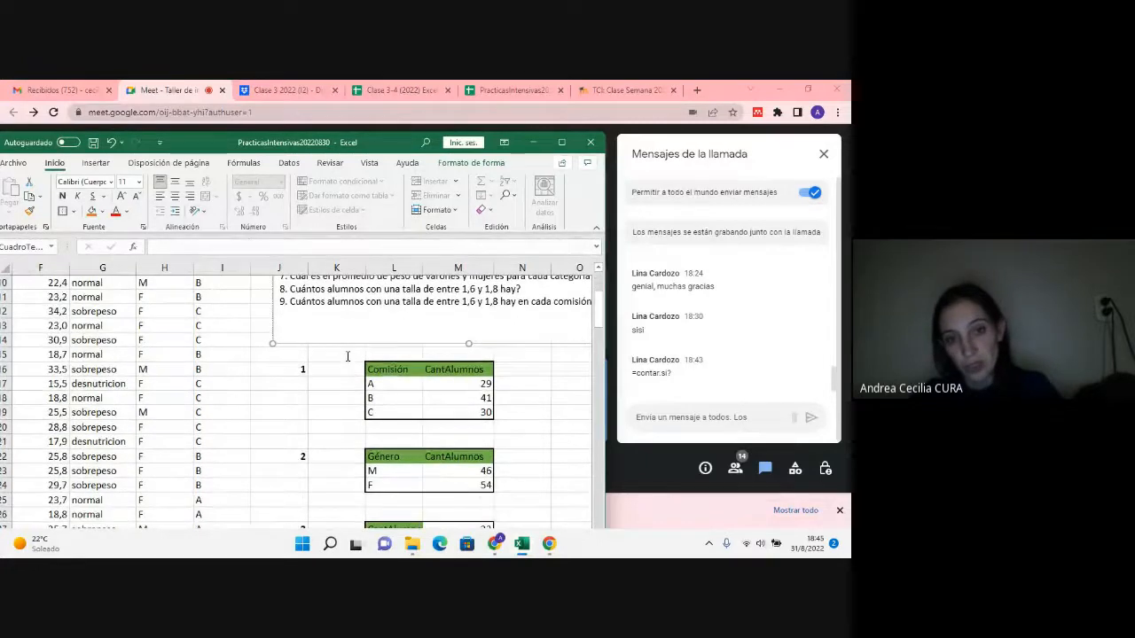
scroll(347, 356, down, 1)
scroll(348, 356, up, 1)
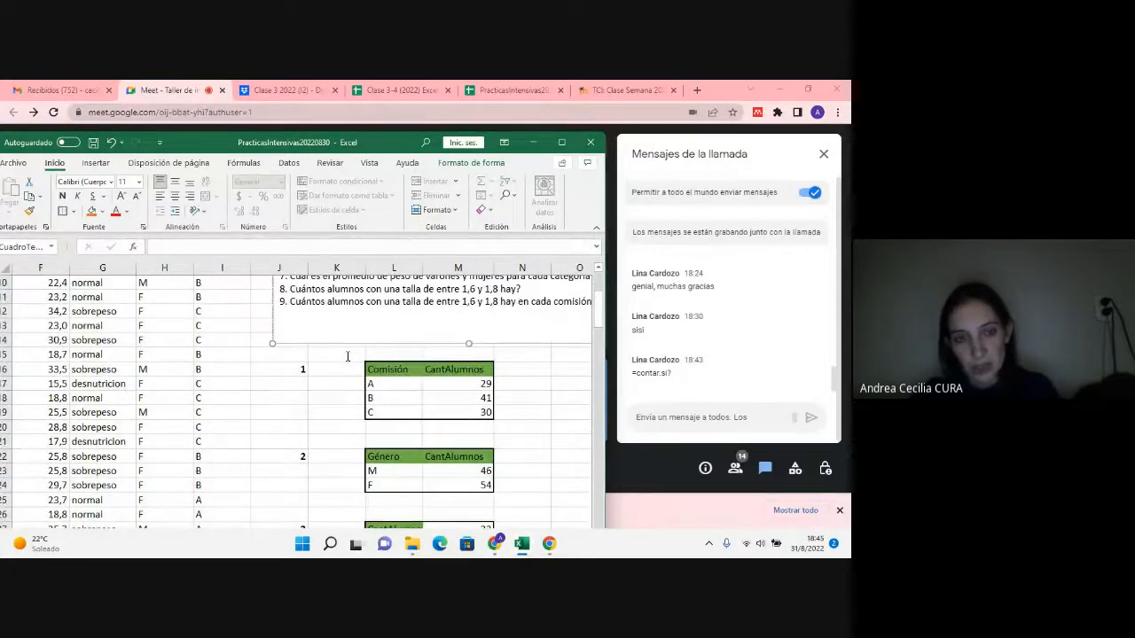
scroll(348, 356, up, 1)
Step: Enter the question number 6 in J42, below the question 5 table, and make it bold
scroll(348, 357, down, 8)
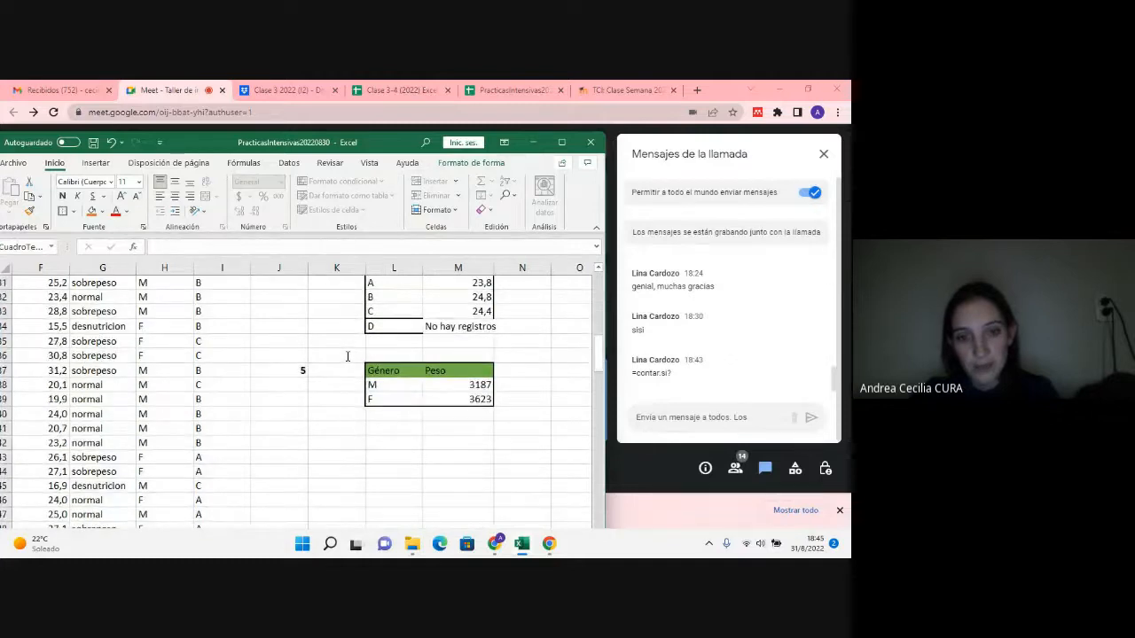
click(303, 443)
text(6)
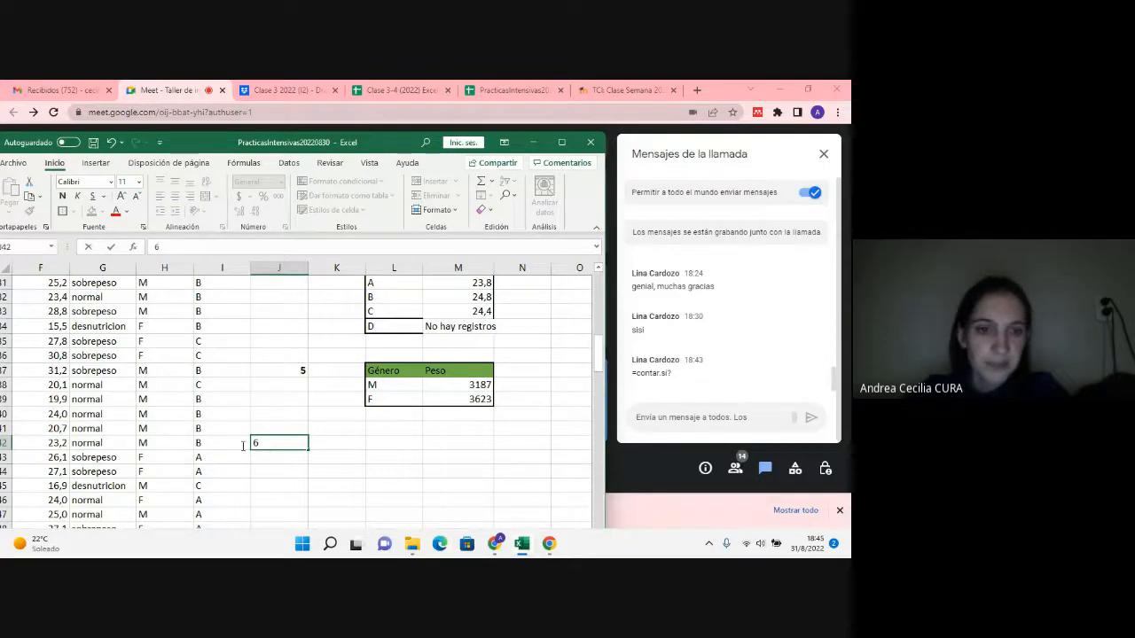
key(Escape)
click(458, 443)
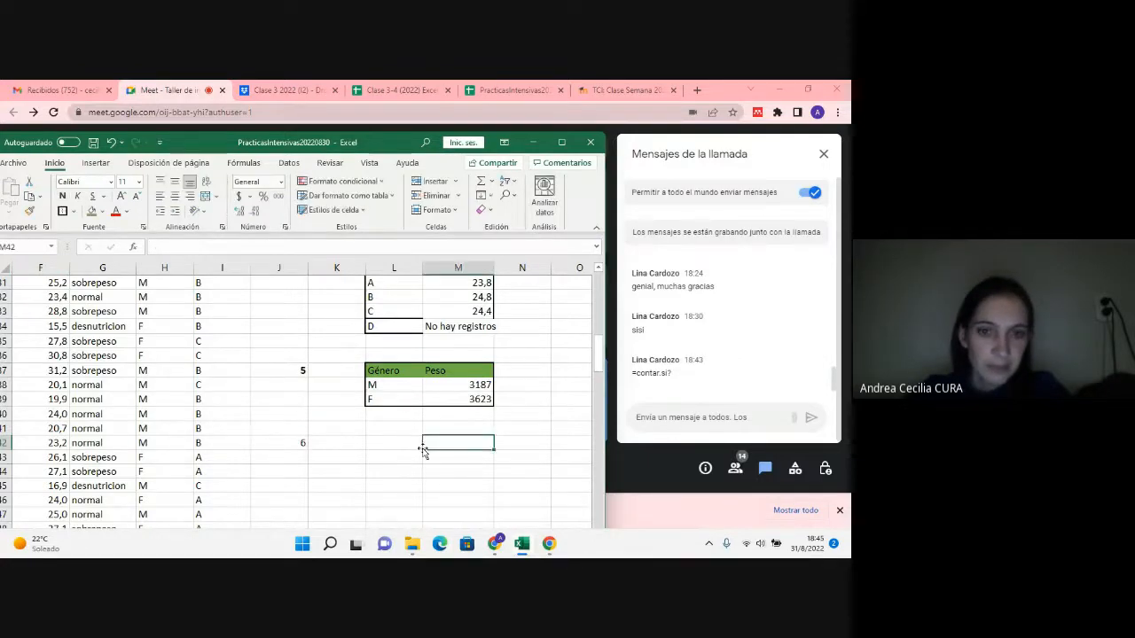
click(302, 442)
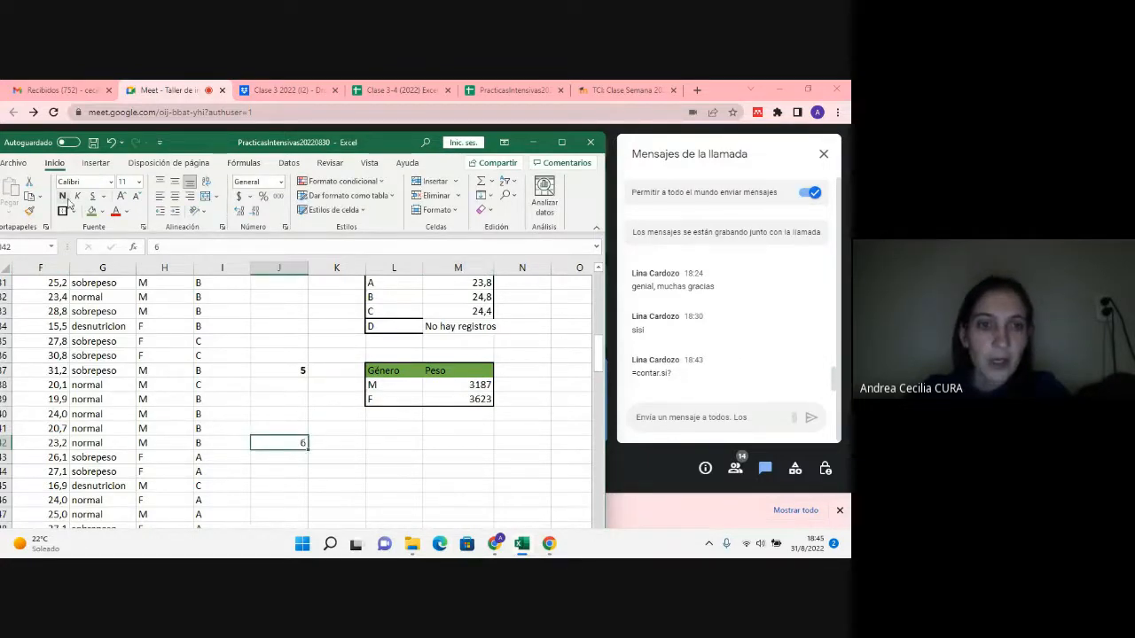
click(397, 441)
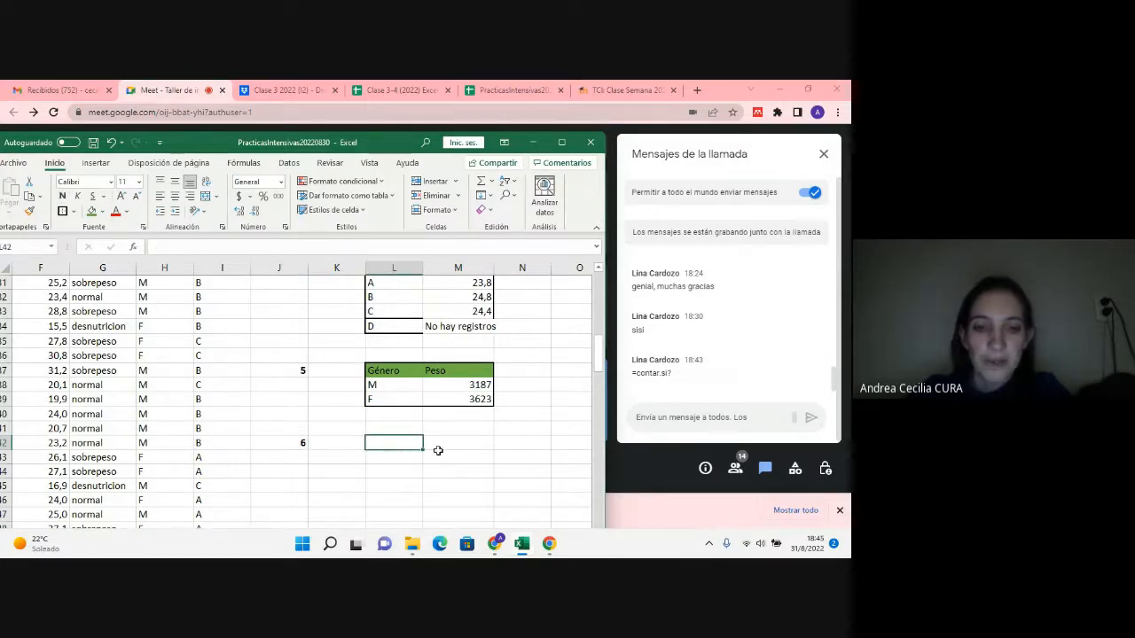
Step: Copy the comisión labels A, B and C from L31:L33 into L43:L45
click(401, 455)
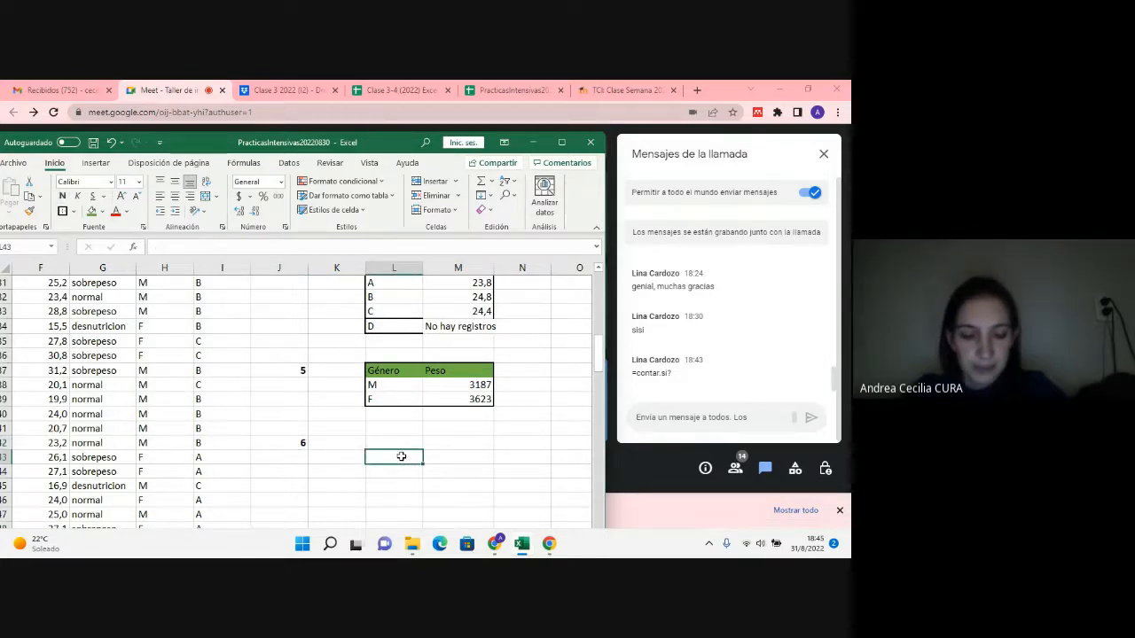
scroll(402, 437, up, 1)
drag(385, 325, 373, 361)
key(ctrl+c)
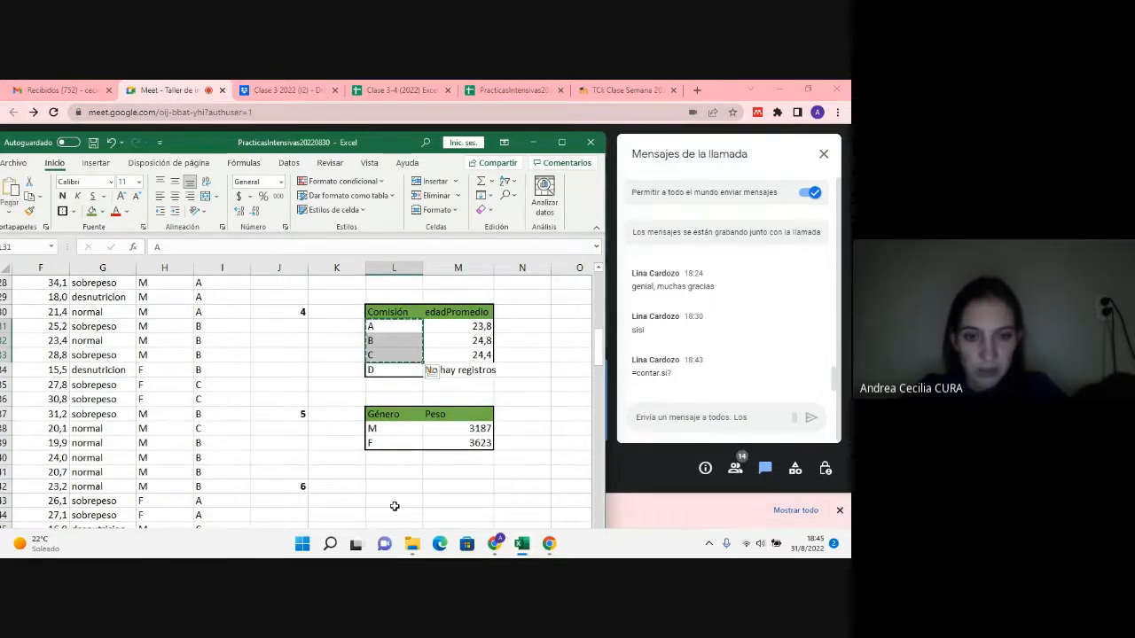
click(395, 503)
key(ctrl+v)
Step: Enter the gender column headings M in M42 and F in N42
click(432, 492)
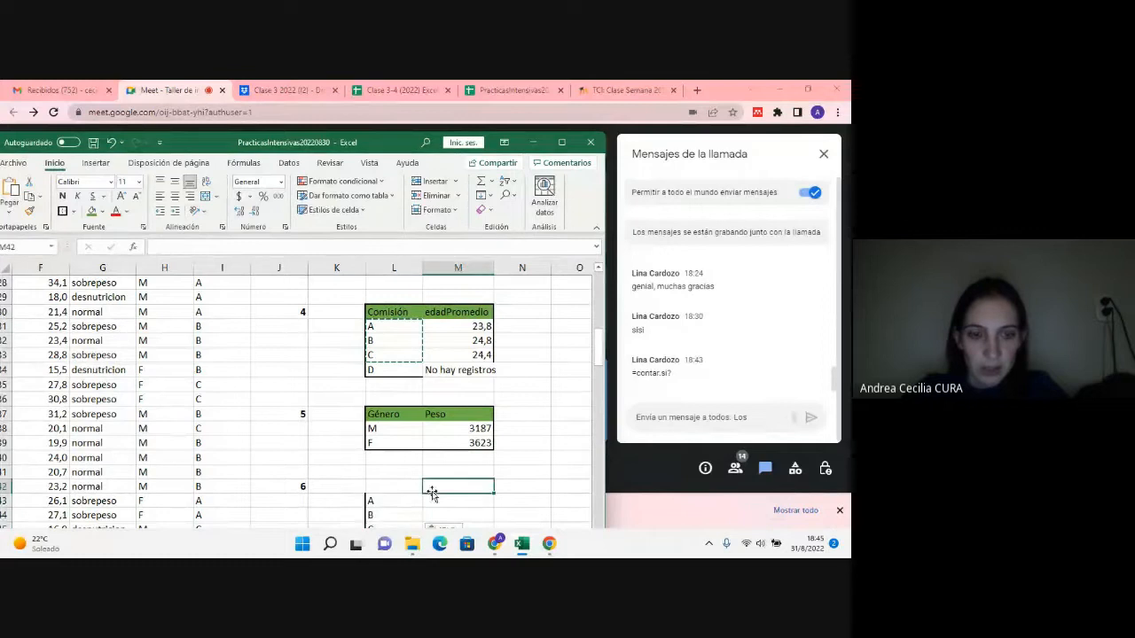
text(M)
key(Tab)
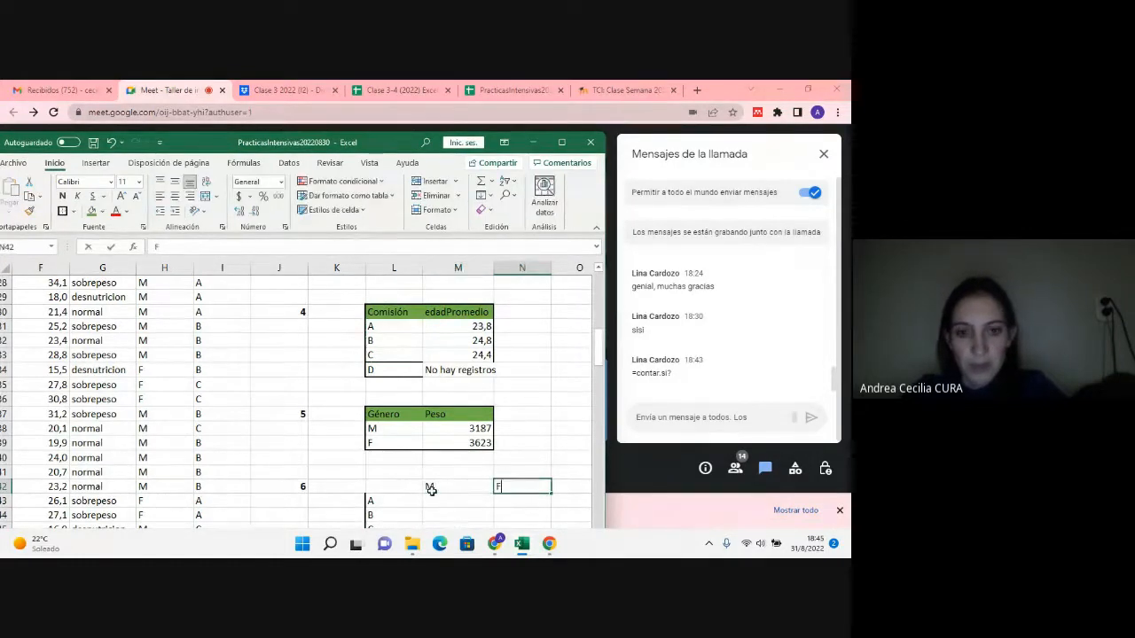
text(F)
key(Down)
Step: Try an outside border around L42:N46 and undo it
drag(416, 488, 504, 537)
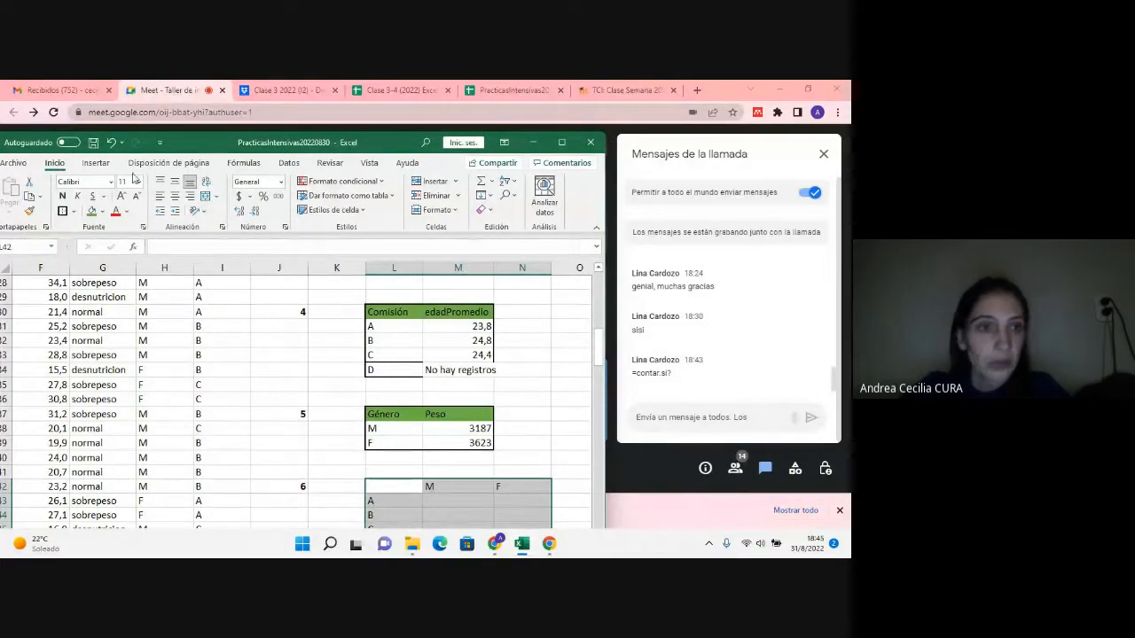
click(75, 212)
scroll(362, 400, down, 2)
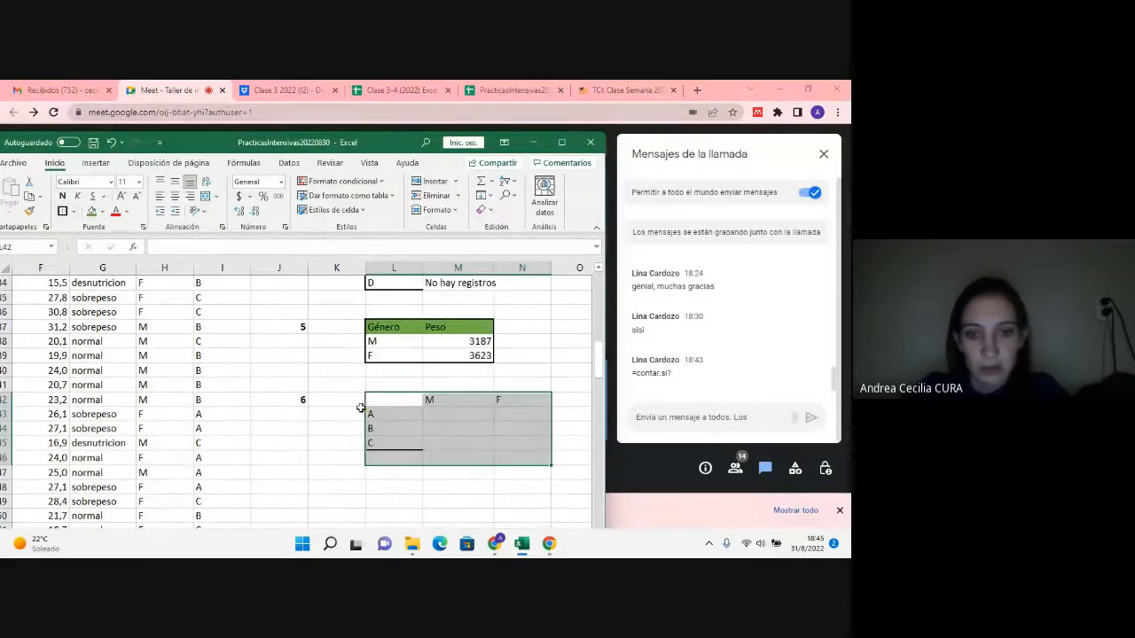
click(399, 410)
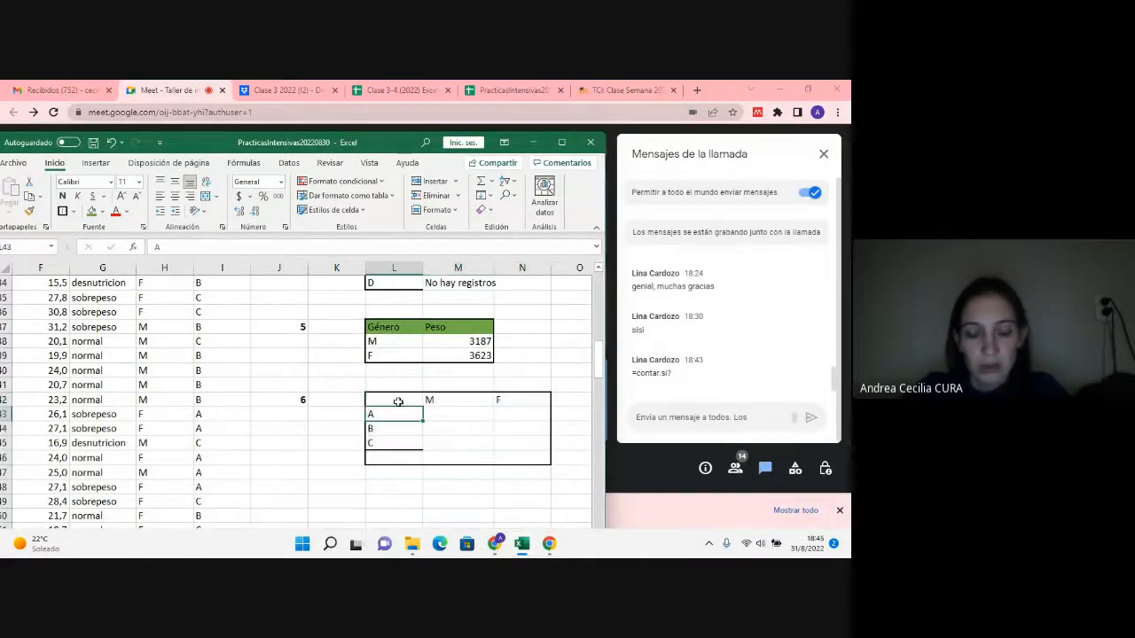
key(ctrl+z)
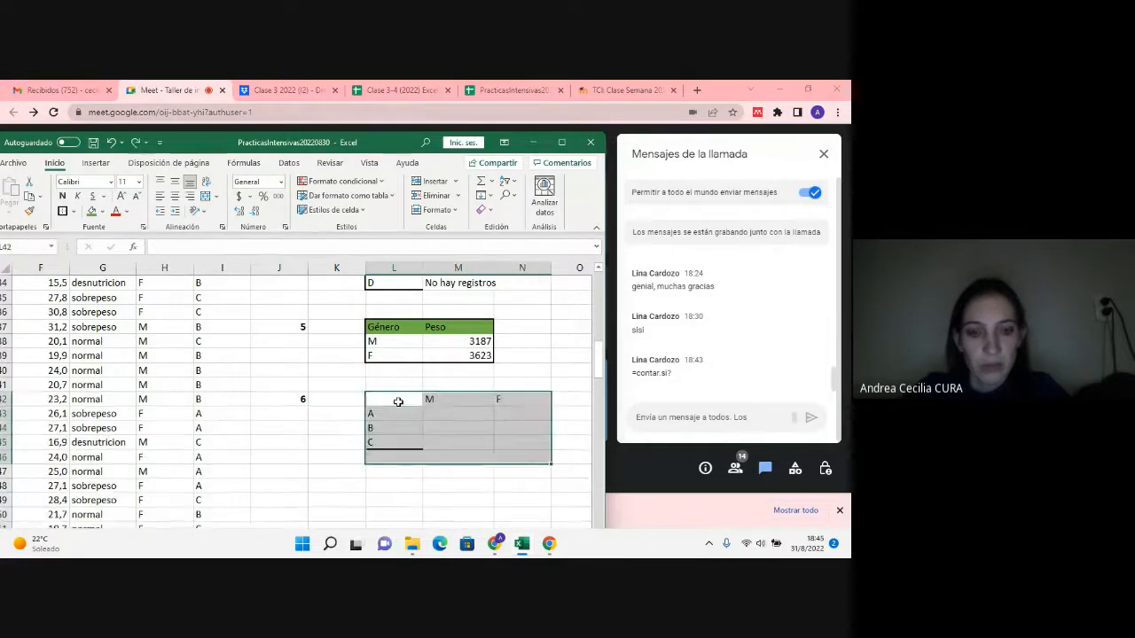
Step: Apply outside borders to the table L42:N45, its header row L42:N42 and its label column L43:L45
drag(398, 402, 507, 438)
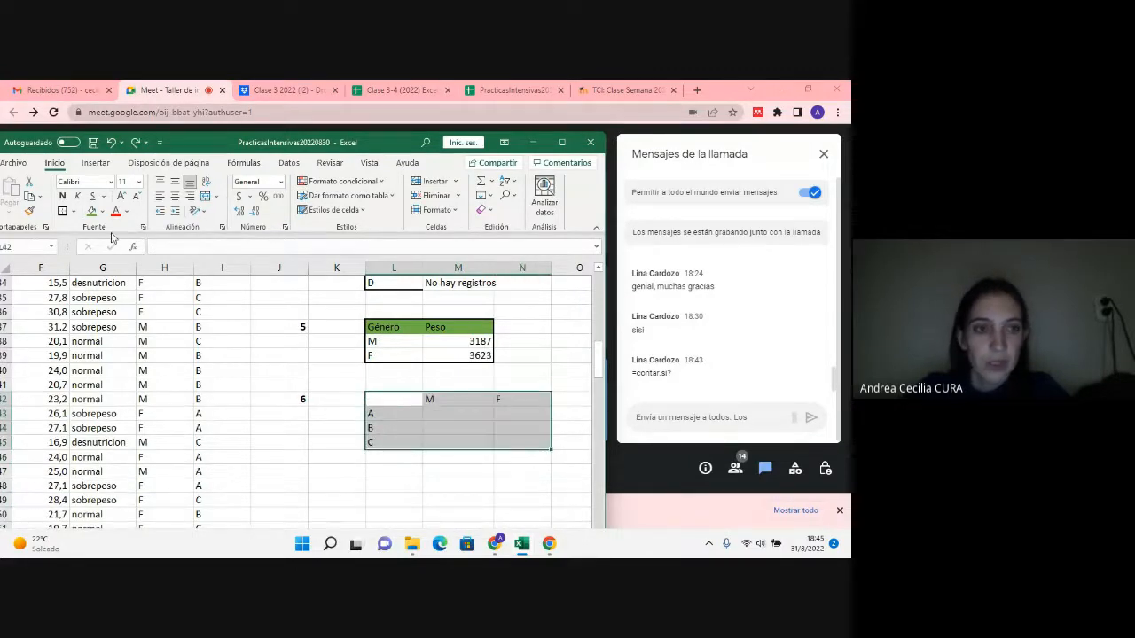
drag(409, 398, 509, 399)
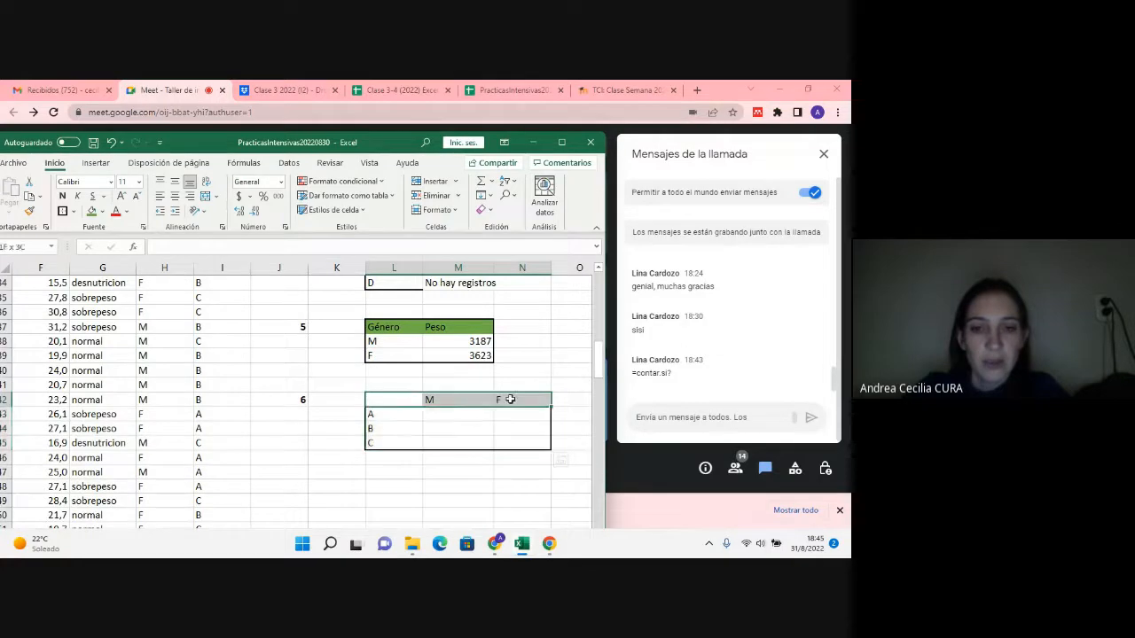
click(62, 211)
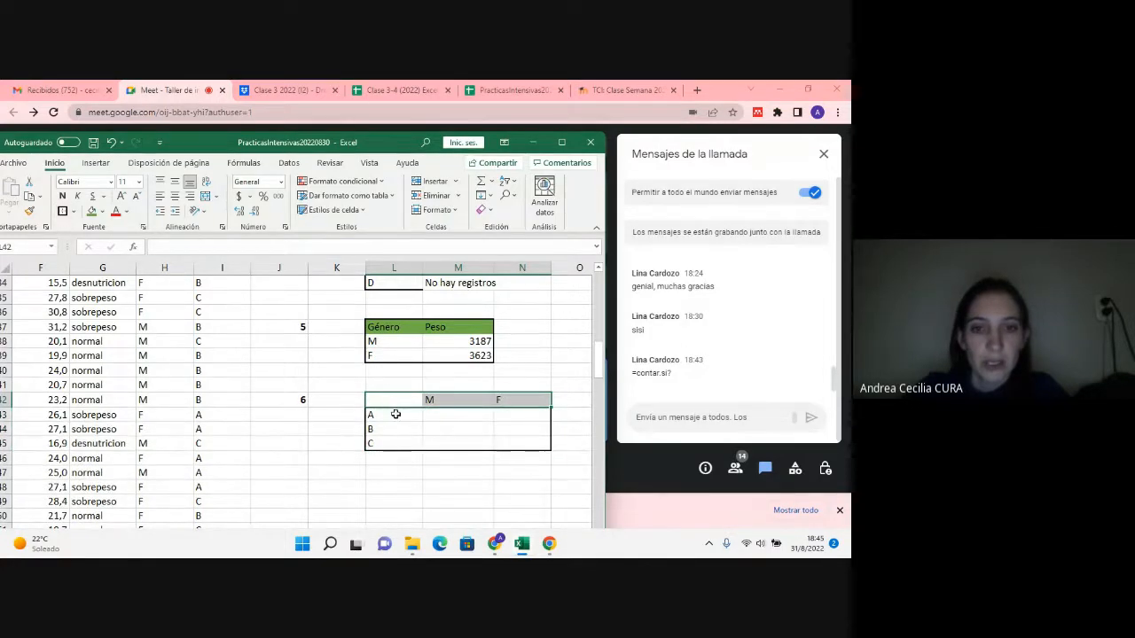
drag(398, 413, 397, 438)
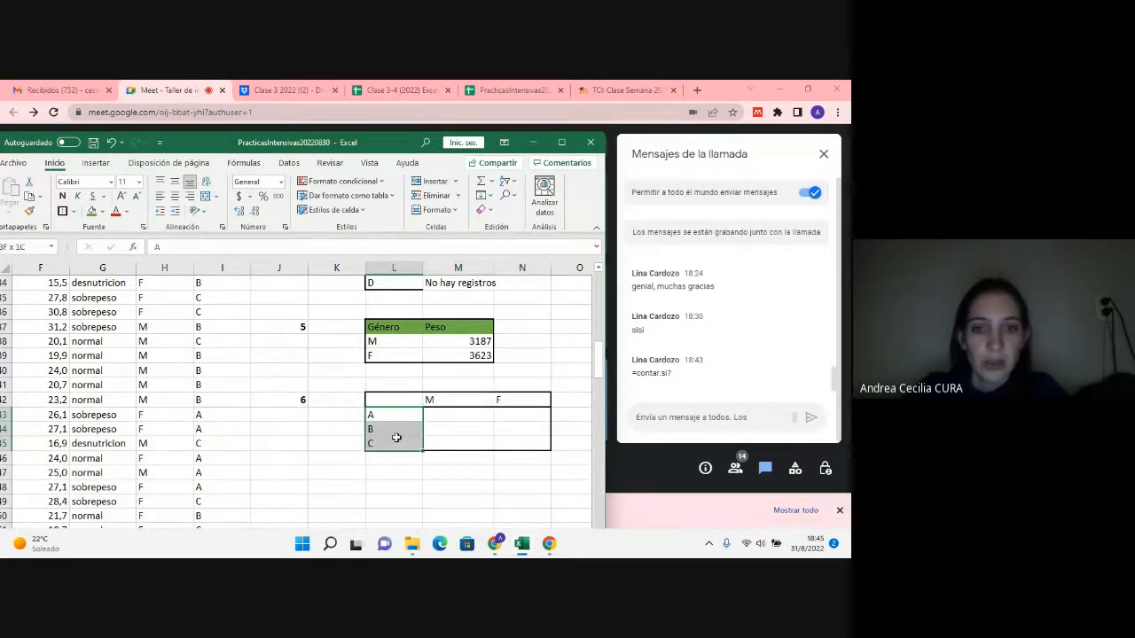
click(62, 211)
Step: Fill the gender headings M42:N42 and the comisión labels L43:L45 with the green used in the other tables
drag(435, 400, 512, 401)
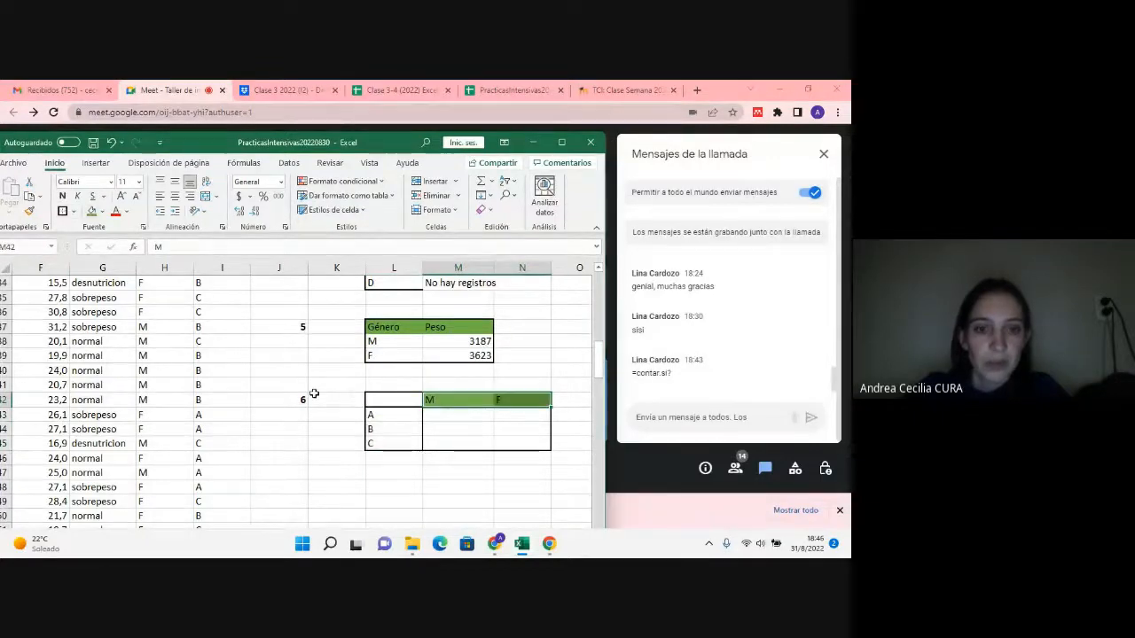
drag(377, 415, 380, 443)
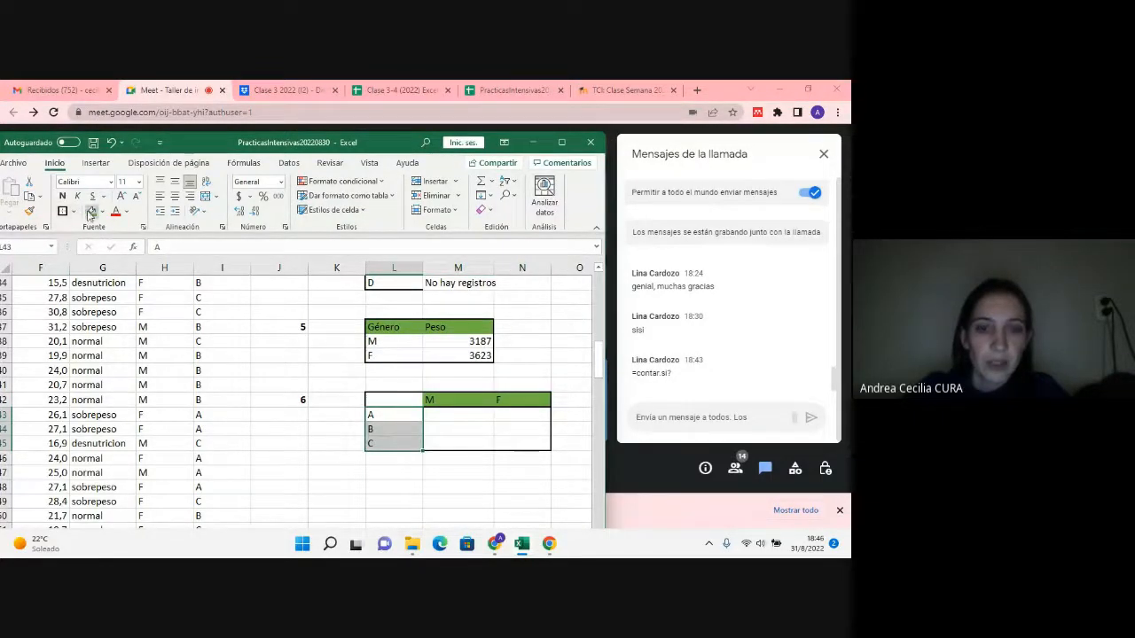
click(91, 211)
Step: Enter cantidadAlumnos in the table's corner cell L42
click(395, 400)
scroll(398, 409, up, 3)
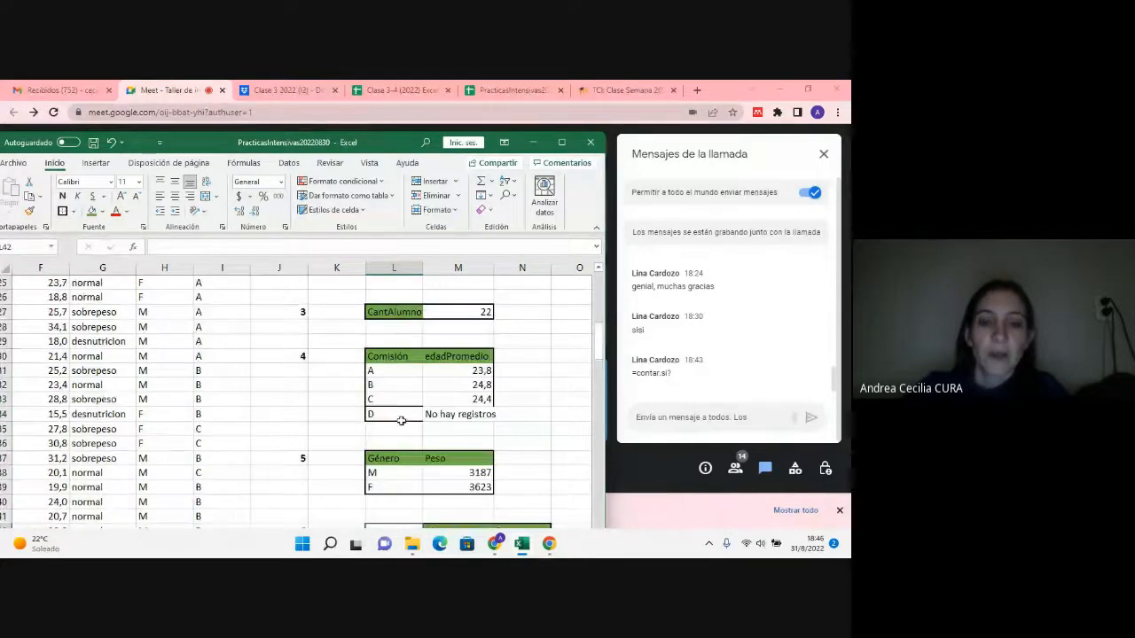
scroll(401, 421, down, 3)
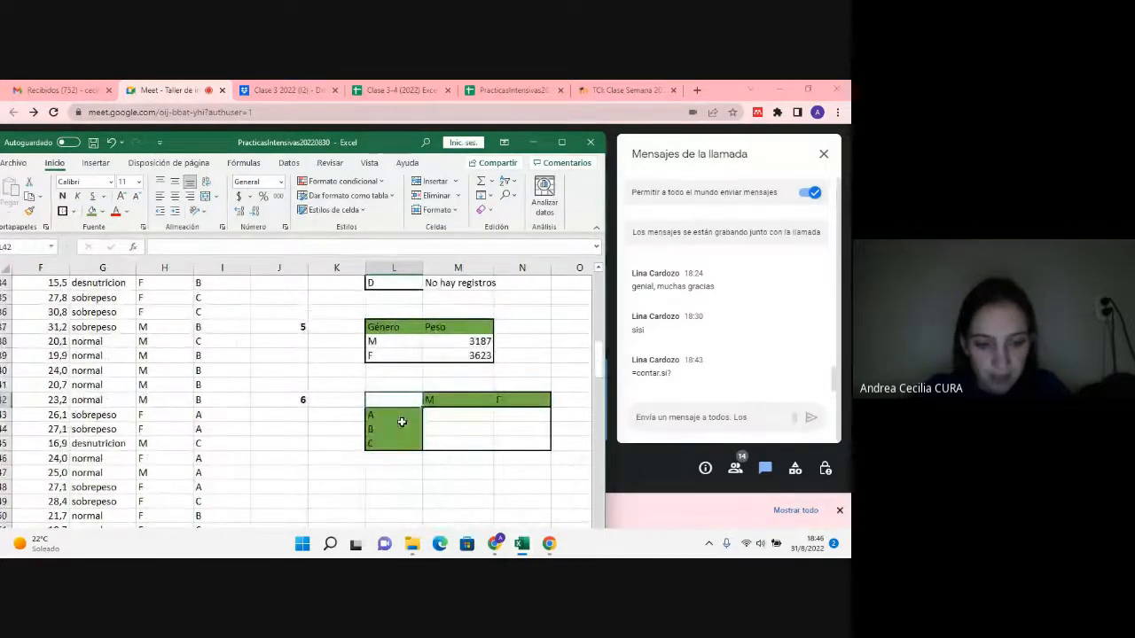
text(cantidad)
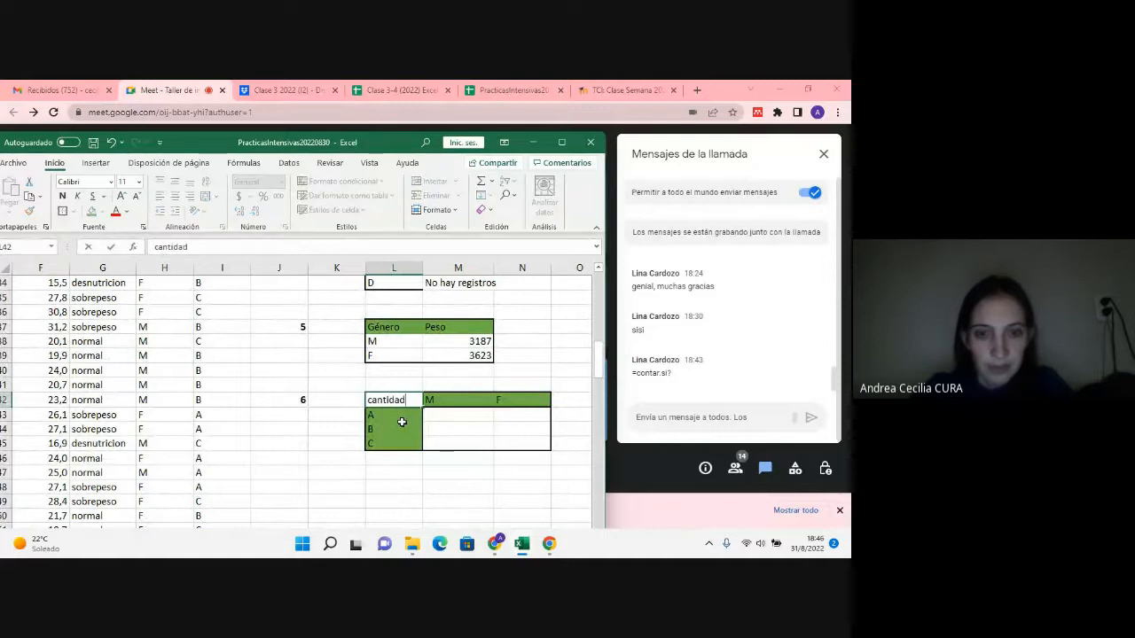
text(Alumnos)
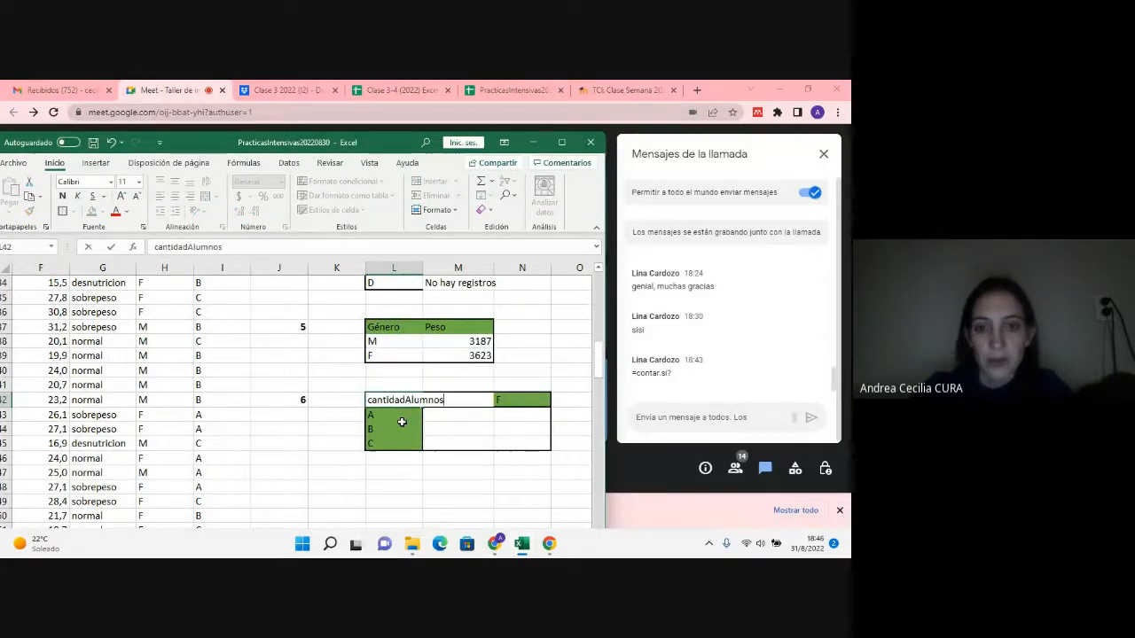
click(394, 427)
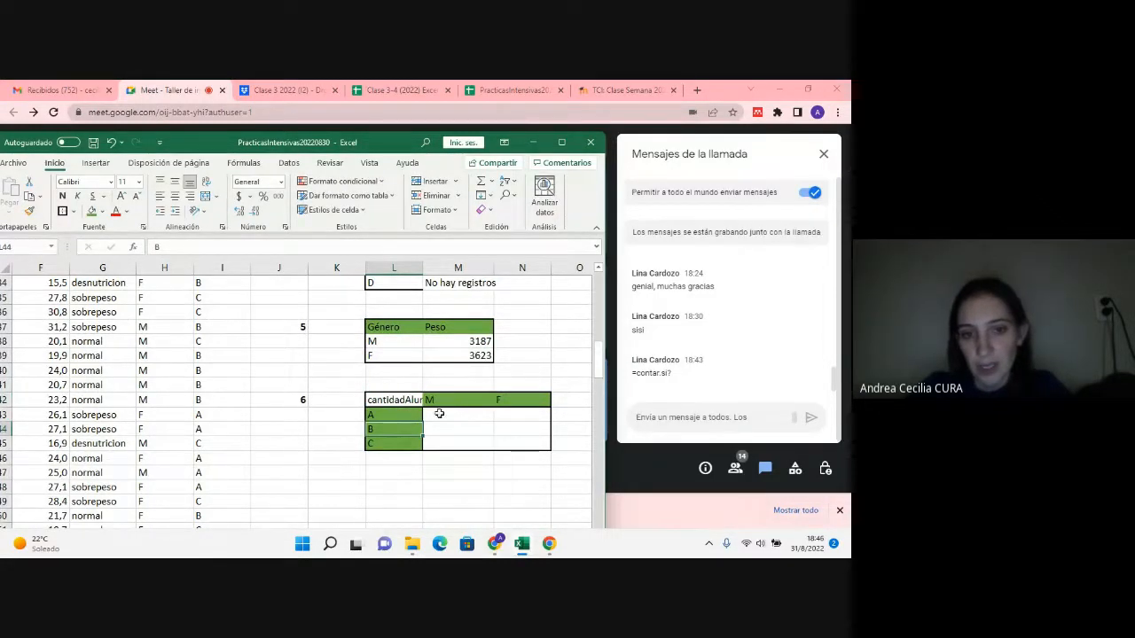
Step: Start a CONTAR.SI.CONJUNTO formula in M43 with the Género column H5:H104 as its first criteria range
click(439, 414)
double_click(439, 414)
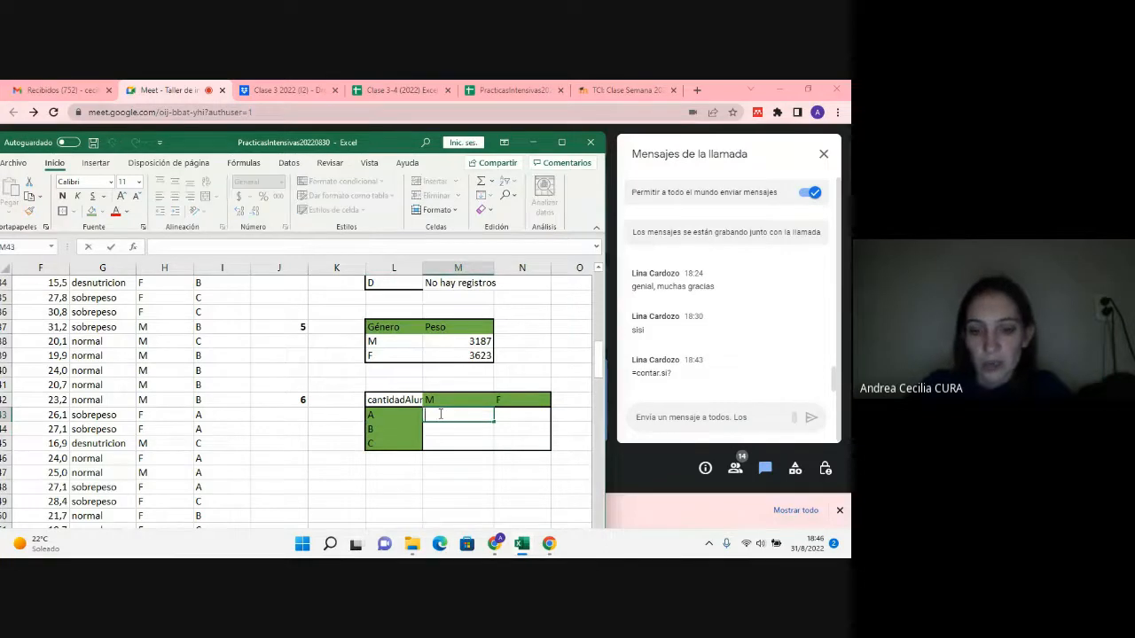
text(=cont)
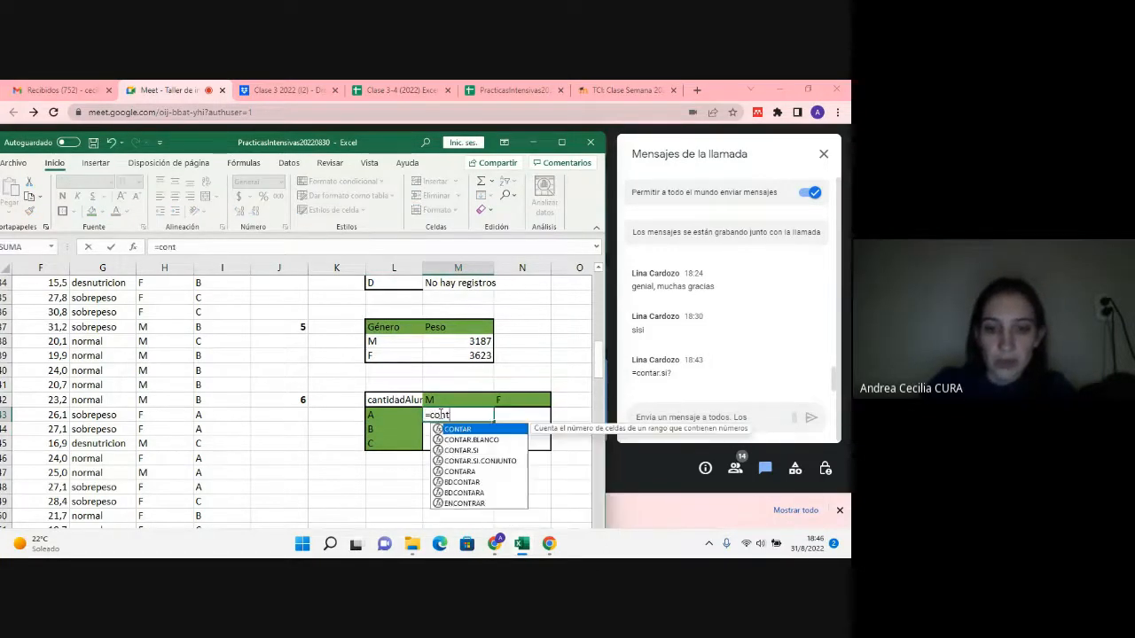
text(ar.si)
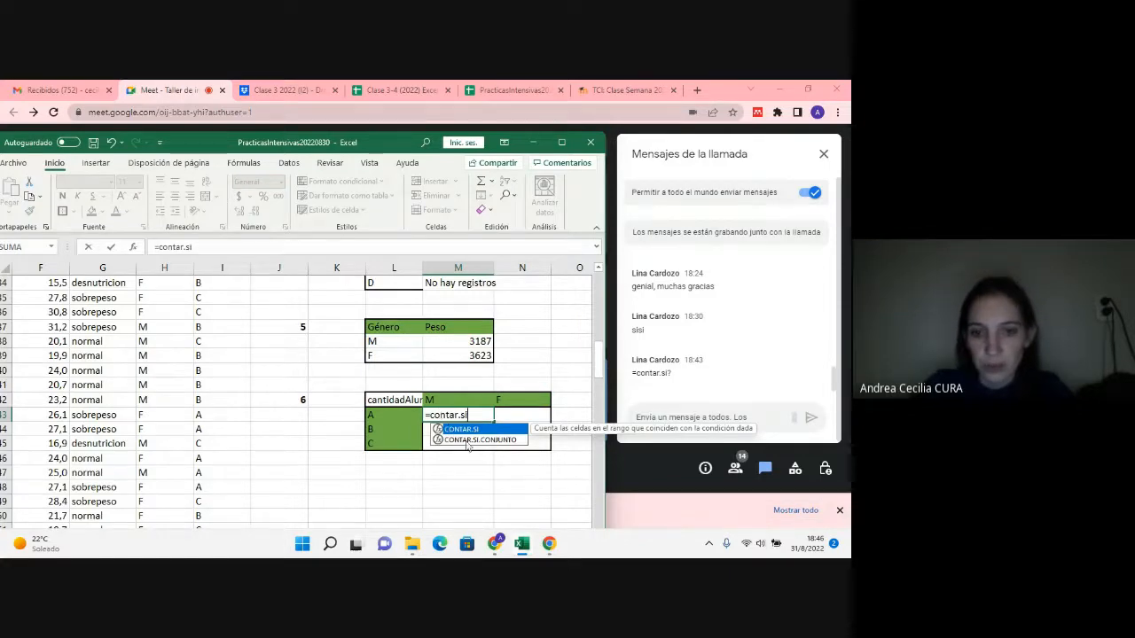
double_click(467, 441)
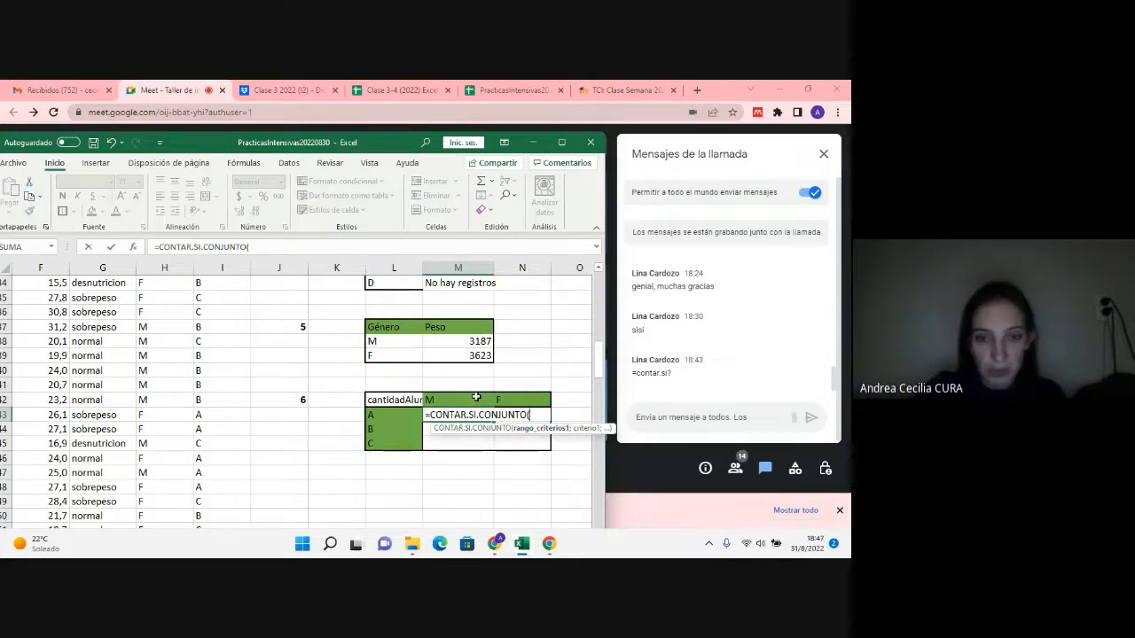
scroll(142, 400, up, 11)
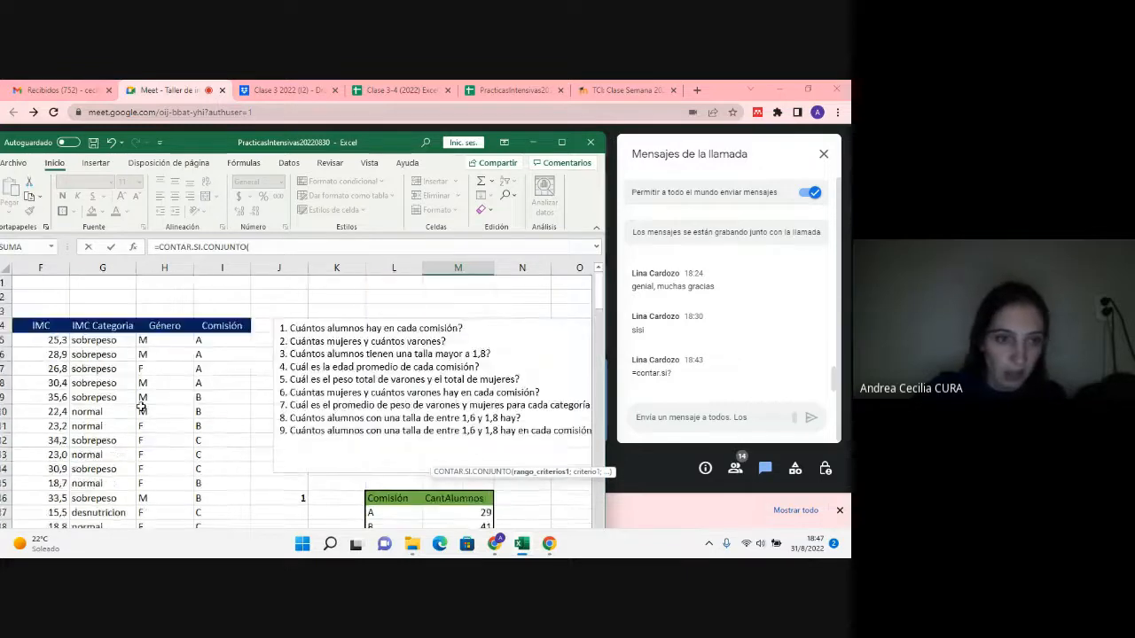
drag(142, 340, 156, 512)
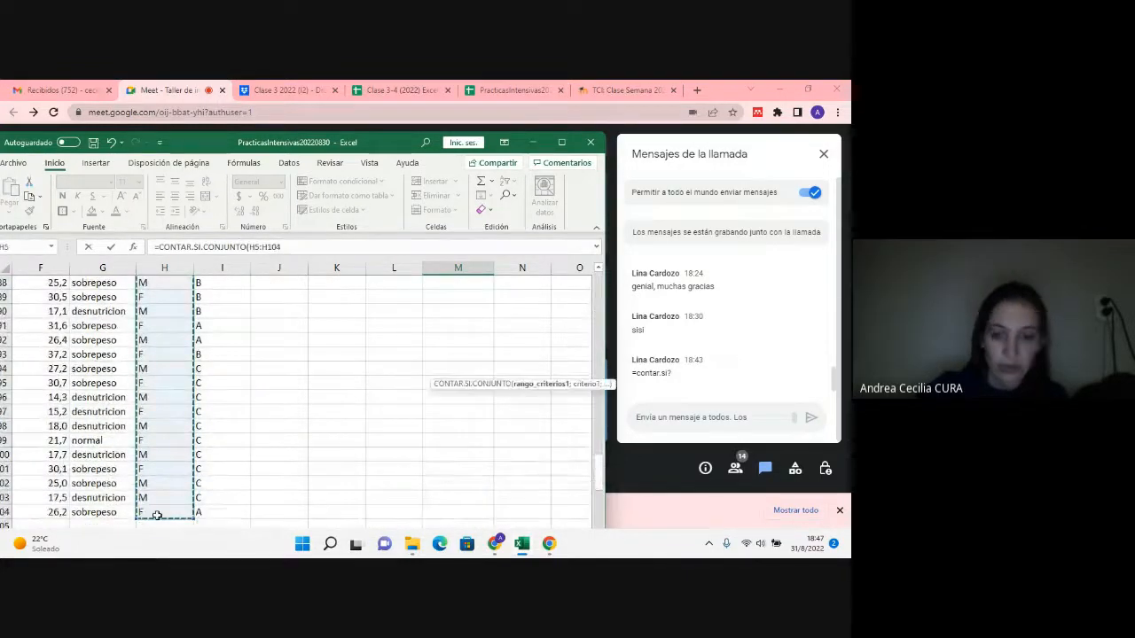
text(;)
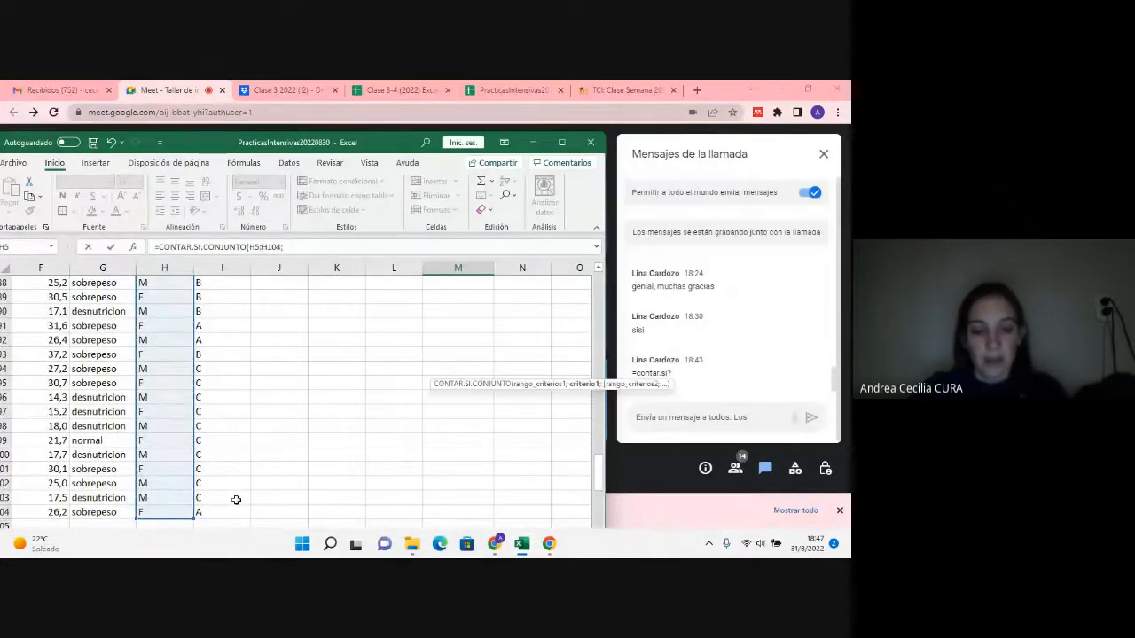
Step: Add the gender heading M42 as the first criterion of the CONTAR.SI.CONJUNTO formula in M43
scroll(266, 450, up, 18)
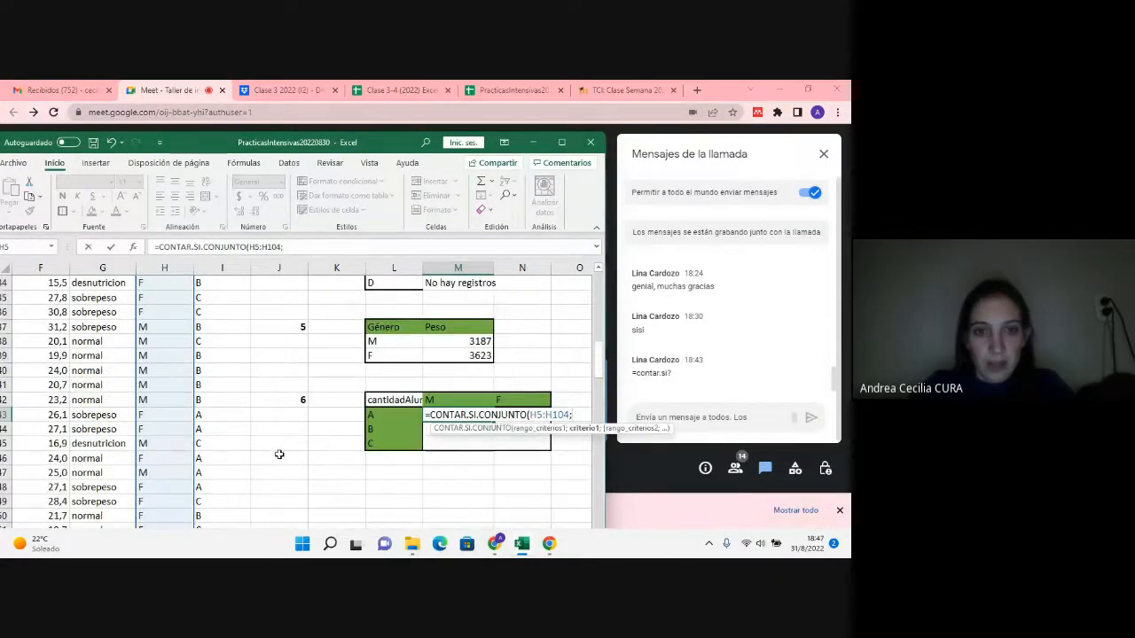
click(447, 400)
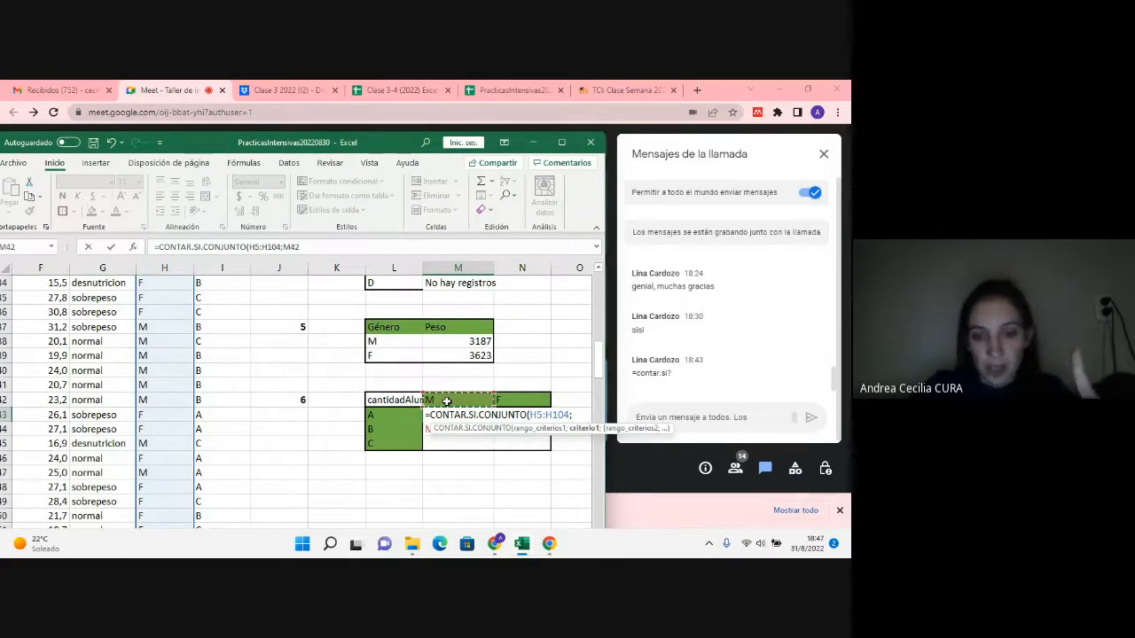
text(;)
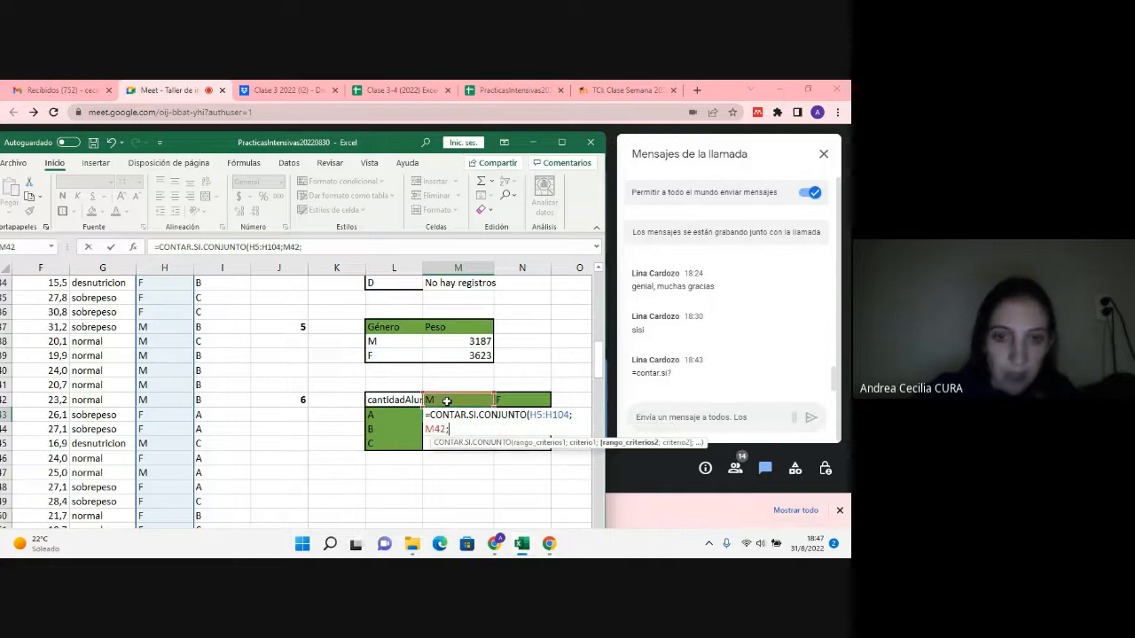
Step: Add the Comisión column I5:I104 as the second criteria range with L43 as its criterion, and close the formula
scroll(152, 431, up, 10)
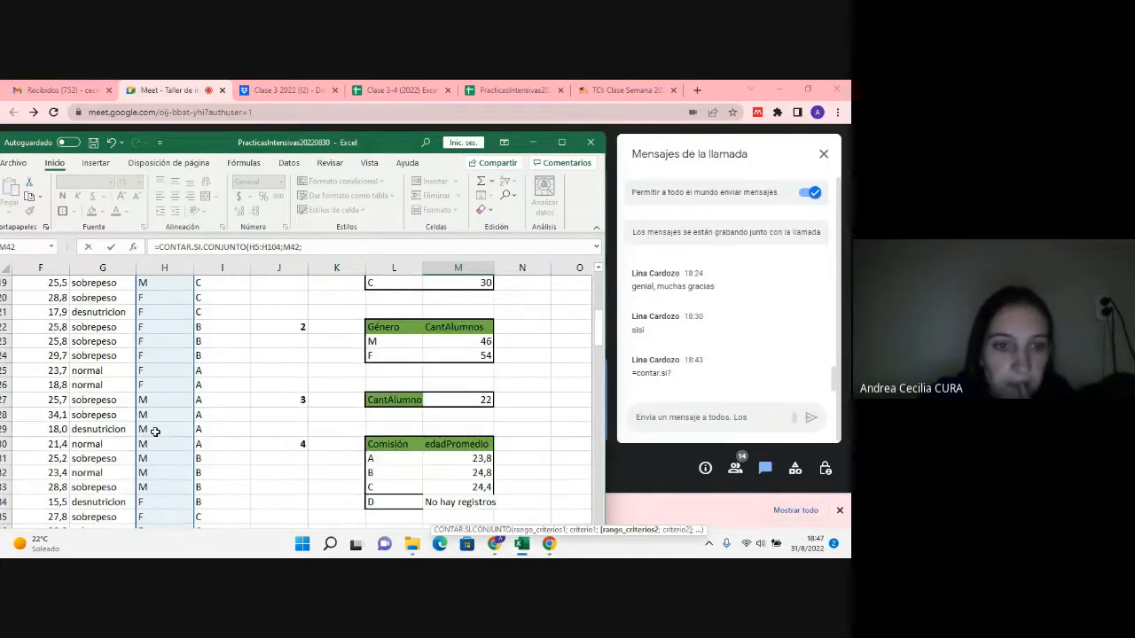
drag(221, 297, 244, 506)
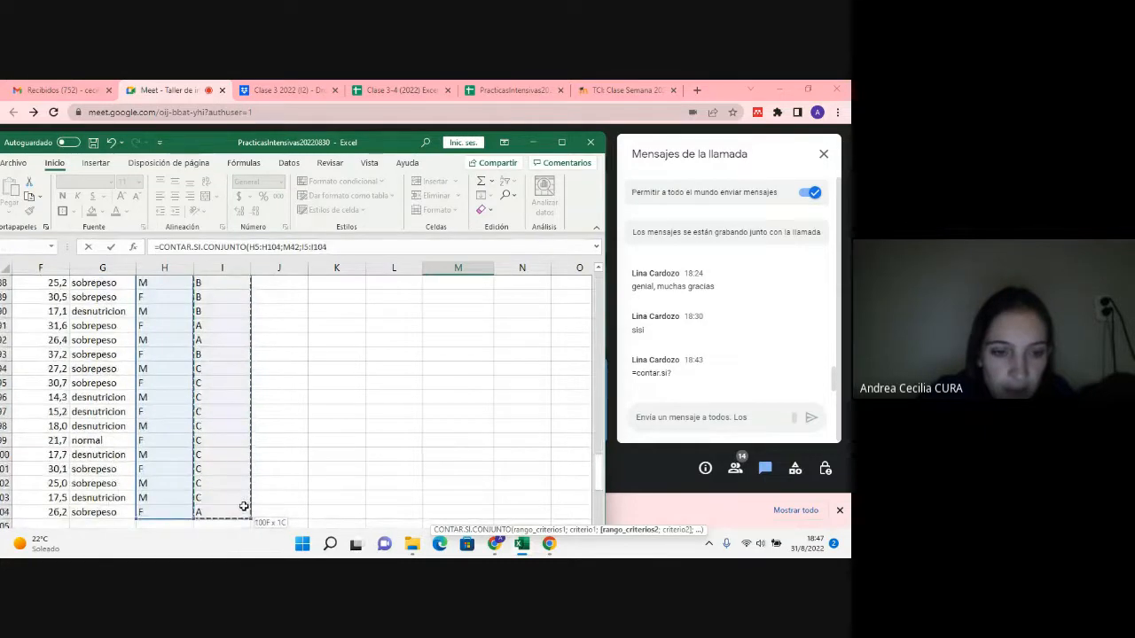
text(;)
scroll(489, 429, up, 11)
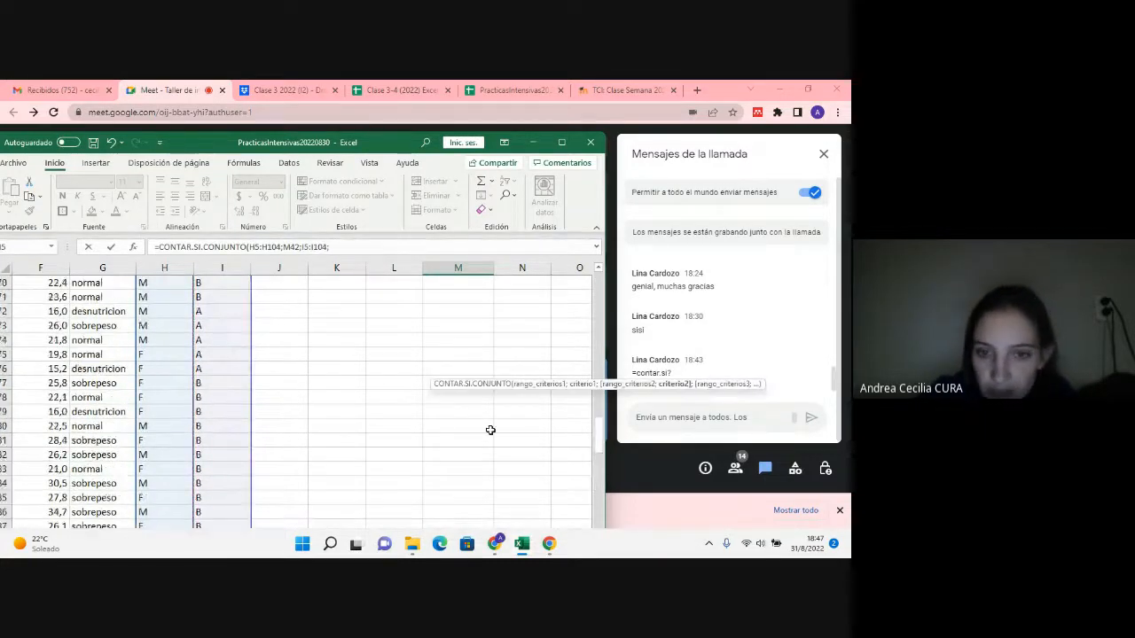
scroll(489, 430, up, 5)
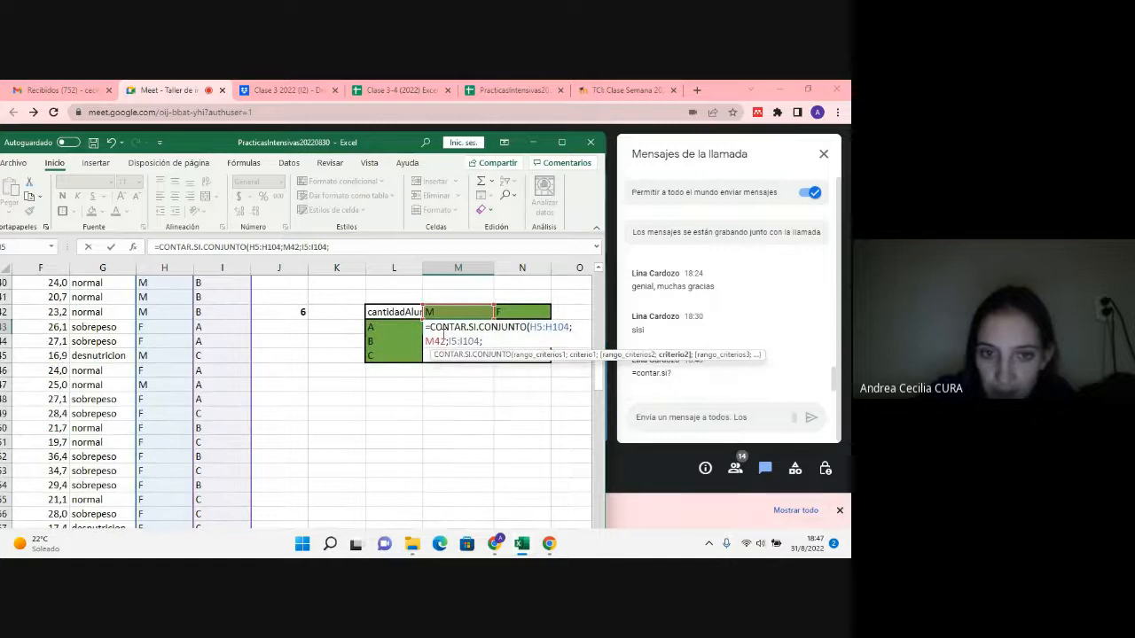
click(394, 326)
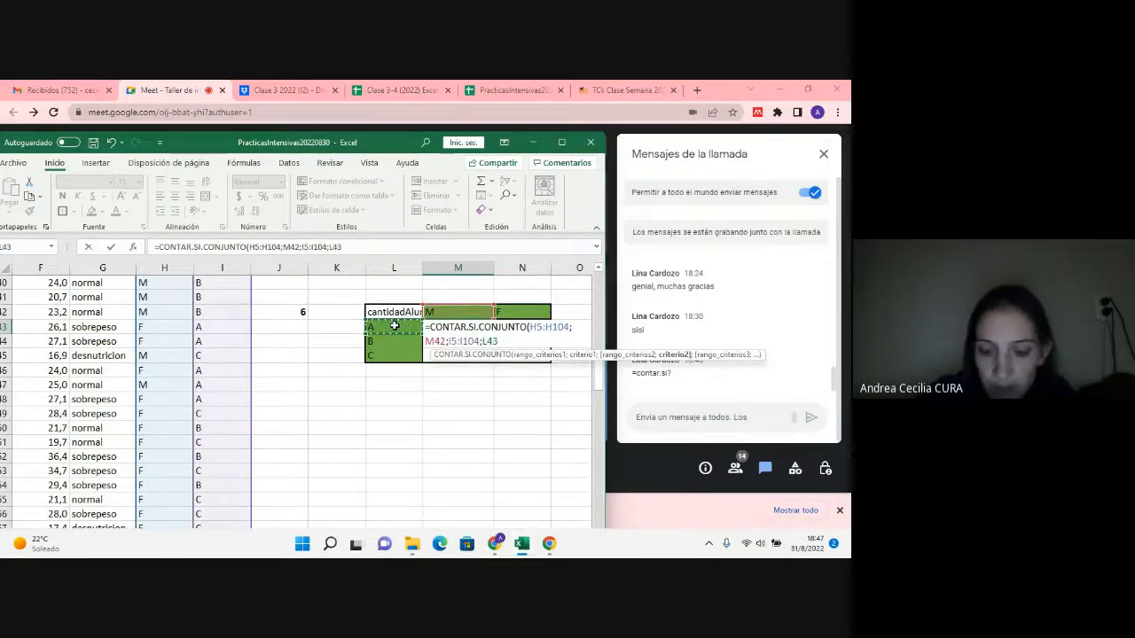
text())
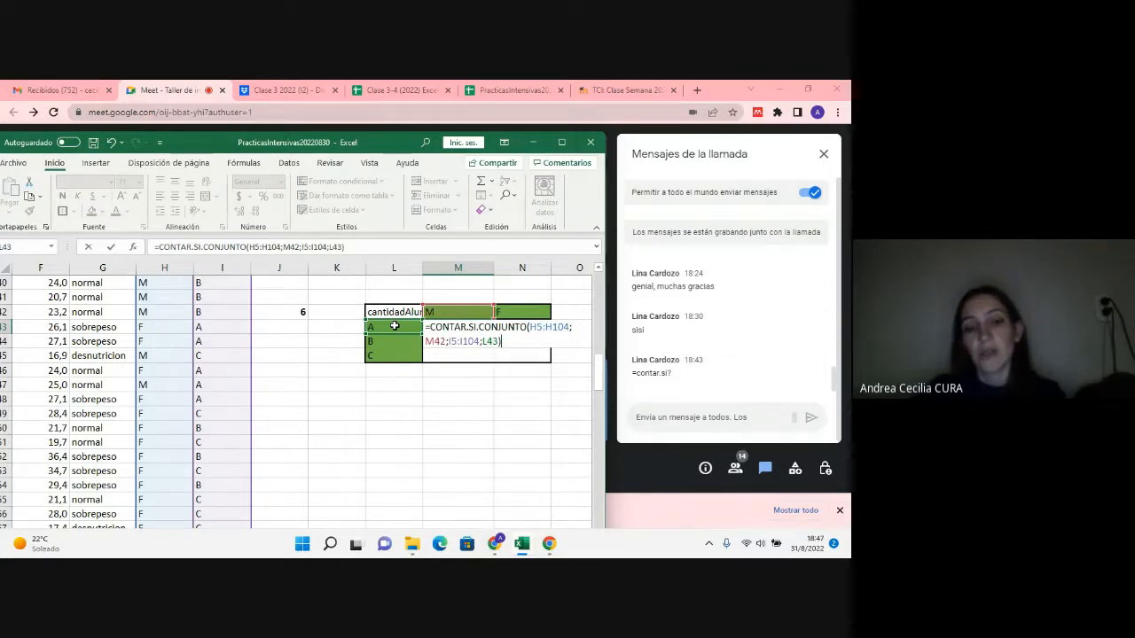
Step: Make both criteria ranges in the M43 formula absolute, as $H$5:$H$104 and $I$5:$I$104
click(538, 326)
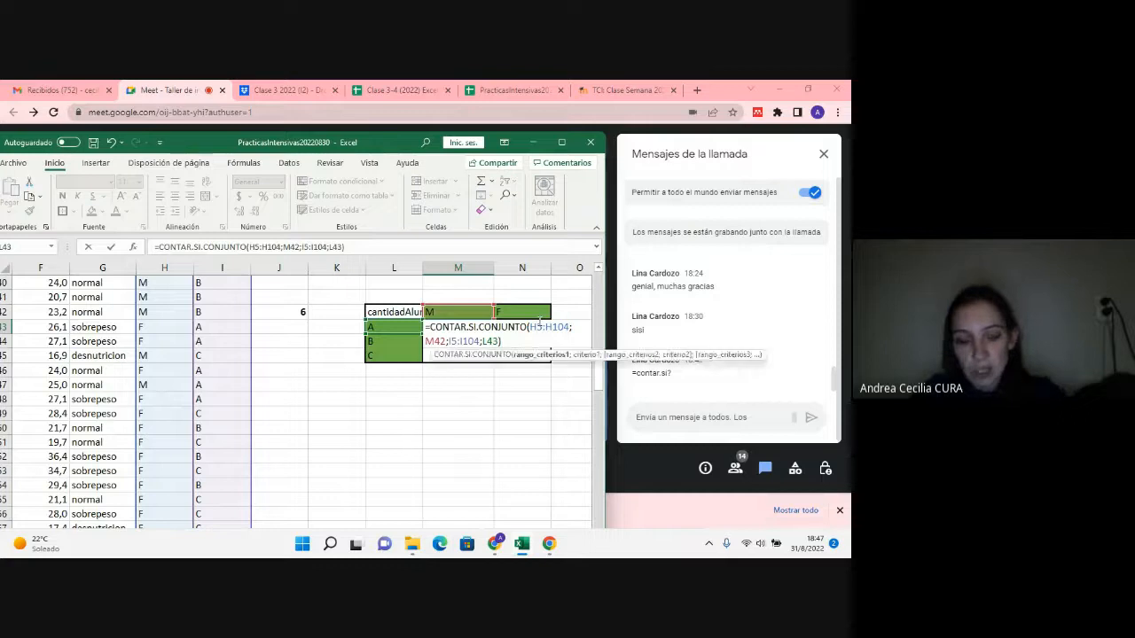
double_click(539, 327)
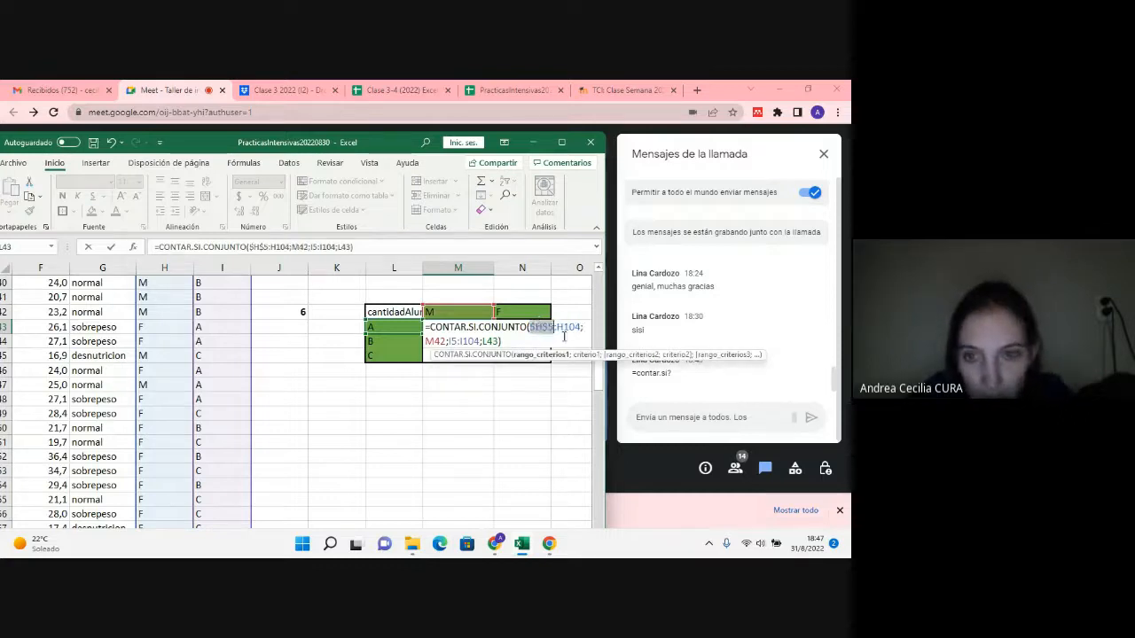
key(F4)
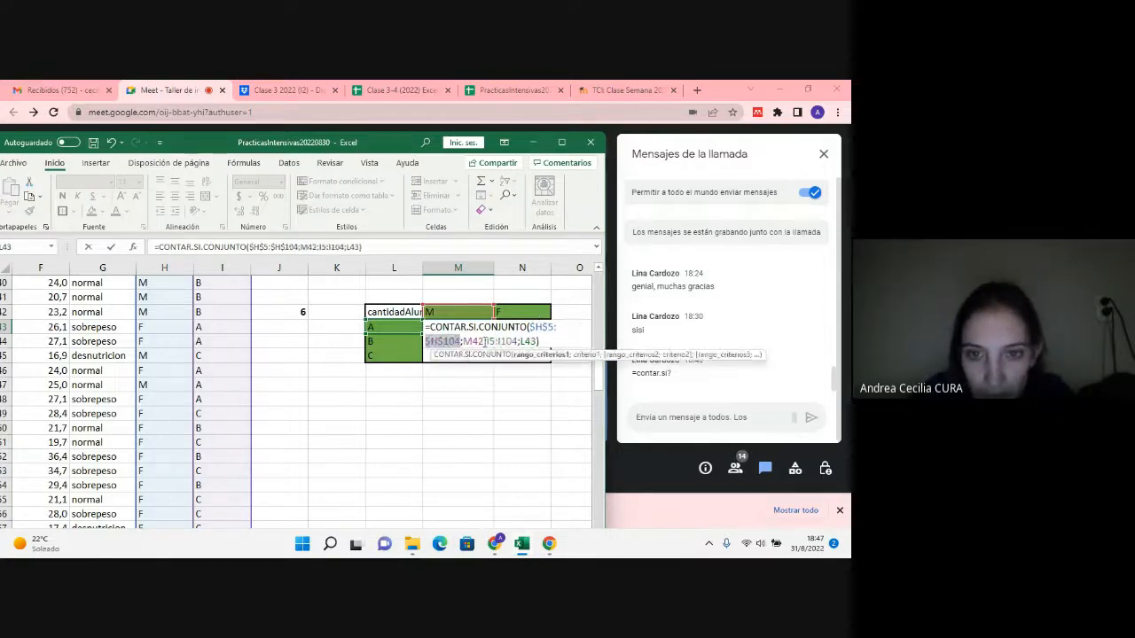
double_click(512, 342)
key(F4)
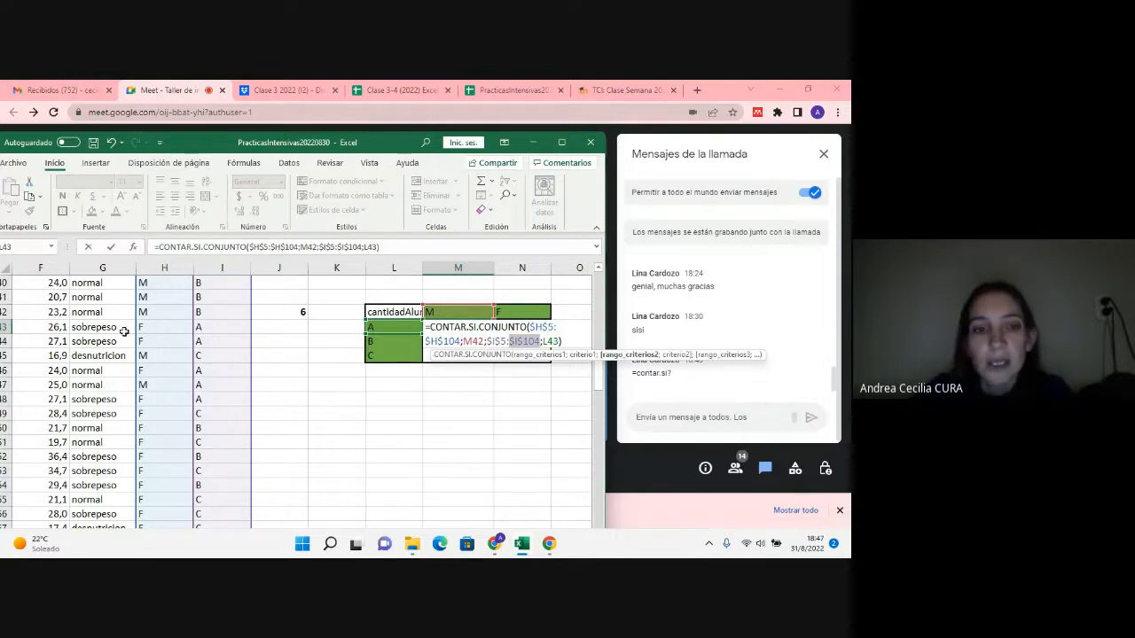
Step: Make the gender criterion absolute as $M$42 and enter the formula in M43
scroll(124, 331, up, 13)
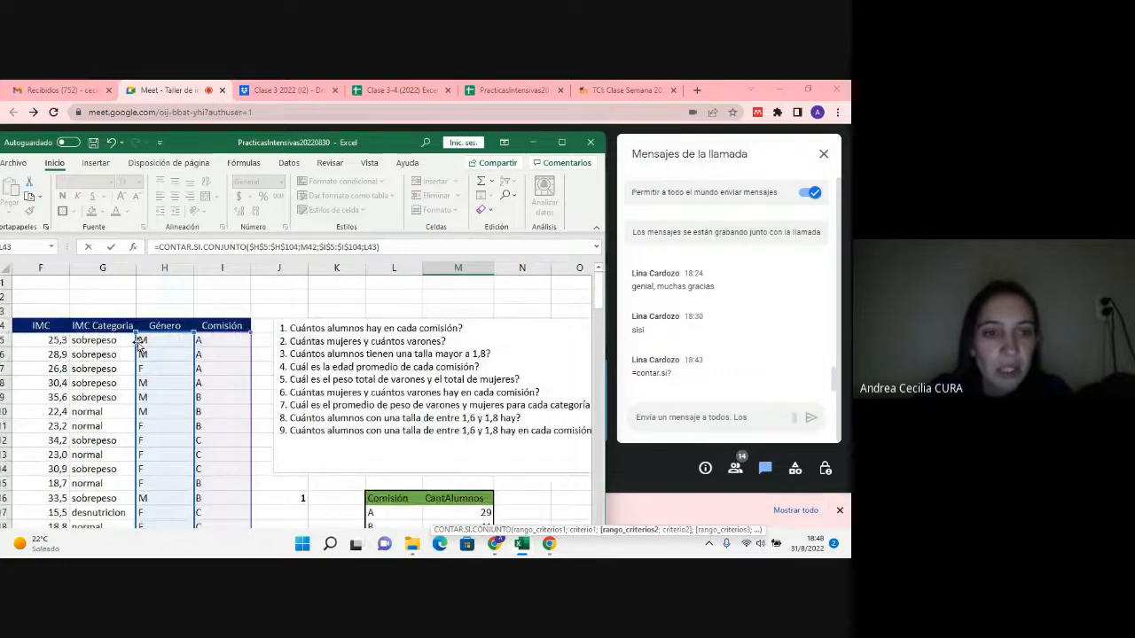
scroll(139, 346, down, 13)
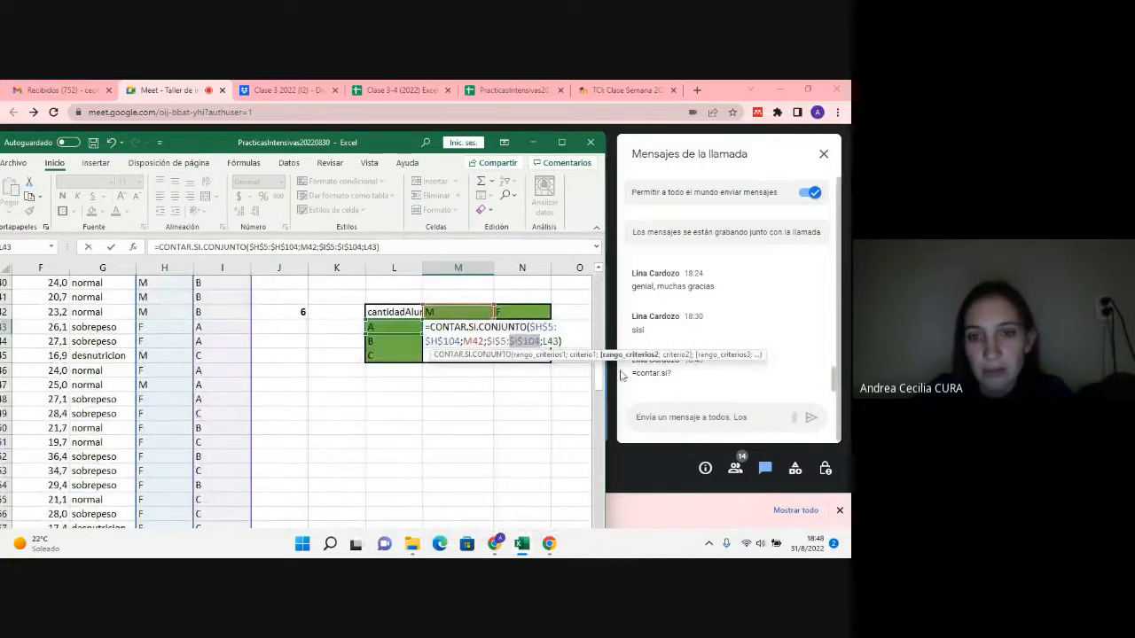
click(476, 340)
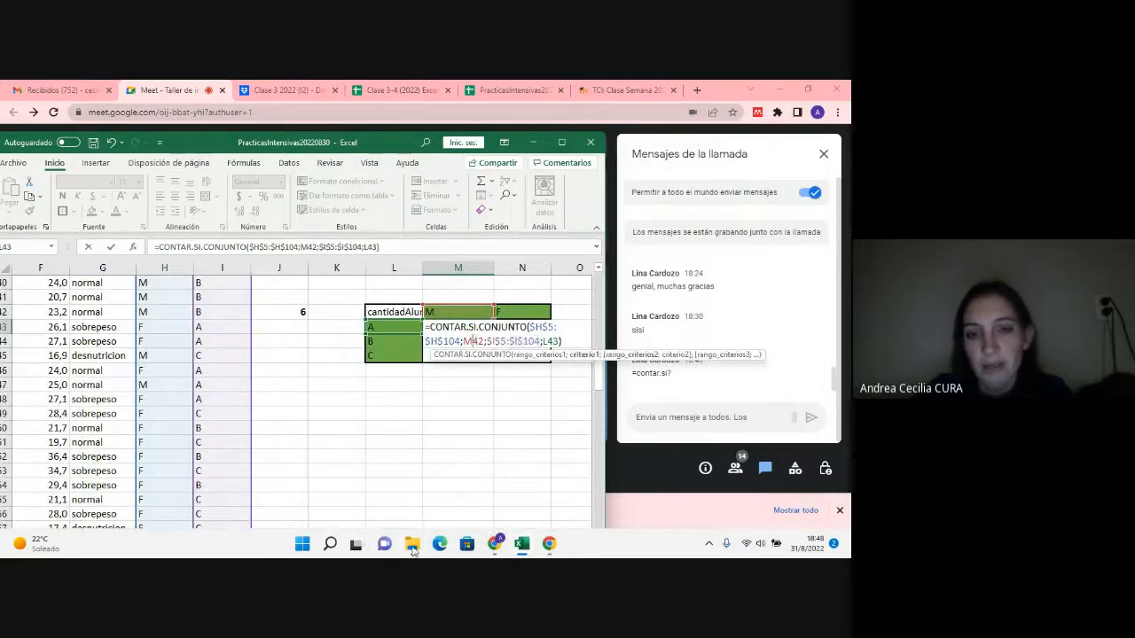
mouse_move(412, 549)
key(F4)
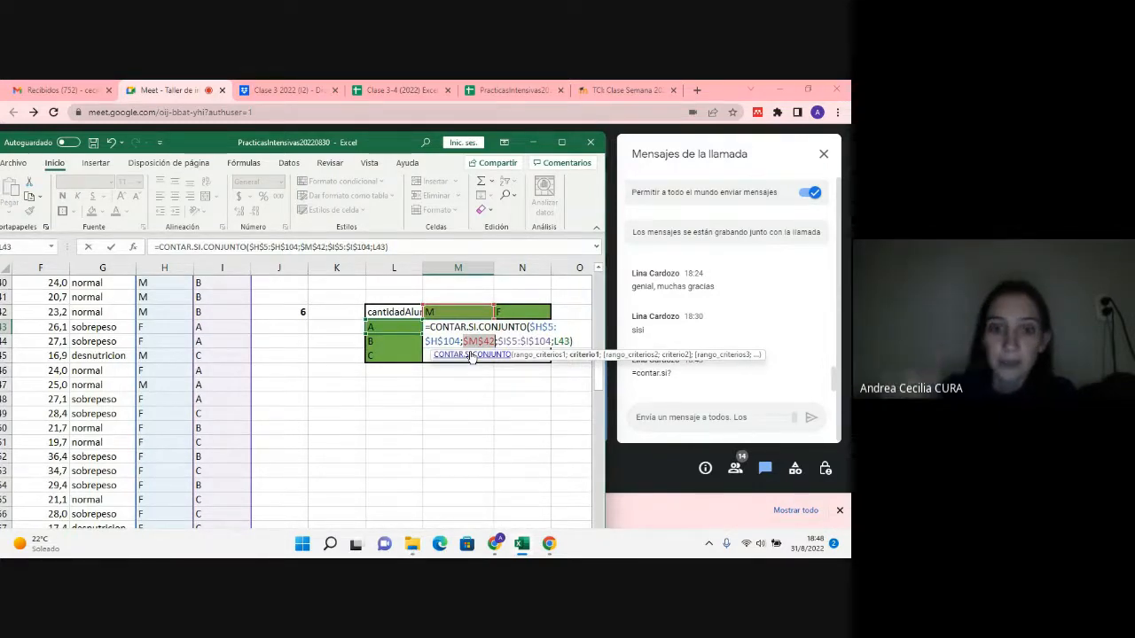
key(Return)
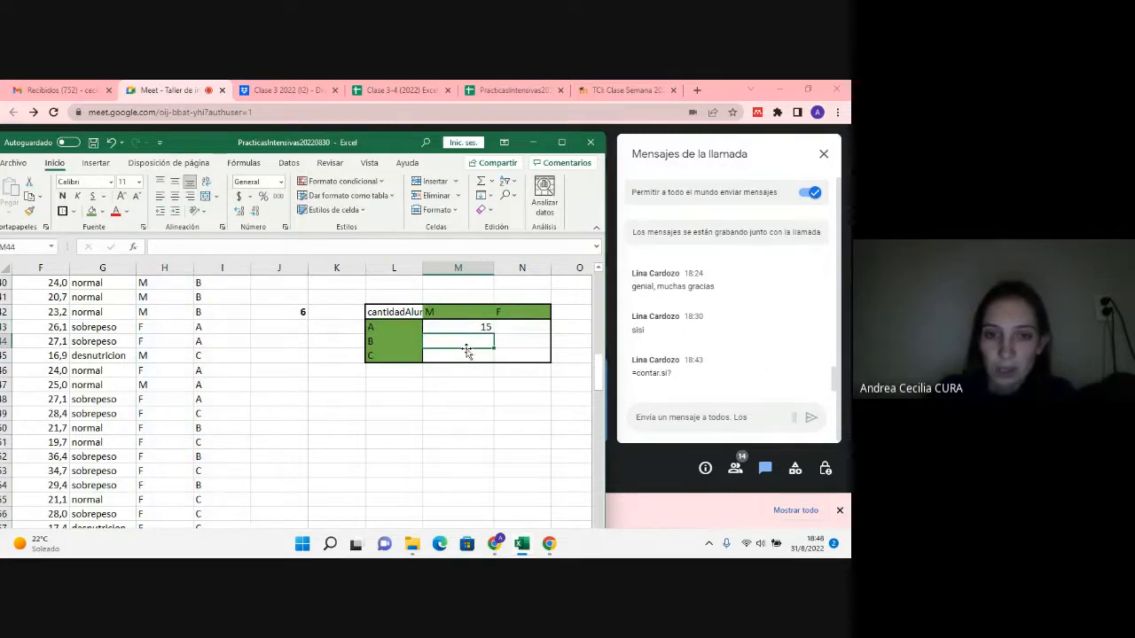
Step: Copy the M43 formula down to M45 for comisiones B and C
click(468, 325)
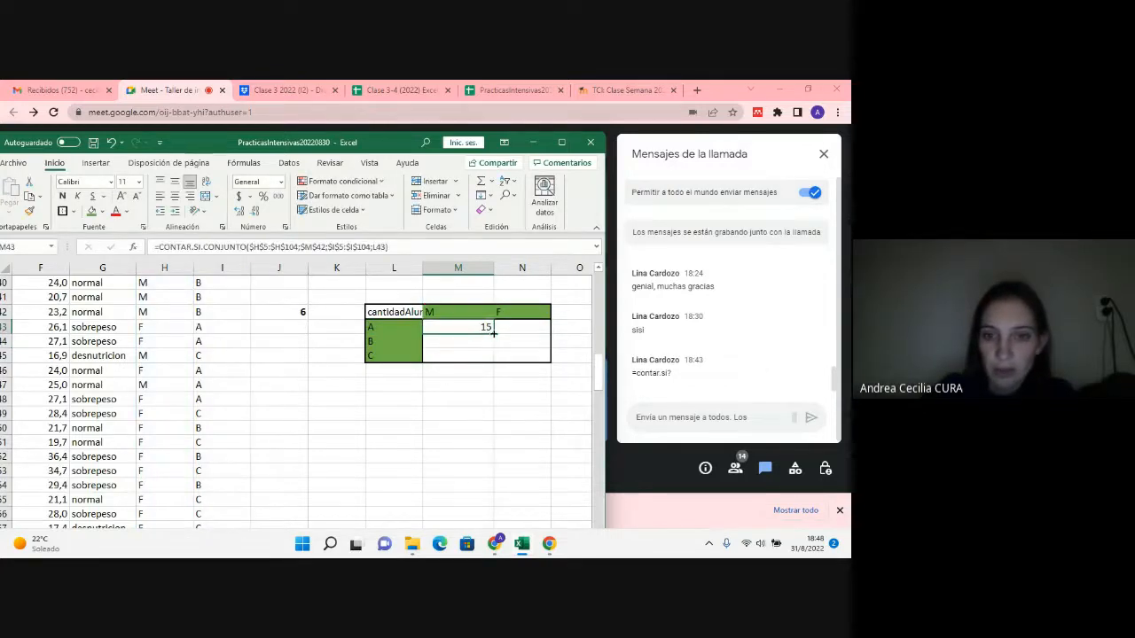
drag(494, 333, 493, 358)
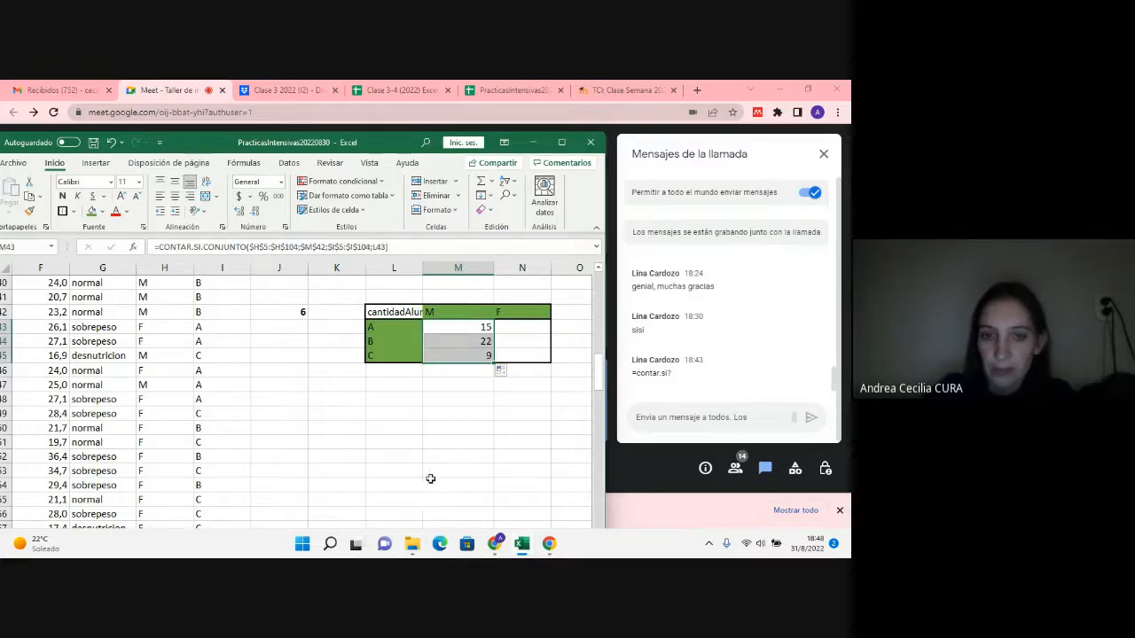
click(447, 327)
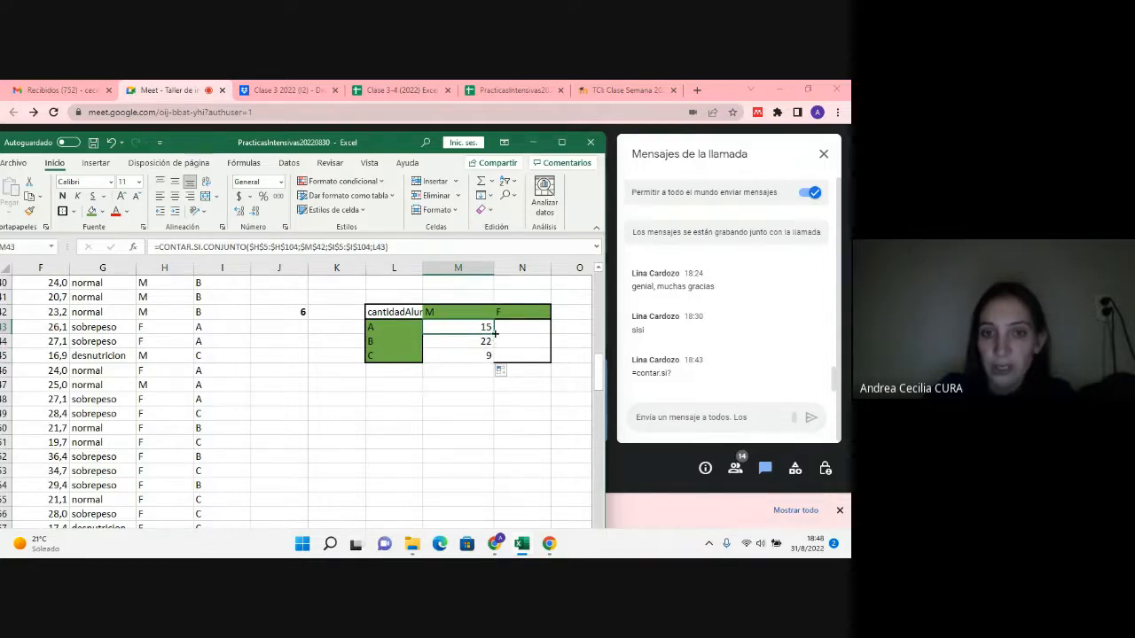
drag(494, 334, 490, 346)
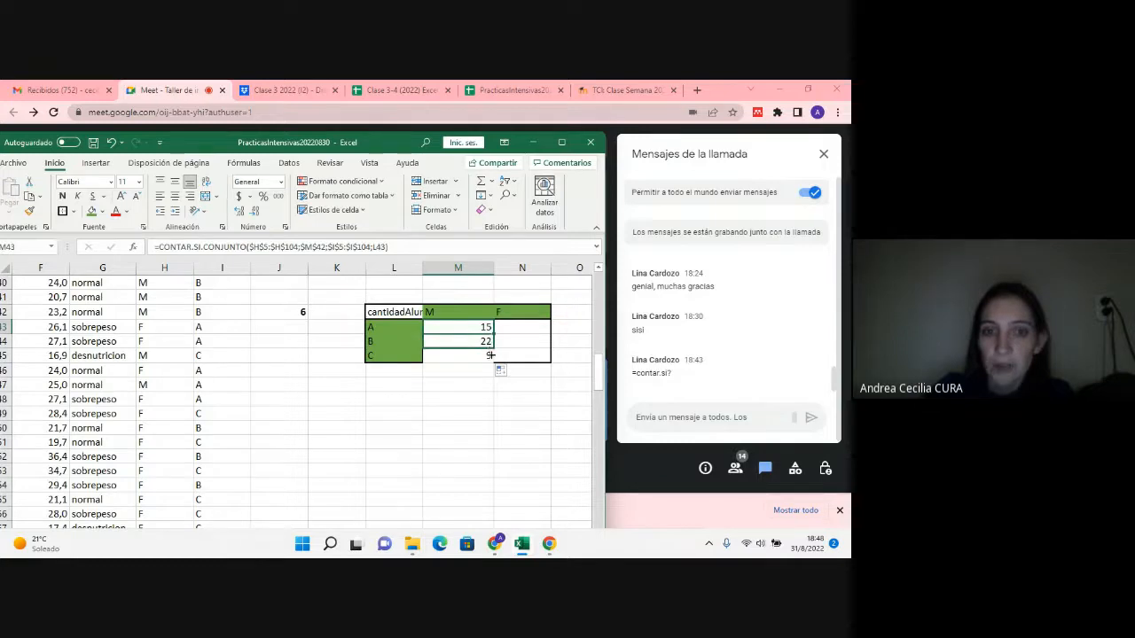
click(487, 330)
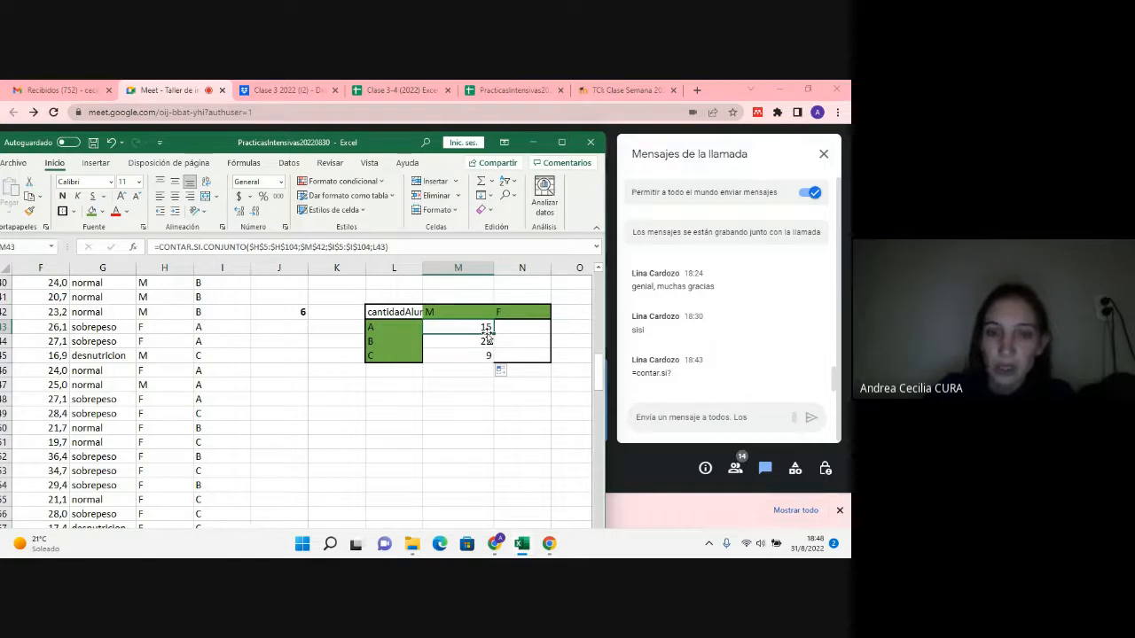
Step: Make the comisión criterion in M43 absolute as $L$43 and copy the formula down to M45
double_click(486, 328)
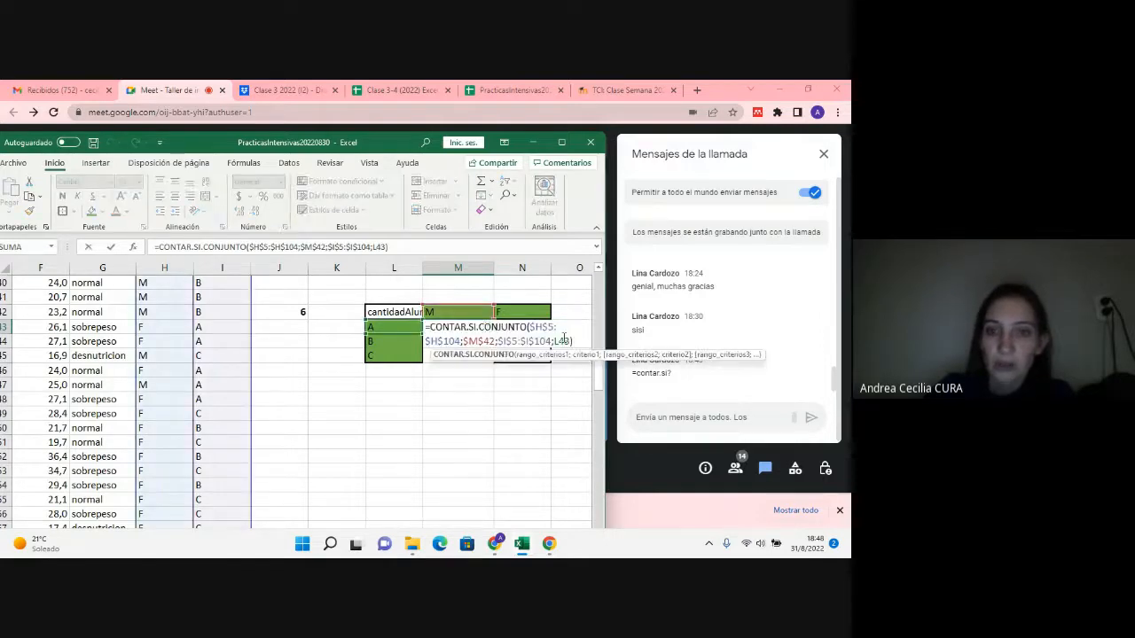
key(Return)
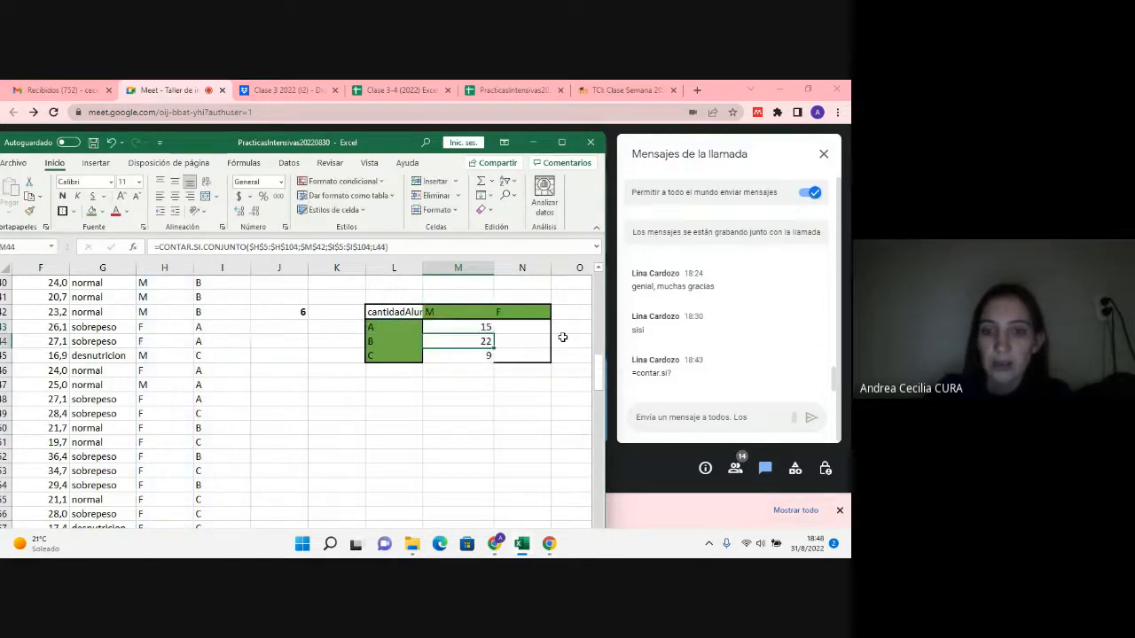
click(486, 326)
drag(495, 334, 494, 359)
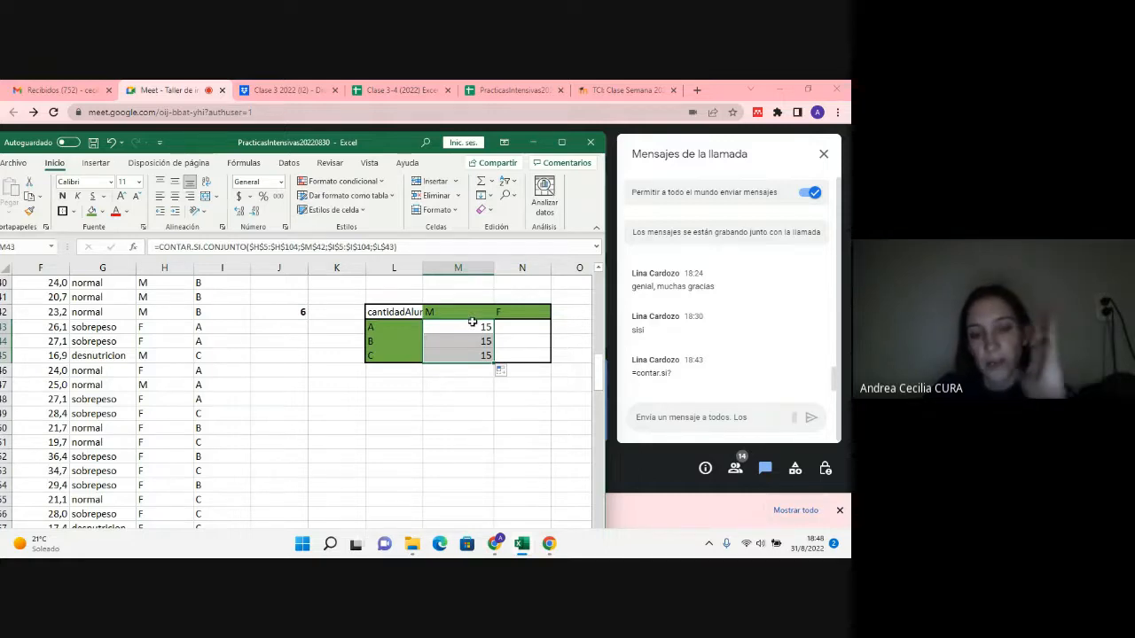
drag(414, 330, 411, 479)
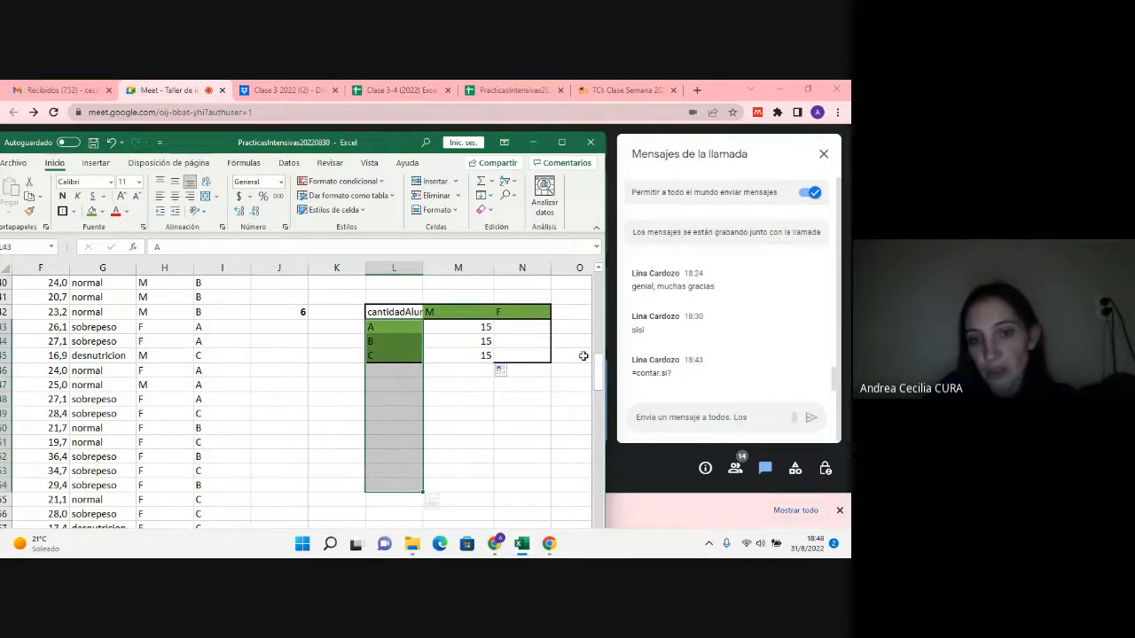
click(486, 328)
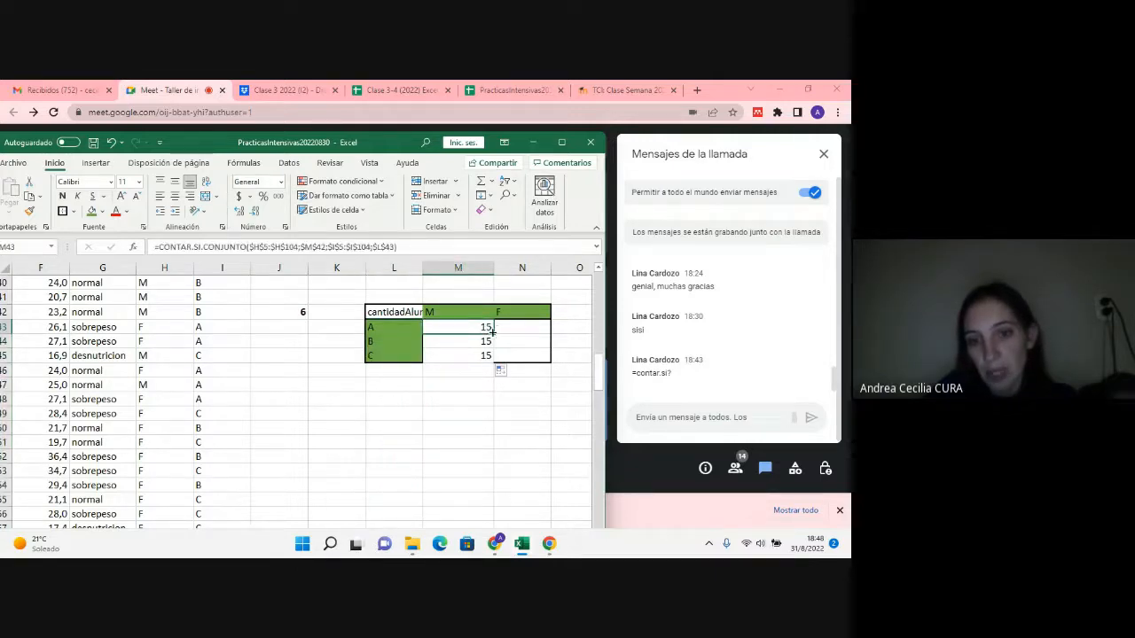
mouse_move(494, 333)
mouse_down()
mouse_move(497, 497)
mouse_move(495, 359)
mouse_move(452, 327)
mouse_move(513, 311)
mouse_move(489, 315)
mouse_move(498, 313)
mouse_up()
click(500, 312)
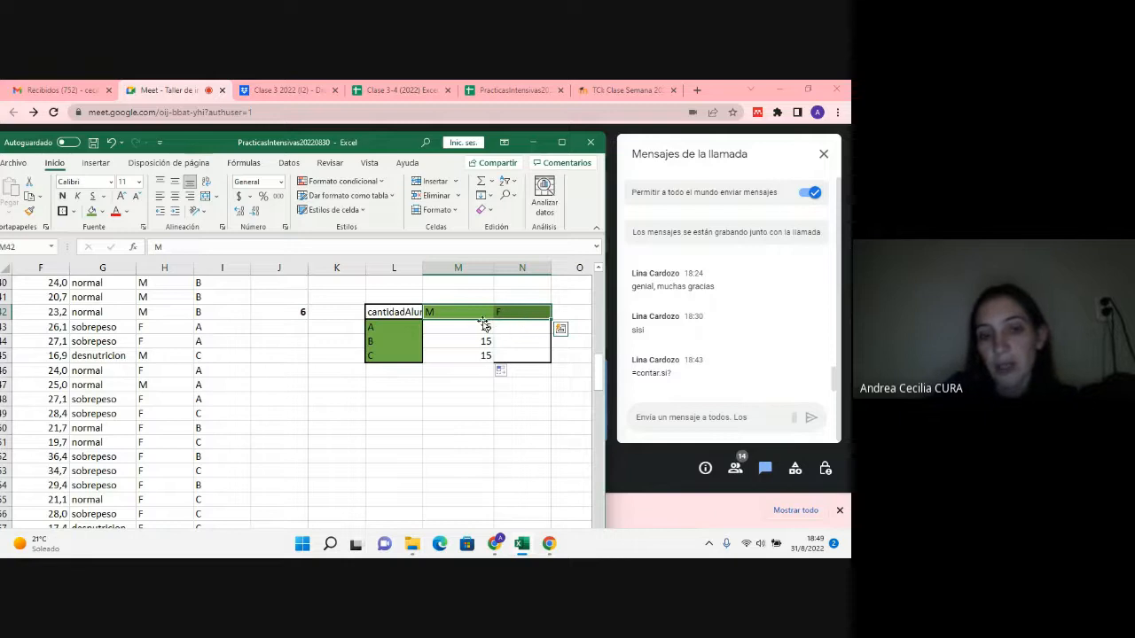
click(391, 328)
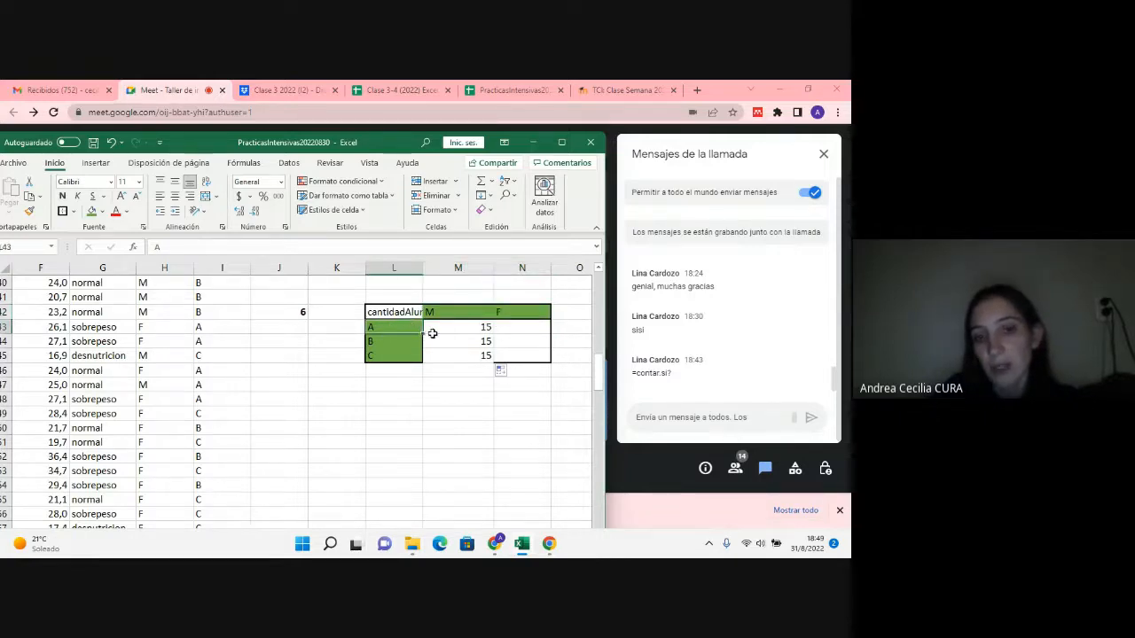
click(432, 329)
drag(495, 335, 308, 335)
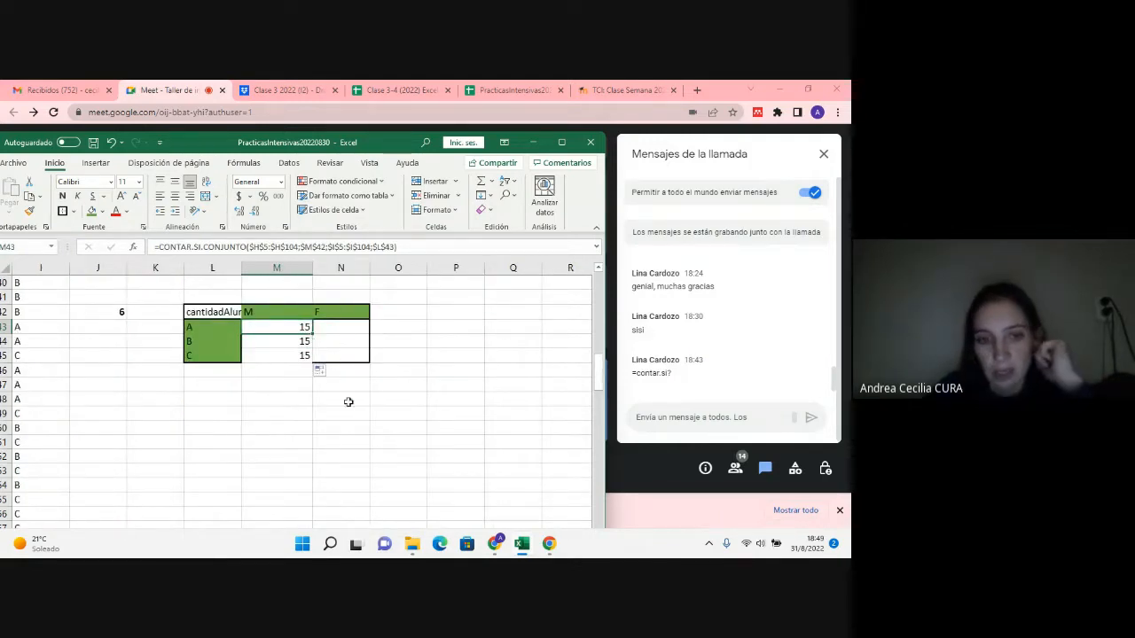
click(293, 341)
key(Left)
key(Left)
key(Left)
key(Left)
key(Left)
key(Left)
key(Left)
key(Left)
key(Left)
key(Left)
key(Left)
key(Left)
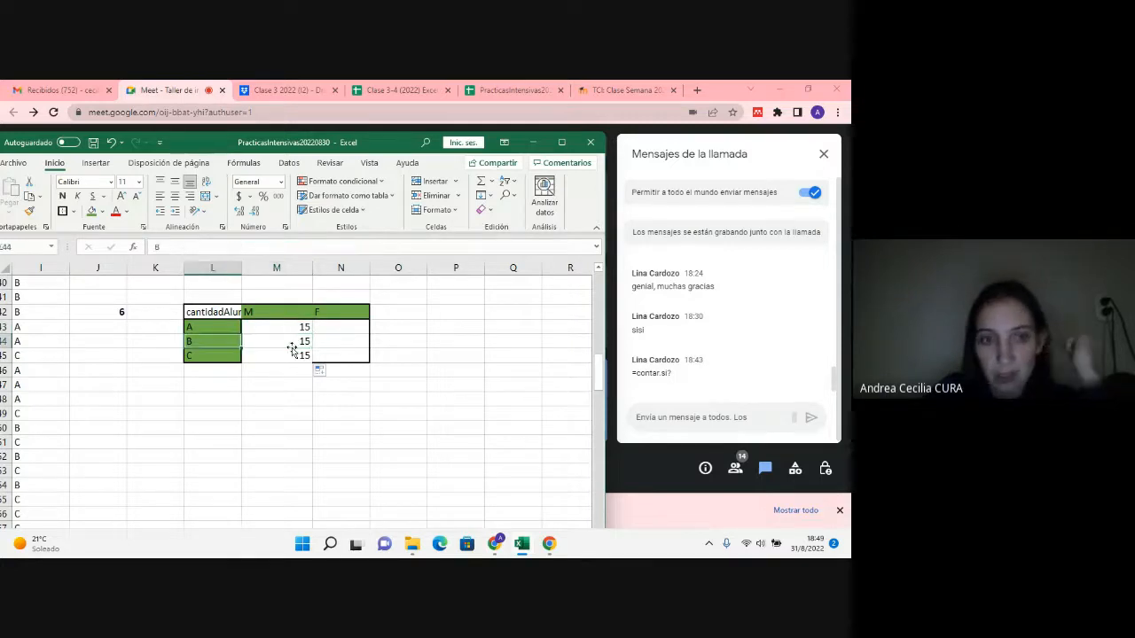
key(Right)
key(Right)
key(Right)
key(Right)
key(Right)
key(Right)
key(Right)
key(Right)
key(Right)
key(Right)
key(Right)
key(Right)
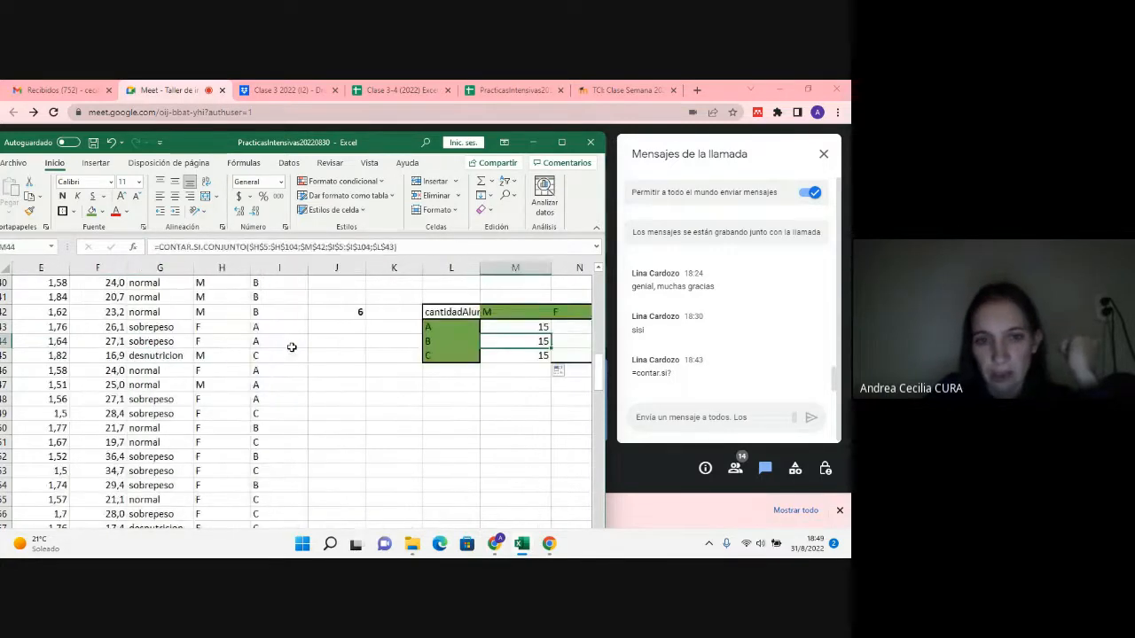
Step: Make the comisión criterion in the M43 formula relative as L43 and copy the formula down to M45
double_click(521, 326)
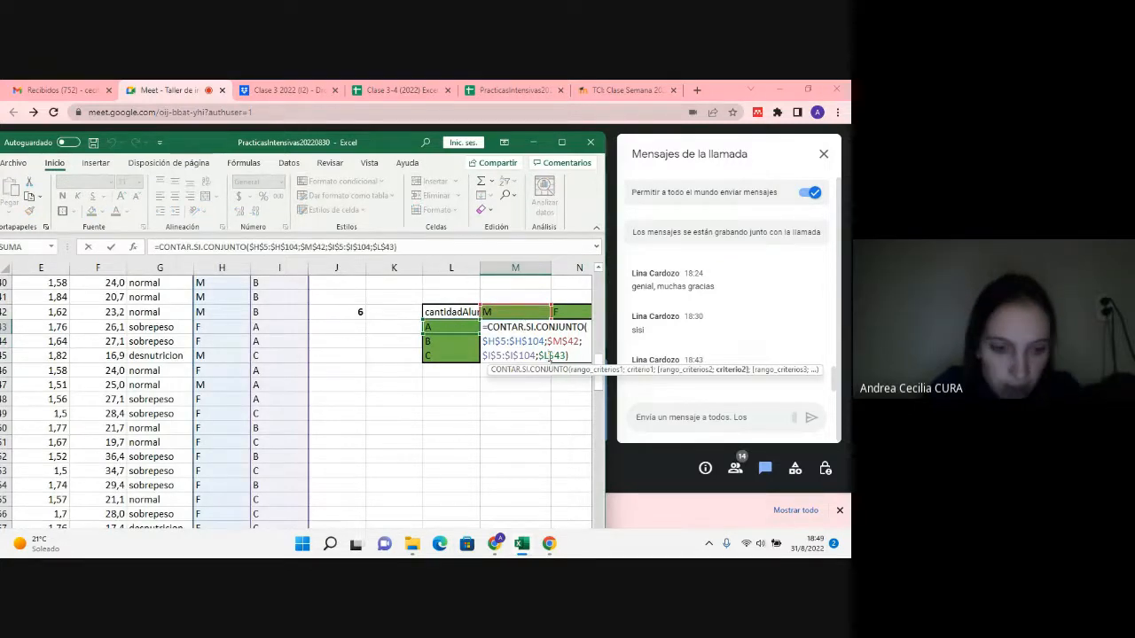
click(549, 355)
key(F4)
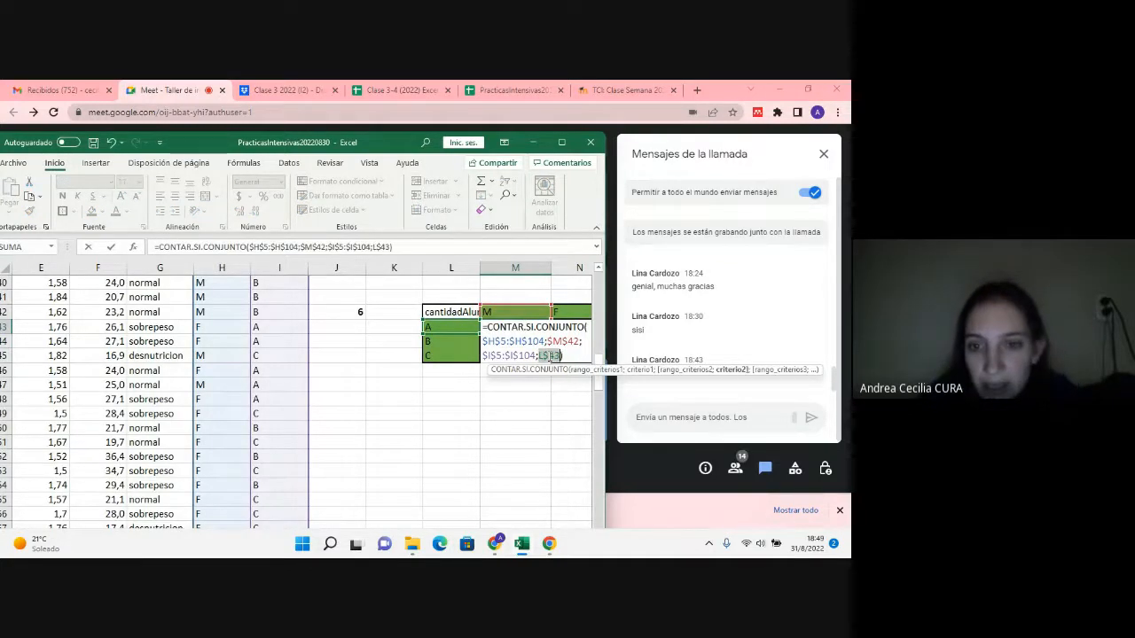
key(F4)
key(ctrl+Return)
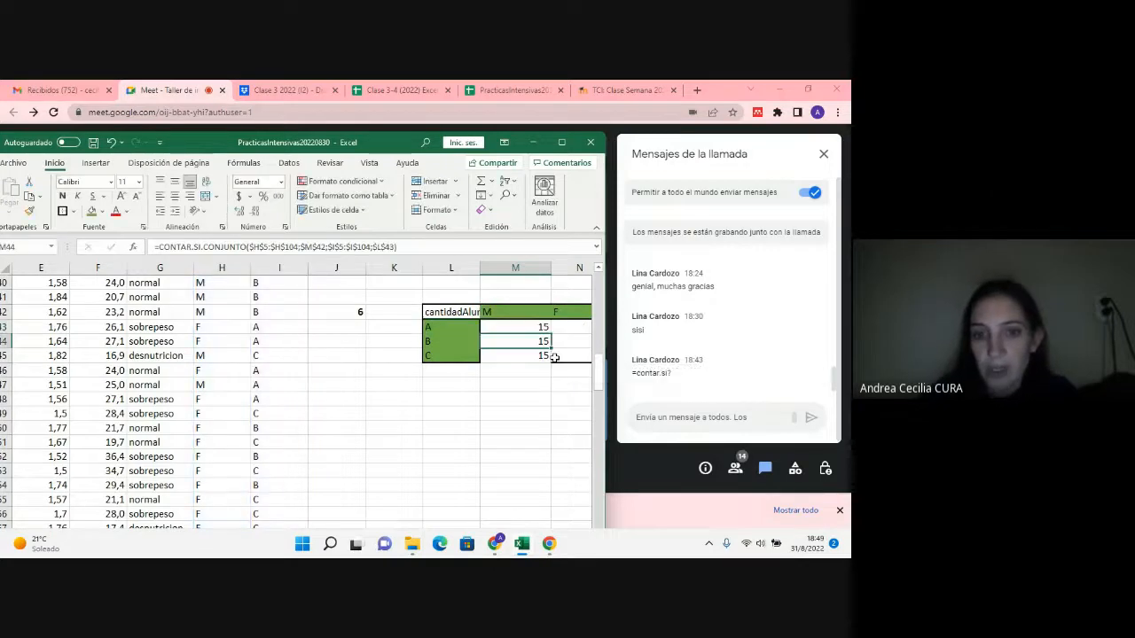
drag(554, 348, 552, 357)
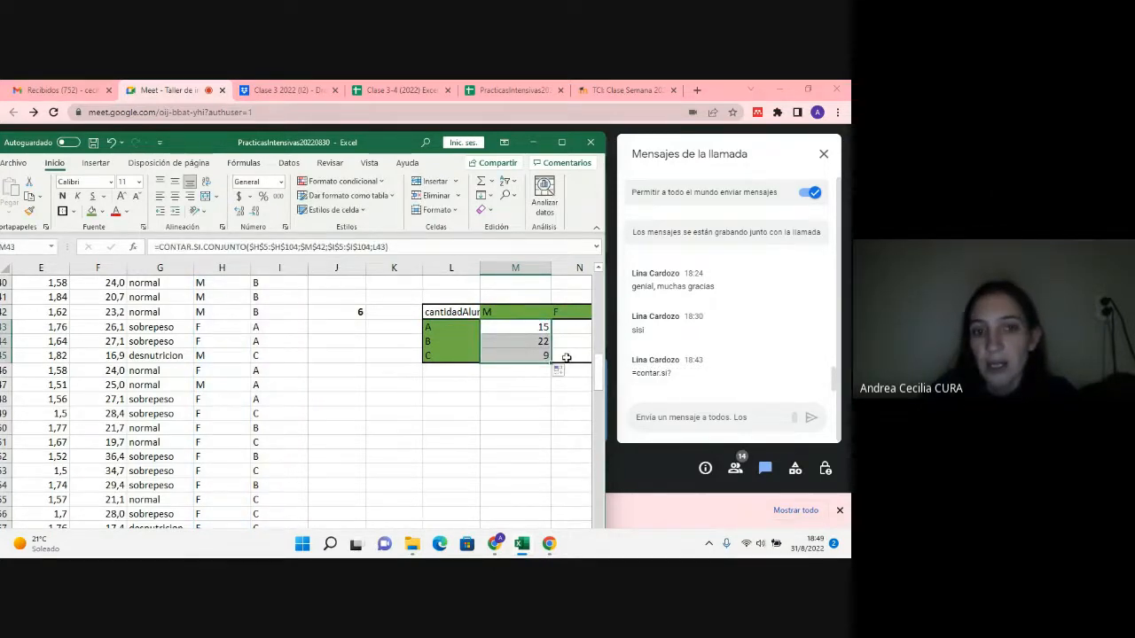
Step: Copy the M43 formula across to N43 in the F column of the table
click(542, 326)
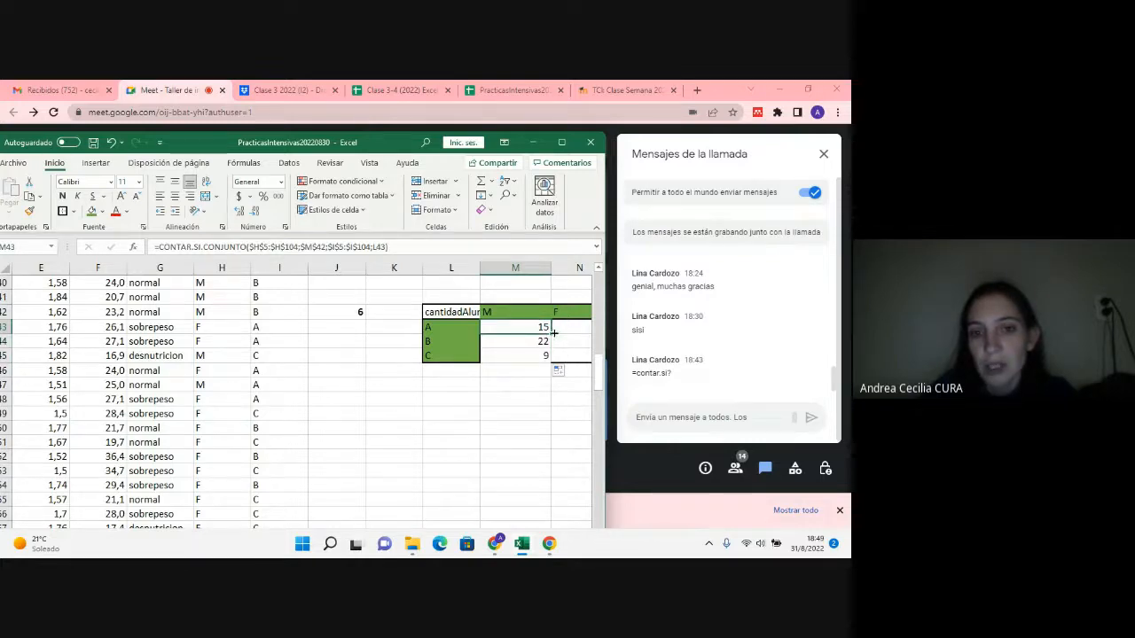
drag(554, 333, 585, 335)
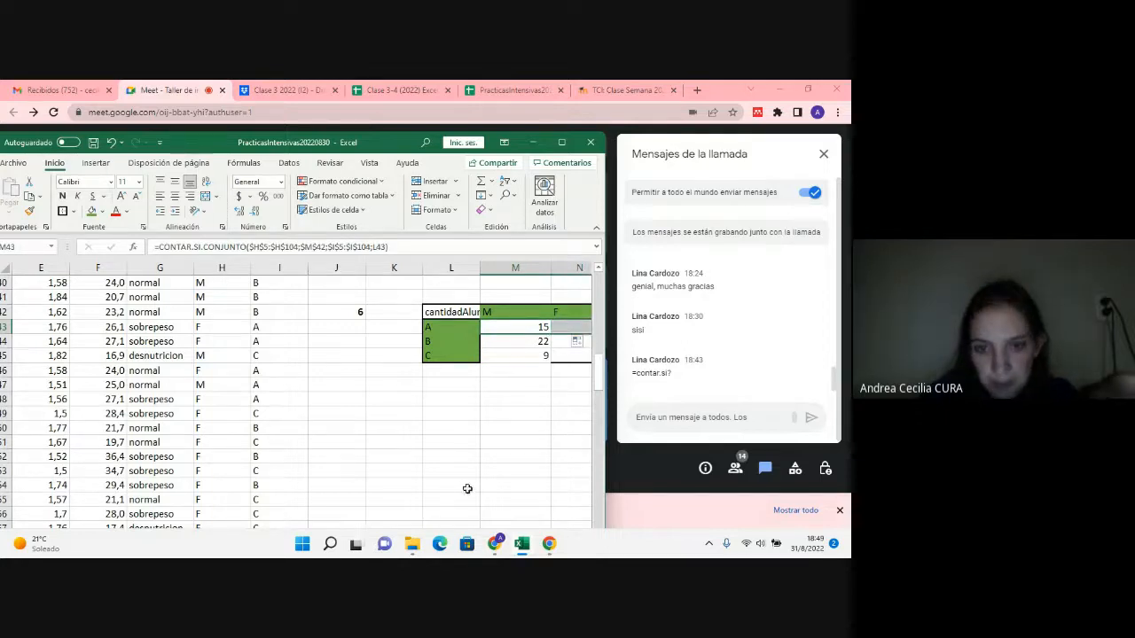
key(Right)
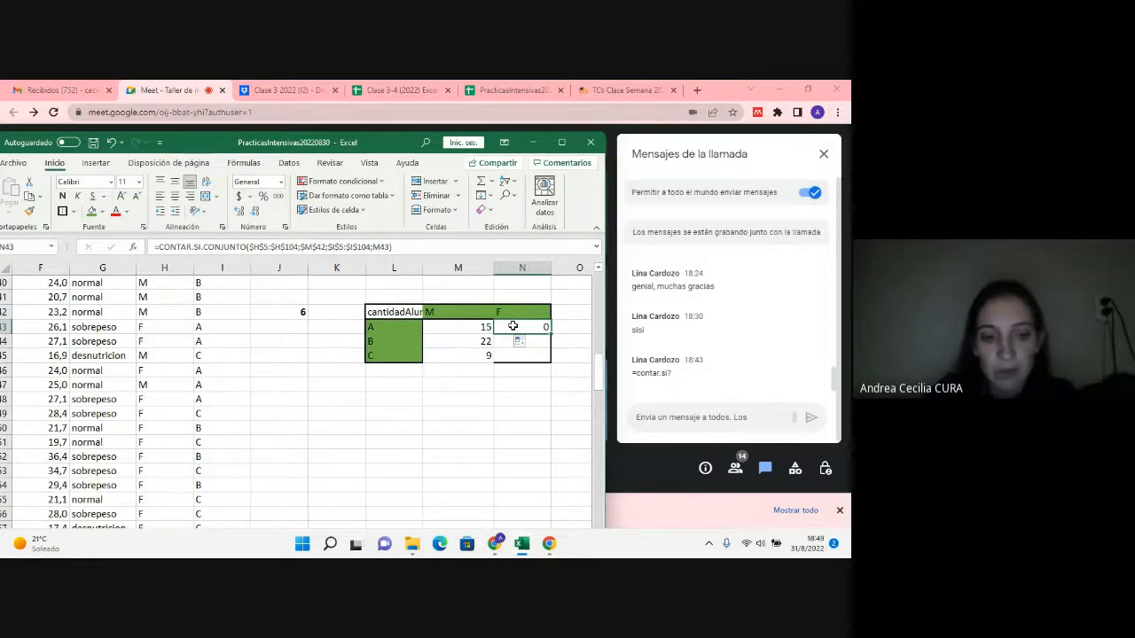
Step: Point the N43 formula's gender criterion to $N$42 and its comisión criterion to L43, and copy it down to N45
double_click(512, 326)
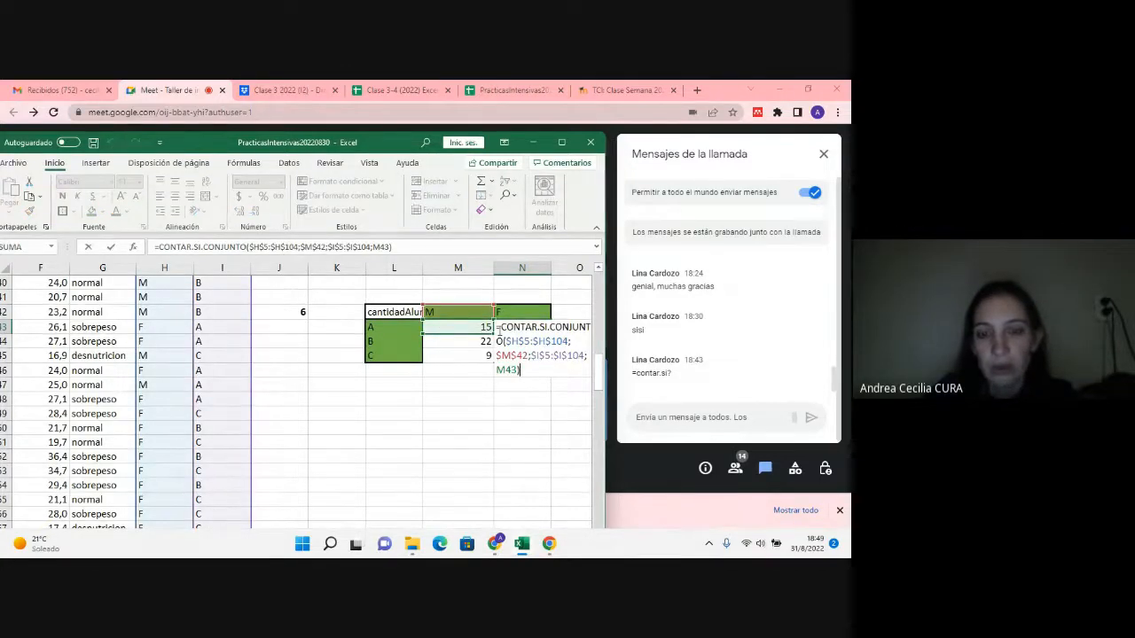
click(404, 340)
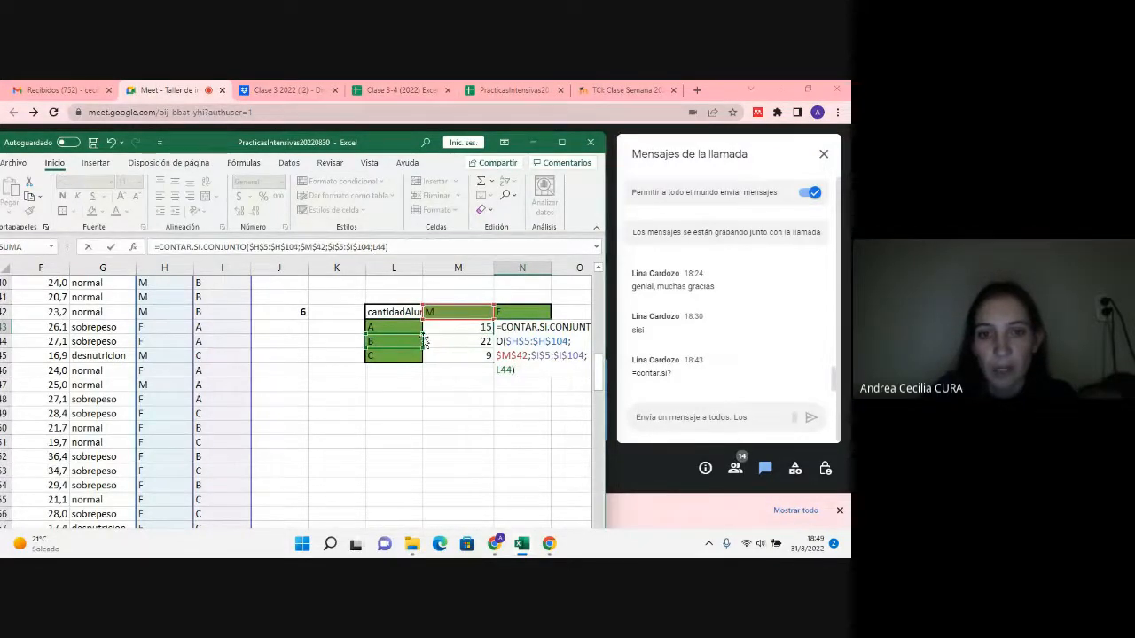
click(379, 328)
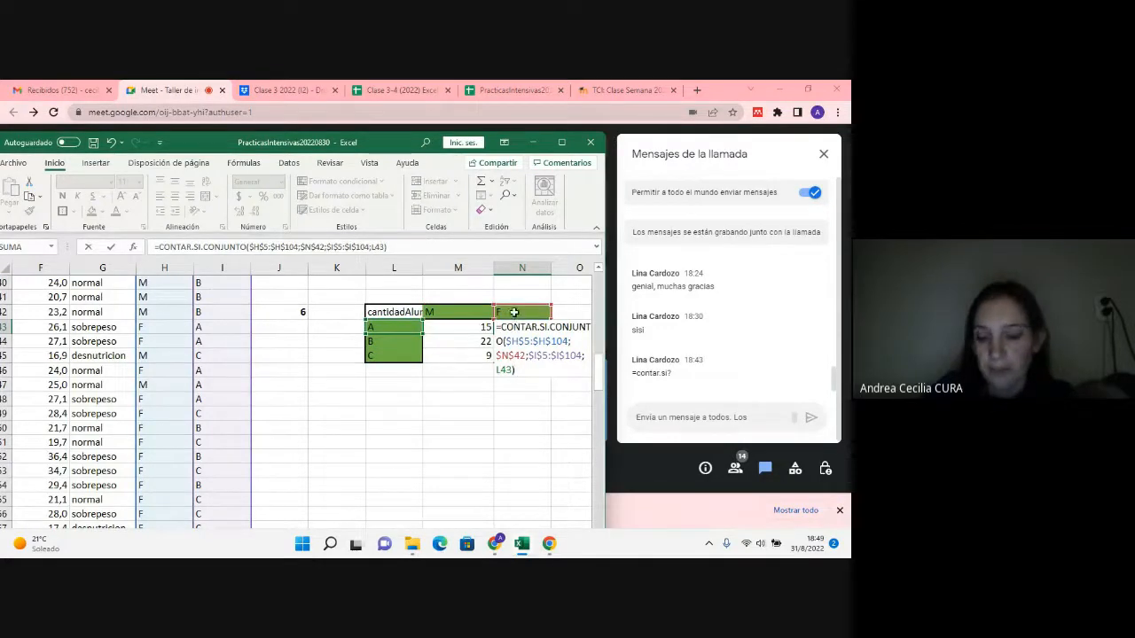
key(Return)
click(522, 328)
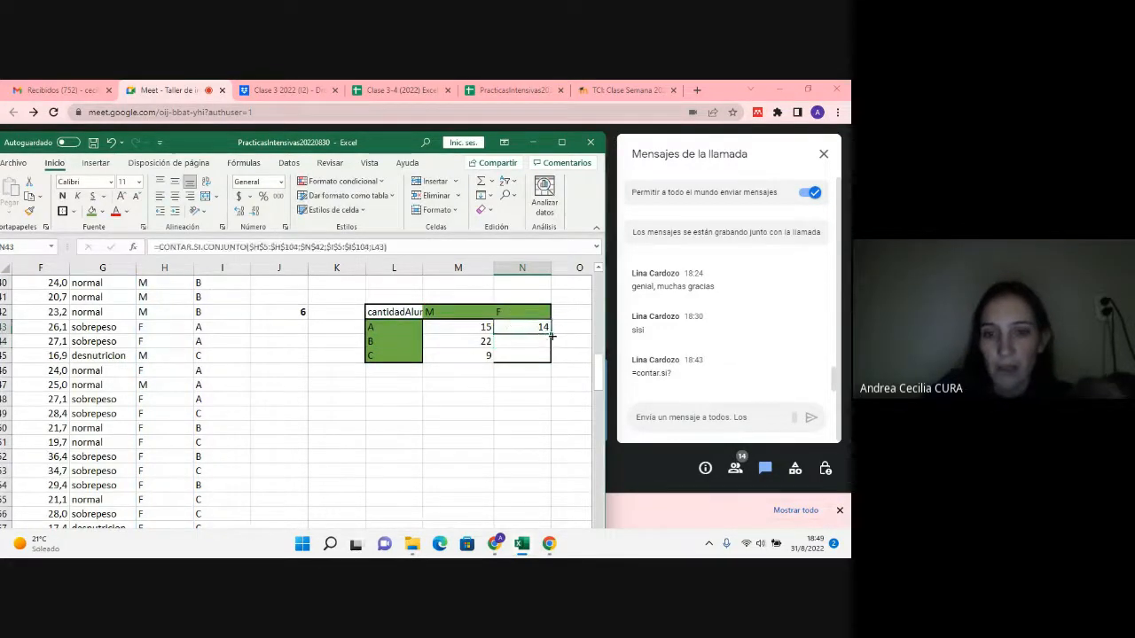
drag(550, 339, 552, 363)
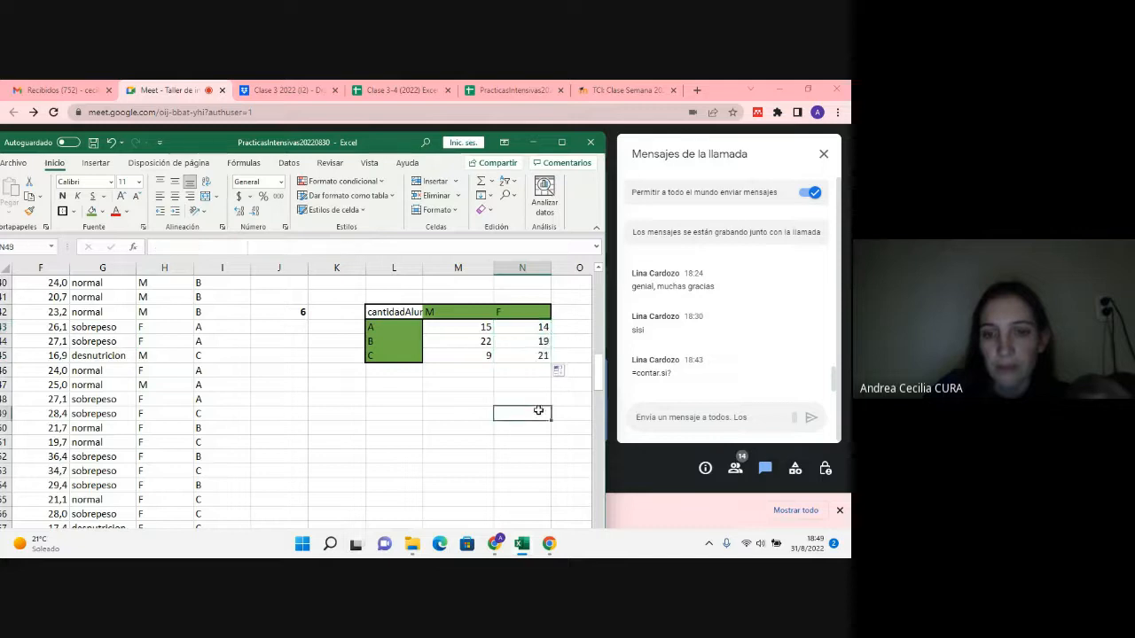
double_click(537, 327)
key(Escape)
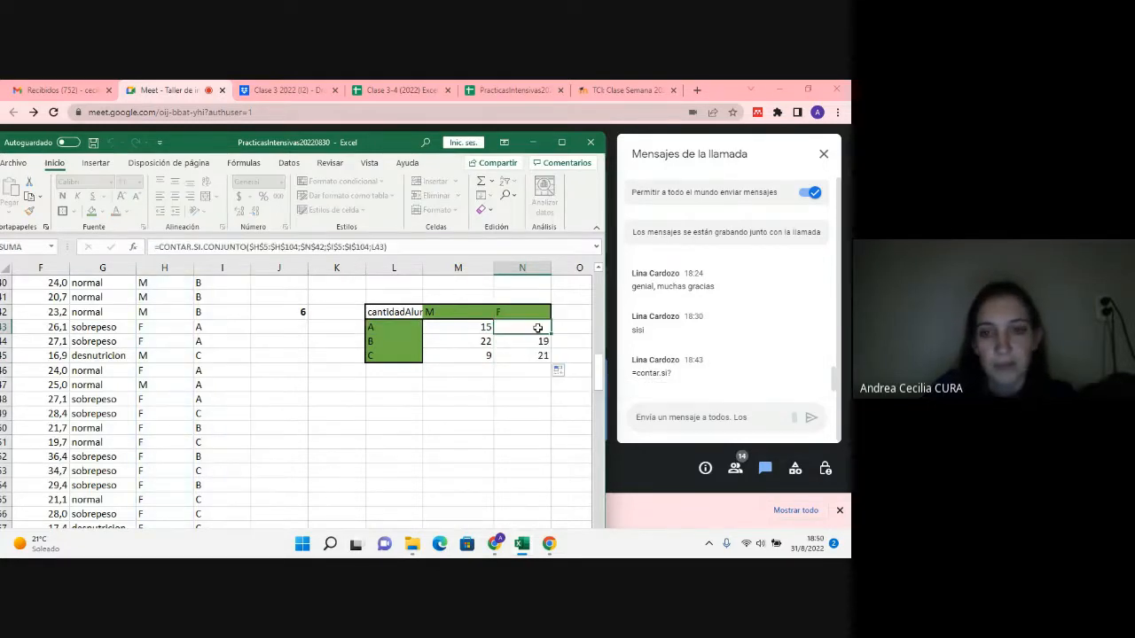
double_click(539, 344)
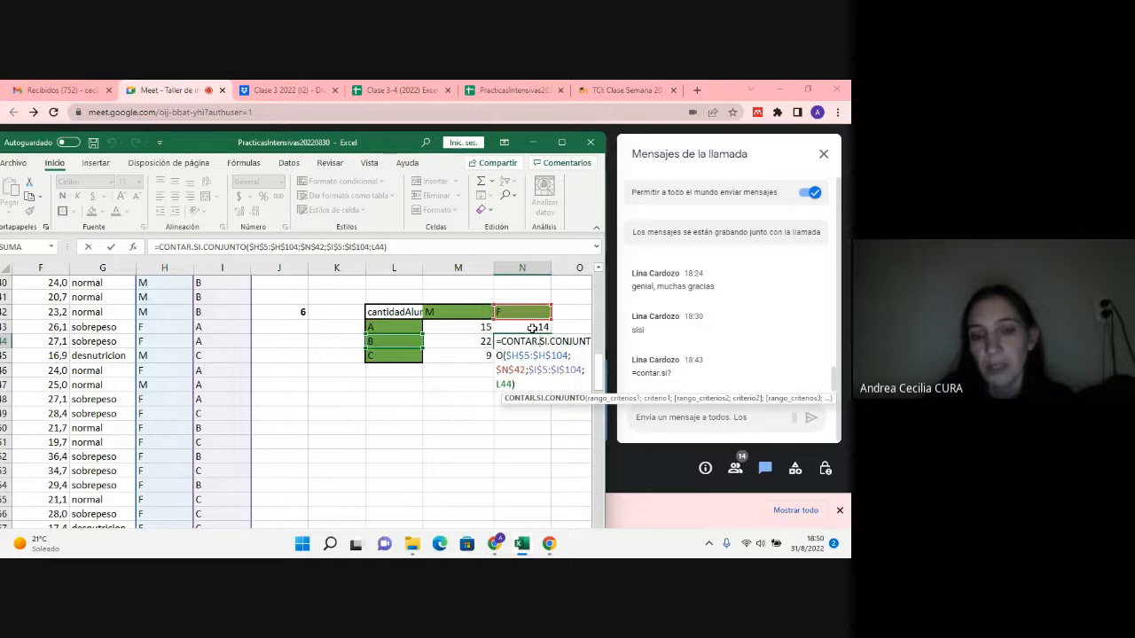
key(ctrl+Return)
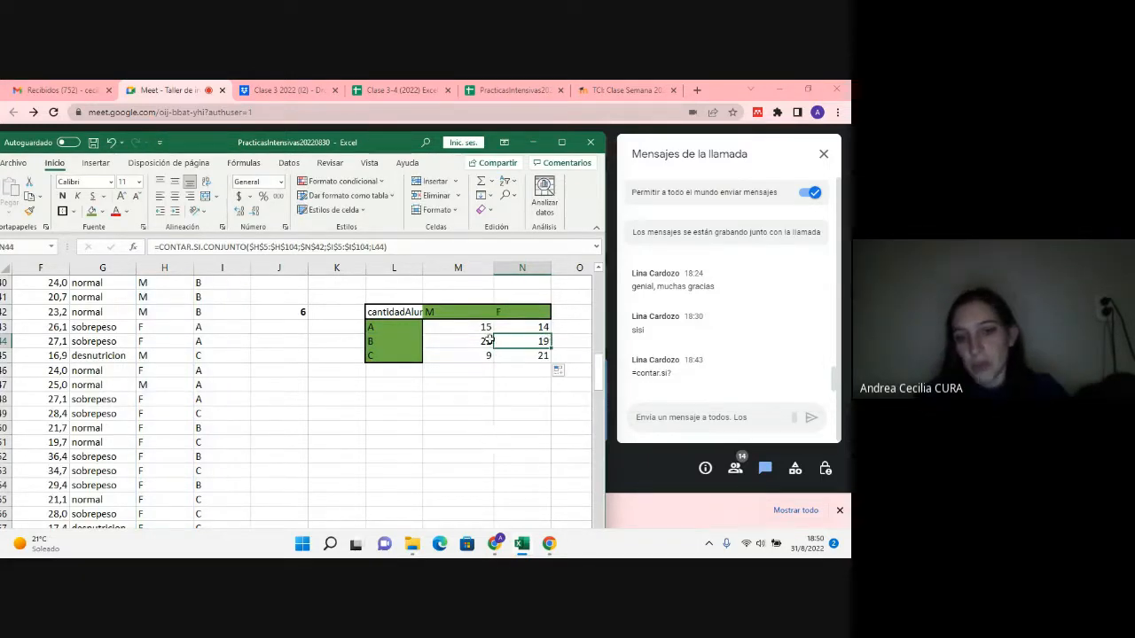
Step: Add up all the counts in the table with =SUMA(M43:N45) in N46
click(522, 370)
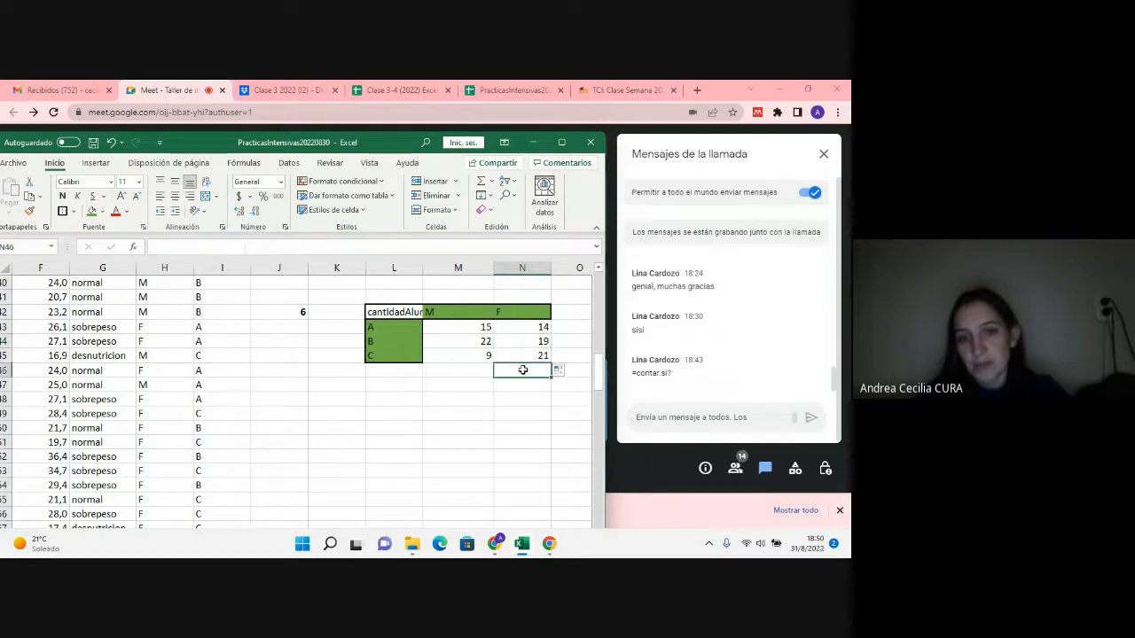
text(=)
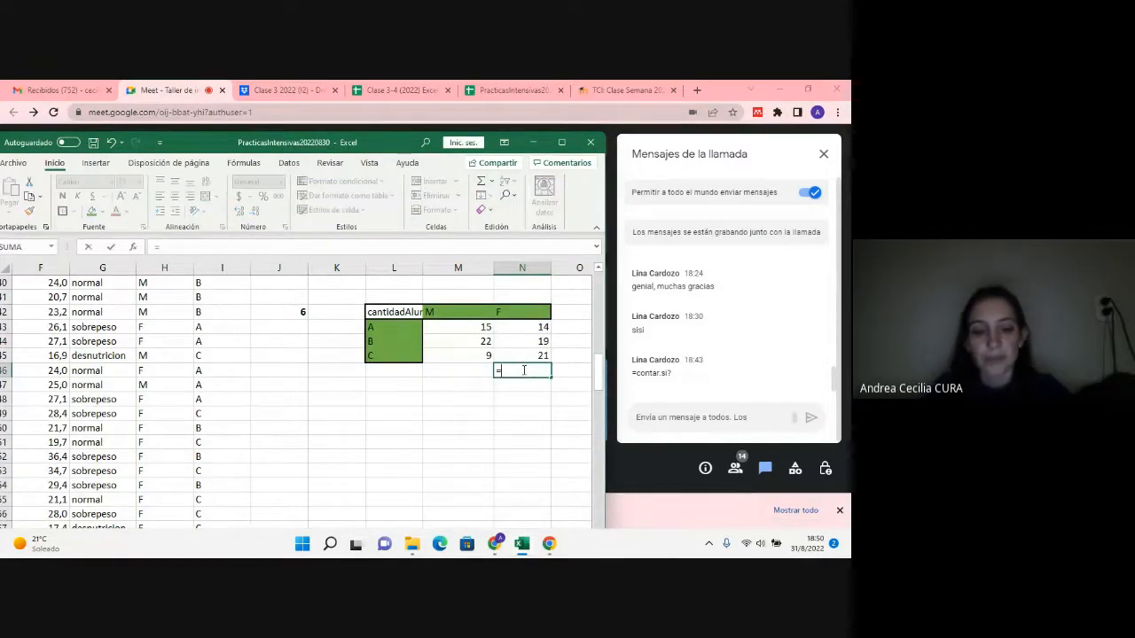
text(suma)
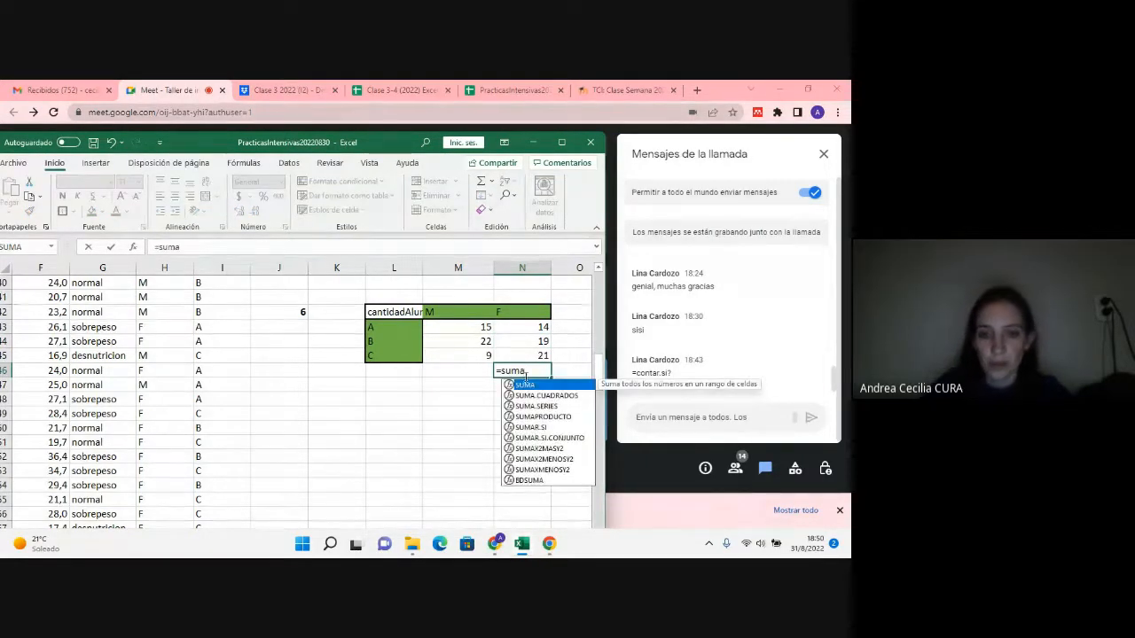
double_click(525, 384)
drag(478, 329, 514, 355)
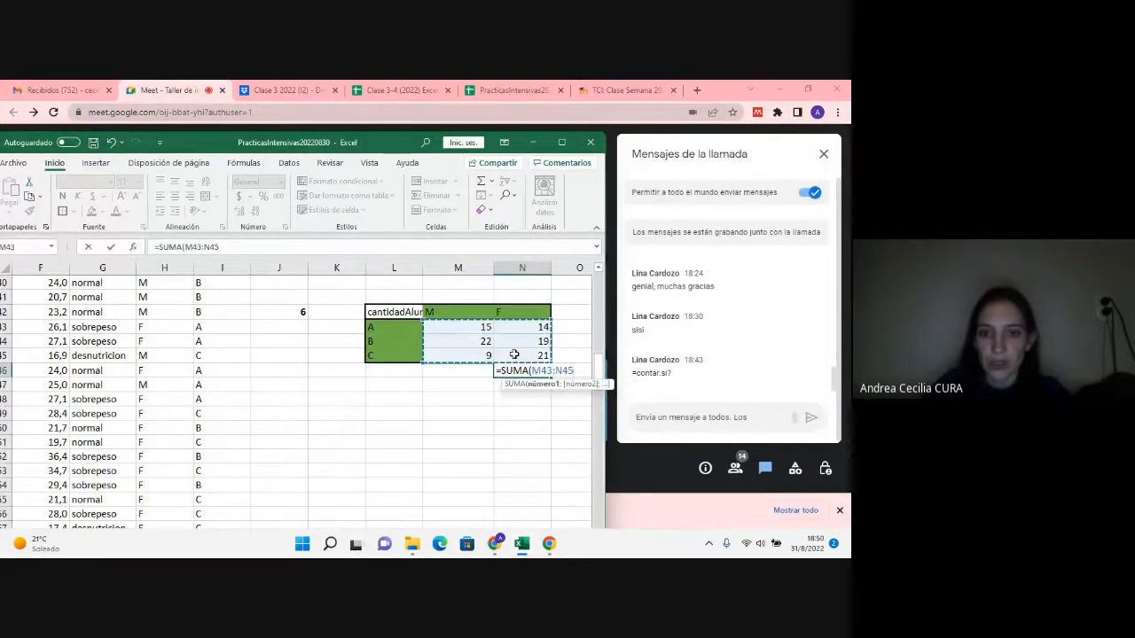
text())
key(Return)
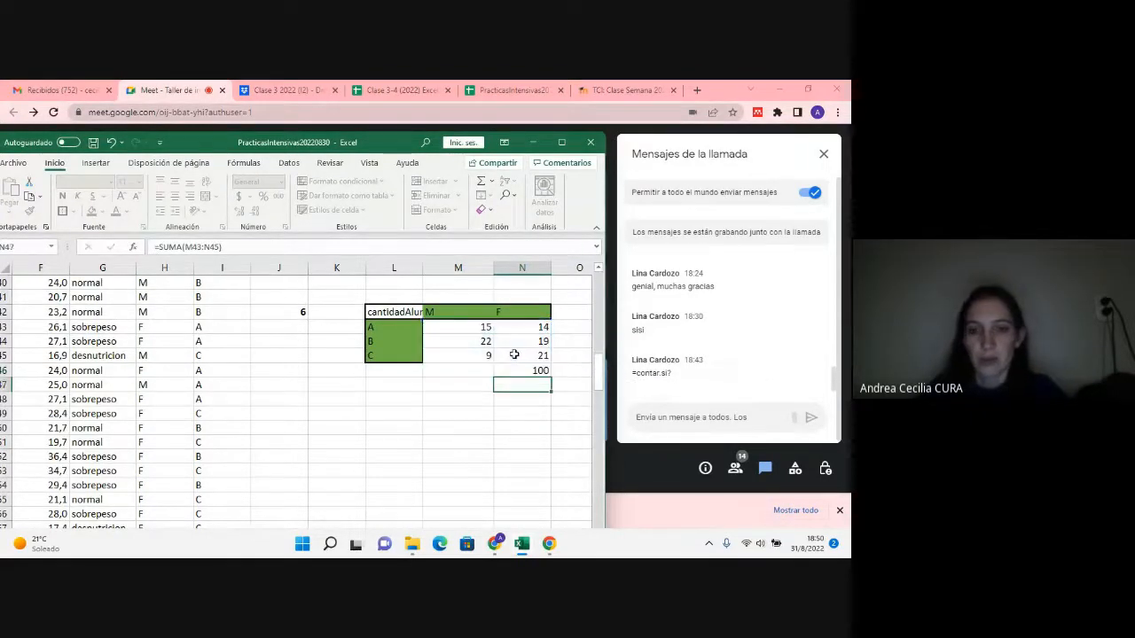
click(521, 369)
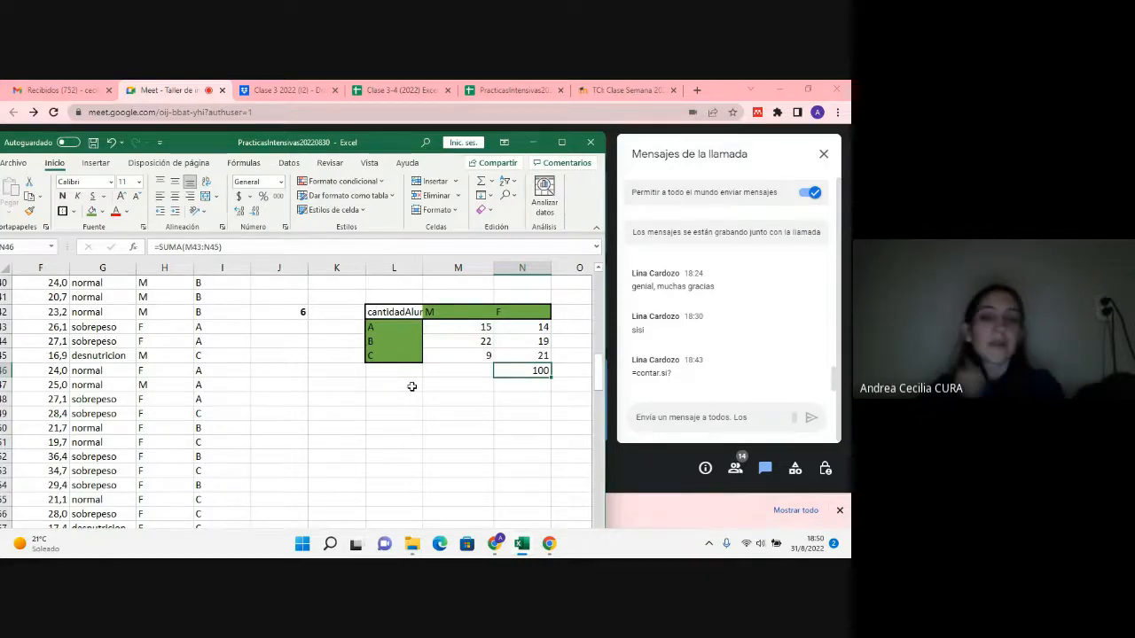
Step: Reread question 6 in the question list, about how many women and men are in each comisión
scroll(411, 387, up, 2)
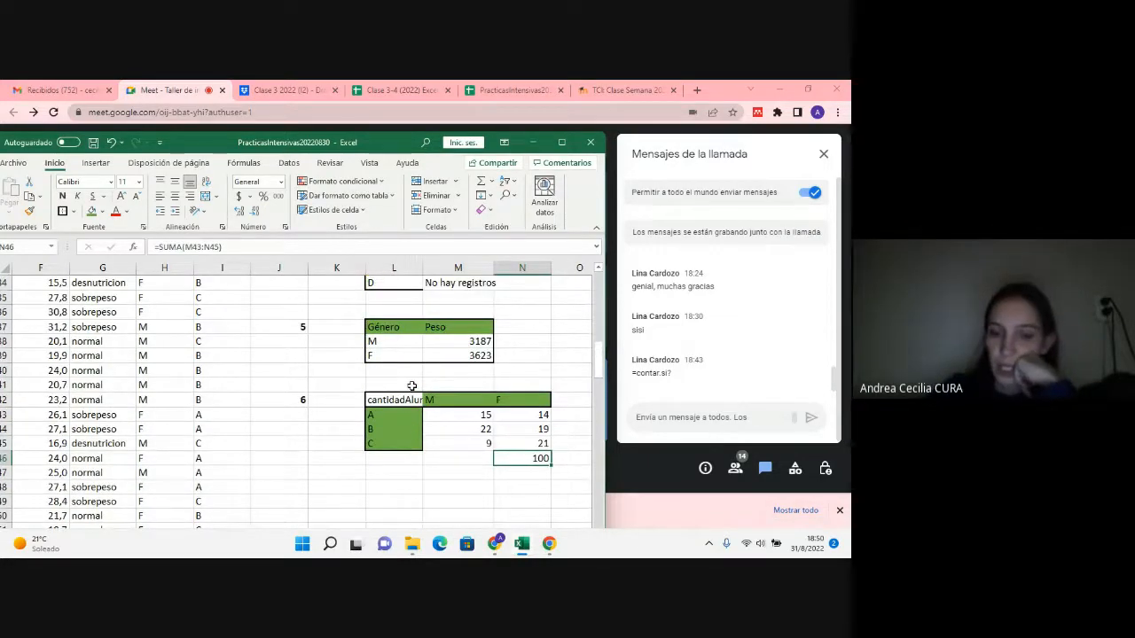
scroll(411, 386, up, 10)
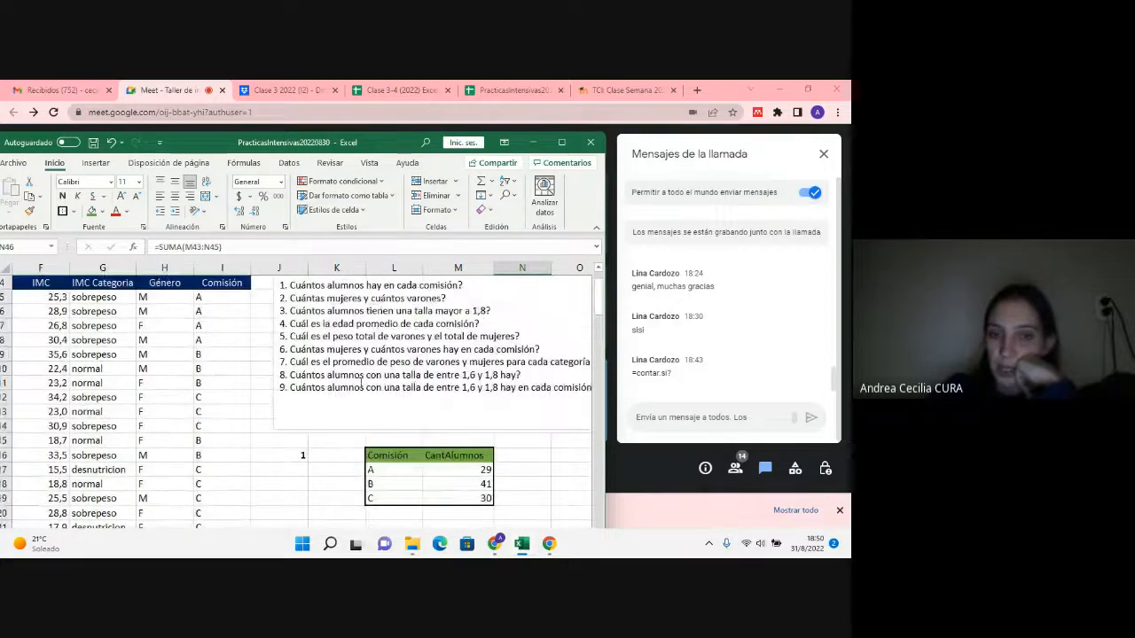
click(292, 350)
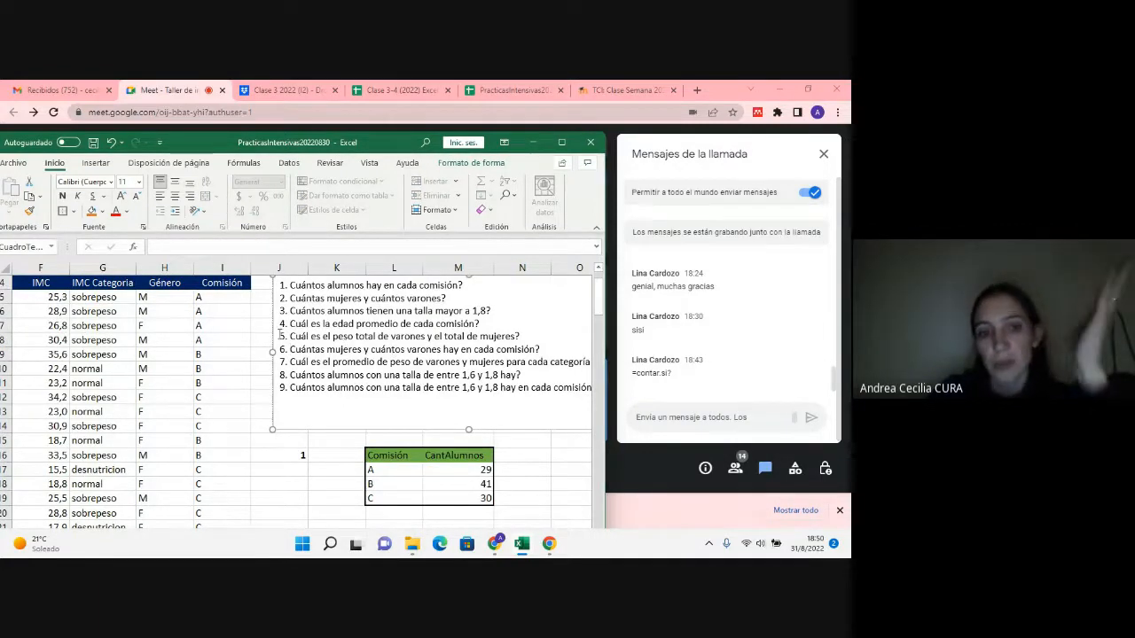
mouse_move(312, 355)
mouse_down()
mouse_move(293, 364)
mouse_move(328, 351)
mouse_up()
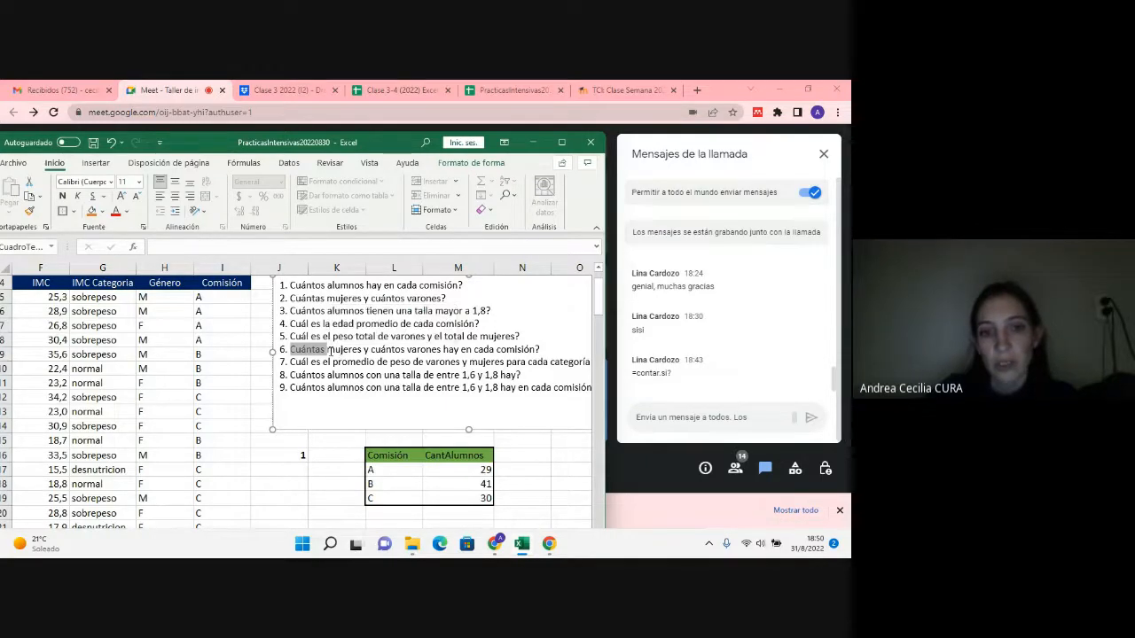
drag(328, 350, 391, 351)
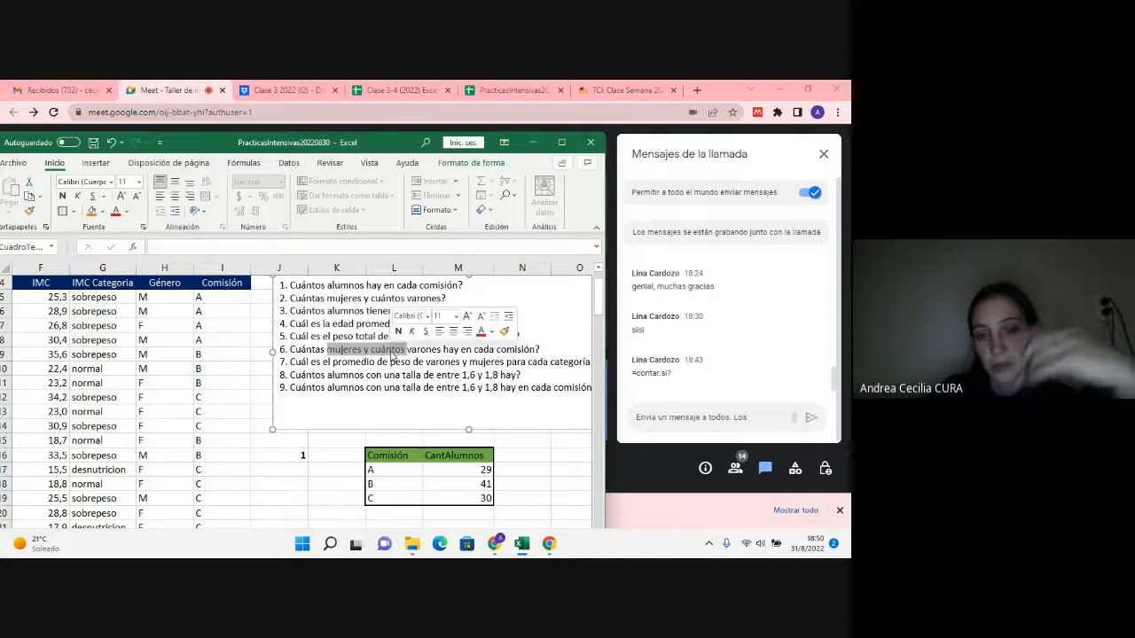
drag(445, 349, 530, 349)
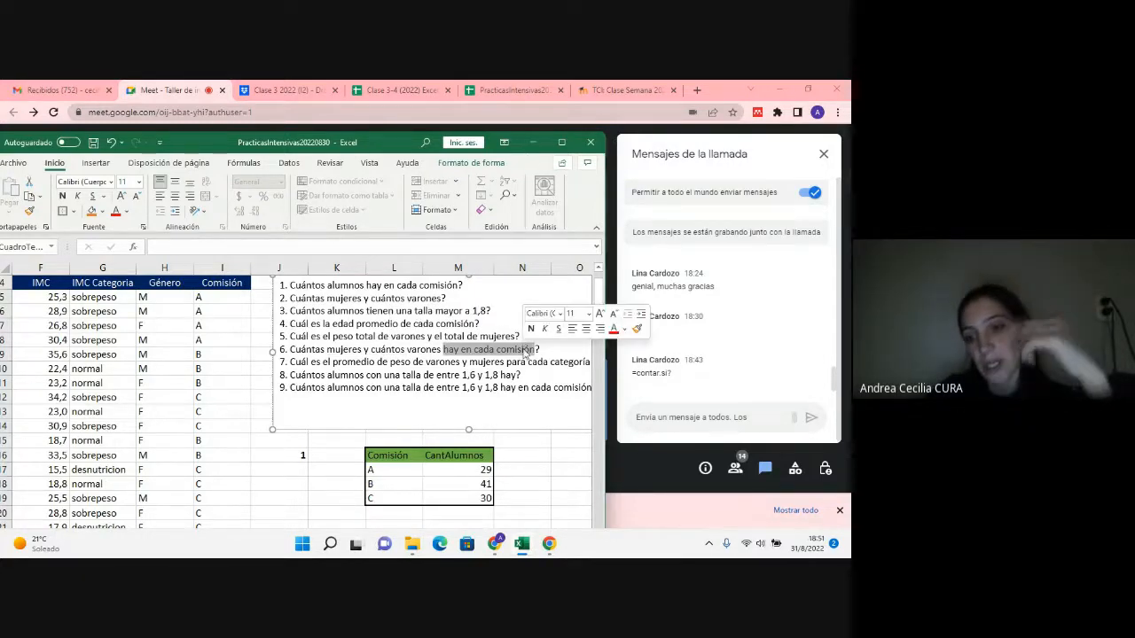
Step: Read question 7 in the question list, about the average weight of men and women for each IMC category
scroll(525, 352, down, 1)
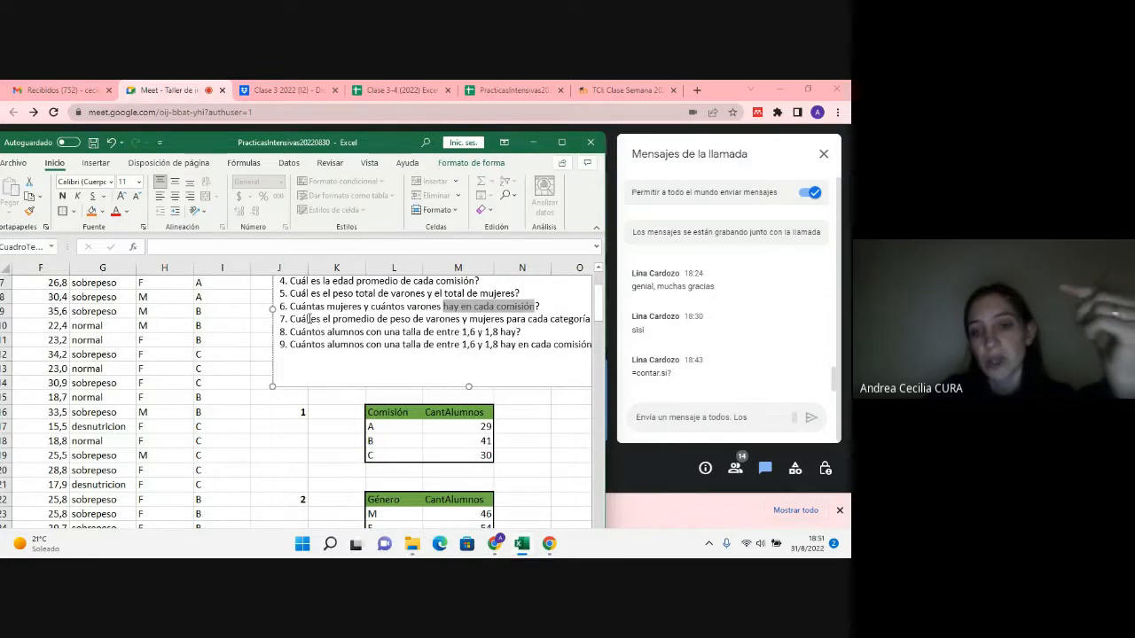
drag(528, 321, 277, 355)
scroll(277, 355, down, 1)
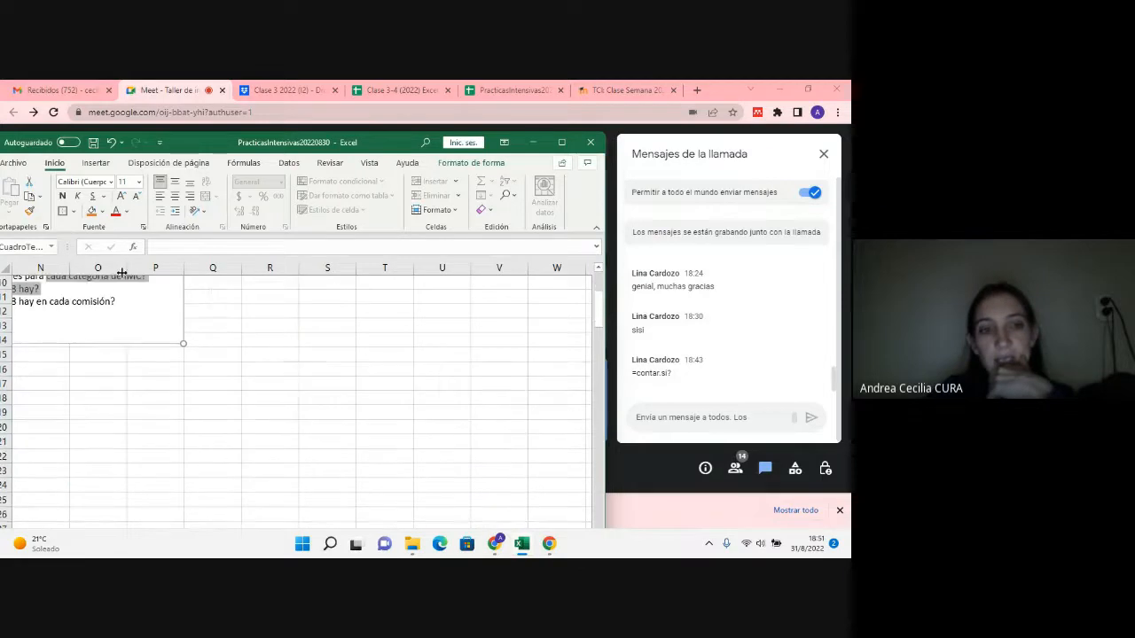
click(112, 282)
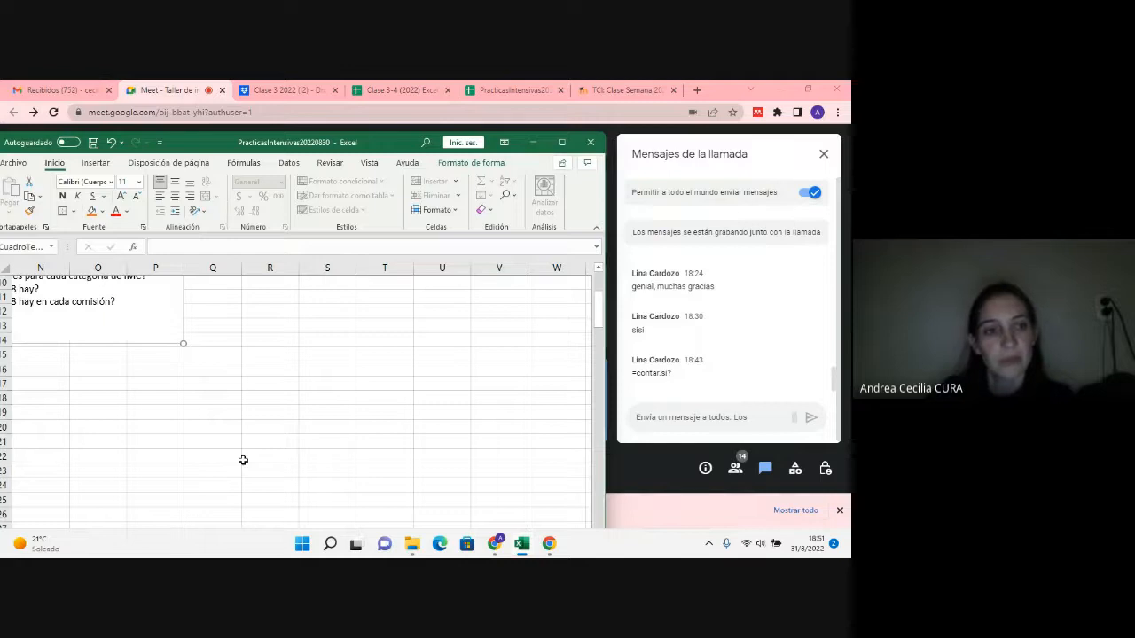
click(33, 354)
key(Left)
key(Left)
key(Left)
key(Left)
key(Left)
key(Left)
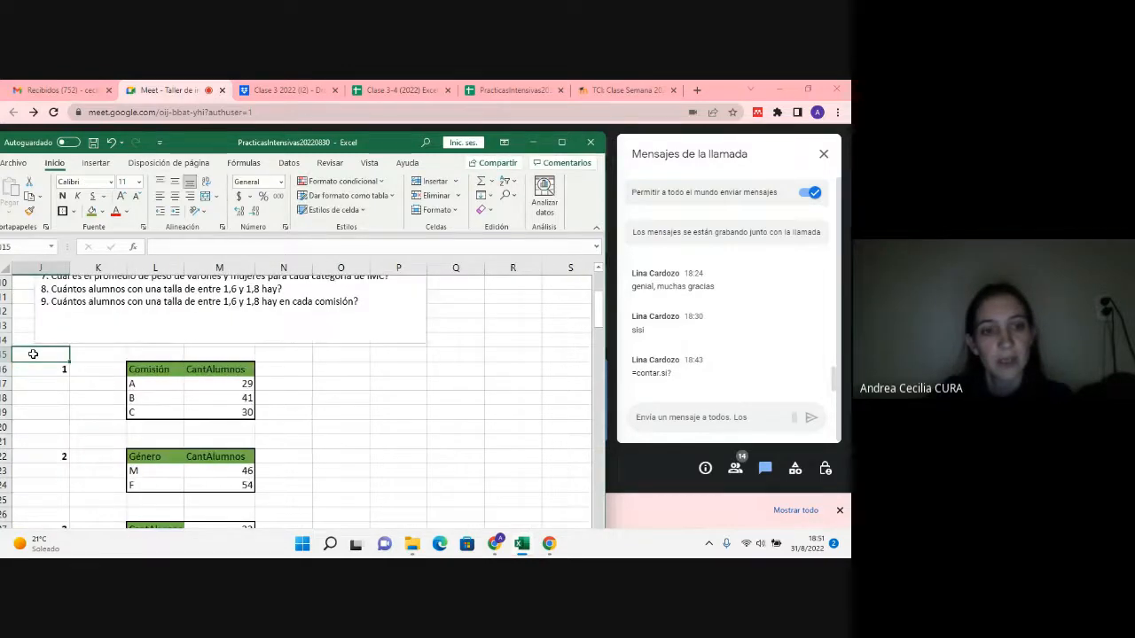
scroll(220, 390, up, 1)
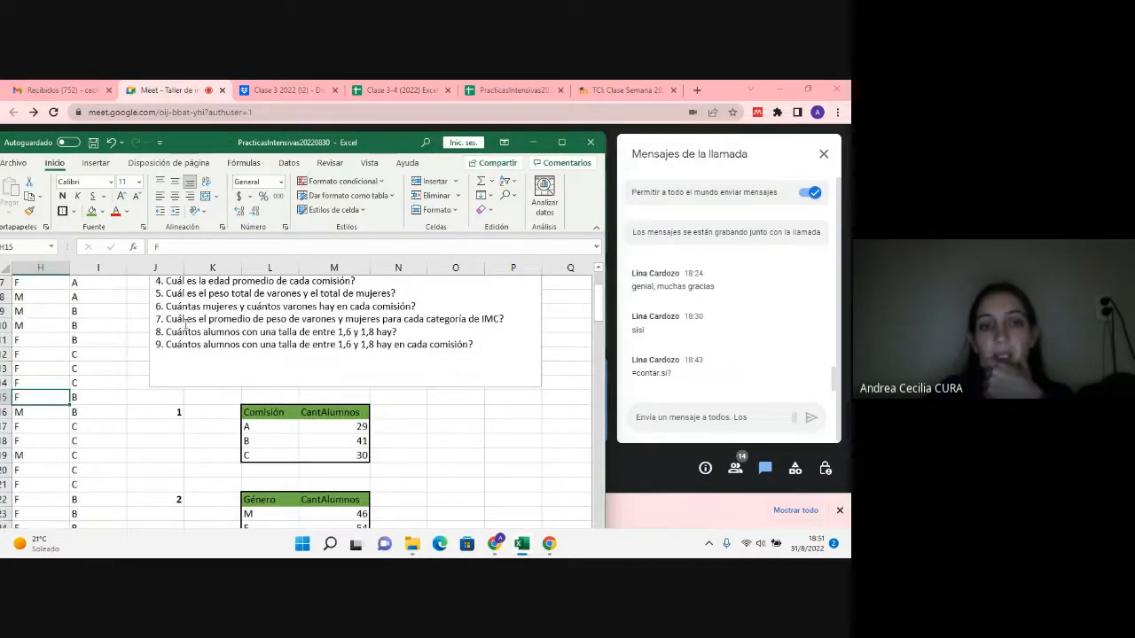
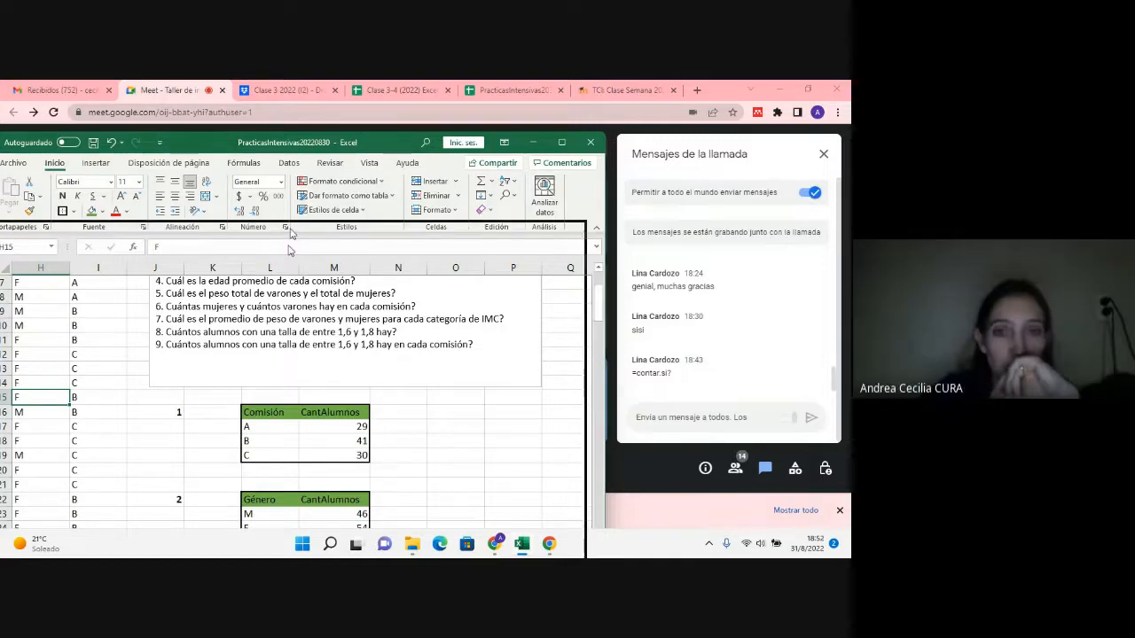
Step: Enter 7 in J48 as the question number for the next answer table
drag(301, 153, 272, 312)
drag(324, 170, 315, 145)
scroll(325, 296, down, 9)
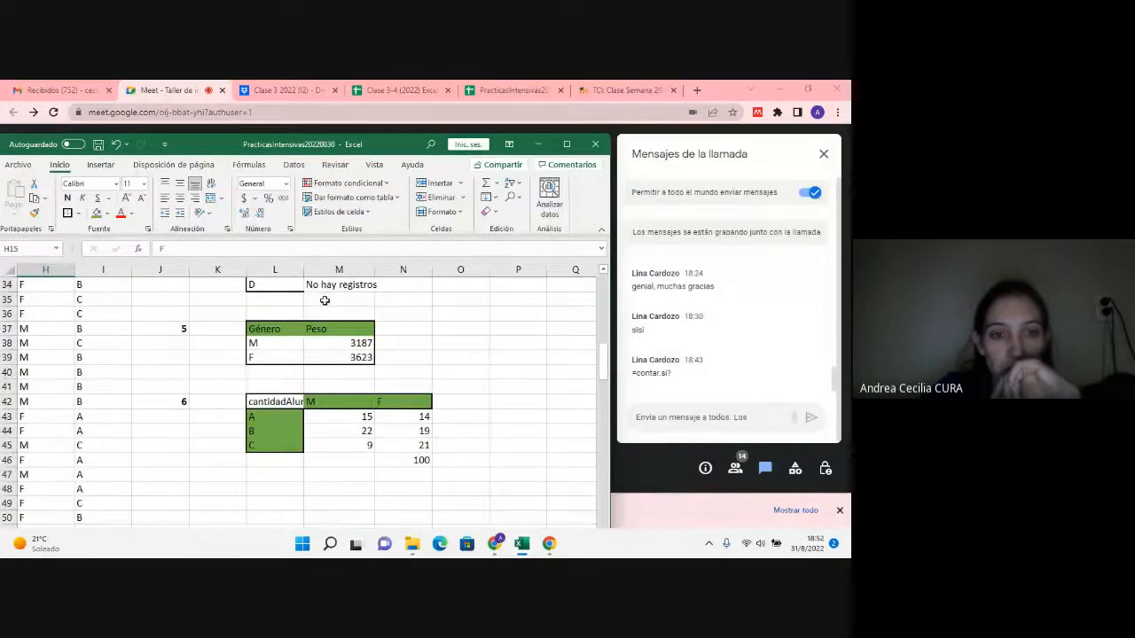
scroll(325, 300, up, 1)
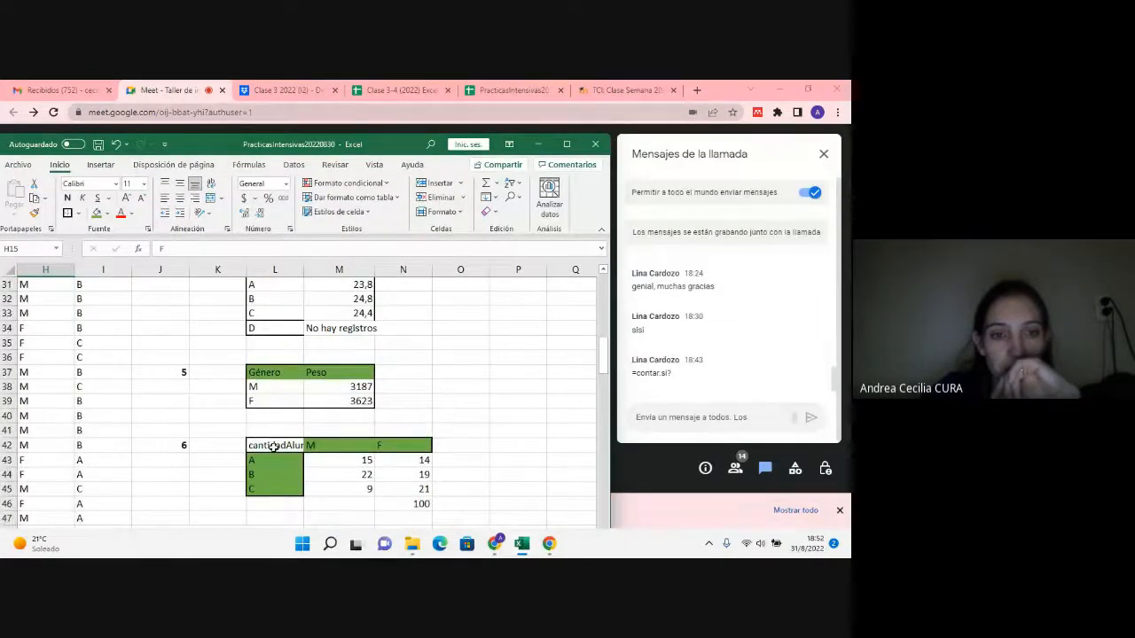
drag(275, 446, 381, 489)
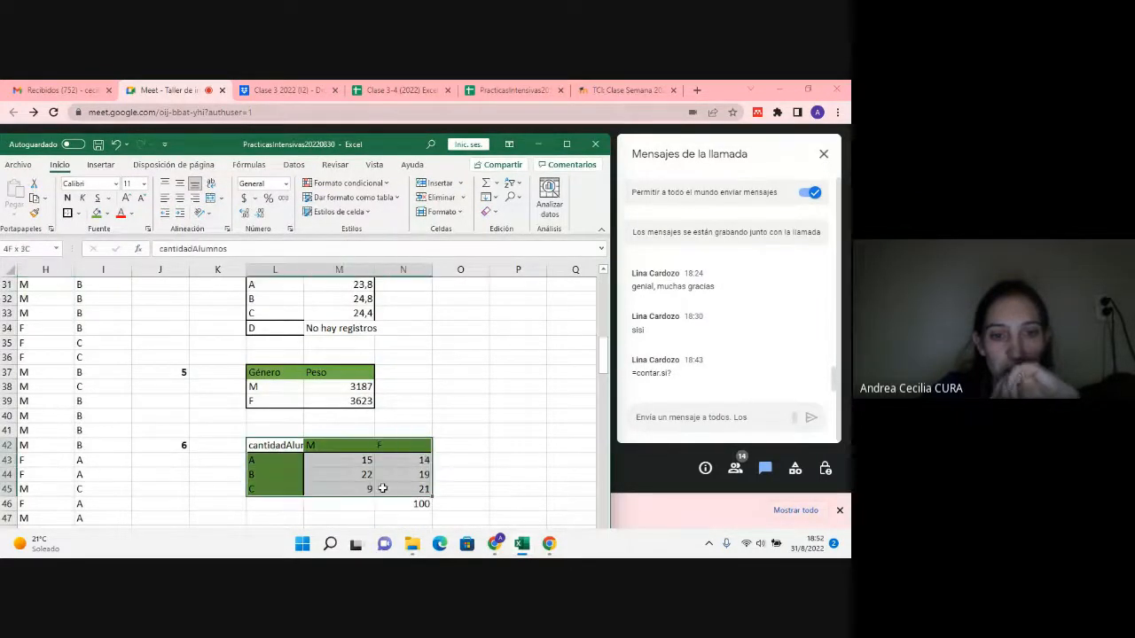
key(ctrl+c)
scroll(198, 429, down, 4)
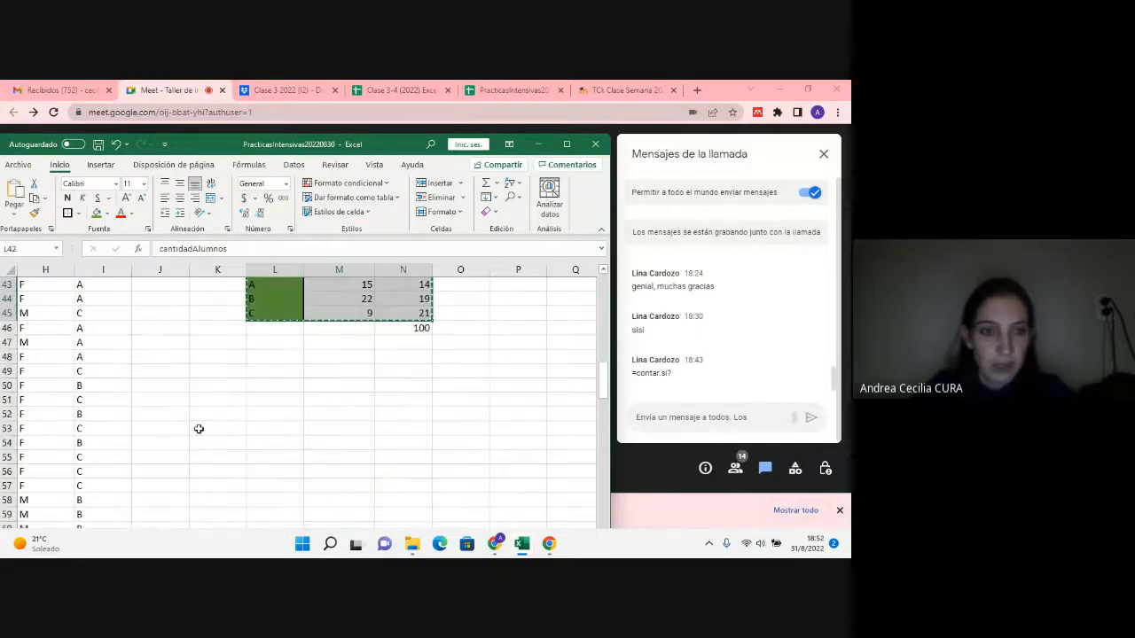
click(183, 361)
text(7)
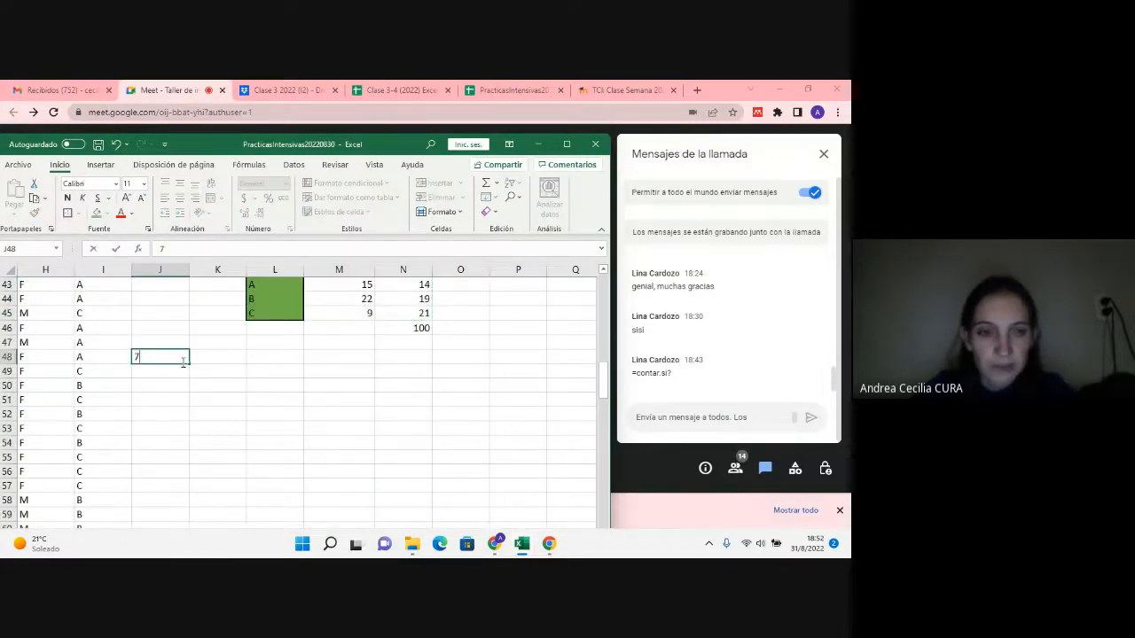
key(Tab)
key(Tab)
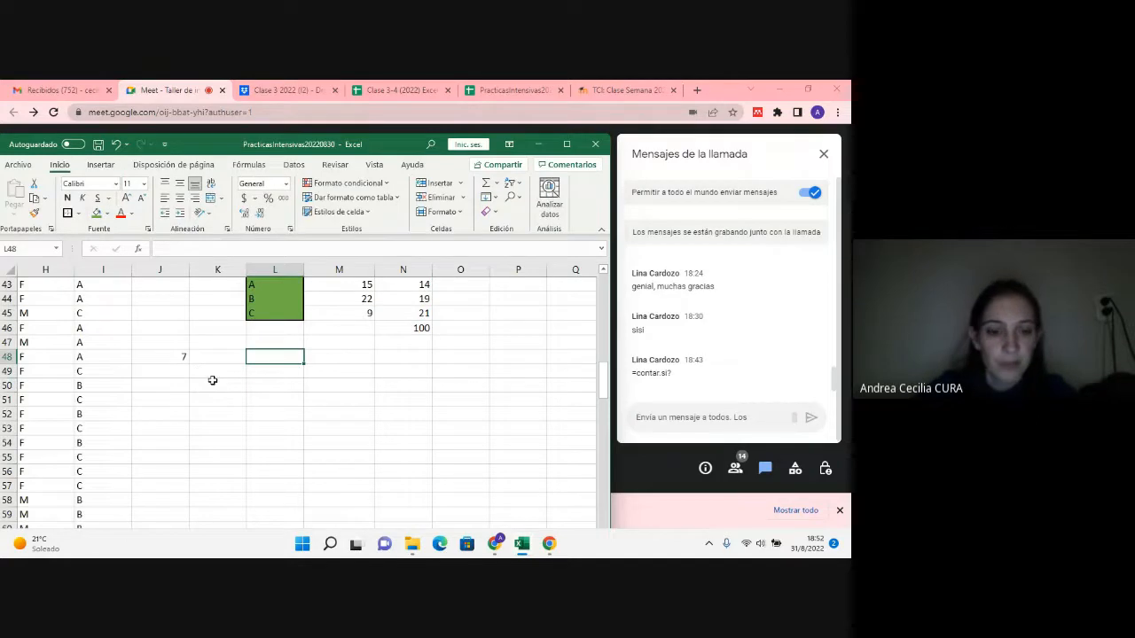
Step: Copy the question 6 table in L42:N45 and paste it at L48 as the base for question 7
scroll(236, 341, up, 2)
drag(252, 356, 396, 405)
key(ctrl+c)
click(263, 446)
key(ctrl+v)
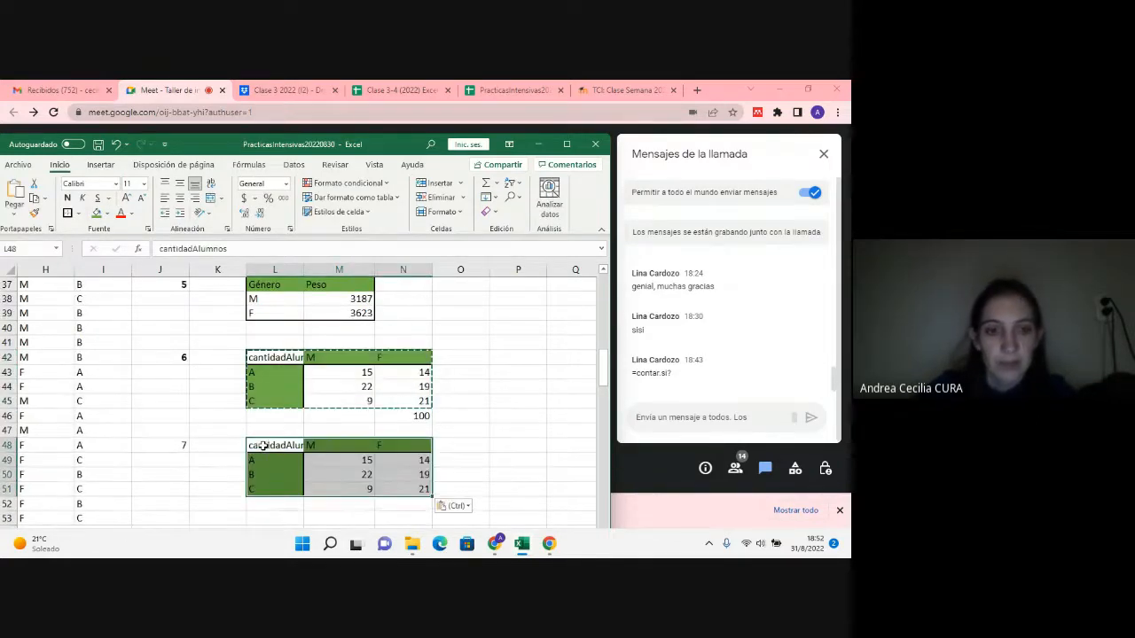
click(286, 446)
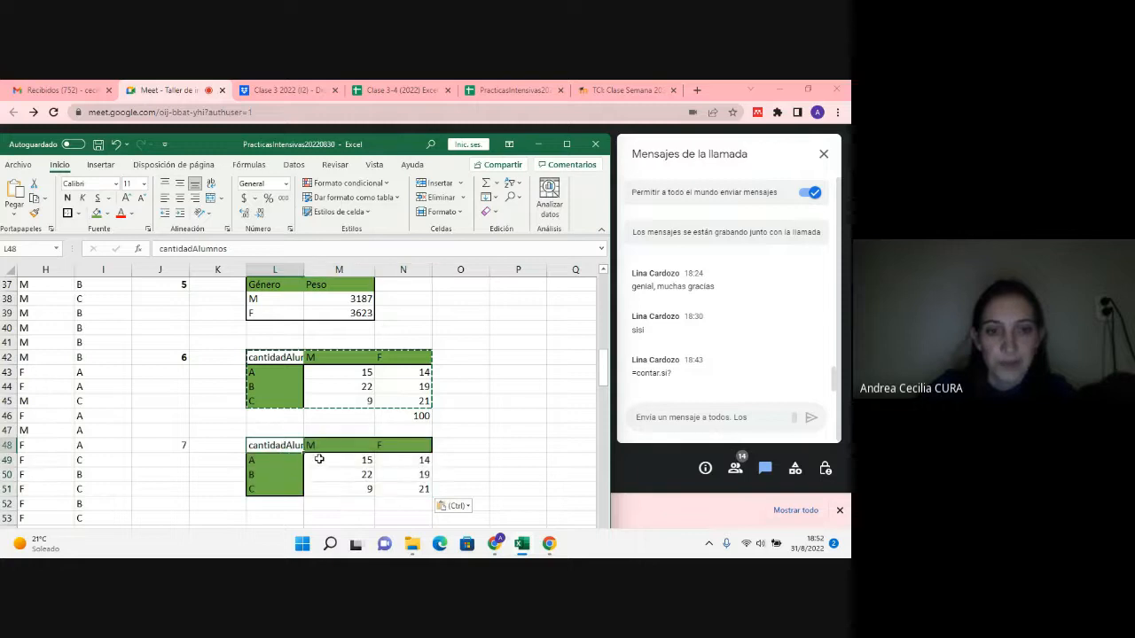
Step: Replace the row labels in L49:L51 with the IMC categories Desnutricion, Normal and Sobrepeso
click(300, 456)
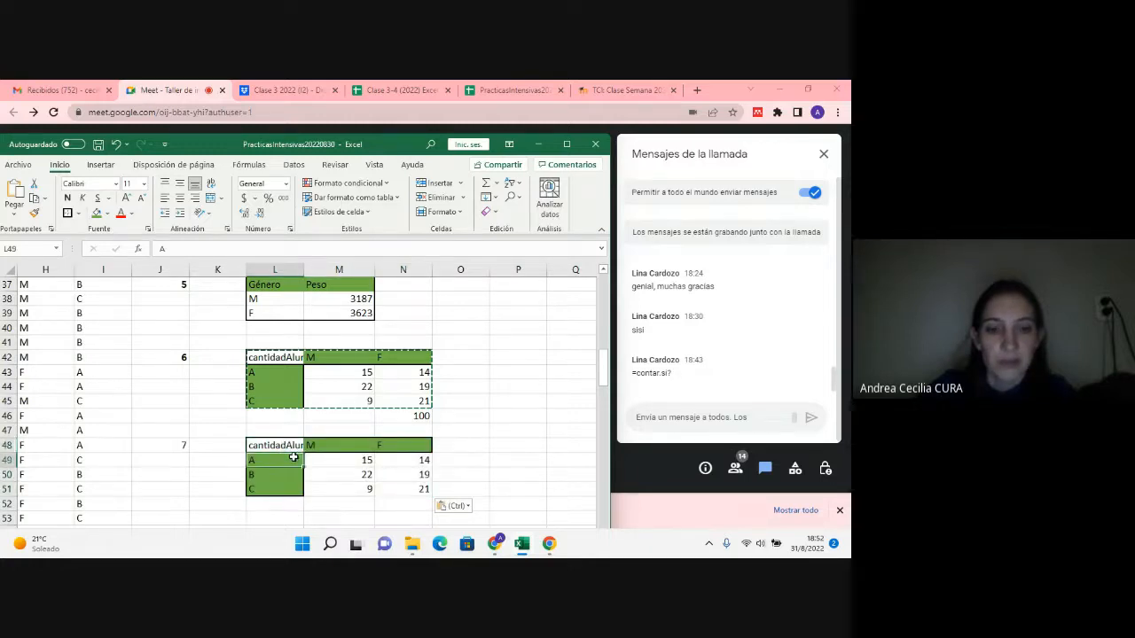
scroll(195, 462, up, 11)
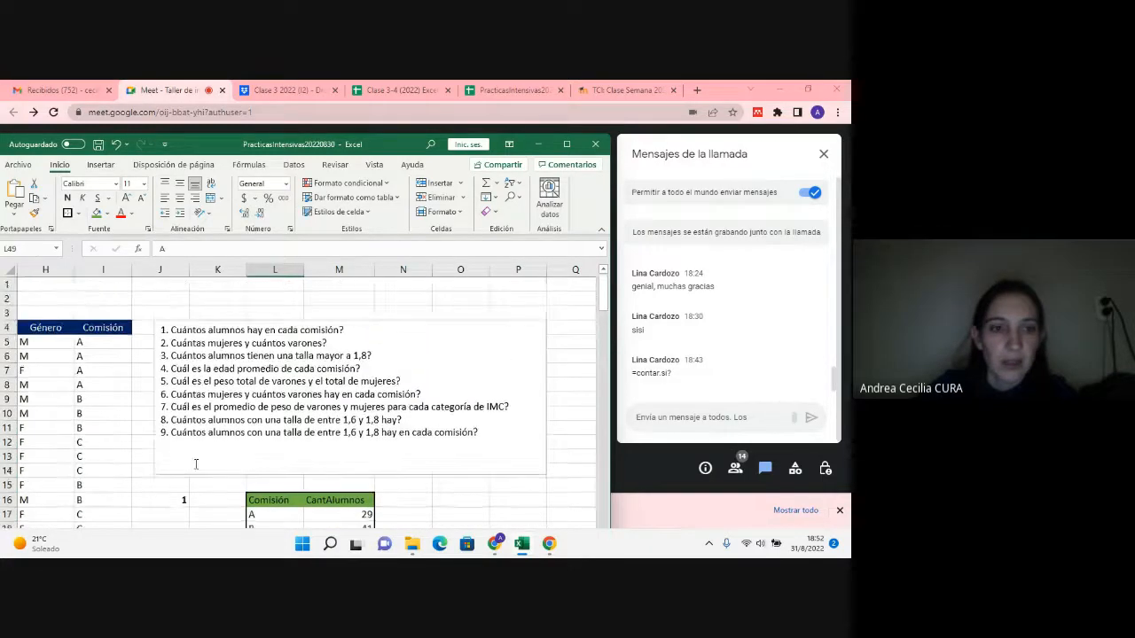
scroll(196, 464, down, 10)
scroll(195, 463, down, 2)
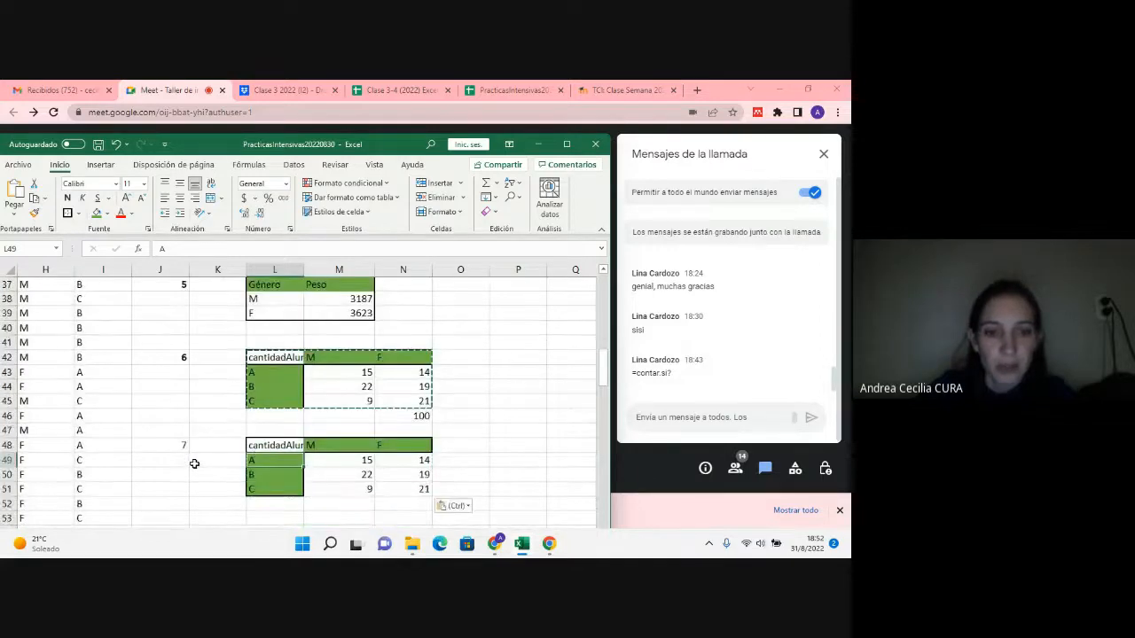
key(Right)
click(264, 462)
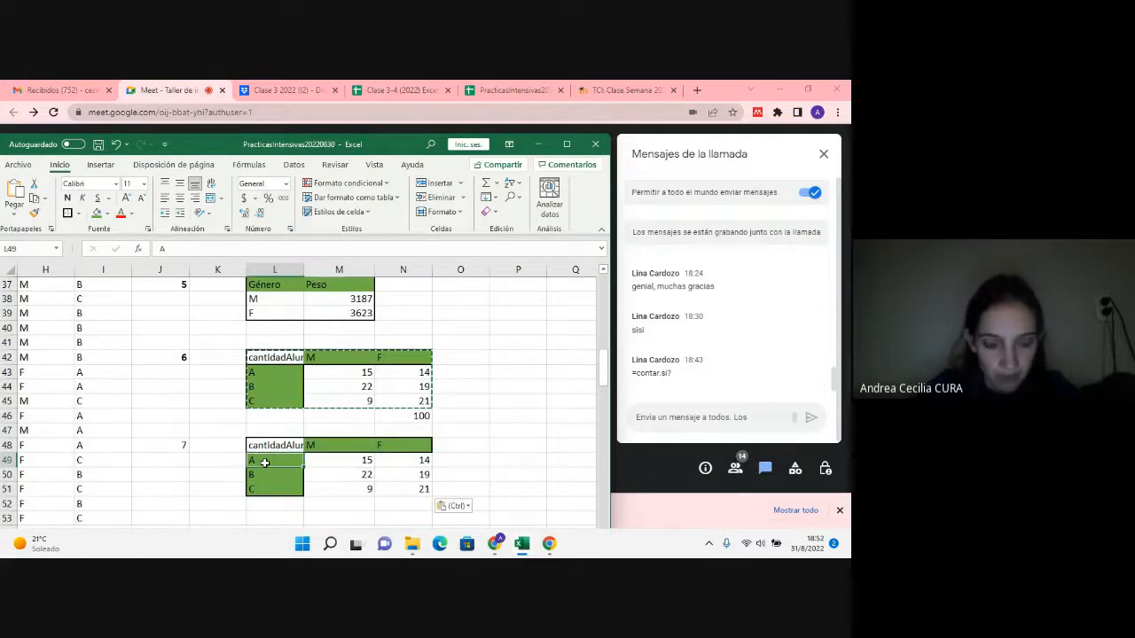
text(Desnutr)
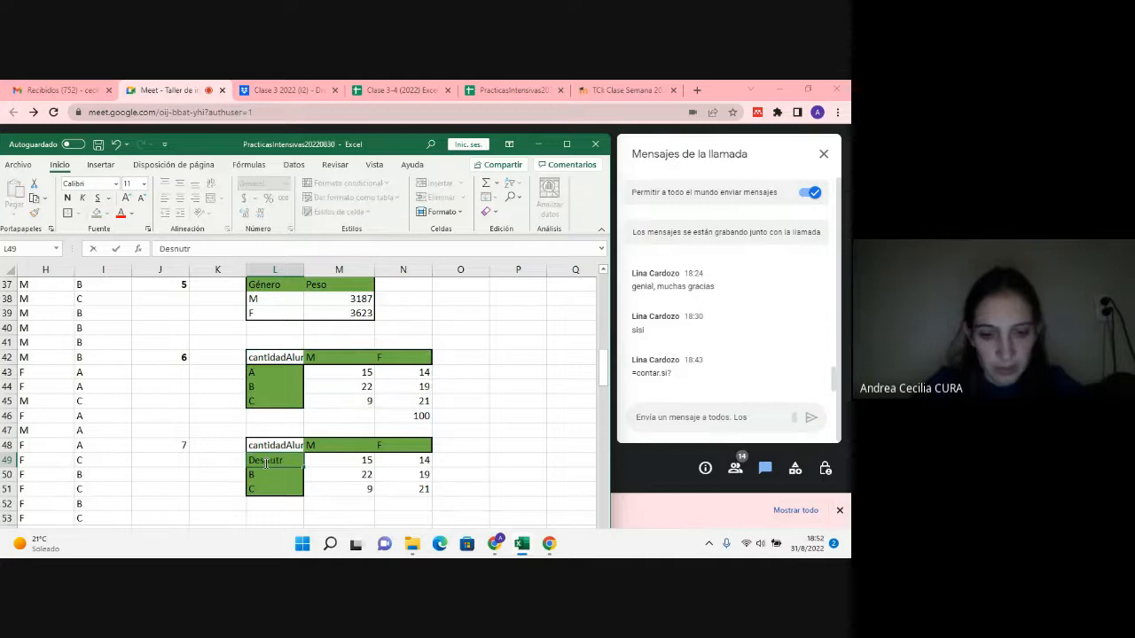
text(icion)
key(Return)
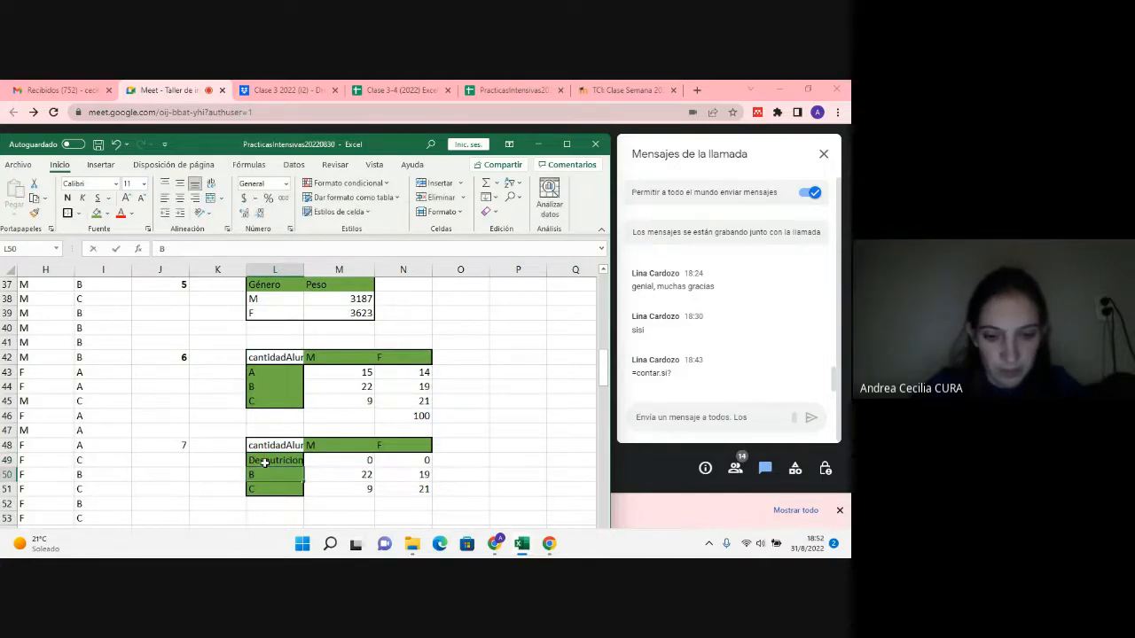
text(Normal)
key(Return)
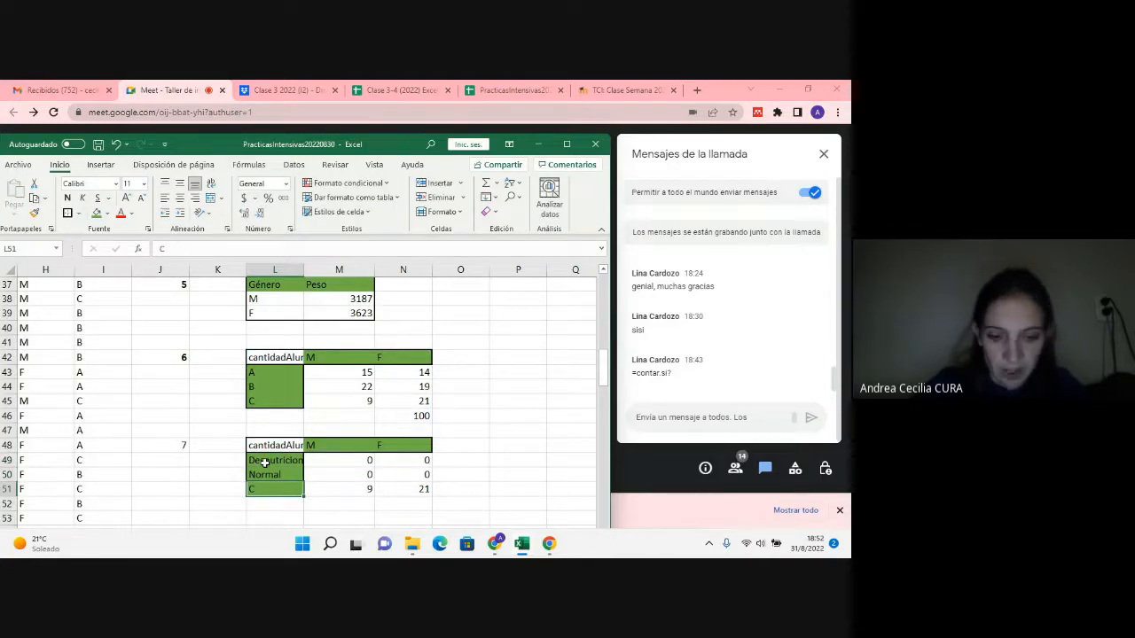
text(Sobrepeso)
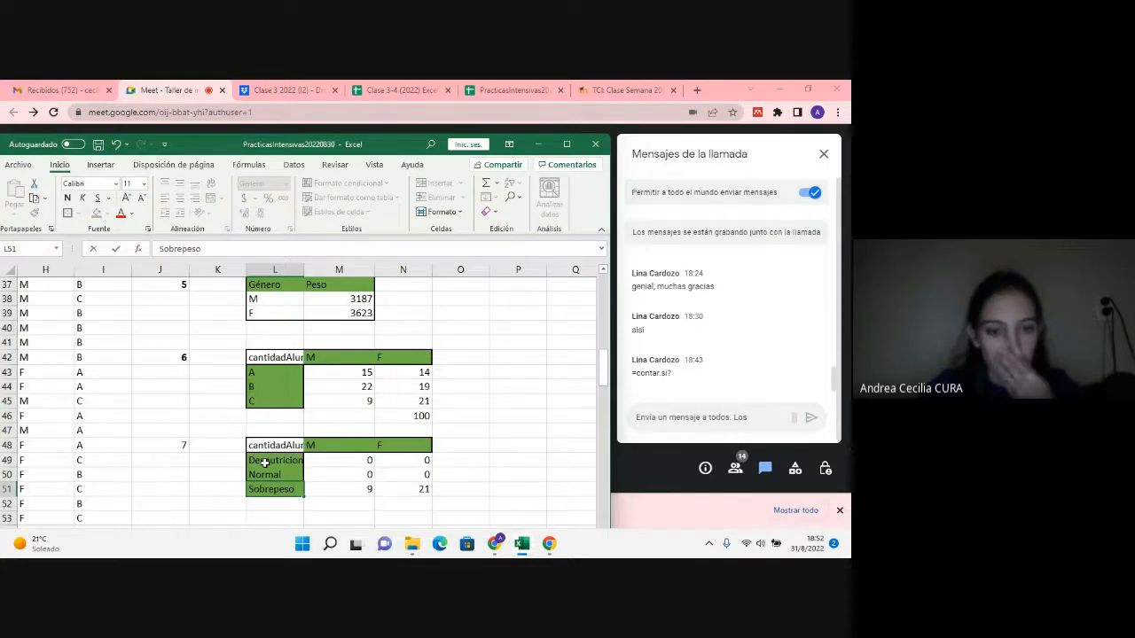
Step: Check the new row labels against the category names in the data's IMC Categoría column
drag(264, 463, 270, 507)
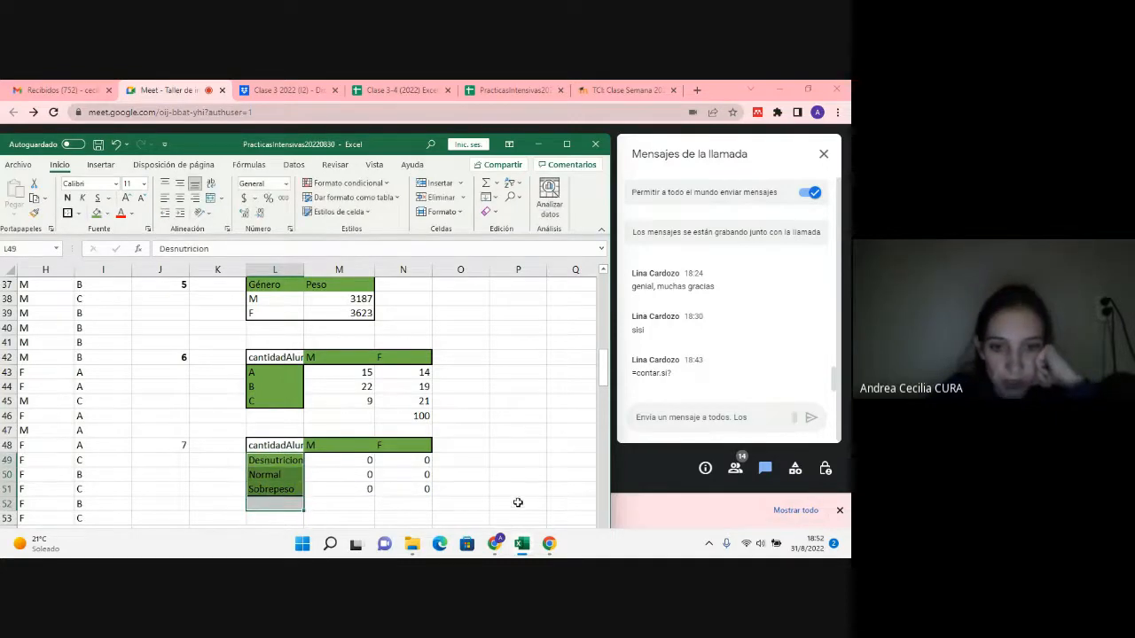
click(148, 411)
drag(103, 401, 99, 371)
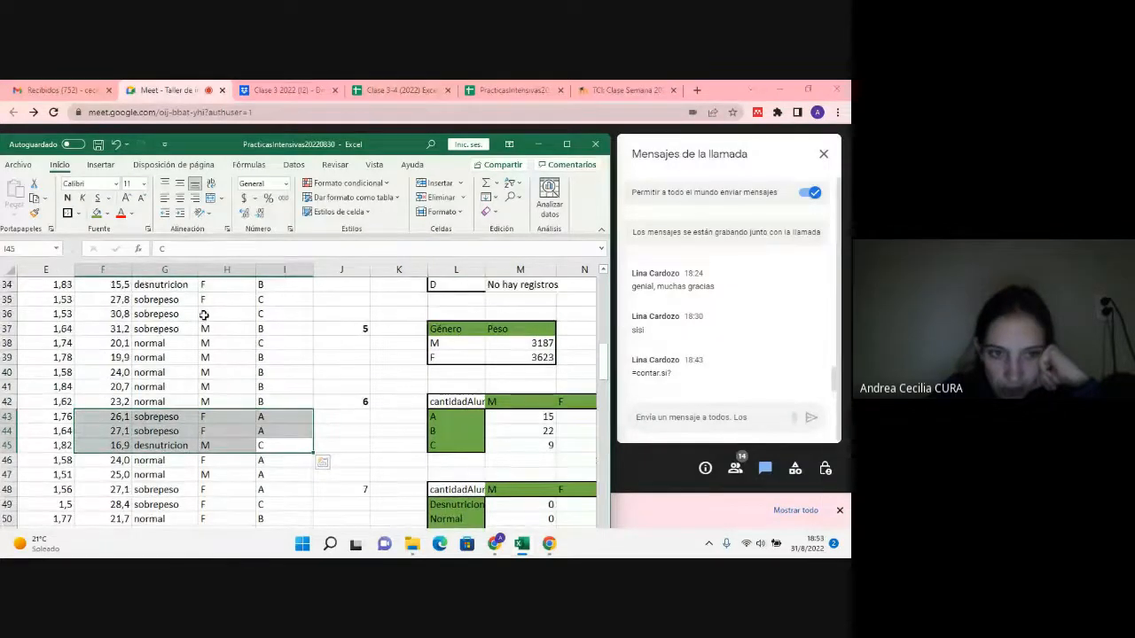
scroll(200, 317, up, 1)
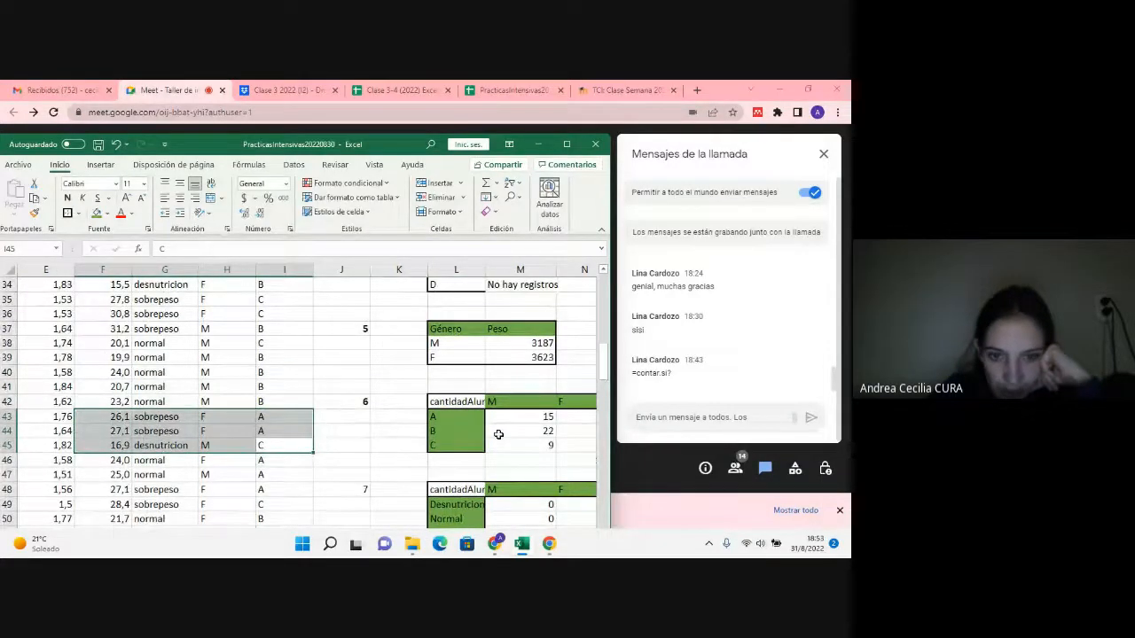
scroll(499, 431, down, 2)
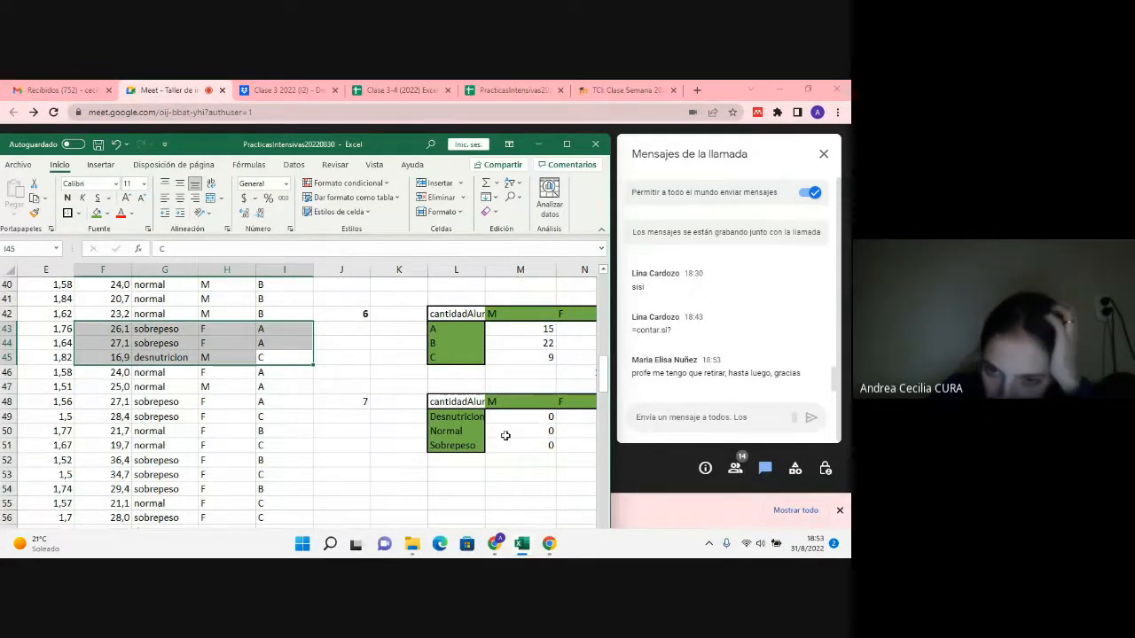
click(452, 420)
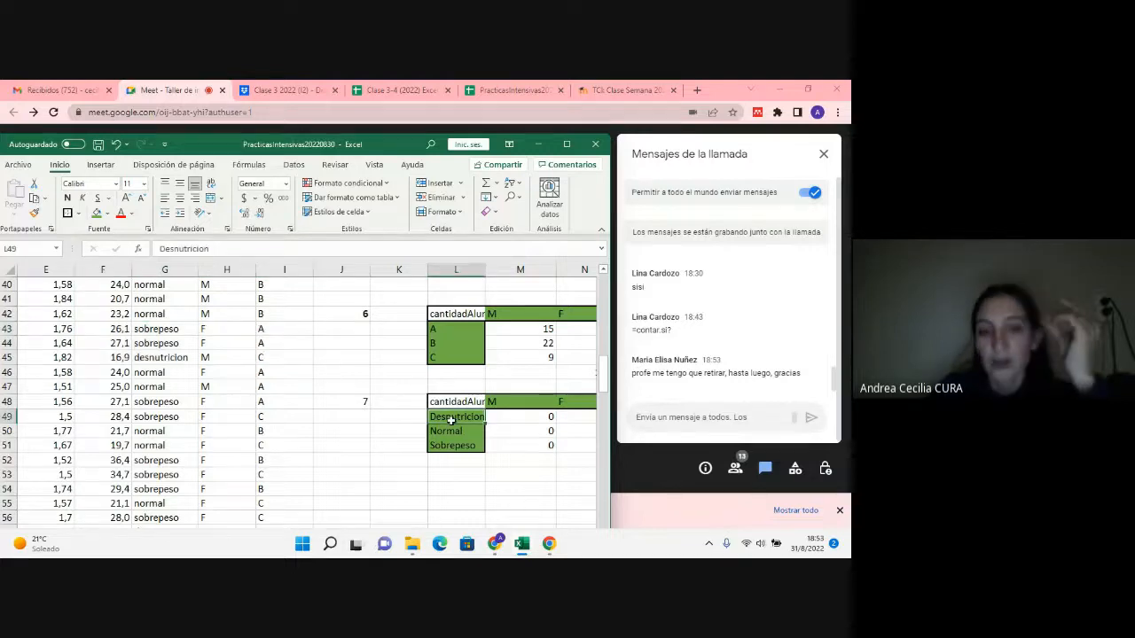
Step: Reread question 7, focusing on the average weight to calculate and the split between men and women
scroll(451, 421, up, 13)
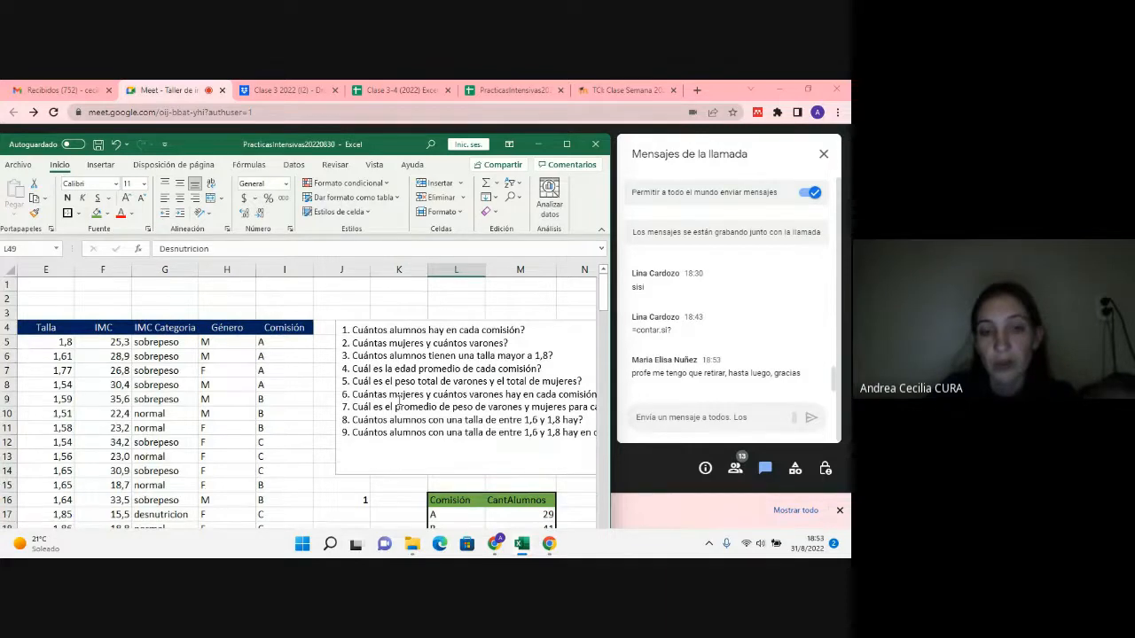
drag(374, 406, 478, 407)
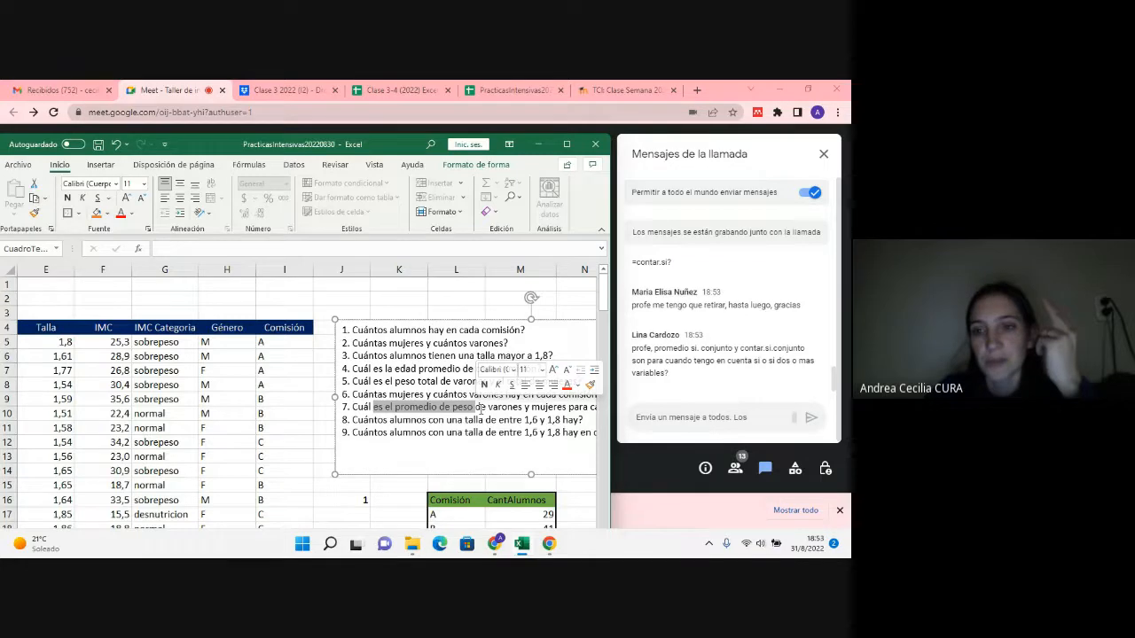
click(479, 407)
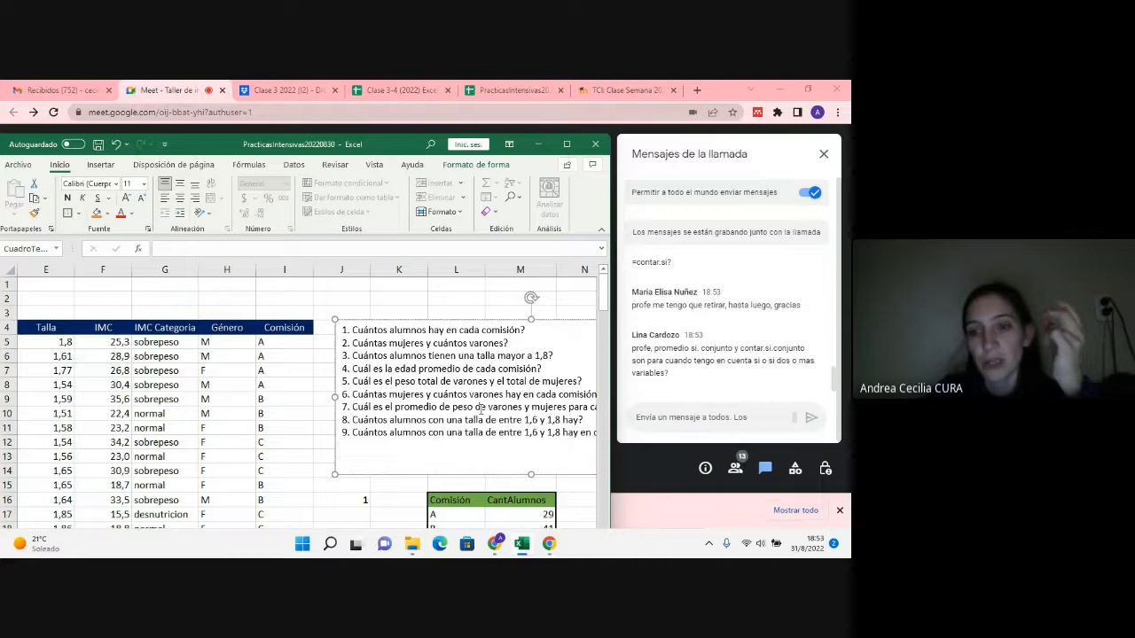
click(358, 498)
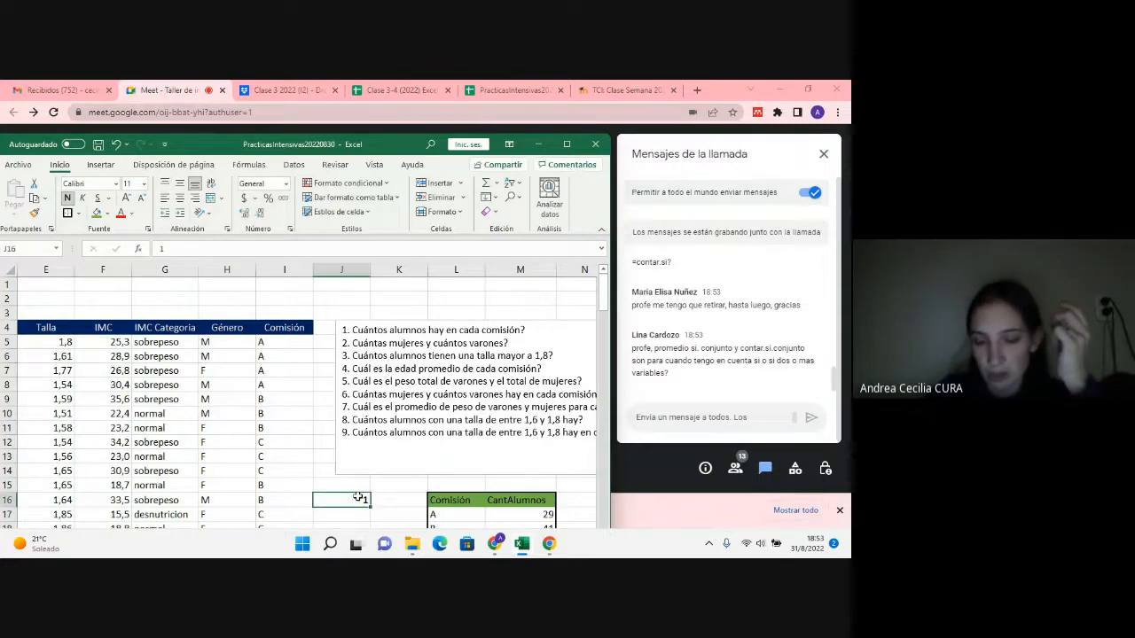
key(Right)
key(Right)
key(Right)
key(Right)
key(Right)
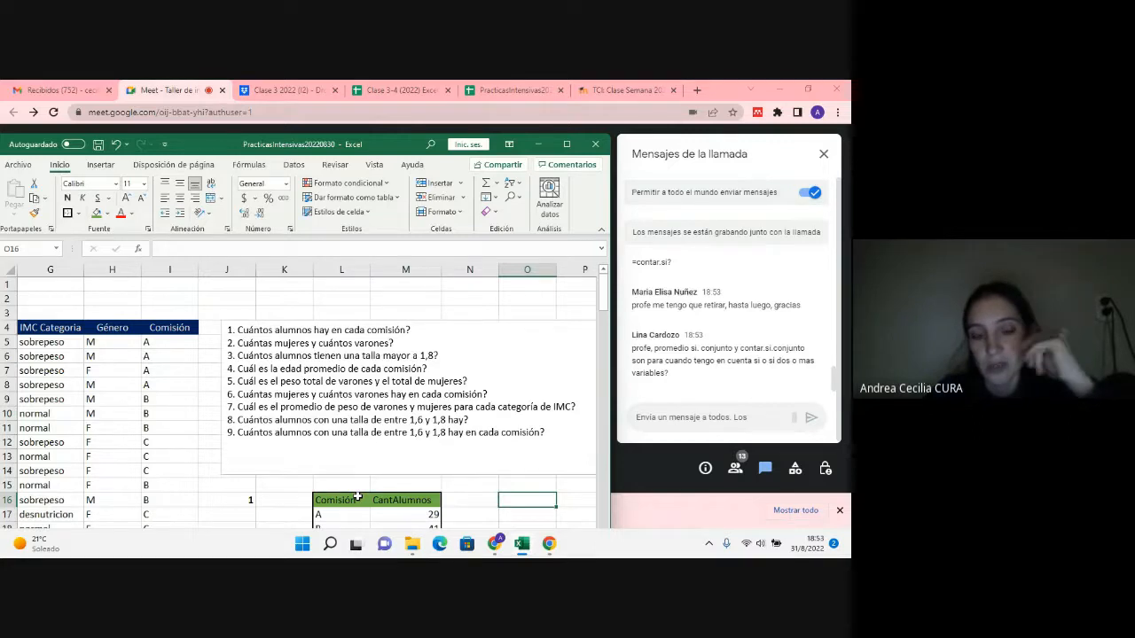
key(Down)
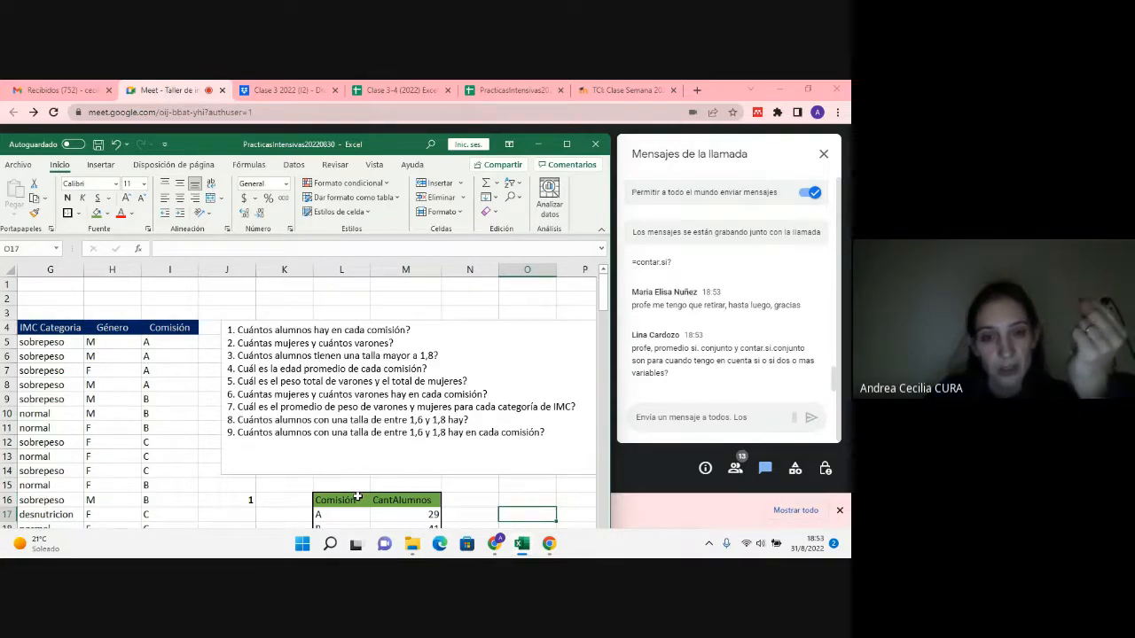
scroll(347, 488, down, 1)
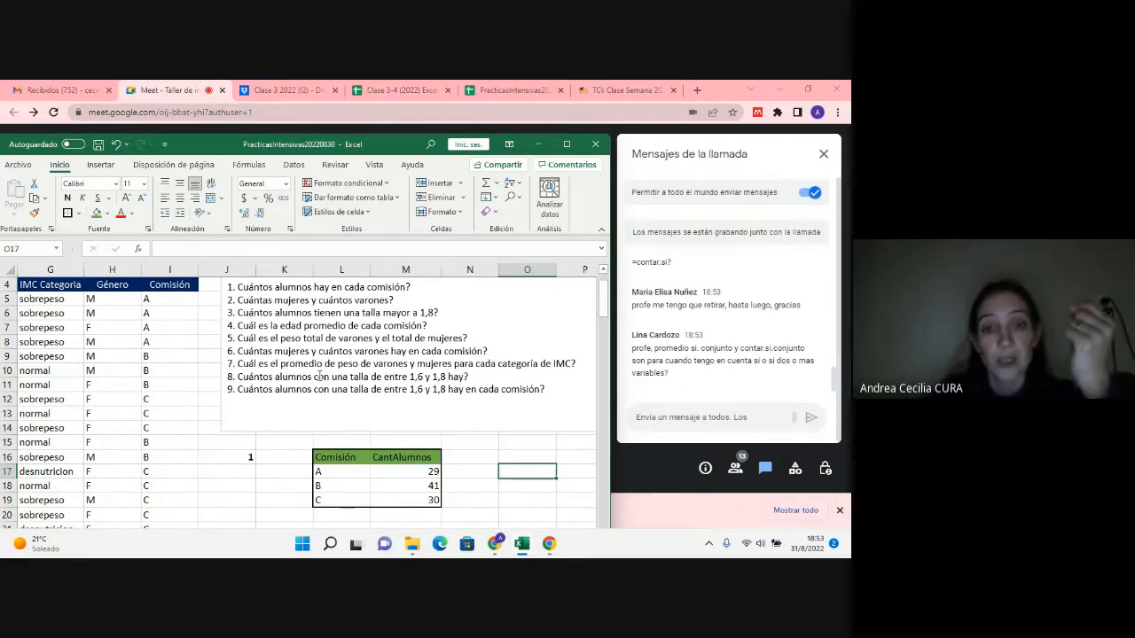
drag(279, 364, 361, 365)
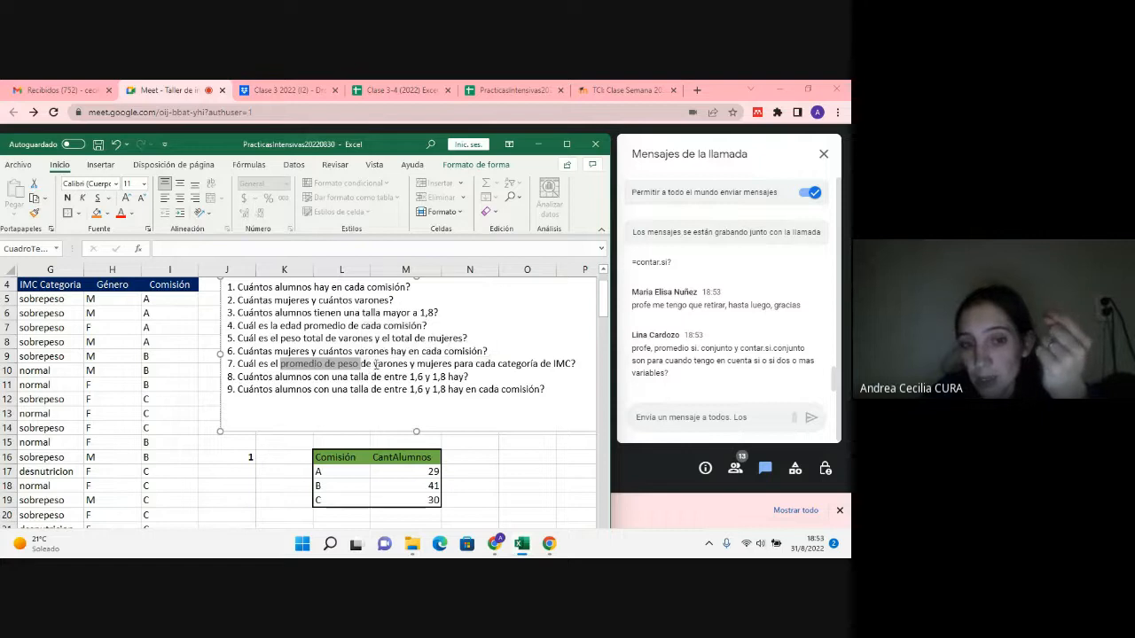
drag(375, 365, 454, 365)
Step: Change the function in M49 from CONTAR.SI.CONJUNTO to PROMEDIO.SI.CONJUNTO and clear all the arguments inside its parentheses
scroll(550, 408, down, 11)
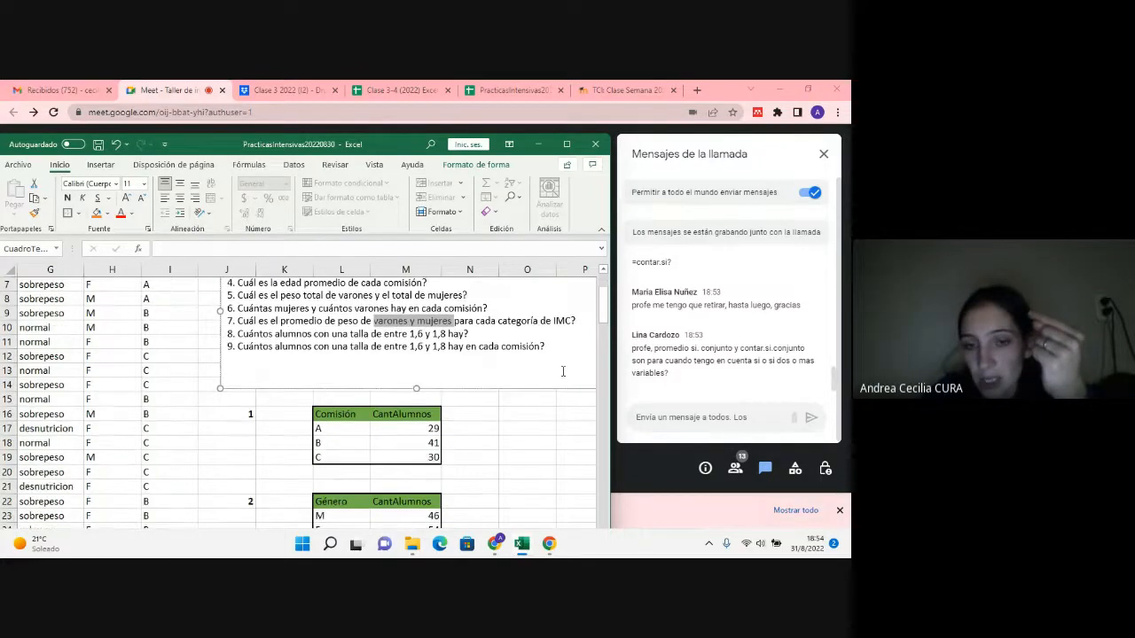
scroll(554, 415, down, 1)
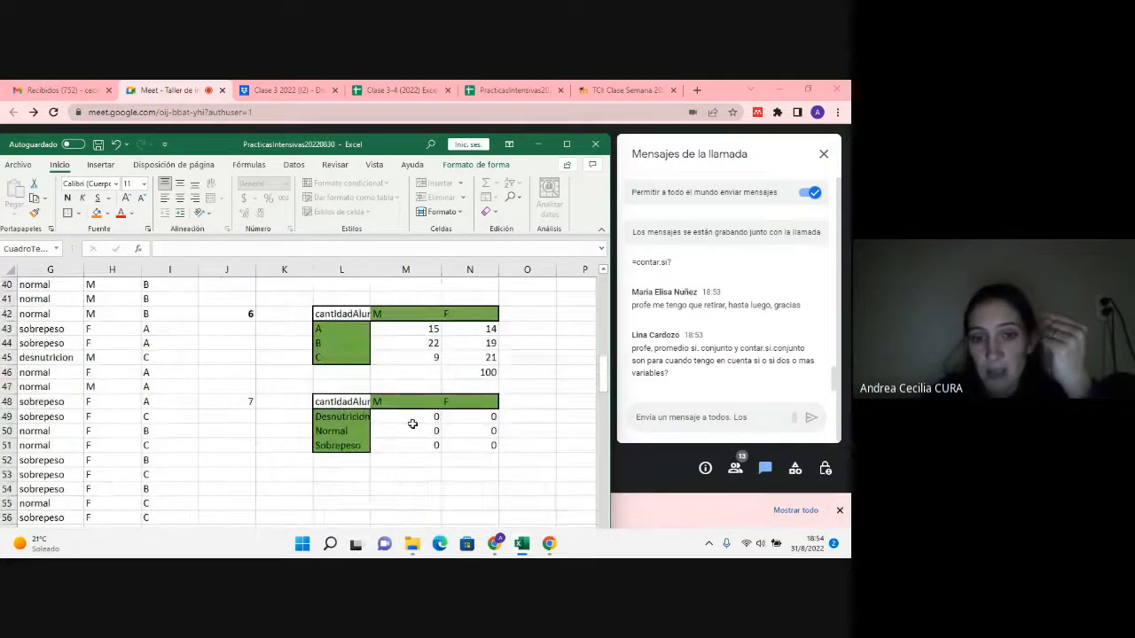
double_click(409, 417)
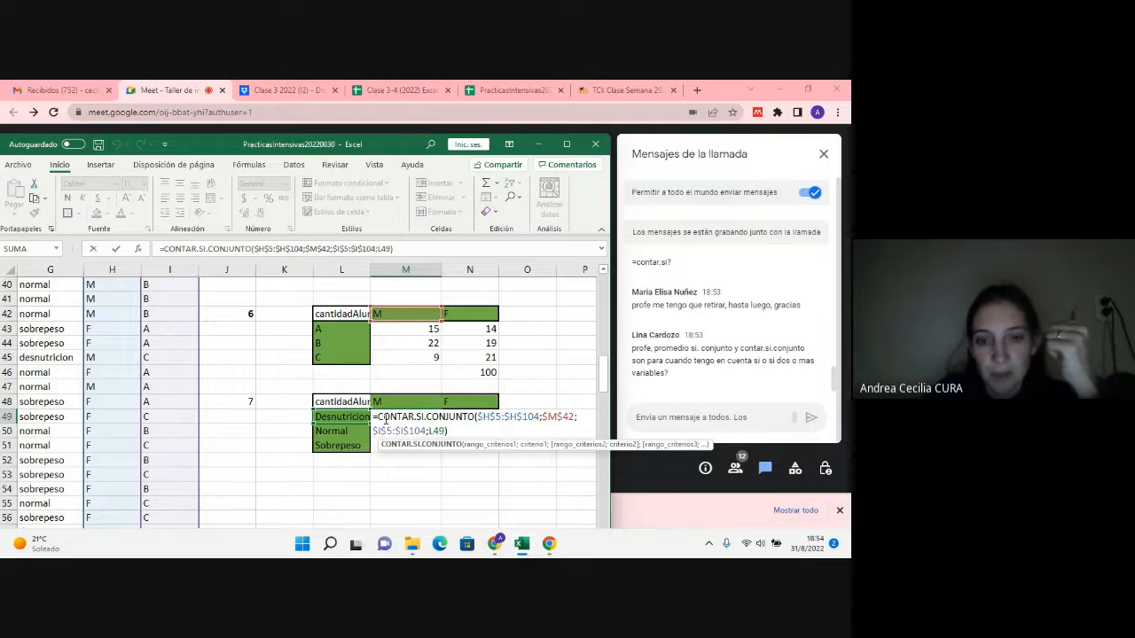
drag(379, 417, 414, 417)
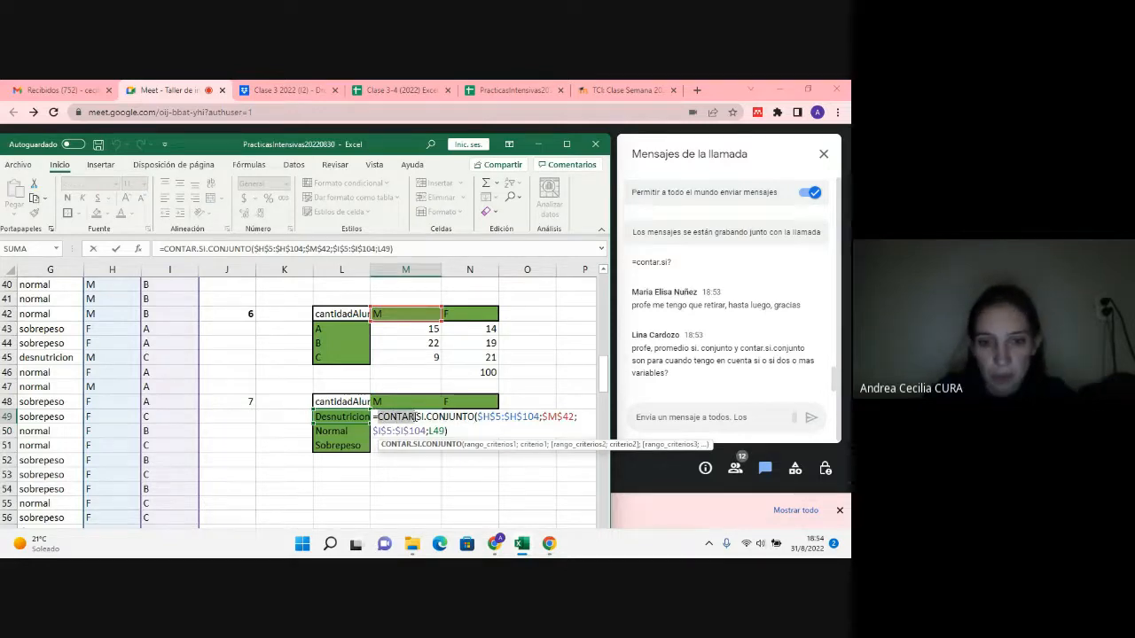
text(promedio)
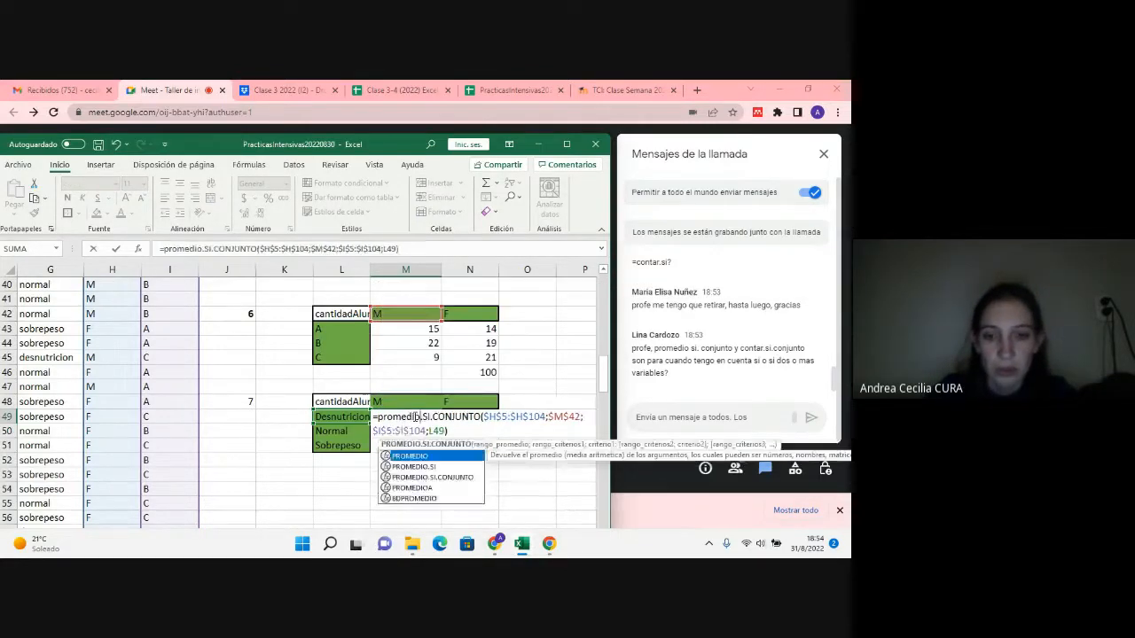
click(502, 416)
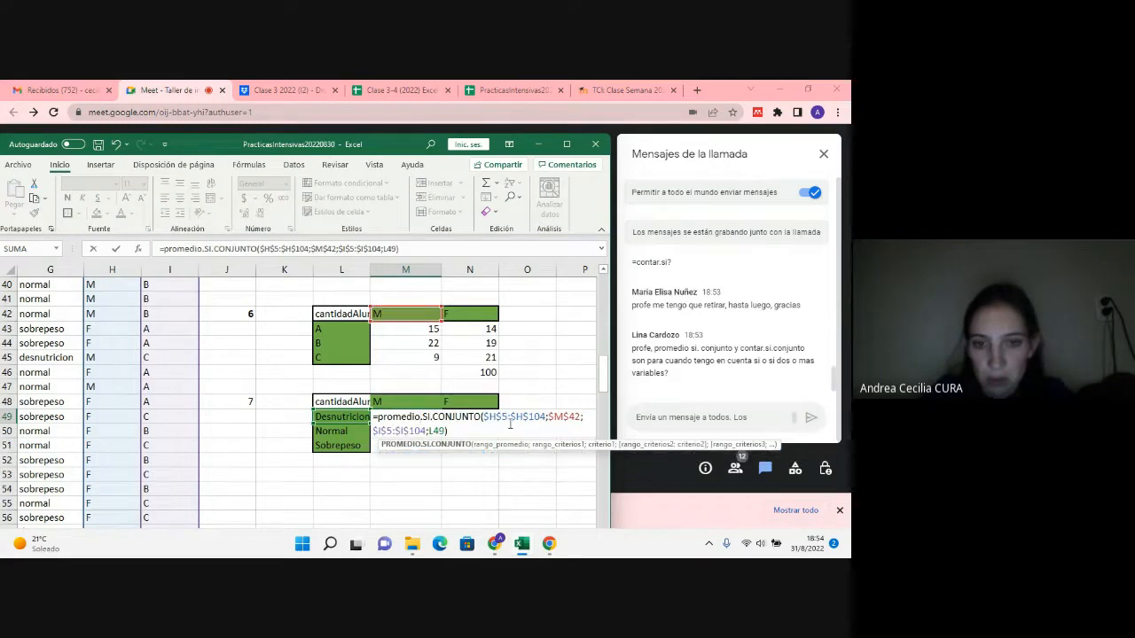
drag(484, 416, 446, 431)
key(BackSpace)
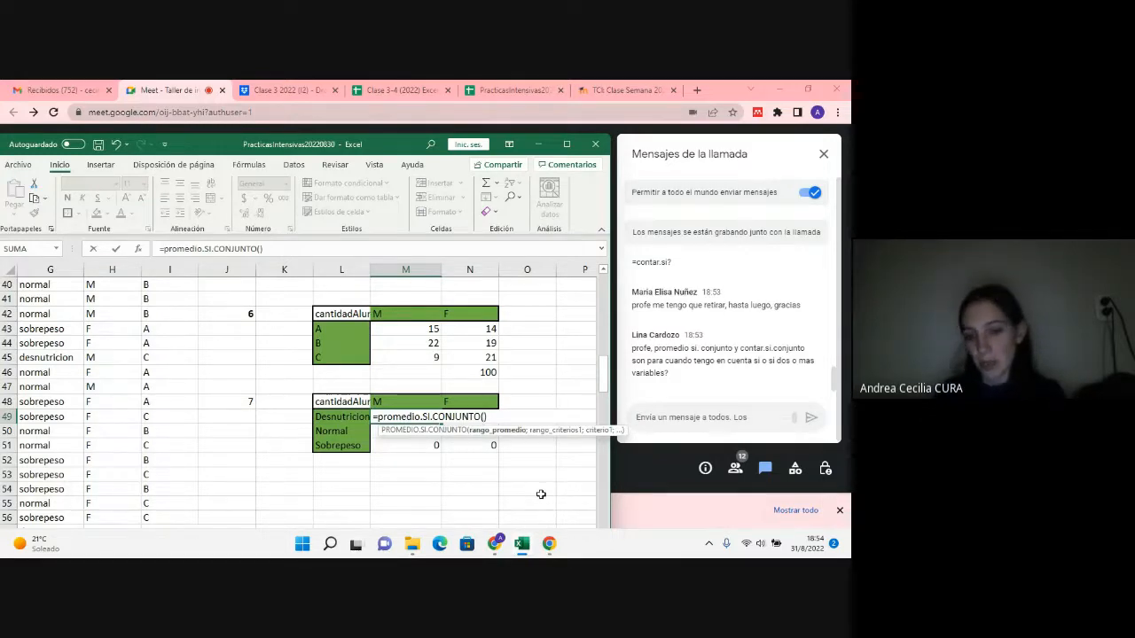
Step: Set the Peso data $D$5:$D$104 as the absolute average range of the M49 formula and add a semicolon separator
scroll(541, 494, up, 8)
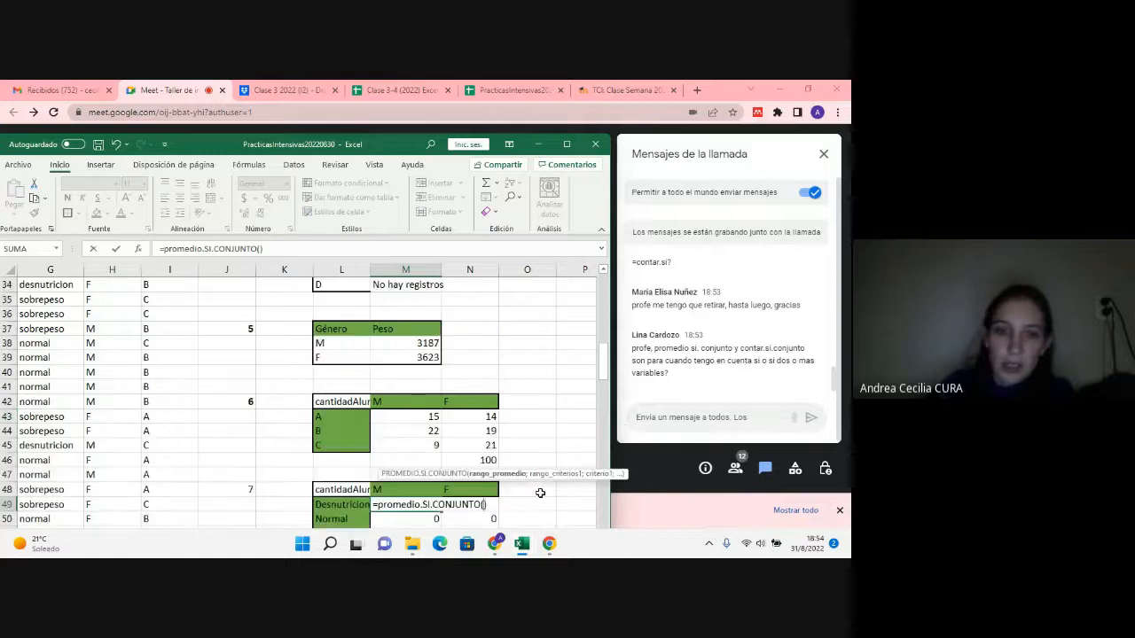
scroll(537, 492, up, 3)
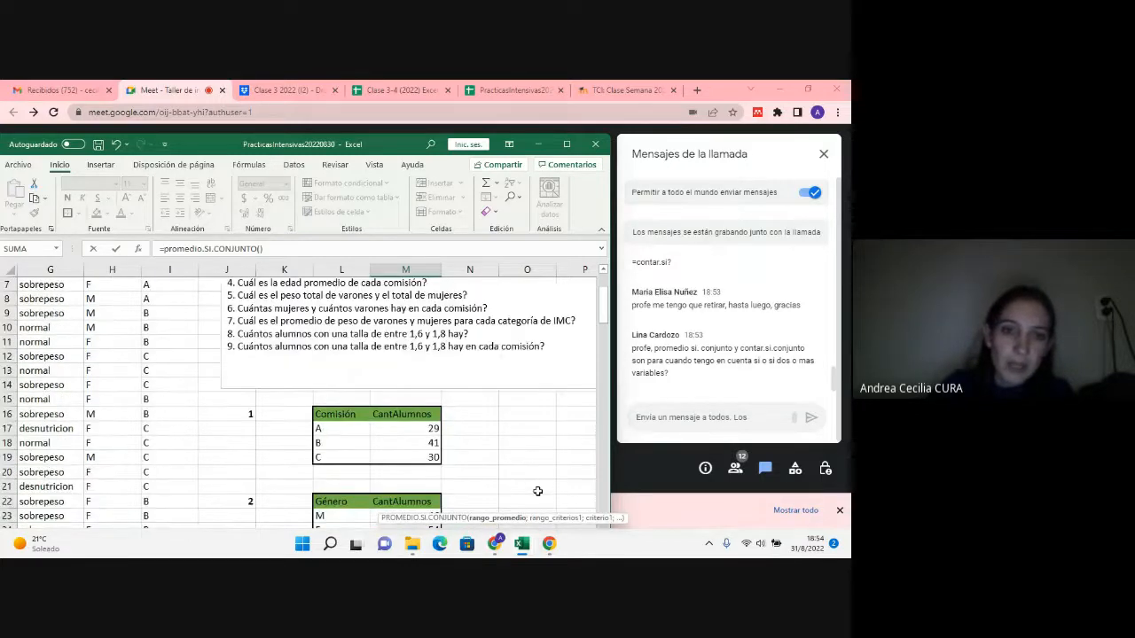
scroll(536, 483, down, 12)
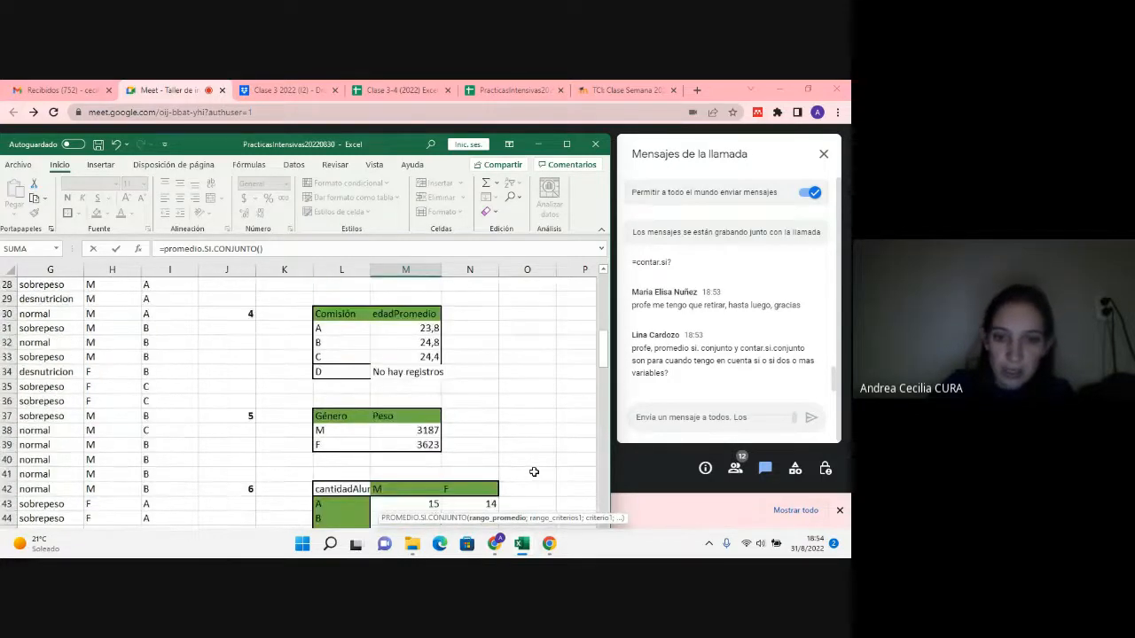
scroll(534, 471, down, 1)
scroll(532, 470, up, 1)
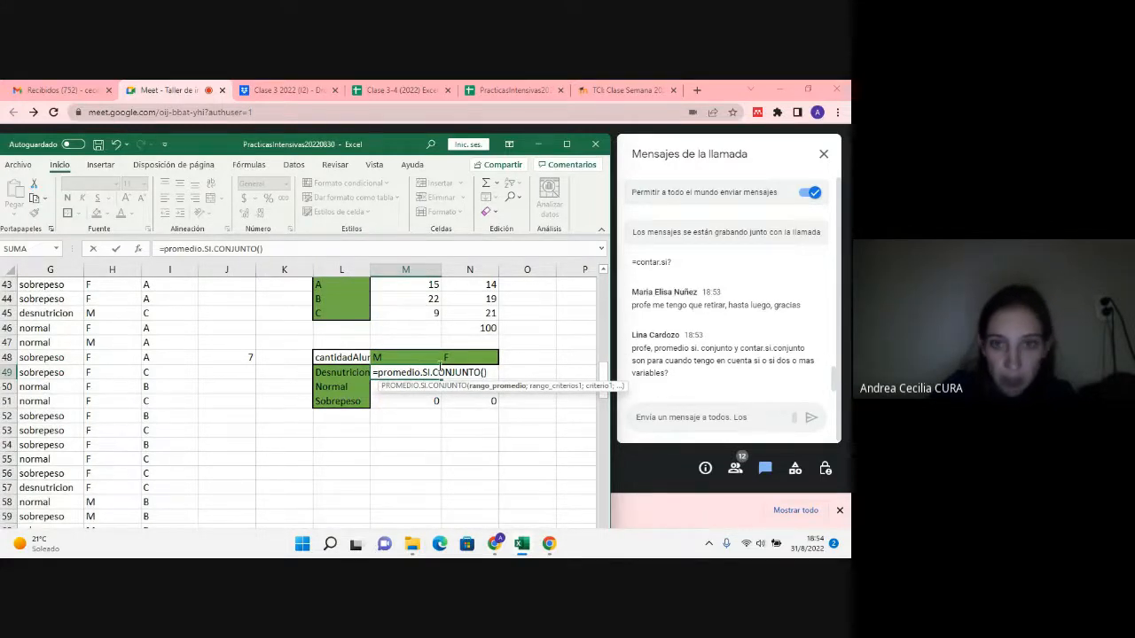
drag(407, 149, 406, 106)
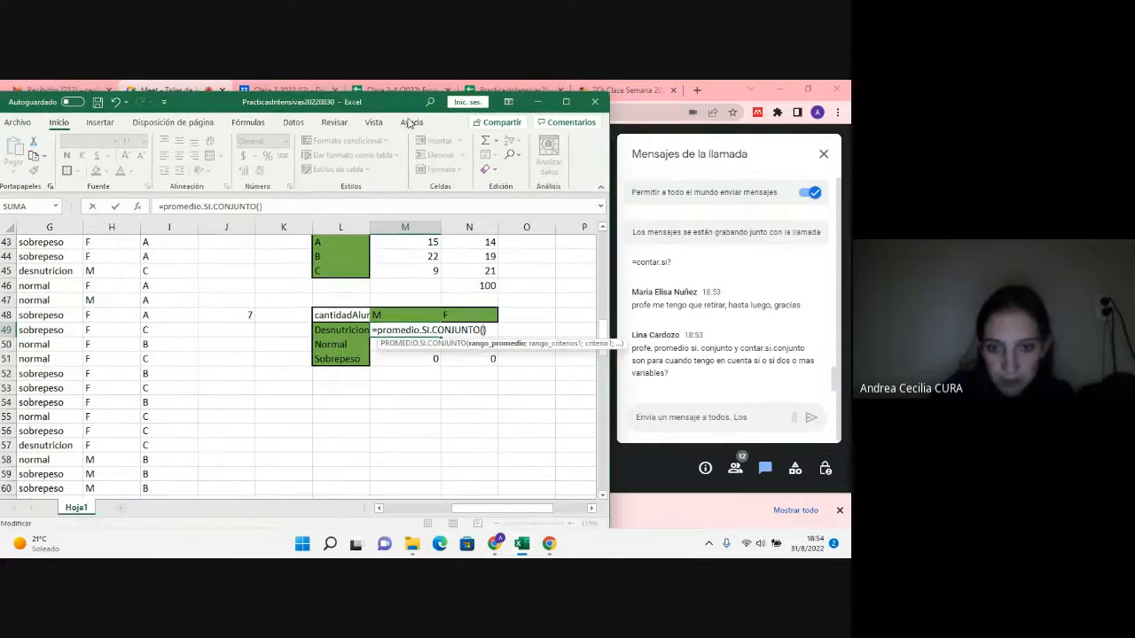
drag(495, 508, 420, 509)
scroll(222, 319, up, 5)
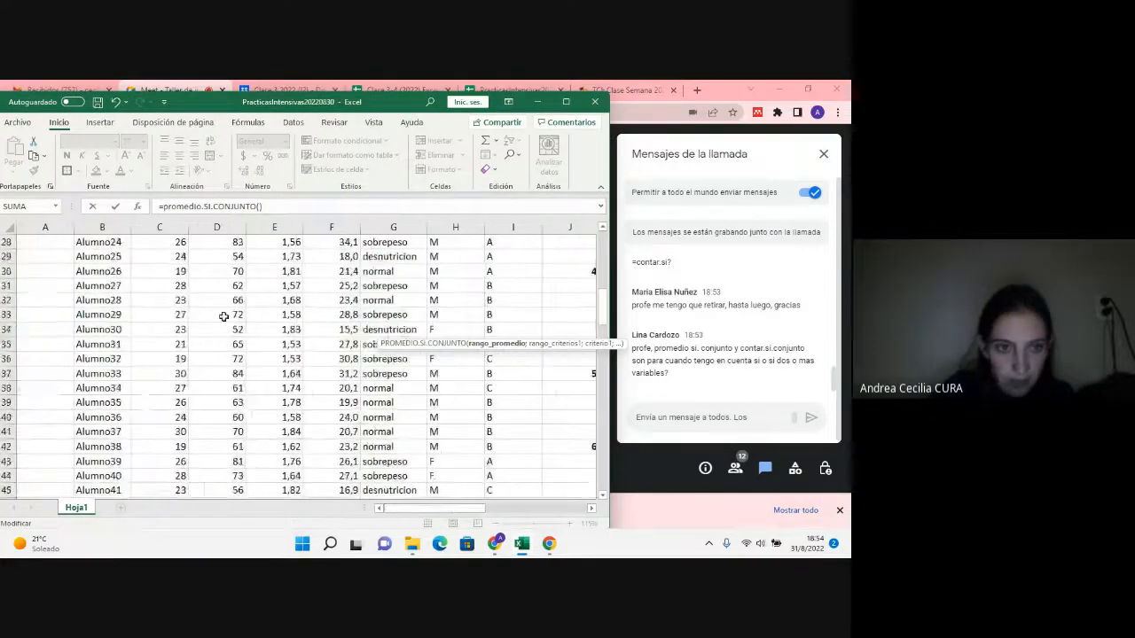
scroll(225, 317, up, 8)
drag(217, 256, 238, 473)
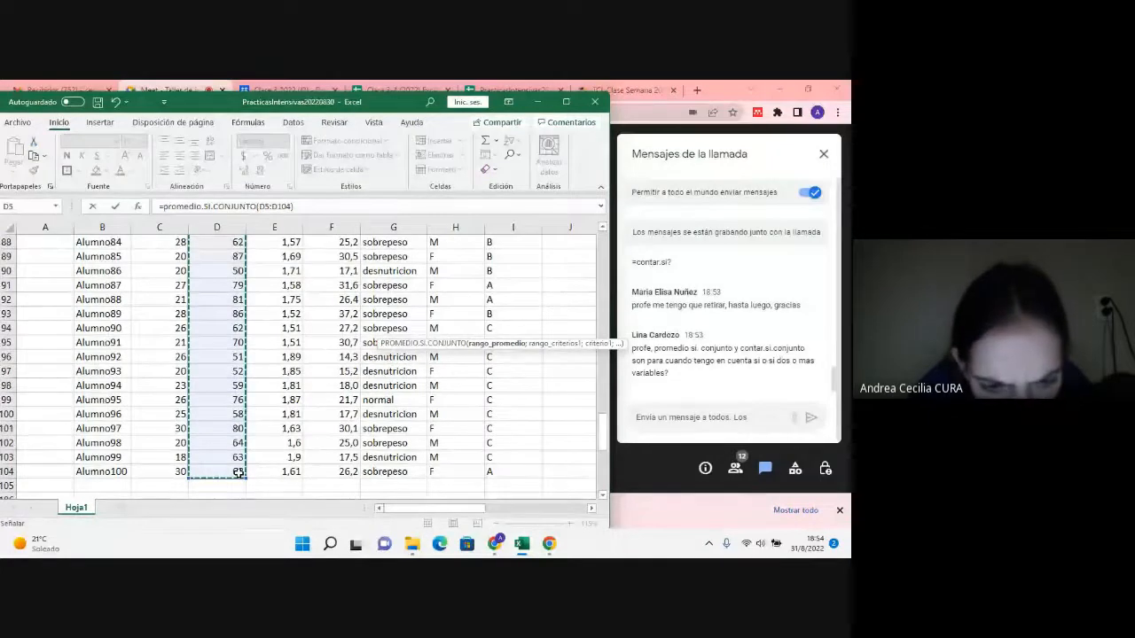
key(F4)
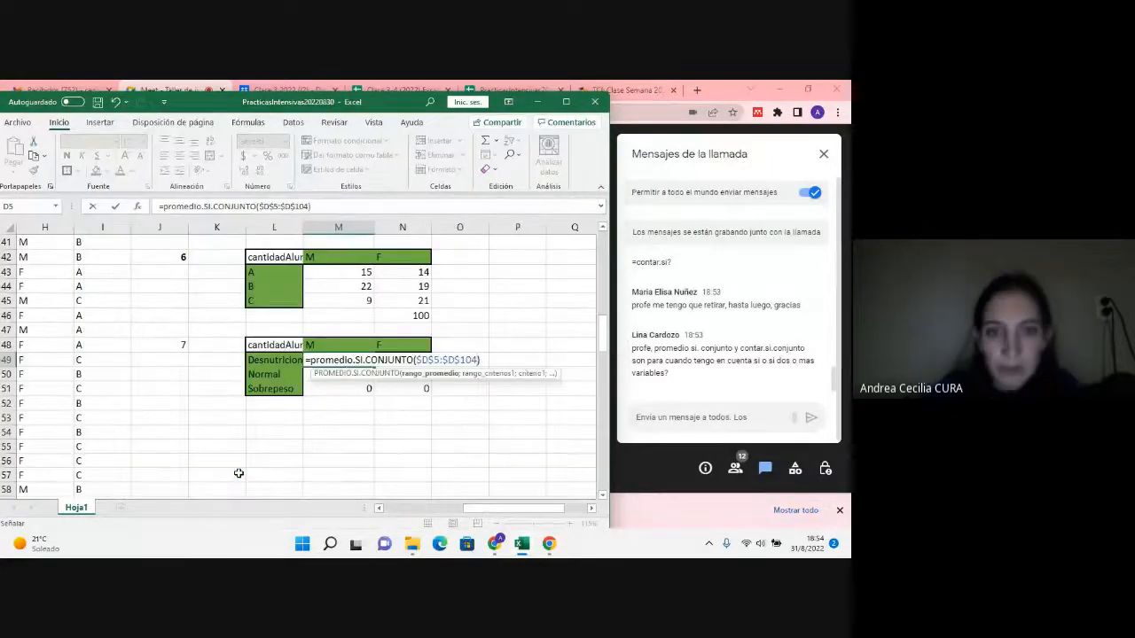
text(;)
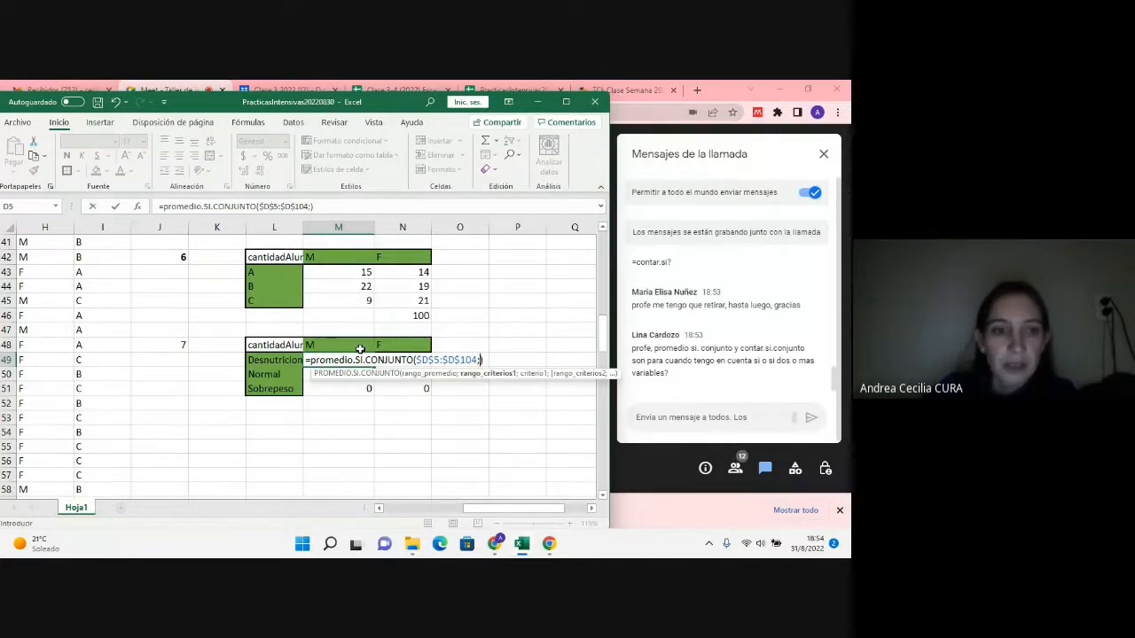
Step: Add the Género data H5:H104 as the first criteria range in the M49 formula, followed by a semicolon
drag(553, 512, 485, 518)
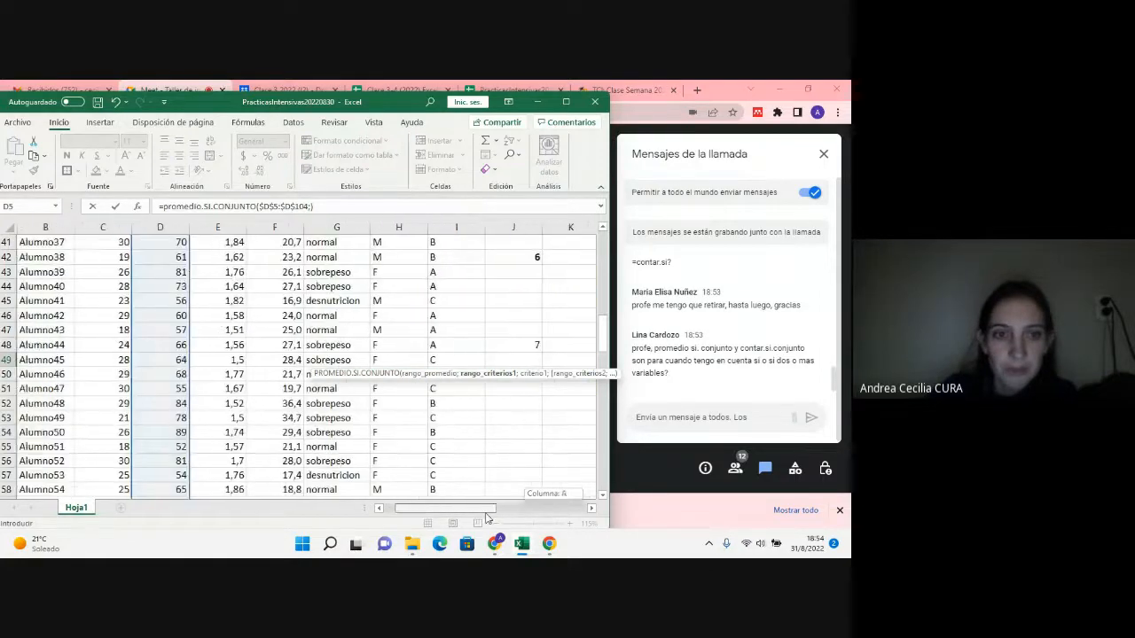
scroll(376, 337, up, 13)
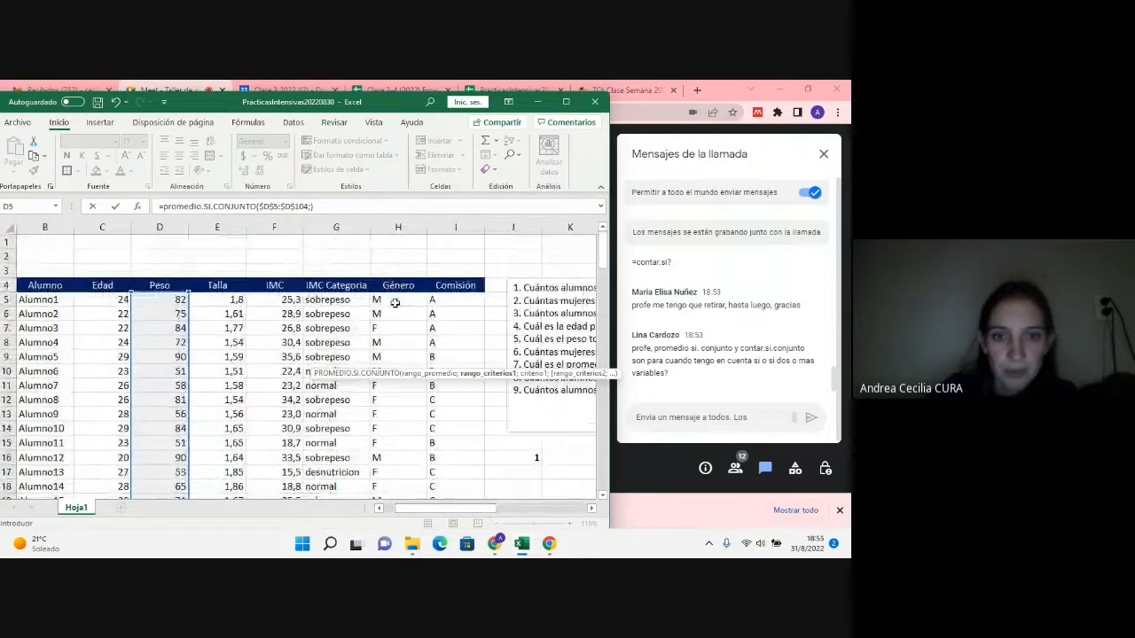
drag(395, 303, 528, 530)
text(;)
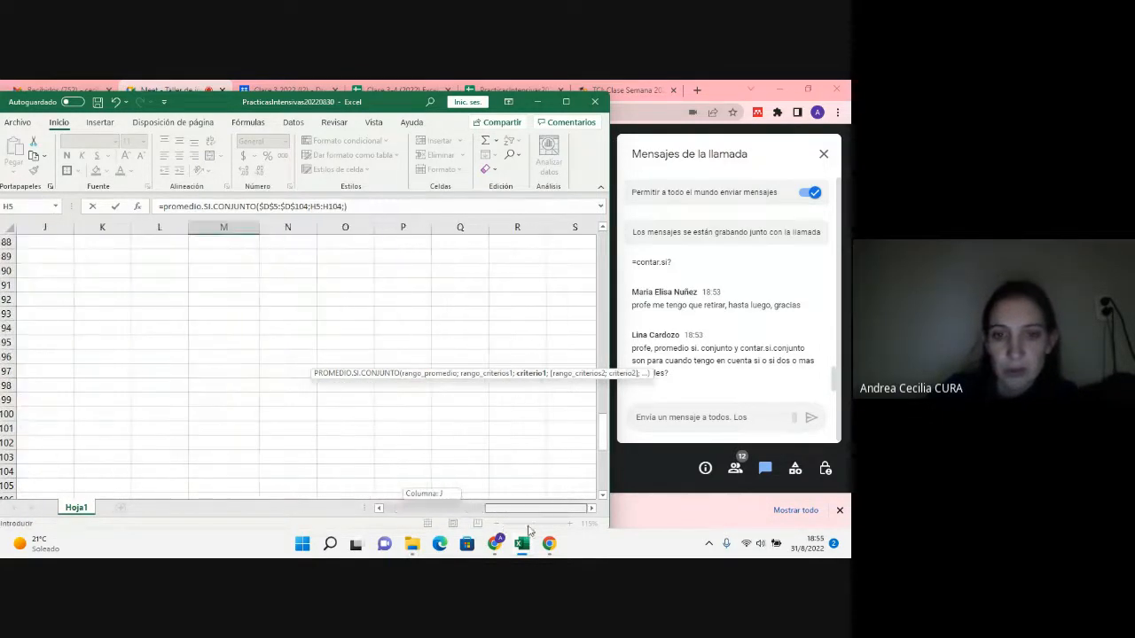
Step: Use the question 7 table's M header as the first criterion, with the absolute reference $M$48 and a semicolon after it
scroll(61, 382, up, 4)
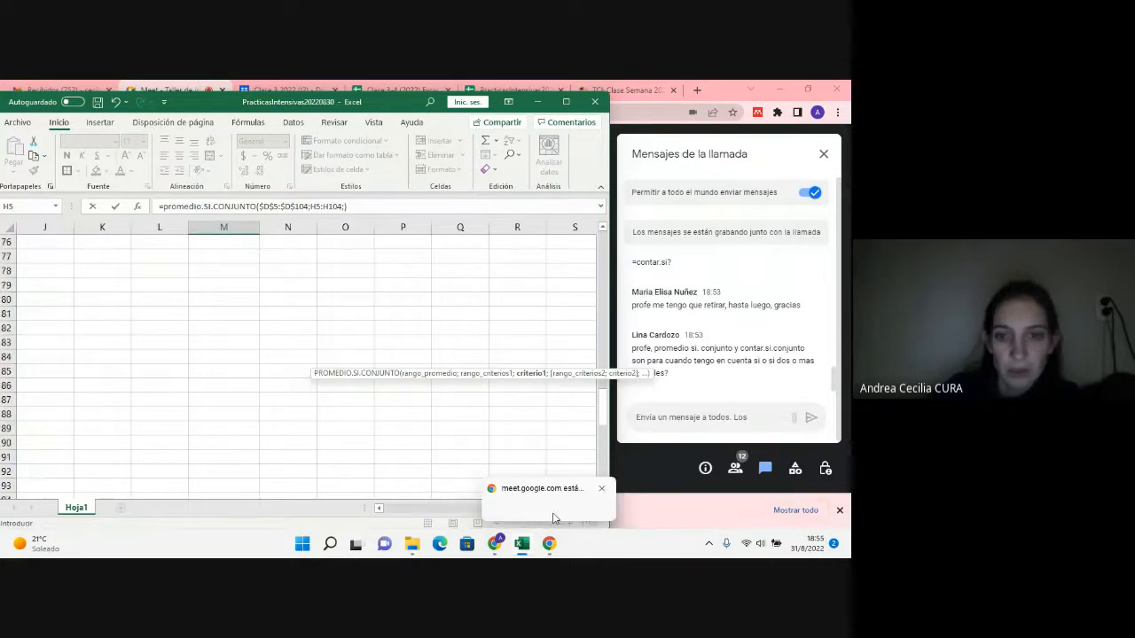
drag(517, 510, 475, 512)
scroll(446, 466, up, 10)
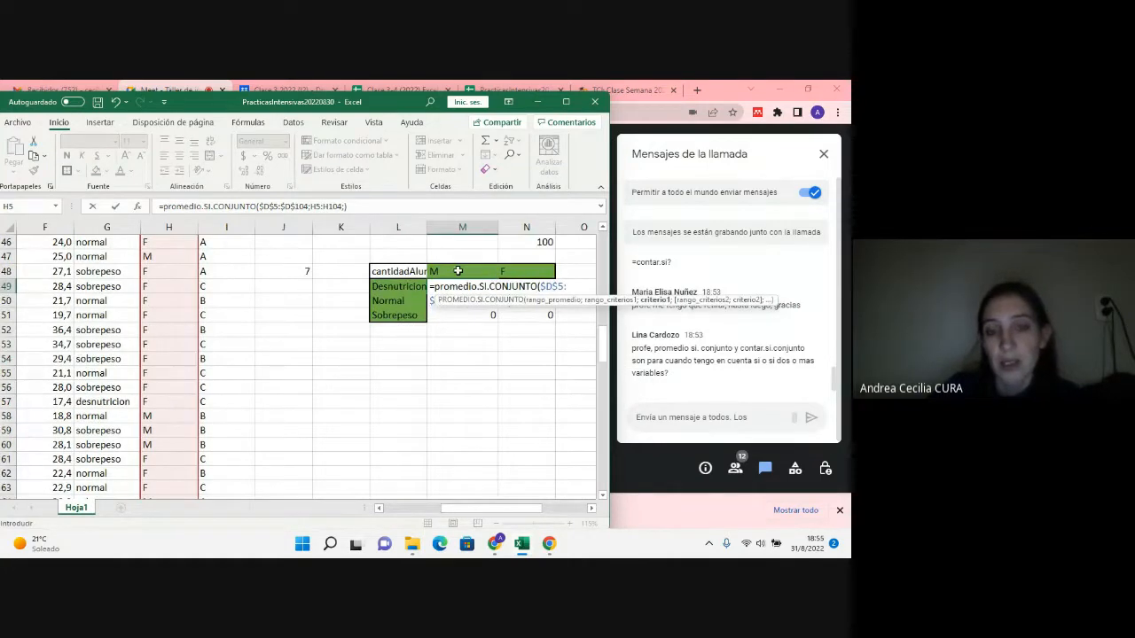
click(458, 271)
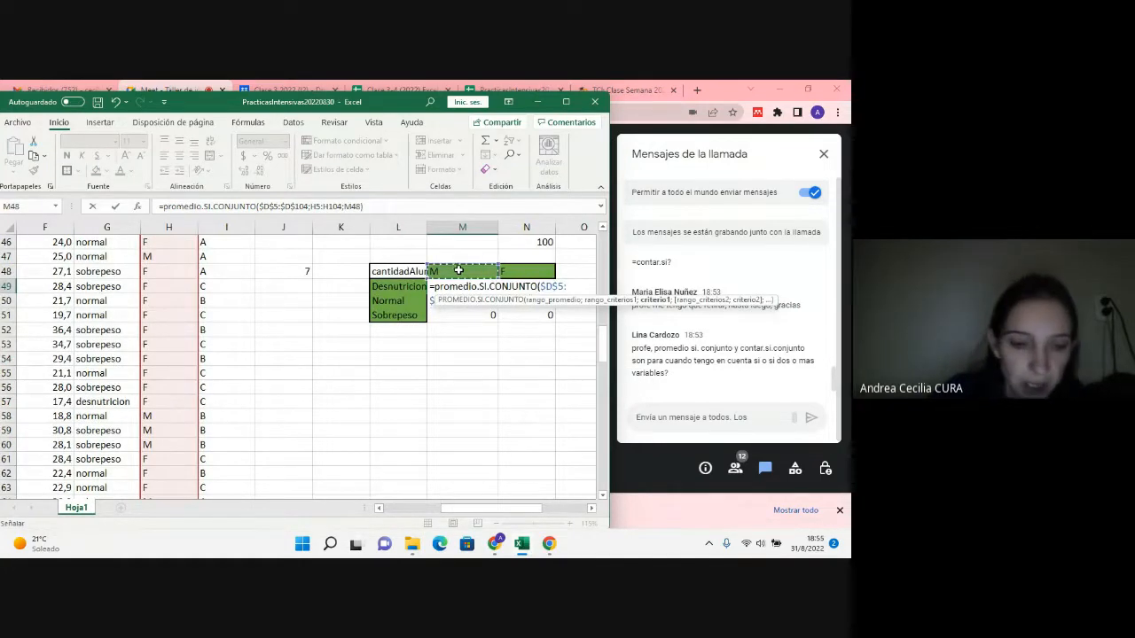
key(F4)
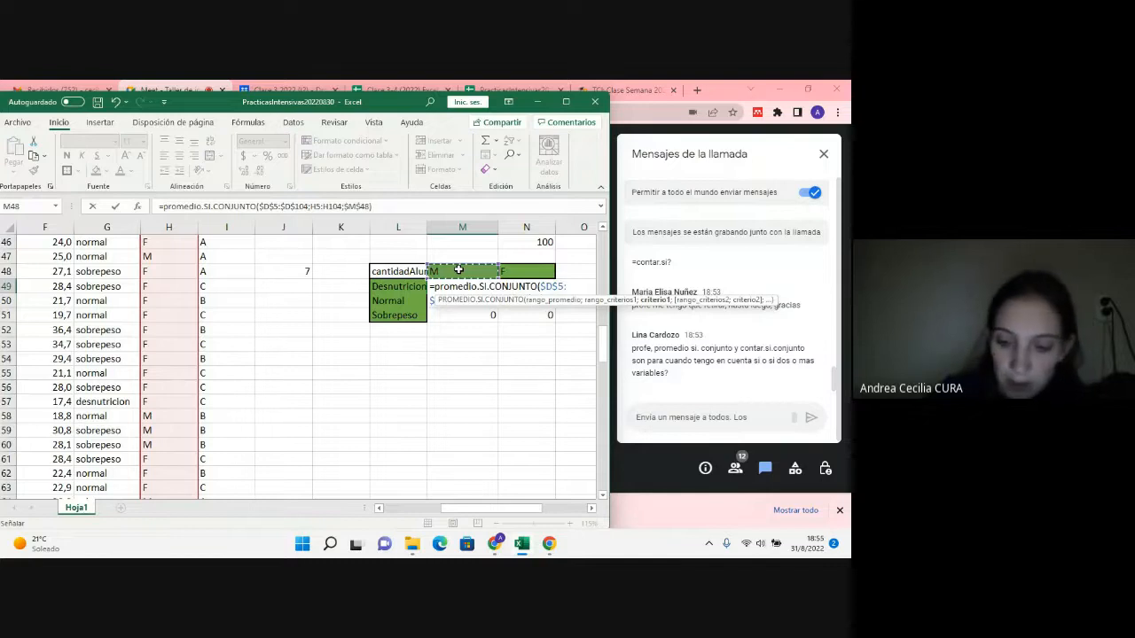
text(;)
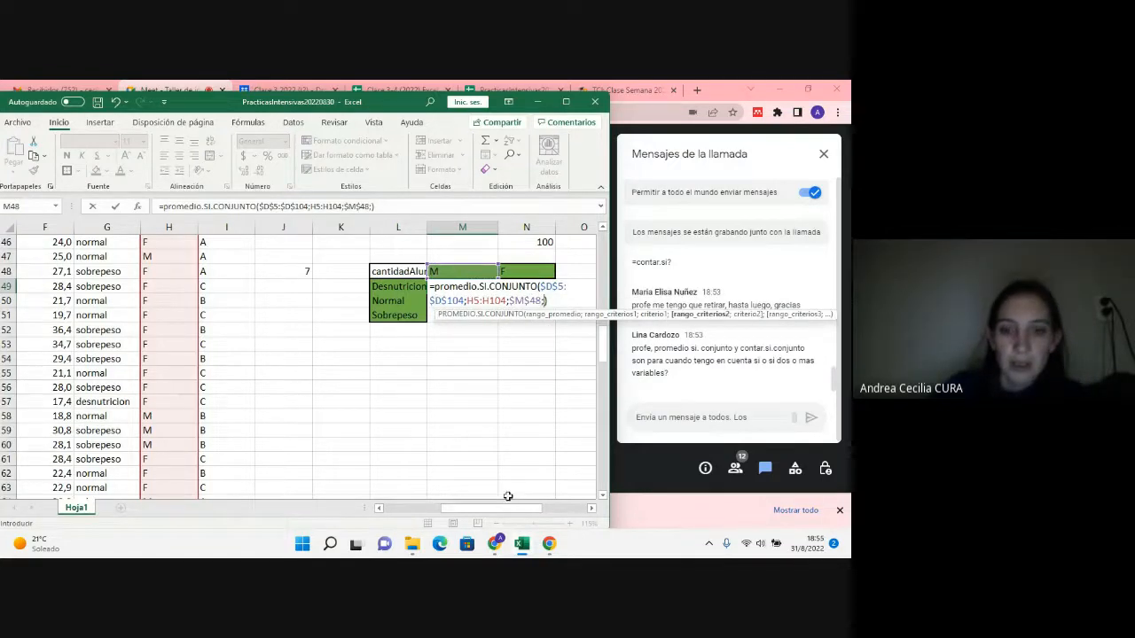
Step: Add the IMC Categoria data G5:G104 as the second criteria range, with the Desnutricion label in L49 as its criterion
drag(510, 508, 435, 509)
scroll(321, 443, up, 15)
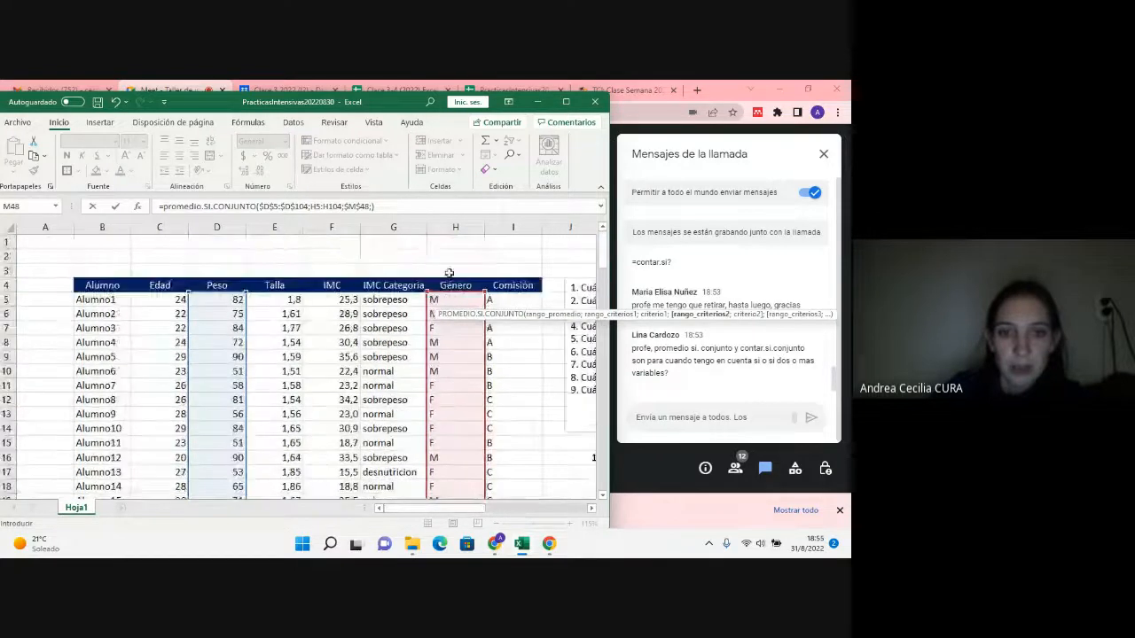
drag(378, 299, 393, 482)
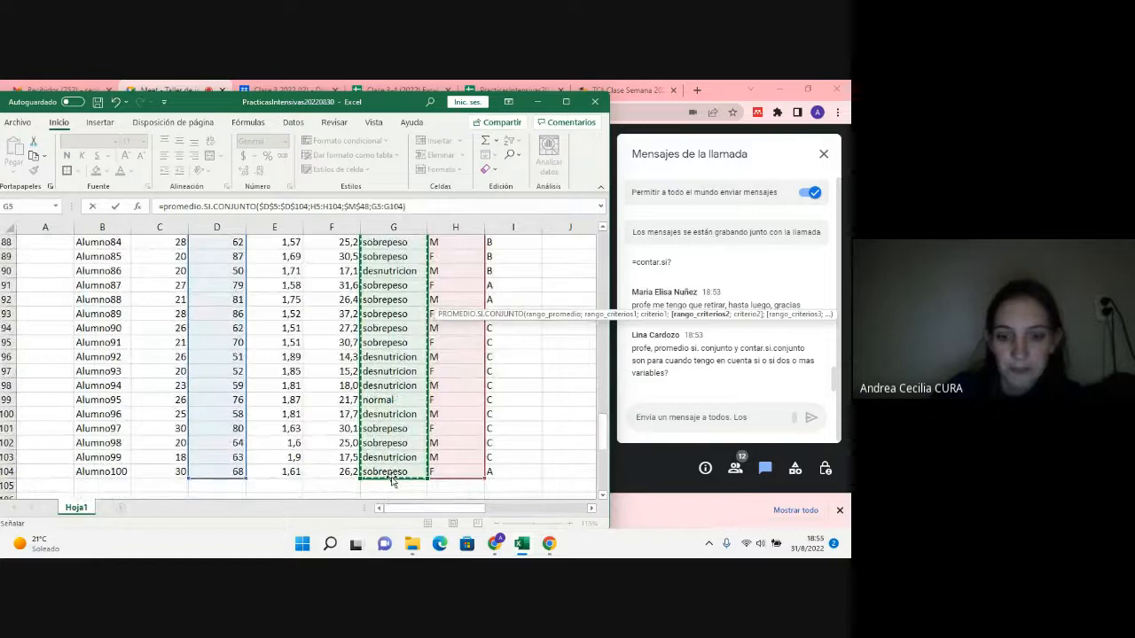
text(;)
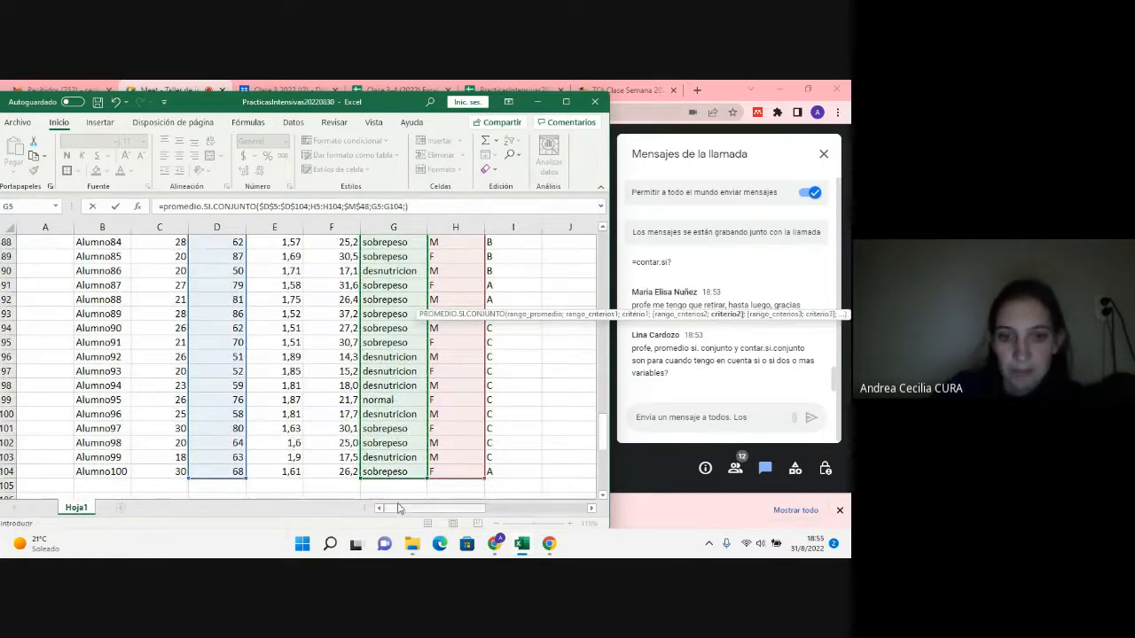
click(401, 512)
drag(401, 511, 438, 489)
scroll(334, 471, up, 18)
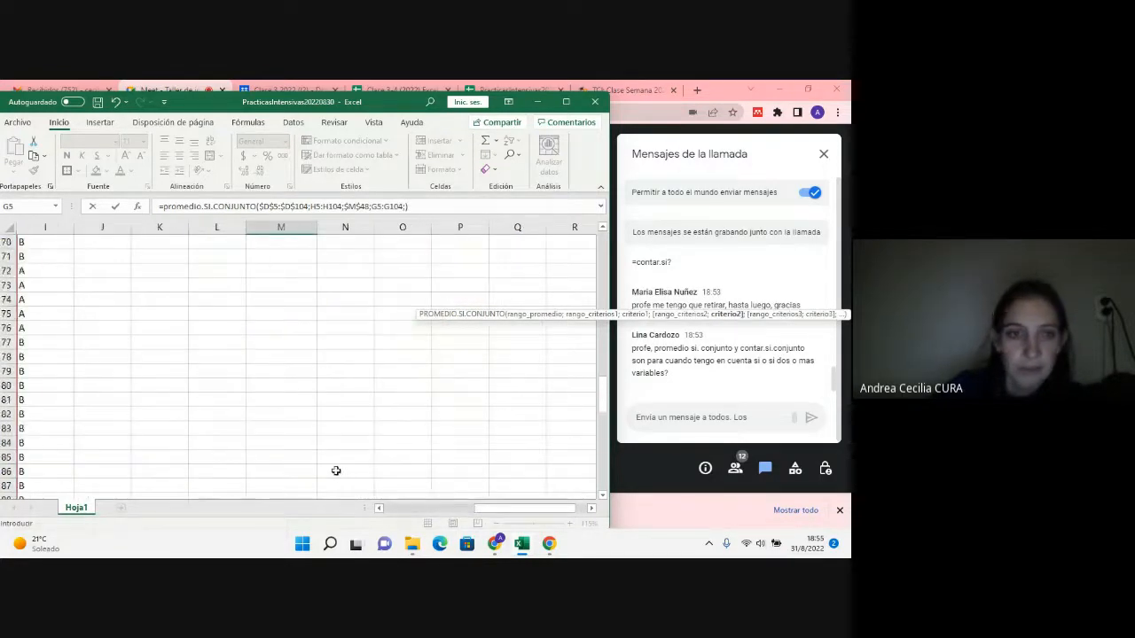
scroll(266, 437, down, 3)
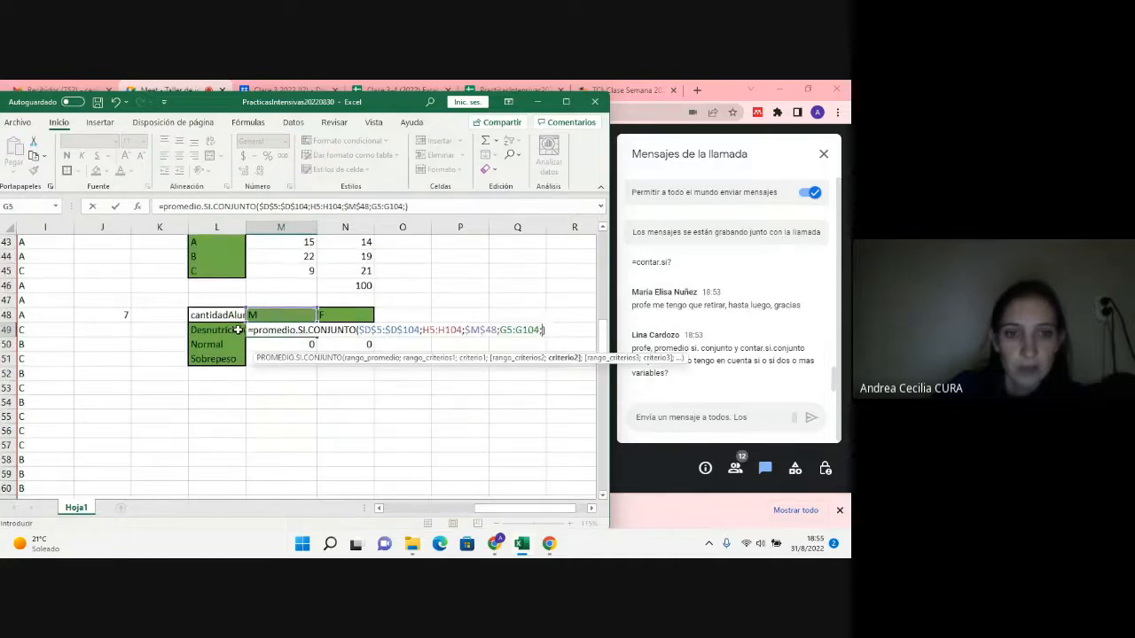
click(238, 330)
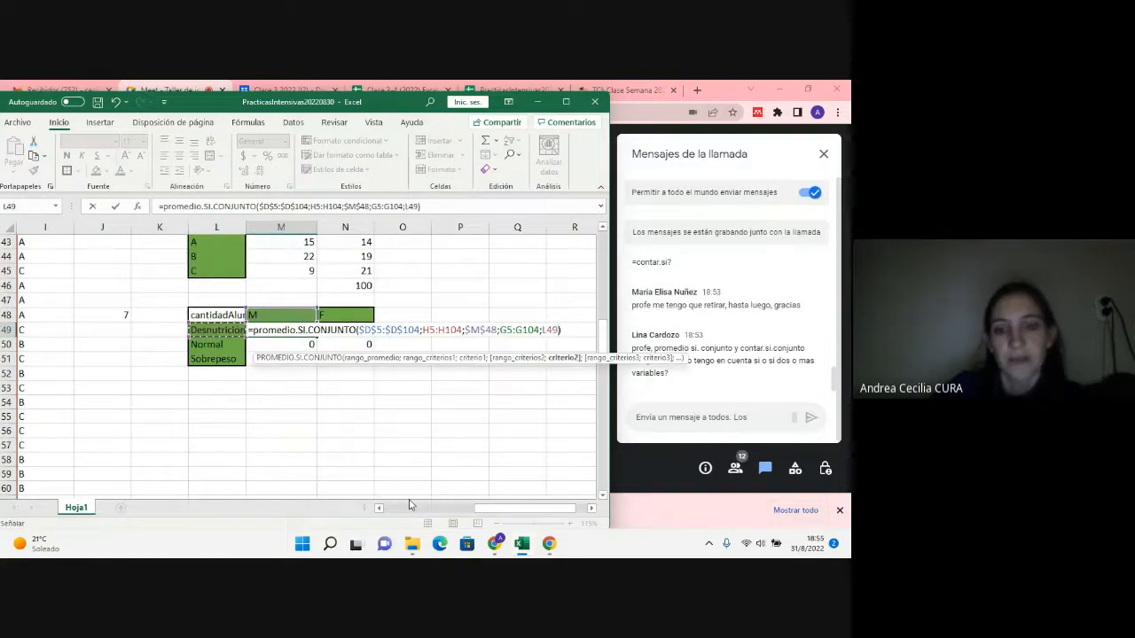
Step: Make both ends of the second criteria range absolute, as $G$5:$G$104, in the M49 formula
click(502, 329)
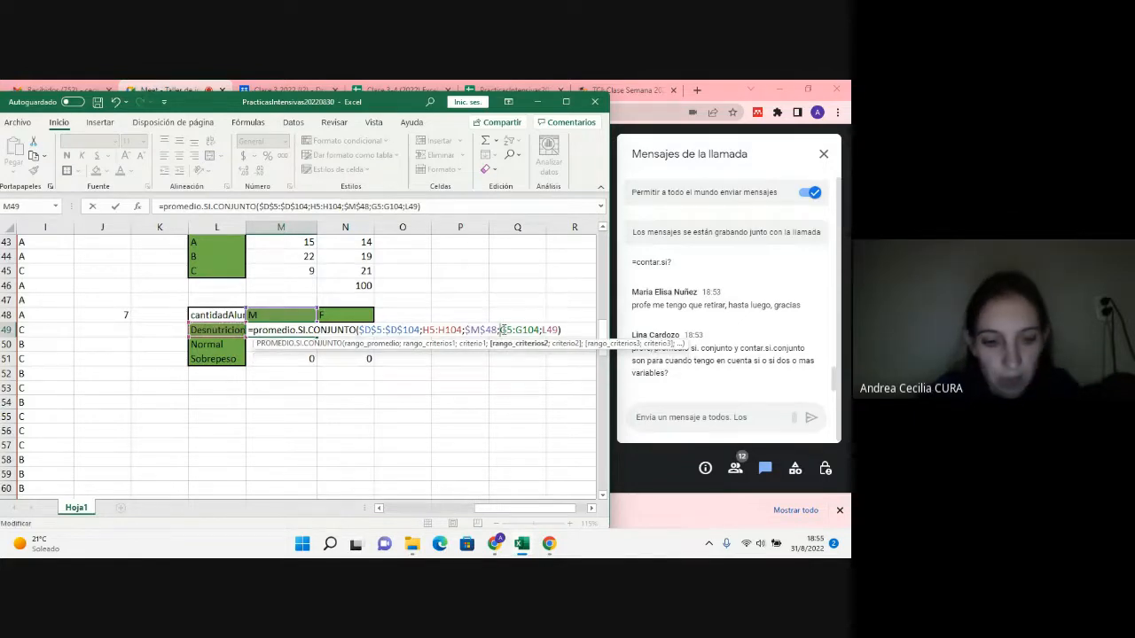
key(F4)
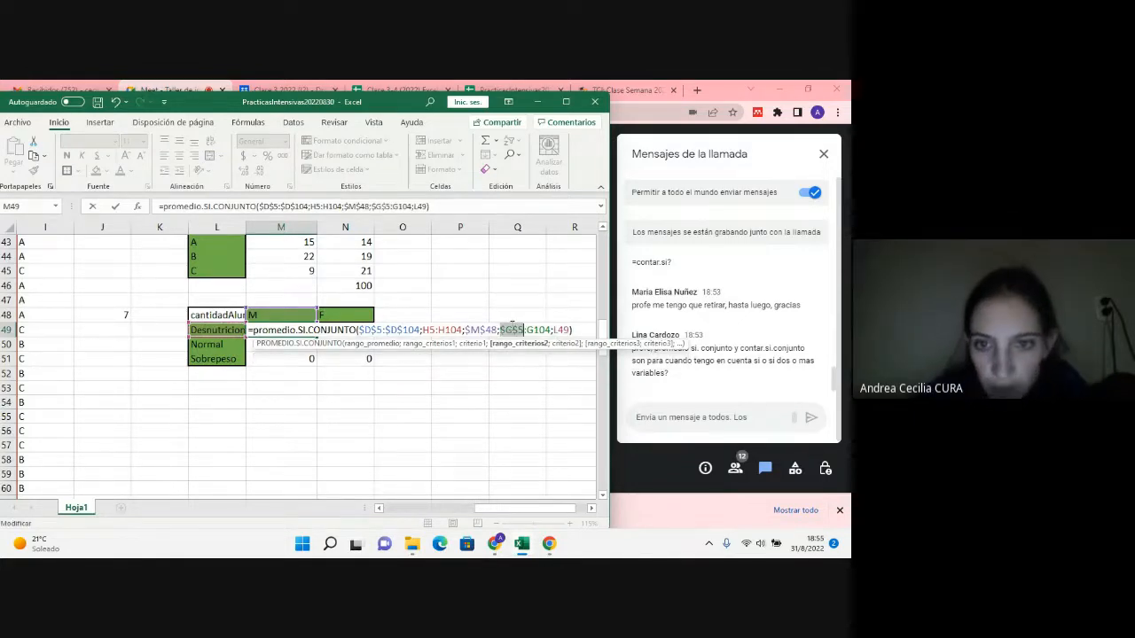
click(539, 333)
key(F4)
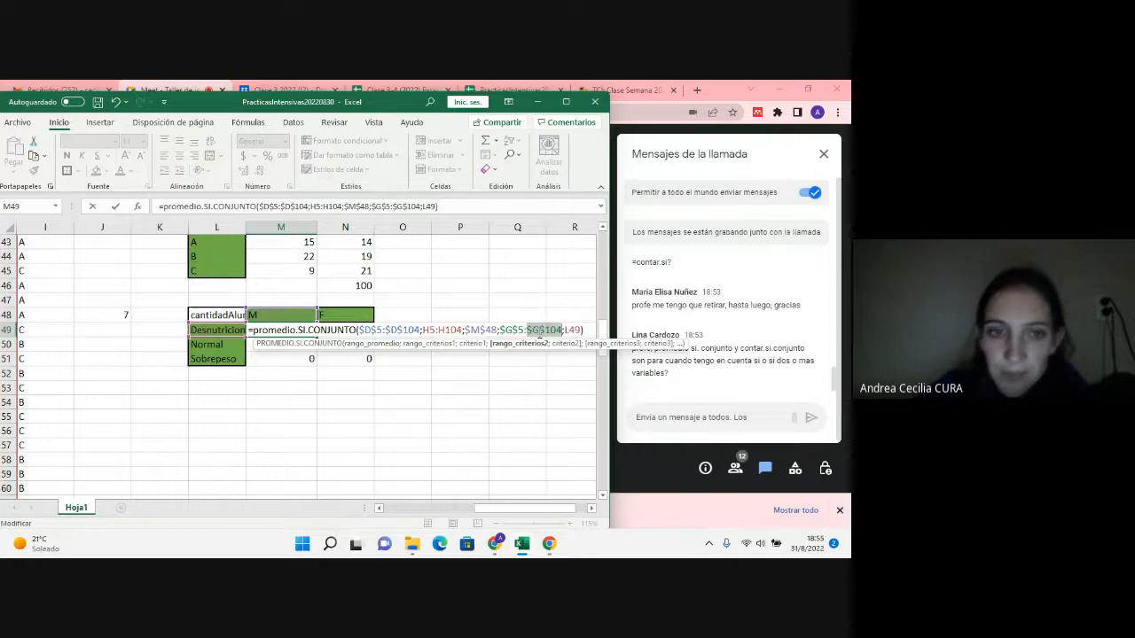
Step: Delete the second criteria range $G$5:$G$104 from the M49 formula, keeping the semicolons and the L49 criterion
text(})
key(BackSpace)
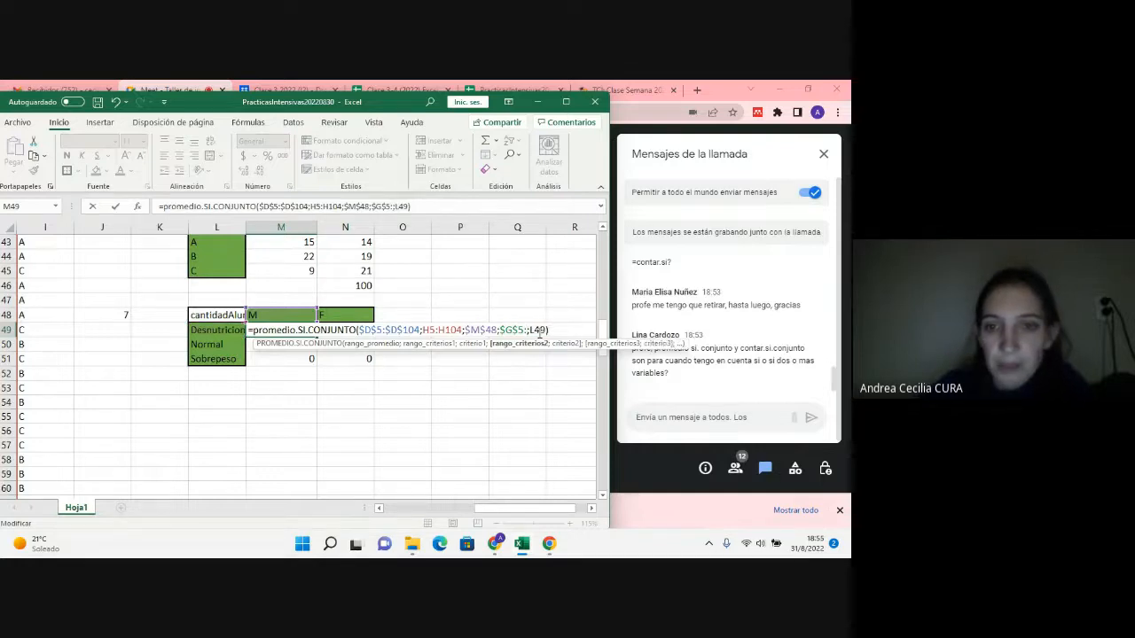
key(BackSpace)
key(BackSpace)
key(BackSpace)
key(BackSpace)
key(BackSpace)
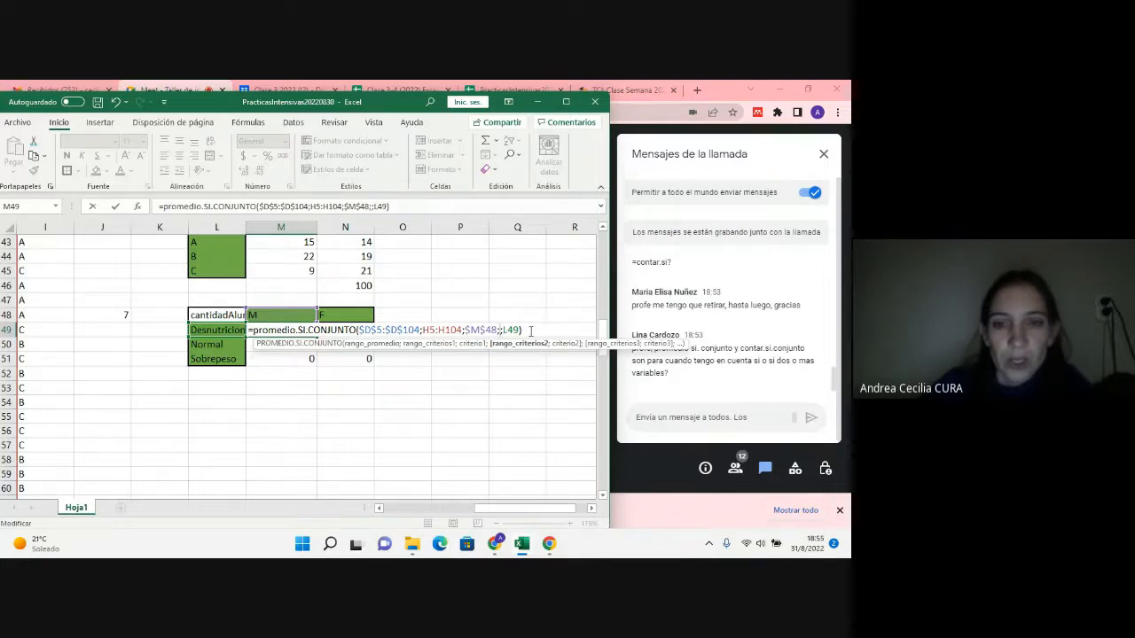
Step: Reinsert the IMC Categoria data as the absolute second criteria range $G$5:$G$104 in the M49 formula and enter the formula
drag(548, 510, 475, 512)
scroll(248, 407, up, 14)
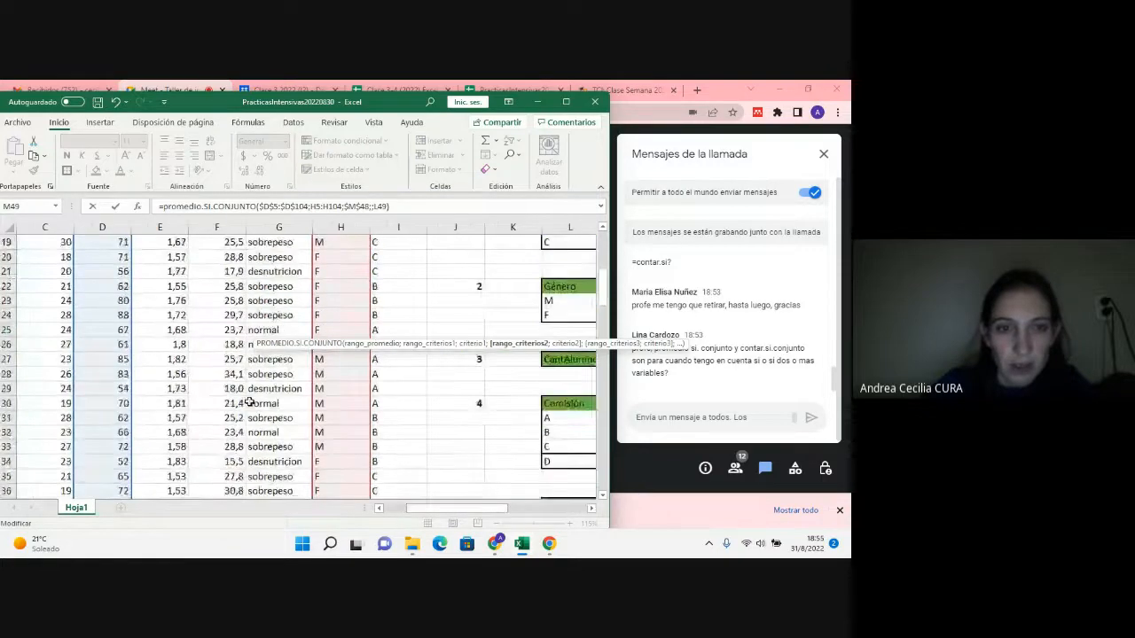
drag(232, 300, 262, 534)
drag(267, 479, 268, 473)
key(F4)
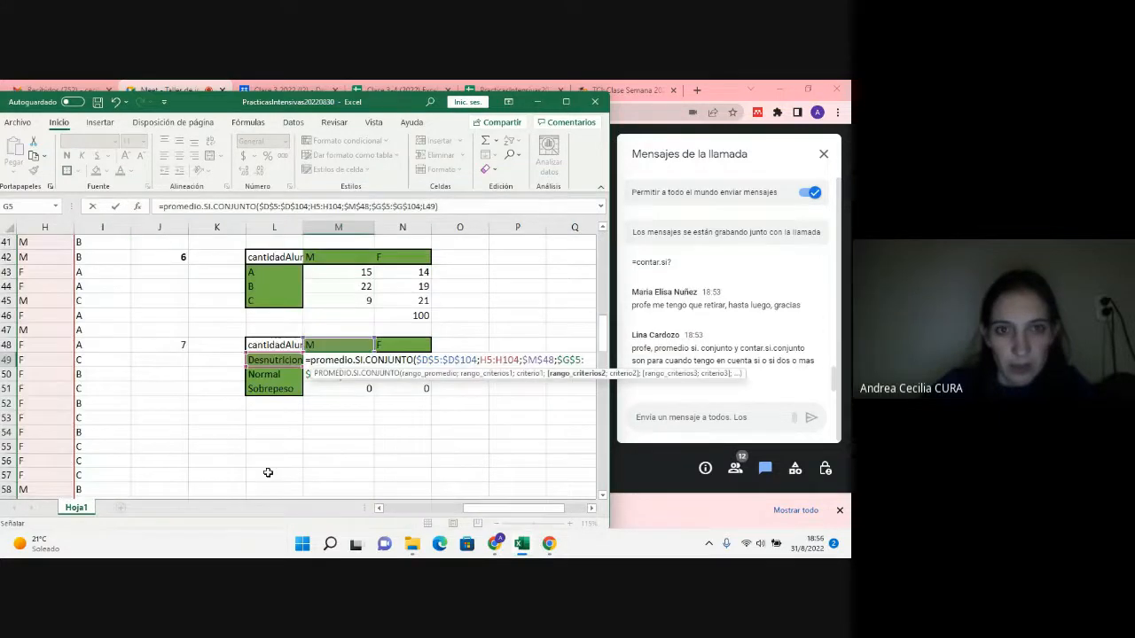
key(Return)
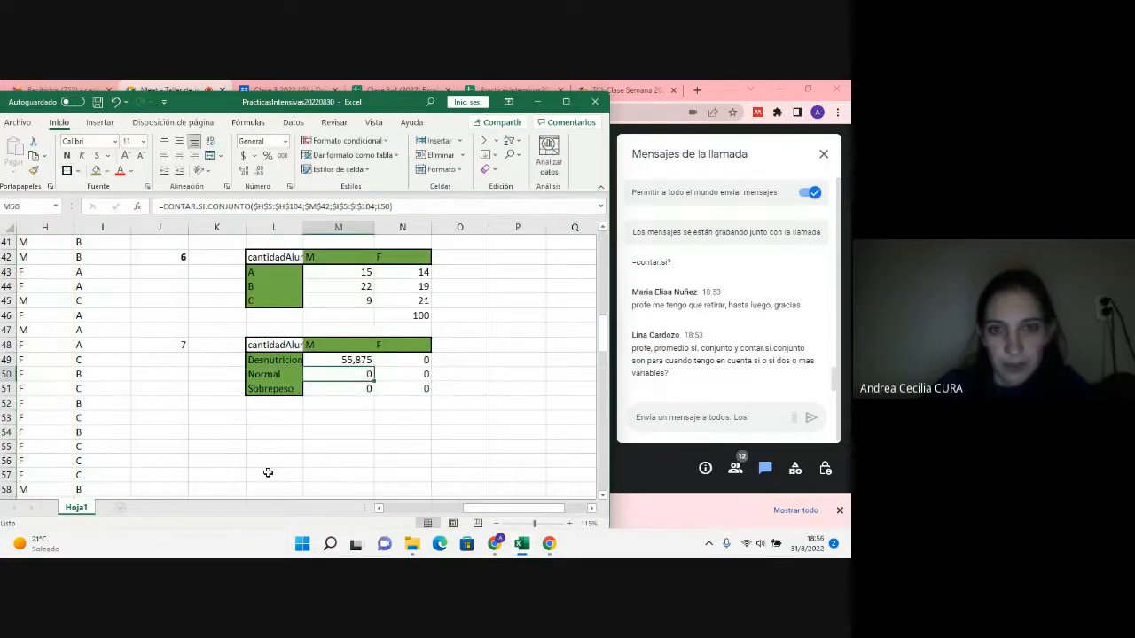
Step: Copy the M49 average formula down to M51 and format the three averages with one decimal place
click(359, 359)
drag(374, 366, 376, 394)
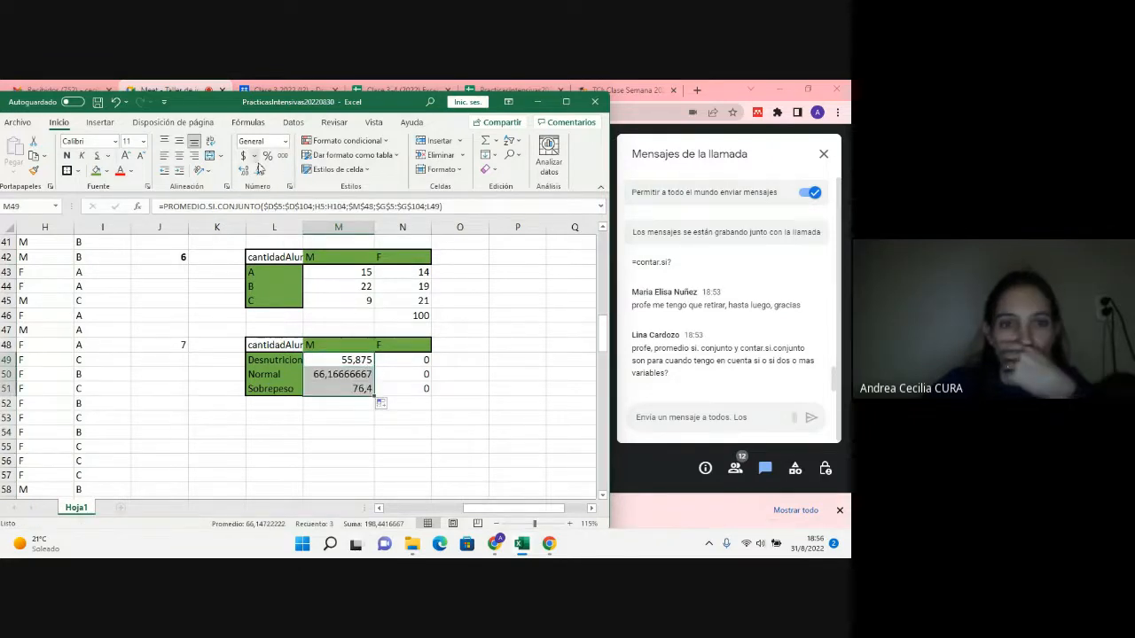
click(253, 157)
click(227, 186)
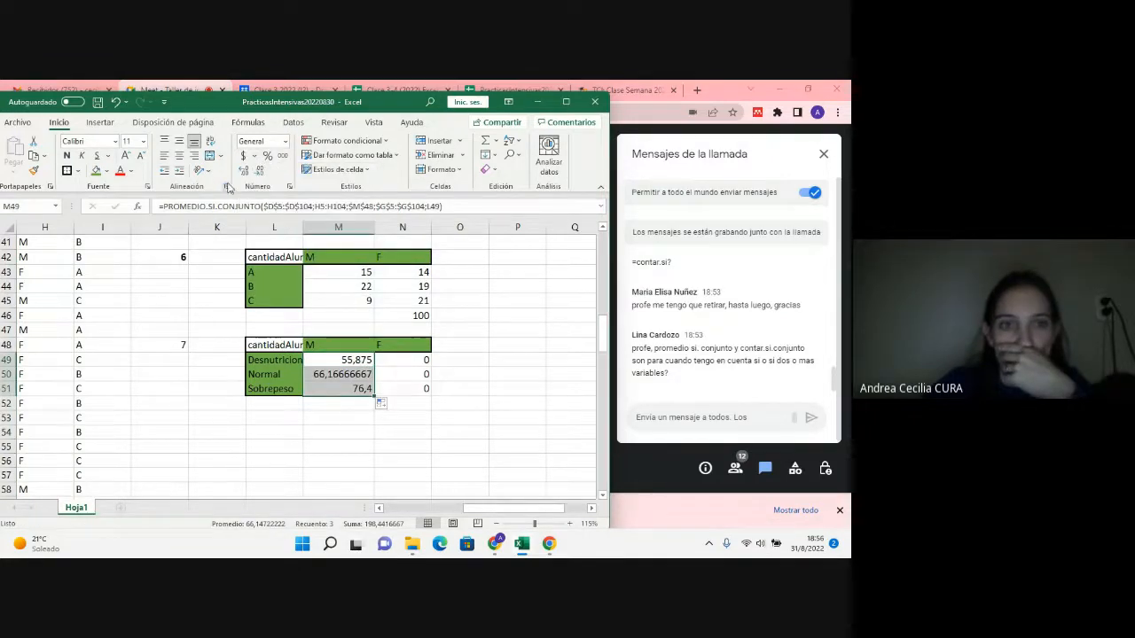
key(Escape)
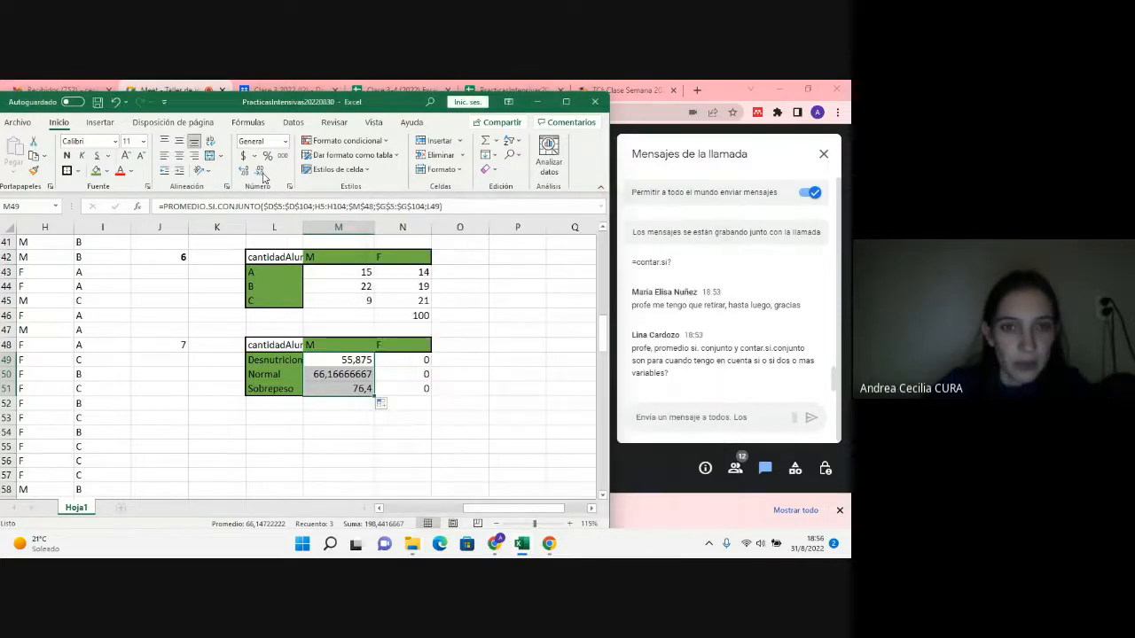
click(262, 177)
click(262, 177)
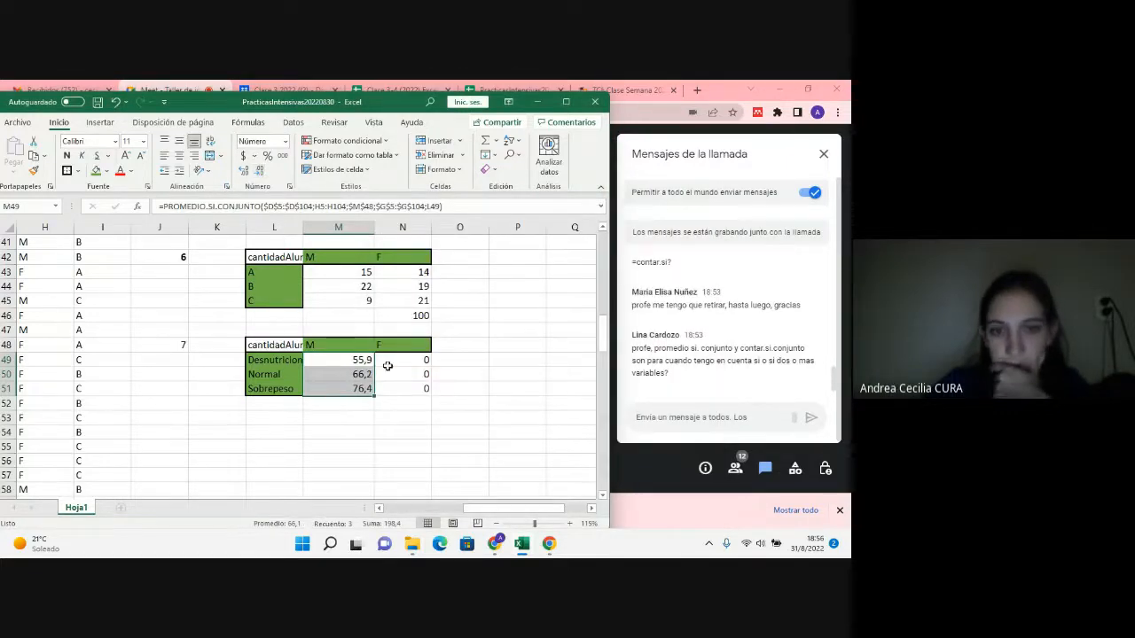
Step: Check the references used by the Normal average formula in M50
click(357, 360)
double_click(354, 375)
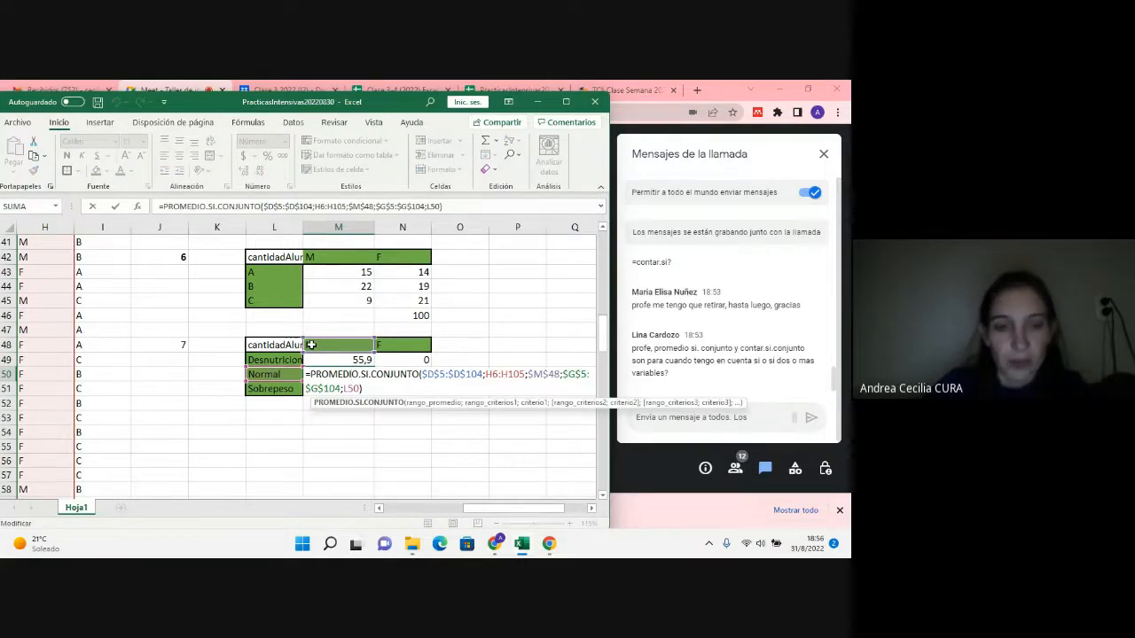
key(Escape)
Step: Copy the M49 formula into N49 and change its gender criterion to the F header, $N$48
drag(358, 359, 408, 364)
click(358, 360)
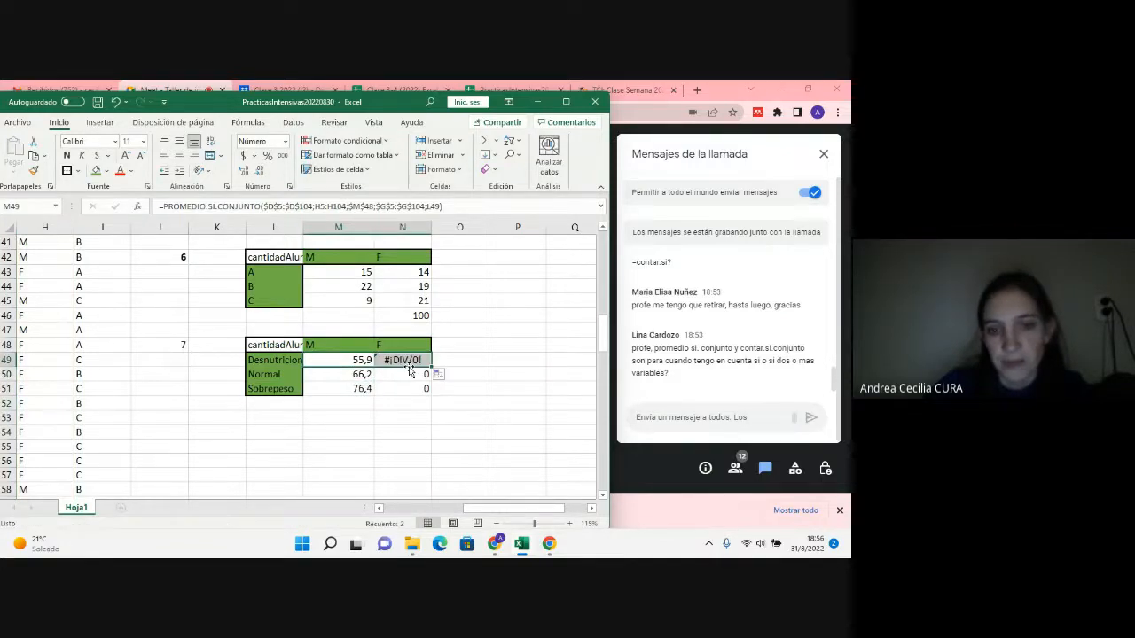
double_click(408, 359)
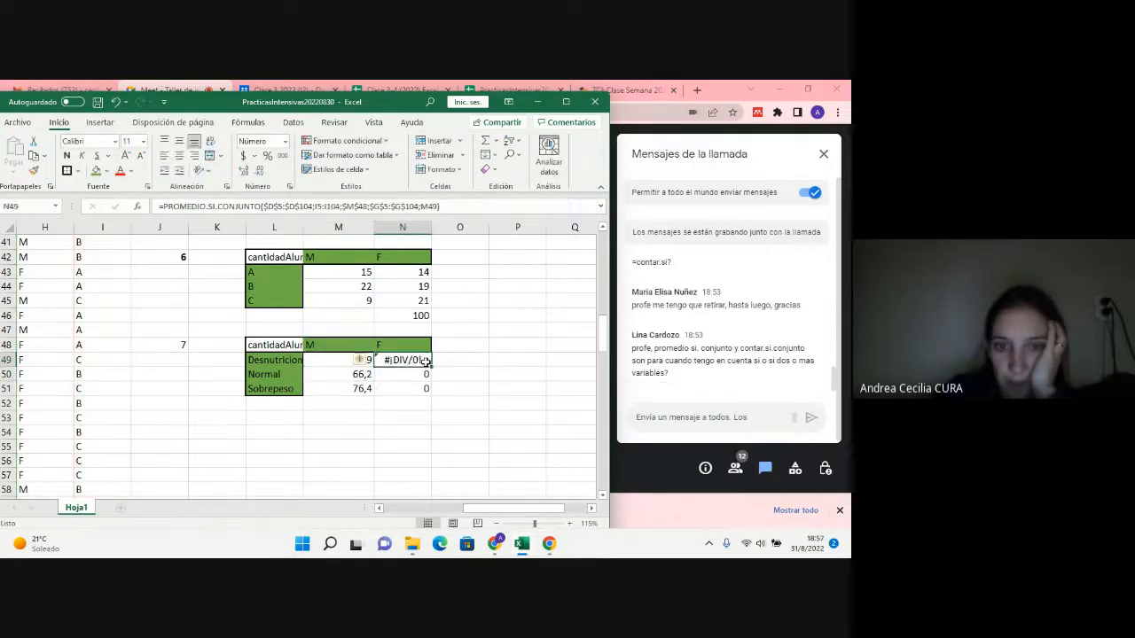
click(285, 360)
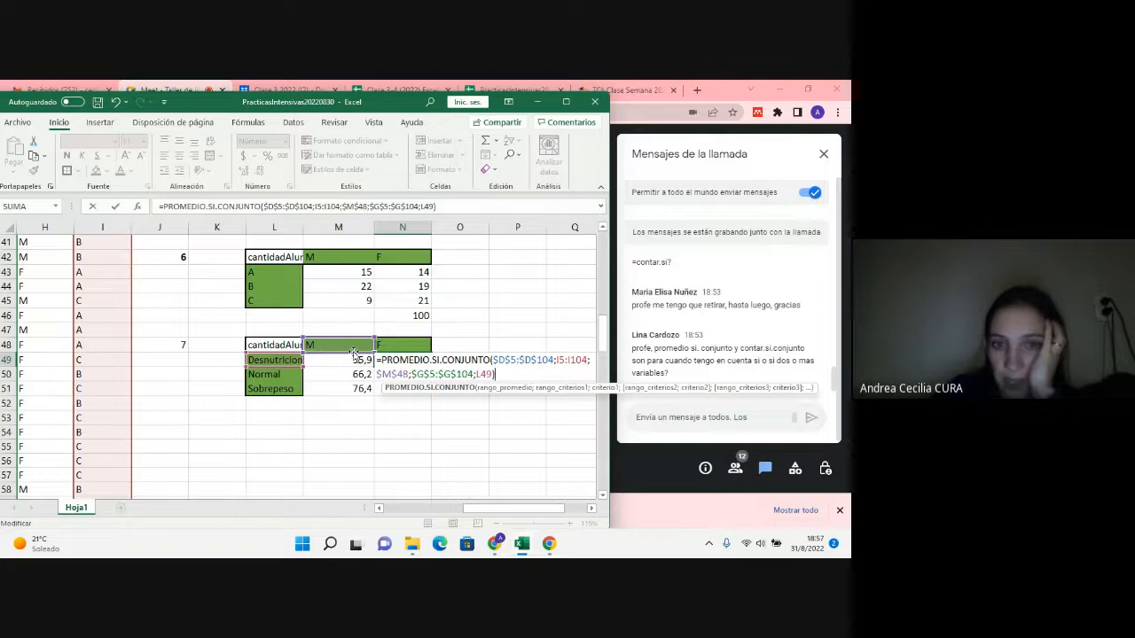
drag(353, 352, 385, 353)
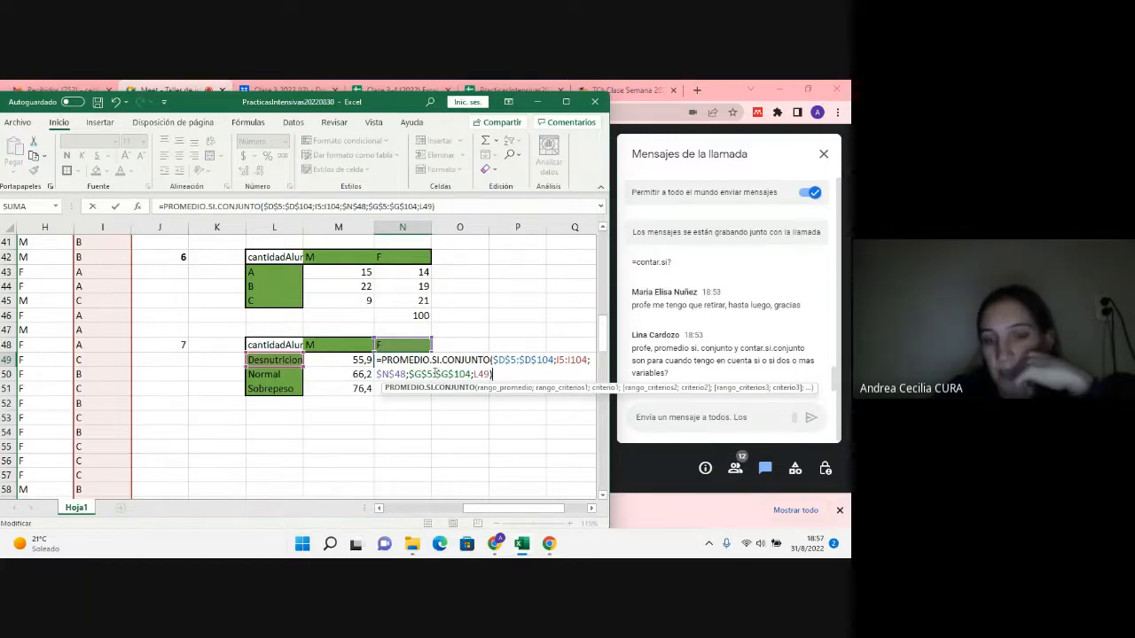
key(Return)
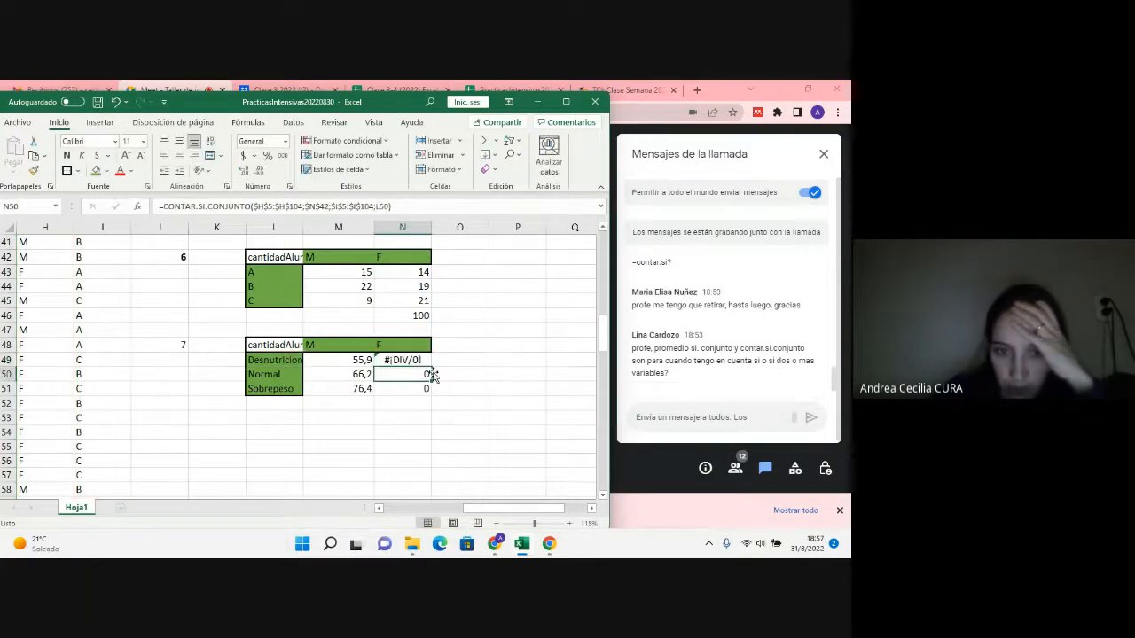
Step: Fill the N49 average formula down through N51 for the Normal and Sobrepeso rows
double_click(423, 362)
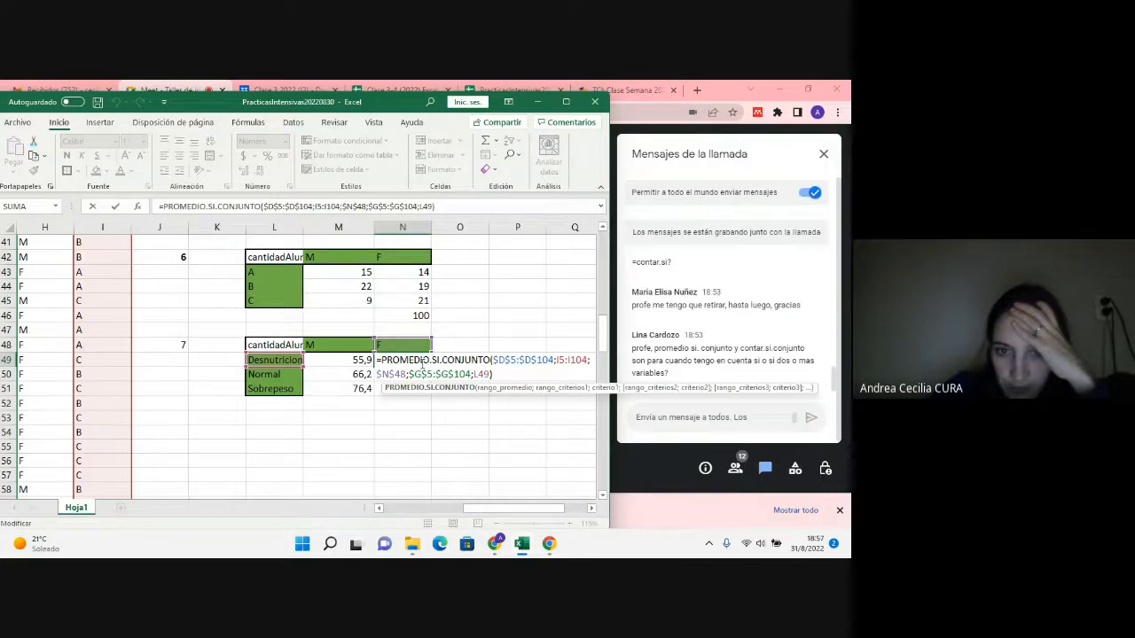
key(Return)
click(423, 363)
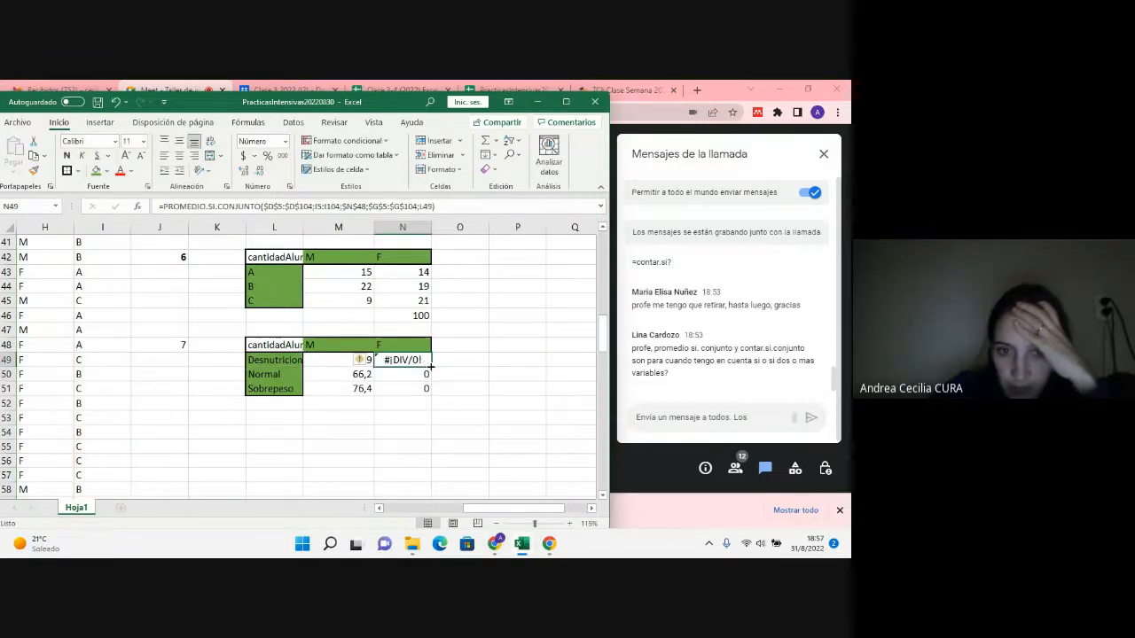
drag(430, 366, 430, 394)
Step: Move the first criteria range in the N50 formula to the Género data, H5:H104, and enter the formula
double_click(416, 376)
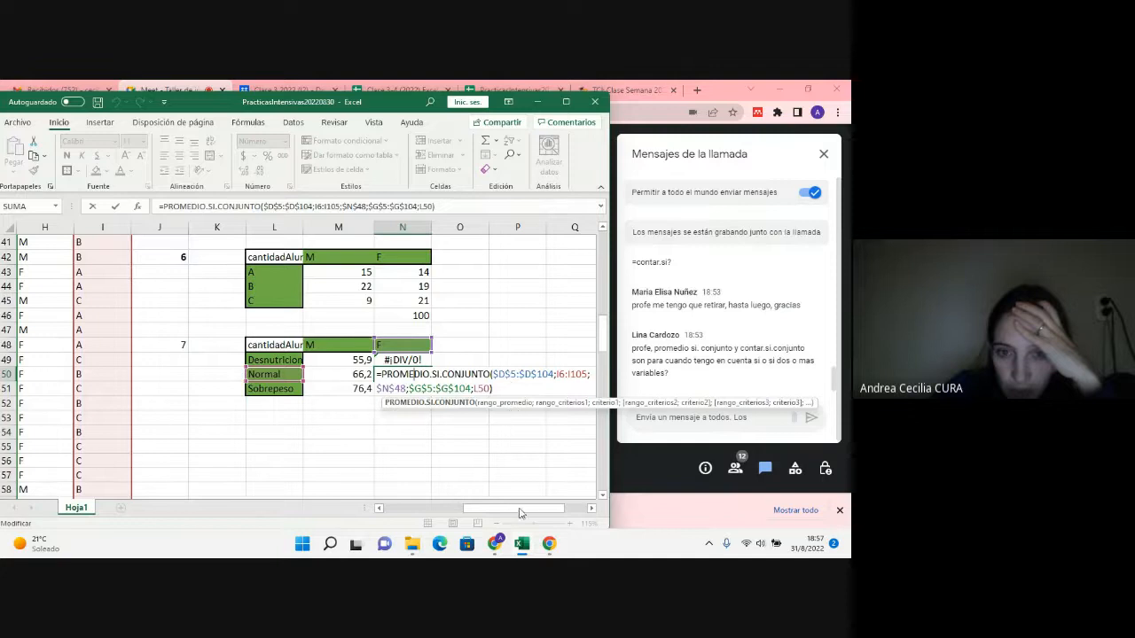
mouse_move(521, 508)
mouse_down()
mouse_move(467, 508)
mouse_move(538, 506)
mouse_up()
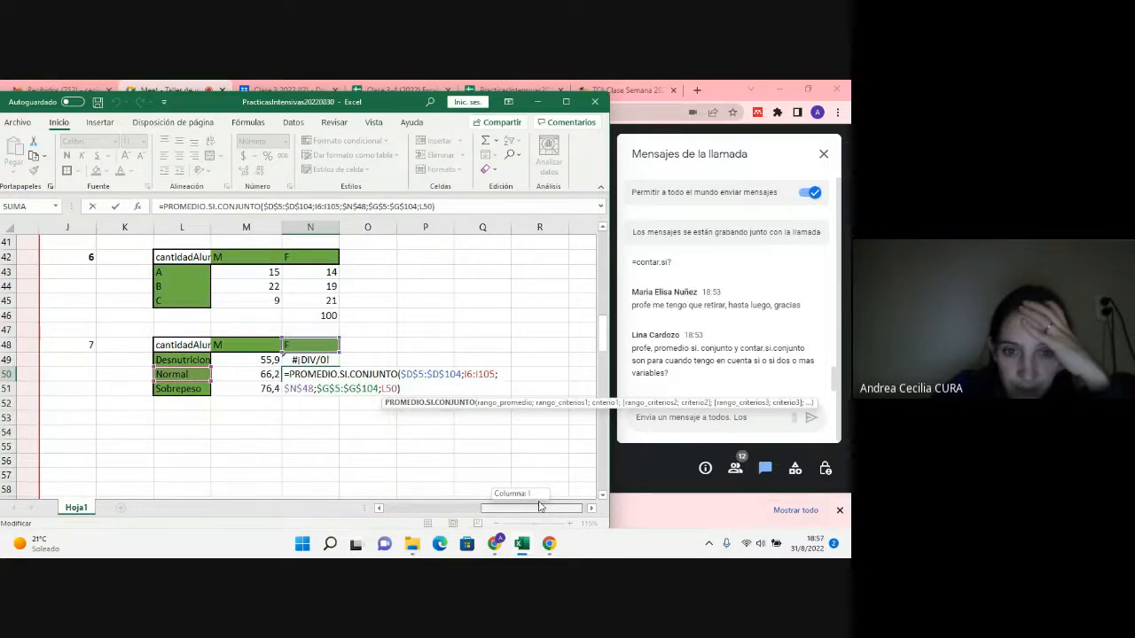
mouse_move(538, 506)
mouse_down()
mouse_move(457, 507)
mouse_move(524, 512)
mouse_up()
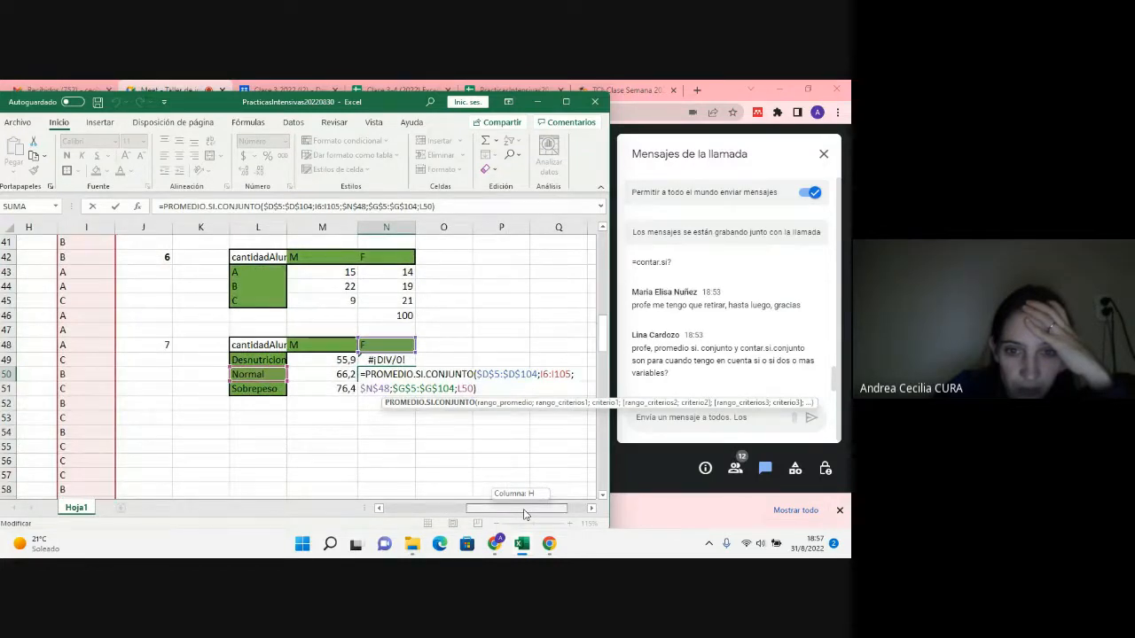
drag(524, 514, 494, 512)
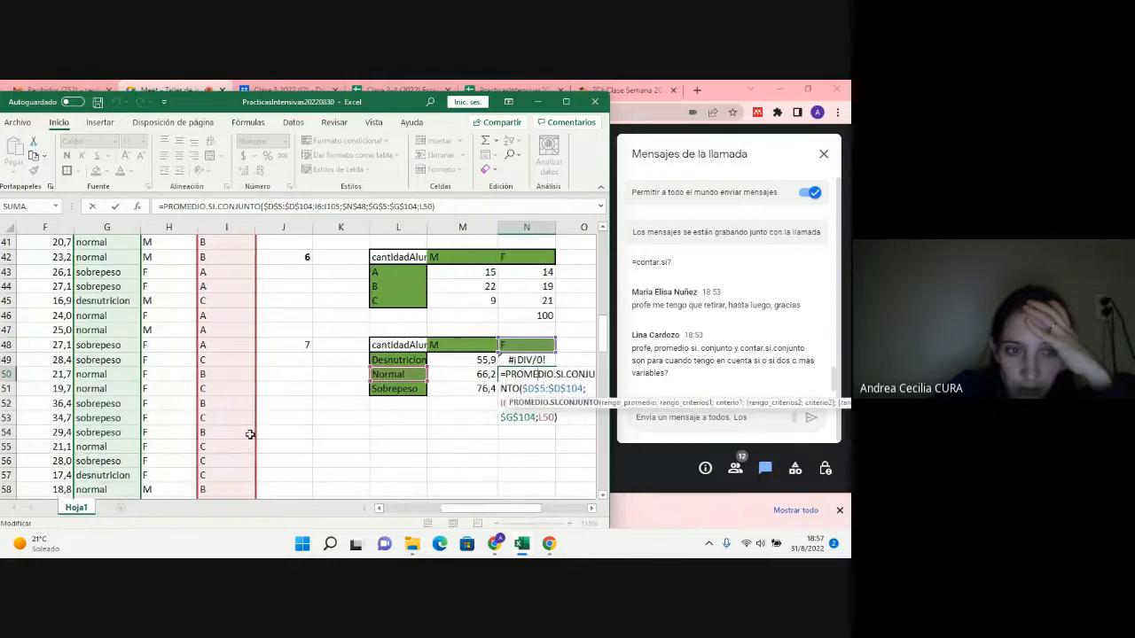
scroll(237, 419, up, 3)
scroll(238, 419, up, 10)
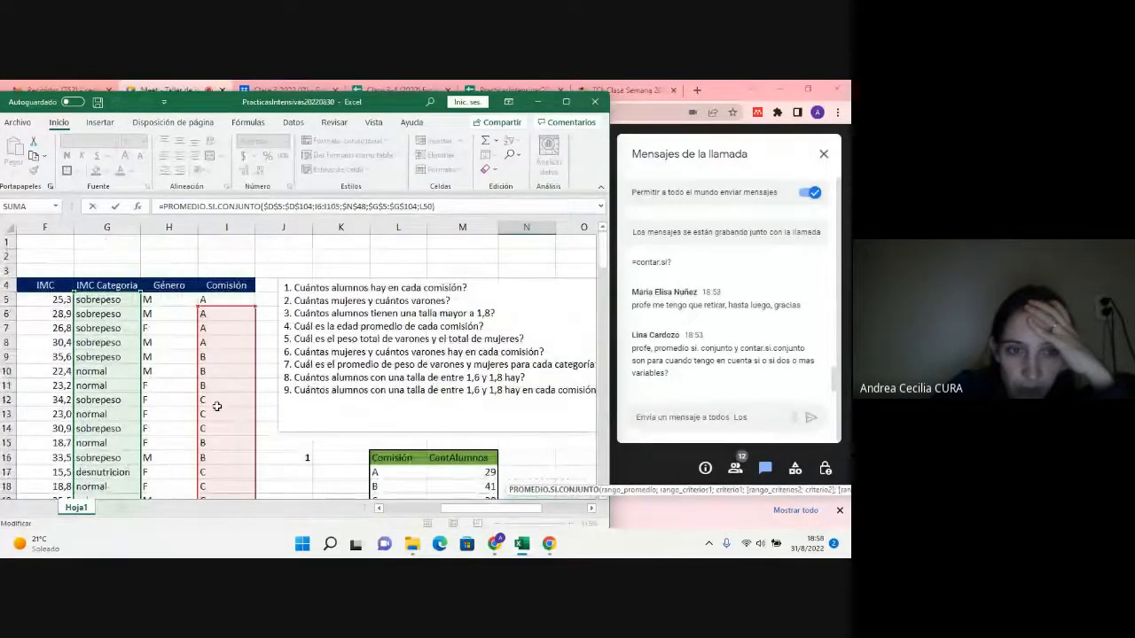
drag(203, 402, 184, 391)
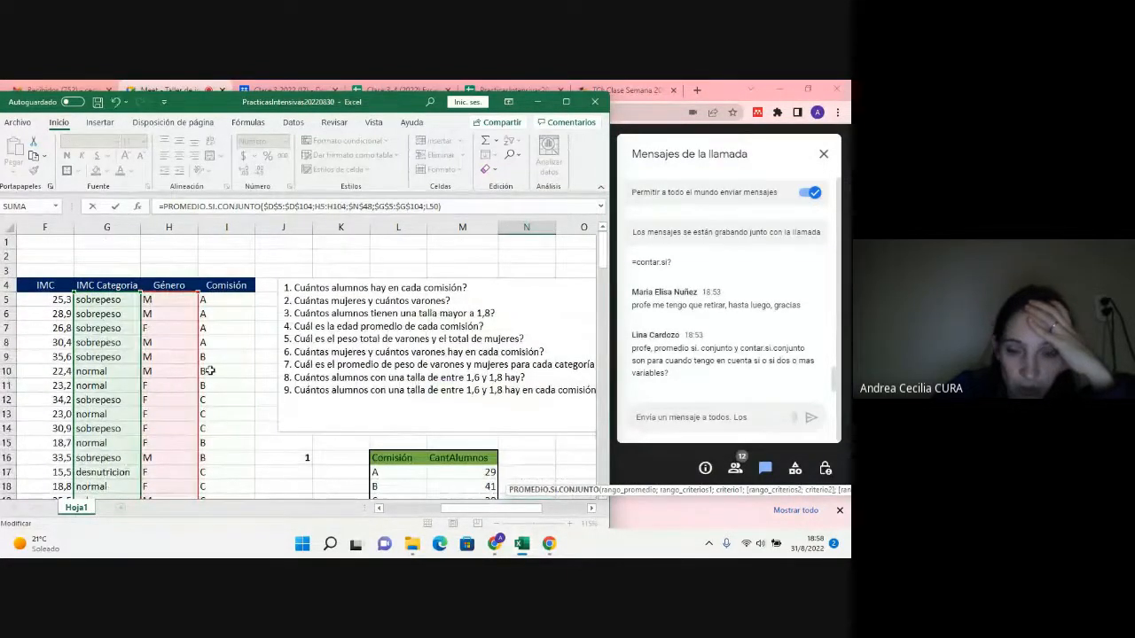
key(Return)
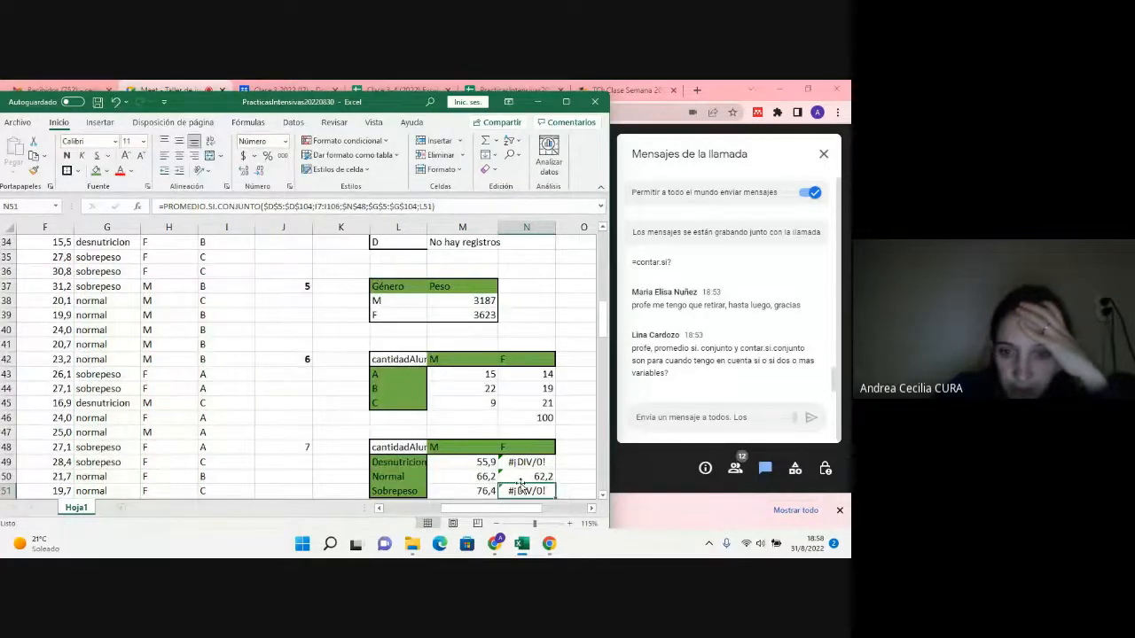
Step: Copy the N50 average formula to the Sobrepeso and Desnutricion cells of the F column, N51 and N49
click(518, 476)
mouse_move(555, 484)
mouse_down()
mouse_move(557, 461)
mouse_move(551, 492)
mouse_up()
click(551, 477)
scroll(550, 491, down, 1)
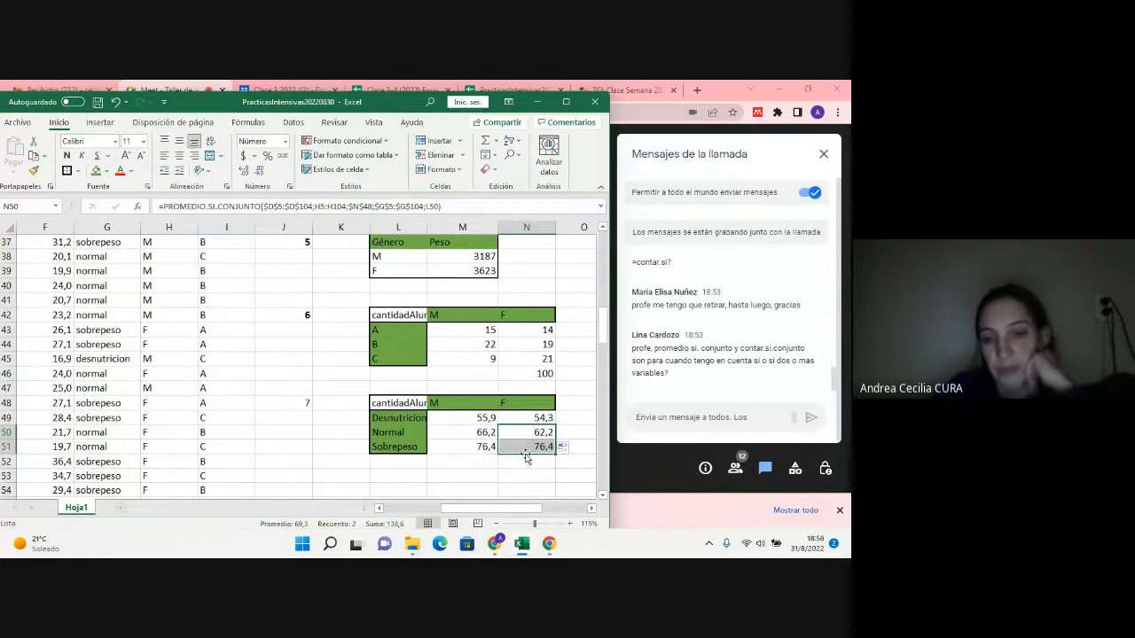
Step: Check the Género criteria range used by the Sobrepeso average formula in N51 against the source data
double_click(525, 447)
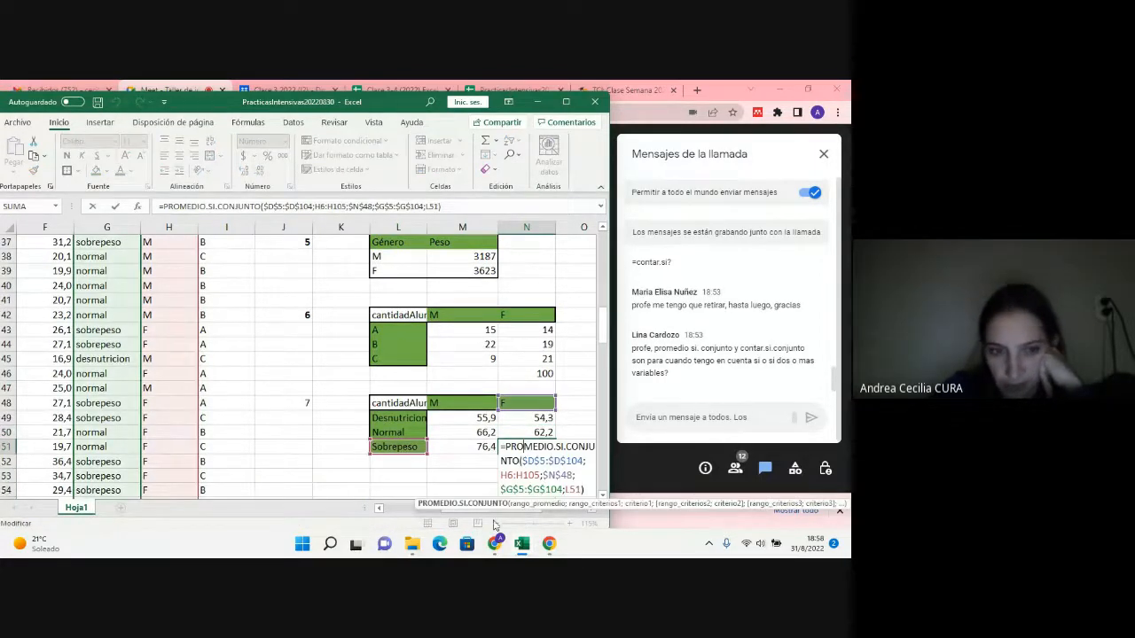
scroll(236, 474, up, 12)
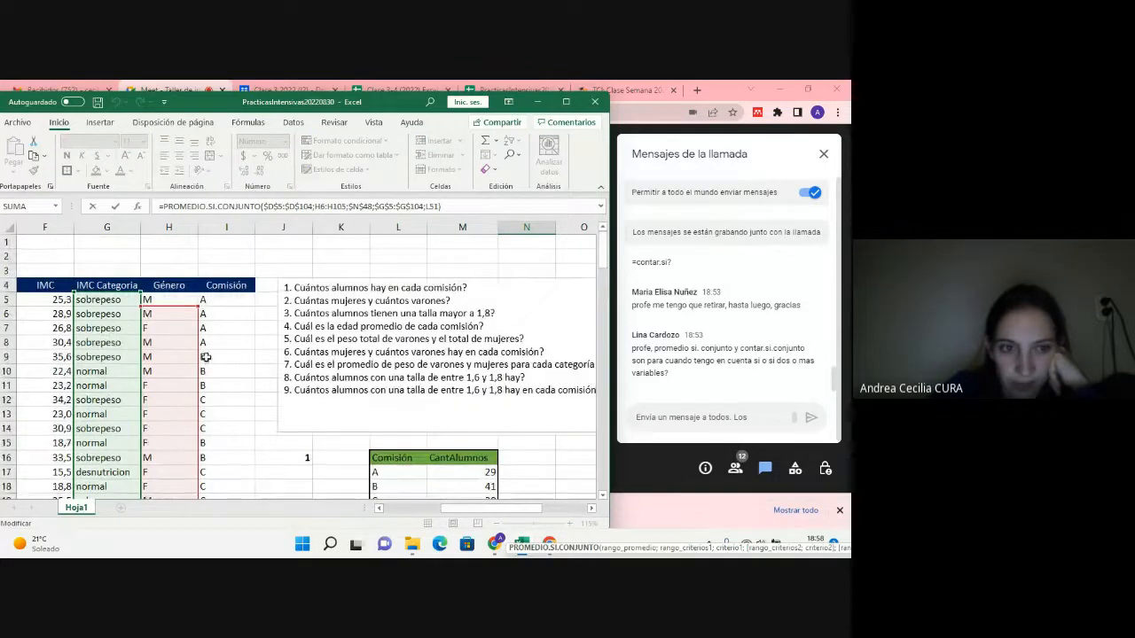
scroll(431, 394, down, 8)
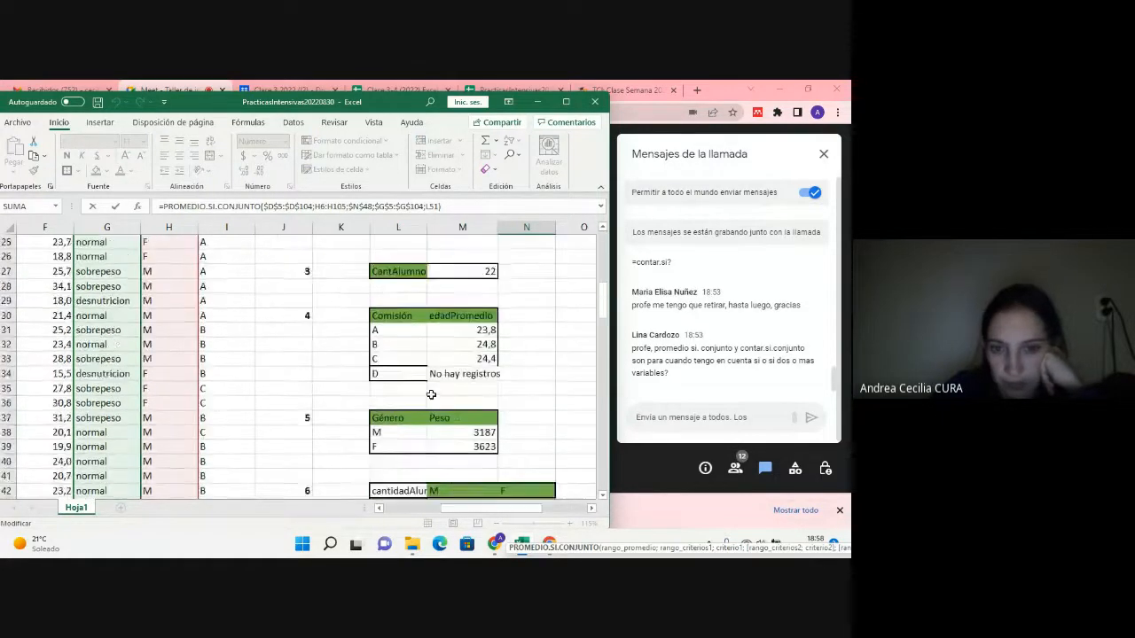
scroll(431, 395, down, 6)
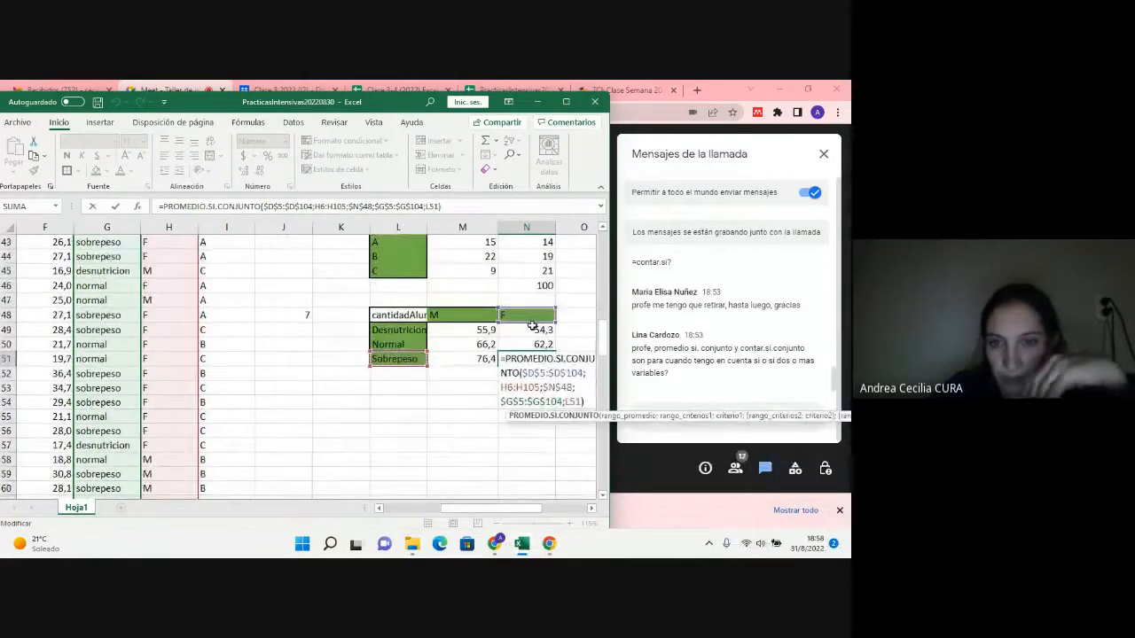
click(532, 326)
Step: Move the first criteria range in the Desnutricion average formula for F, N49, to the Género data H5:H104
double_click(536, 330)
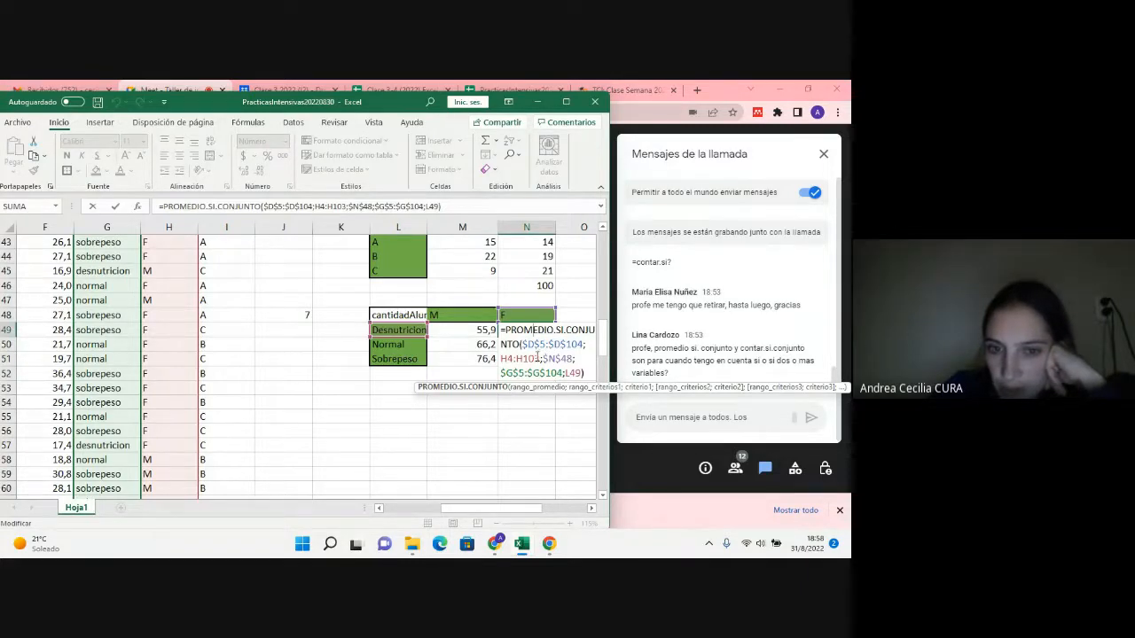
click(536, 344)
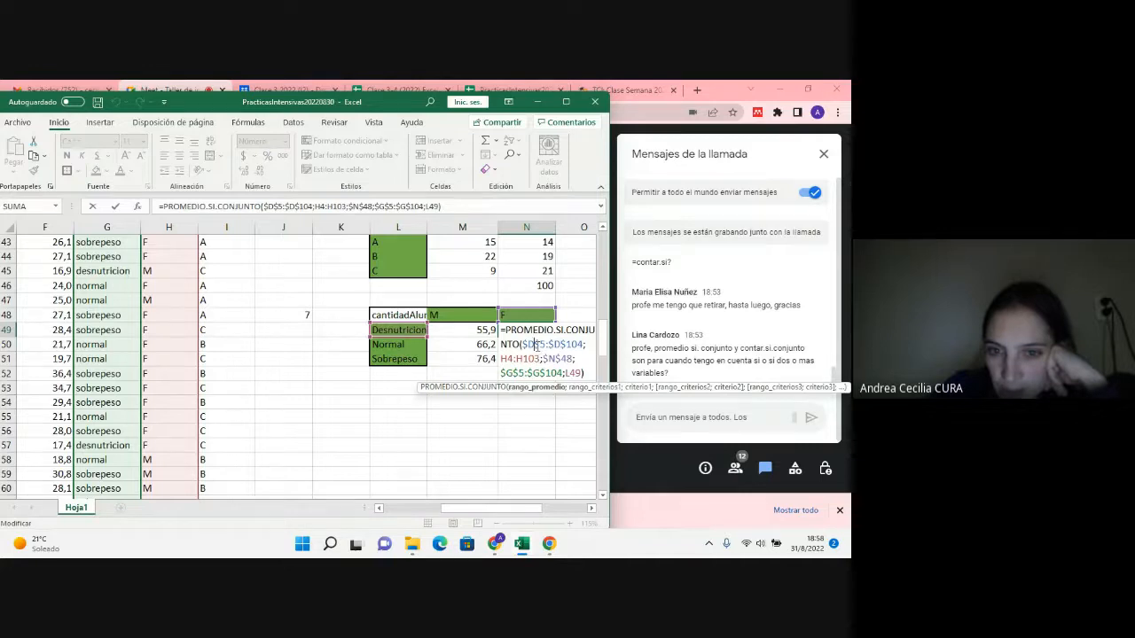
click(535, 359)
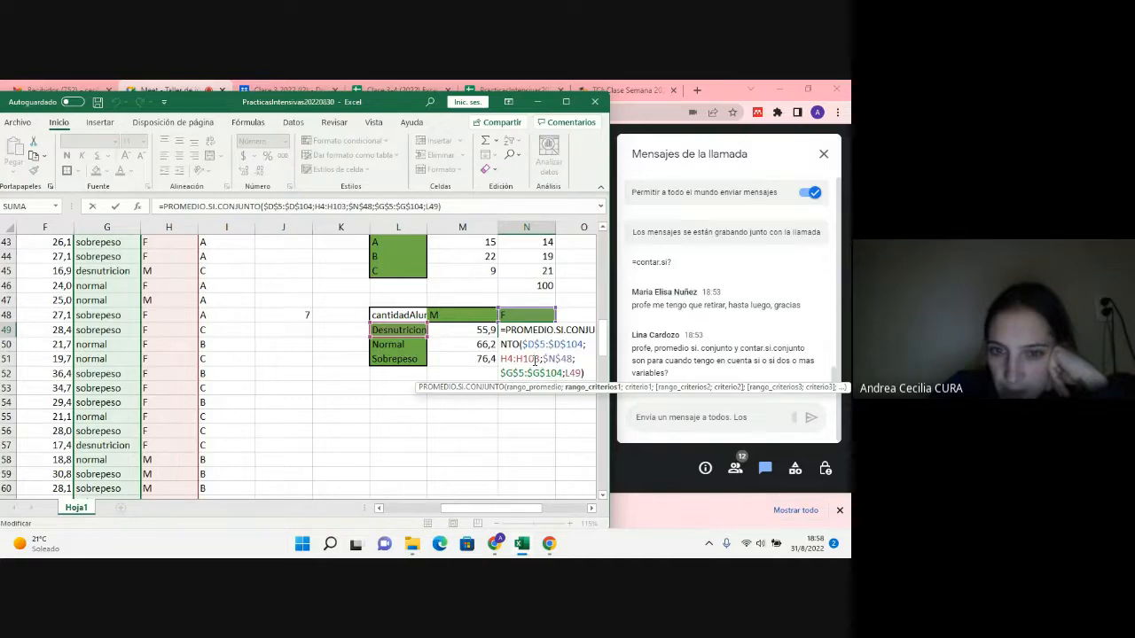
click(566, 358)
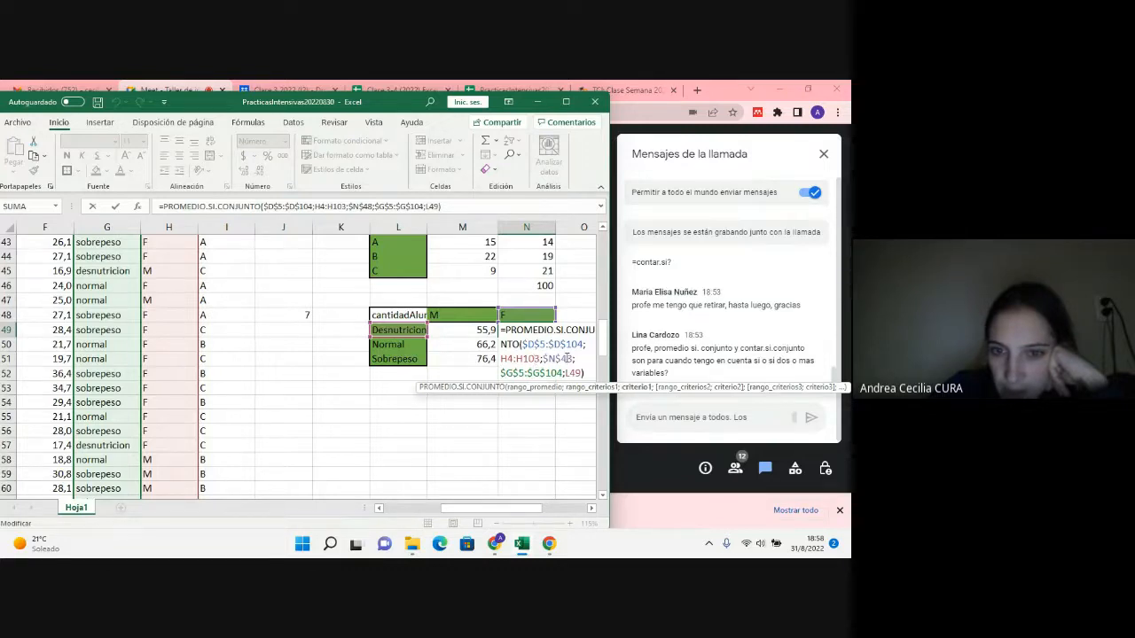
click(536, 359)
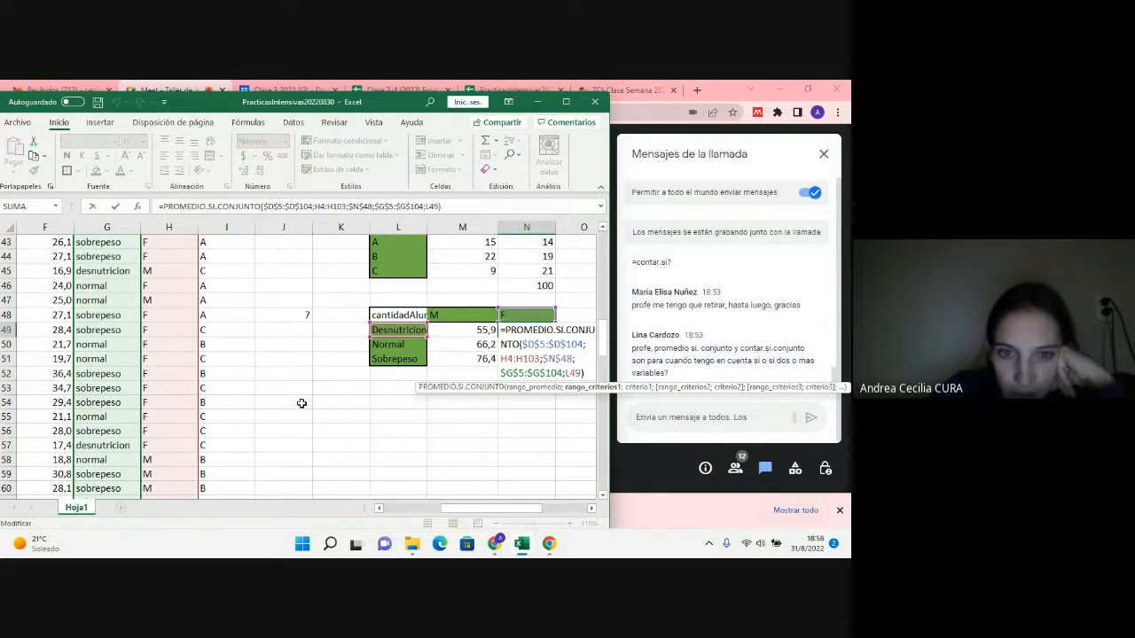
scroll(162, 387, up, 14)
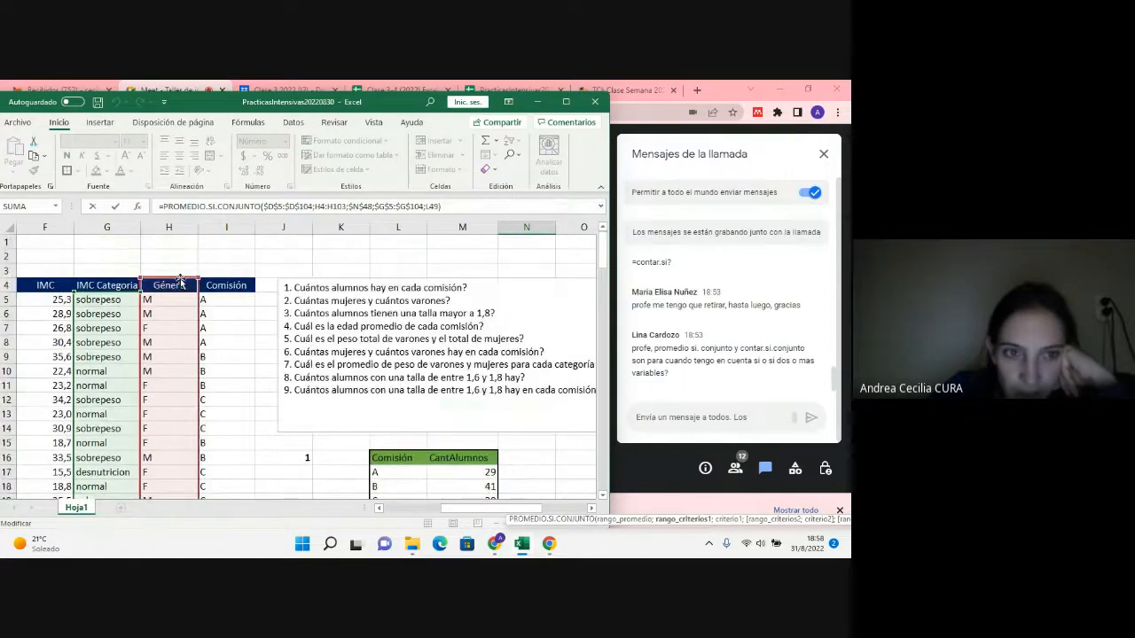
drag(183, 279, 188, 298)
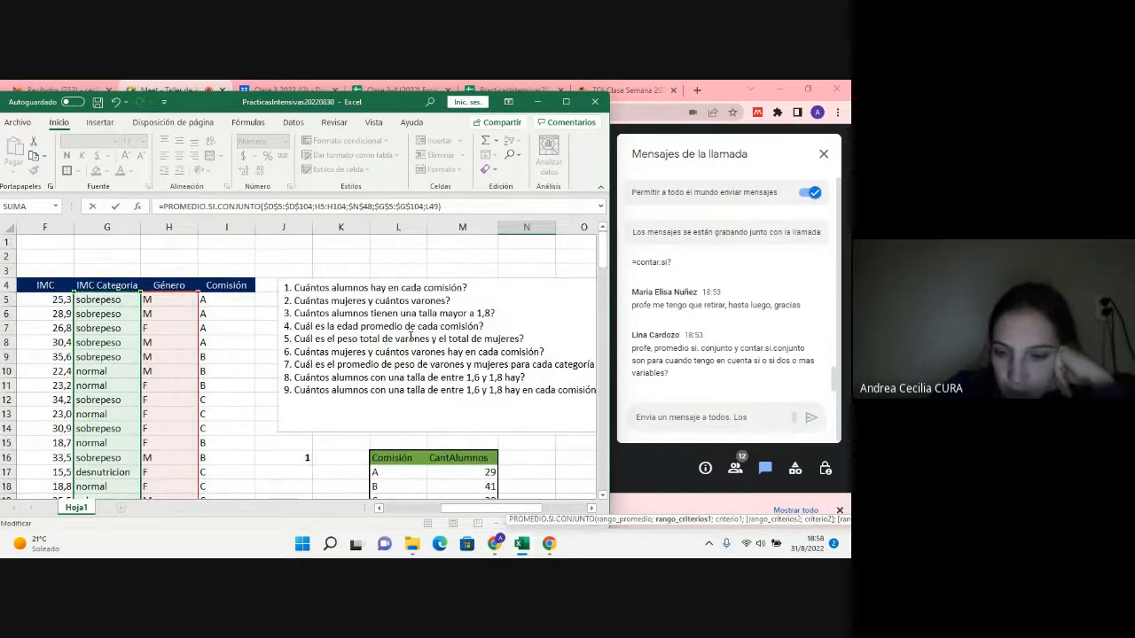
scroll(453, 401, down, 10)
scroll(453, 401, down, 4)
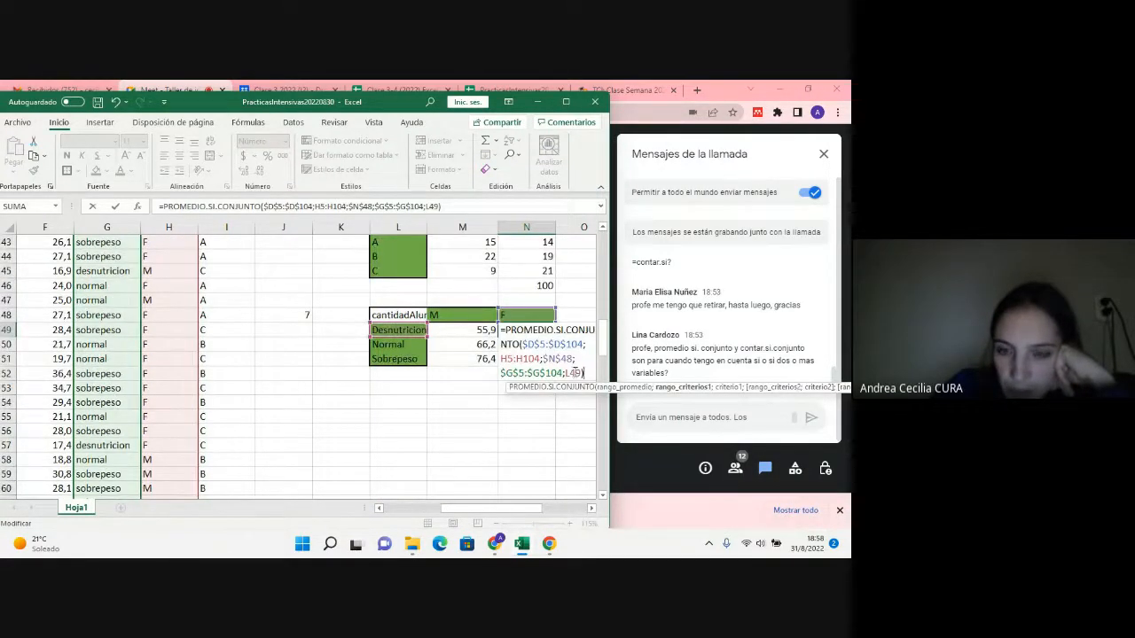
Step: Check the IMC Categoria criteria range in the N49 formula against the source data and enter the formula
click(566, 374)
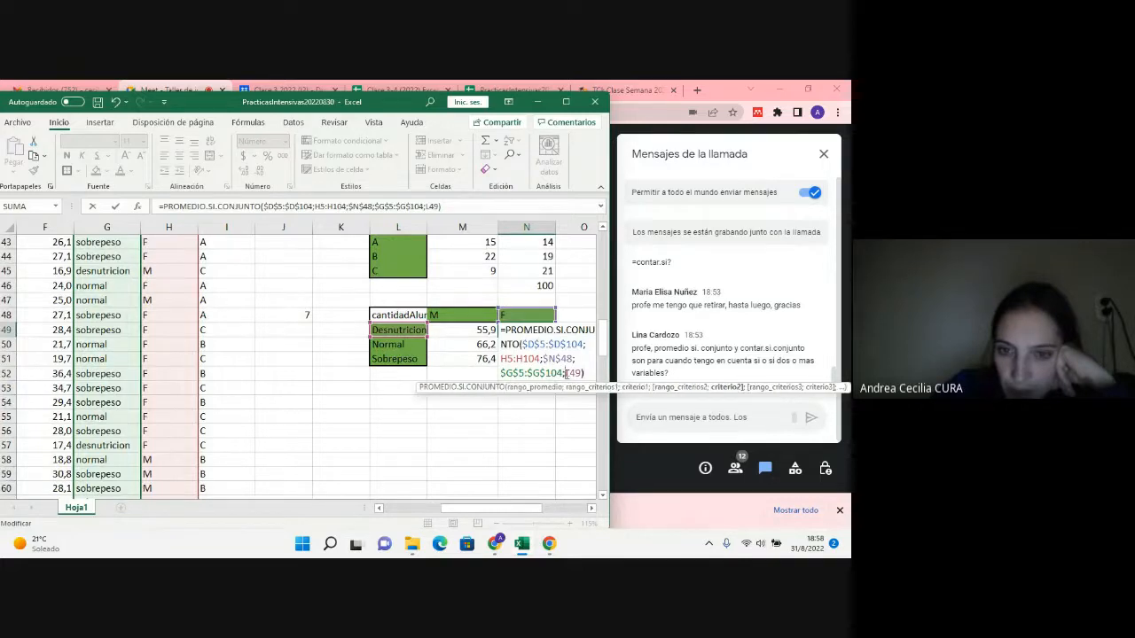
click(554, 373)
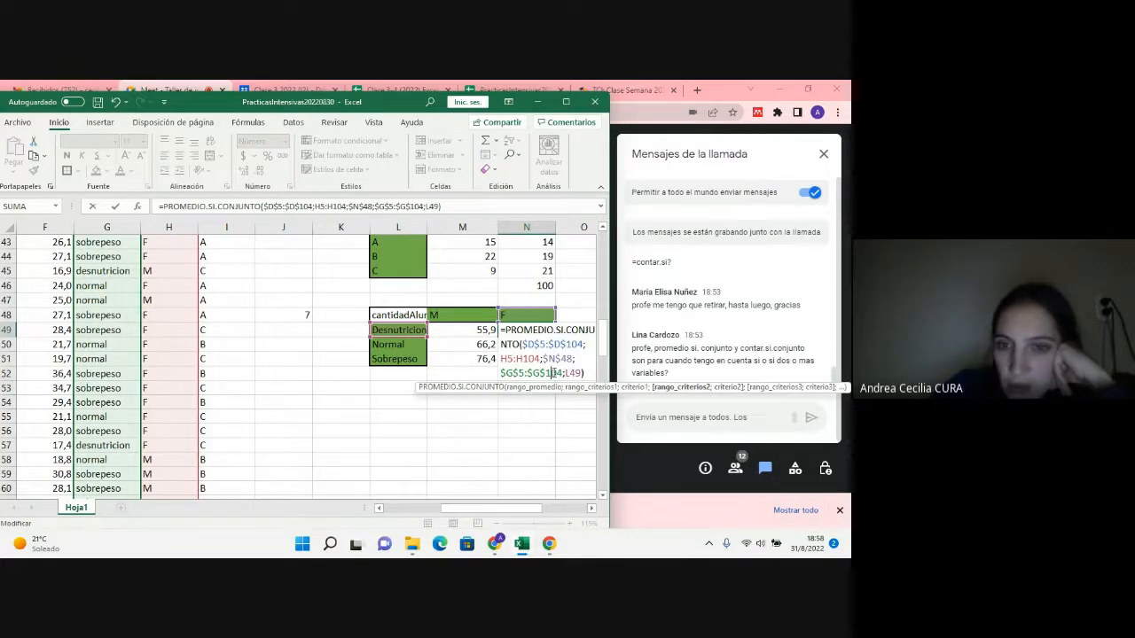
scroll(126, 383, up, 14)
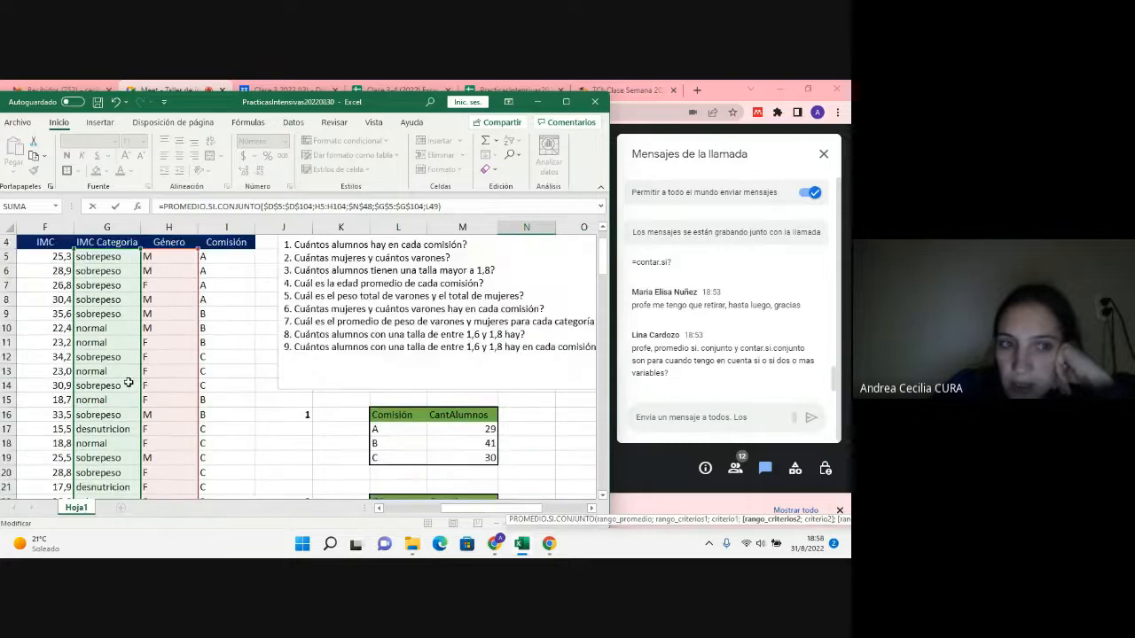
scroll(277, 349, down, 15)
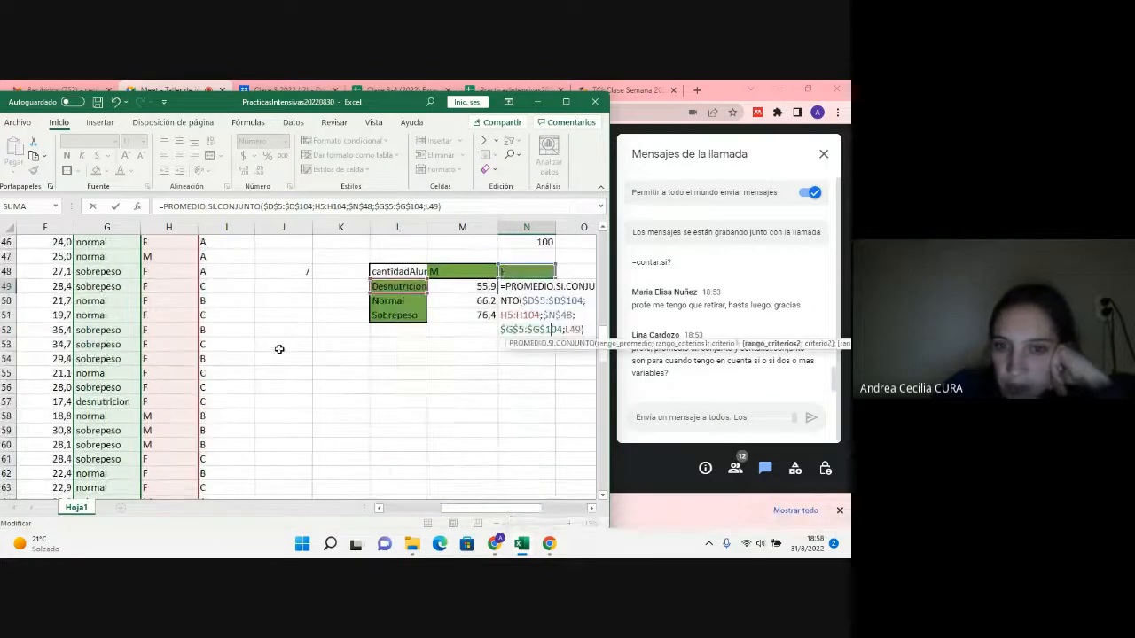
key(Return)
Step: Fill the N49 formula down through N51 and check the Género criteria range in the Normal row's copy
click(547, 290)
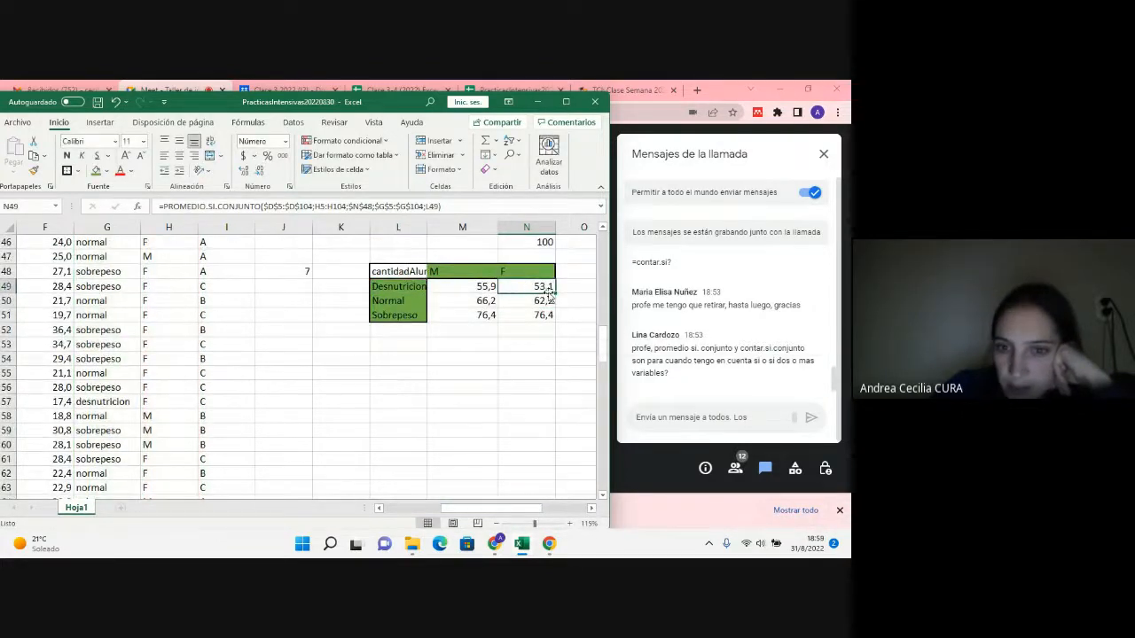
drag(557, 294, 547, 327)
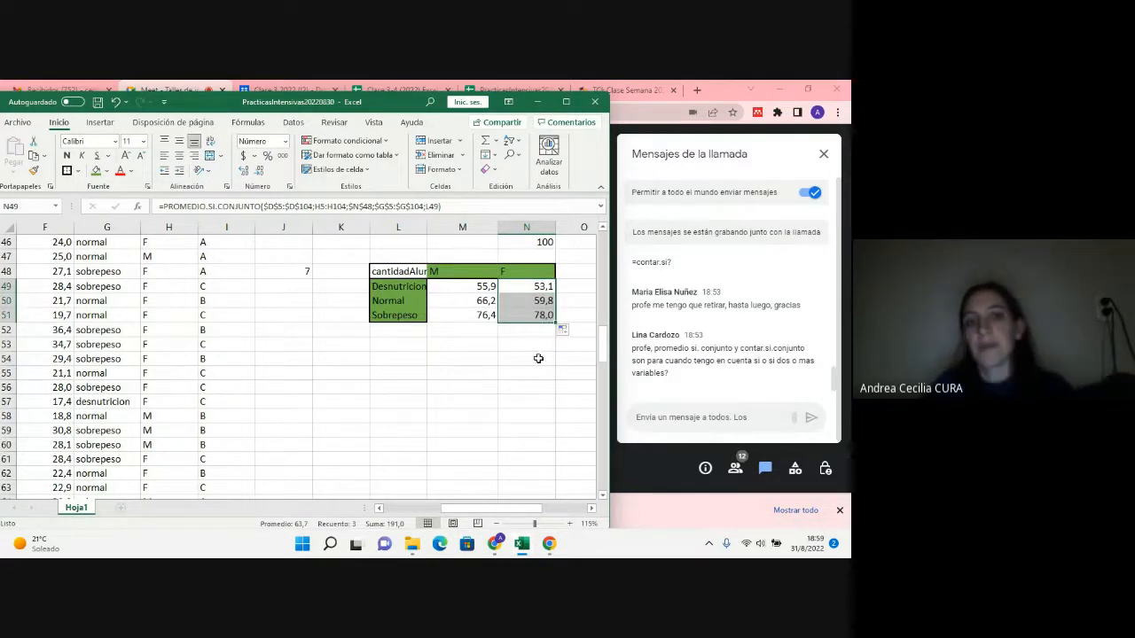
click(531, 303)
double_click(532, 301)
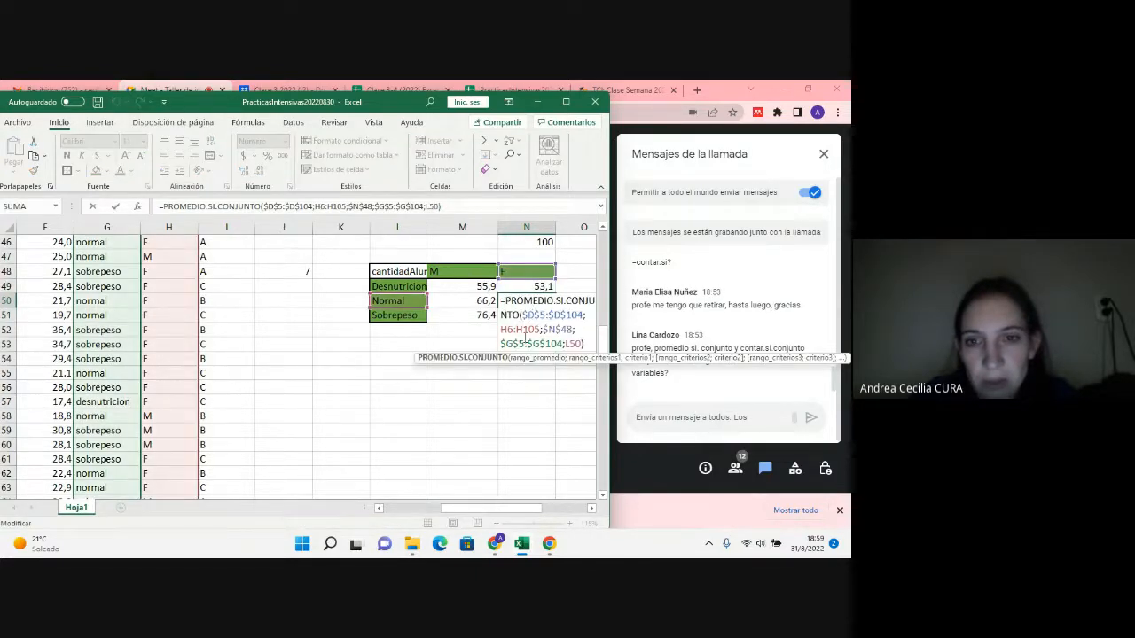
click(519, 330)
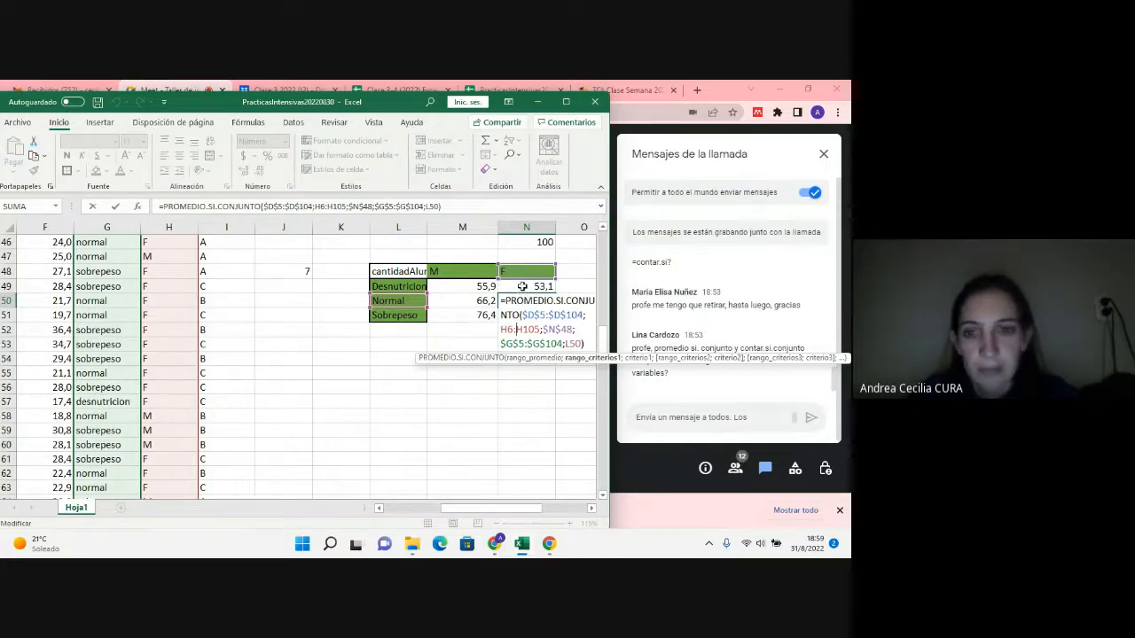
key(Return)
Step: Make the Género range in the N49 formula absolute as $H$5:$H$104 and fill the formula down through N51
double_click(522, 286)
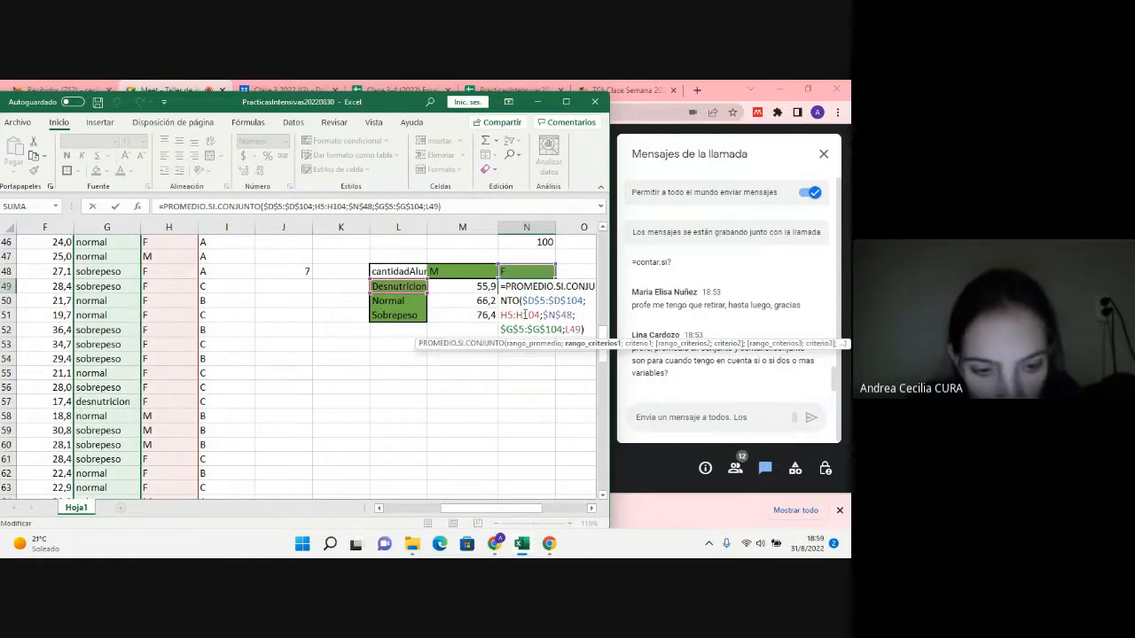
key(F4)
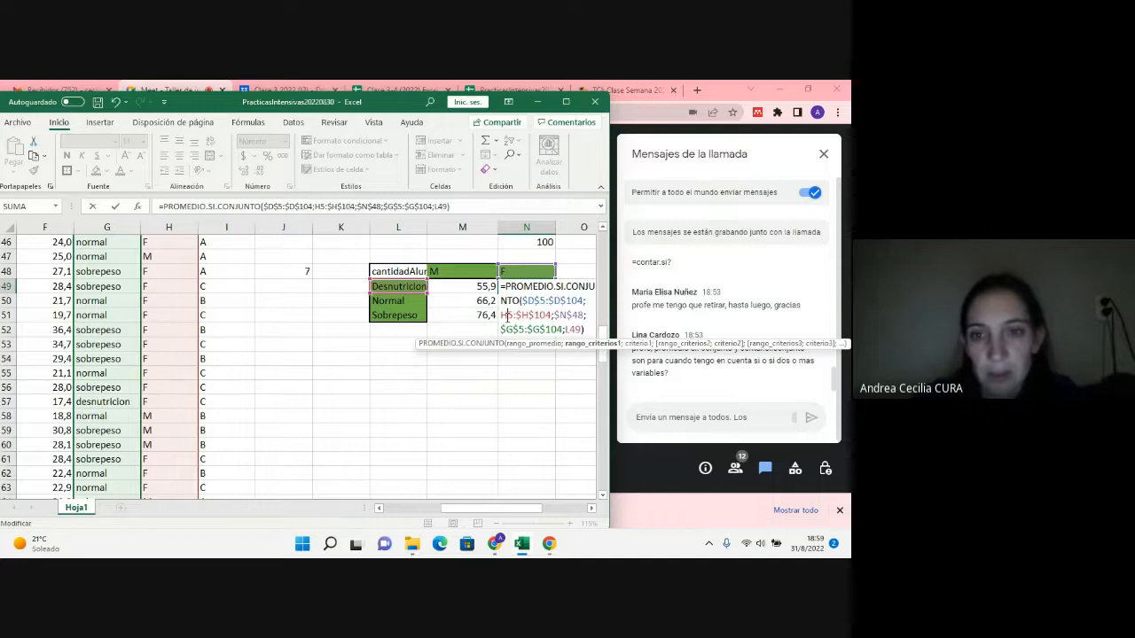
key(F4)
key(Return)
click(527, 285)
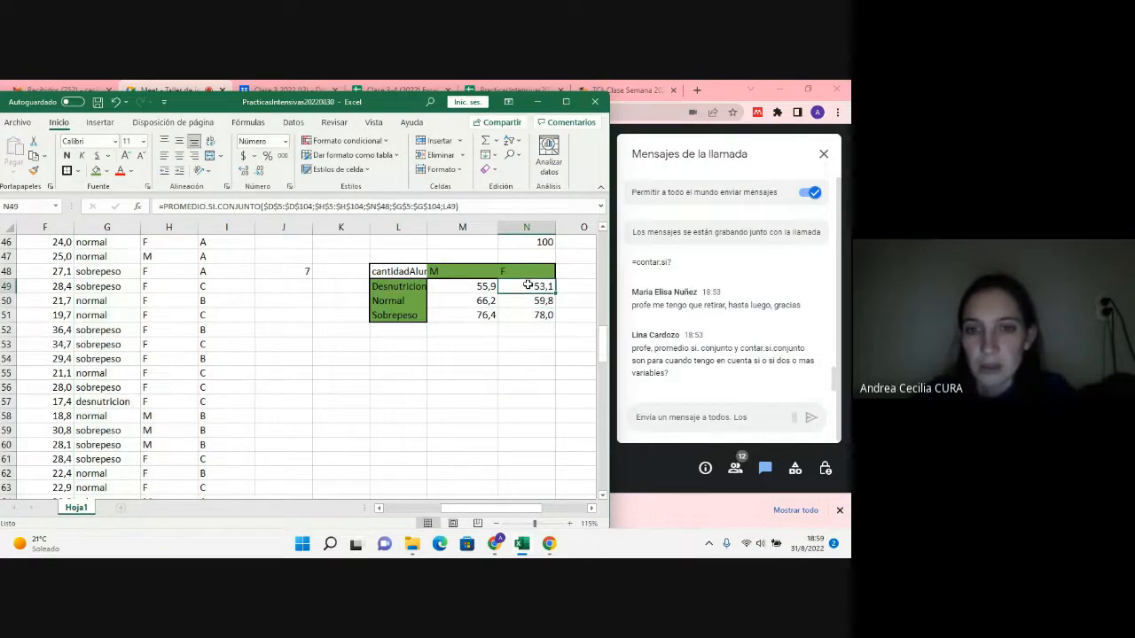
drag(555, 293, 549, 317)
Step: Make the Género range in the M49 average formula absolute as $H$5:$H$104 and fill it down through M51
click(483, 285)
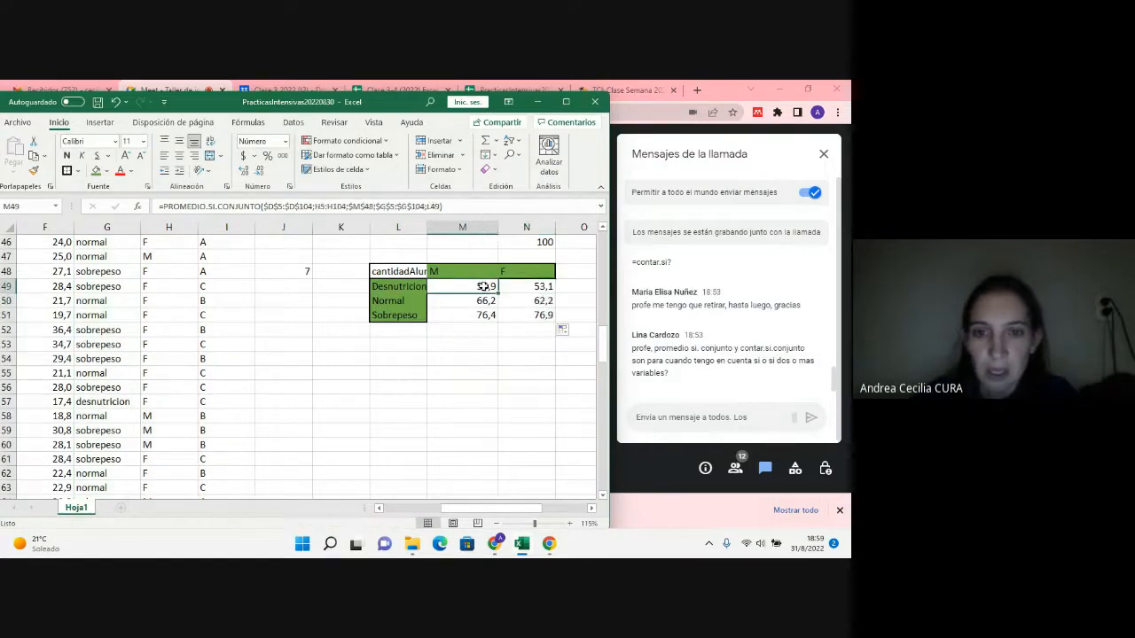
double_click(483, 285)
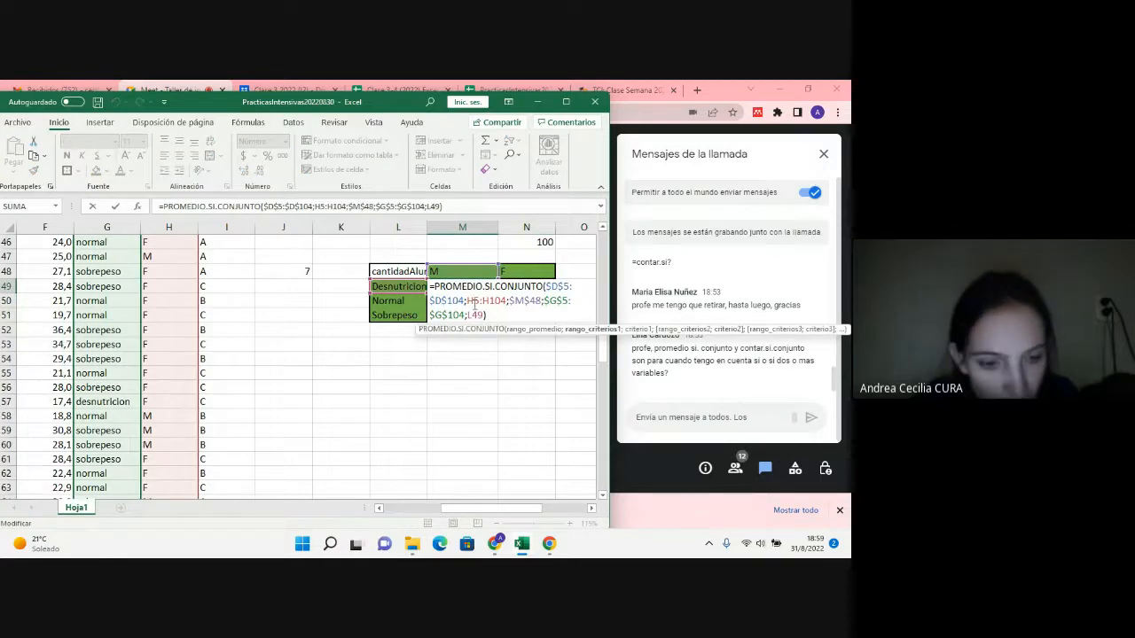
click(473, 301)
key(F4)
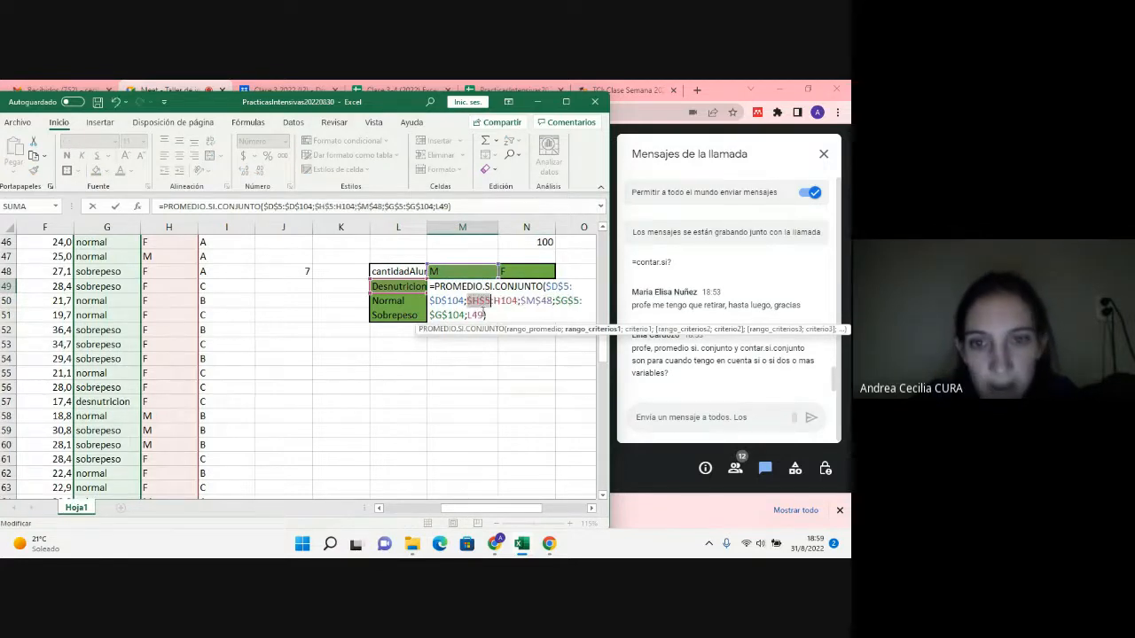
click(502, 302)
key(F4)
key(Return)
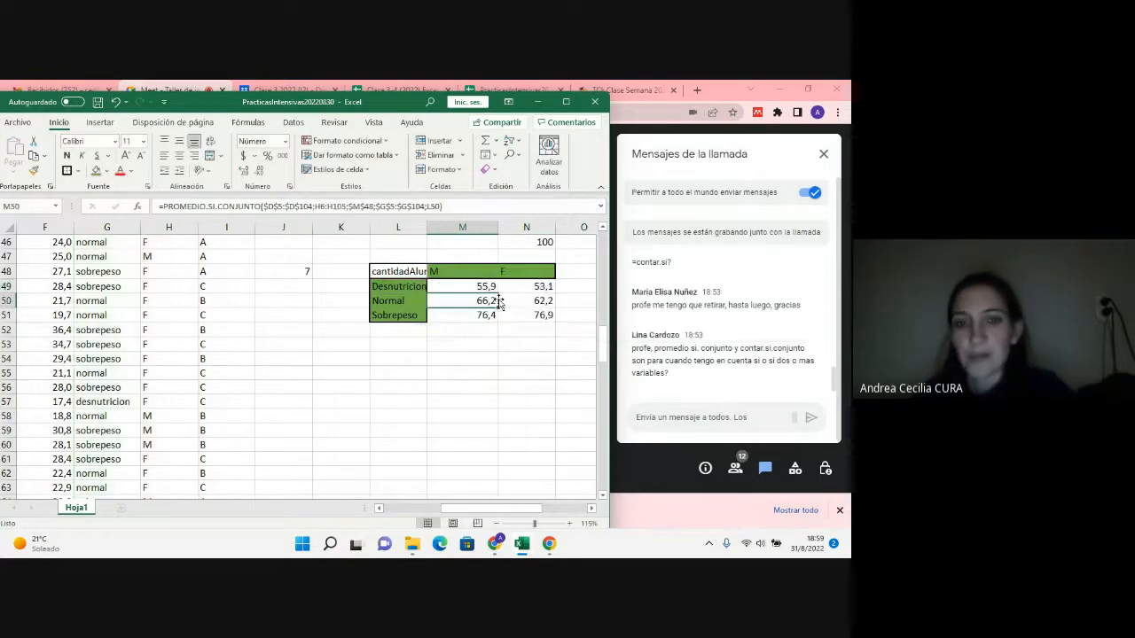
click(488, 288)
drag(498, 294, 487, 317)
click(462, 353)
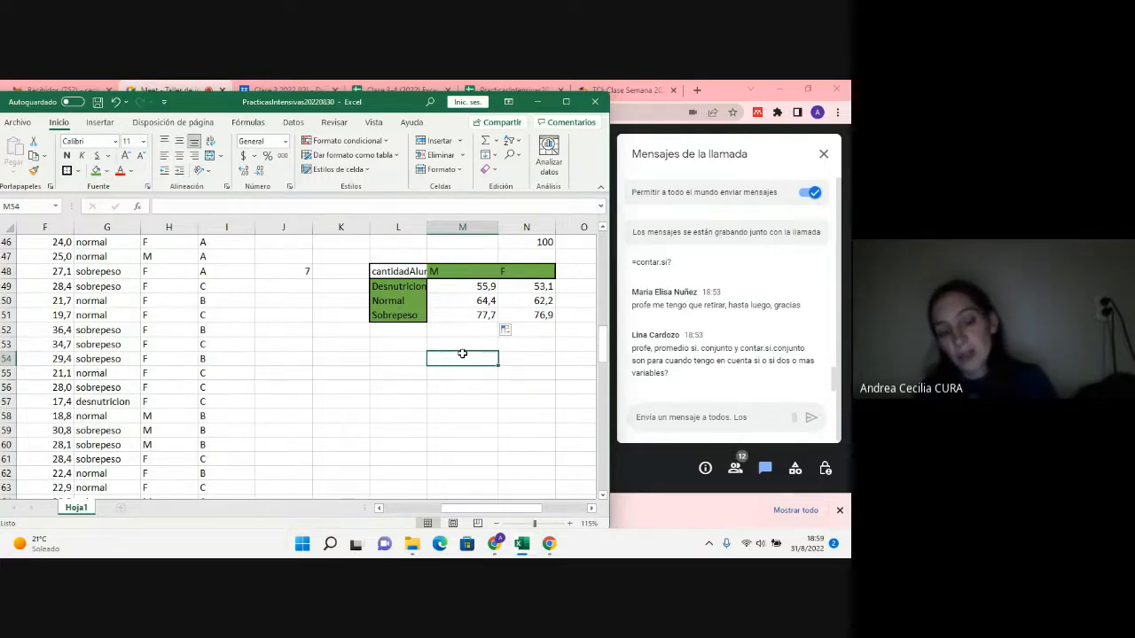
Step: Review the average, Género and IMC Categoria ranges in the Normal row's formula for M, cell M50, without changing it
double_click(475, 302)
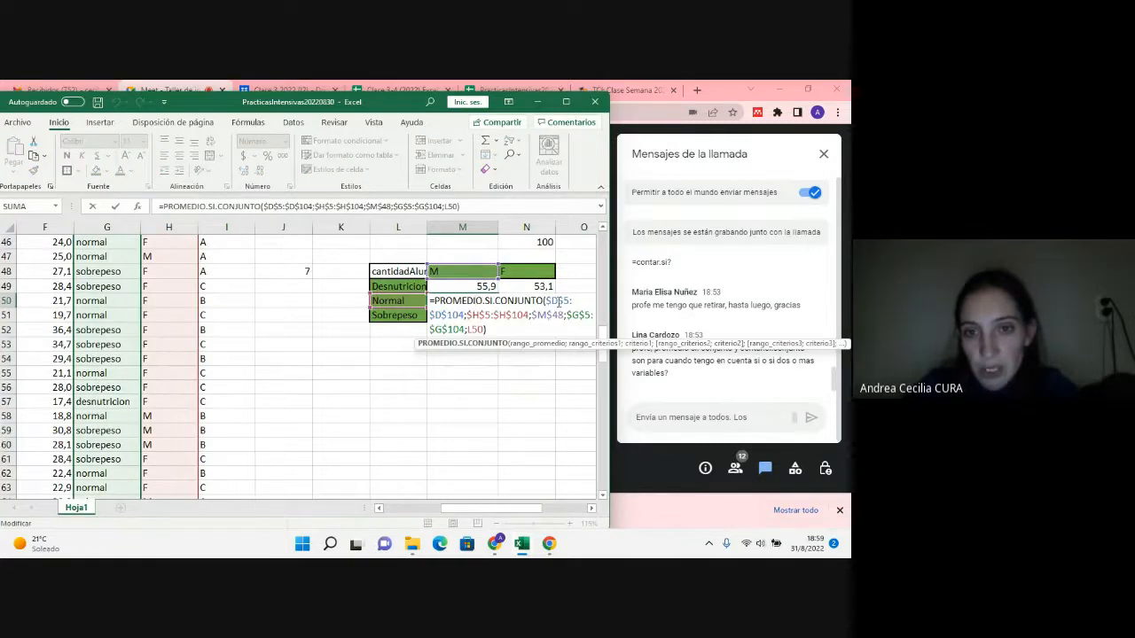
drag(547, 300, 464, 331)
click(472, 319)
click(570, 320)
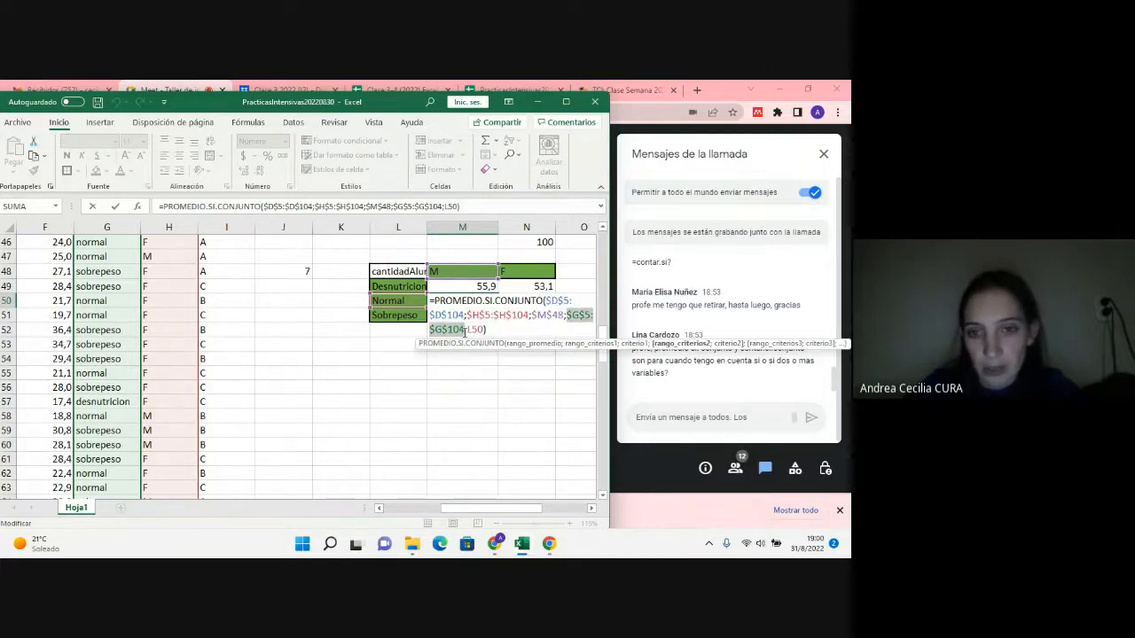
key(Escape)
Step: Review the average range and both criteria ranges in the Normal row's formula for F, cell N50, without changing it
click(531, 296)
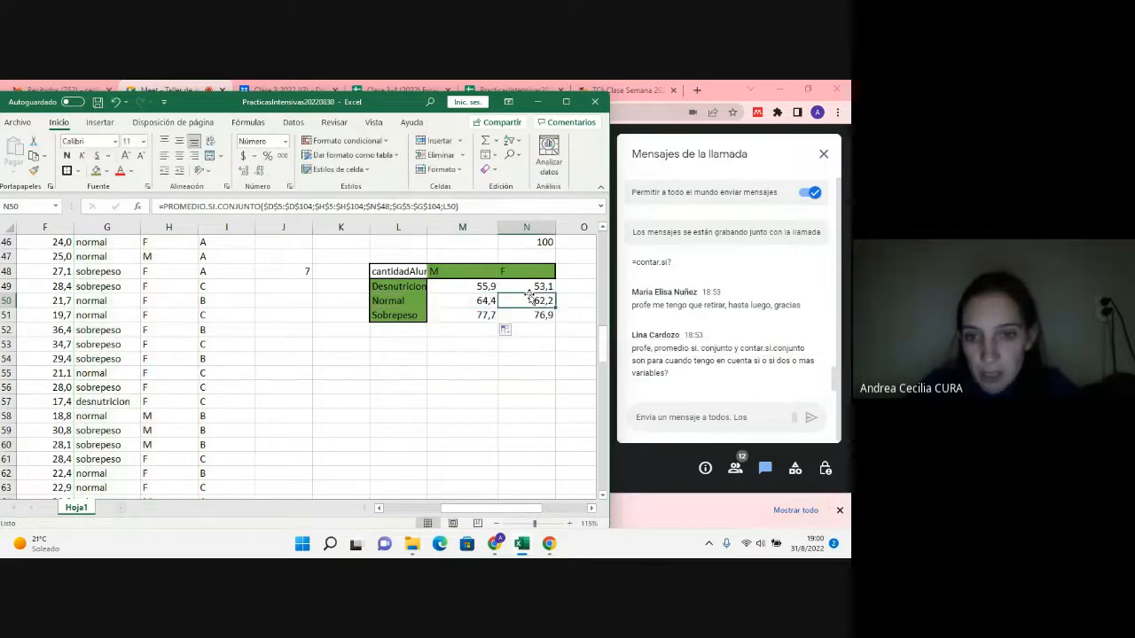
key(Up)
key(Up)
double_click(536, 300)
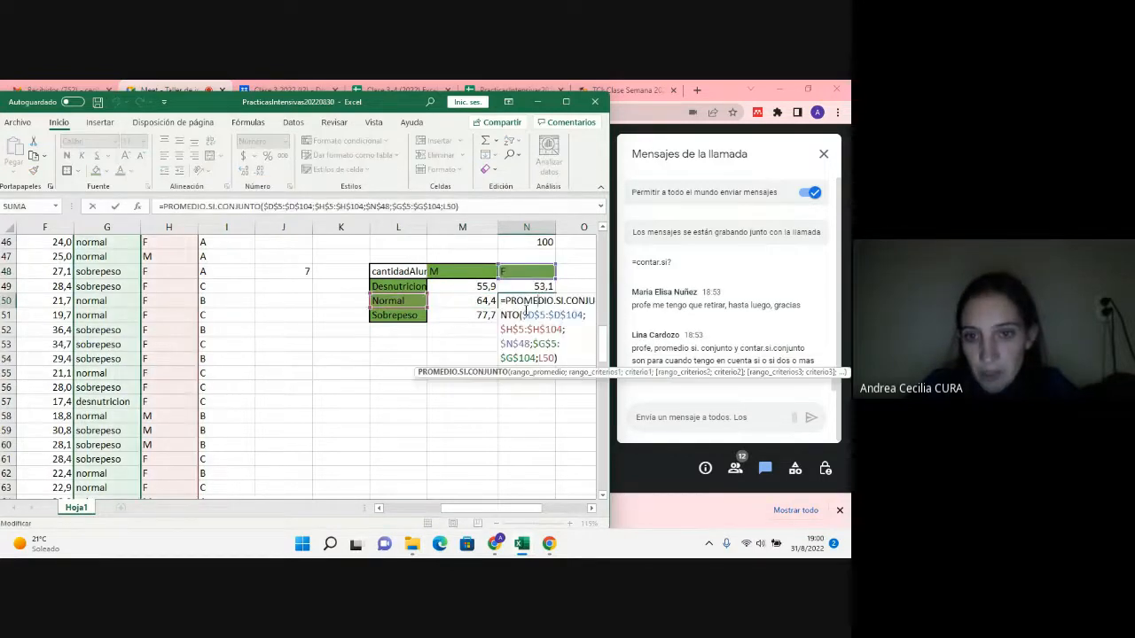
drag(522, 315, 578, 317)
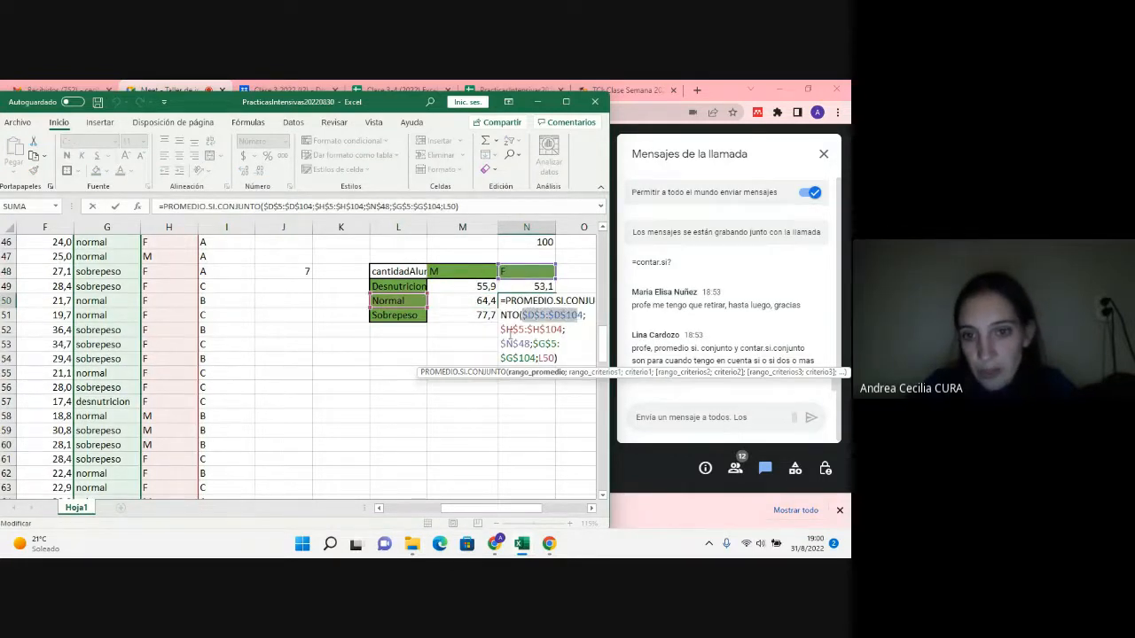
click(504, 330)
drag(504, 330, 537, 358)
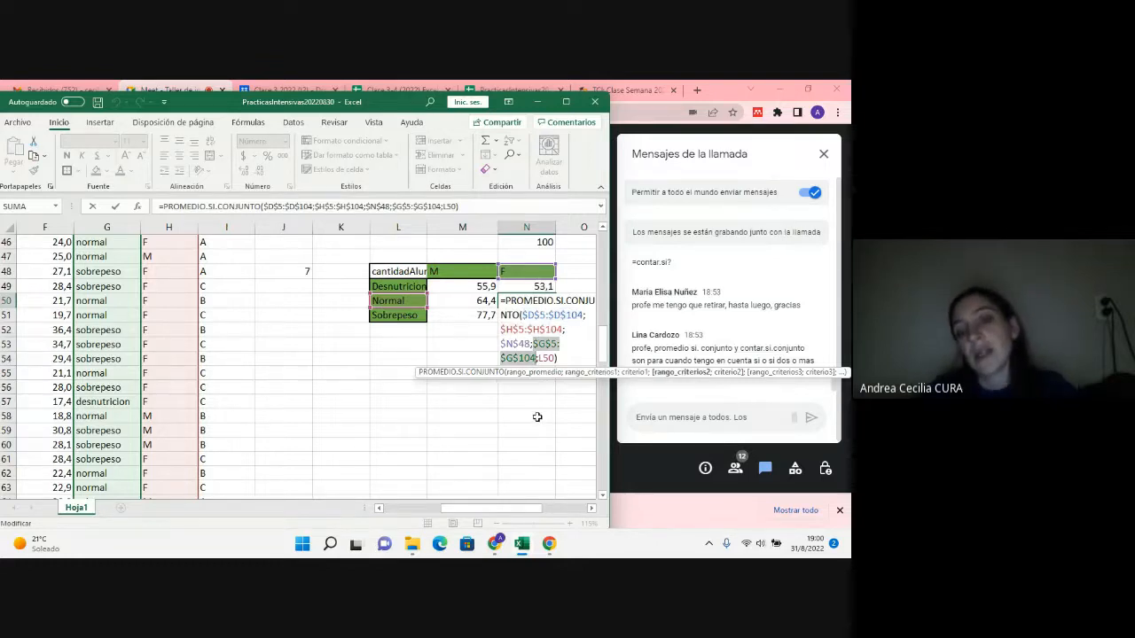
key(Escape)
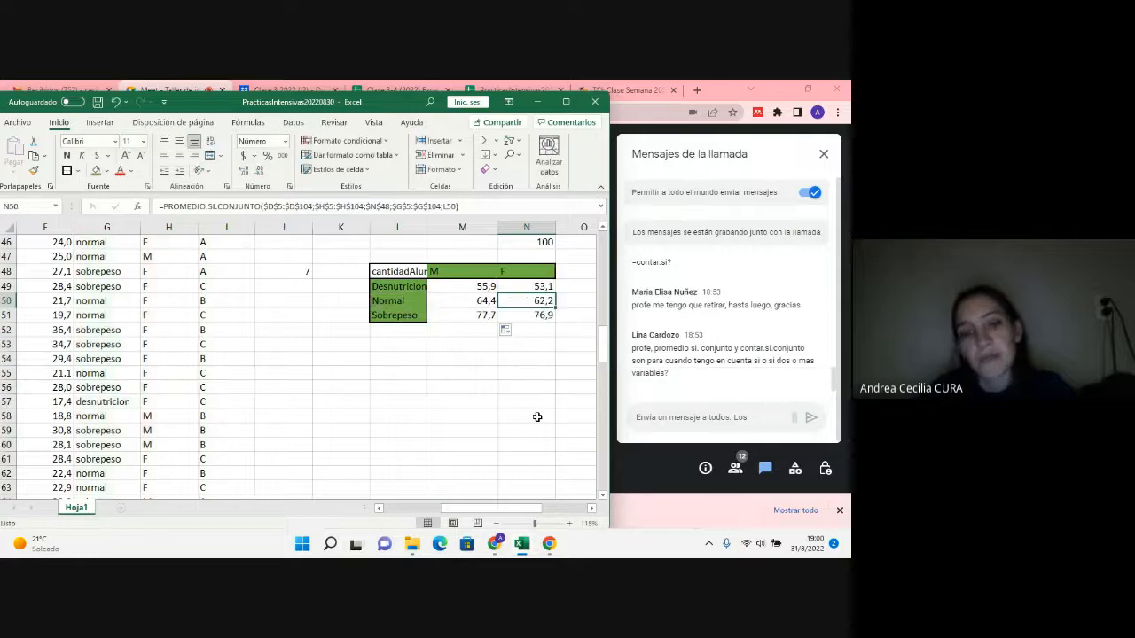
Step: Return to the question list and highlight the wording of question 9 about students with a talla between 1,6 and 1,8
scroll(532, 416, up, 14)
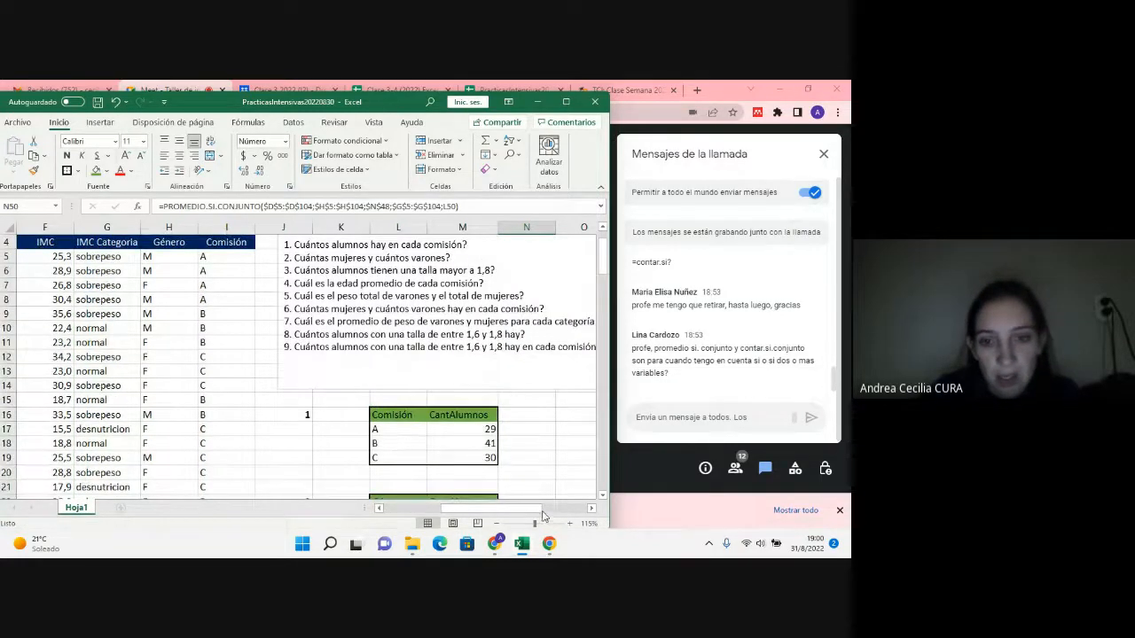
drag(538, 512, 532, 514)
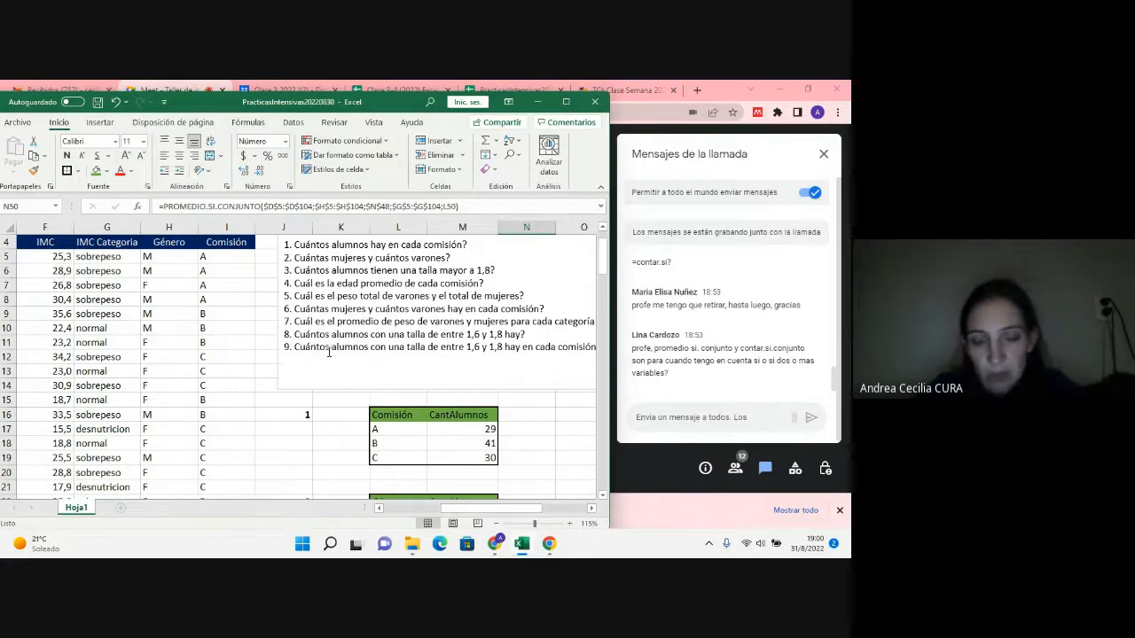
click(294, 347)
double_click(315, 350)
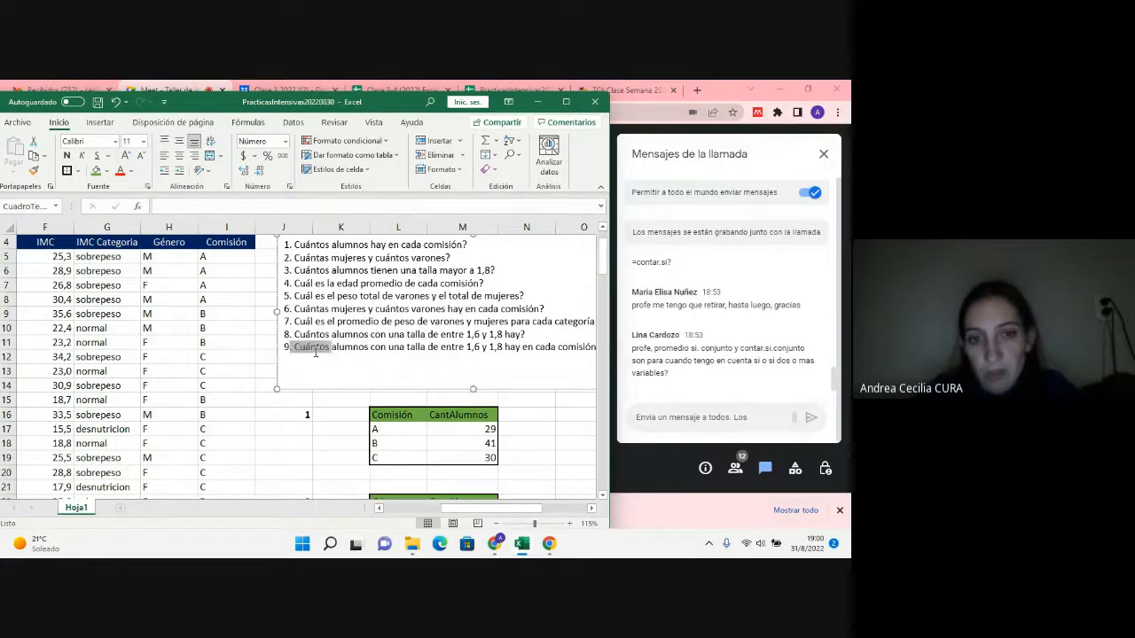
drag(314, 352, 445, 352)
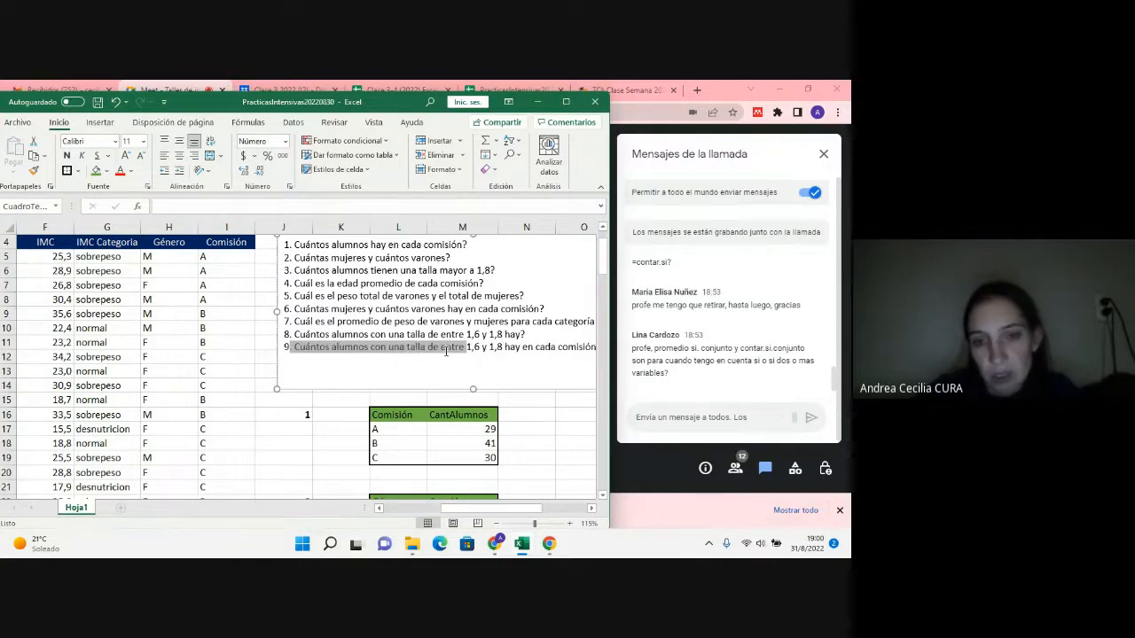
drag(517, 509, 527, 512)
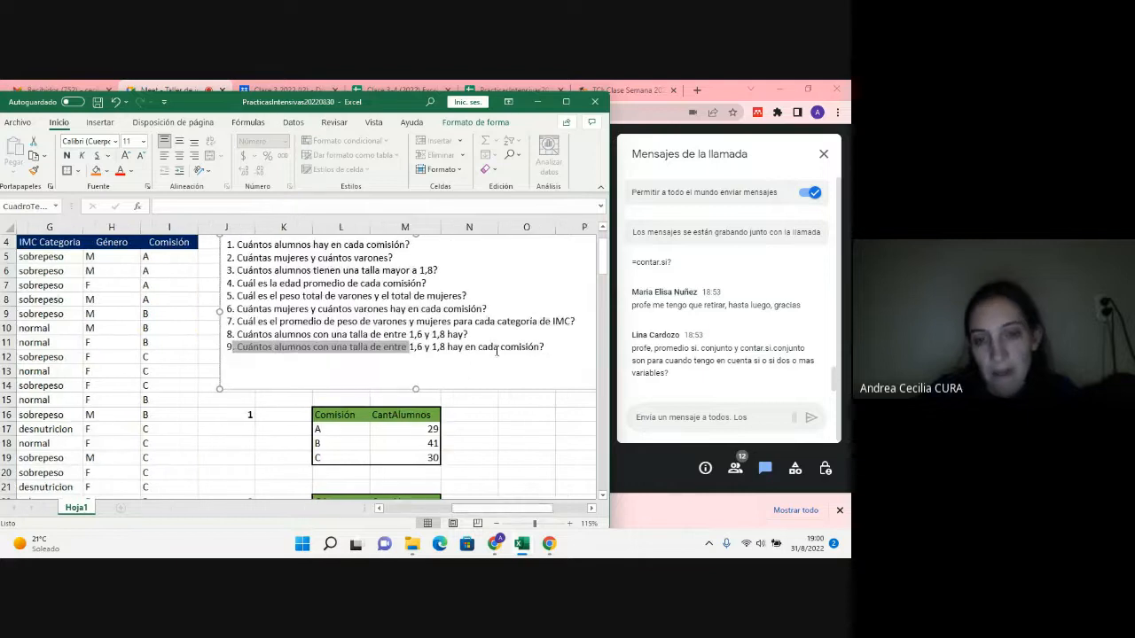
scroll(461, 329, down, 1)
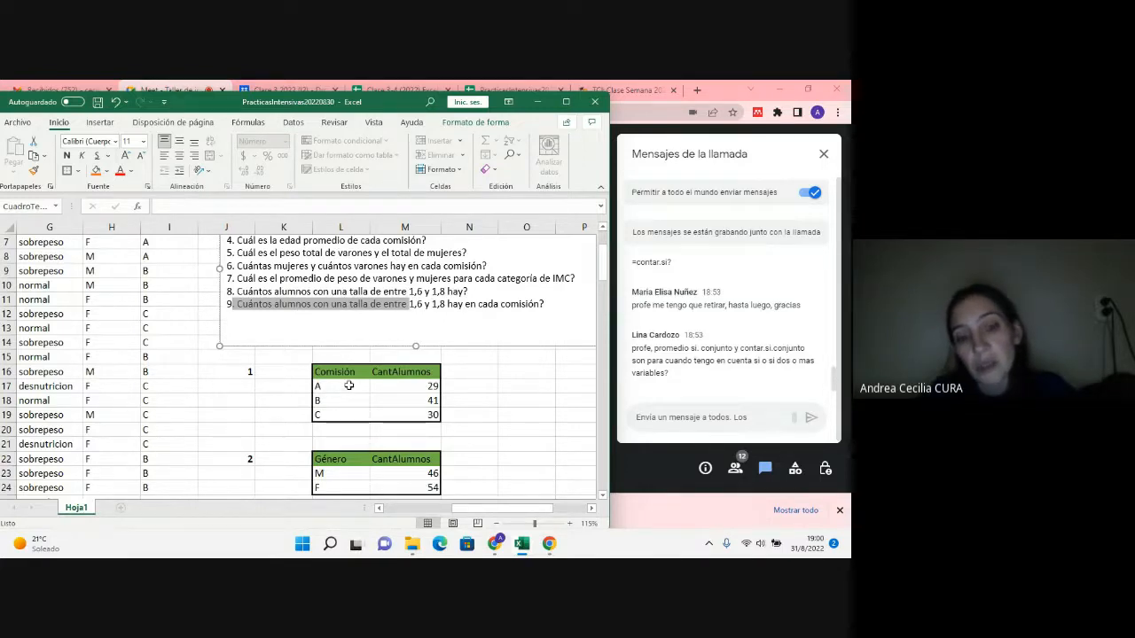
drag(350, 373, 353, 411)
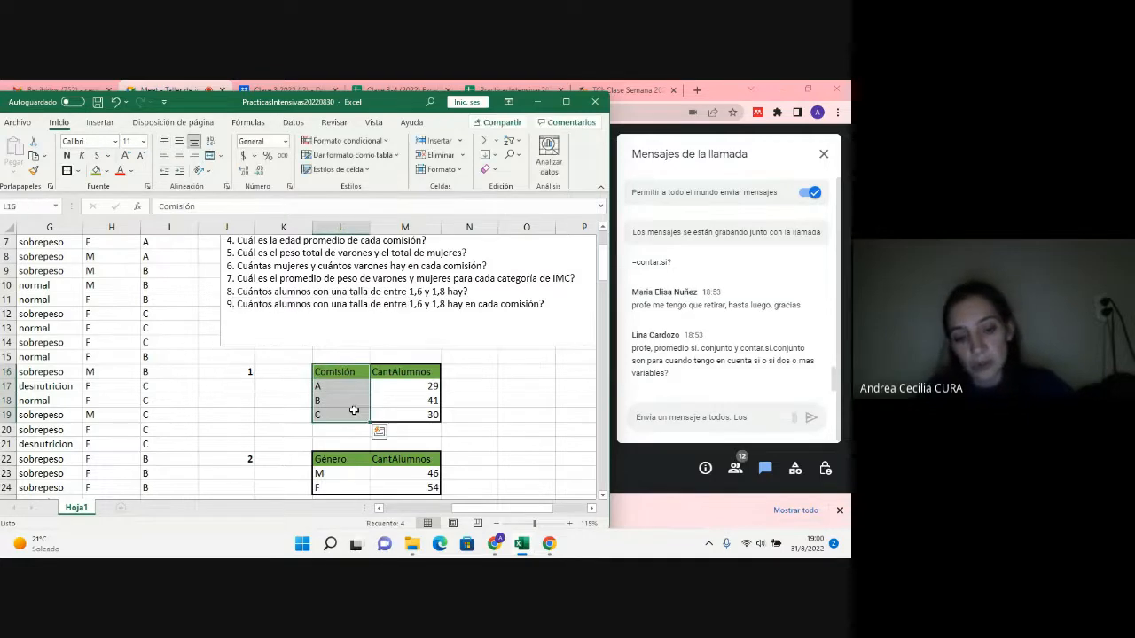
key(ctrl+c)
scroll(354, 410, down, 9)
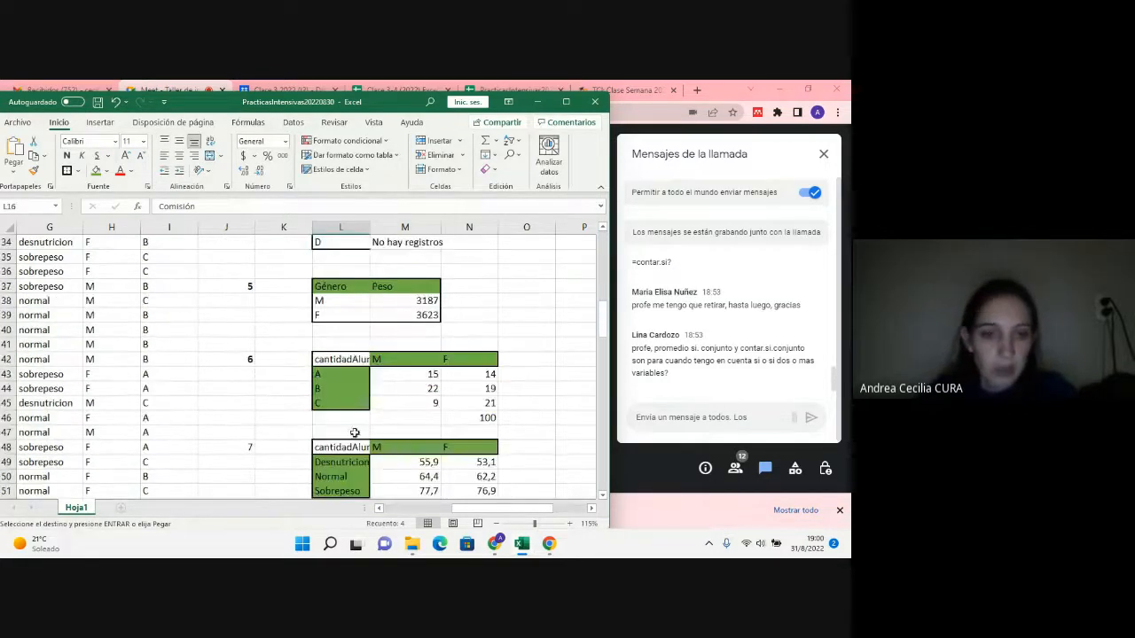
Step: Enter the question number 9 in cell J54, below the question 7 table
scroll(354, 433, down, 4)
click(241, 376)
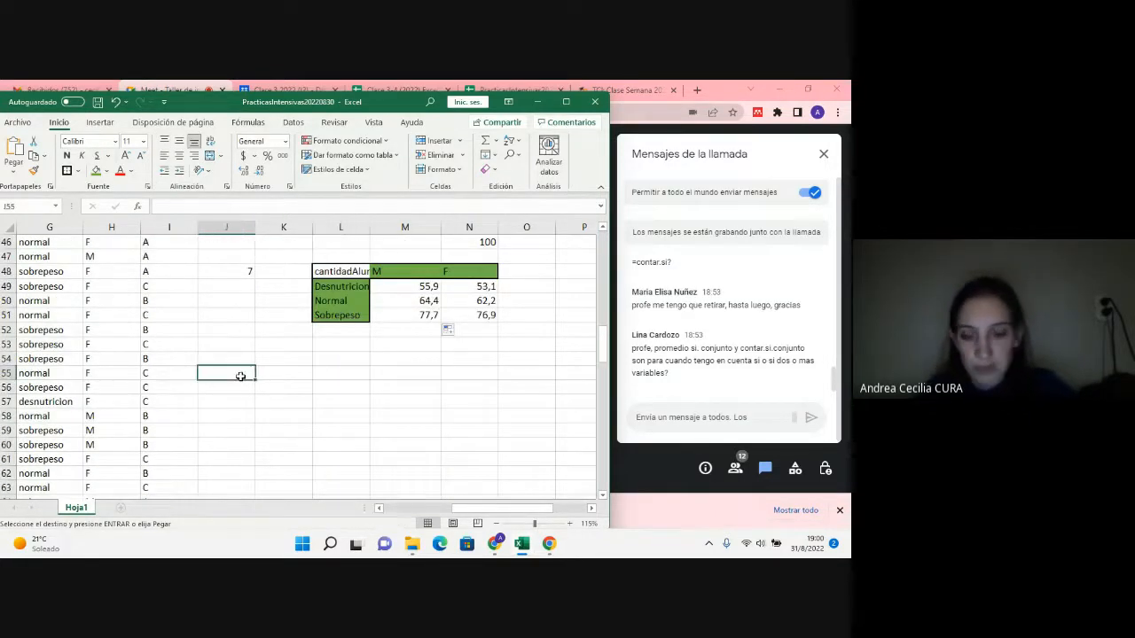
key(Up)
text(9)
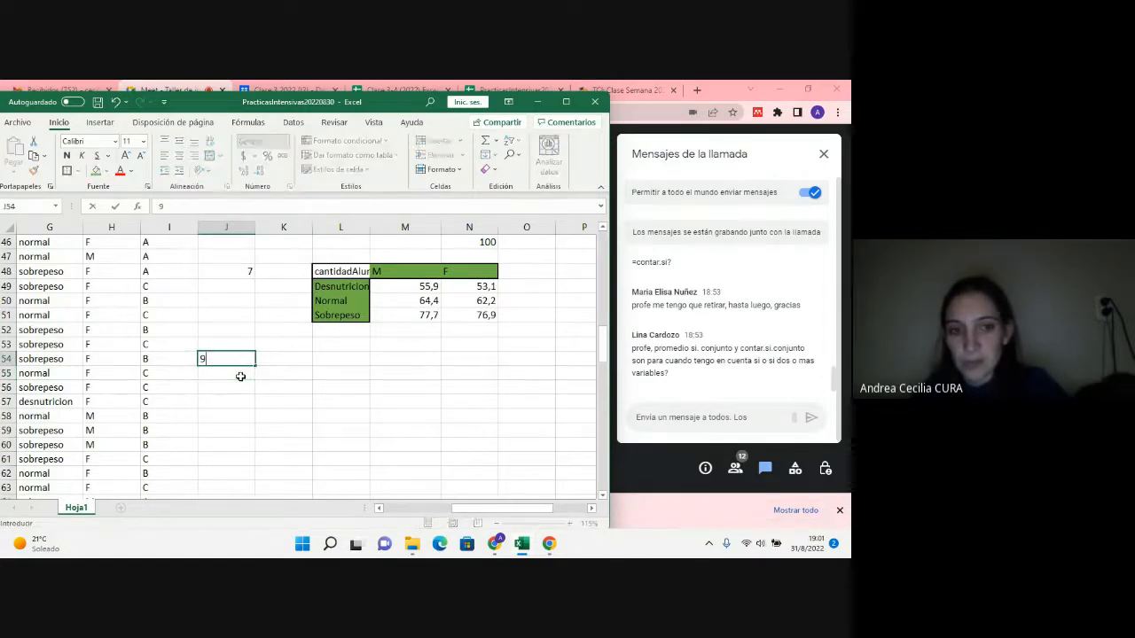
key(Tab)
key(Tab)
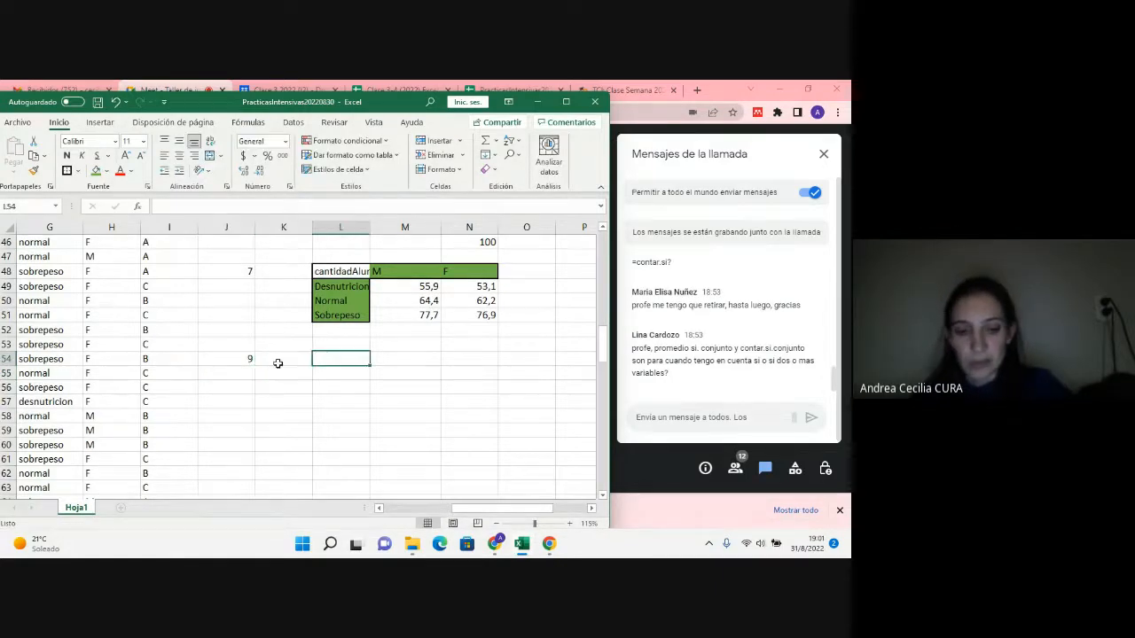
Step: Copy the Comisión header with A, B and C from the question 1 table into L54:L57 for question 9
scroll(324, 376, up, 15)
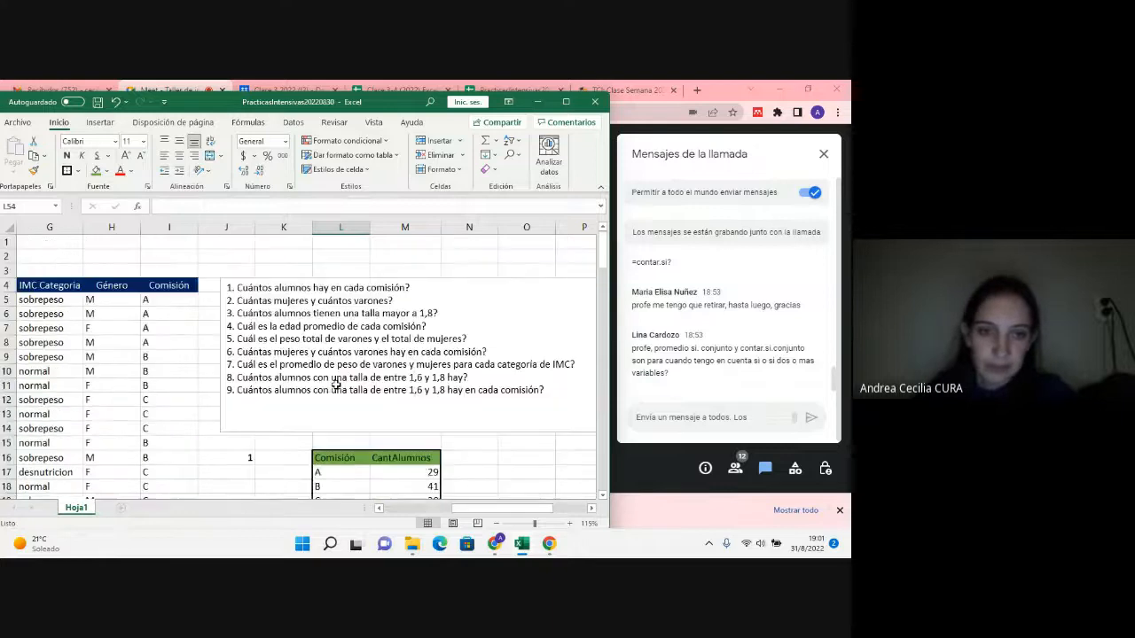
scroll(337, 384, down, 2)
drag(341, 371, 350, 411)
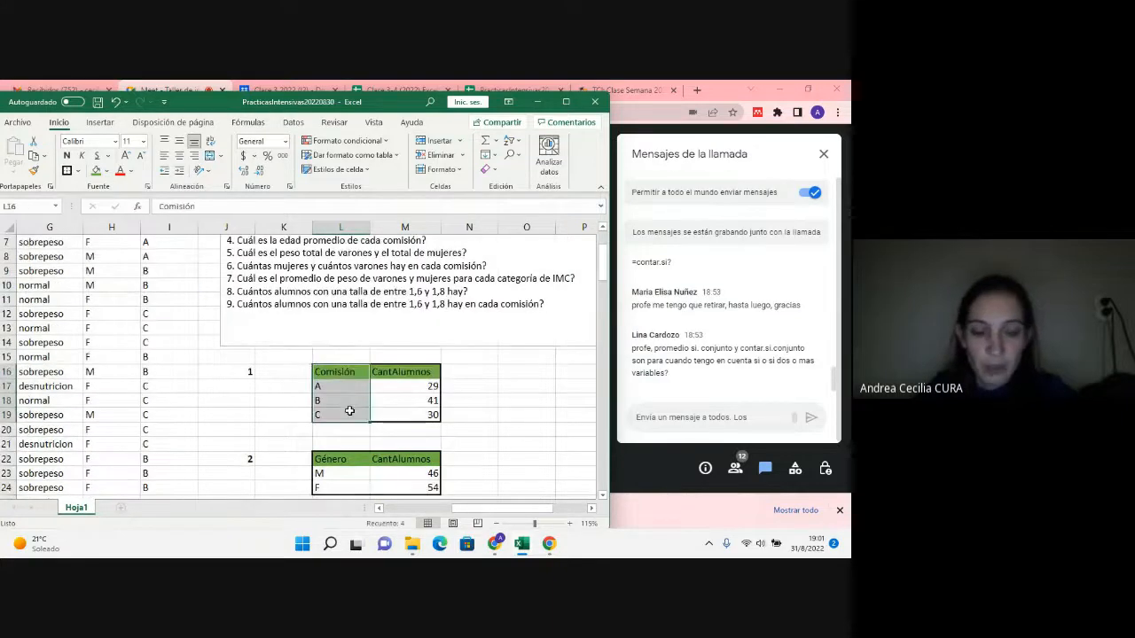
key(ctrl+c)
scroll(497, 412, down, 15)
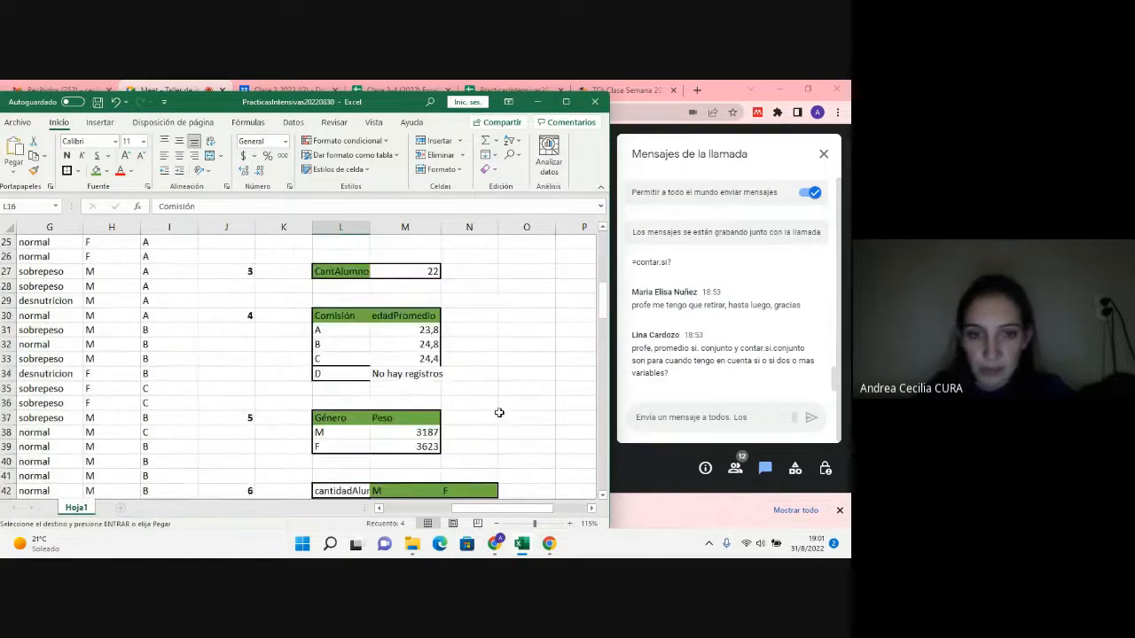
click(345, 272)
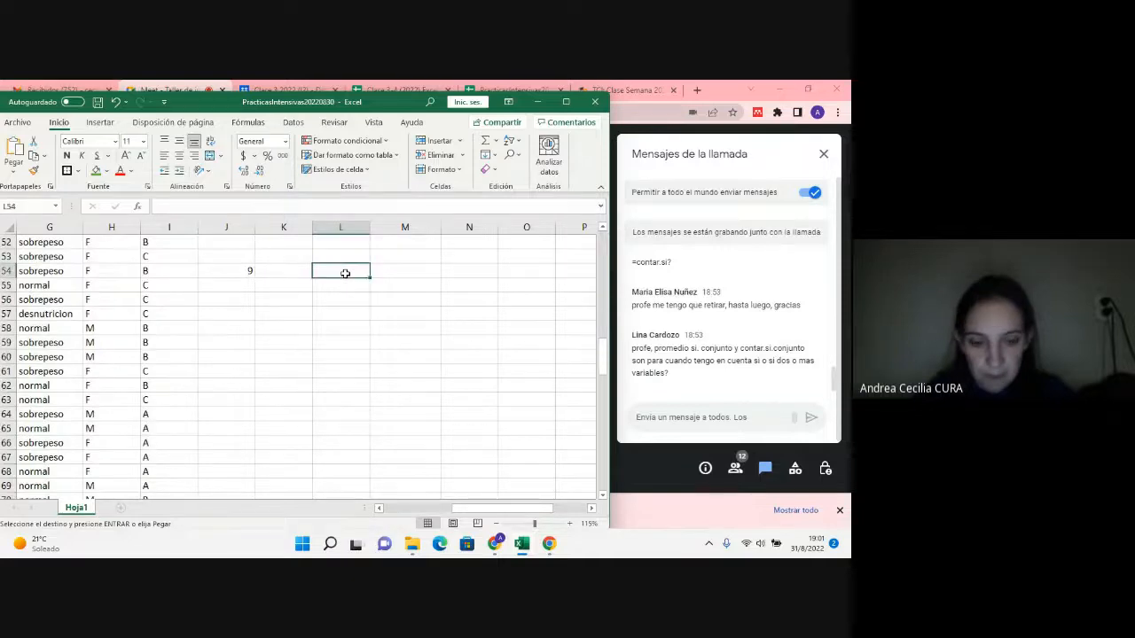
key(ctrl+v)
click(388, 268)
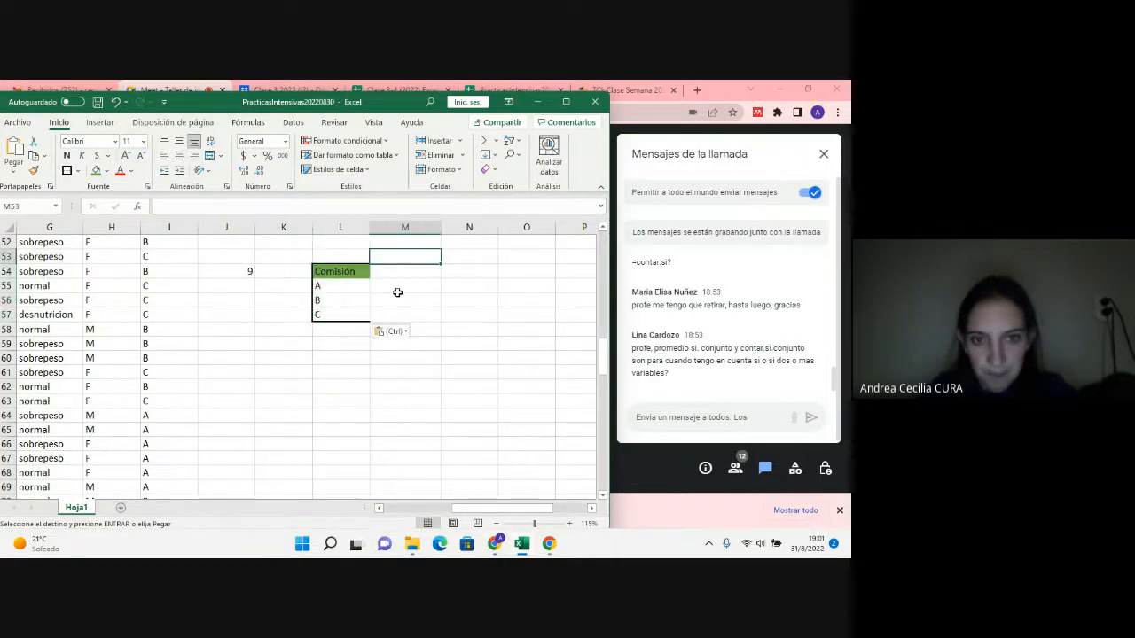
key(Down)
key(Down)
click(389, 268)
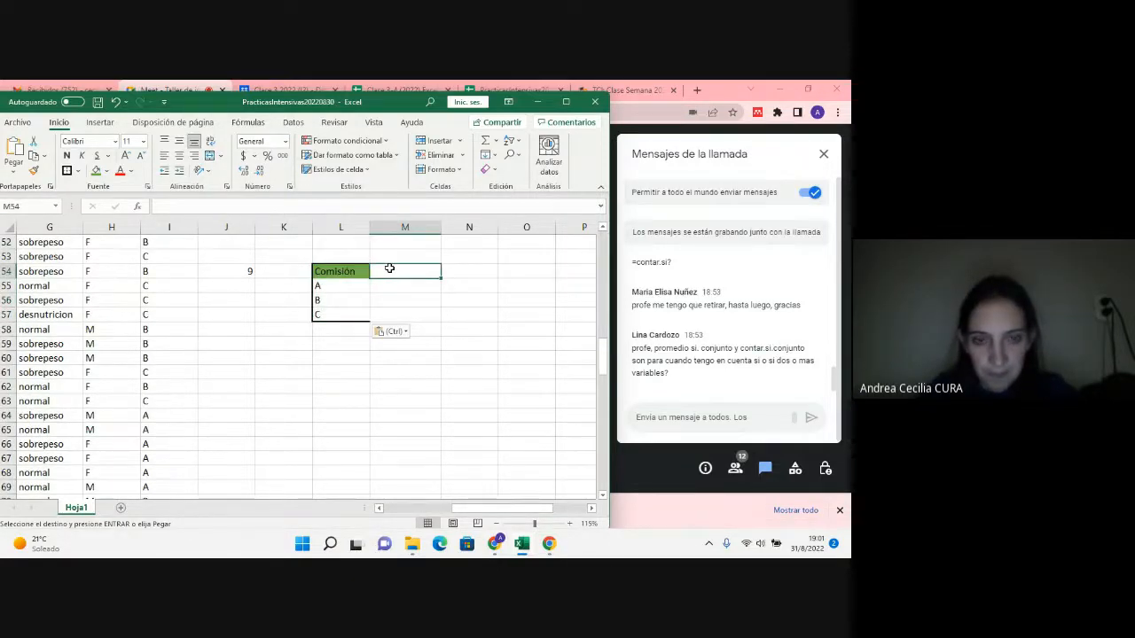
Step: Review the PROMEDIO.SI.CONJUNTO arguments in the Normal row's formula for M, cell M50, without changing it
scroll(389, 268, up, 1)
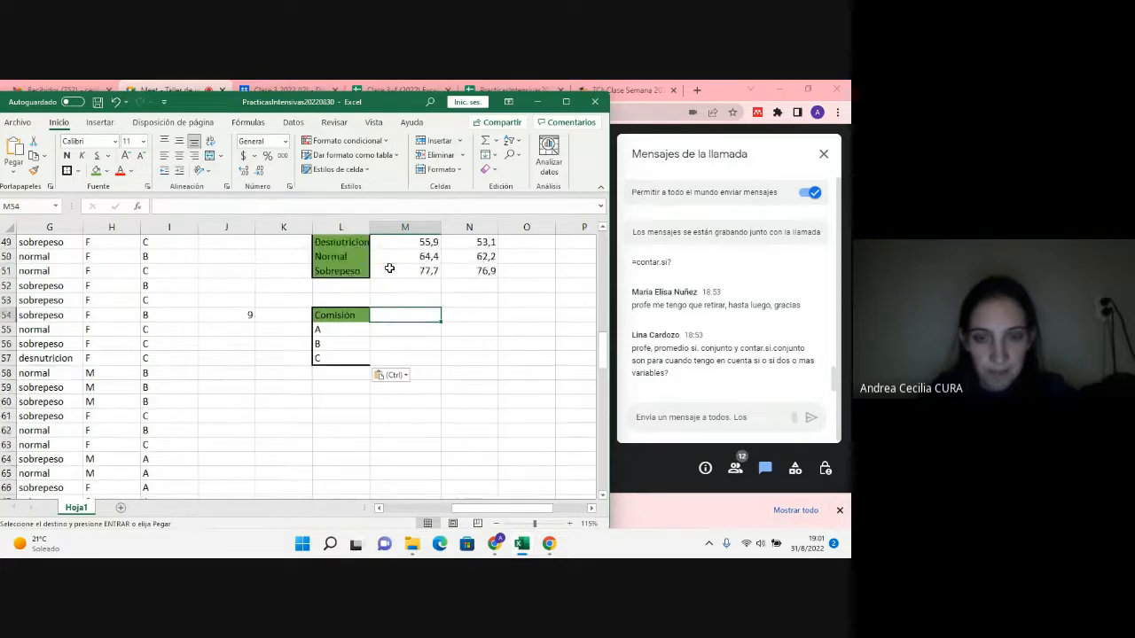
scroll(389, 267, up, 2)
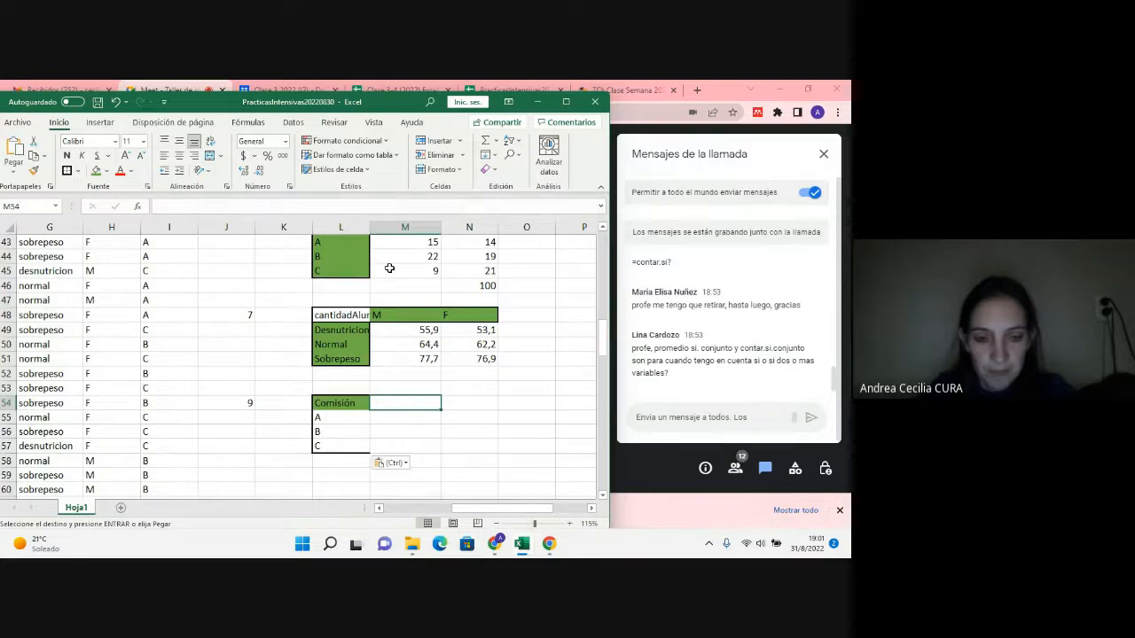
click(252, 405)
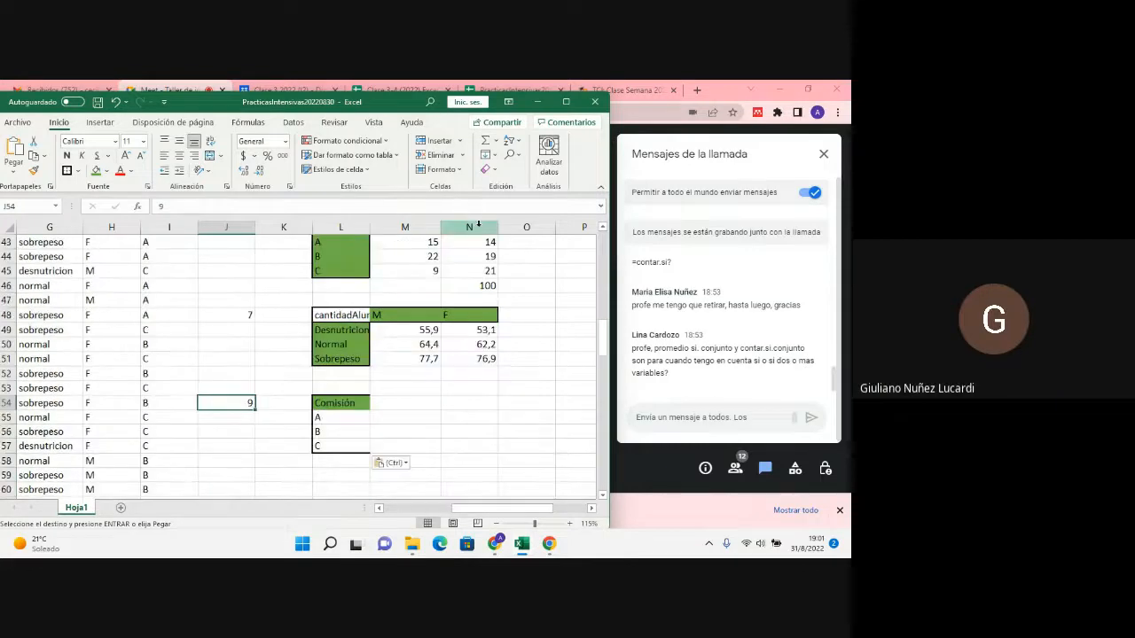
click(432, 344)
double_click(432, 344)
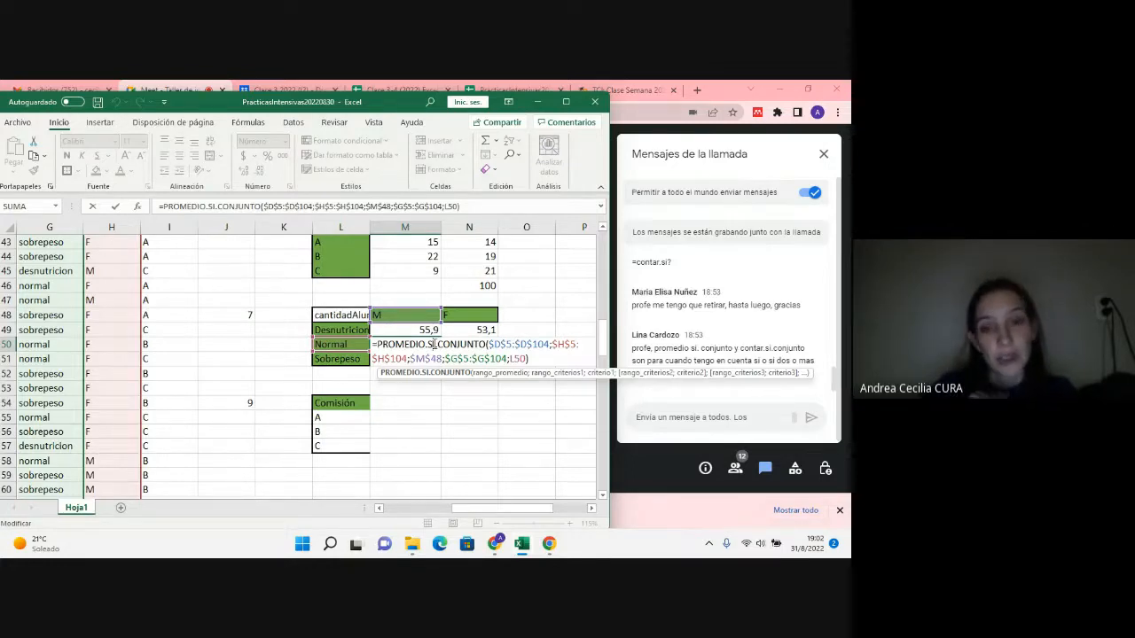
key(ctrl+Return)
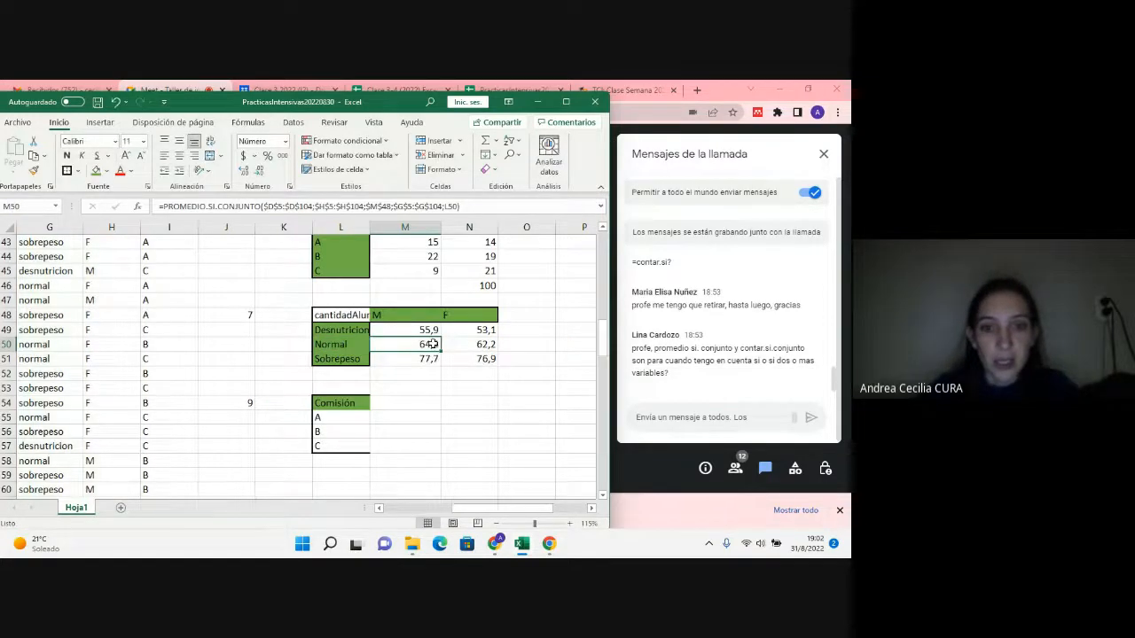
Step: Reread question 9 in the question list, highlighting its wording and the word Cuántos
scroll(432, 344, up, 14)
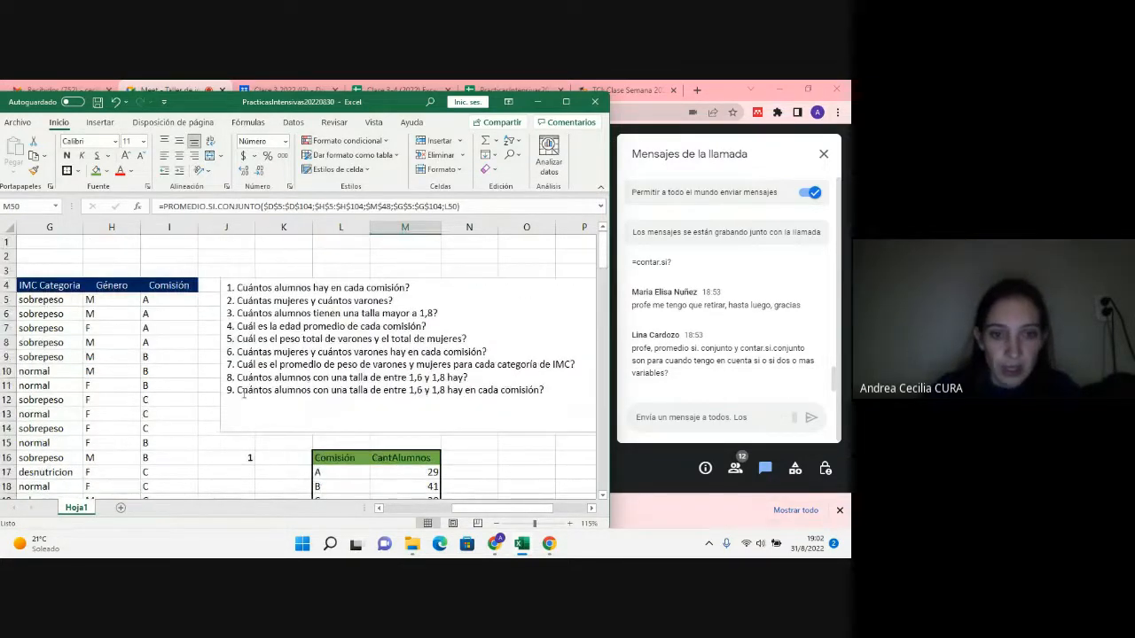
drag(238, 389, 527, 397)
scroll(526, 394, down, 6)
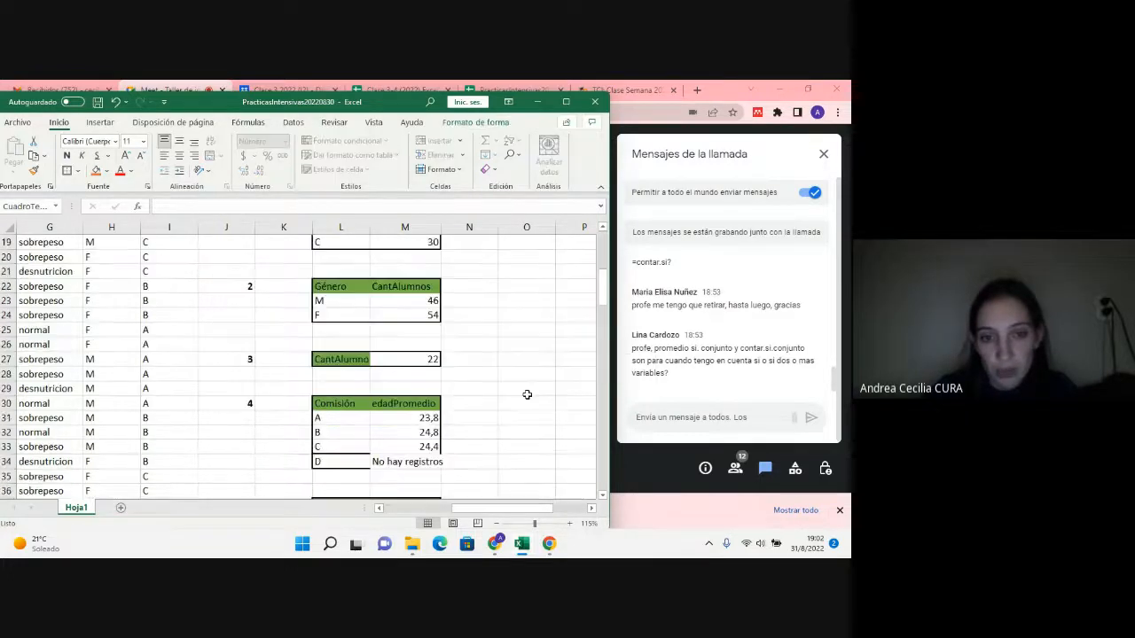
scroll(527, 395, up, 6)
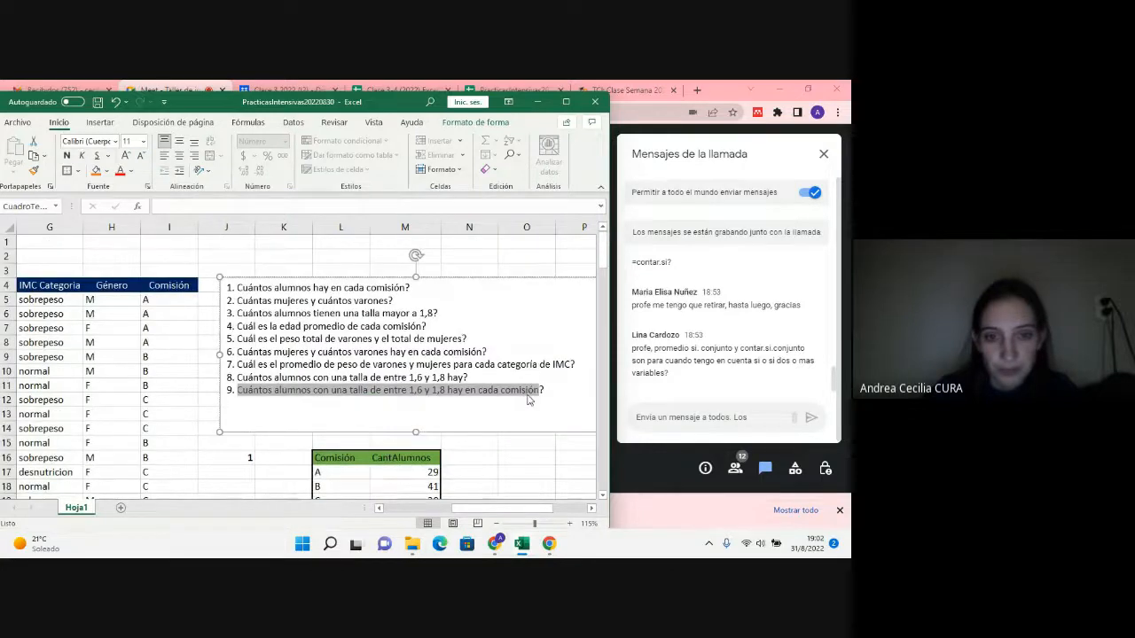
scroll(527, 399, down, 3)
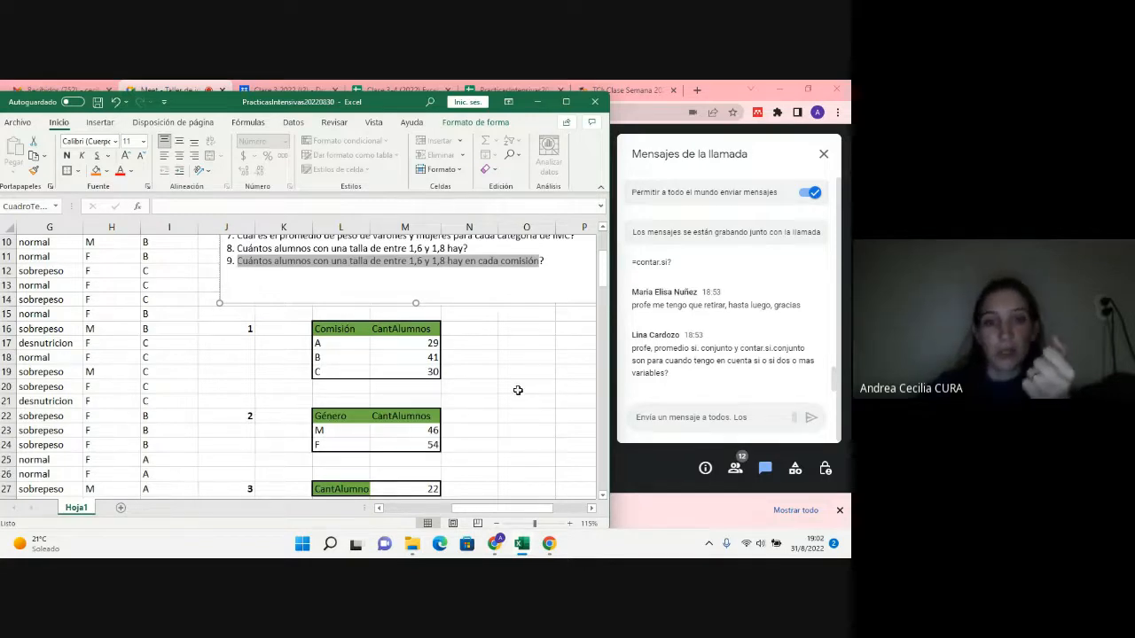
click(238, 264)
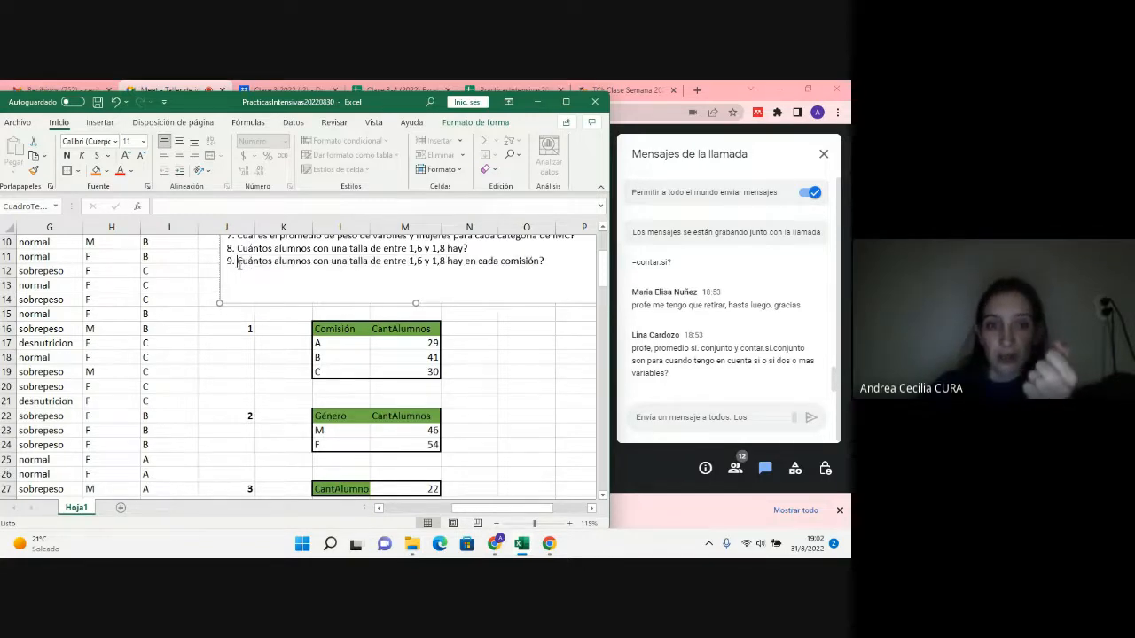
drag(239, 266, 271, 261)
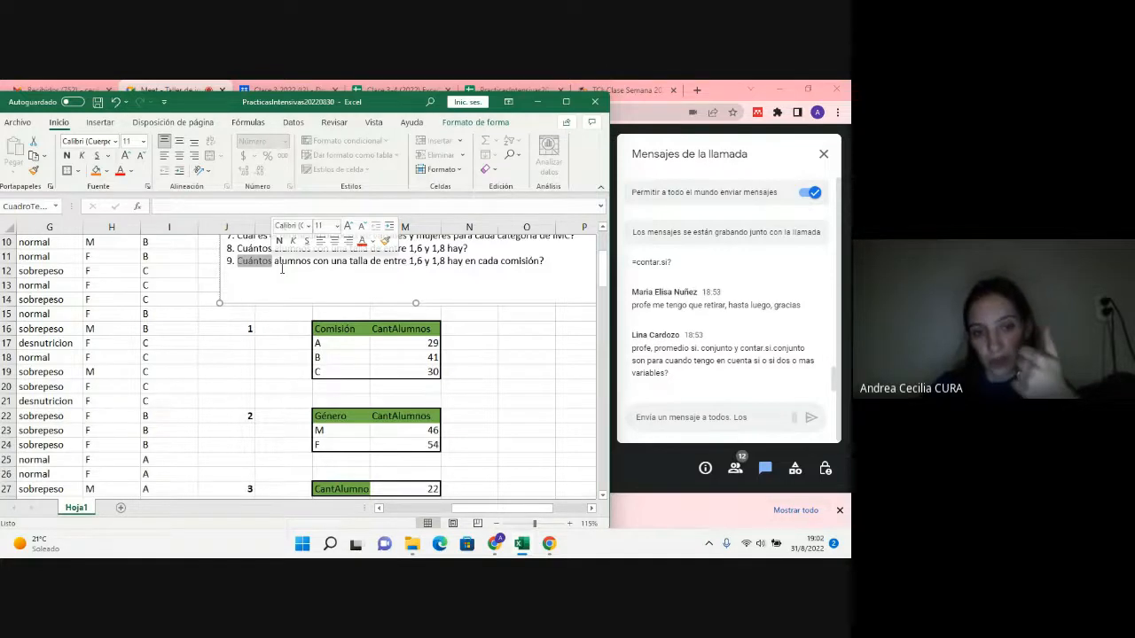
Step: Start a CONTAR.SI.CONJUNTO formula in cell M55, in the row for comisión A
scroll(282, 269, down, 13)
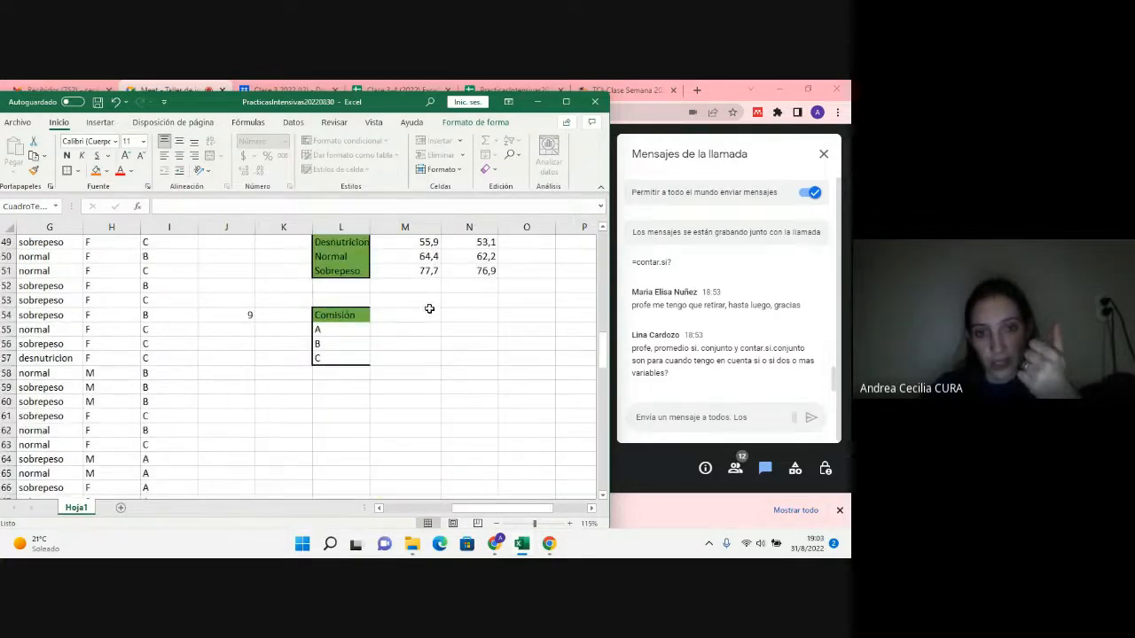
click(429, 329)
text(=contar.si)
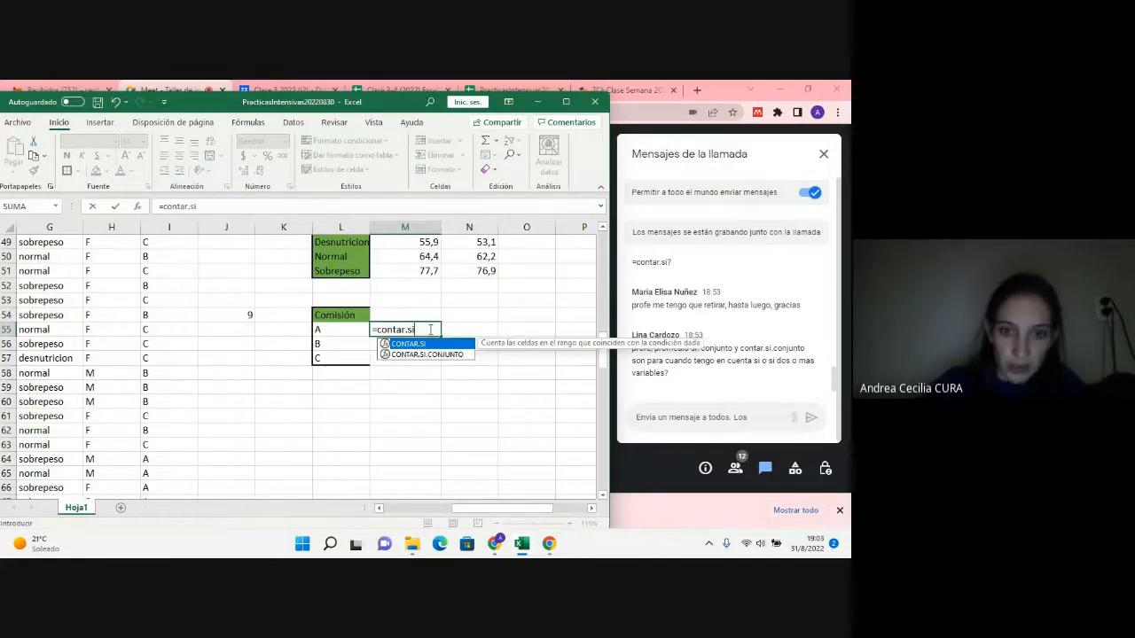
double_click(425, 353)
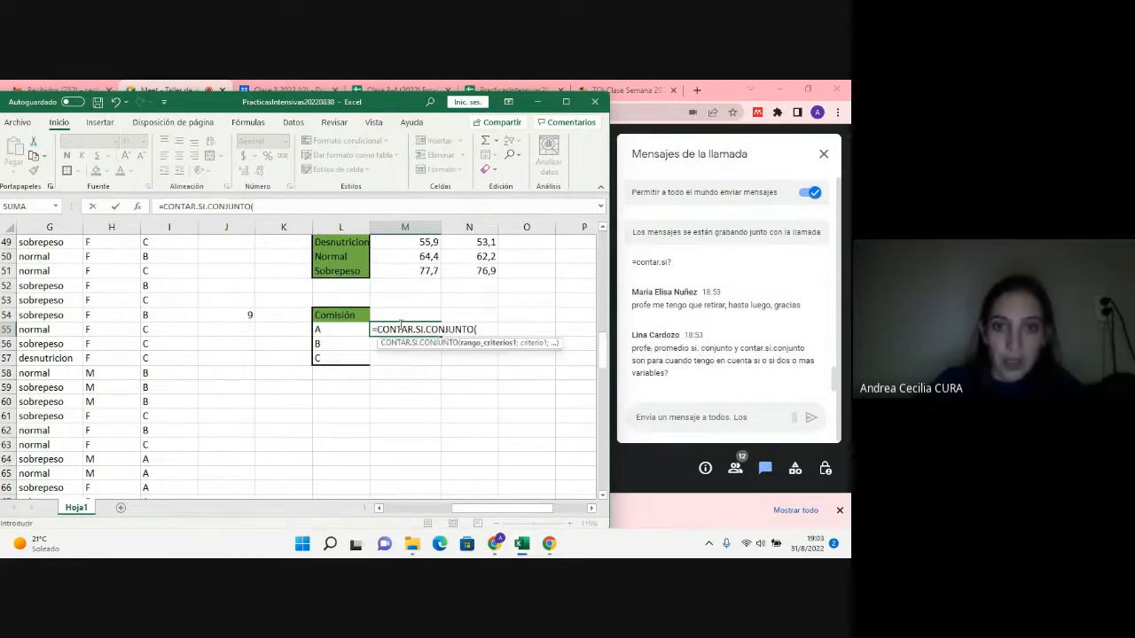
Step: Give the M55 formula the absolute Comisión range $I$5:$I$104 and cell L55 as its first range and criterion
scroll(404, 328, up, 11)
scroll(400, 325, up, 2)
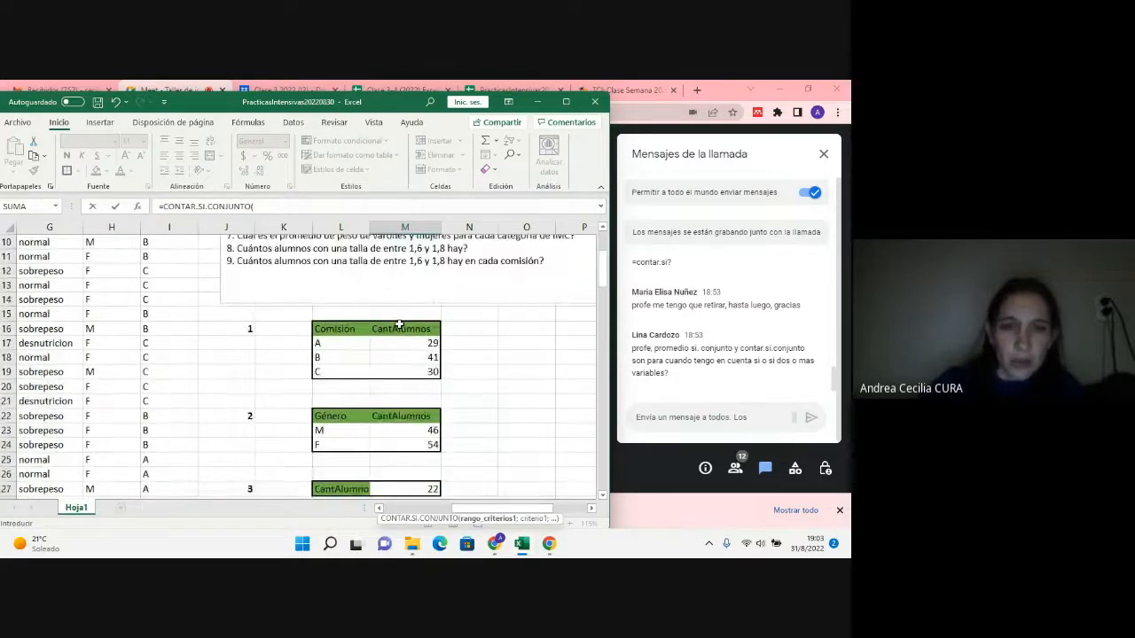
drag(476, 511, 452, 510)
scroll(293, 337, up, 2)
drag(286, 306, 278, 474)
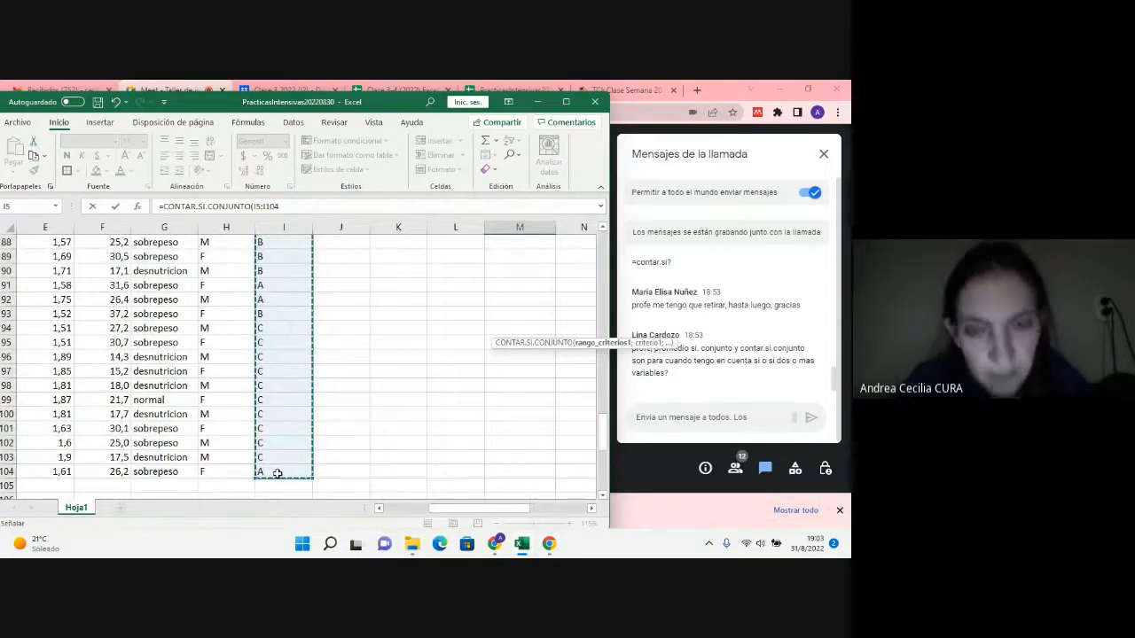
key(F4)
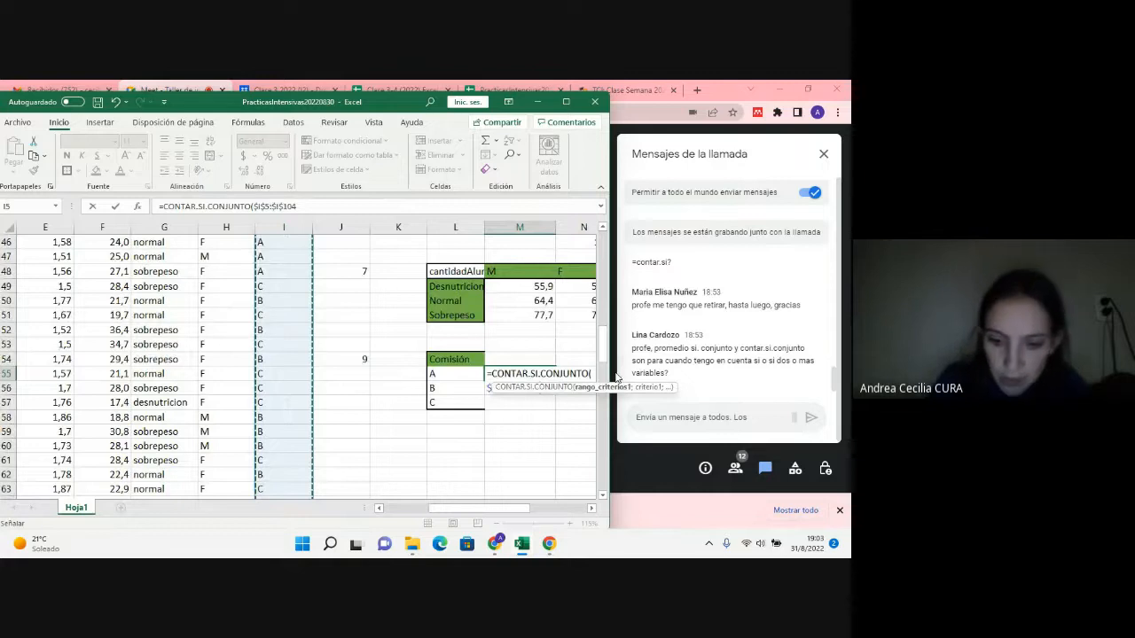
text(;)
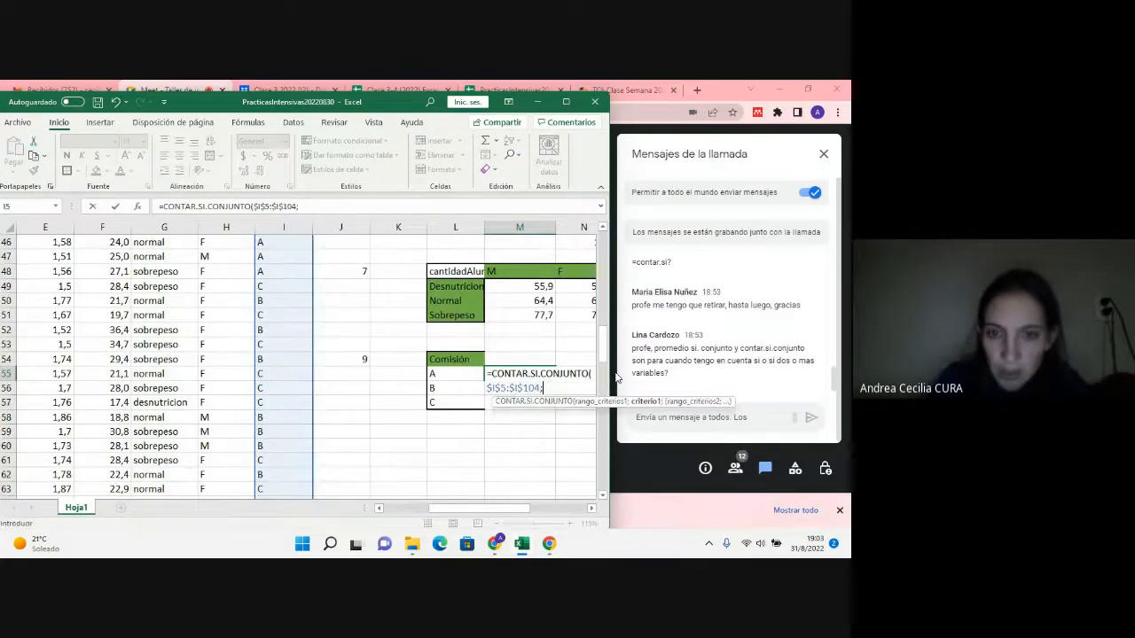
click(476, 373)
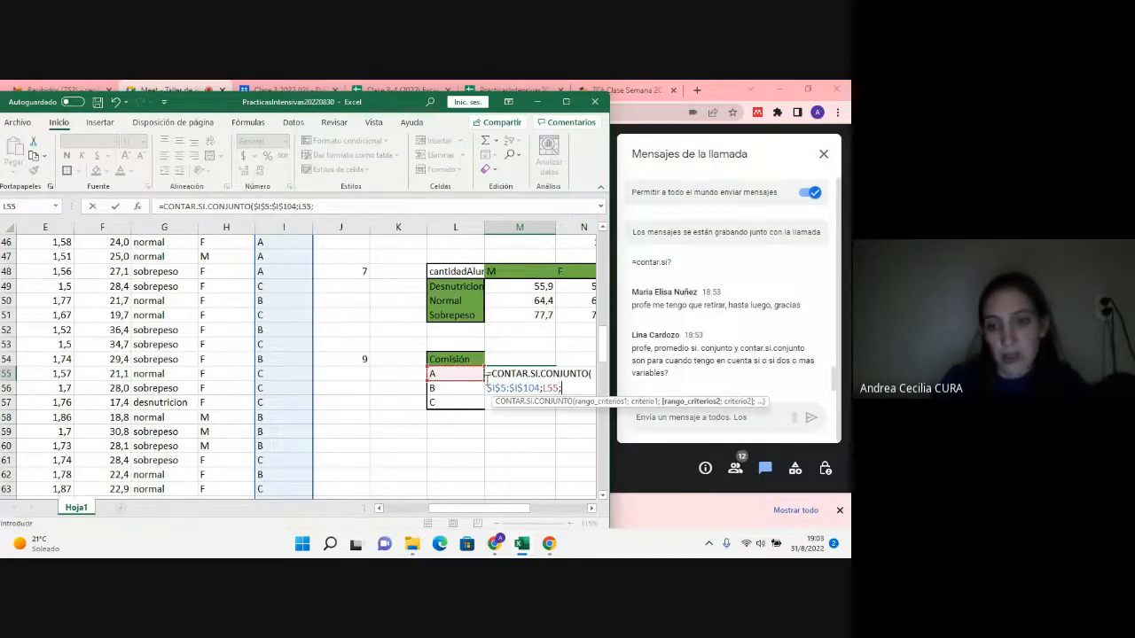
text(;)
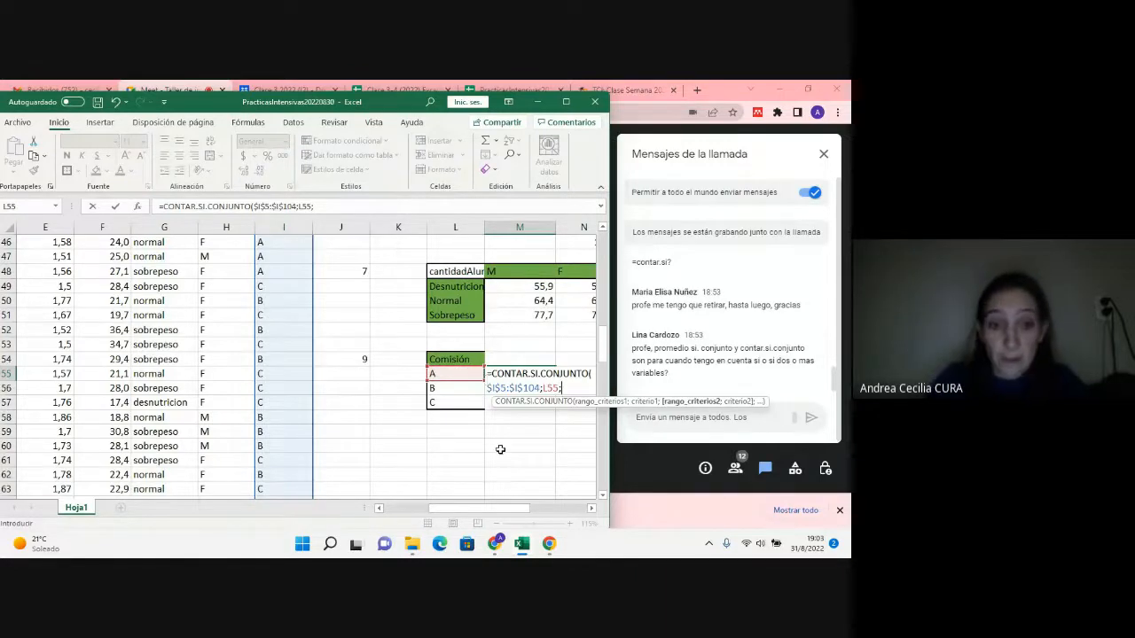
Step: Add the absolute Talla range $E$5:$E$104 with the criterion ">1,6" as the second condition of the M55 formula
drag(470, 510, 434, 512)
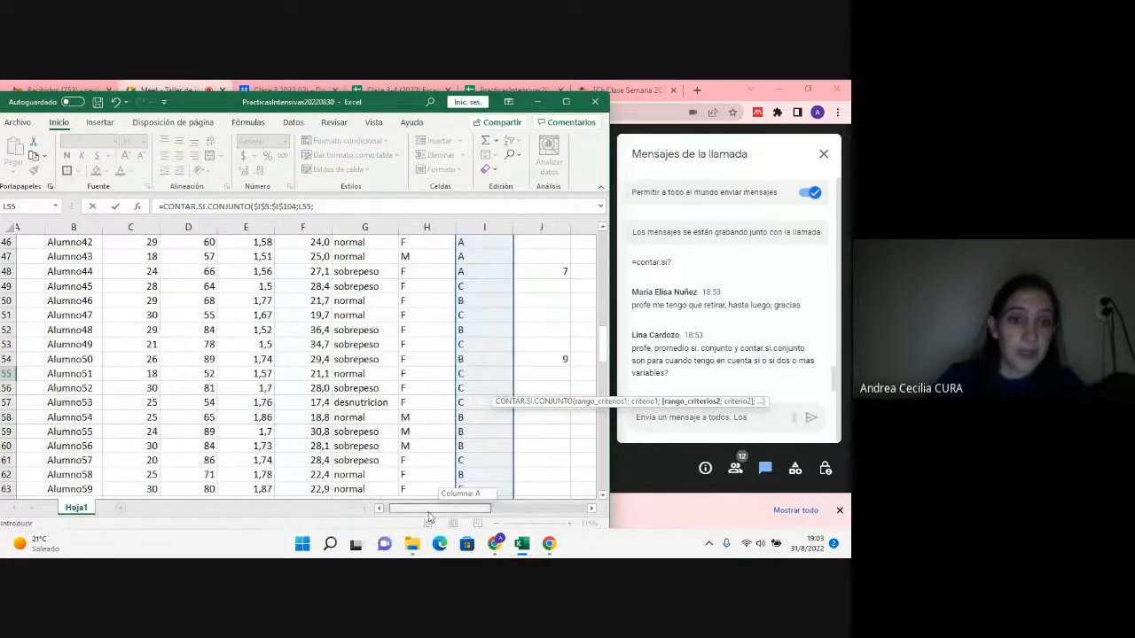
scroll(213, 381, up, 12)
scroll(219, 358, up, 3)
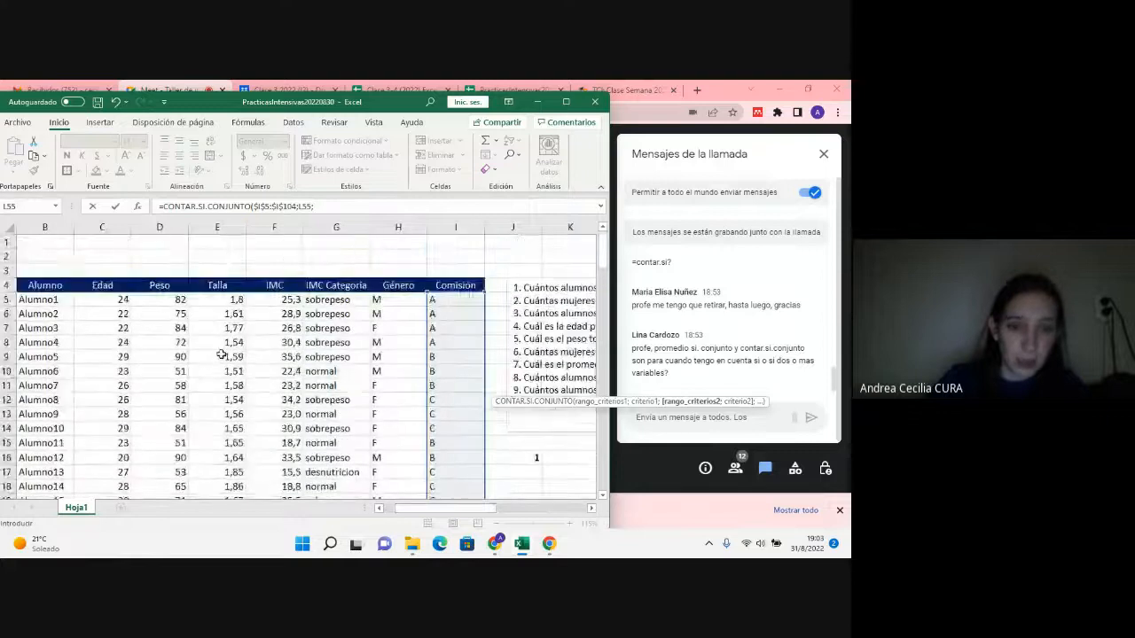
drag(203, 300, 240, 472)
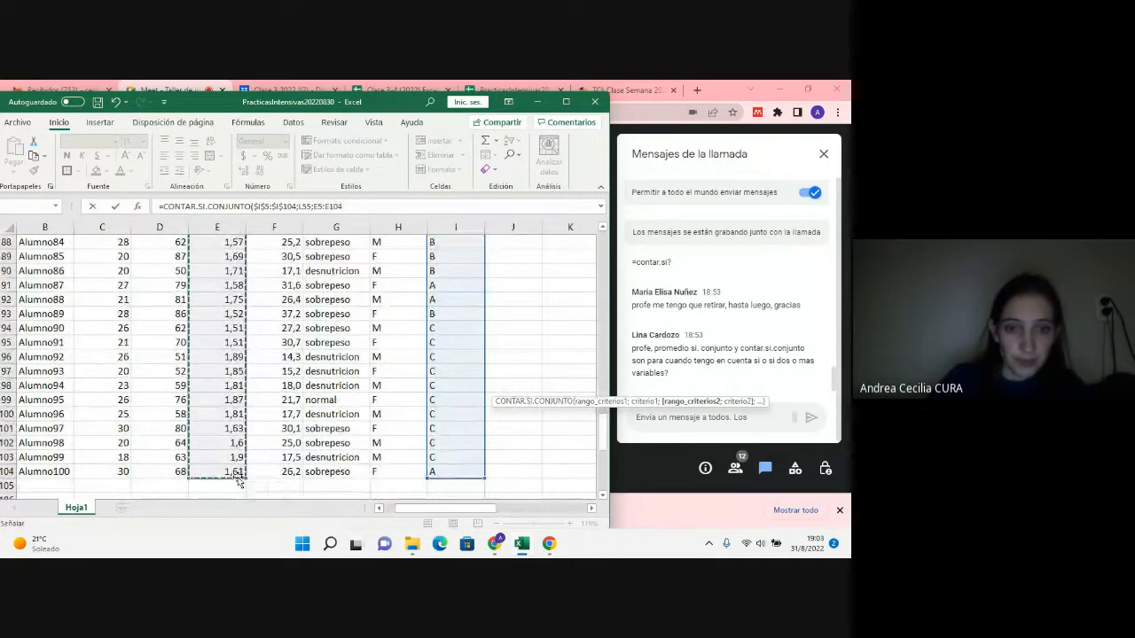
key(F4)
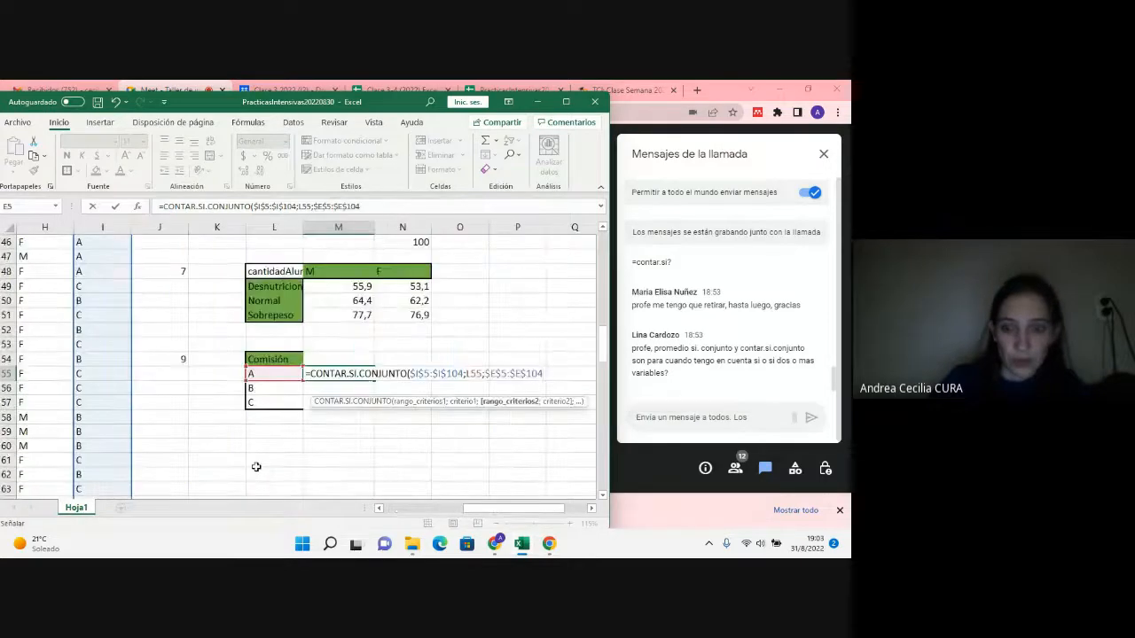
text(;">1,)
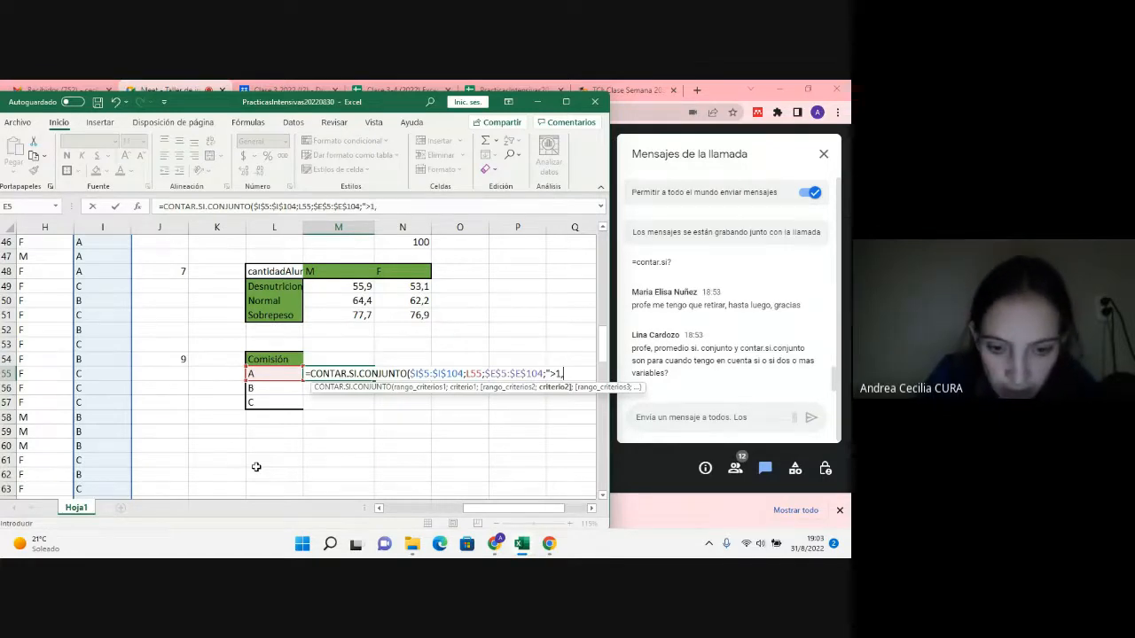
text(6")
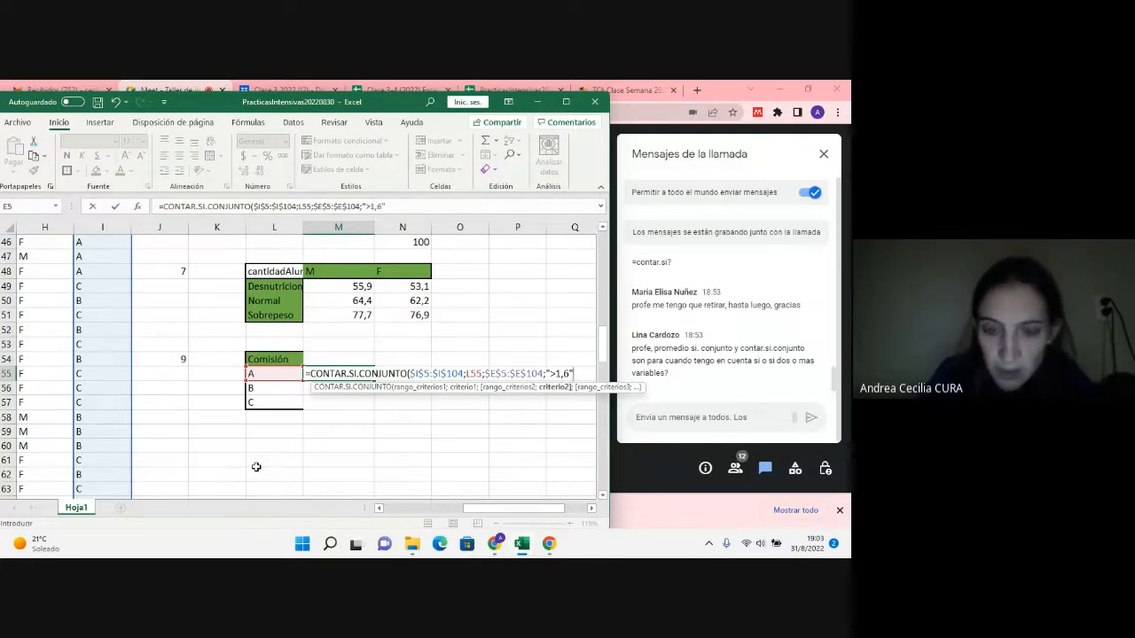
text(;)
Step: Complete the M55 formula with a third condition, the absolute Talla range $E$5:$E$104 with the criterion "<1,8"
scroll(28, 430, up, 5)
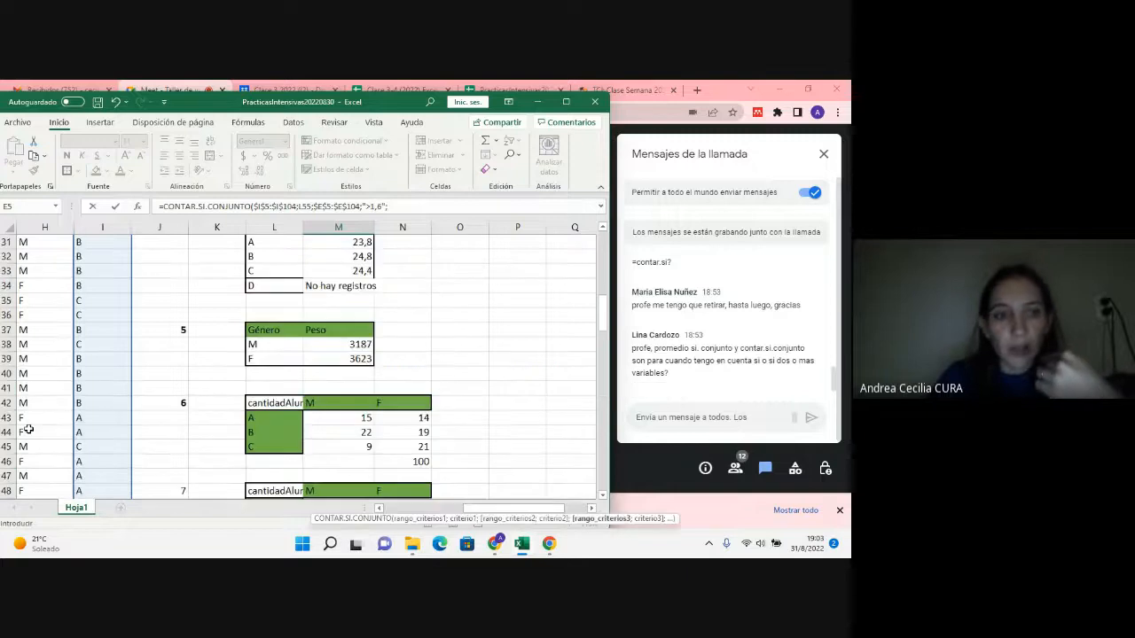
scroll(28, 430, up, 3)
drag(473, 511, 425, 510)
scroll(243, 433, up, 7)
drag(180, 302, 155, 480)
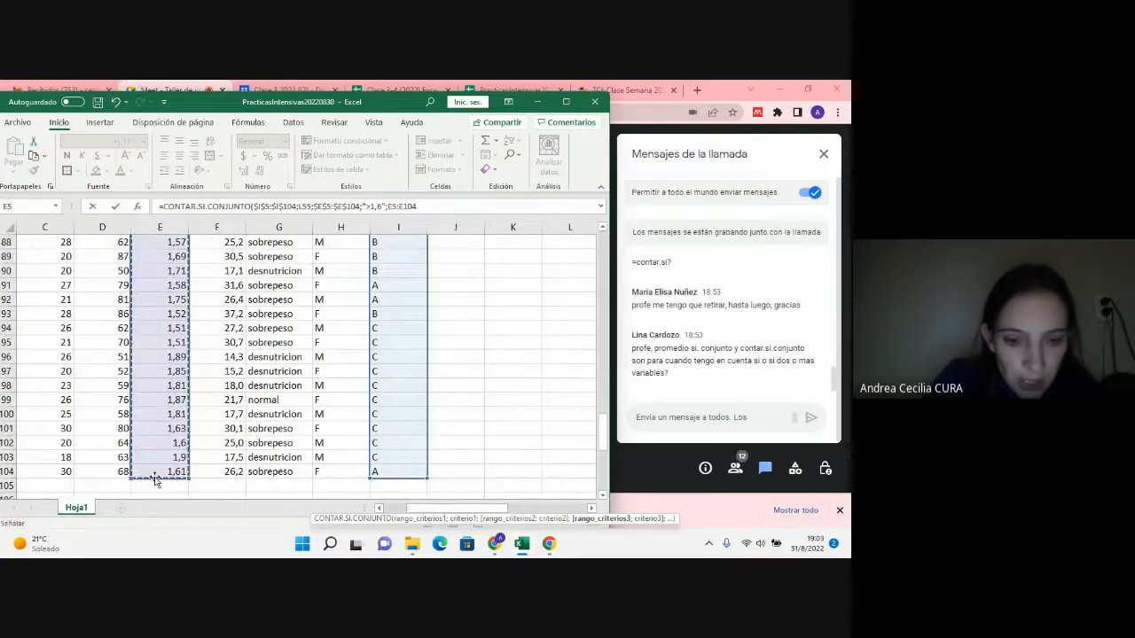
key(F4)
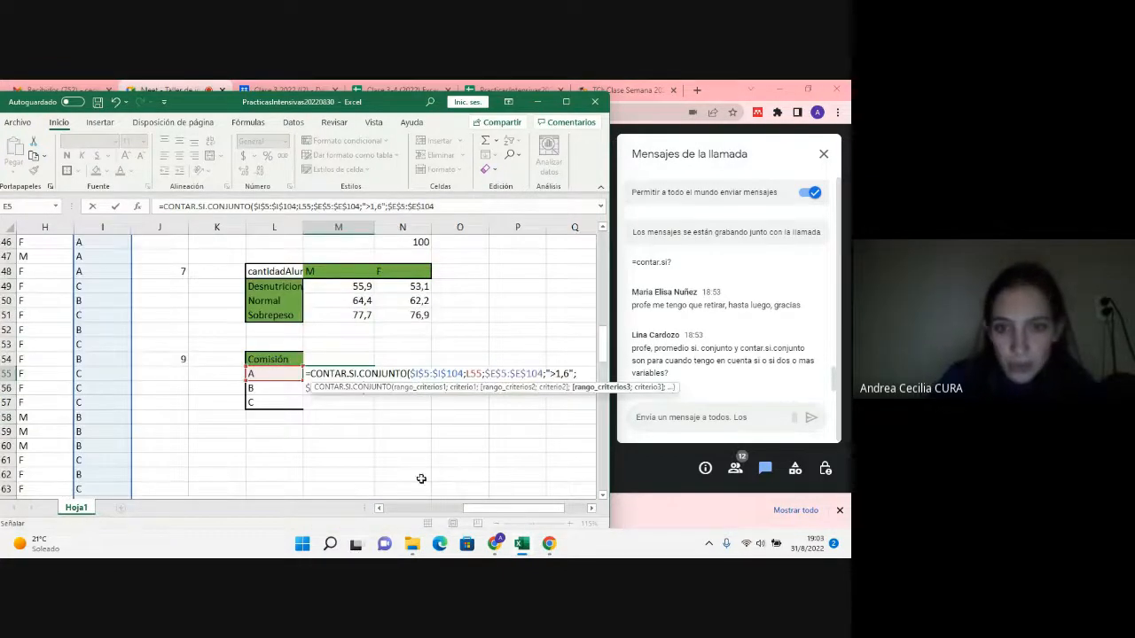
text(;"<1,8)
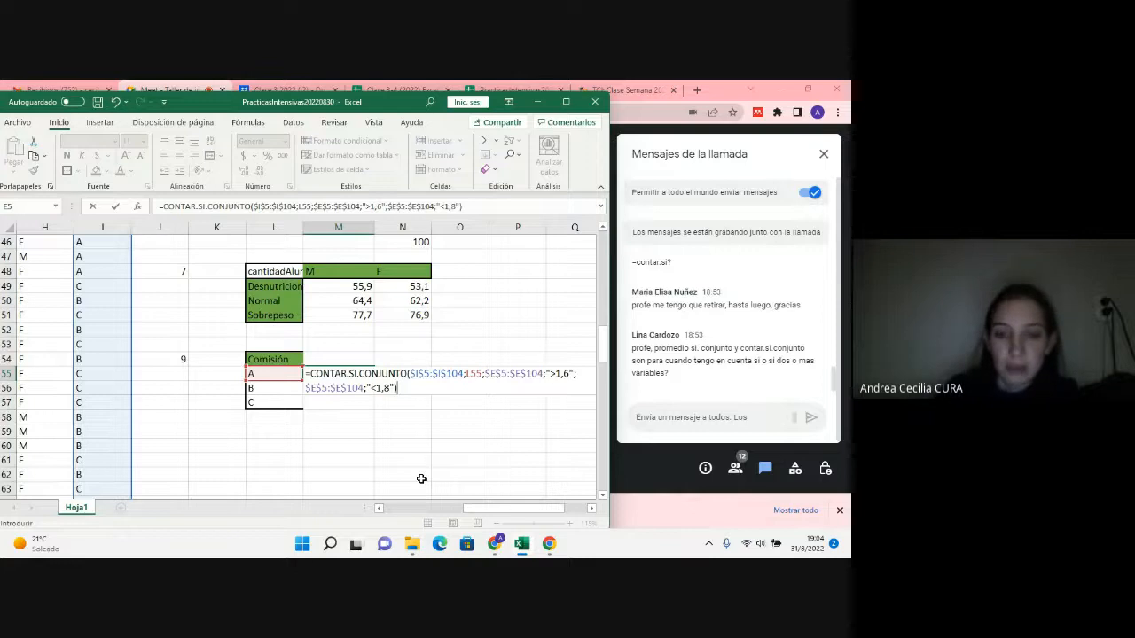
key(Return)
Step: Fill the M55 formula down to M57 and check the copied formula in the comisión C row
click(367, 374)
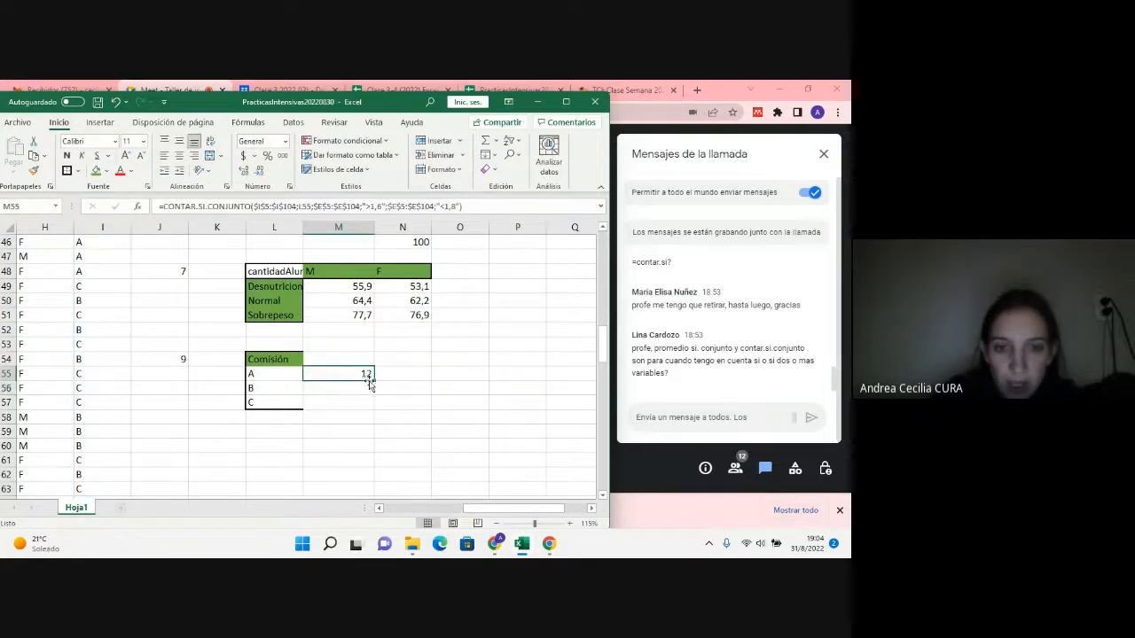
drag(369, 380, 369, 406)
double_click(366, 403)
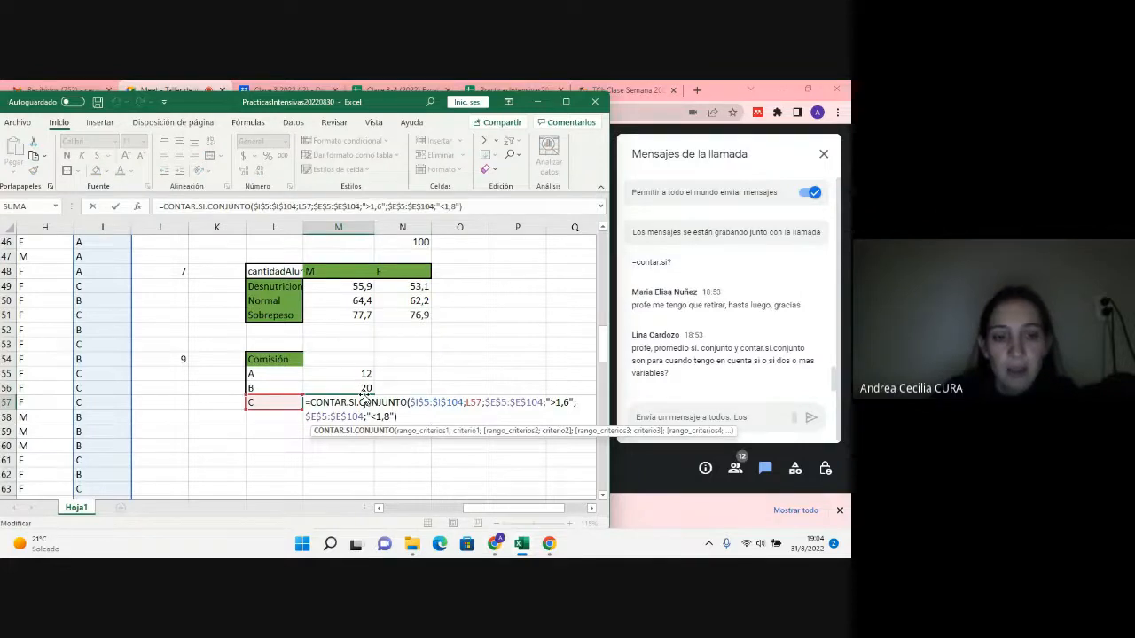
key(Escape)
click(347, 378)
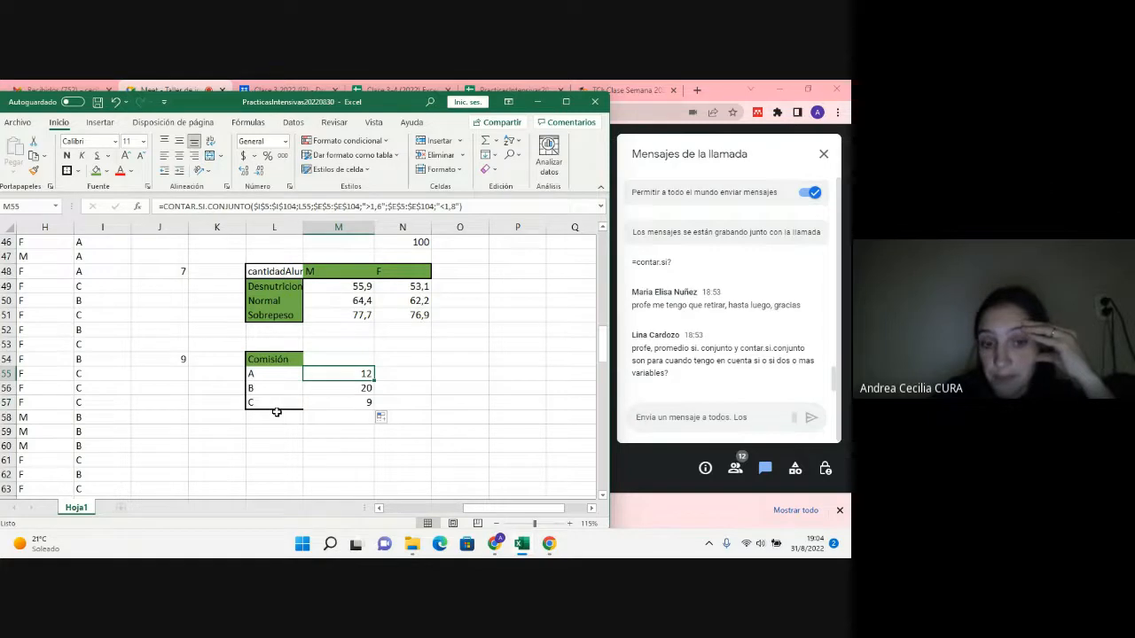
Step: Turn on filters for the student table's header row, B4:I4, from Alumno to Comisión
scroll(449, 375, up, 15)
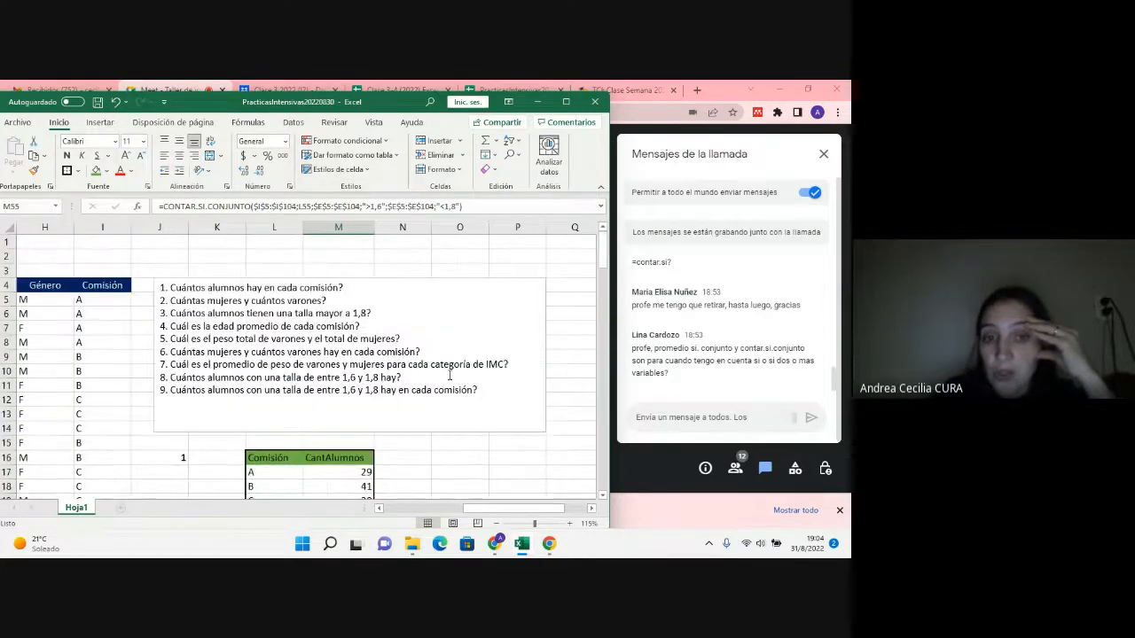
scroll(449, 376, down, 7)
scroll(449, 376, down, 6)
drag(543, 513, 386, 512)
scroll(377, 474, up, 13)
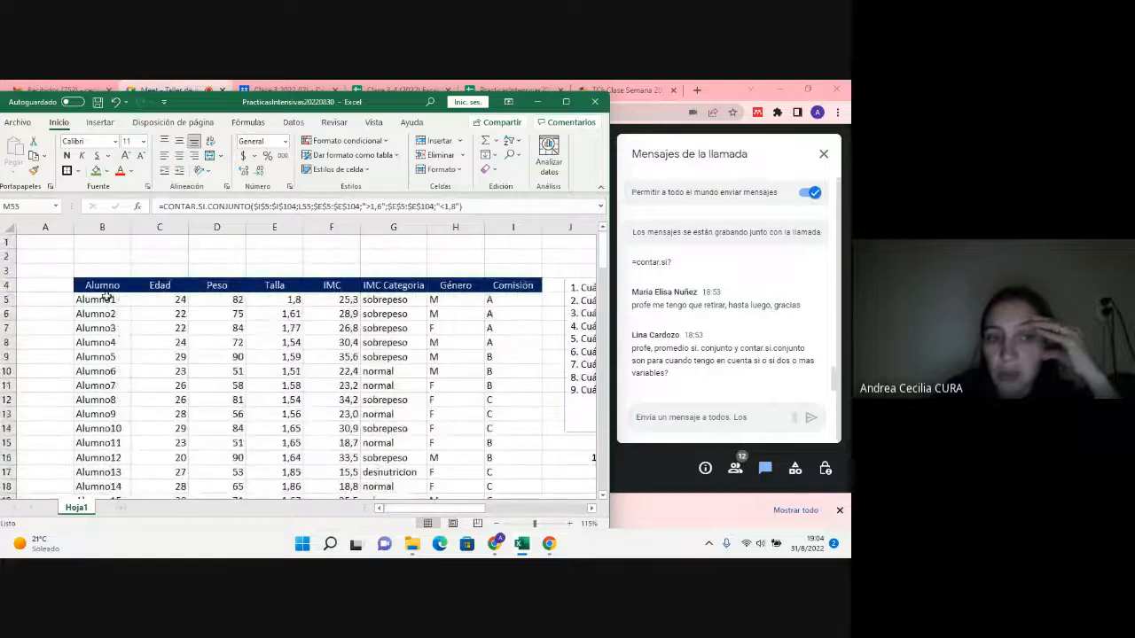
click(113, 285)
drag(112, 286, 527, 286)
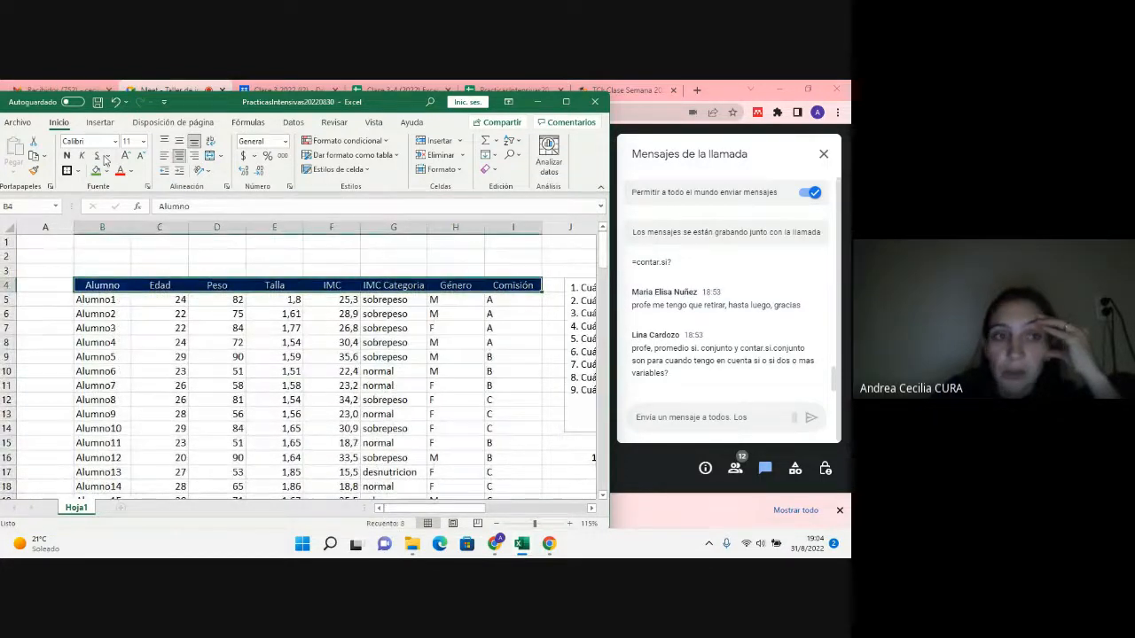
click(25, 126)
click(21, 130)
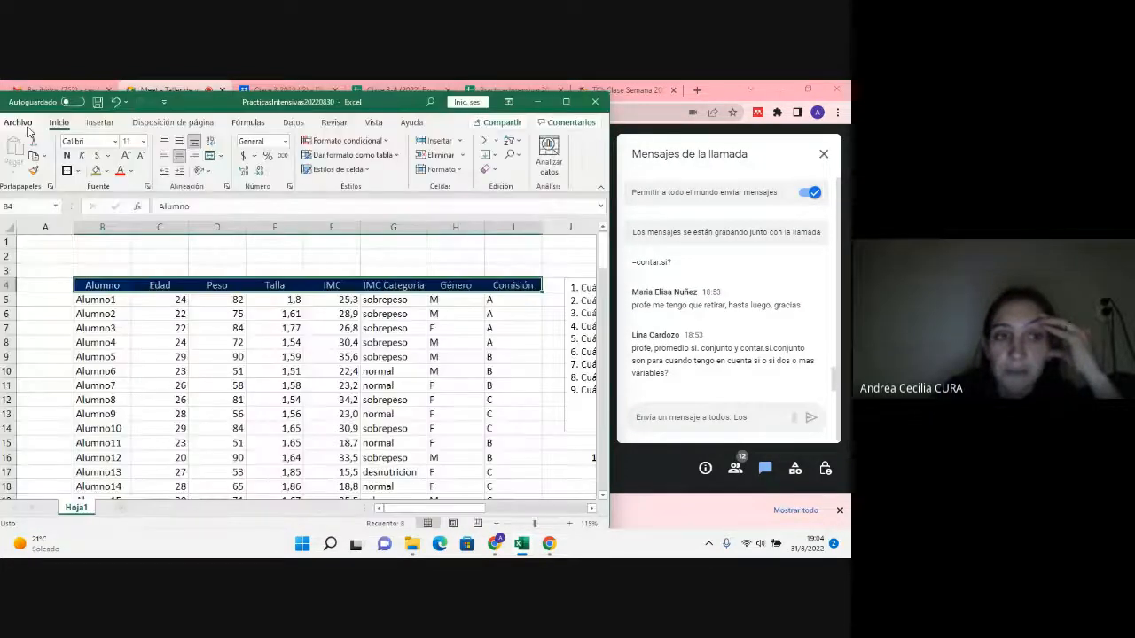
click(510, 140)
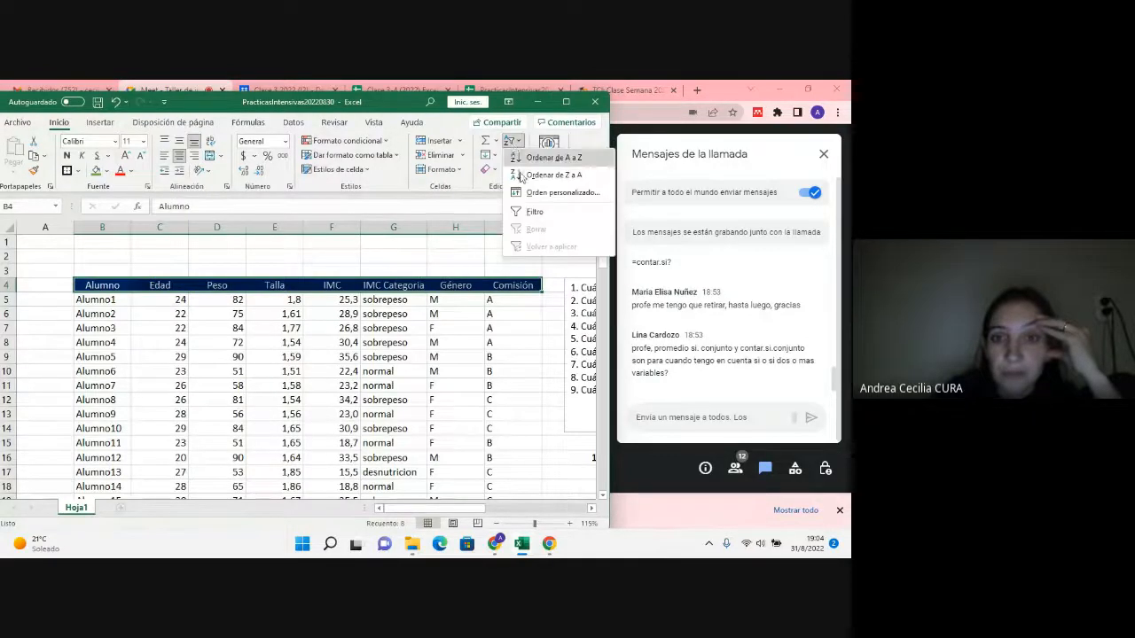
click(530, 211)
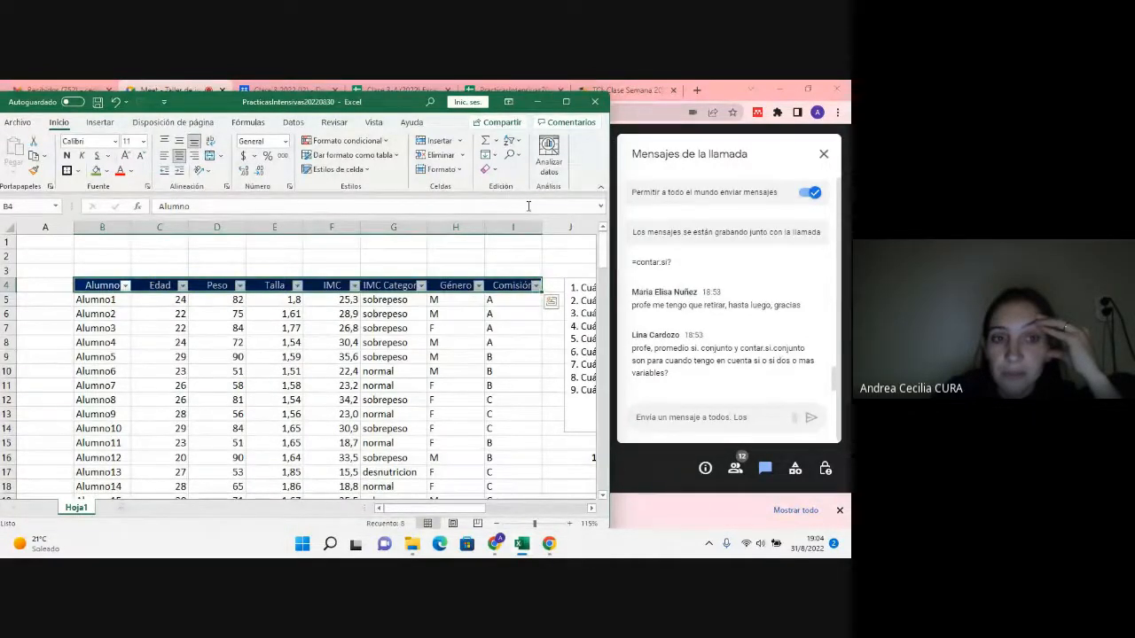
Step: Filter the student table by Comisión so that only comisión A is included
click(435, 302)
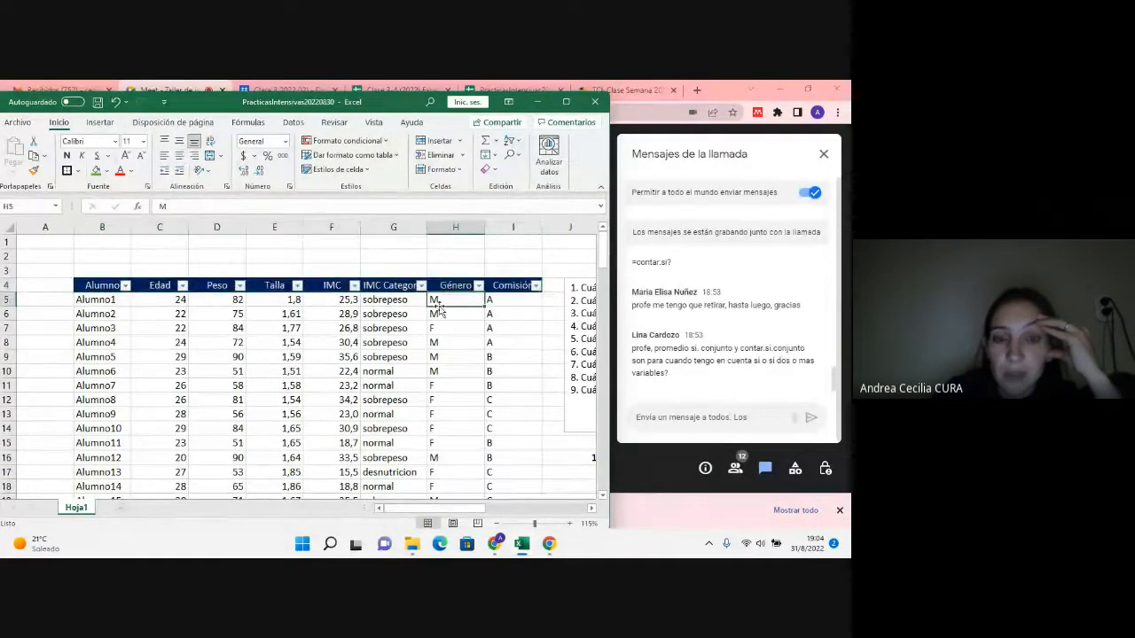
click(533, 289)
click(401, 394)
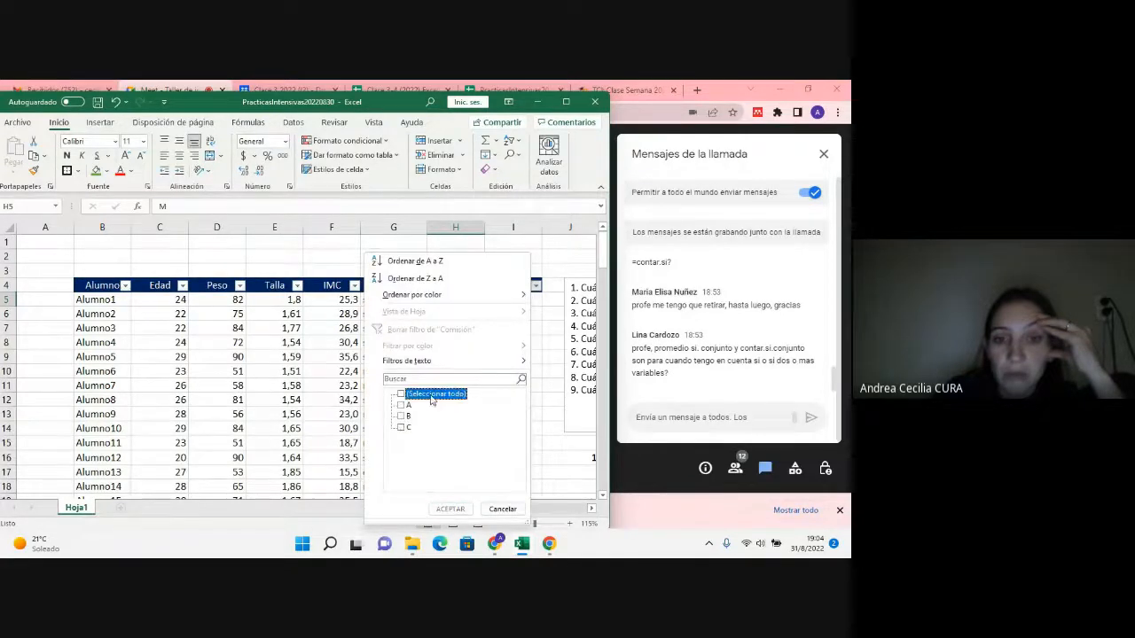
click(408, 406)
click(449, 509)
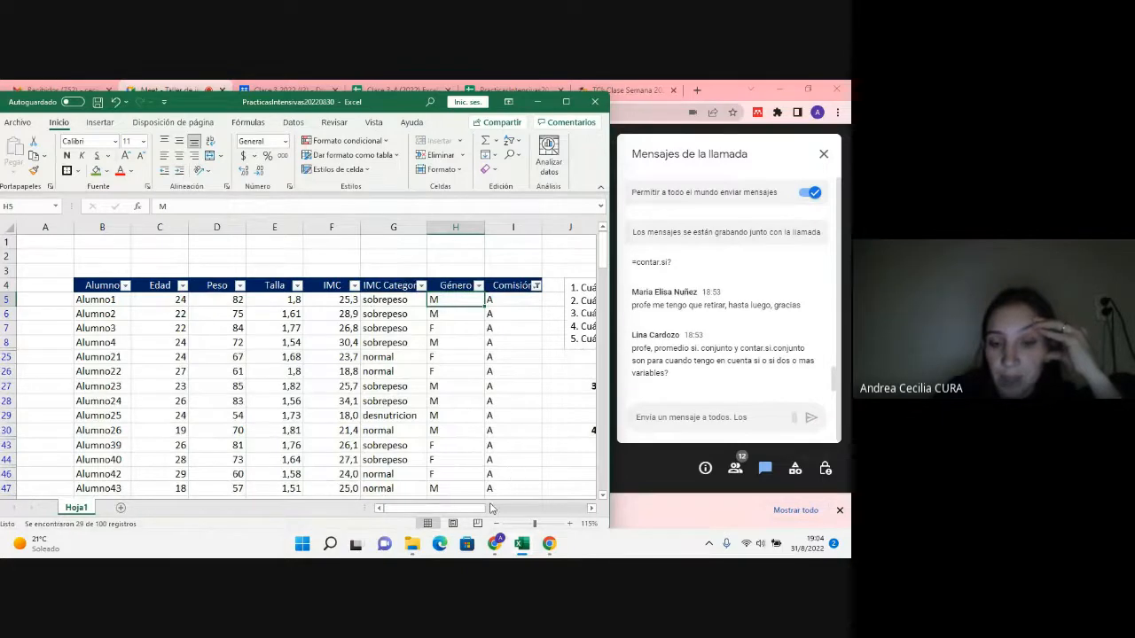
Step: Examine how the Comisión filter affects the rows of the question list and the numbered summary tables beside the data
drag(483, 511, 488, 514)
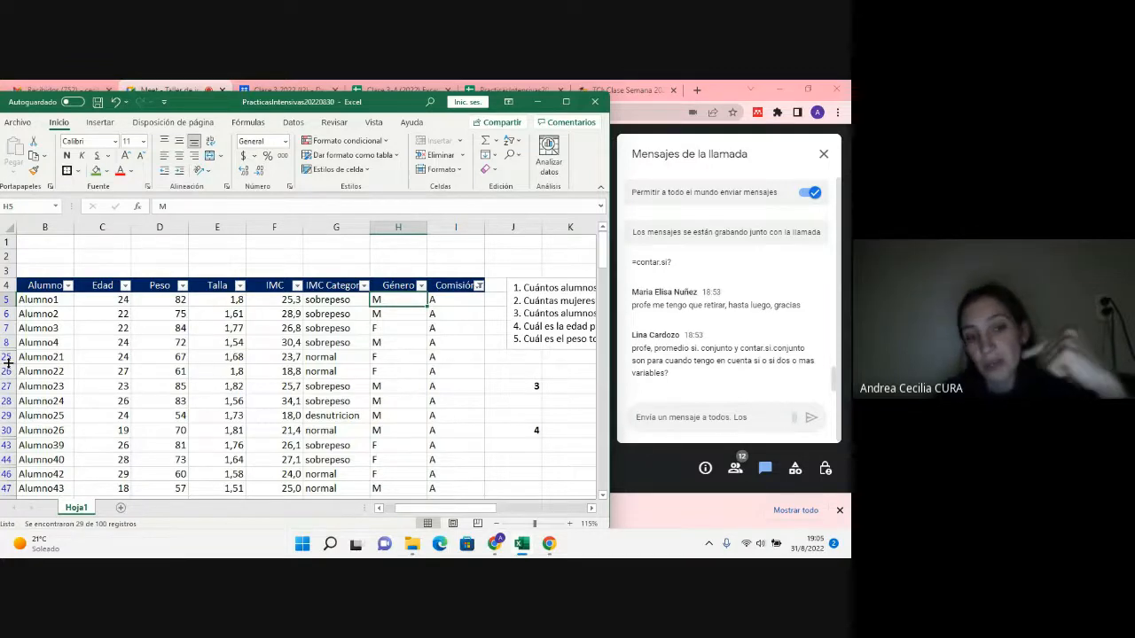
scroll(466, 343, down, 2)
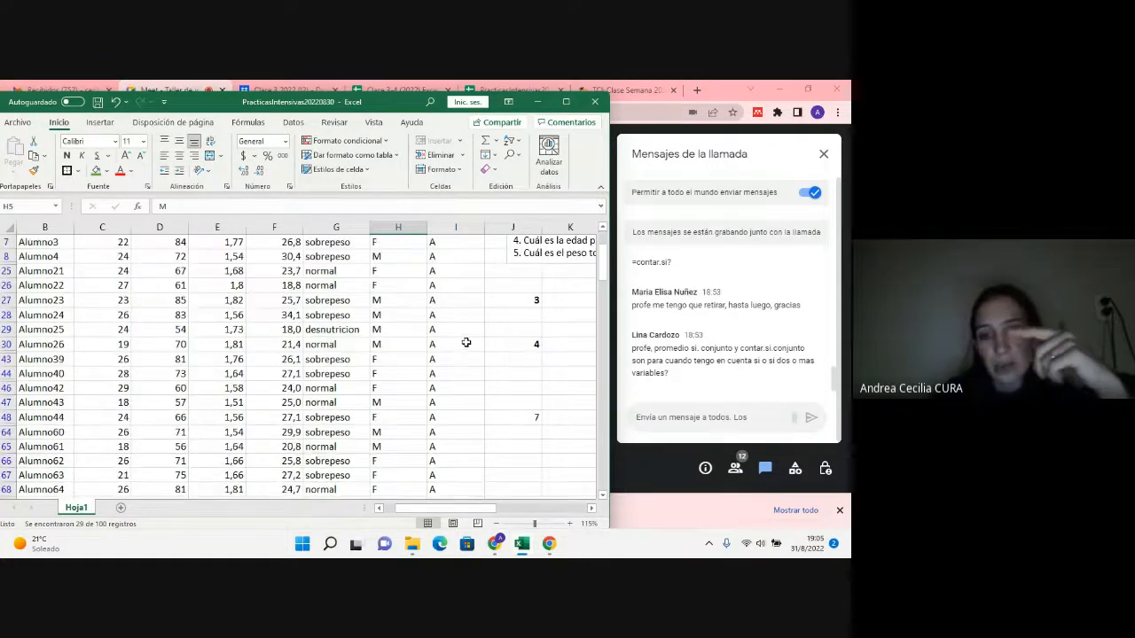
scroll(573, 414, up, 1)
scroll(537, 325, down, 1)
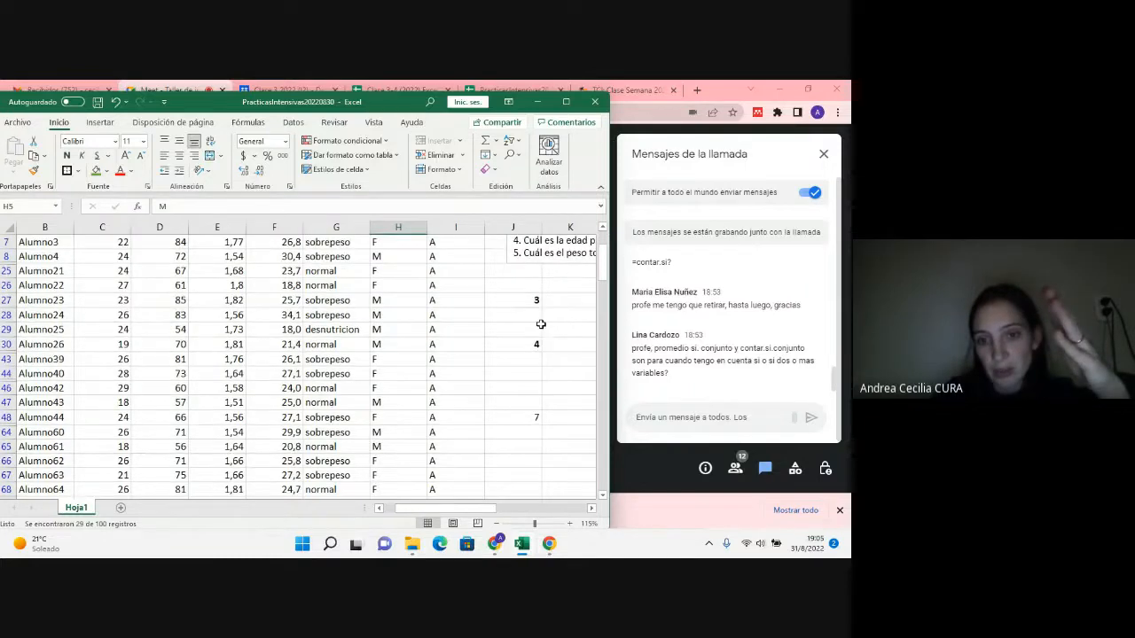
drag(463, 509, 509, 509)
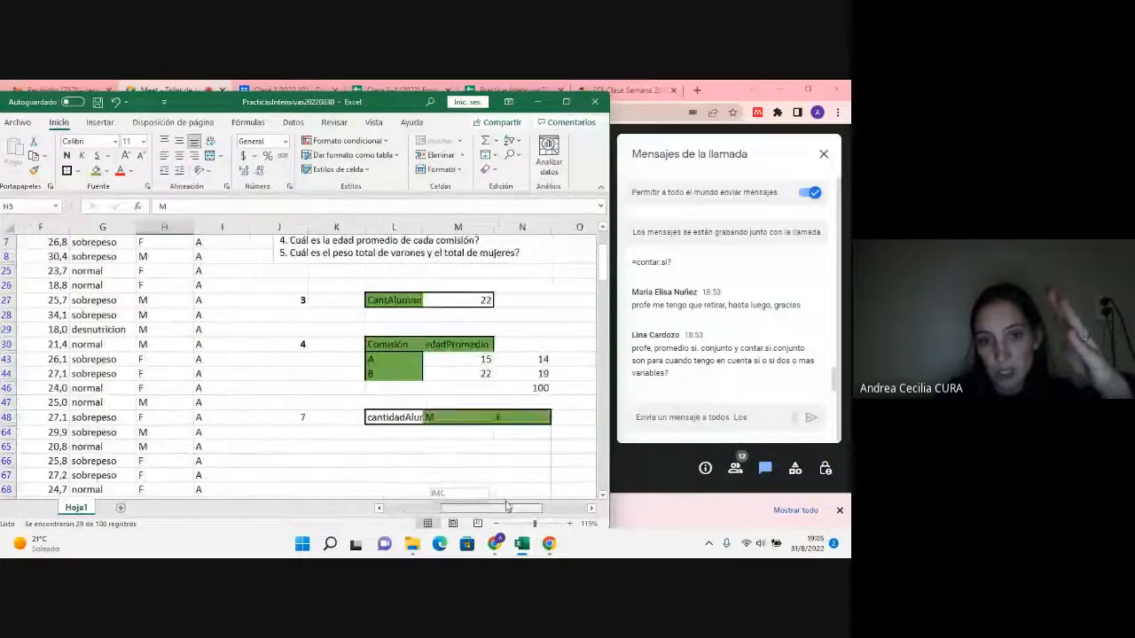
click(308, 301)
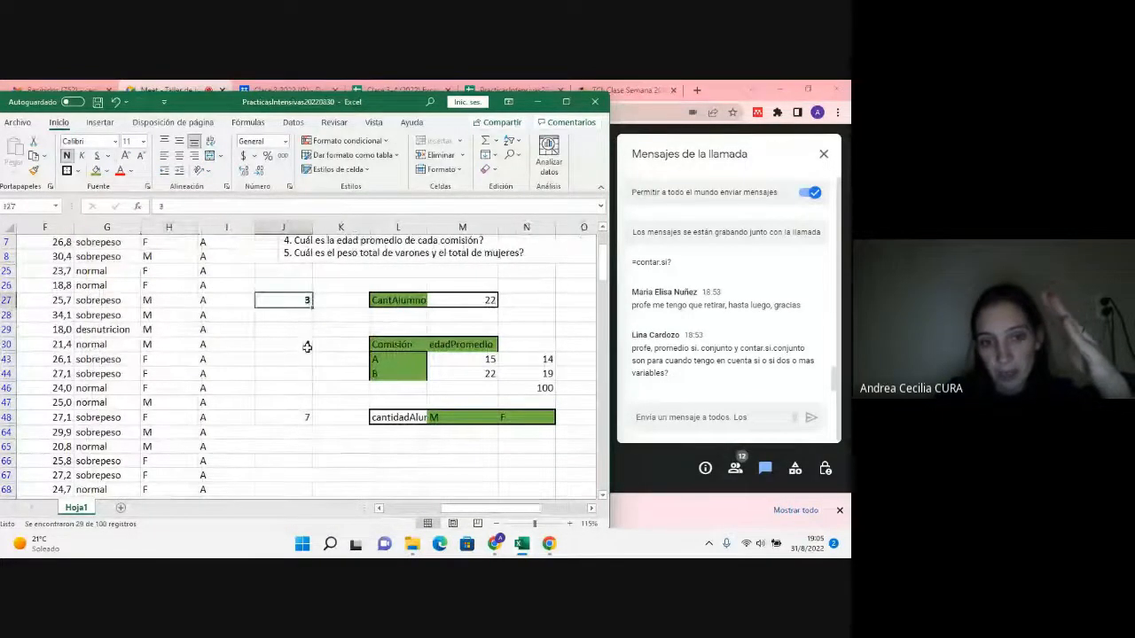
click(301, 344)
click(294, 403)
click(294, 419)
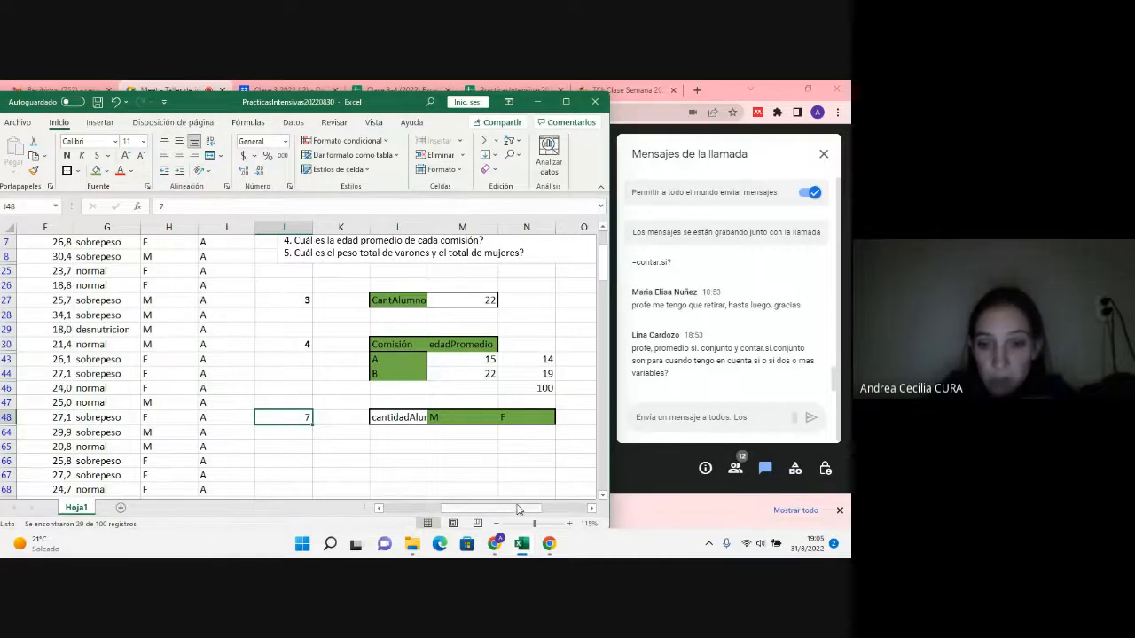
Step: Remove the filters from the student table's header row, B4:I4
drag(520, 508, 406, 479)
scroll(263, 418, up, 2)
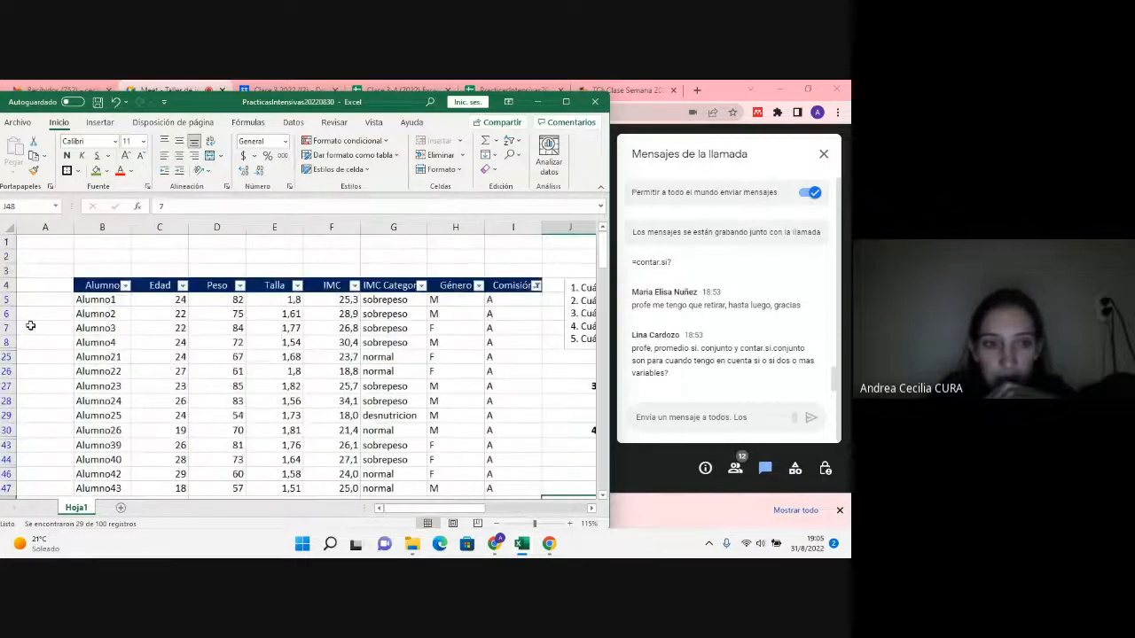
click(86, 284)
drag(86, 285, 534, 285)
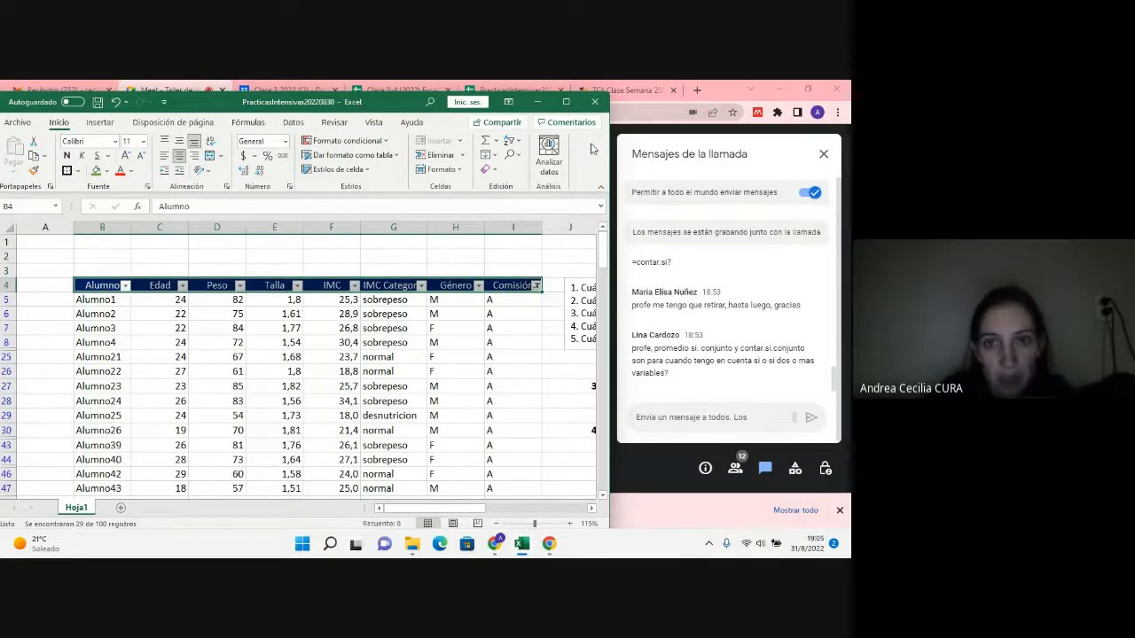
click(511, 141)
click(535, 211)
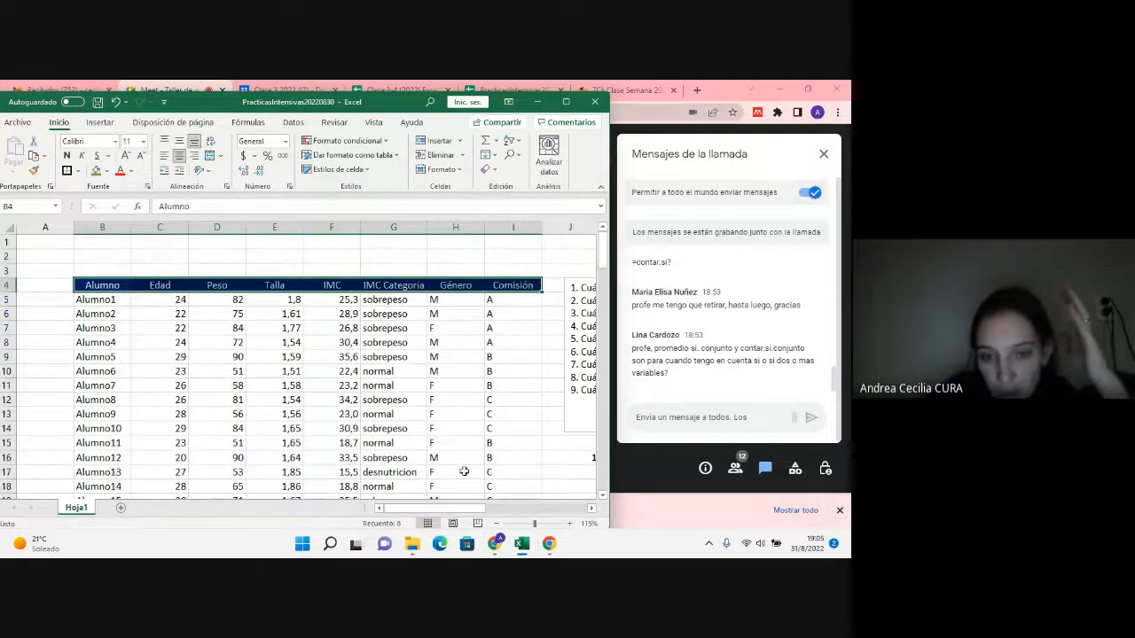
Step: Go back to the question 9 table and review its results for each comisión
drag(464, 514, 532, 470)
scroll(532, 469, down, 5)
scroll(532, 469, down, 9)
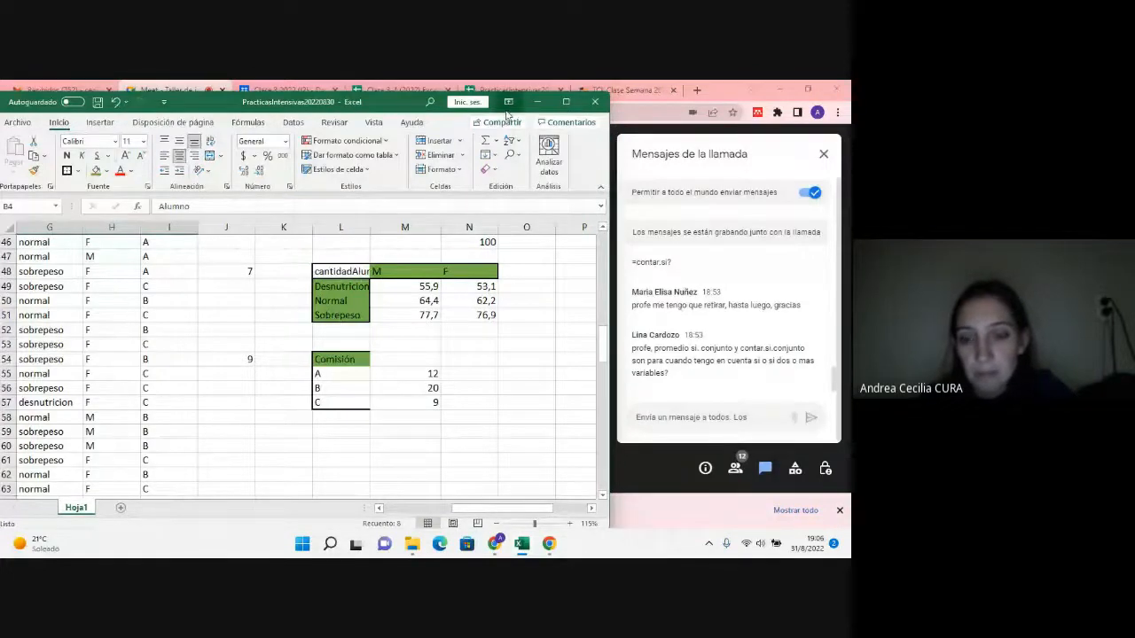
Step: Switch to the Google Meet call in Chrome and open its additional call options
click(669, 518)
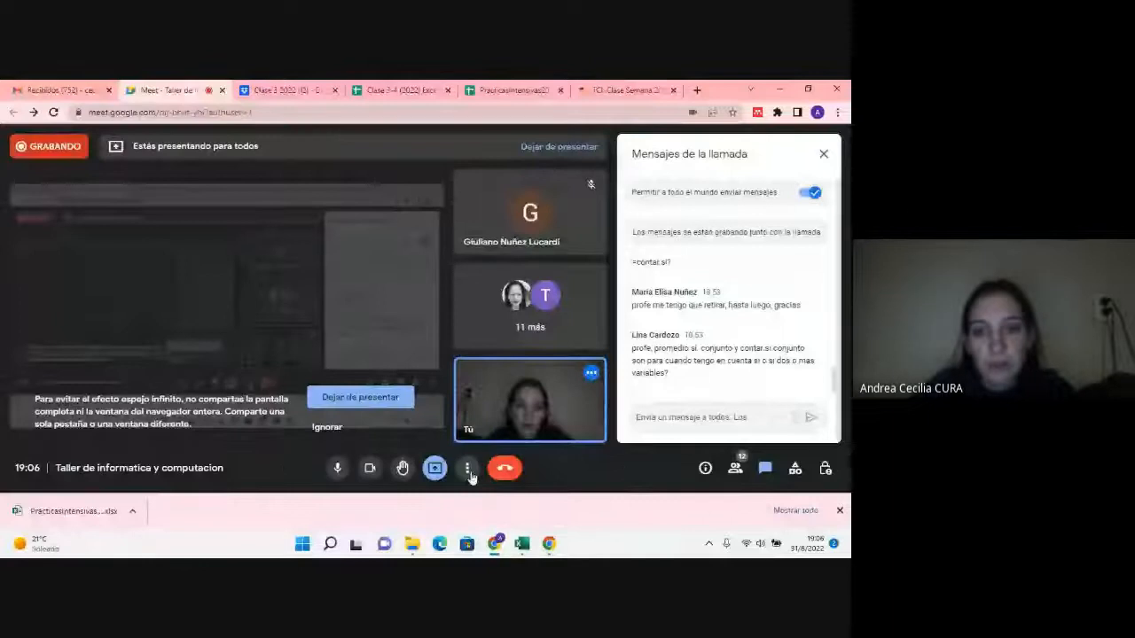
click(469, 474)
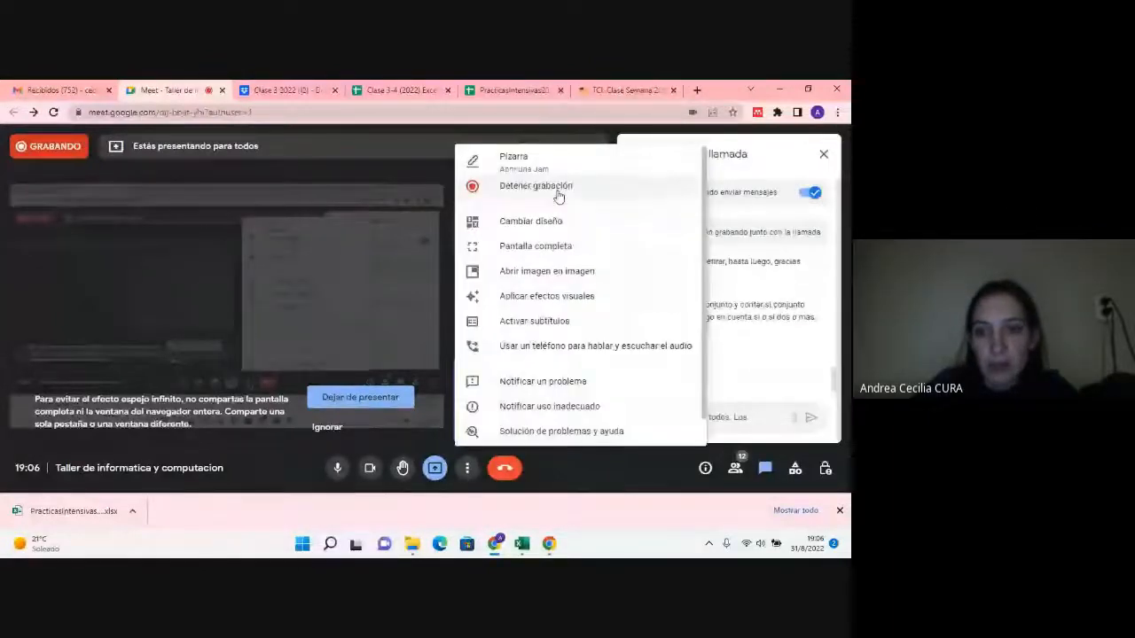